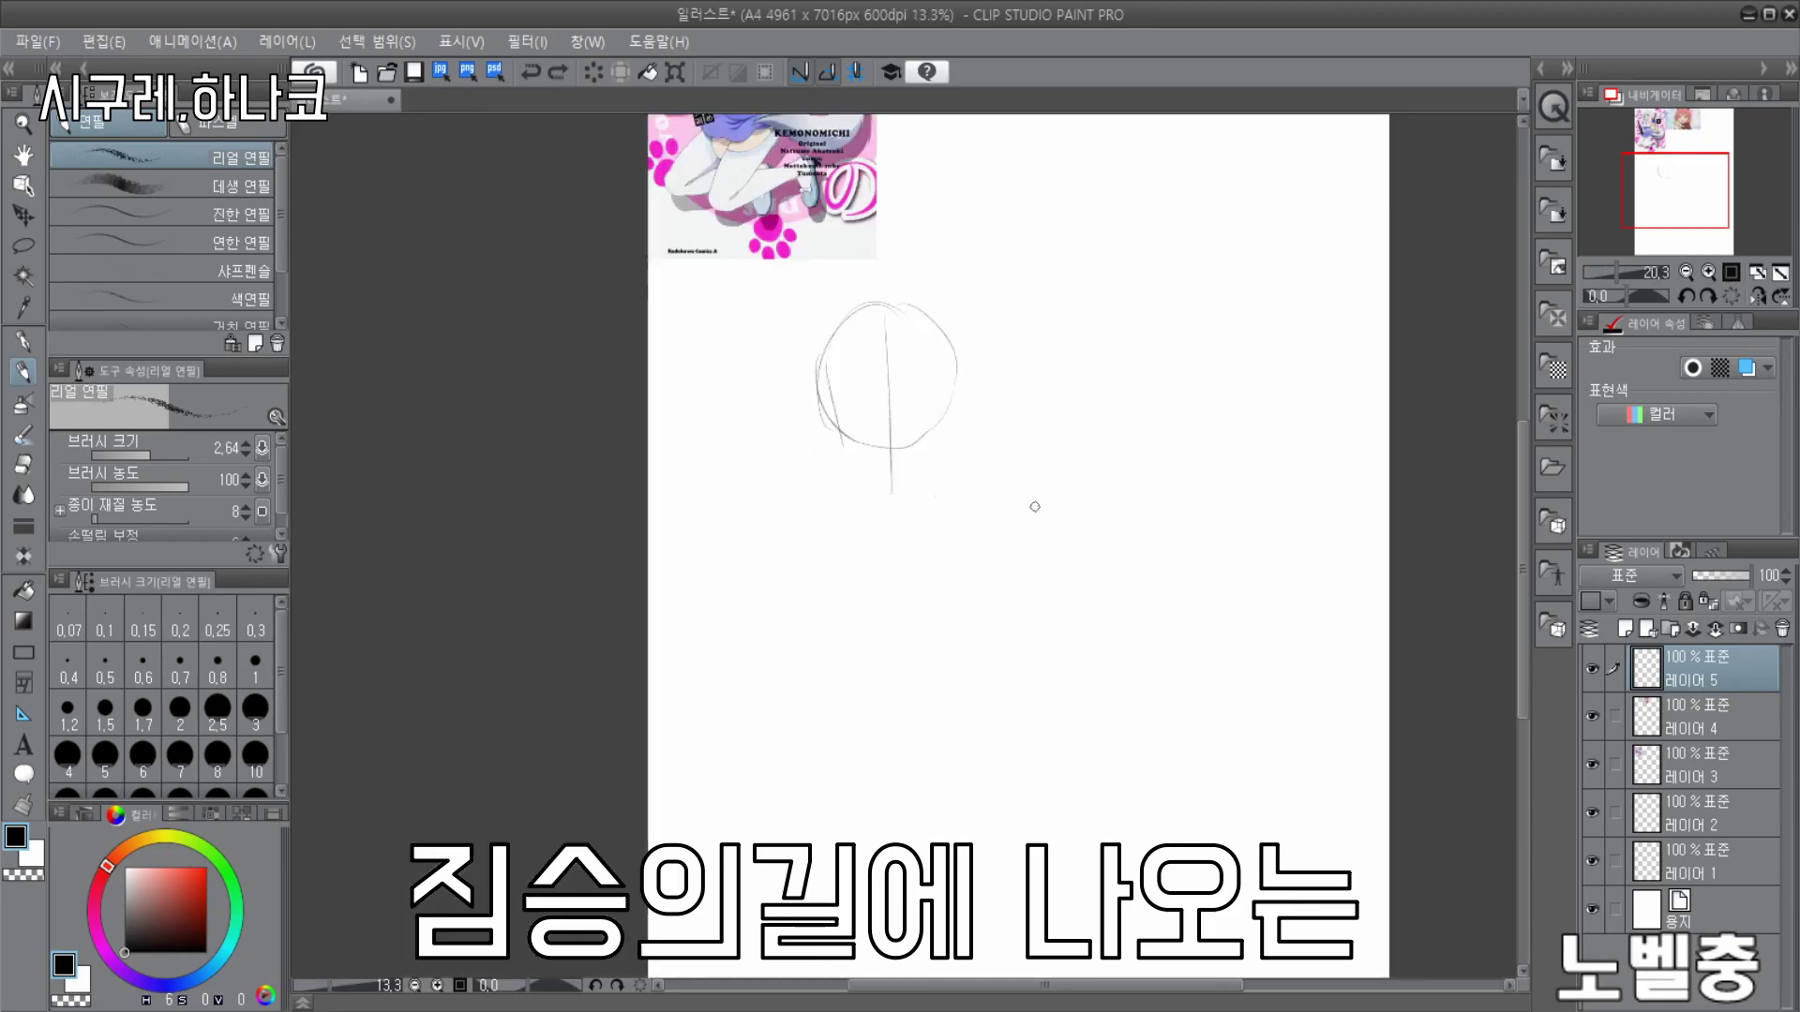
- Sketch the jawline and side ear on the head circle and add two pointed cat ears on top
{"action": "scroll", "coordinate": [938, 600], "scroll_direction": "up", "scroll_amount": 6}
{"action": "left_click_drag", "start_coordinate": [636, 164], "coordinate": [658, 506]}
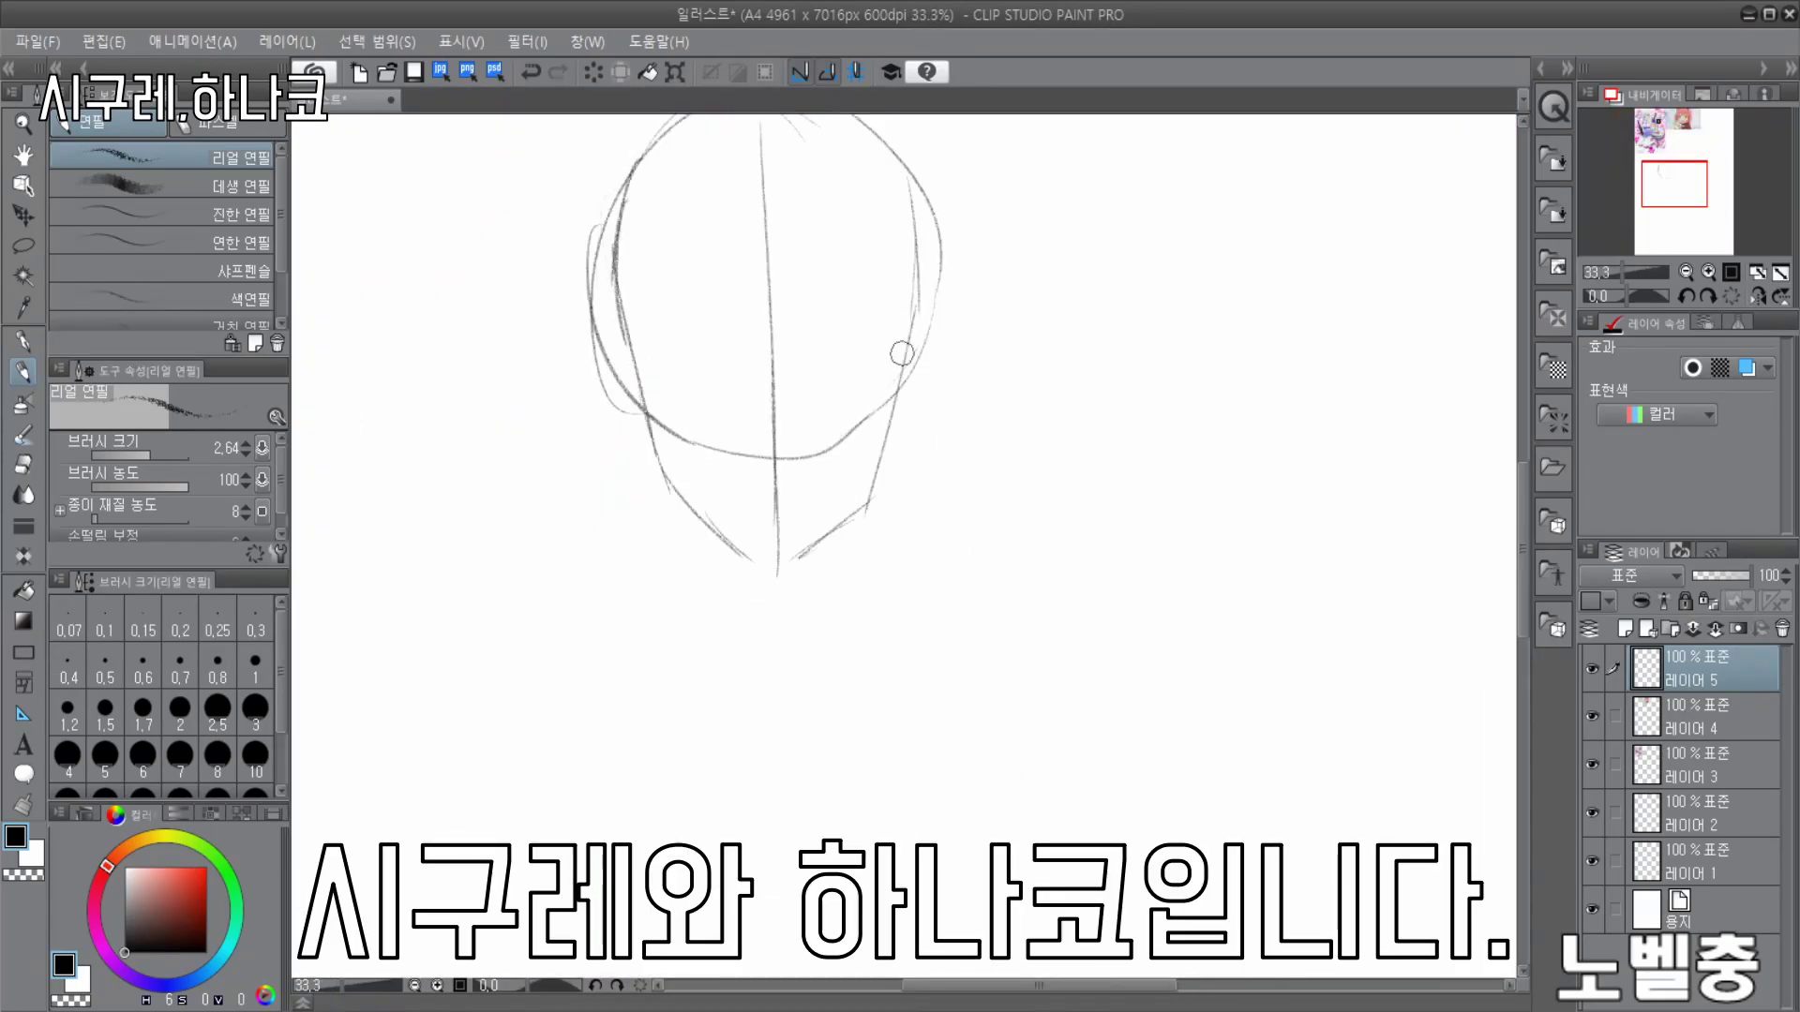
{"action": "scroll", "coordinate": [870, 502], "scroll_direction": "down", "scroll_amount": 3}
{"action": "scroll", "coordinate": [938, 586], "scroll_direction": "up", "scroll_amount": 3}
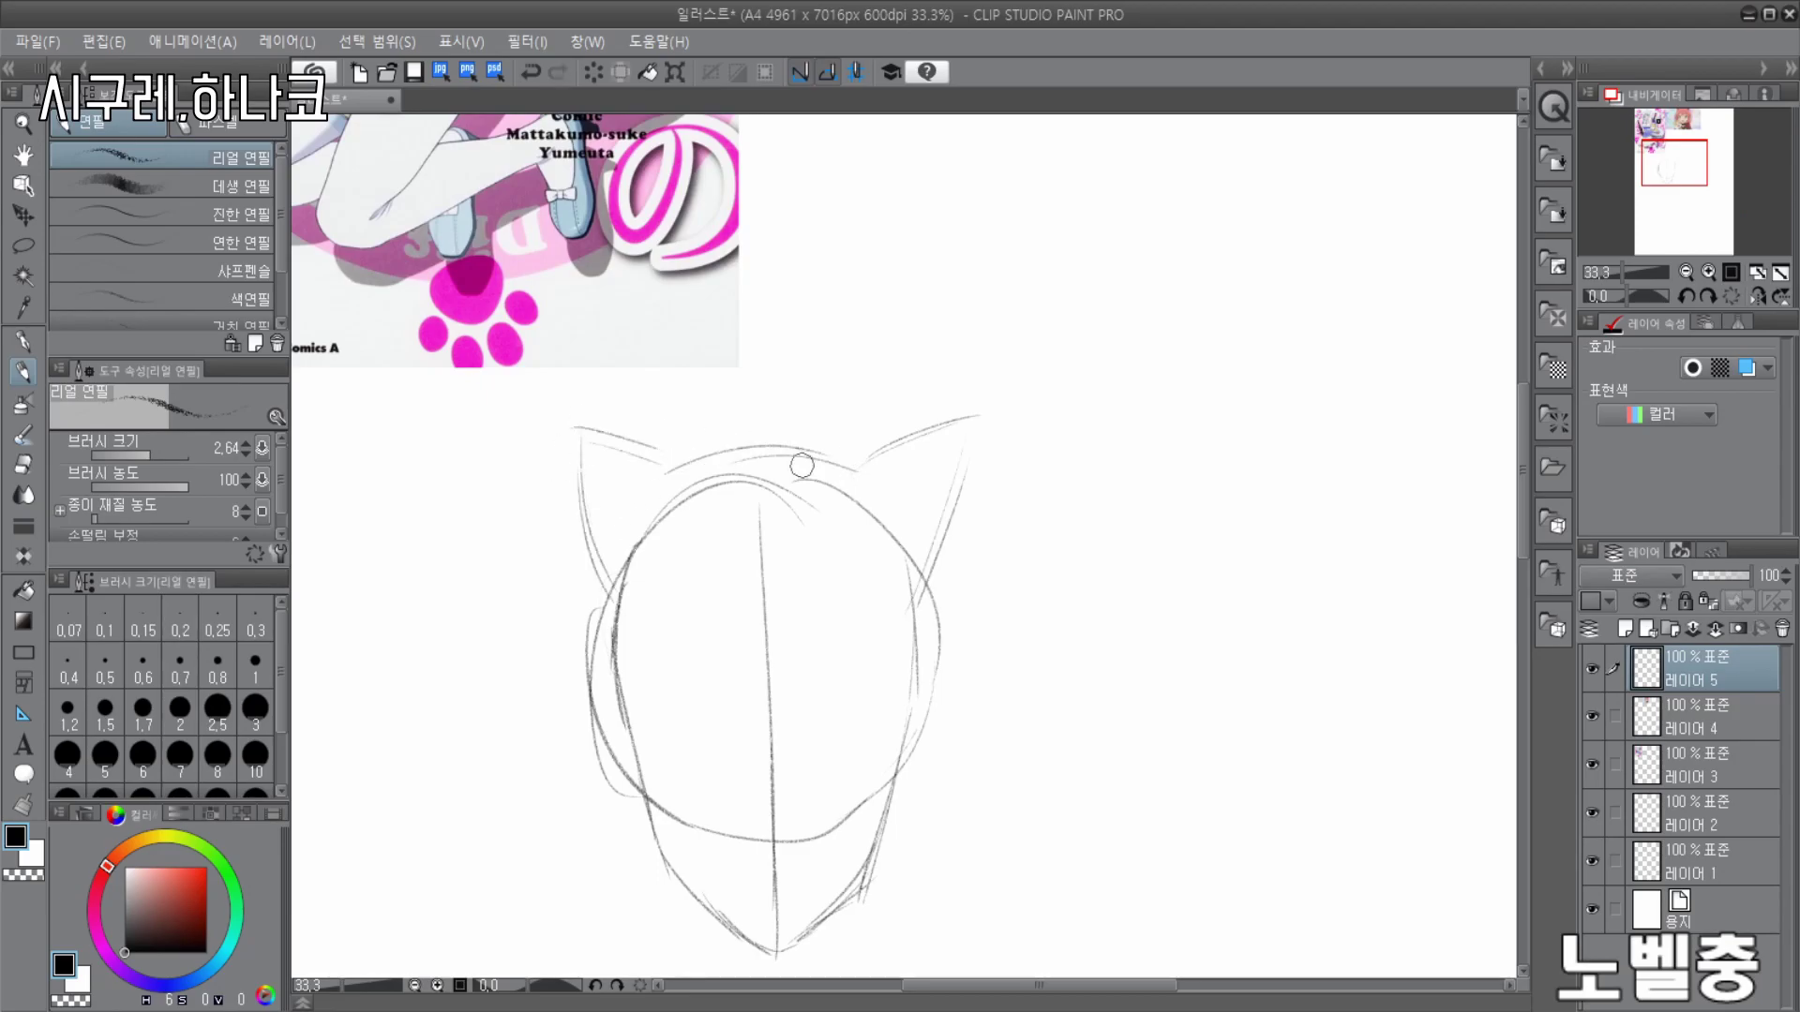
- Sketch a horizontal eye line and a rectangular guide box for each eye on the face
{"action": "key", "text": "ctrl+z"}
{"action": "scroll", "coordinate": [573, 647], "scroll_direction": "down", "scroll_amount": 3}
{"action": "scroll", "coordinate": [534, 347], "scroll_direction": "up", "scroll_amount": 4}
{"action": "scroll", "coordinate": [709, 244], "scroll_direction": "down", "scroll_amount": 4}
{"action": "scroll", "coordinate": [769, 619], "scroll_direction": "up", "scroll_amount": 4}
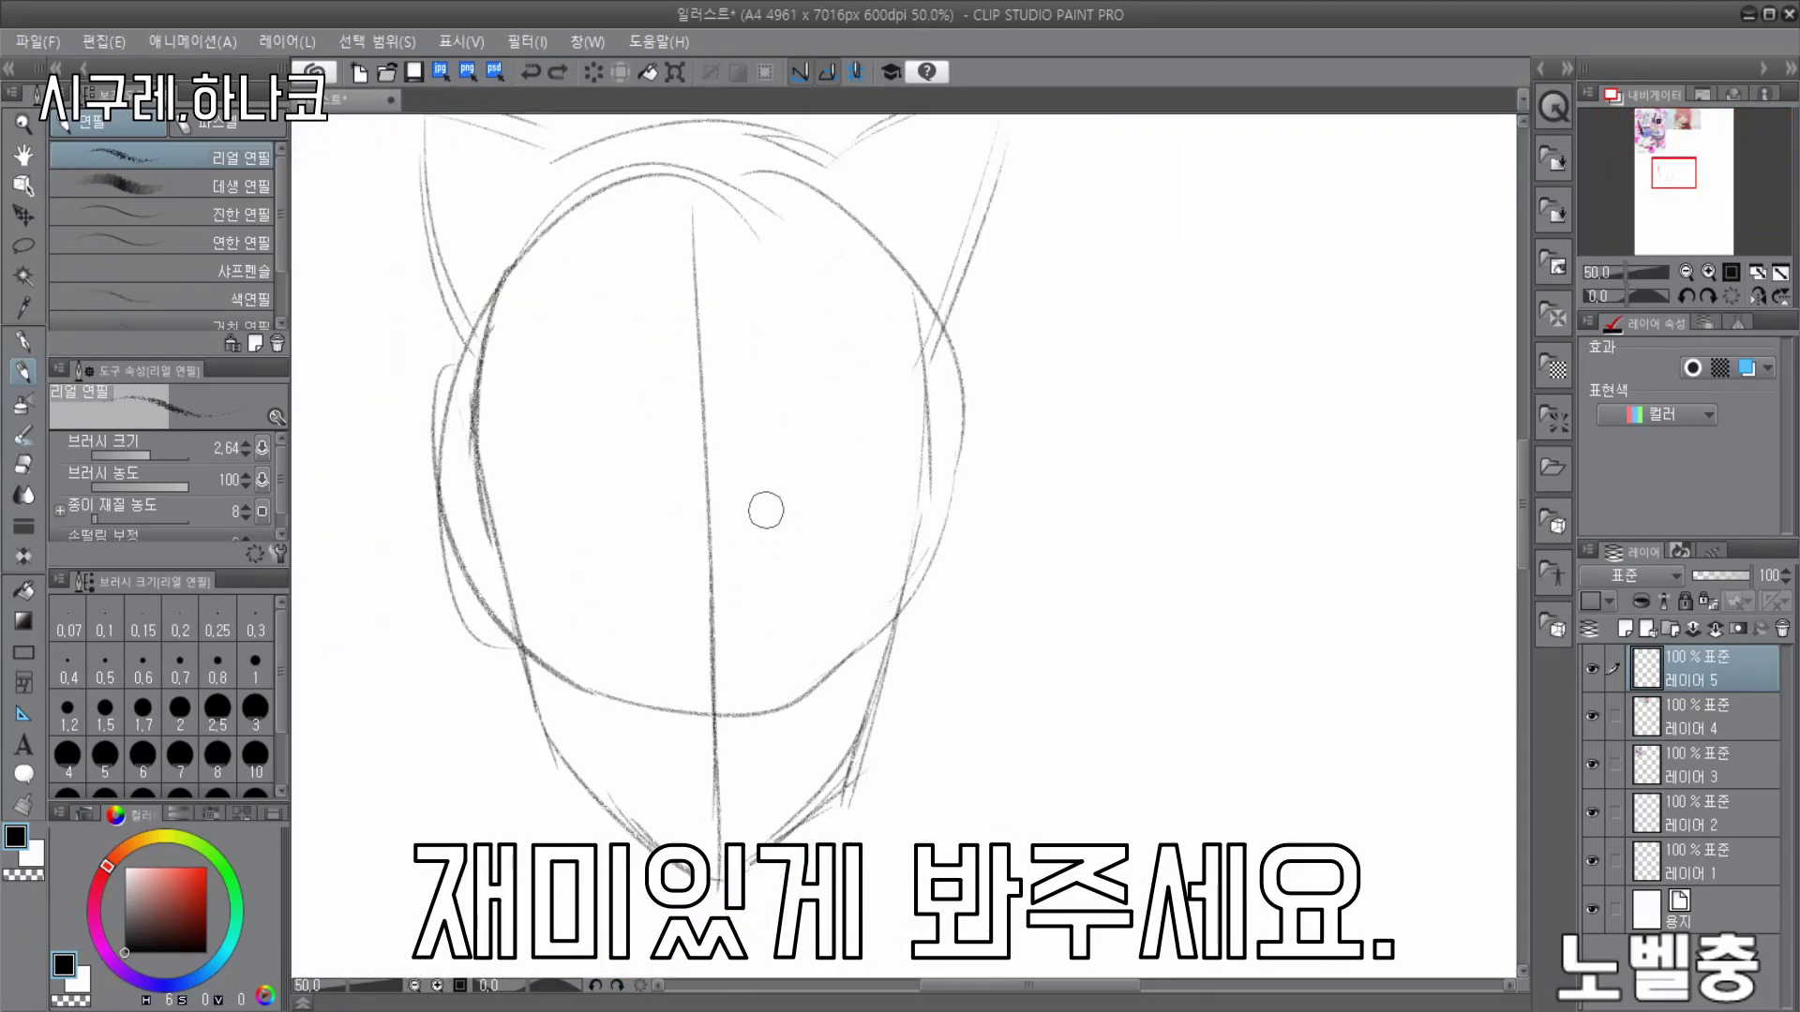
{"action": "left_click_drag", "start_coordinate": [527, 605], "coordinate": [830, 597]}
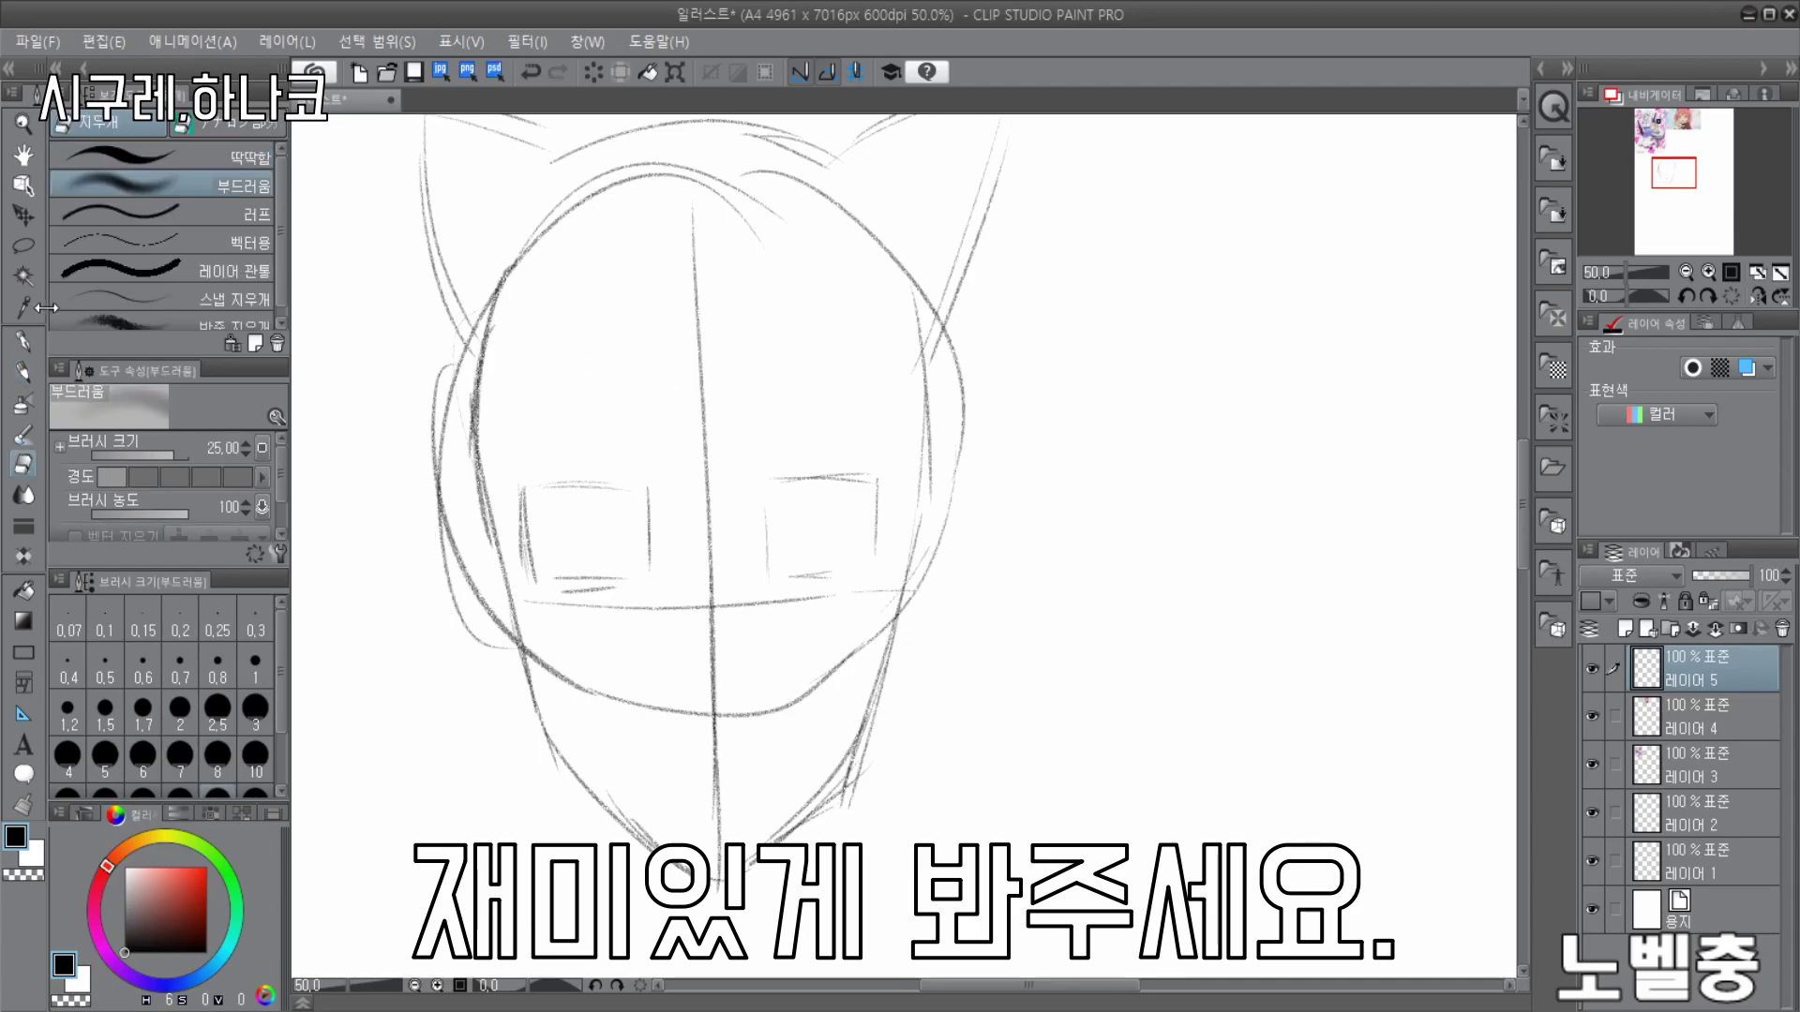
- Select the guide box of the left eye, shift it on the face, and deselect it
{"action": "key", "text": "m"}
{"action": "left_click", "coordinate": [161, 271]}
{"action": "left_click_drag", "start_coordinate": [534, 469], "coordinate": [606, 550]}
{"action": "key", "text": "k"}
{"action": "mouse_move", "coordinate": [759, 469]}
{"action": "left_mouse_down"}
{"action": "mouse_move", "coordinate": [765, 563]}
{"action": "mouse_move", "coordinate": [738, 587]}
{"action": "mouse_move", "coordinate": [647, 363]}
{"action": "left_mouse_up"}
{"action": "scroll", "coordinate": [1100, 280], "scroll_direction": "down", "scroll_amount": 3}
{"action": "scroll", "coordinate": [1101, 283], "scroll_direction": "up", "scroll_amount": 2}
{"action": "key", "text": "p"}
{"action": "key", "text": "ctrl+d"}
{"action": "scroll", "coordinate": [1016, 296], "scroll_direction": "down", "scroll_amount": 1}
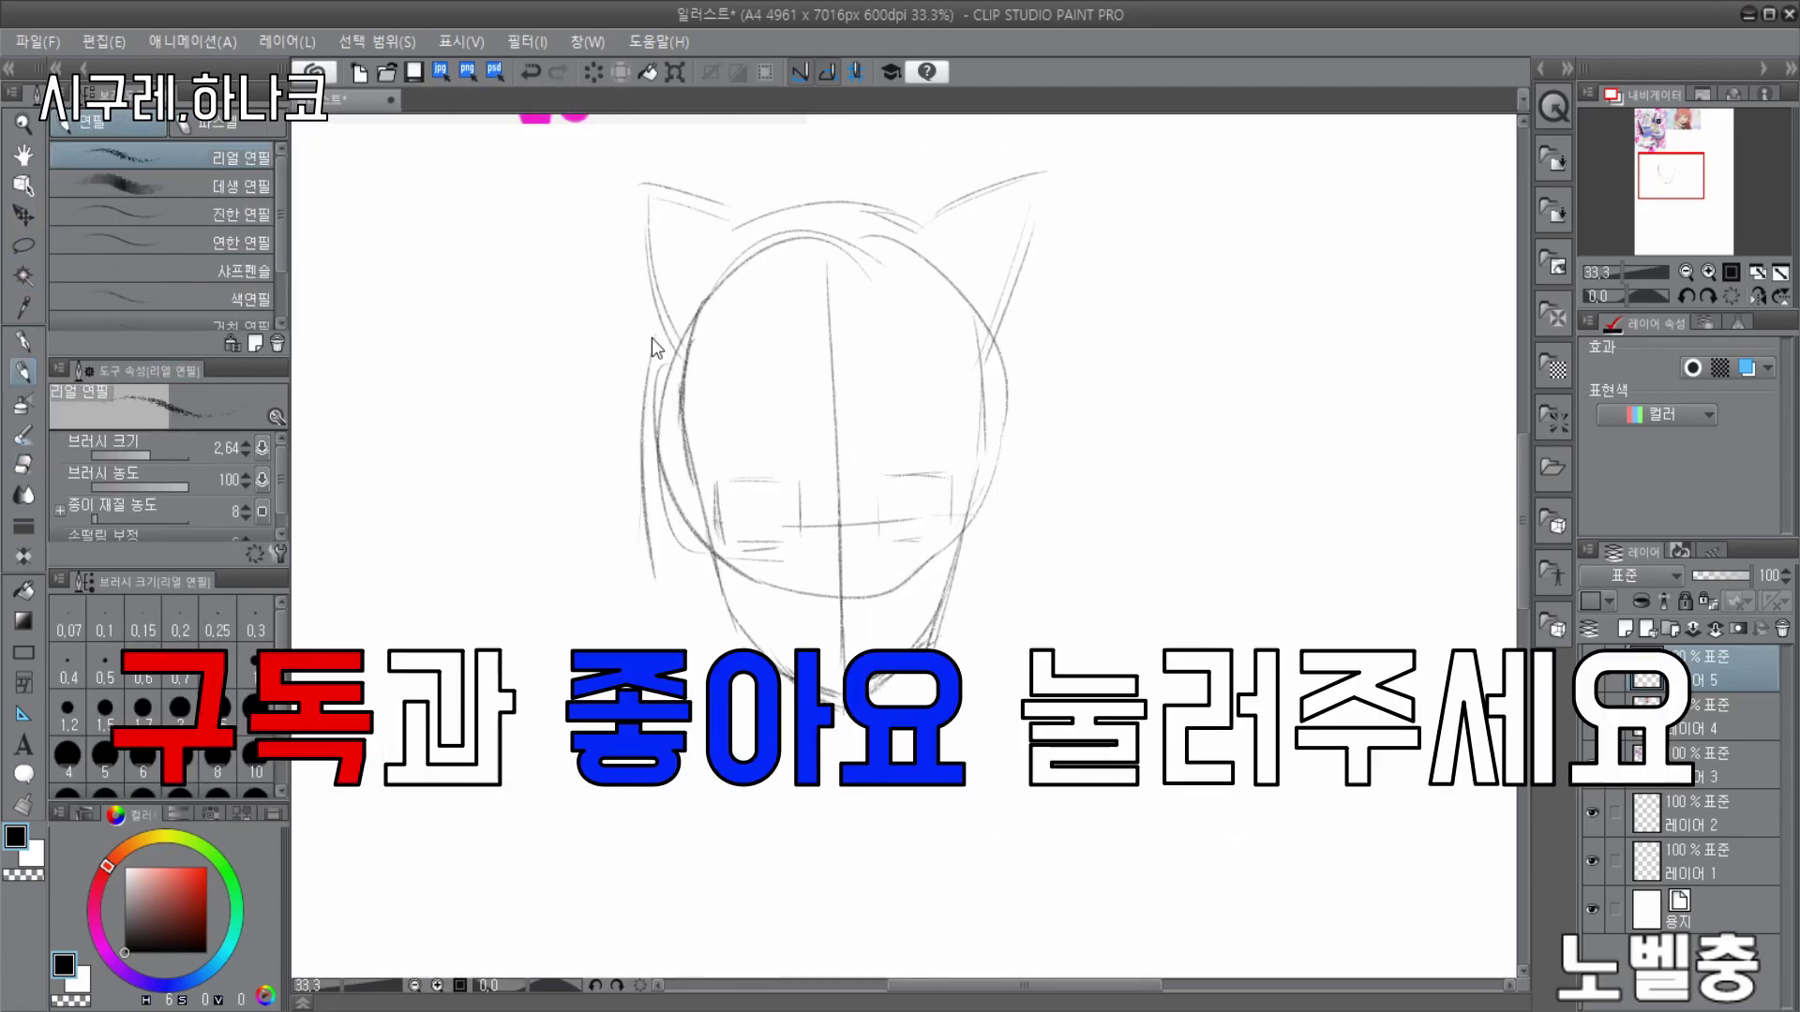
- Sketch long hair strands down both sides of the face, ending in large tied tips
{"action": "left_click_drag", "start_coordinate": [625, 547], "coordinate": [618, 649]}
{"action": "left_click_drag", "start_coordinate": [1024, 354], "coordinate": [1064, 656]}
{"action": "scroll", "coordinate": [1030, 418], "scroll_direction": "down", "scroll_amount": 5}
{"action": "left_click_drag", "start_coordinate": [844, 187], "coordinate": [938, 422]}
{"action": "scroll", "coordinate": [928, 223], "scroll_direction": "up", "scroll_amount": 6}
{"action": "scroll", "coordinate": [922, 224], "scroll_direction": "down", "scroll_amount": 3}
{"action": "scroll", "coordinate": [914, 213], "scroll_direction": "up", "scroll_amount": 4}
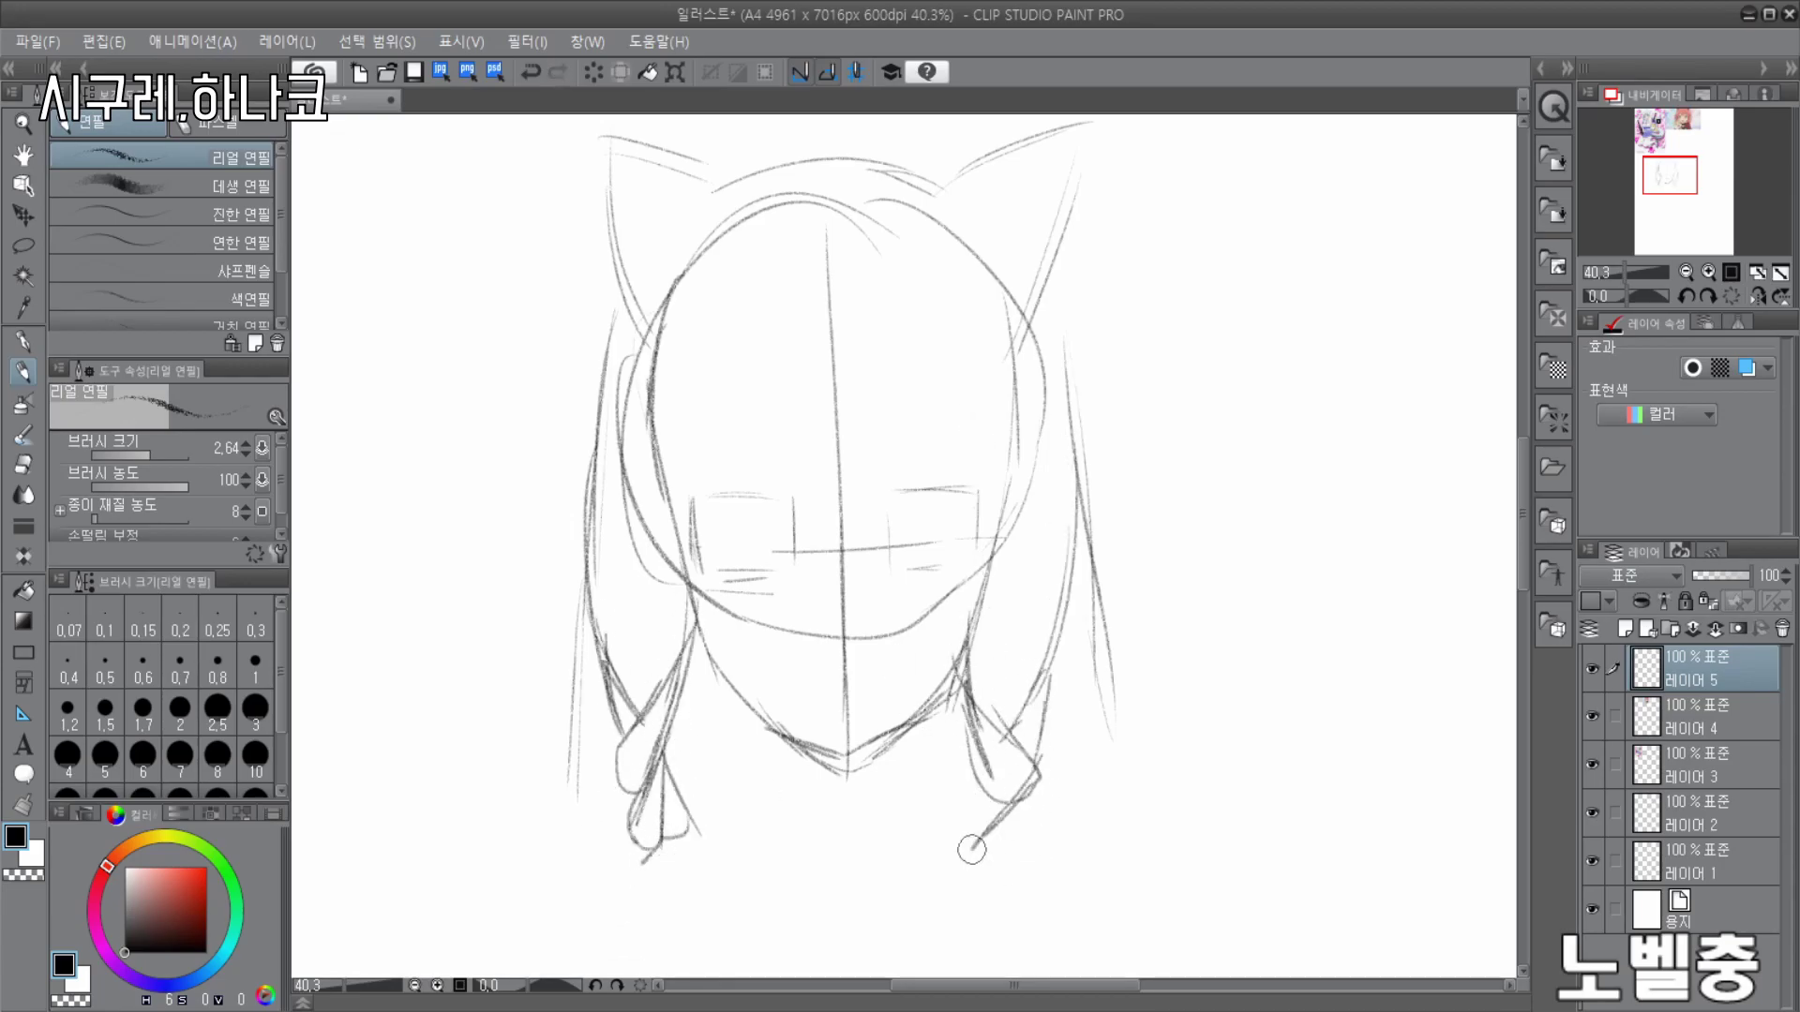
- Undo the tied tips of the side hair and redraw them as smaller knots
{"action": "scroll", "coordinate": [1014, 818], "scroll_direction": "down", "scroll_amount": 4}
{"action": "scroll", "coordinate": [1040, 694], "scroll_direction": "up", "scroll_amount": 5}
{"action": "key", "text": "ctrl+z"}
{"action": "key", "text": "ctrl+z"}
{"action": "key", "text": "ctrl+z"}
{"action": "key", "text": "ctrl+z"}
{"action": "key", "text": "ctrl+z"}
{"action": "key", "text": "ctrl+z"}
{"action": "key", "text": "ctrl+z"}
{"action": "key", "text": "ctrl+z"}
{"action": "key", "text": "ctrl+z"}
{"action": "key", "text": "ctrl+z"}
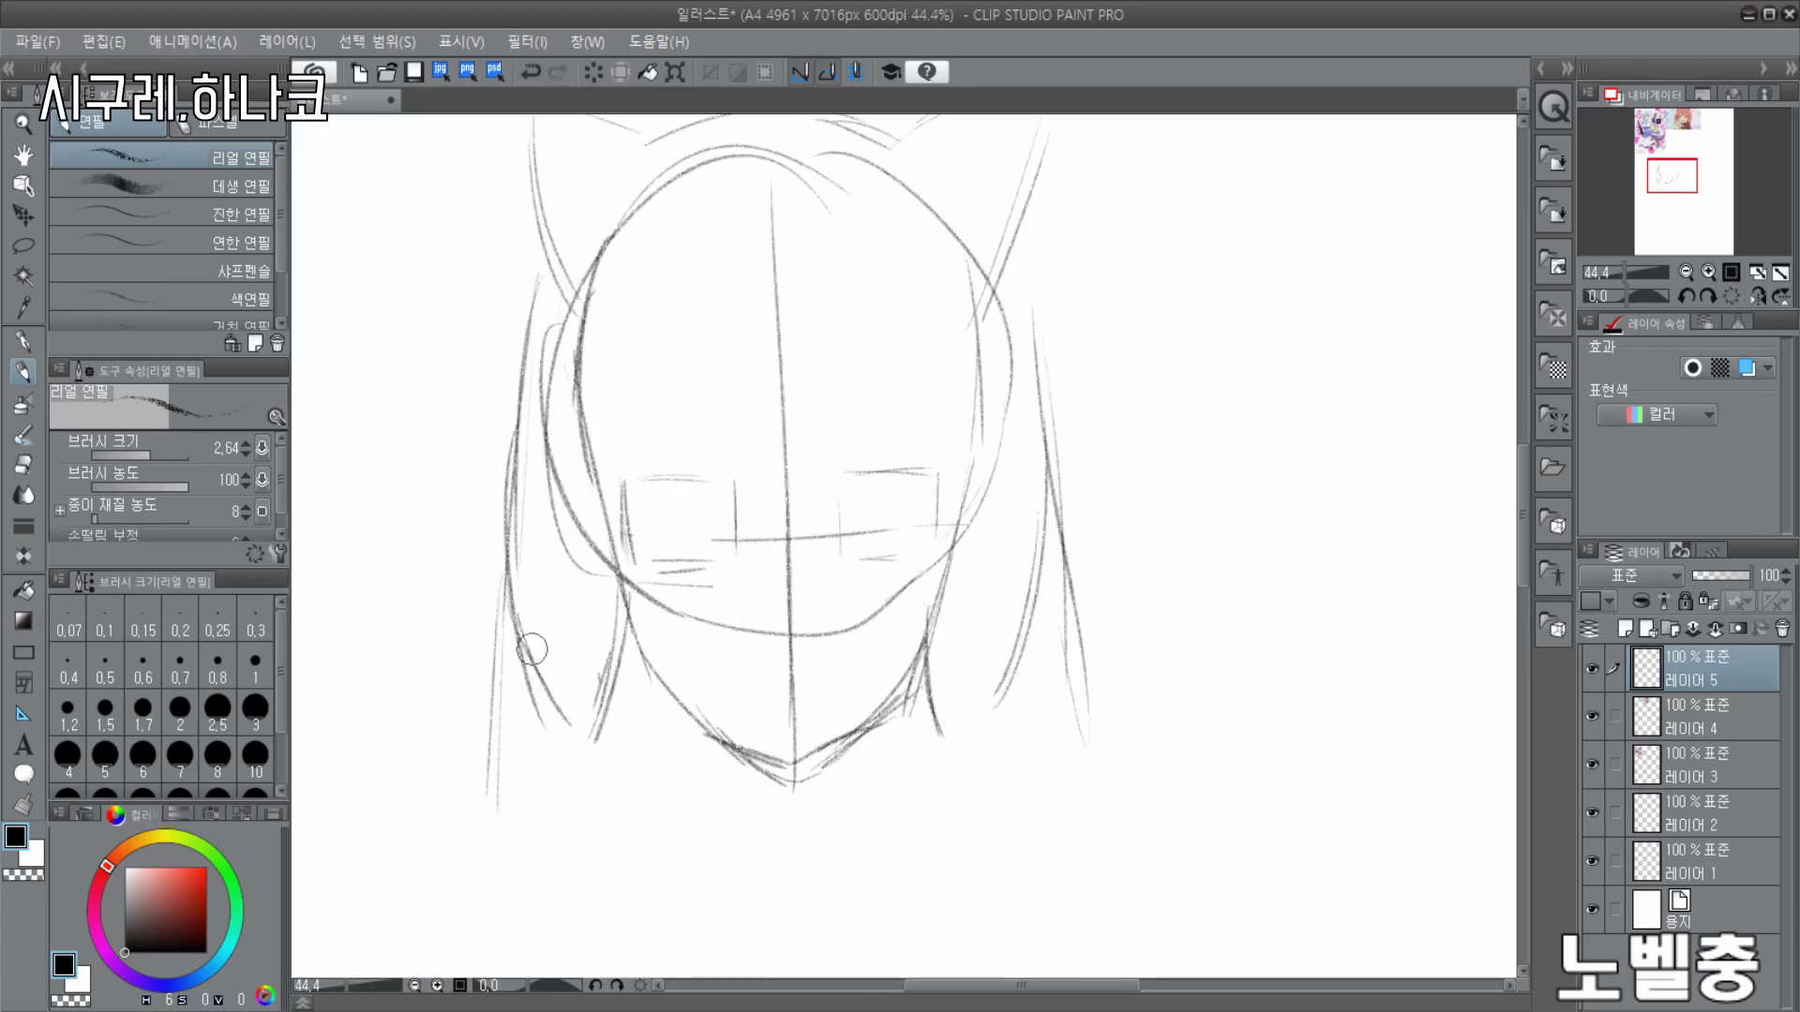
{"action": "key", "text": "ctrl+z"}
{"action": "key", "text": "ctrl+z"}
{"action": "key", "text": "ctrl+z"}
{"action": "key", "text": "ctrl+z"}
{"action": "key", "text": "ctrl+z"}
{"action": "key", "text": "ctrl+z"}
{"action": "key", "text": "ctrl+z"}
{"action": "left_click_drag", "start_coordinate": [1001, 720], "coordinate": [945, 811]}
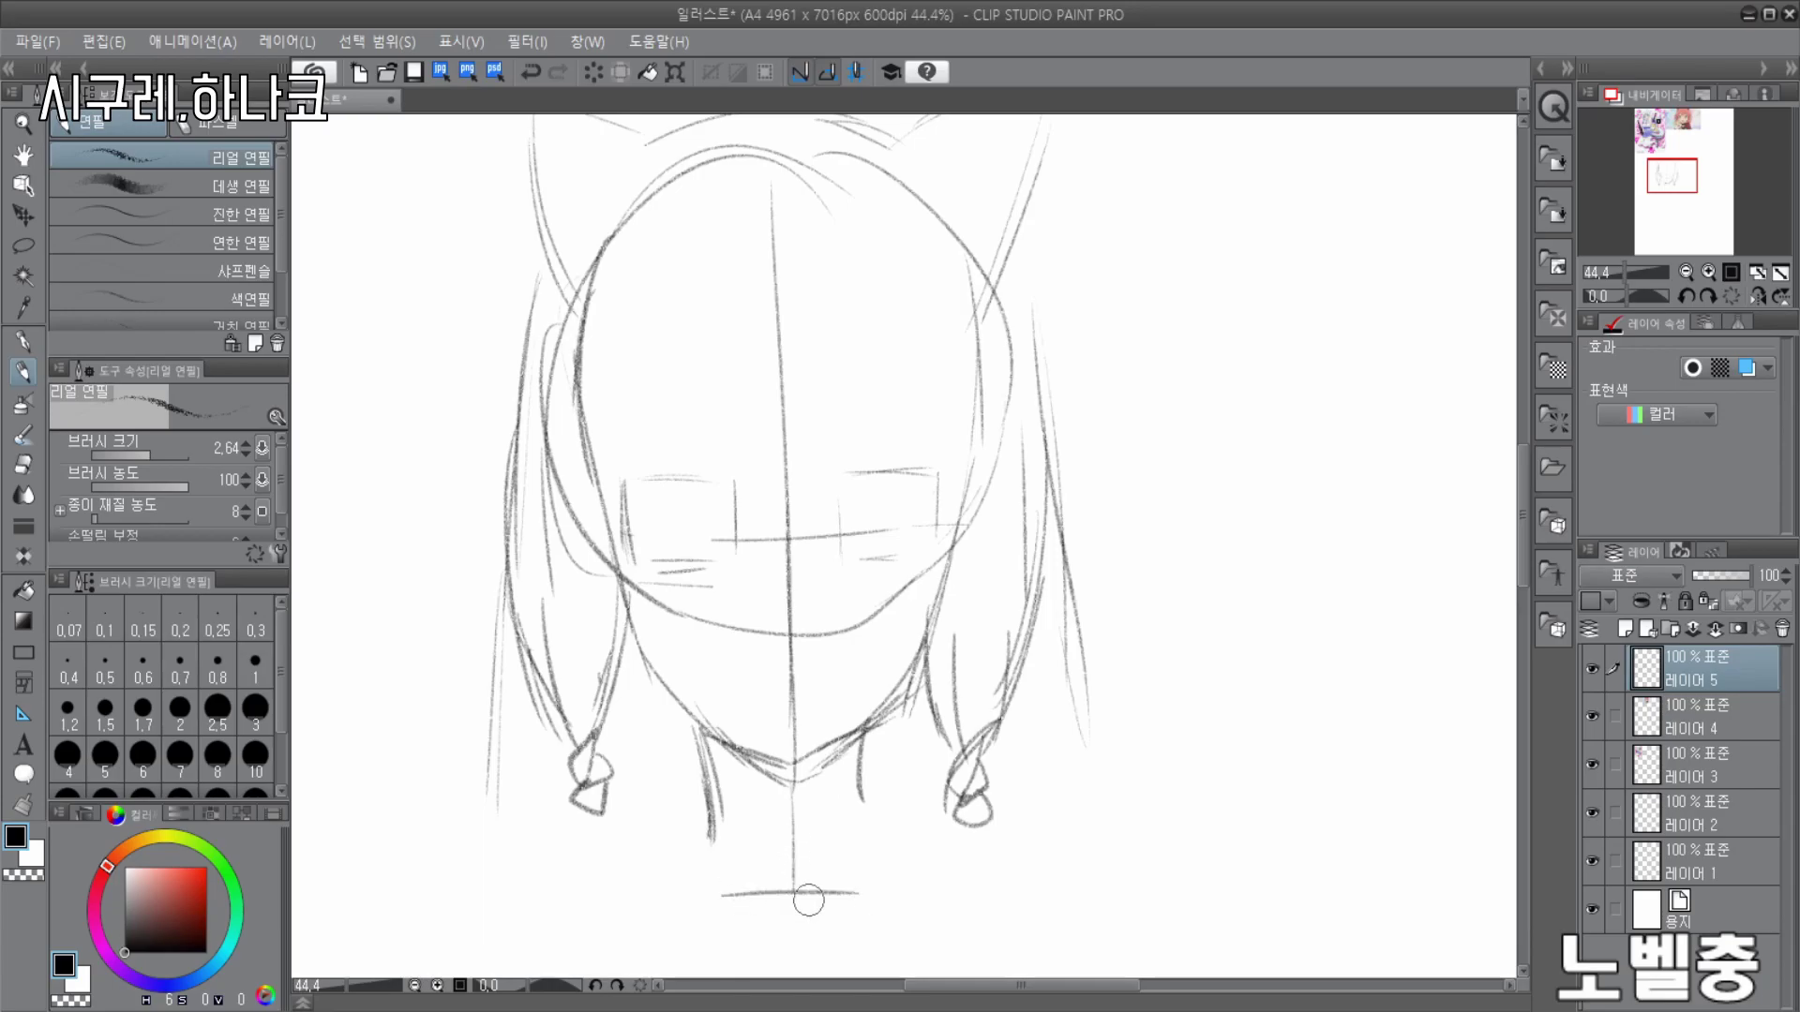
- Sketch the neck below the chin and long bang strands over the forehead
{"action": "left_click_drag", "start_coordinate": [866, 768], "coordinate": [862, 891]}
{"action": "scroll", "coordinate": [814, 281], "scroll_direction": "down", "scroll_amount": 4}
{"action": "scroll", "coordinate": [812, 266], "scroll_direction": "up", "scroll_amount": 2}
{"action": "left_click_drag", "start_coordinate": [740, 260], "coordinate": [730, 483]}
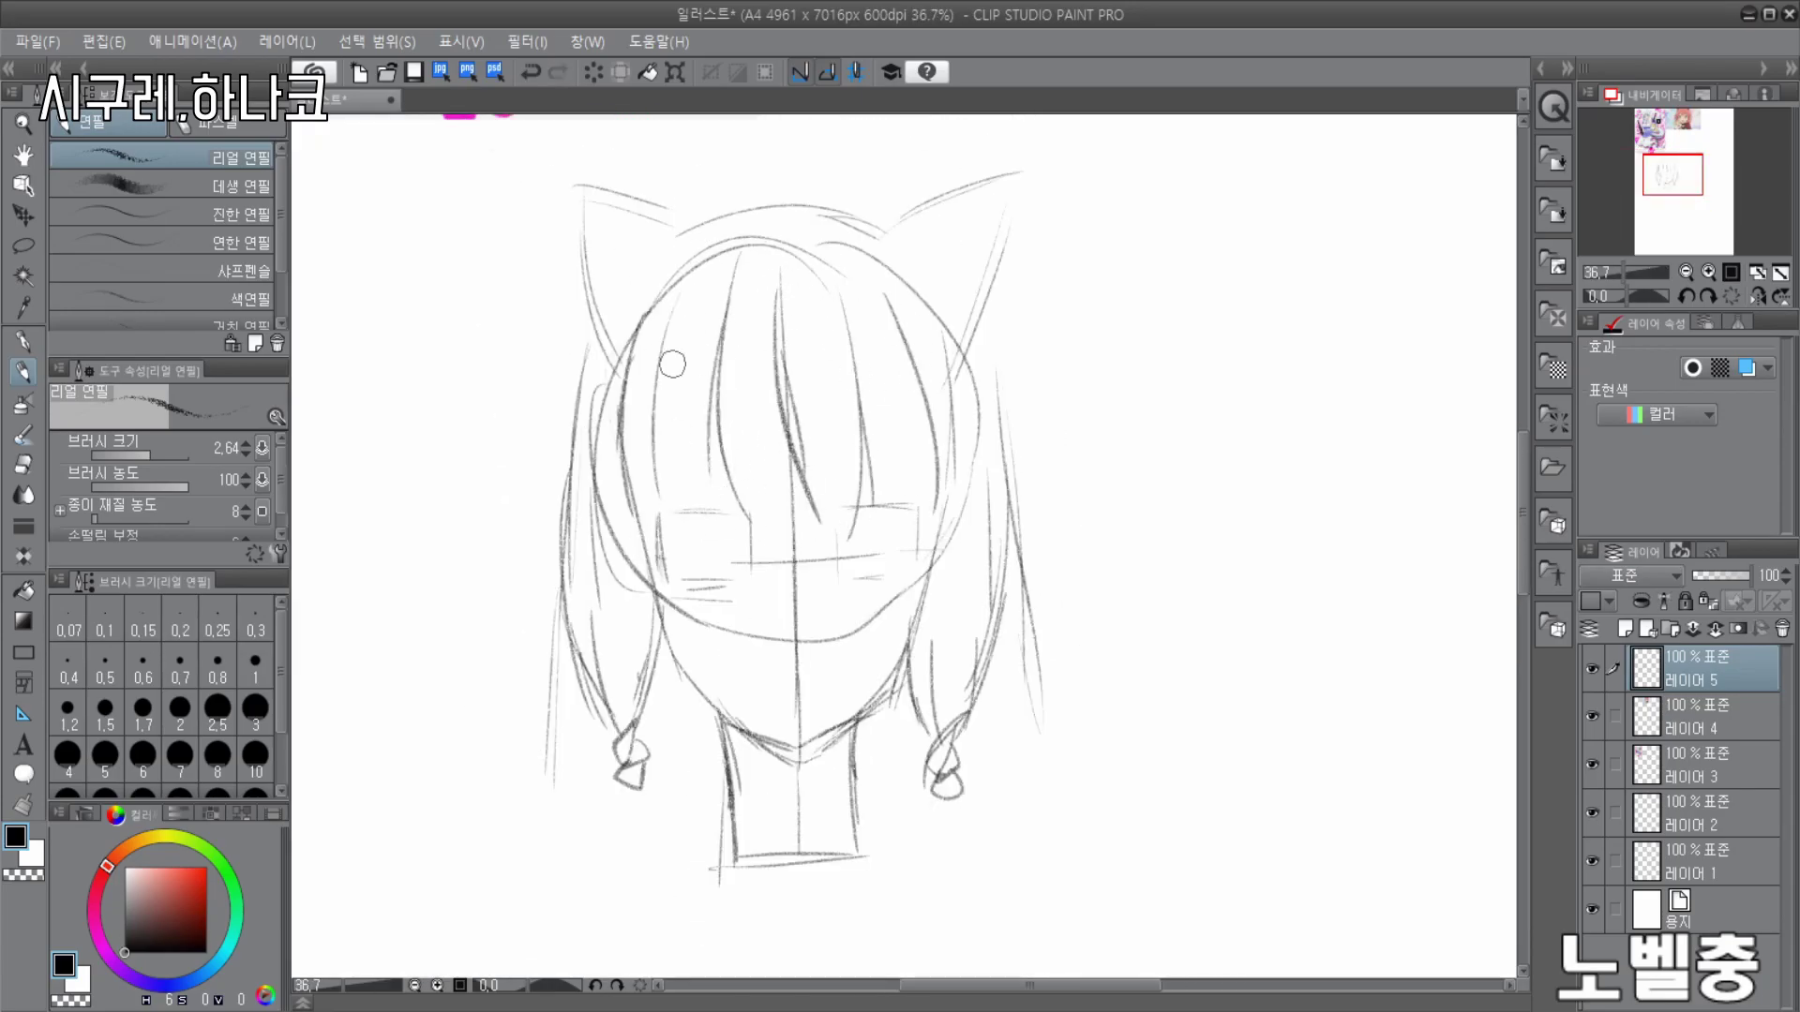
- Erase the tied hair tips and redraw the side strands longer, down past the chin and beside the neck
{"action": "scroll", "coordinate": [652, 598], "scroll_direction": "down", "scroll_amount": 1}
{"action": "scroll", "coordinate": [652, 598], "scroll_direction": "up", "scroll_amount": 2}
{"action": "key", "text": "ctrl+z"}
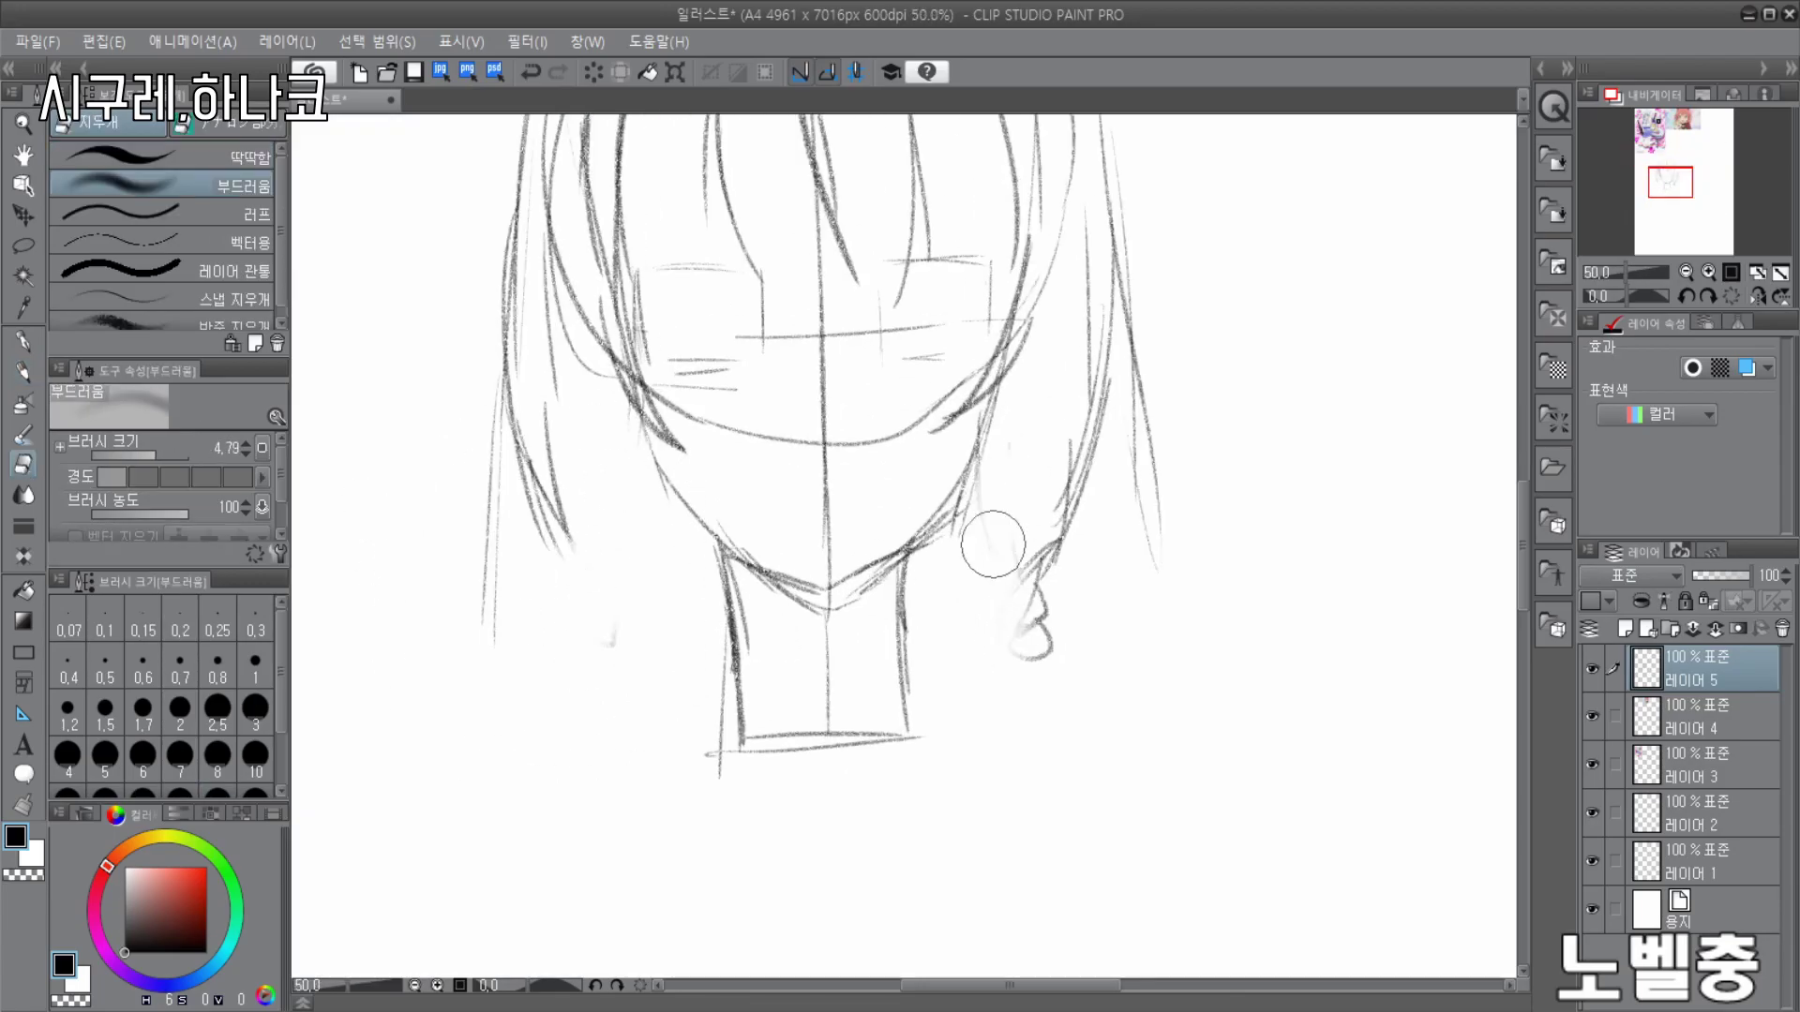
{"action": "key", "text": "ctrl+z"}
{"action": "left_click_drag", "start_coordinate": [724, 560], "coordinate": [683, 698]}
{"action": "left_click_drag", "start_coordinate": [909, 546], "coordinate": [946, 689]}
{"action": "left_click_drag", "start_coordinate": [1110, 375], "coordinate": [1053, 696]}
{"action": "left_click_drag", "start_coordinate": [1053, 263], "coordinate": [982, 731]}
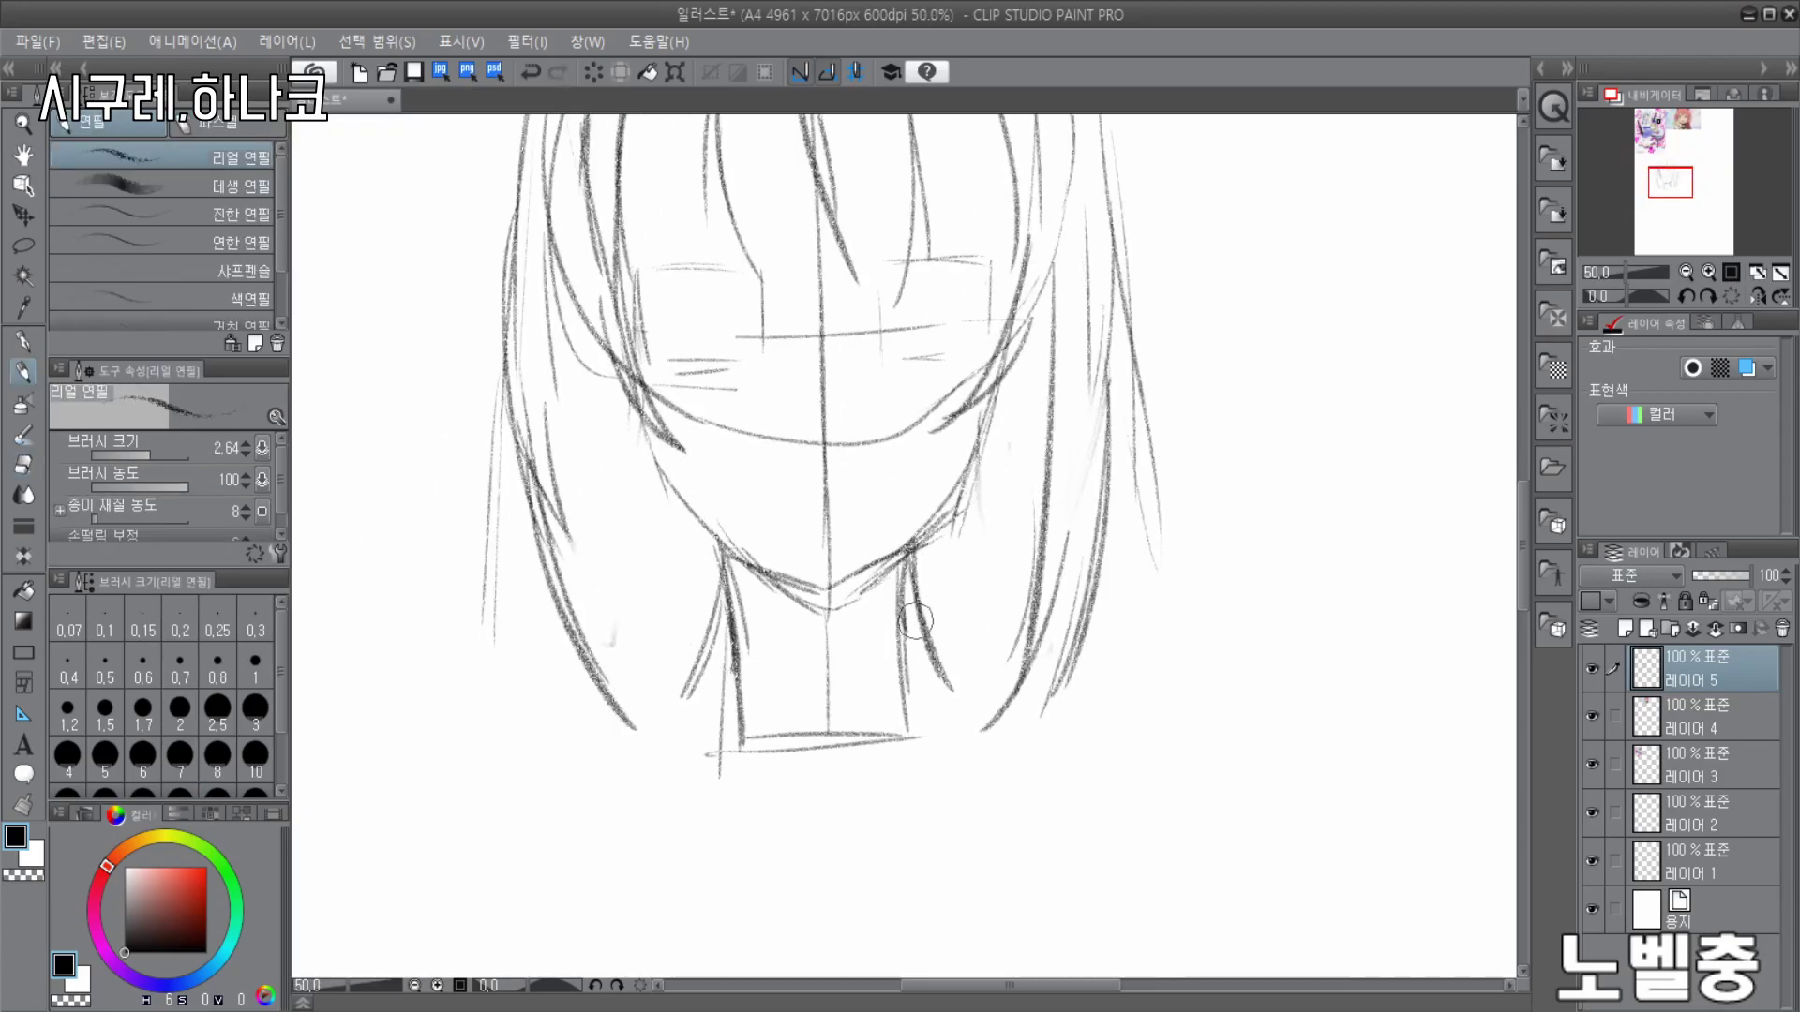
{"action": "left_click_drag", "start_coordinate": [939, 560], "coordinate": [961, 731]}
{"action": "left_click_drag", "start_coordinate": [580, 409], "coordinate": [657, 769]}
{"action": "left_click_drag", "start_coordinate": [705, 627], "coordinate": [638, 727]}
- Draw a thick, dark curved upper lash line inside the right eye's guide box
{"action": "scroll", "coordinate": [891, 670], "scroll_direction": "down", "scroll_amount": 3}
{"action": "scroll", "coordinate": [856, 478], "scroll_direction": "up", "scroll_amount": 5}
{"action": "mouse_move", "coordinate": [867, 542]}
{"action": "left_mouse_down"}
{"action": "mouse_move", "coordinate": [976, 487]}
{"action": "mouse_move", "coordinate": [1059, 518]}
{"action": "left_mouse_up"}
{"action": "left_click_drag", "start_coordinate": [937, 493], "coordinate": [1063, 520]}
{"action": "left_click_drag", "start_coordinate": [872, 539], "coordinate": [1041, 511]}
{"action": "scroll", "coordinate": [875, 581], "scroll_direction": "up", "scroll_amount": 2}
{"action": "mouse_move", "coordinate": [814, 511]}
{"action": "left_mouse_down"}
{"action": "mouse_move", "coordinate": [998, 476]}
{"action": "mouse_move", "coordinate": [1087, 506]}
{"action": "left_mouse_up"}
{"action": "left_click_drag", "start_coordinate": [727, 544], "coordinate": [812, 503]}
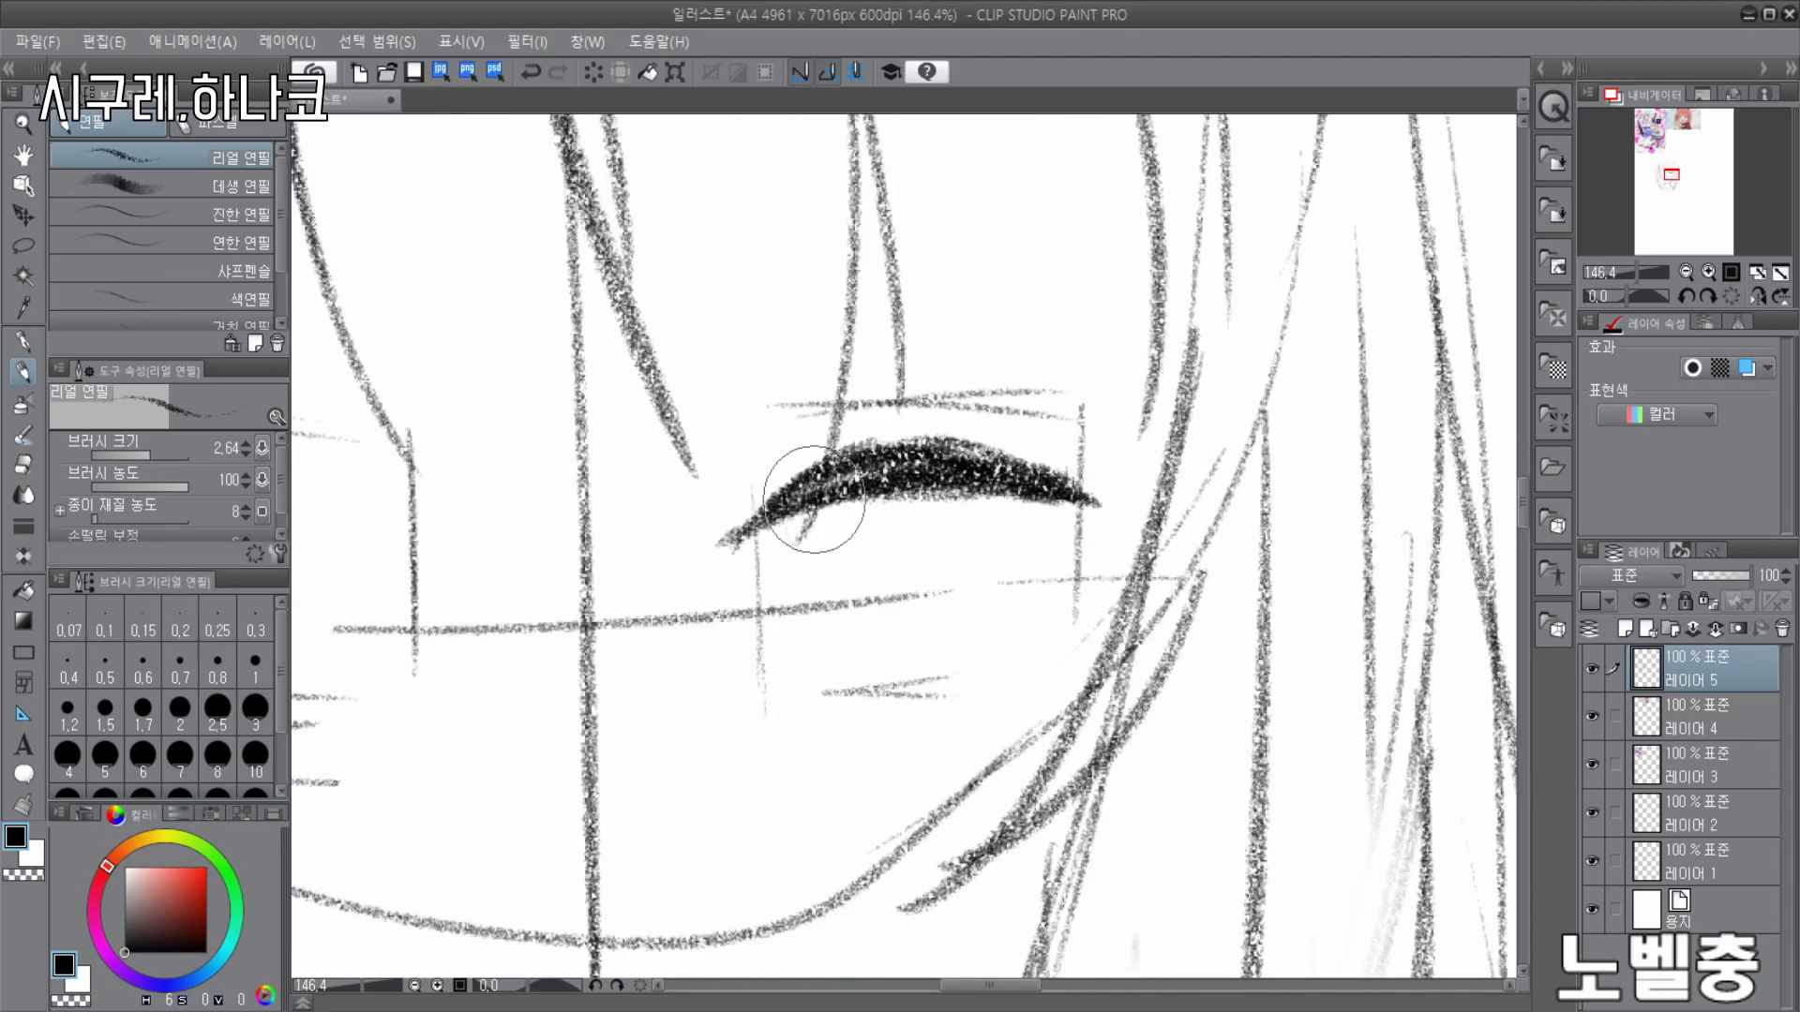
- Undo the last stroke and draw a matching thick upper lash line for the left eye
{"action": "key", "text": "ctrl+z"}
{"action": "scroll", "coordinate": [1043, 382], "scroll_direction": "down", "scroll_amount": 3}
{"action": "scroll", "coordinate": [764, 404], "scroll_direction": "up", "scroll_amount": 2}
{"action": "left_click_drag", "start_coordinate": [646, 417], "coordinate": [900, 431]}
{"action": "mouse_move", "coordinate": [645, 418]}
{"action": "left_mouse_down"}
{"action": "mouse_move", "coordinate": [775, 390]}
{"action": "mouse_move", "coordinate": [835, 399]}
{"action": "left_mouse_up"}
{"action": "left_click_drag", "start_coordinate": [671, 408], "coordinate": [889, 426]}
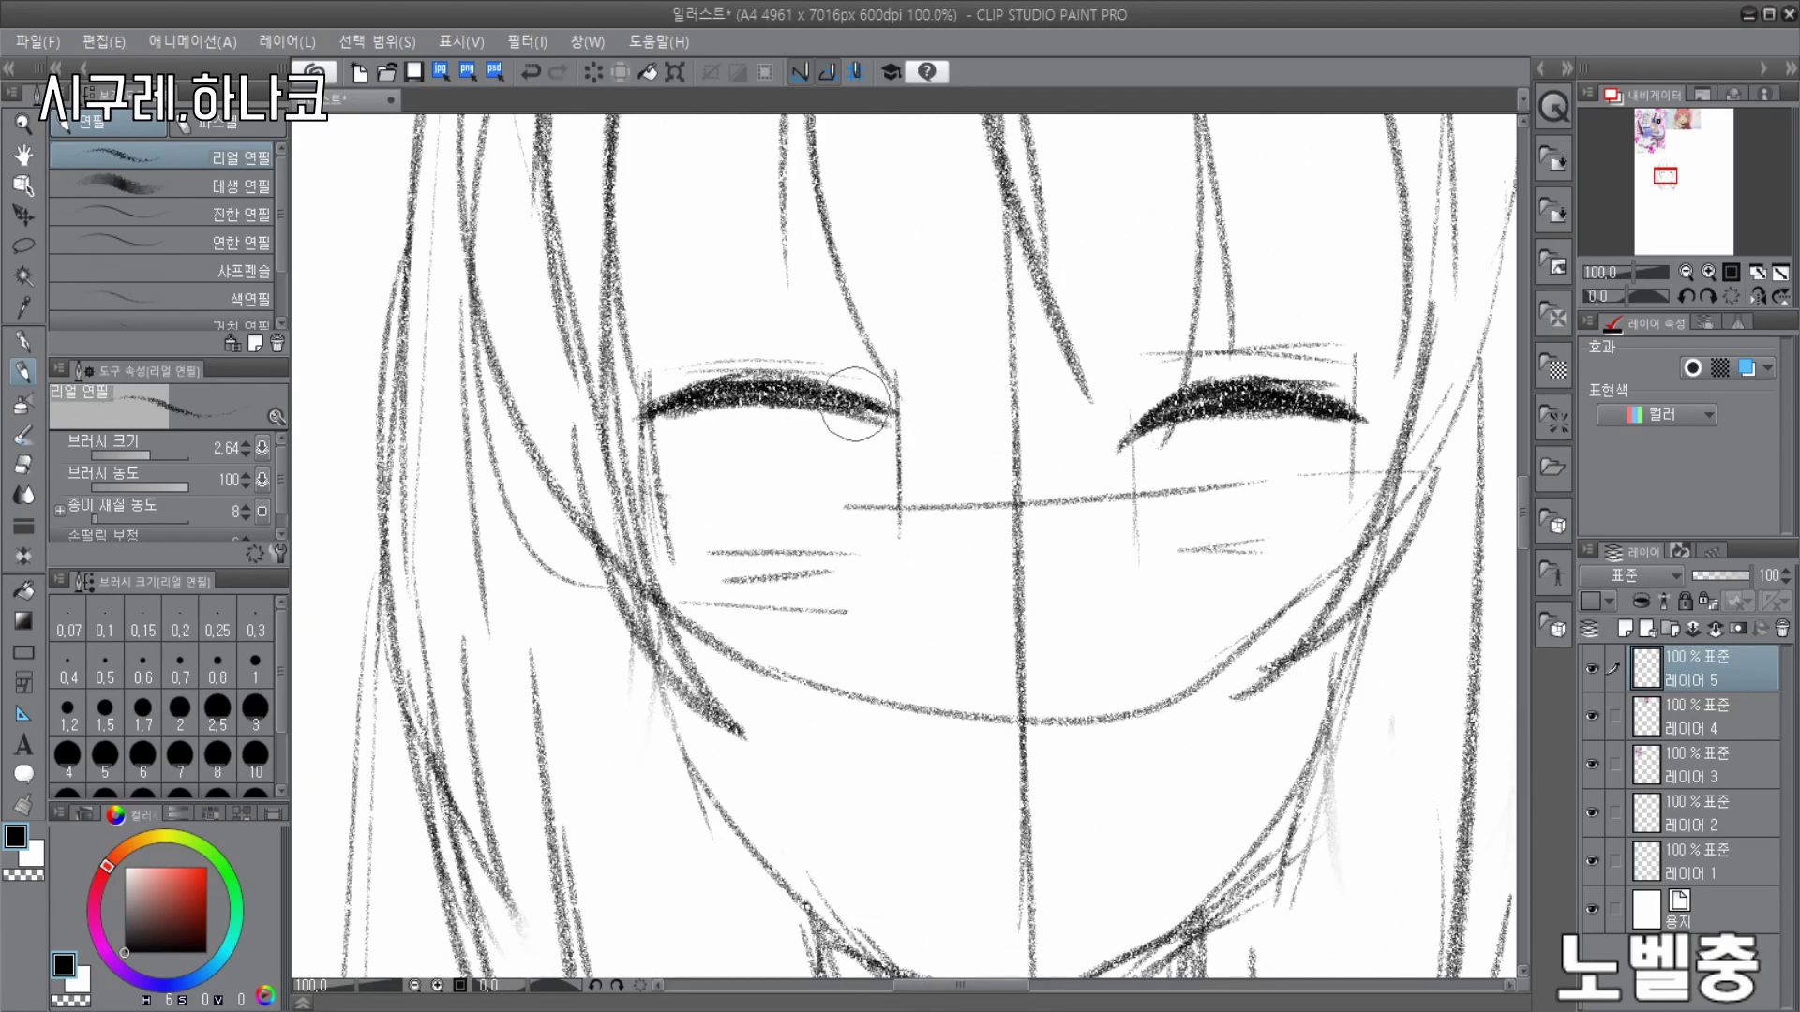
- Sketch a round iris outline beneath the left eye's upper lash line
{"action": "scroll", "coordinate": [836, 417], "scroll_direction": "down", "scroll_amount": 3}
{"action": "scroll", "coordinate": [989, 450], "scroll_direction": "up", "scroll_amount": 3}
{"action": "scroll", "coordinate": [863, 361], "scroll_direction": "up", "scroll_amount": 1}
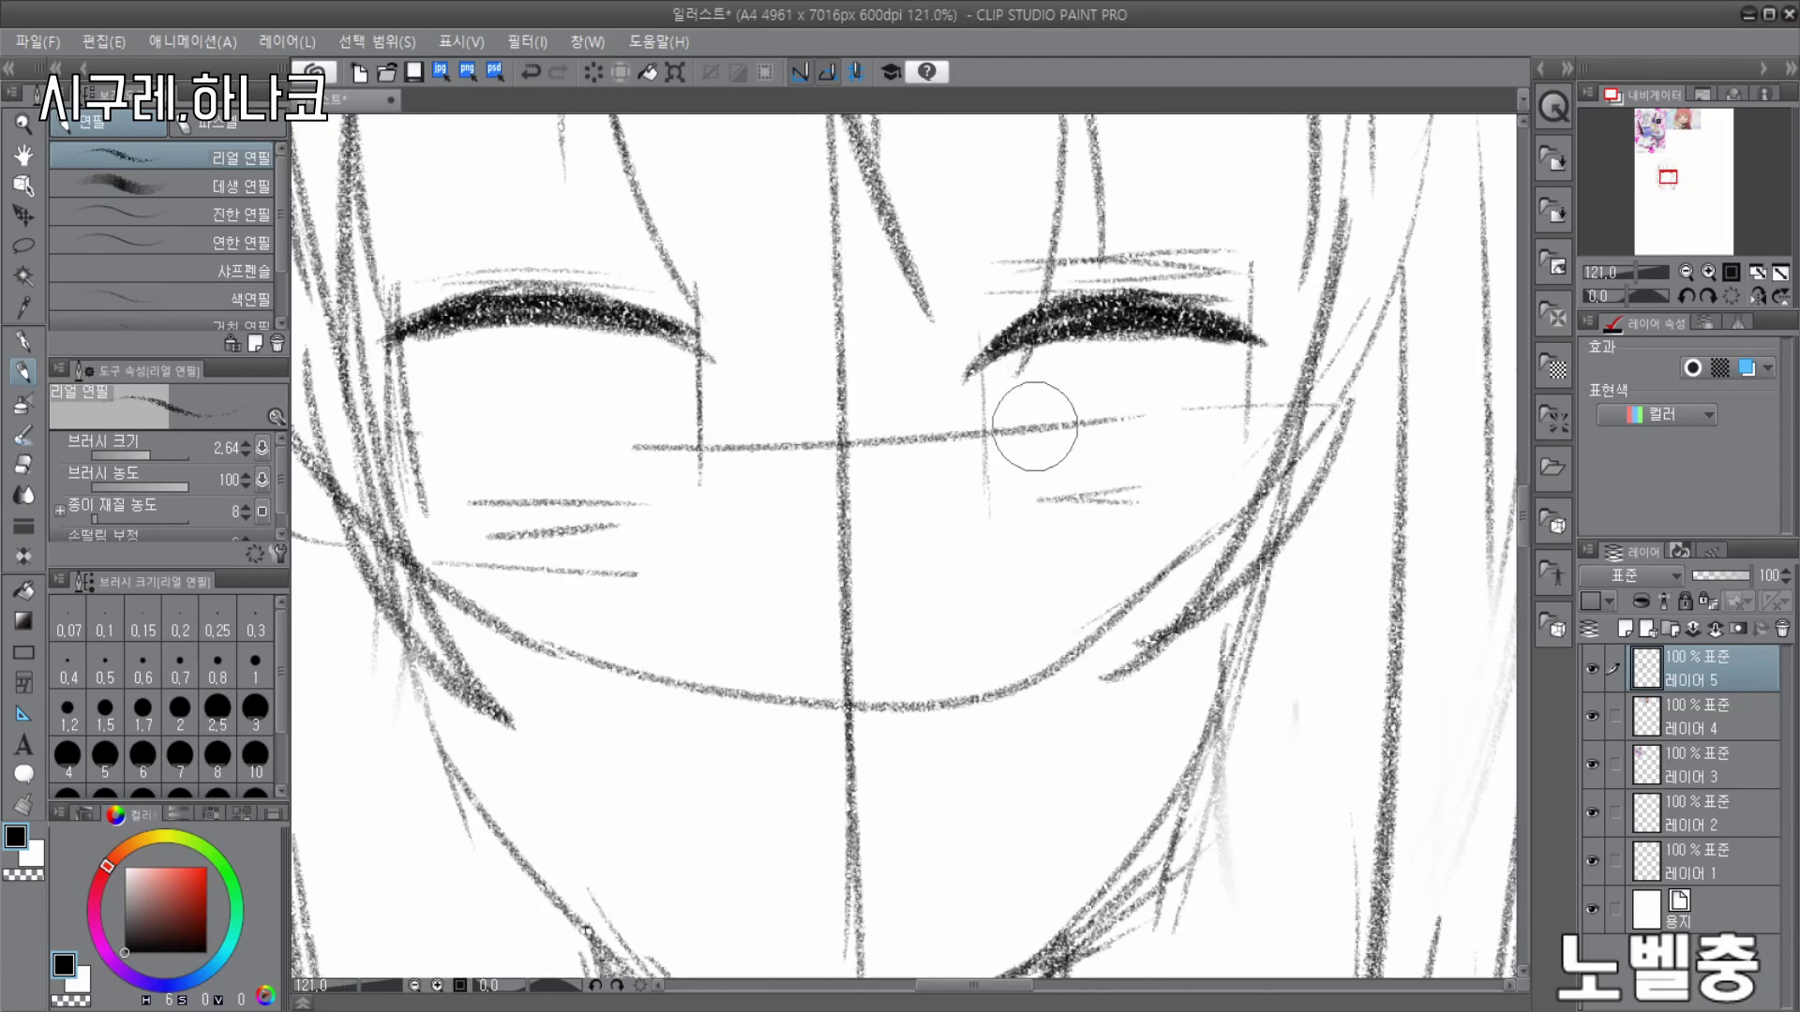
{"action": "left_click_drag", "start_coordinate": [437, 336], "coordinate": [504, 474]}
{"action": "scroll", "coordinate": [456, 367], "scroll_direction": "down", "scroll_amount": 1}
{"action": "left_click_drag", "start_coordinate": [495, 334], "coordinate": [586, 472]}
{"action": "left_click_drag", "start_coordinate": [478, 441], "coordinate": [571, 490]}
{"action": "scroll", "coordinate": [646, 314], "scroll_direction": "down", "scroll_amount": 6}
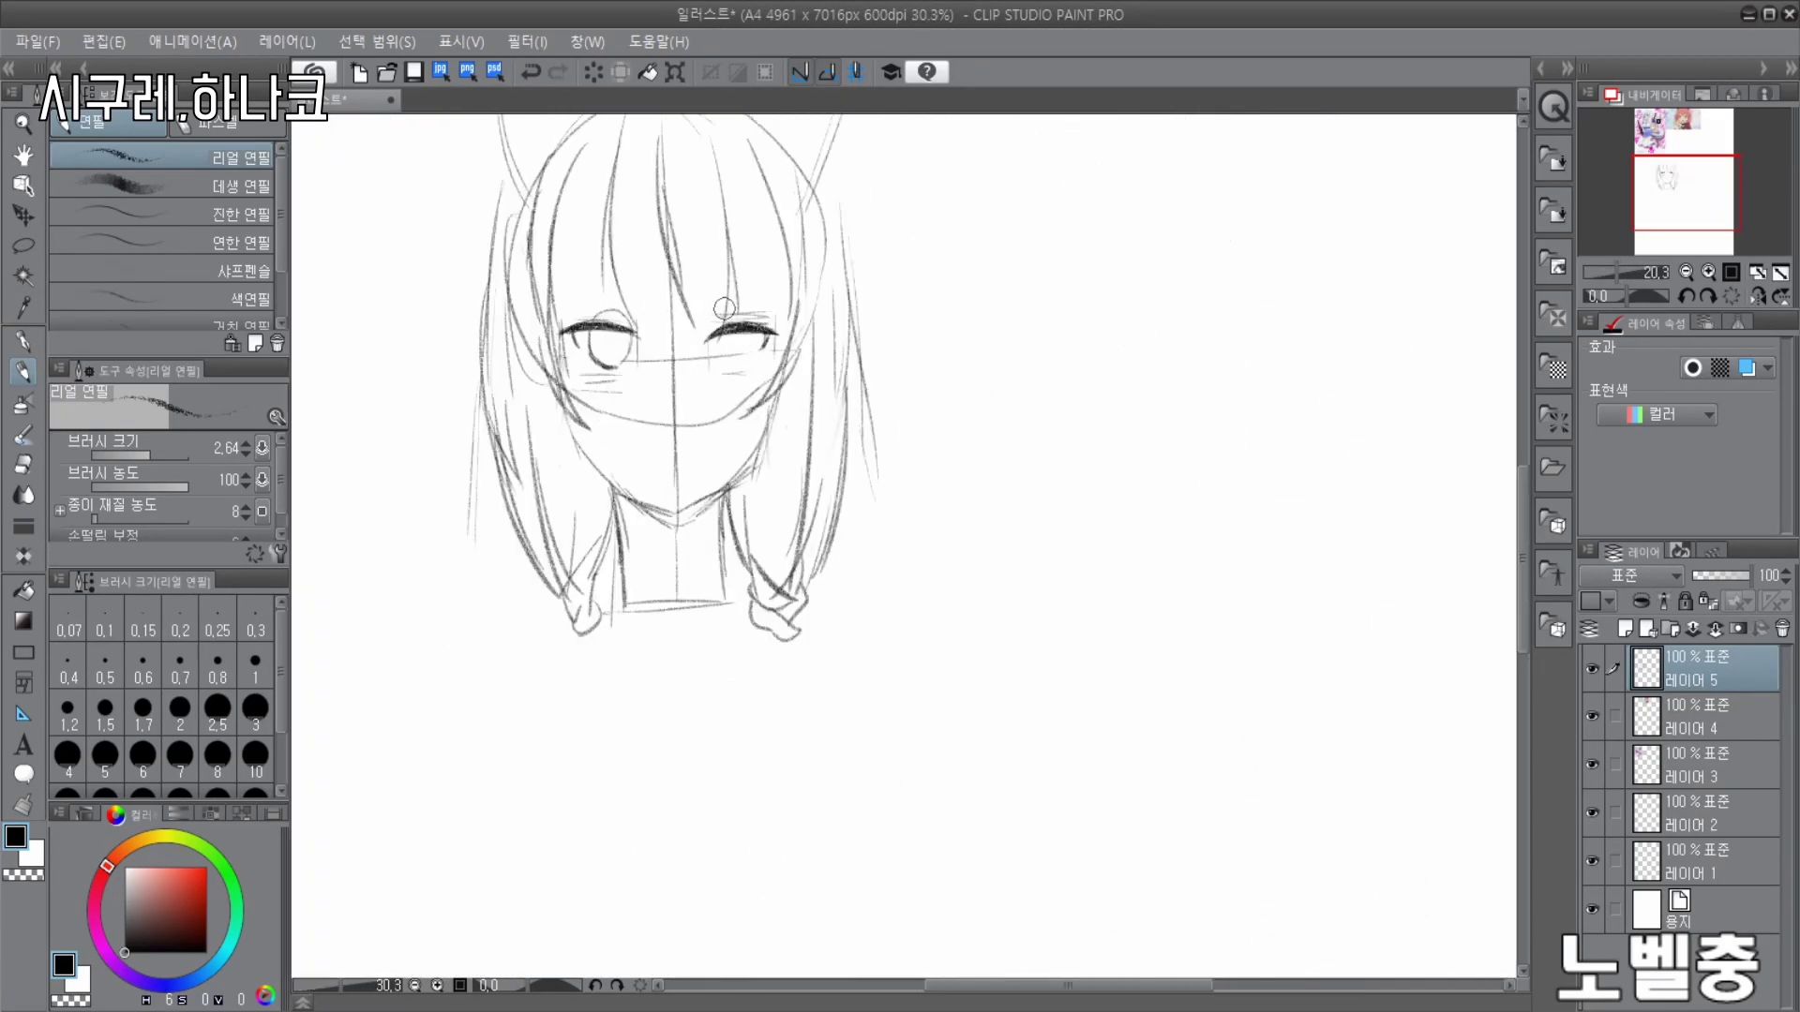
- Erase the outer end of the left eye's lash line and redraw it sloping down, with a darker iris edge
{"action": "scroll", "coordinate": [648, 308], "scroll_direction": "up", "scroll_amount": 7}
{"action": "left_click", "coordinate": [26, 465]}
{"action": "mouse_move", "coordinate": [422, 362]}
{"action": "left_mouse_down"}
{"action": "mouse_move", "coordinate": [405, 383]}
{"action": "mouse_move", "coordinate": [459, 442]}
{"action": "left_mouse_up"}
{"action": "key", "text": "p"}
{"action": "left_click_drag", "start_coordinate": [538, 349], "coordinate": [420, 418]}
{"action": "left_click_drag", "start_coordinate": [553, 347], "coordinate": [417, 422]}
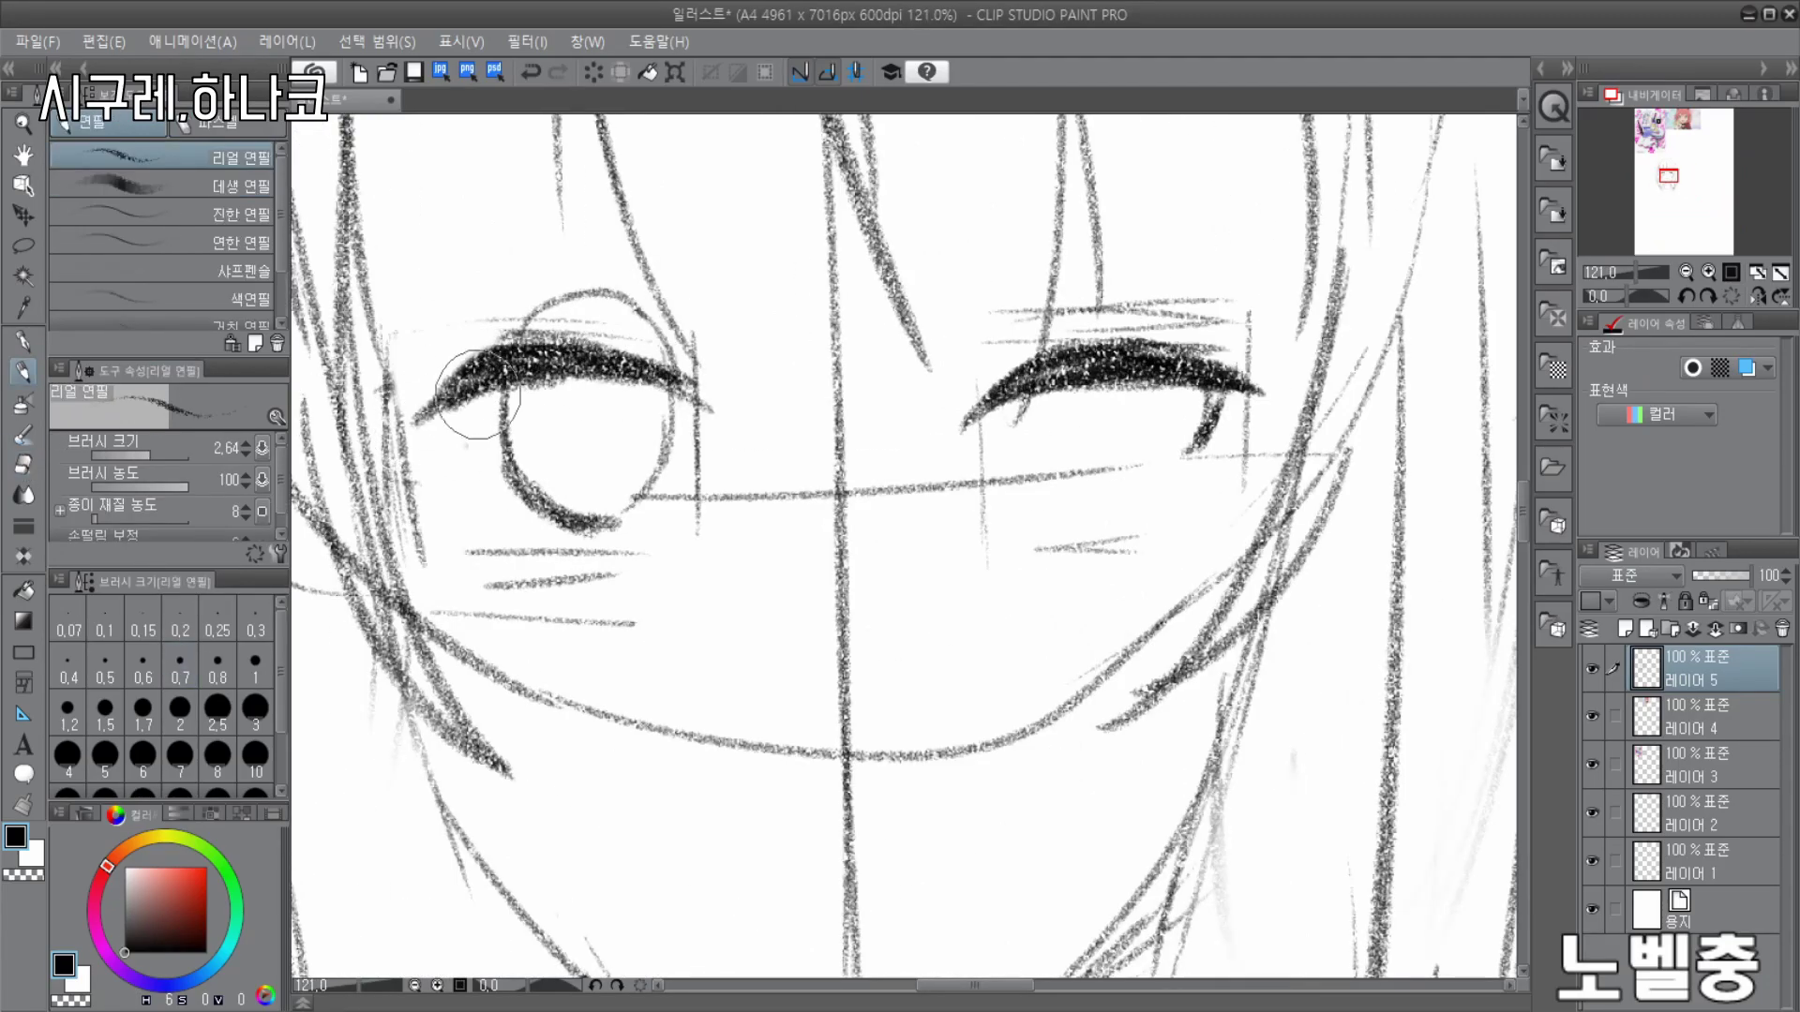
{"action": "left_click_drag", "start_coordinate": [523, 298], "coordinate": [579, 335]}
{"action": "left_click_drag", "start_coordinate": [505, 433], "coordinate": [522, 487]}
- Add the left eye's outer corner line and draw the round iris outline of the right eye
{"action": "scroll", "coordinate": [920, 401], "scroll_direction": "down", "scroll_amount": 5}
{"action": "scroll", "coordinate": [861, 422], "scroll_direction": "up", "scroll_amount": 7}
{"action": "left_click_drag", "start_coordinate": [653, 483], "coordinate": [669, 538]}
{"action": "left_click_drag", "start_coordinate": [739, 478], "coordinate": [709, 601]}
{"action": "scroll", "coordinate": [839, 356], "scroll_direction": "down", "scroll_amount": 7}
{"action": "scroll", "coordinate": [923, 404], "scroll_direction": "up", "scroll_amount": 6}
{"action": "mouse_move", "coordinate": [934, 379]}
{"action": "left_mouse_down"}
{"action": "mouse_move", "coordinate": [931, 500]}
{"action": "mouse_move", "coordinate": [968, 525]}
{"action": "mouse_move", "coordinate": [966, 501]}
{"action": "mouse_move", "coordinate": [995, 530]}
{"action": "left_mouse_up"}
{"action": "key", "text": "ctrl+z"}
{"action": "left_click_drag", "start_coordinate": [970, 296], "coordinate": [1059, 317]}
{"action": "left_click_drag", "start_coordinate": [1075, 345], "coordinate": [1008, 525]}
{"action": "scroll", "coordinate": [975, 375], "scroll_direction": "down", "scroll_amount": 6}
{"action": "scroll", "coordinate": [940, 263], "scroll_direction": "up", "scroll_amount": 5}
- Lasso the left eye's lines and adjust their placement on the face
{"action": "left_click", "coordinate": [23, 246]}
{"action": "left_click", "coordinate": [161, 270]}
{"action": "mouse_move", "coordinate": [557, 305]}
{"action": "left_mouse_down"}
{"action": "mouse_move", "coordinate": [647, 398]}
{"action": "mouse_move", "coordinate": [640, 369]}
{"action": "mouse_move", "coordinate": [761, 352]}
{"action": "left_mouse_up"}
{"action": "left_click", "coordinate": [23, 215]}
{"action": "scroll", "coordinate": [853, 359], "scroll_direction": "down", "scroll_amount": 3}
{"action": "left_click", "coordinate": [23, 246]}
{"action": "left_click", "coordinate": [162, 212]}
{"action": "scroll", "coordinate": [559, 307], "scroll_direction": "down", "scroll_amount": 9}
{"action": "scroll", "coordinate": [586, 291], "scroll_direction": "up", "scroll_amount": 14}
- Erase stray lines at the right eye and draw dark vertical pupils in both eyes
{"action": "left_click", "coordinate": [24, 464]}
{"action": "left_click_drag", "start_coordinate": [1087, 344], "coordinate": [1149, 343]}
{"action": "left_click", "coordinate": [23, 372]}
{"action": "scroll", "coordinate": [1022, 282], "scroll_direction": "down", "scroll_amount": 2}
{"action": "scroll", "coordinate": [1022, 282], "scroll_direction": "up", "scroll_amount": 4}
{"action": "mouse_move", "coordinate": [871, 375]}
{"action": "left_mouse_down"}
{"action": "mouse_move", "coordinate": [919, 425]}
{"action": "mouse_move", "coordinate": [888, 446]}
{"action": "mouse_move", "coordinate": [877, 366]}
{"action": "left_mouse_up"}
{"action": "scroll", "coordinate": [878, 364], "scroll_direction": "down", "scroll_amount": 2}
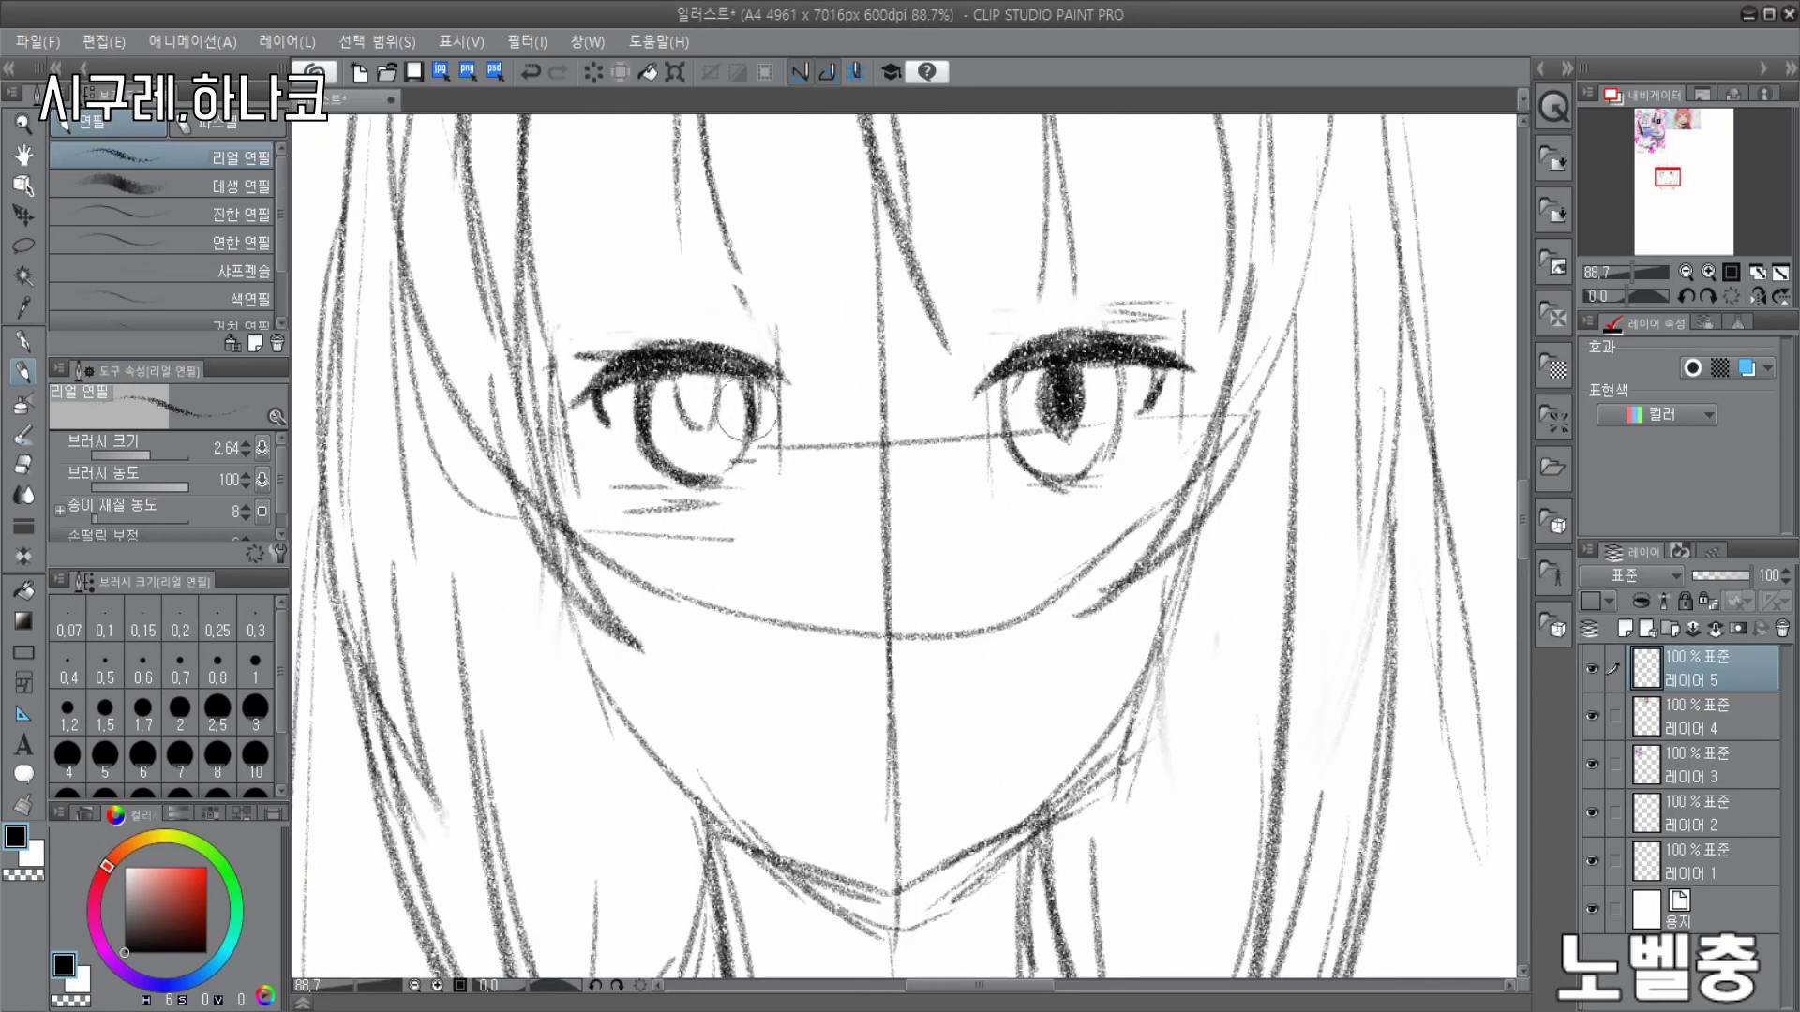
{"action": "mouse_move", "coordinate": [693, 375]}
{"action": "left_mouse_down"}
{"action": "mouse_move", "coordinate": [743, 448]}
{"action": "mouse_move", "coordinate": [708, 459]}
{"action": "left_mouse_up"}
{"action": "scroll", "coordinate": [903, 410], "scroll_direction": "up", "scroll_amount": 1}
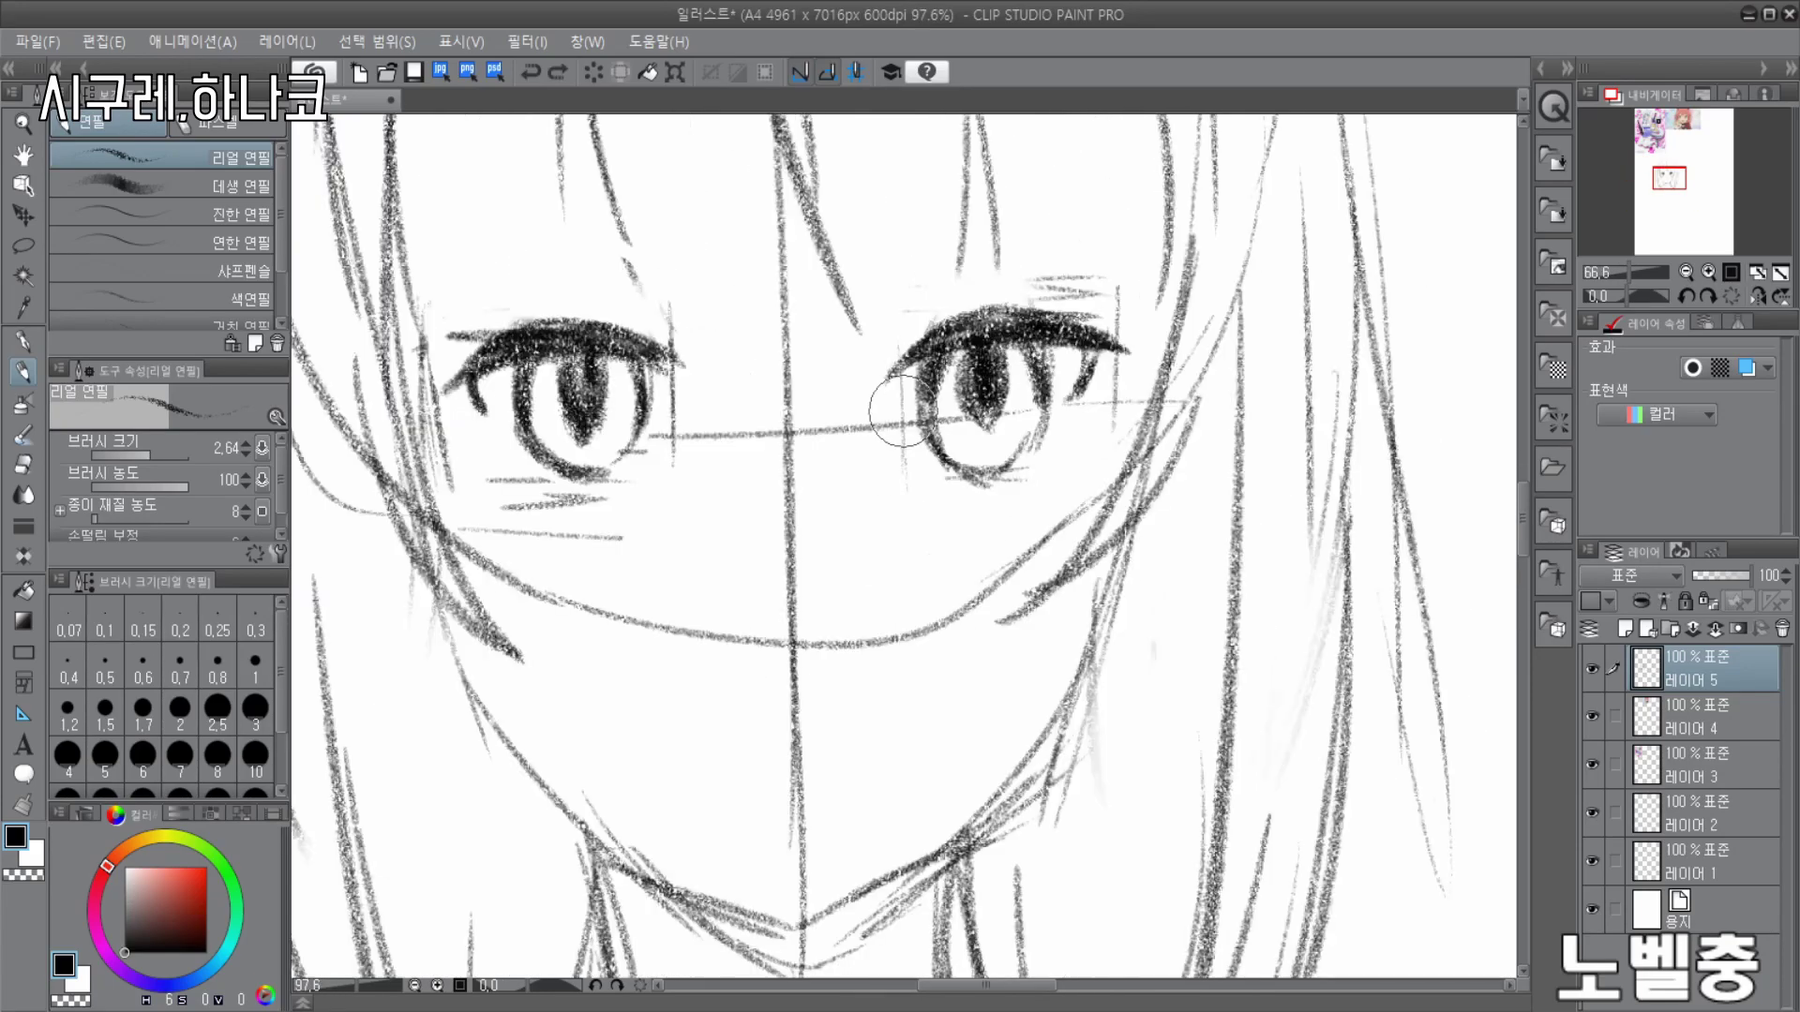
- Darken the iris edges, rework the lower iris curves and add short eyelid crease marks on both eyes
{"action": "scroll", "coordinate": [414, 401], "scroll_direction": "down", "scroll_amount": 3}
{"action": "scroll", "coordinate": [947, 561], "scroll_direction": "up", "scroll_amount": 4}
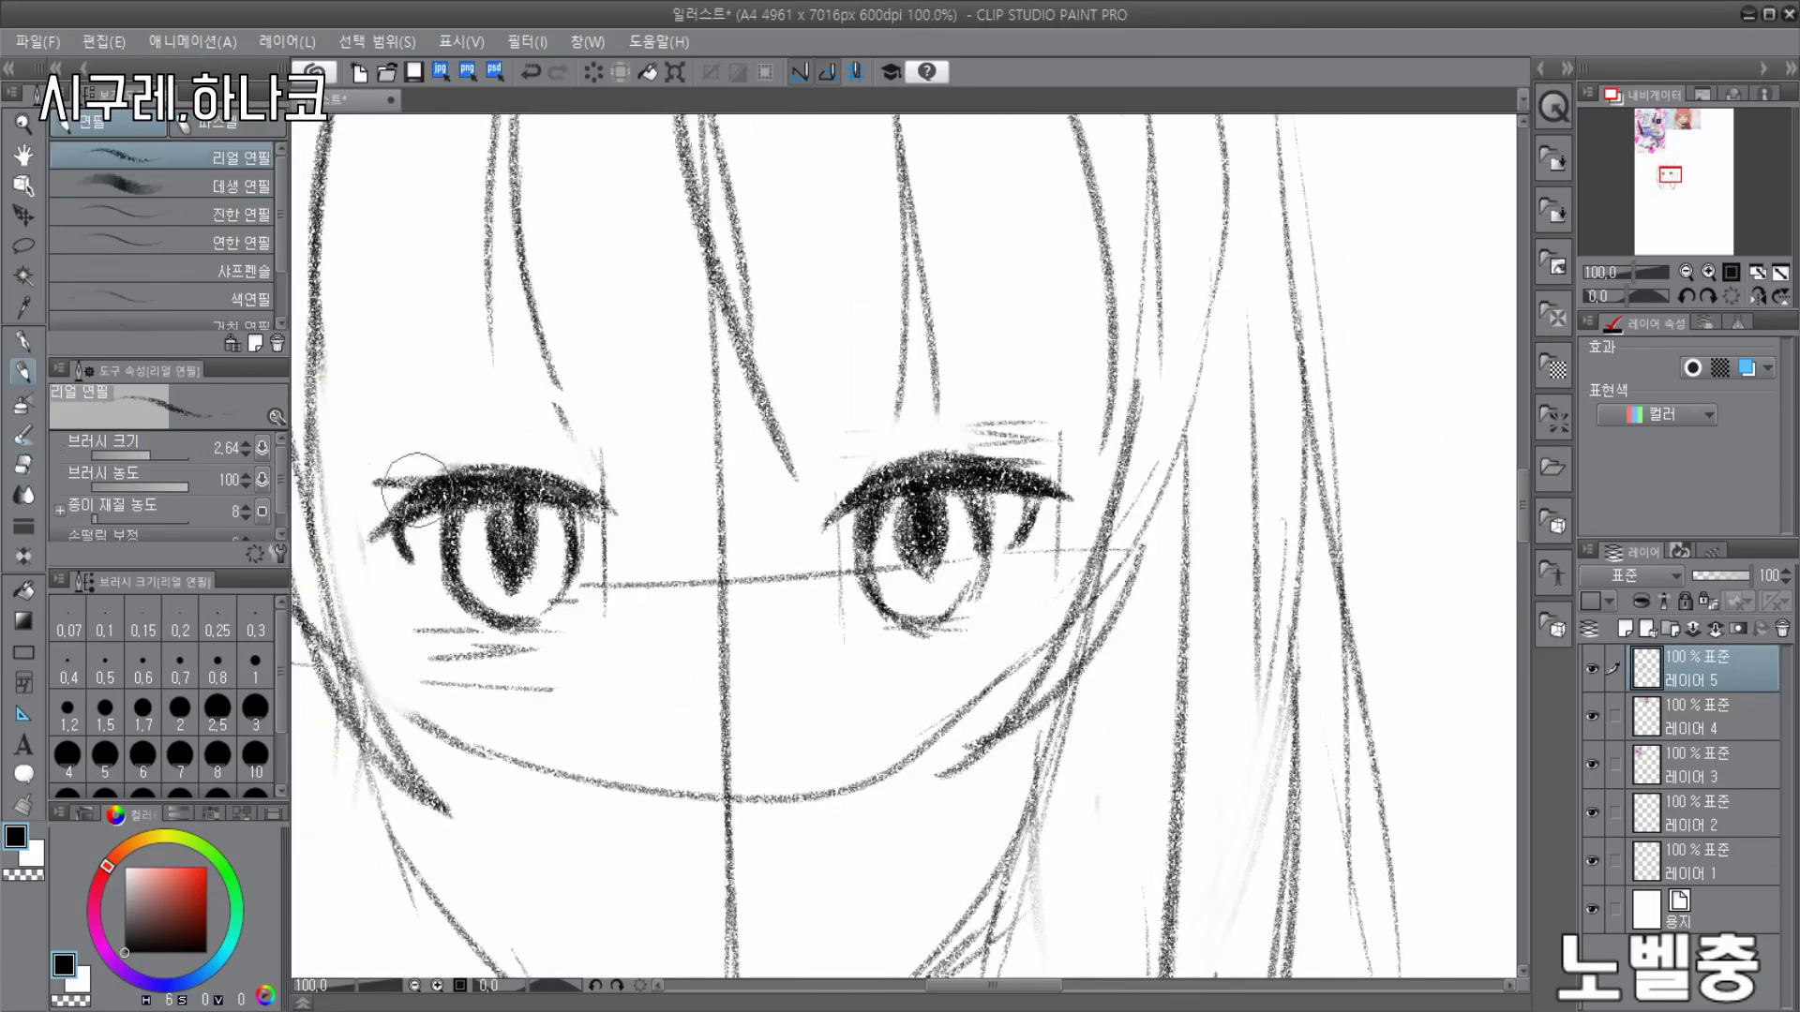
{"action": "scroll", "coordinate": [1016, 582], "scroll_direction": "down", "scroll_amount": 3}
{"action": "scroll", "coordinate": [522, 595], "scroll_direction": "up", "scroll_amount": 3}
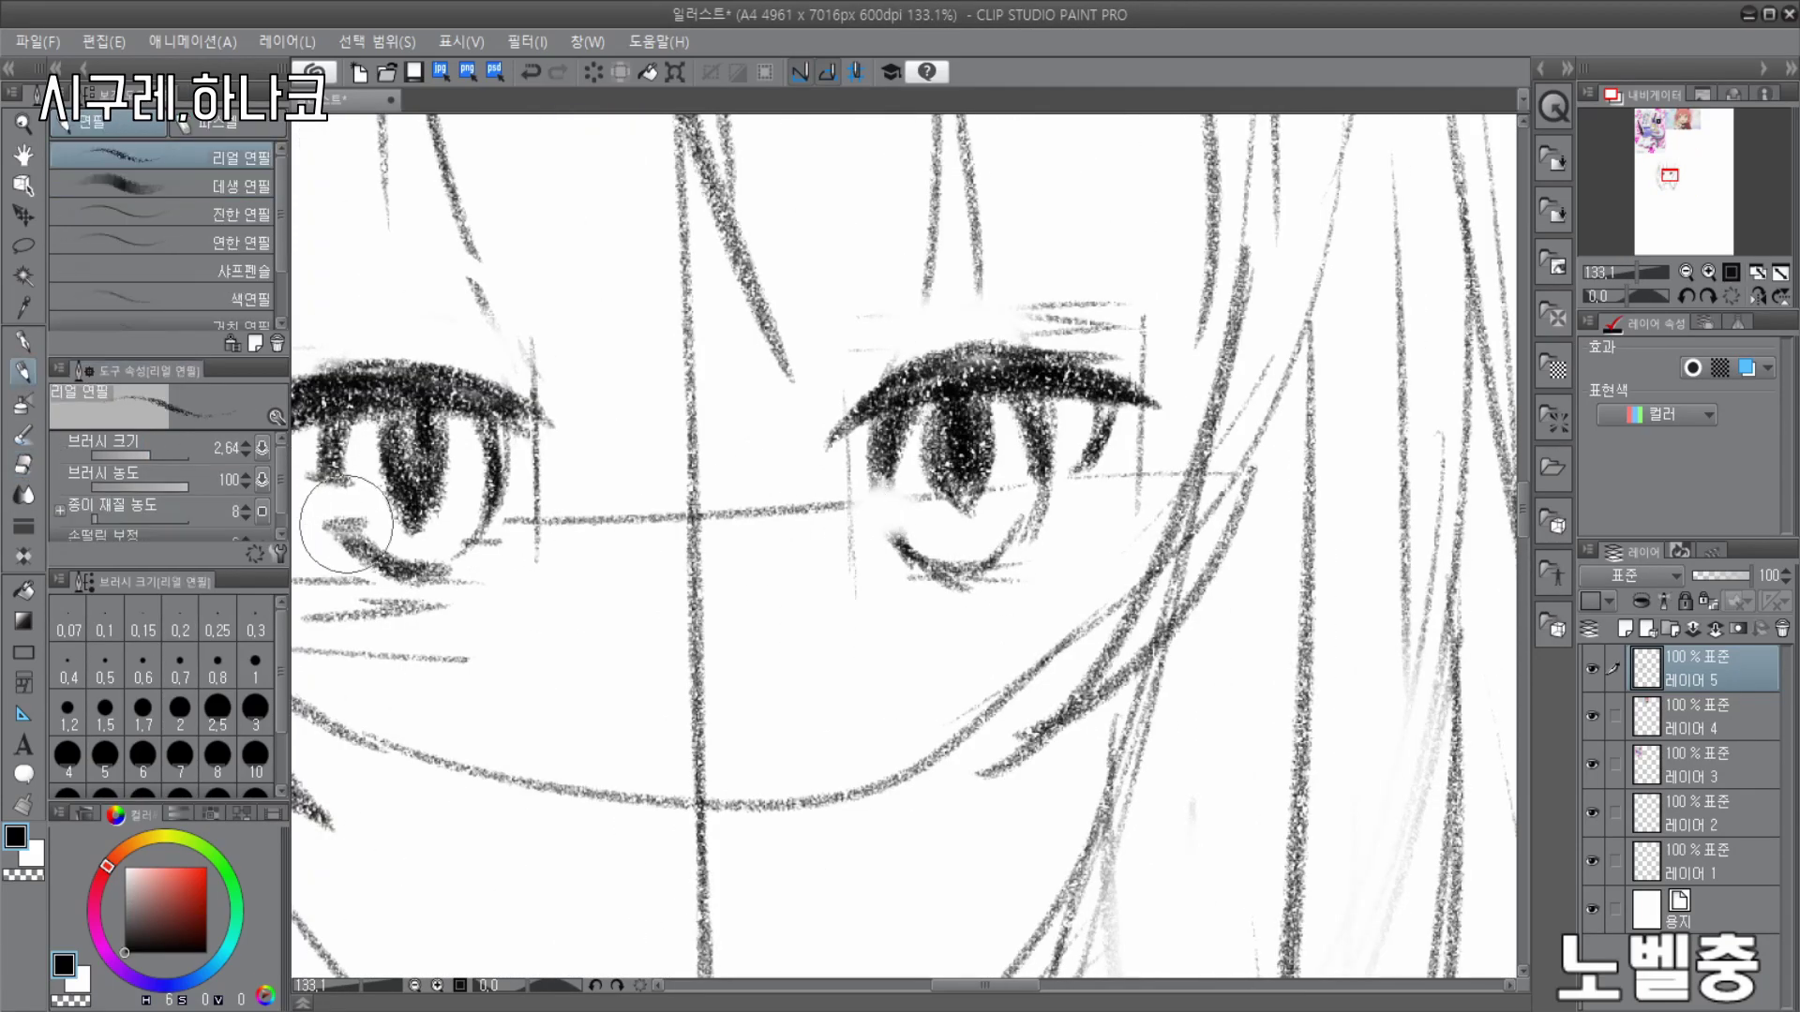
{"action": "scroll", "coordinate": [470, 344], "scroll_direction": "down", "scroll_amount": 4}
{"action": "scroll", "coordinate": [1058, 265], "scroll_direction": "up", "scroll_amount": 2}
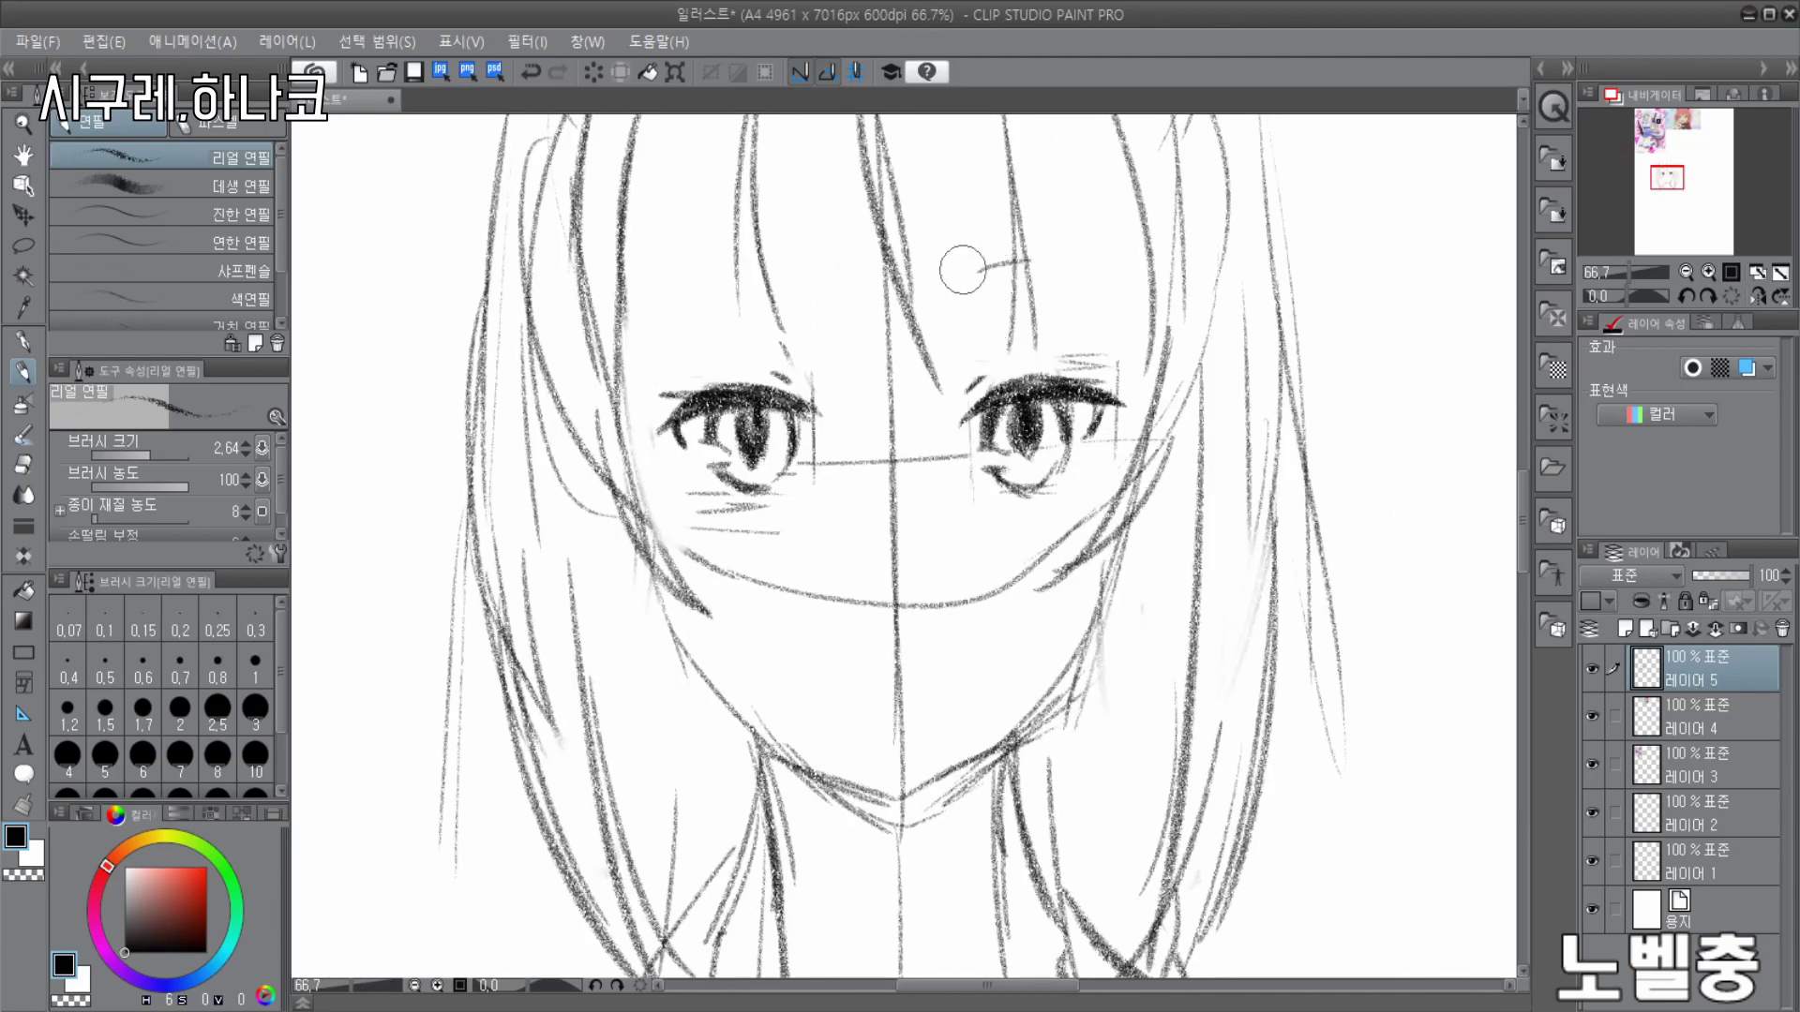
- Draw thin curved eyebrows above both eyes and erase the center guideline between the eyes
{"action": "scroll", "coordinate": [755, 296], "scroll_direction": "up", "scroll_amount": 3}
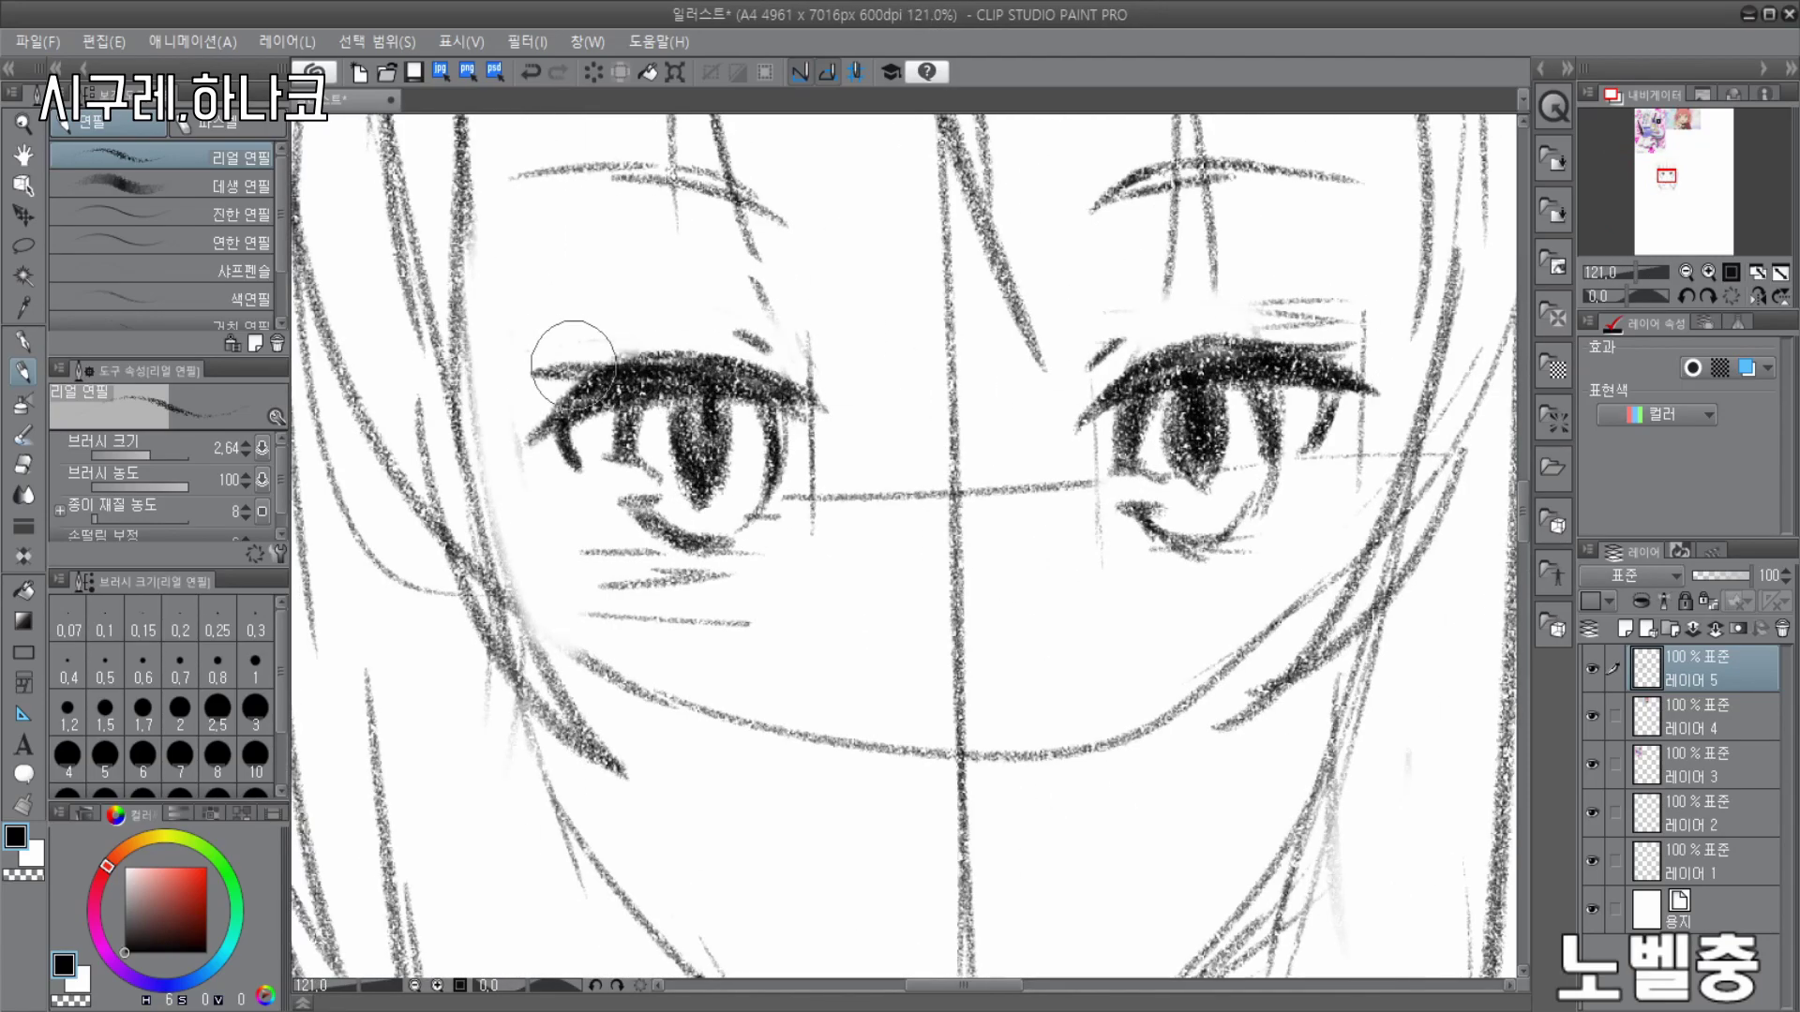
{"action": "scroll", "coordinate": [506, 455], "scroll_direction": "down", "scroll_amount": 2}
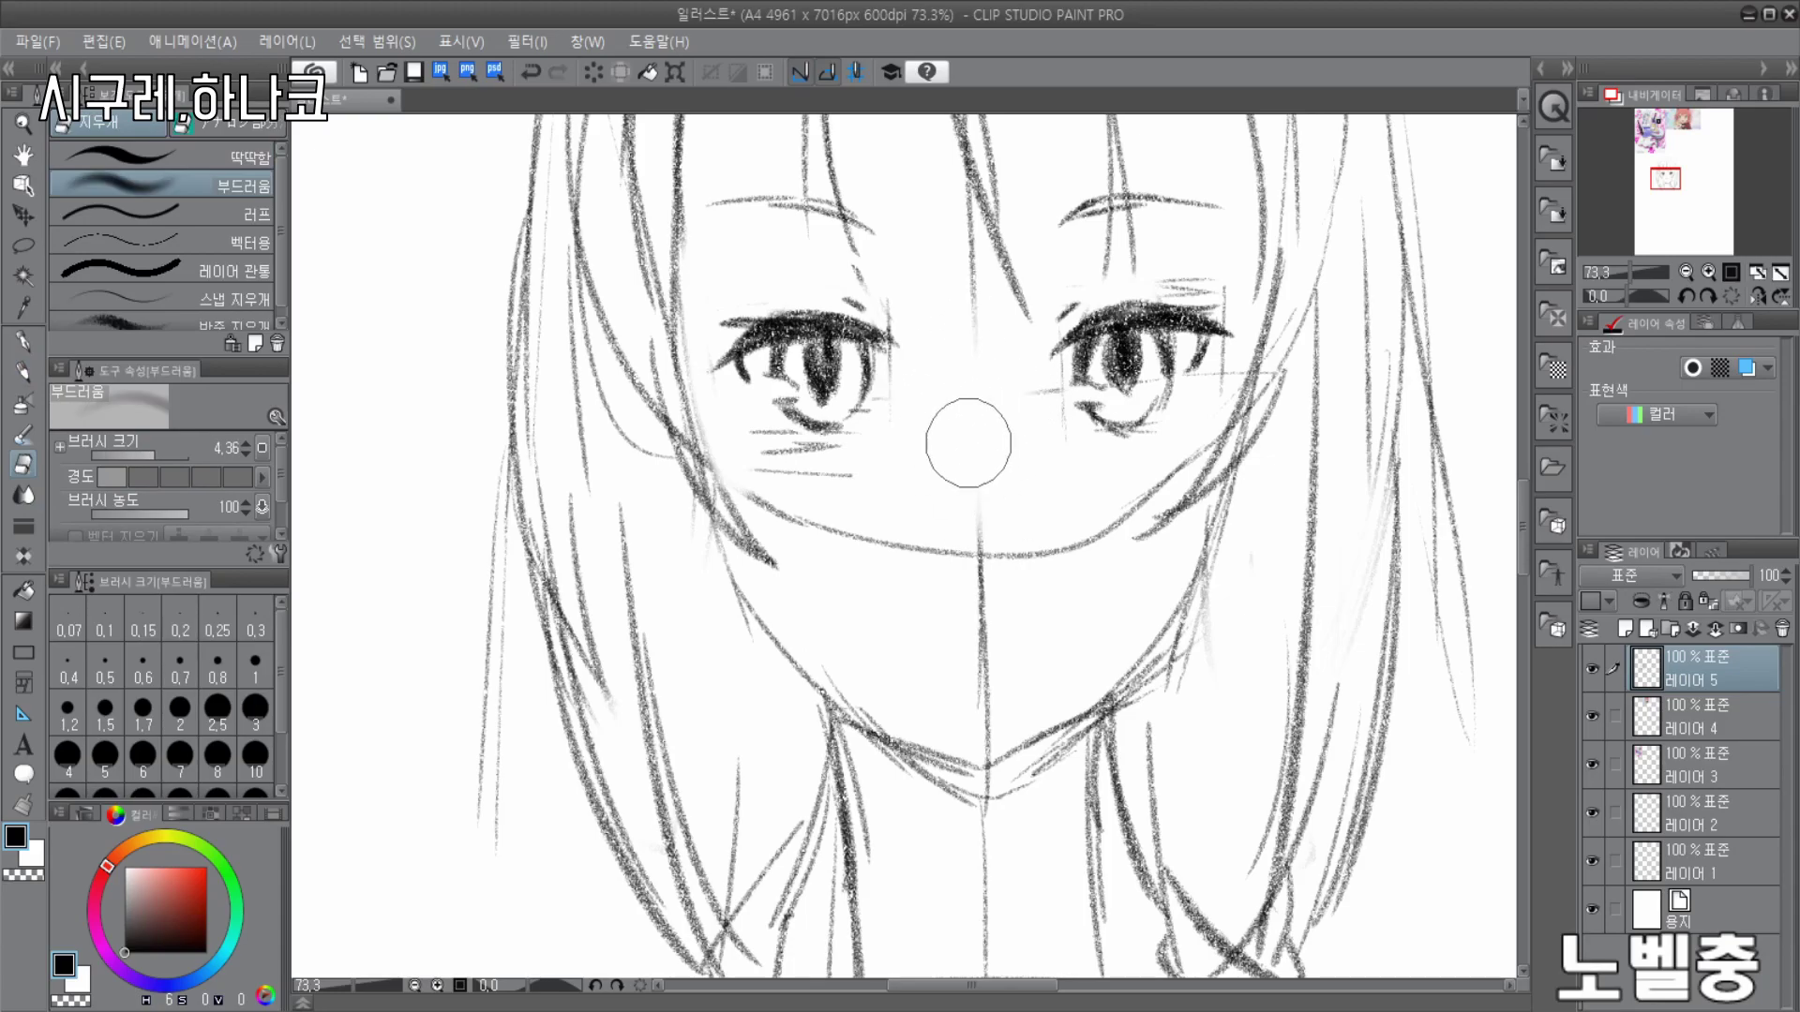
{"action": "key", "text": "ctrl+z"}
- Hatch shadow strands into the hair on both sides of the neck, below the jaw
{"action": "scroll", "coordinate": [937, 300], "scroll_direction": "down", "scroll_amount": 4}
{"action": "scroll", "coordinate": [1035, 230], "scroll_direction": "up", "scroll_amount": 3}
{"action": "left_click_drag", "start_coordinate": [819, 532], "coordinate": [833, 657]}
{"action": "left_click_drag", "start_coordinate": [868, 581], "coordinate": [838, 660]}
{"action": "left_click_drag", "start_coordinate": [1093, 595], "coordinate": [1078, 662]}
{"action": "left_click_drag", "start_coordinate": [1069, 527], "coordinate": [1098, 701]}
{"action": "scroll", "coordinate": [1174, 434], "scroll_direction": "down", "scroll_amount": 1}
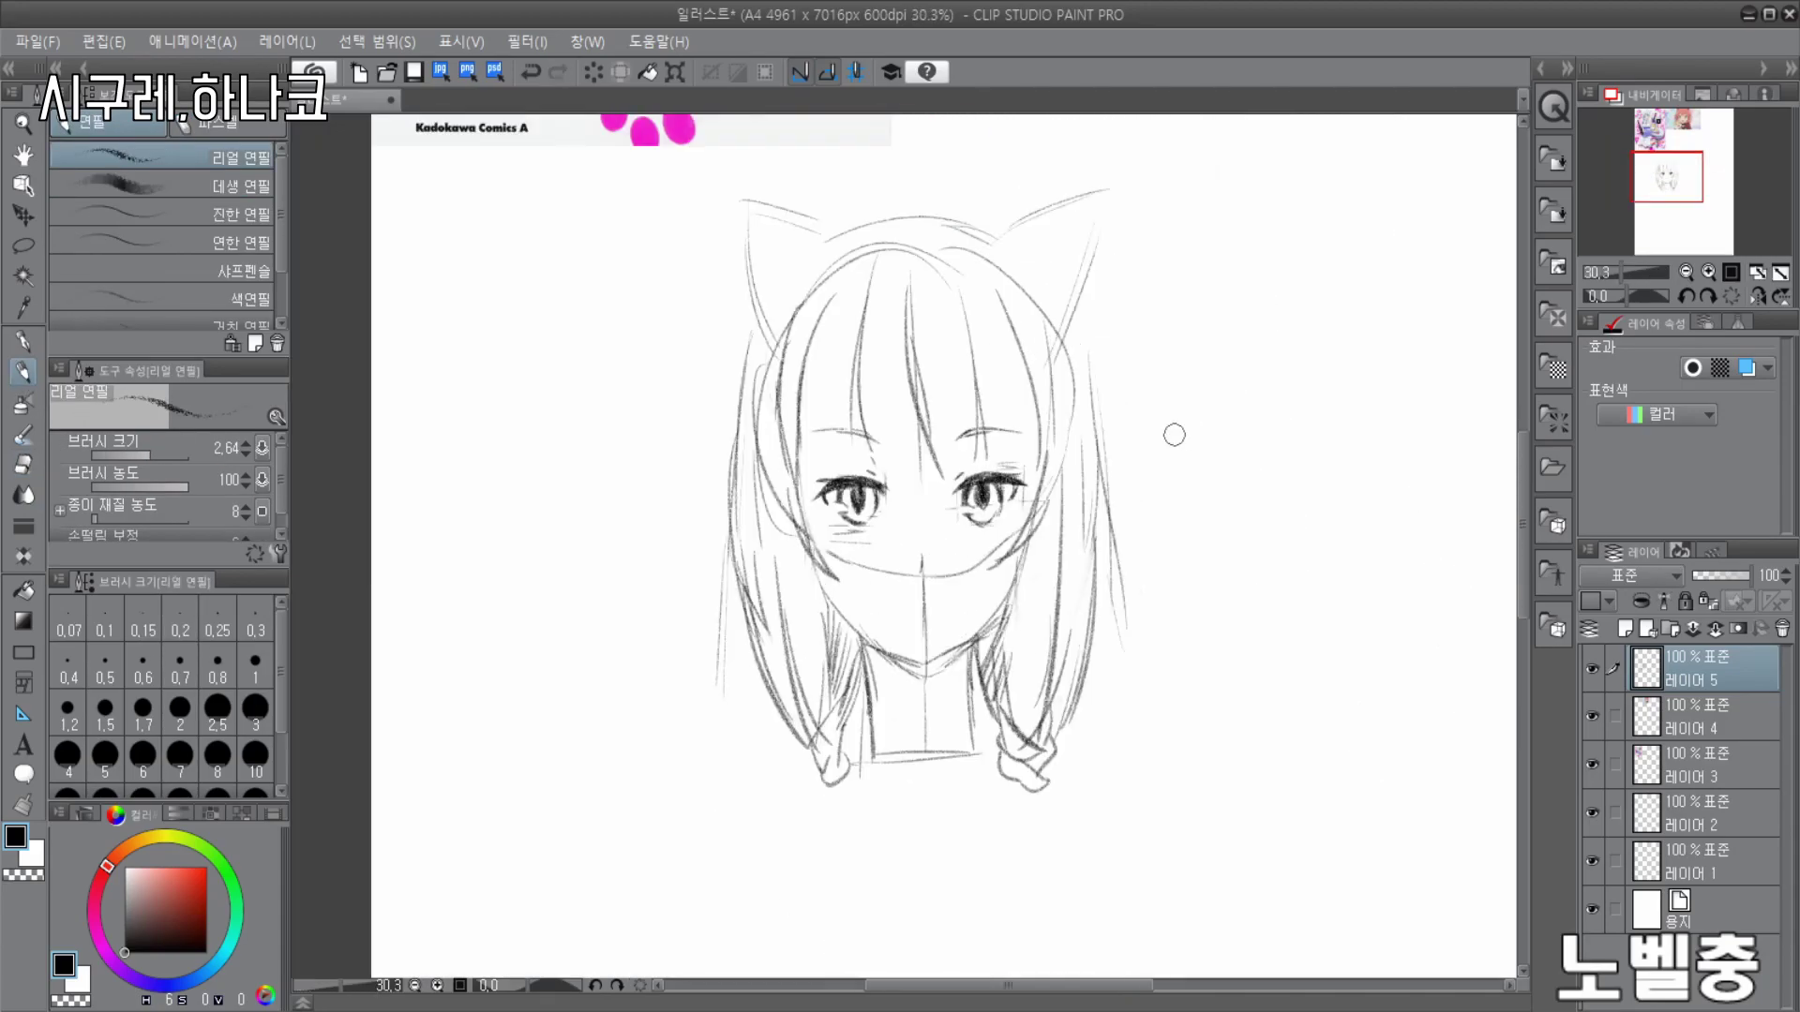
- Sketch a loose outer hair strand curving down from below the left cat ear
{"action": "scroll", "coordinate": [1076, 353], "scroll_direction": "down", "scroll_amount": 3}
{"action": "scroll", "coordinate": [957, 225], "scroll_direction": "up", "scroll_amount": 5}
{"action": "scroll", "coordinate": [890, 263], "scroll_direction": "down", "scroll_amount": 5}
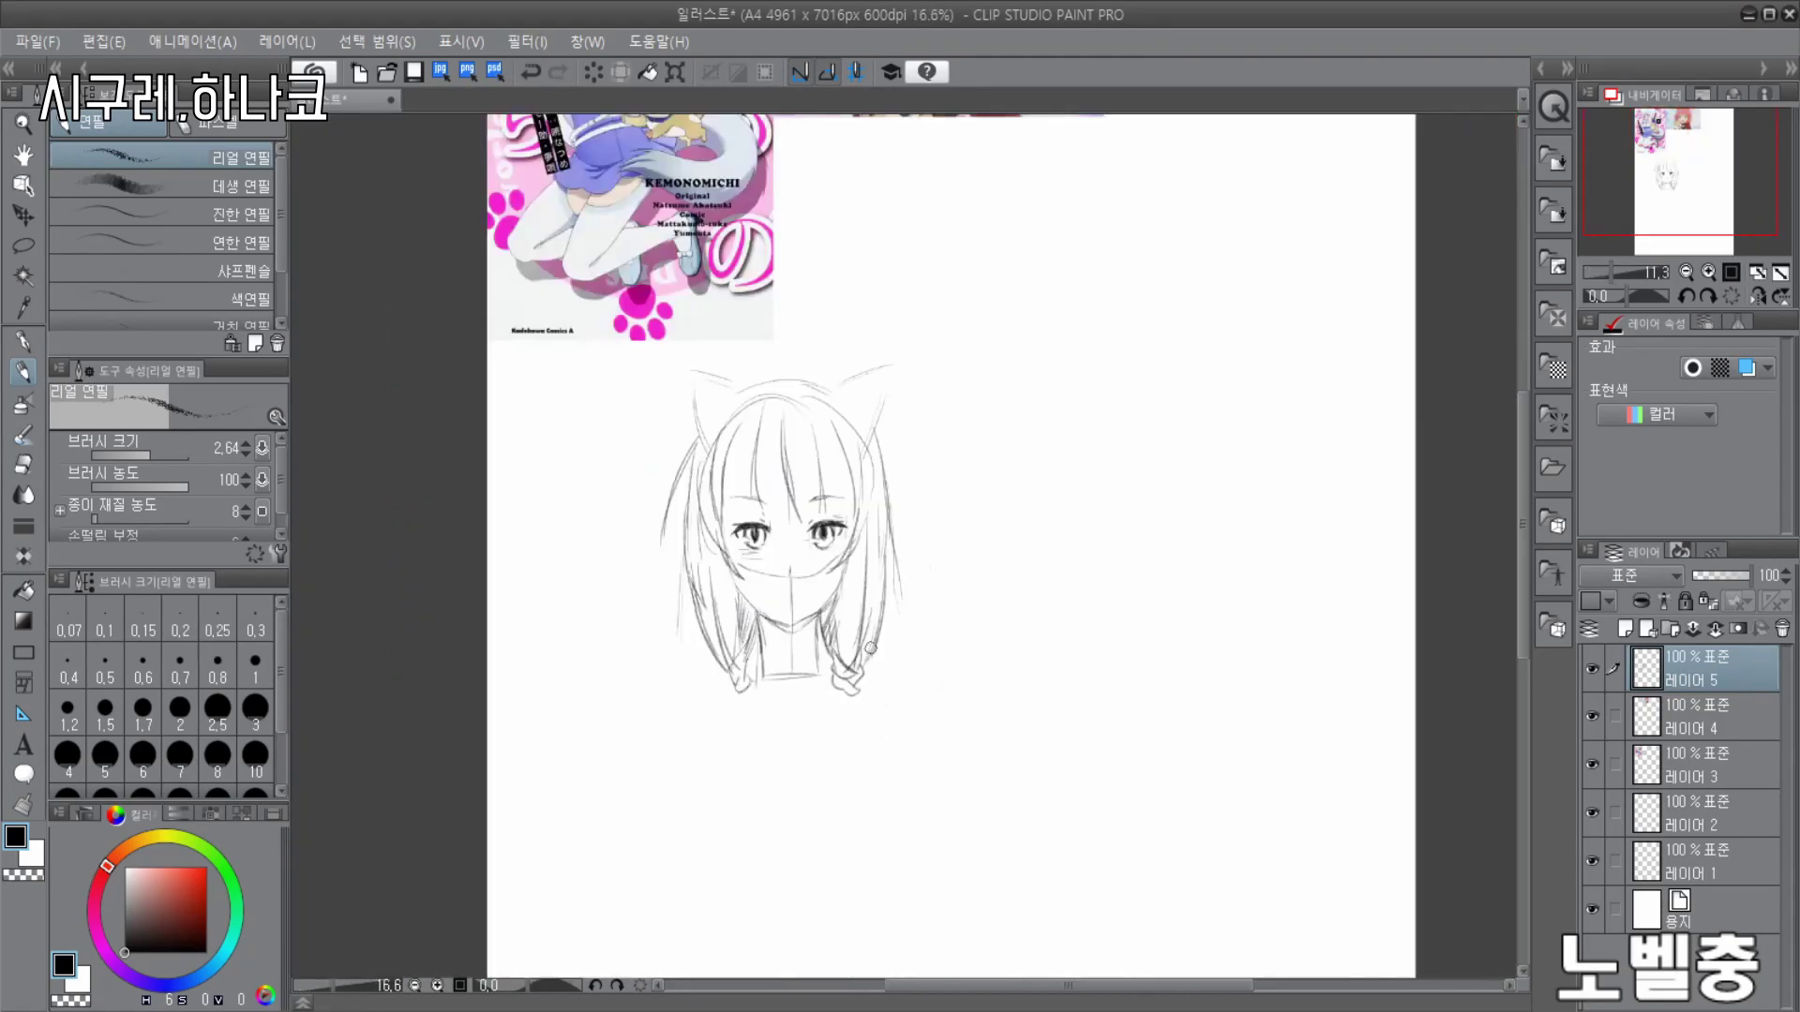
{"action": "scroll", "coordinate": [784, 561], "scroll_direction": "up", "scroll_amount": 4}
- Erase the outer corners of both eyes and redraw them with flared lashes and darker upper iris shading
{"action": "left_click", "coordinate": [23, 465]}
{"action": "left_click_drag", "start_coordinate": [958, 424], "coordinate": [984, 448]}
{"action": "mouse_move", "coordinate": [649, 450]}
{"action": "left_mouse_down"}
{"action": "mouse_move", "coordinate": [621, 460]}
{"action": "mouse_move", "coordinate": [638, 483]}
{"action": "left_mouse_up"}
{"action": "key", "text": "p"}
{"action": "scroll", "coordinate": [963, 437], "scroll_direction": "up", "scroll_amount": 5}
{"action": "mouse_move", "coordinate": [924, 405]}
{"action": "left_mouse_down"}
{"action": "mouse_move", "coordinate": [996, 480]}
{"action": "mouse_move", "coordinate": [994, 504]}
{"action": "left_mouse_up"}
{"action": "key", "text": "ctrl+z"}
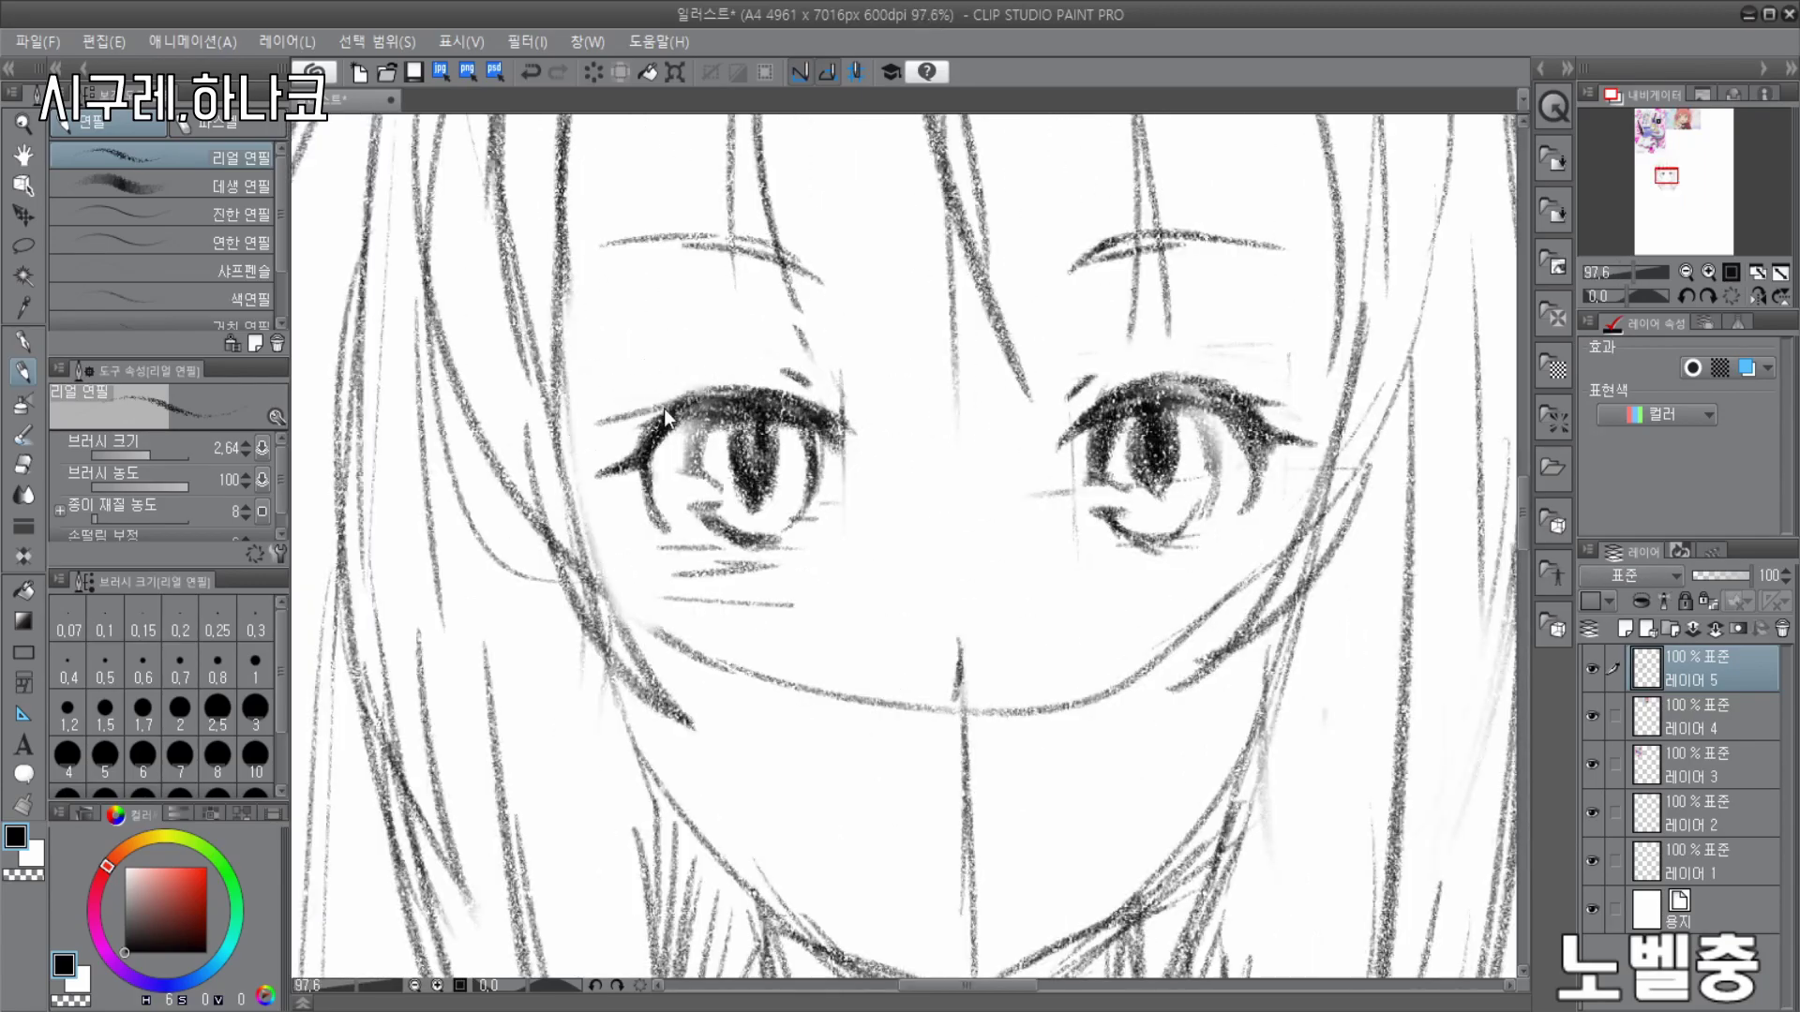
{"action": "scroll", "coordinate": [727, 362], "scroll_direction": "up", "scroll_amount": 2}
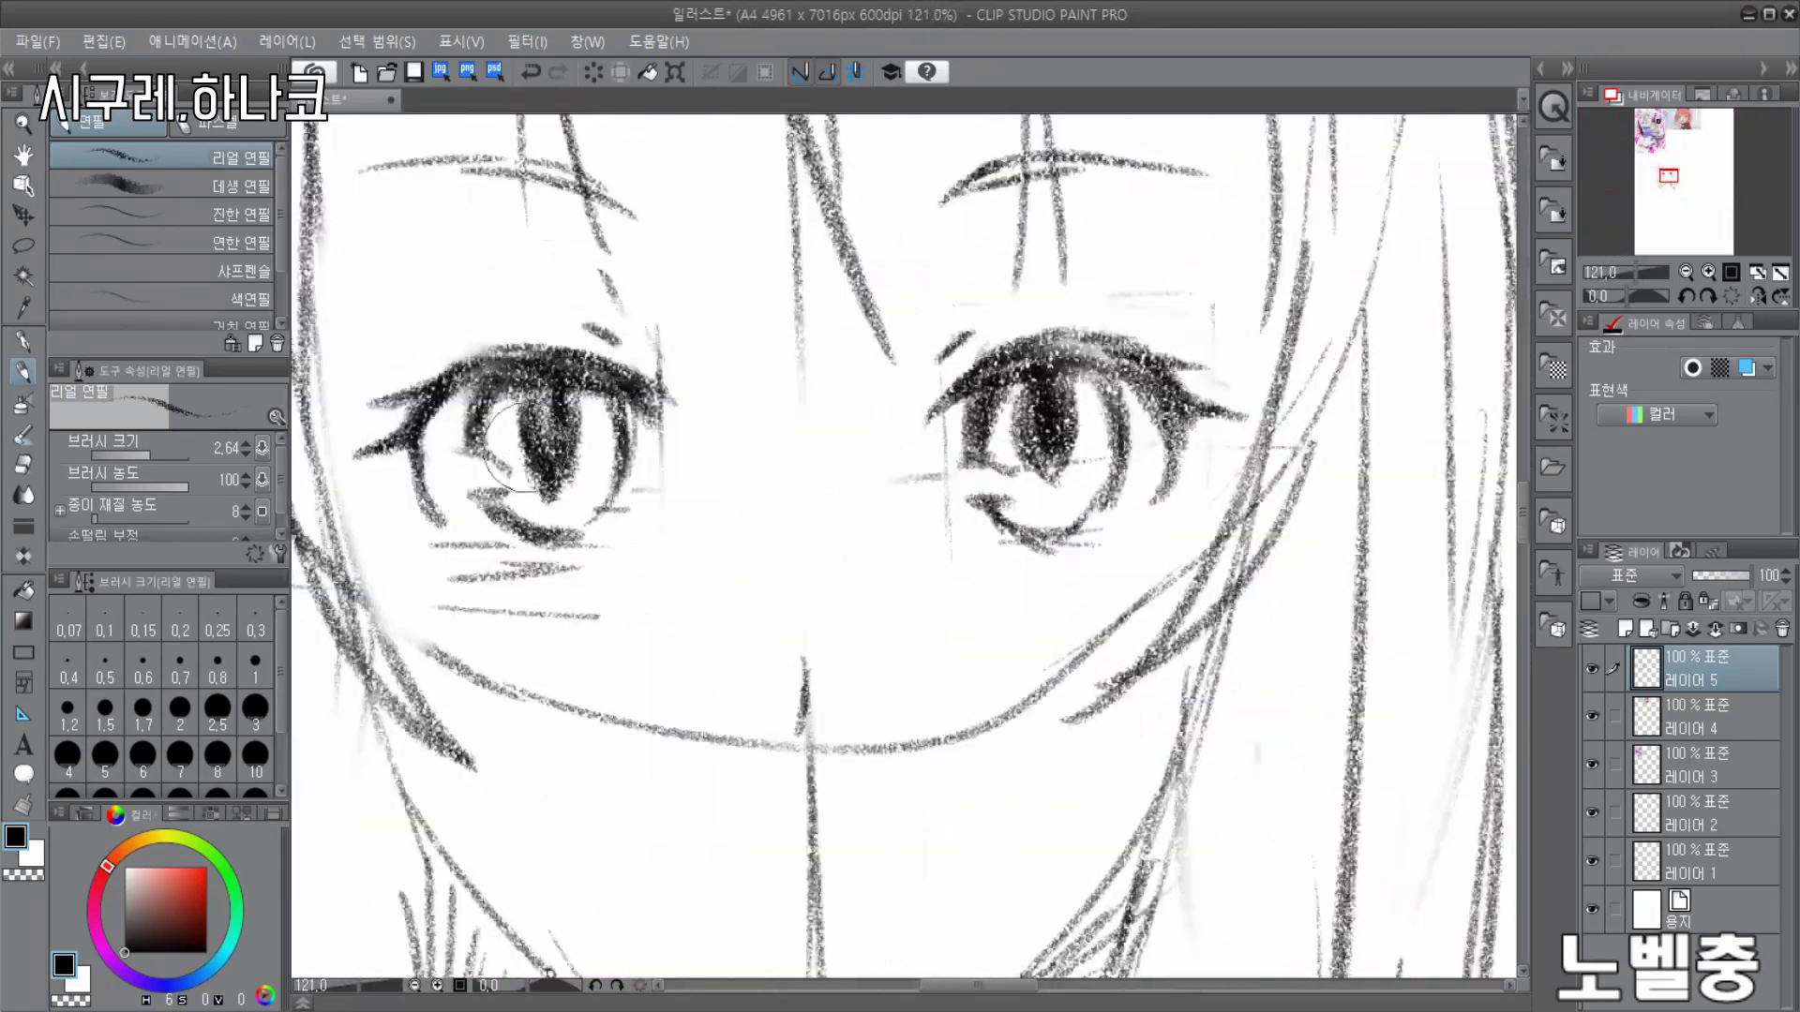
{"action": "scroll", "coordinate": [925, 394], "scroll_direction": "down", "scroll_amount": 1}
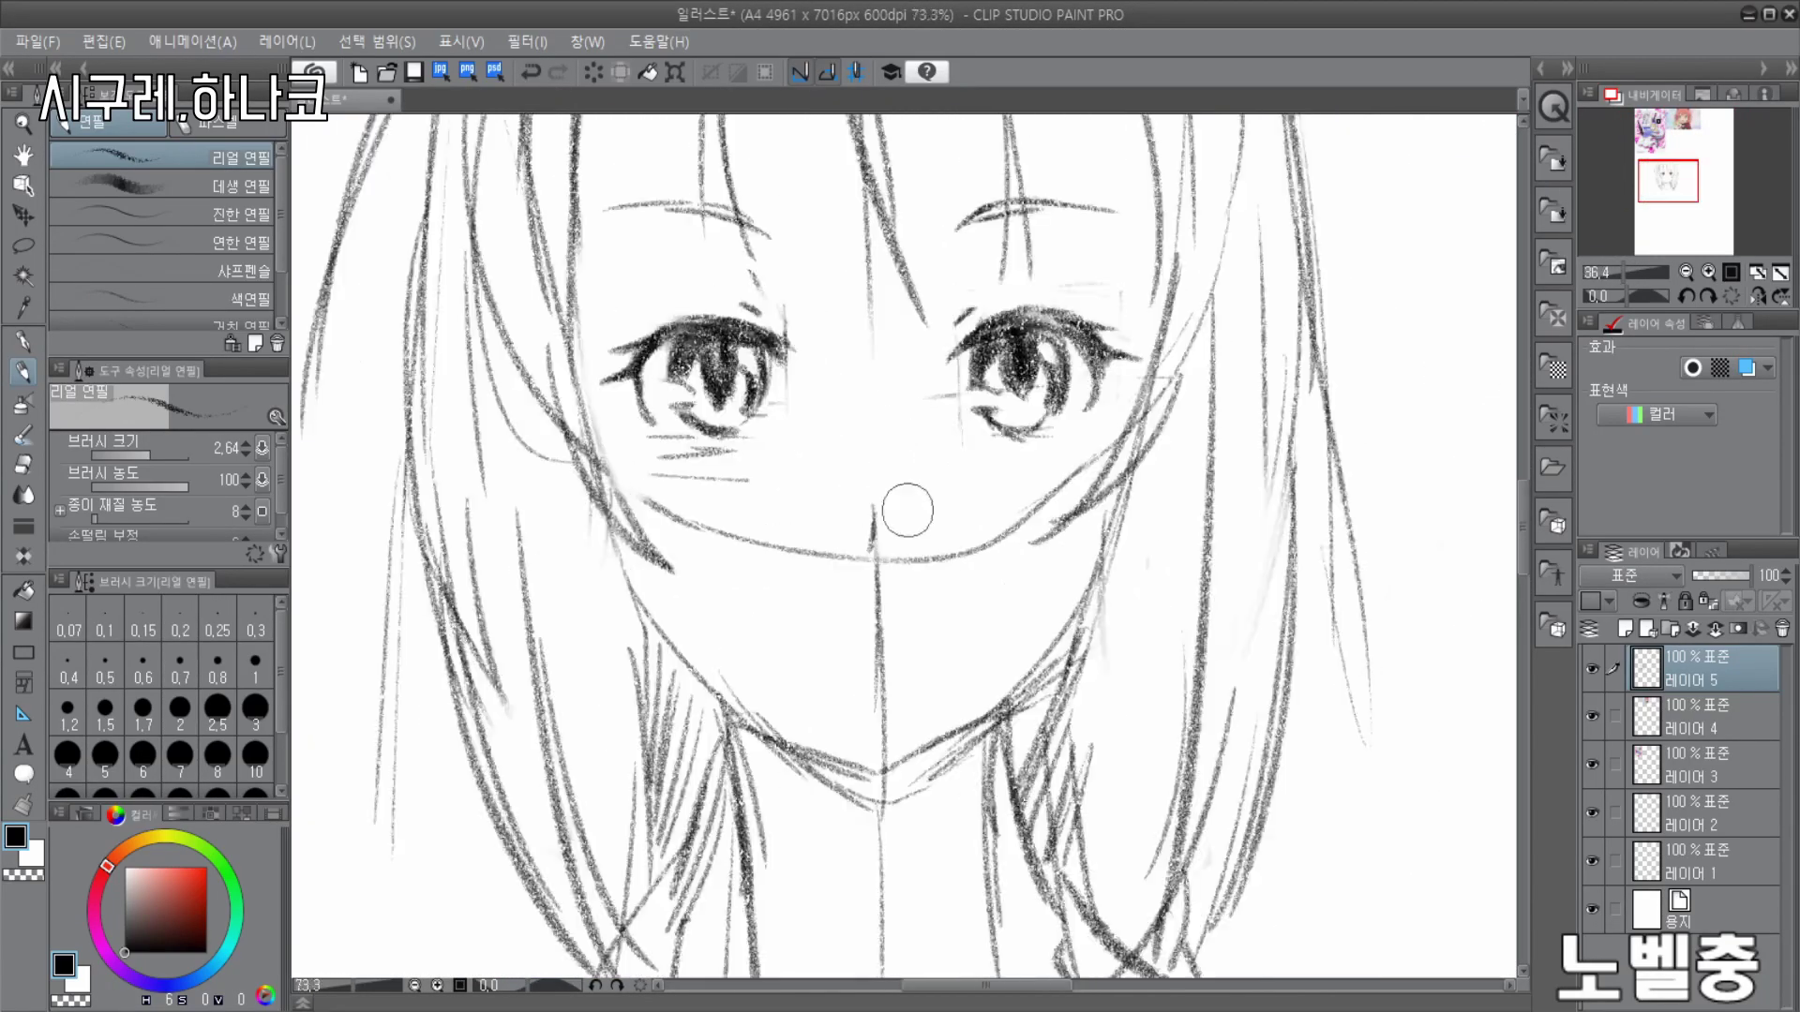
- Erase the remaining guidelines across the lower face and sketch a small shaded nose
{"action": "key", "text": "e"}
{"action": "left_click_drag", "start_coordinate": [879, 577], "coordinate": [883, 708]}
{"action": "left_click_drag", "start_coordinate": [723, 507], "coordinate": [768, 478]}
{"action": "mouse_move", "coordinate": [1045, 498]}
{"action": "left_mouse_down"}
{"action": "mouse_move", "coordinate": [914, 553]}
{"action": "mouse_move", "coordinate": [872, 550]}
{"action": "left_mouse_up"}
{"action": "key", "text": "p"}
{"action": "left_click_drag", "start_coordinate": [854, 487], "coordinate": [842, 507]}
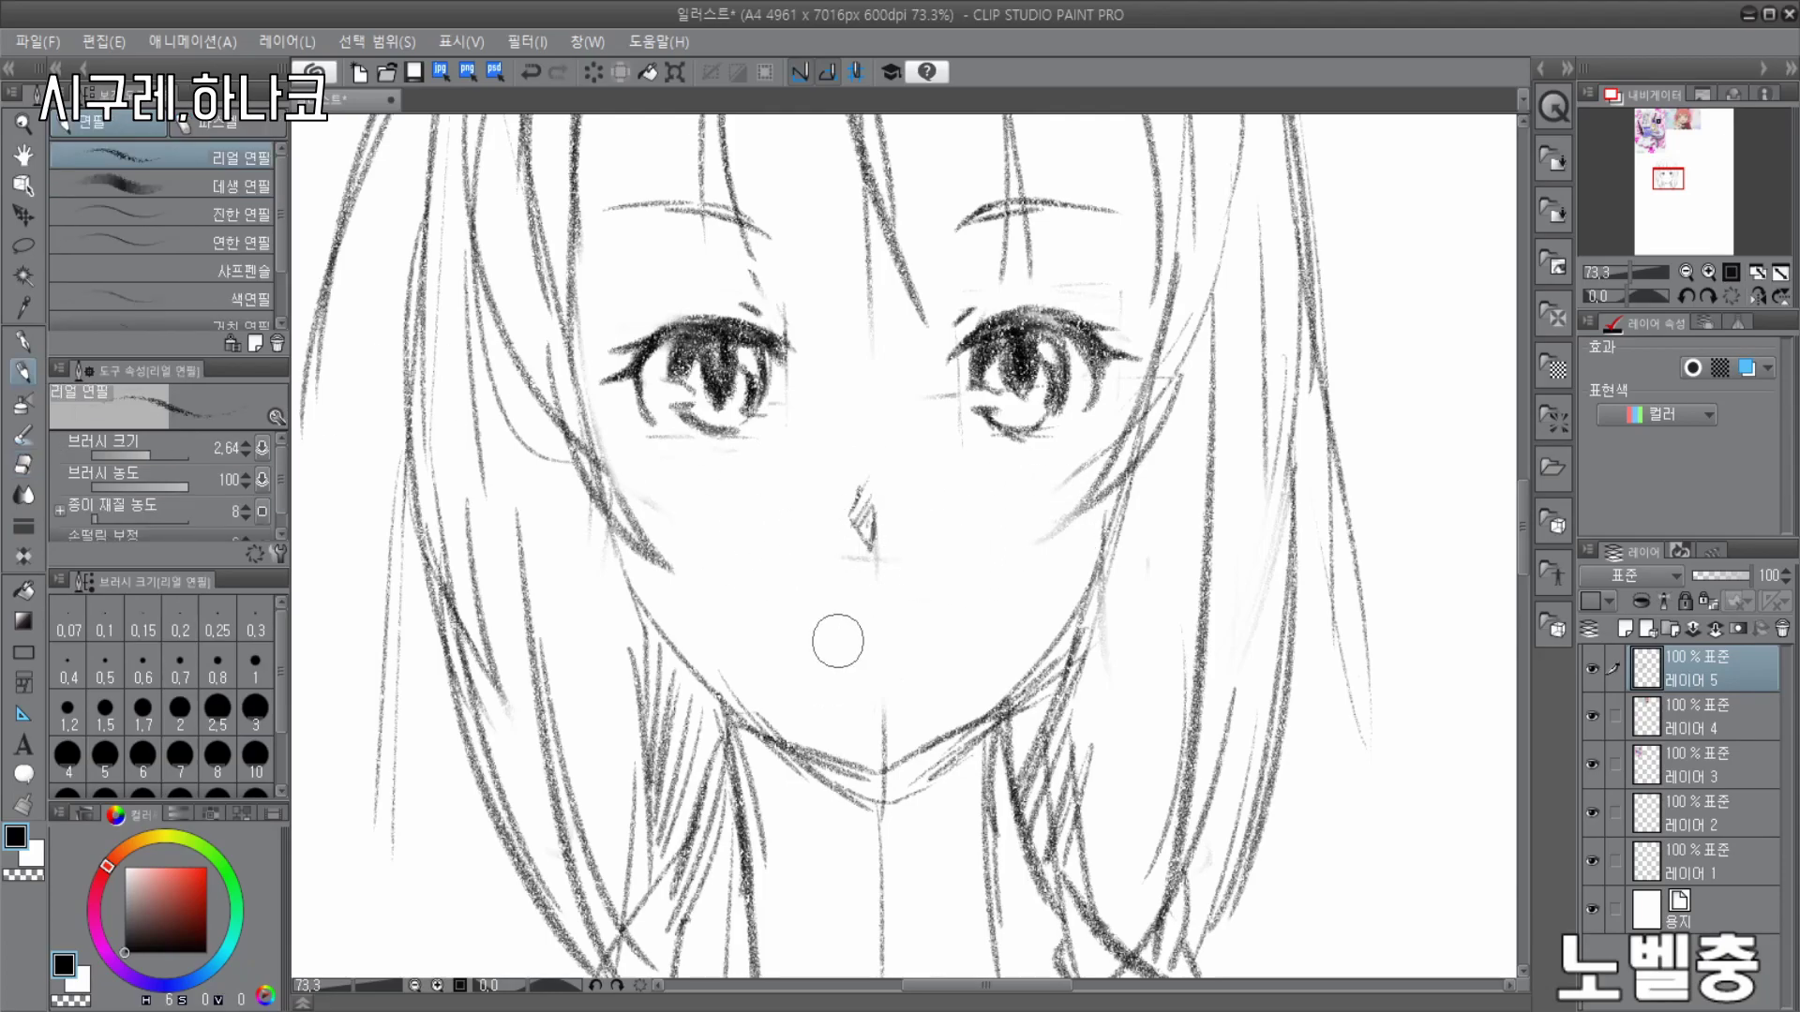
- Extend the bangs with more strands falling toward the left eye and between the eyes
{"action": "scroll", "coordinate": [825, 675], "scroll_direction": "down", "scroll_amount": 2}
{"action": "scroll", "coordinate": [925, 496], "scroll_direction": "up", "scroll_amount": 2}
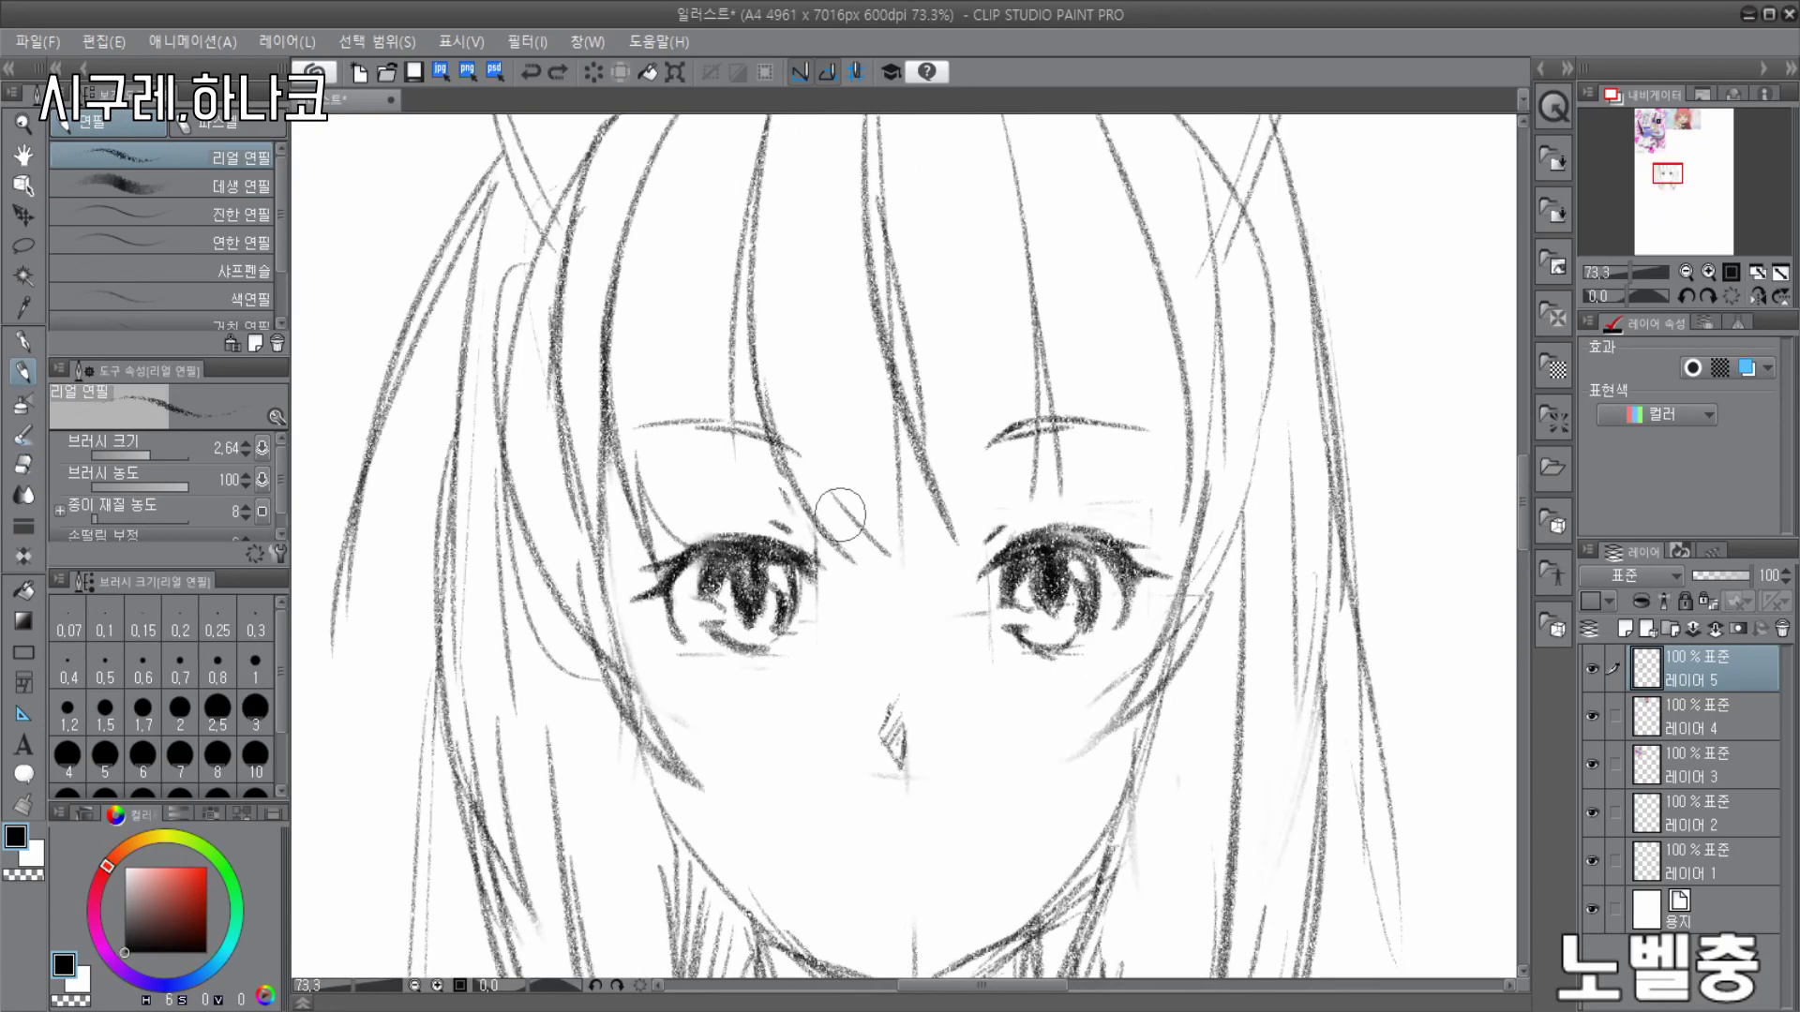
{"action": "scroll", "coordinate": [932, 522], "scroll_direction": "down", "scroll_amount": 6}
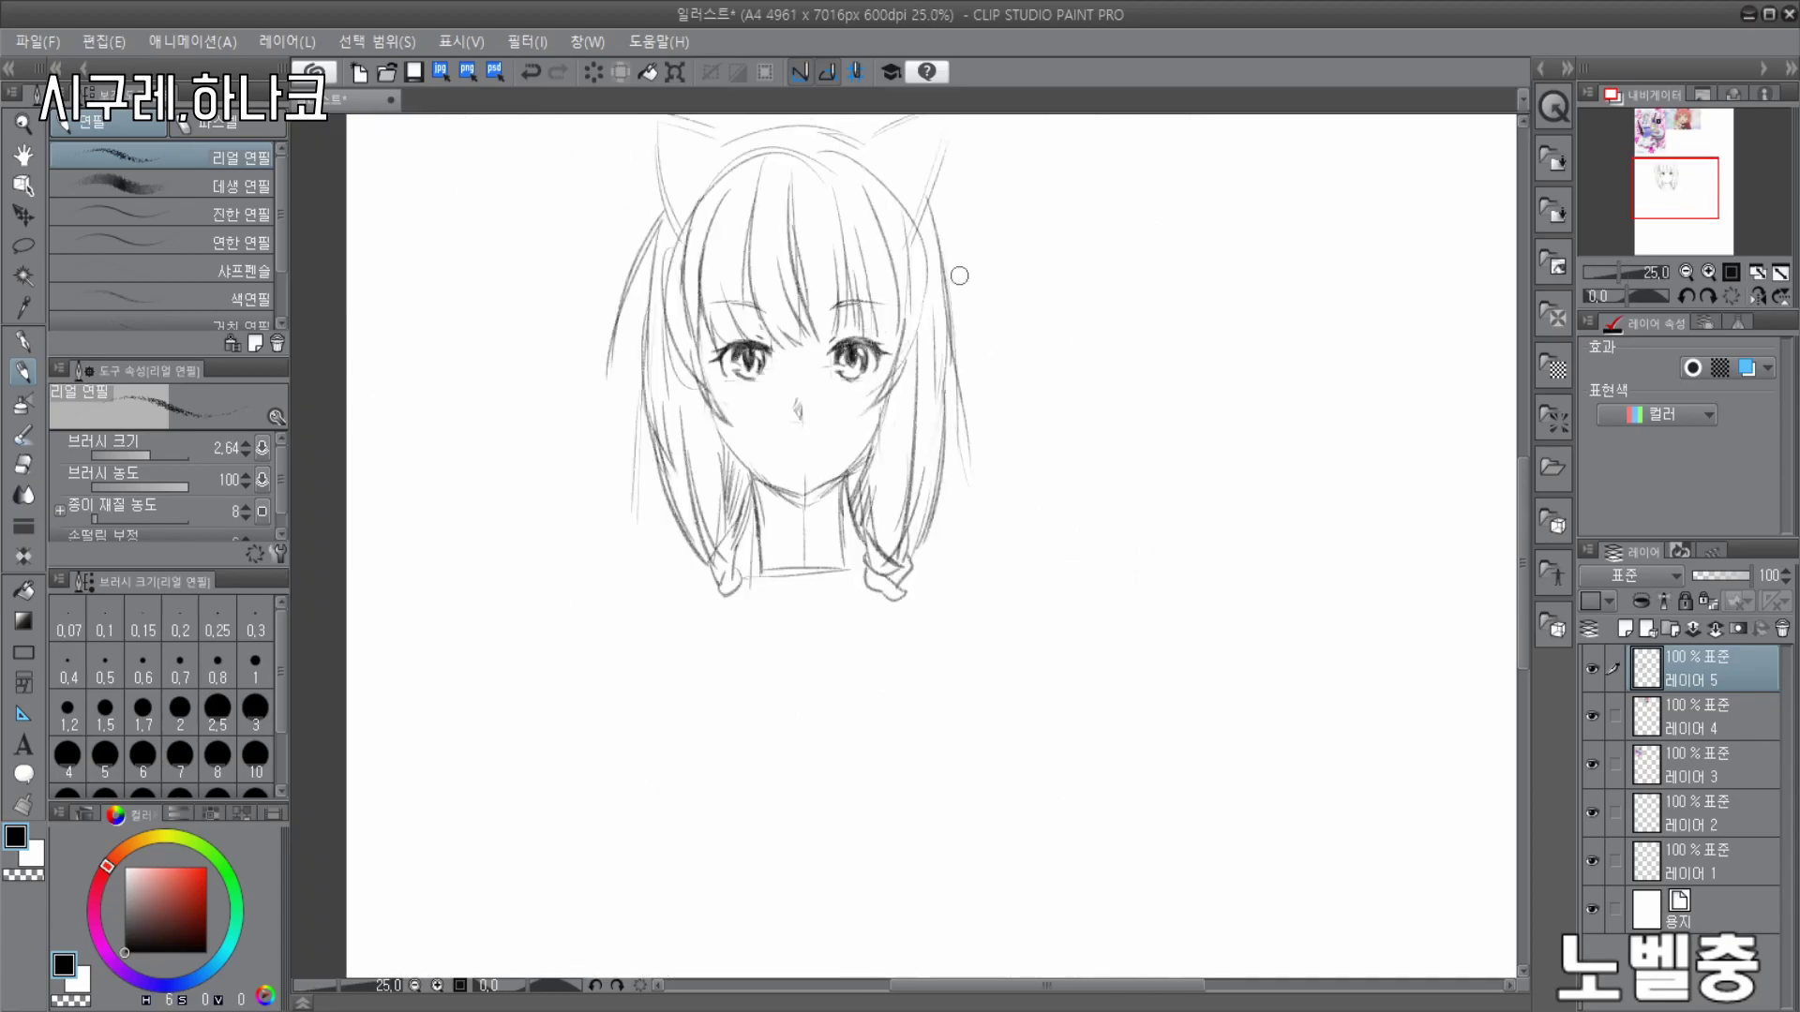
- Sketch sloping shoulder curves, a horizontal shoulder line and two vertical torso sides below the neck
{"action": "scroll", "coordinate": [841, 566], "scroll_direction": "up", "scroll_amount": 6}
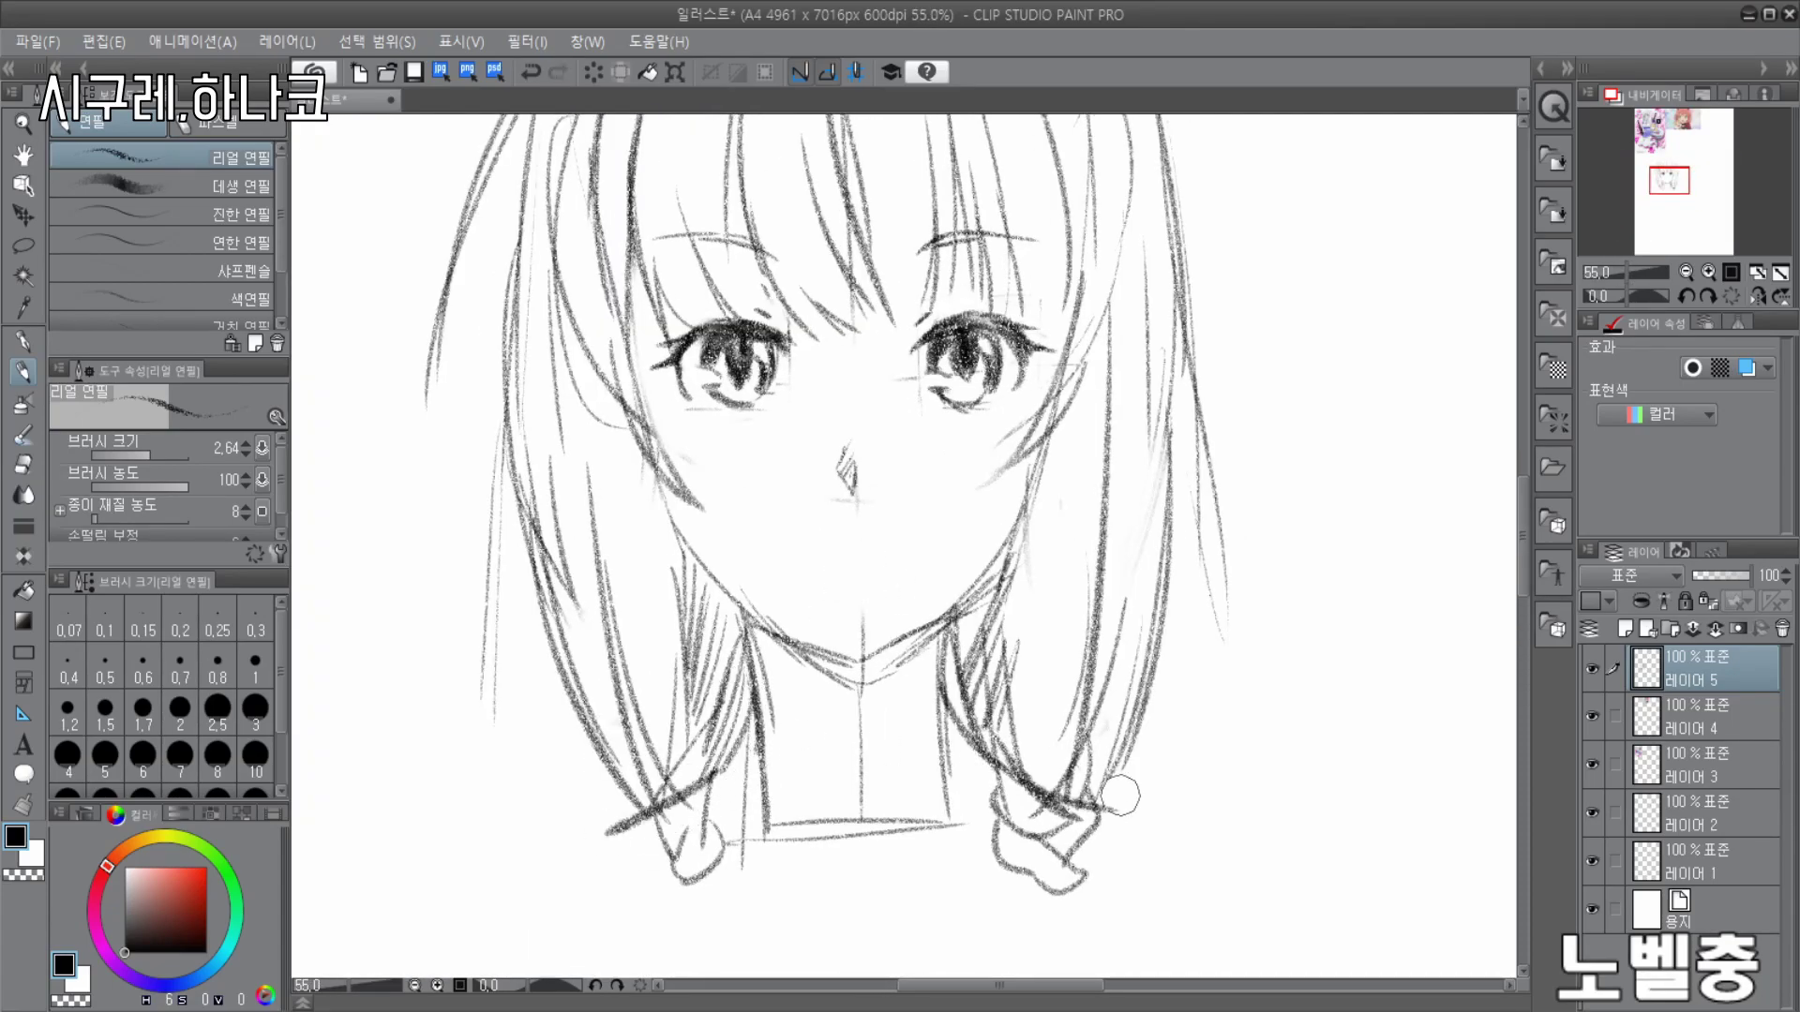
{"action": "scroll", "coordinate": [1163, 656], "scroll_direction": "down", "scroll_amount": 3}
{"action": "mouse_move", "coordinate": [1256, 728]}
{"action": "left_mouse_down"}
{"action": "mouse_move", "coordinate": [722, 733]}
{"action": "mouse_move", "coordinate": [775, 923]}
{"action": "left_mouse_up"}
{"action": "key", "text": "ctrl+z"}
{"action": "key", "text": "ctrl+z"}
{"action": "key", "text": "ctrl+z"}
{"action": "left_click_drag", "start_coordinate": [777, 807], "coordinate": [779, 946]}
{"action": "left_click_drag", "start_coordinate": [1172, 747], "coordinate": [1176, 911]}
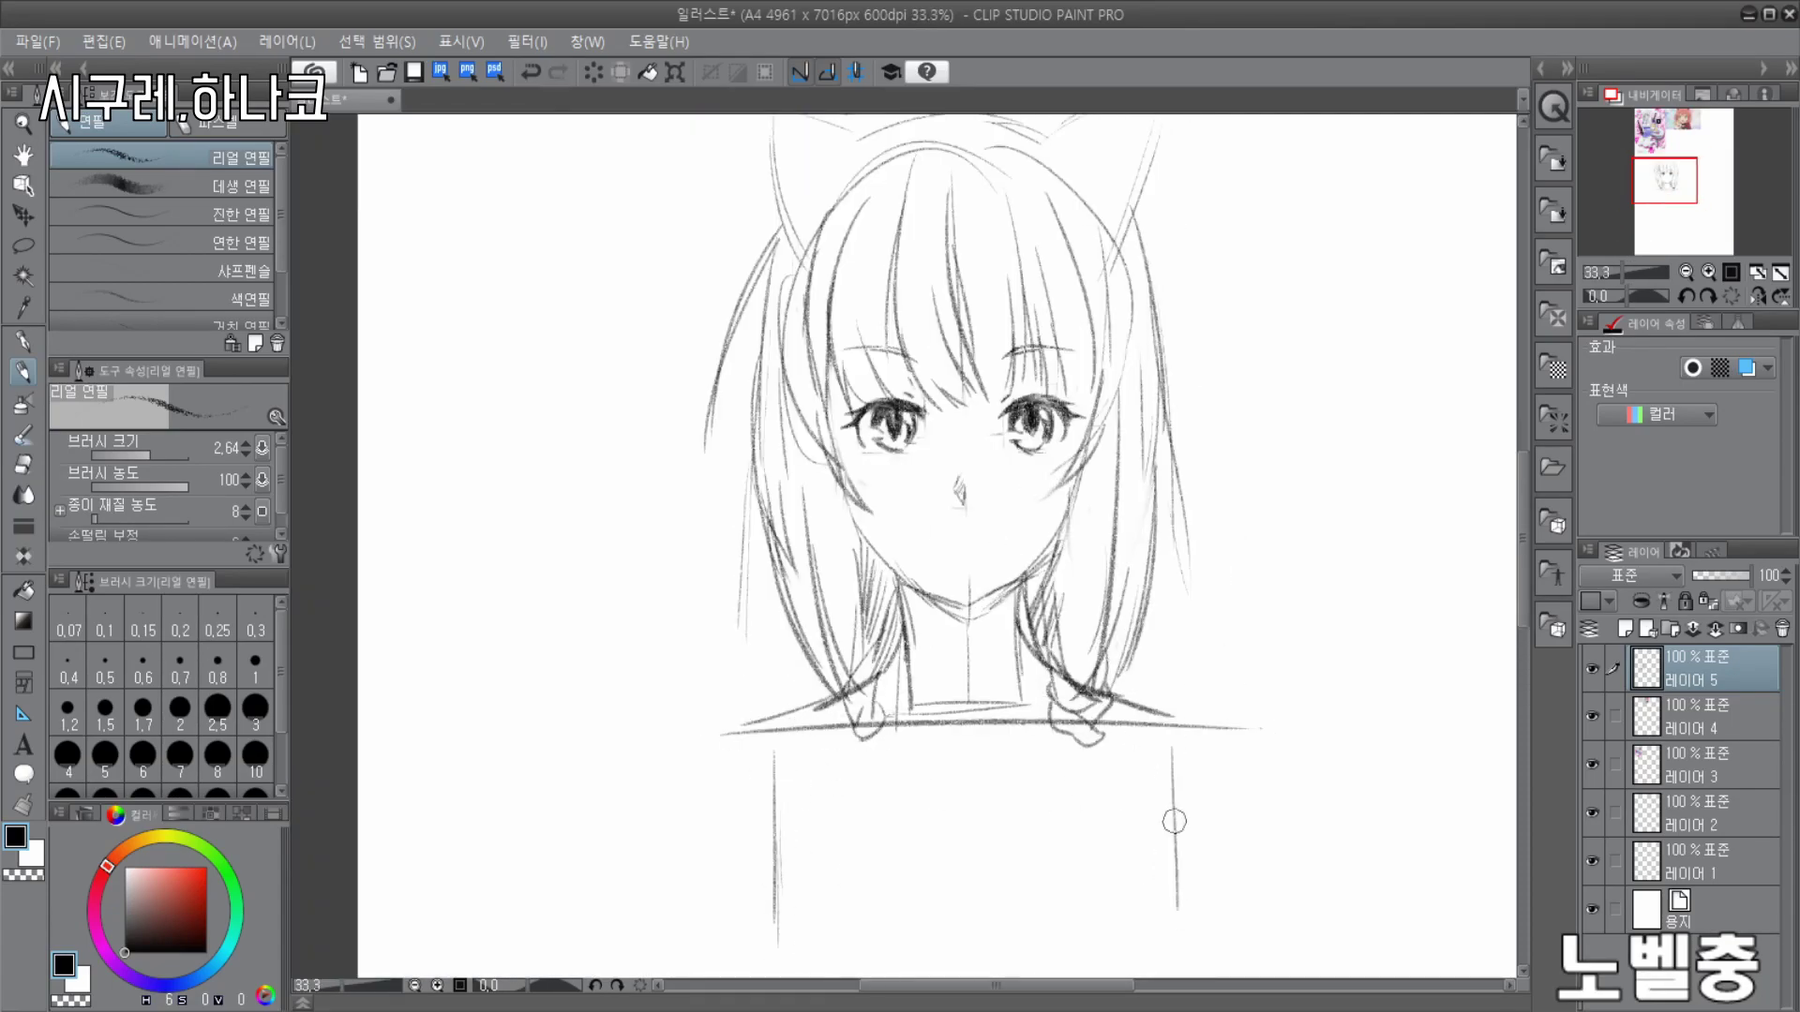
- Touch up the upper lash line and outer corner of the right-hand eye in the mirrored view
{"action": "scroll", "coordinate": [1040, 375], "scroll_direction": "up", "scroll_amount": 5}
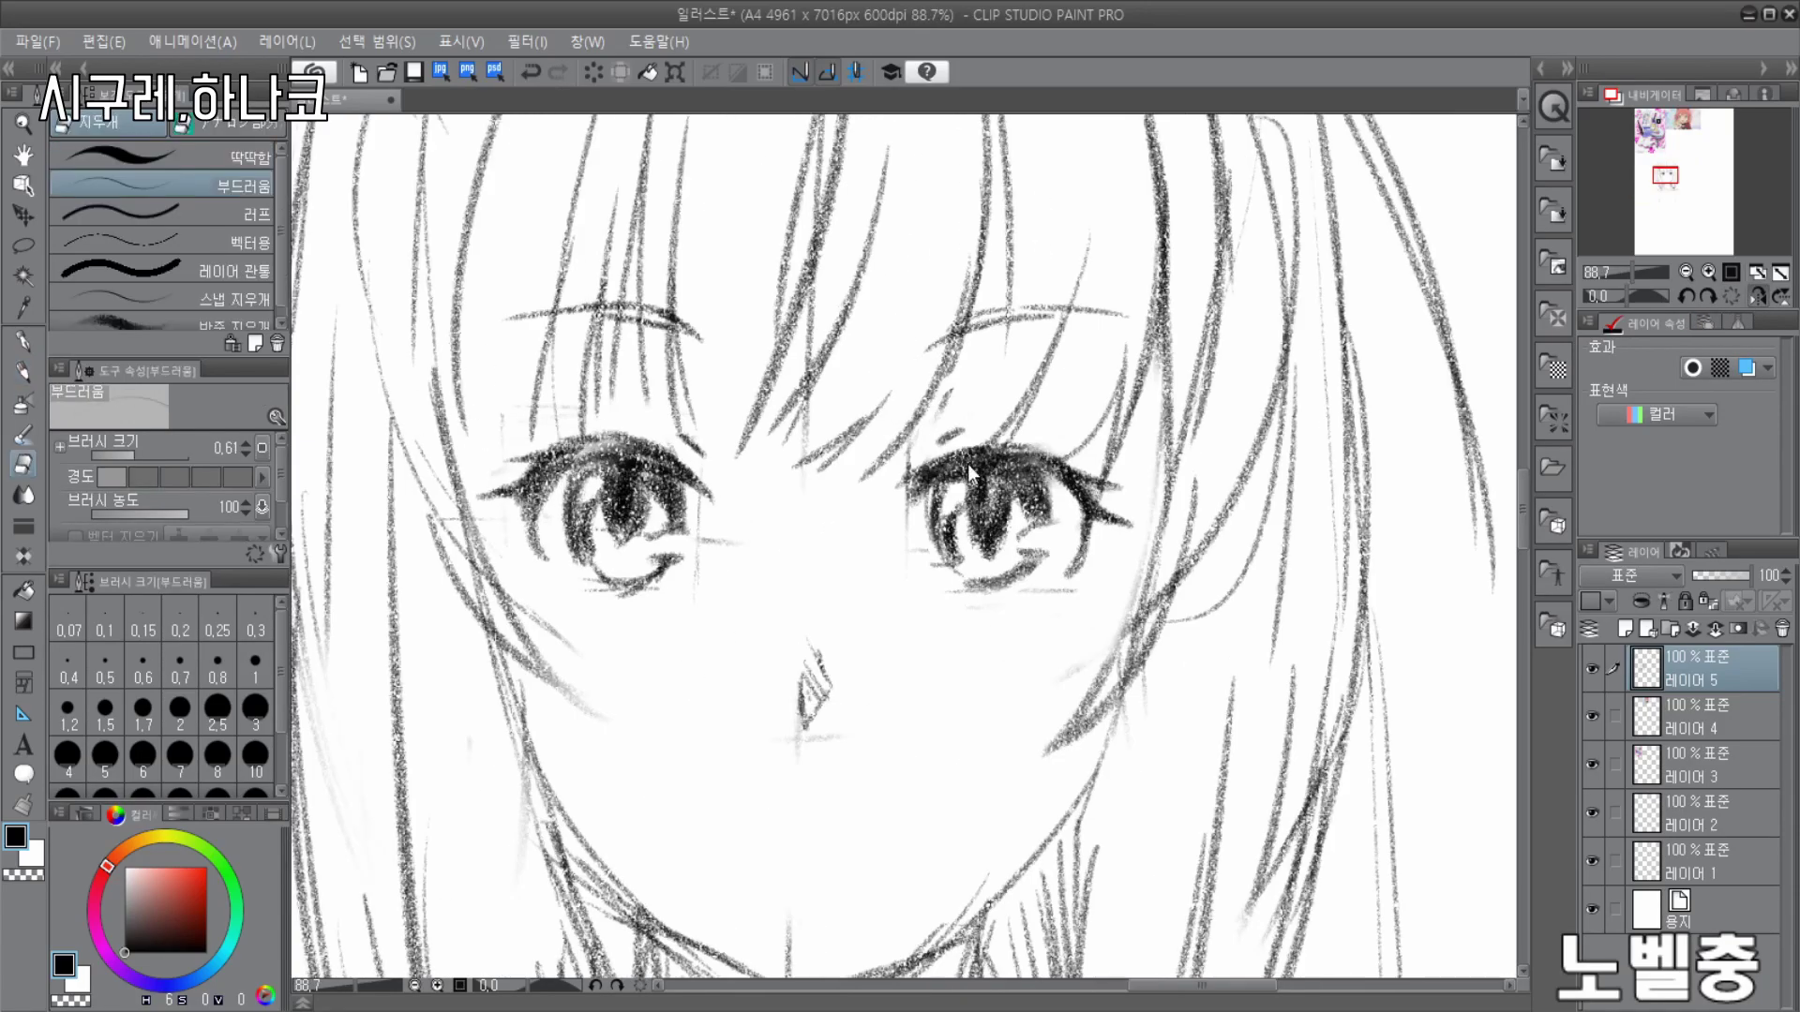
{"action": "left_click_drag", "start_coordinate": [951, 474], "coordinate": [997, 452]}
{"action": "left_click_drag", "start_coordinate": [970, 452], "coordinate": [1109, 488]}
- Erase the guideline at the chin and redraw the jaw as a darker V-shaped line
{"action": "scroll", "coordinate": [1153, 525], "scroll_direction": "down", "scroll_amount": 3}
{"action": "key", "text": "e"}
{"action": "left_click_drag", "start_coordinate": [774, 724], "coordinate": [843, 729]}
{"action": "key", "text": "p"}
{"action": "left_click_drag", "start_coordinate": [679, 654], "coordinate": [788, 716]}
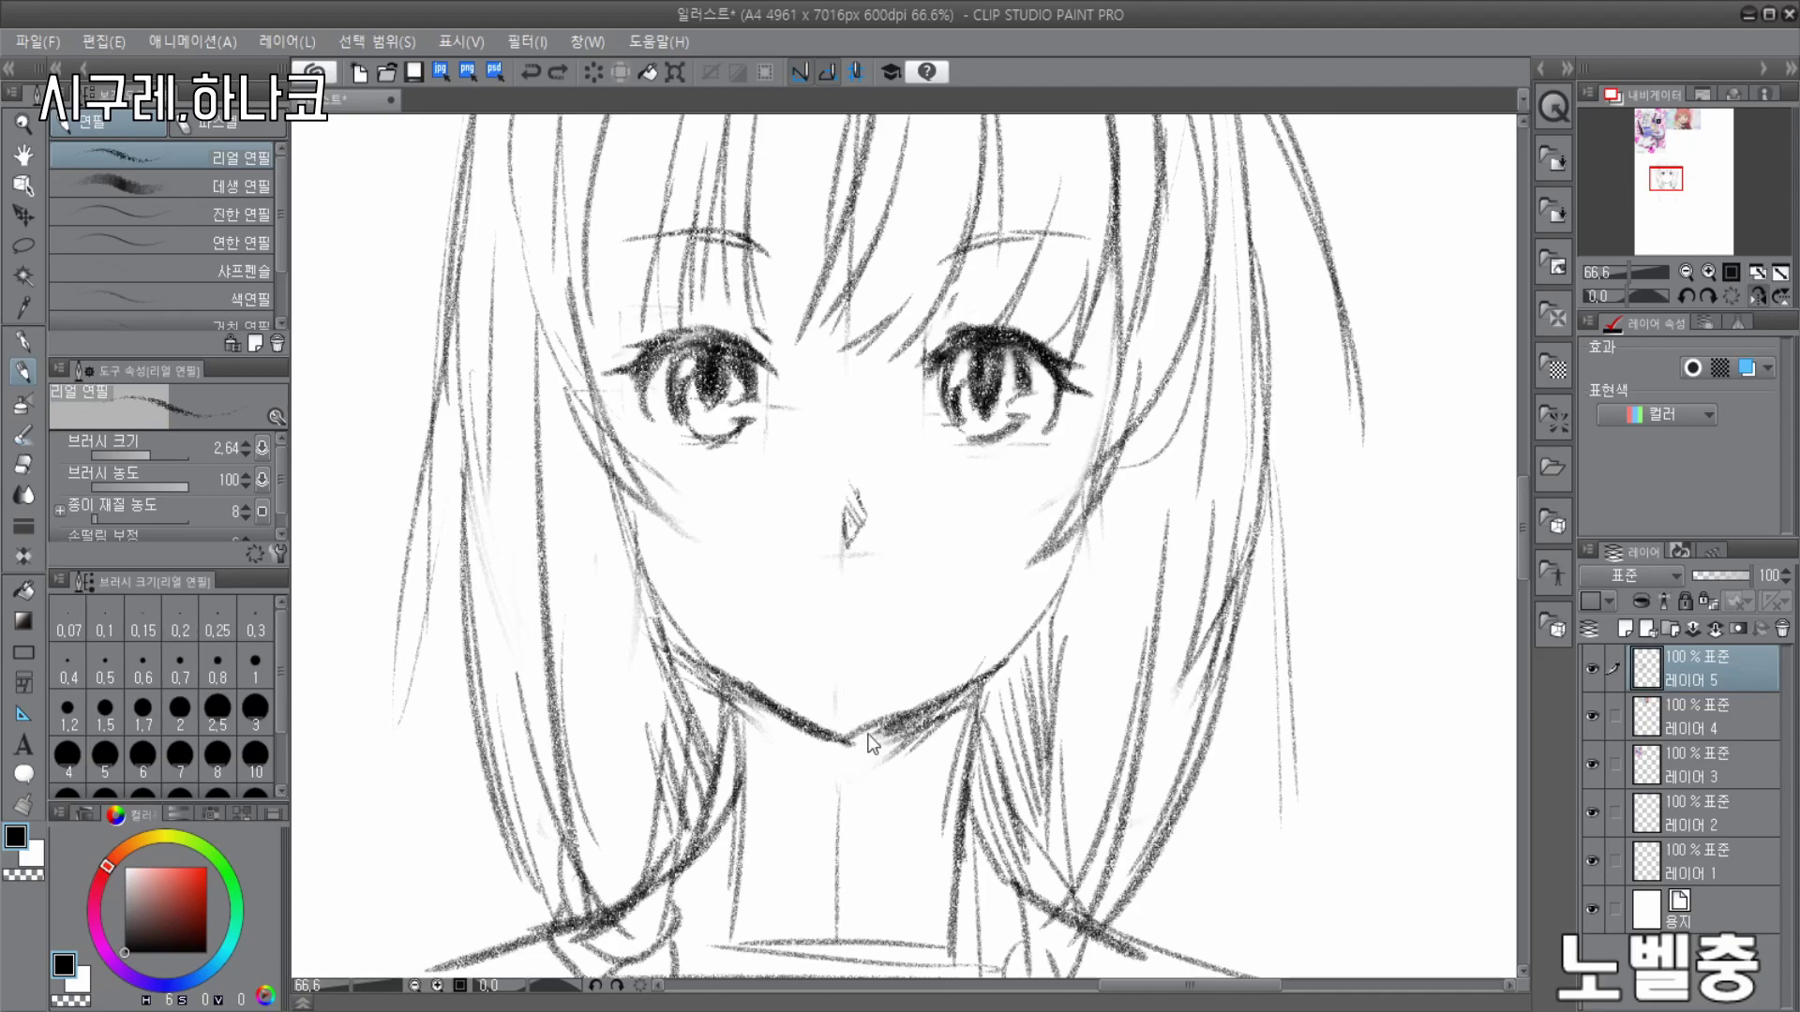
{"action": "scroll", "coordinate": [920, 730], "scroll_direction": "down", "scroll_amount": 1}
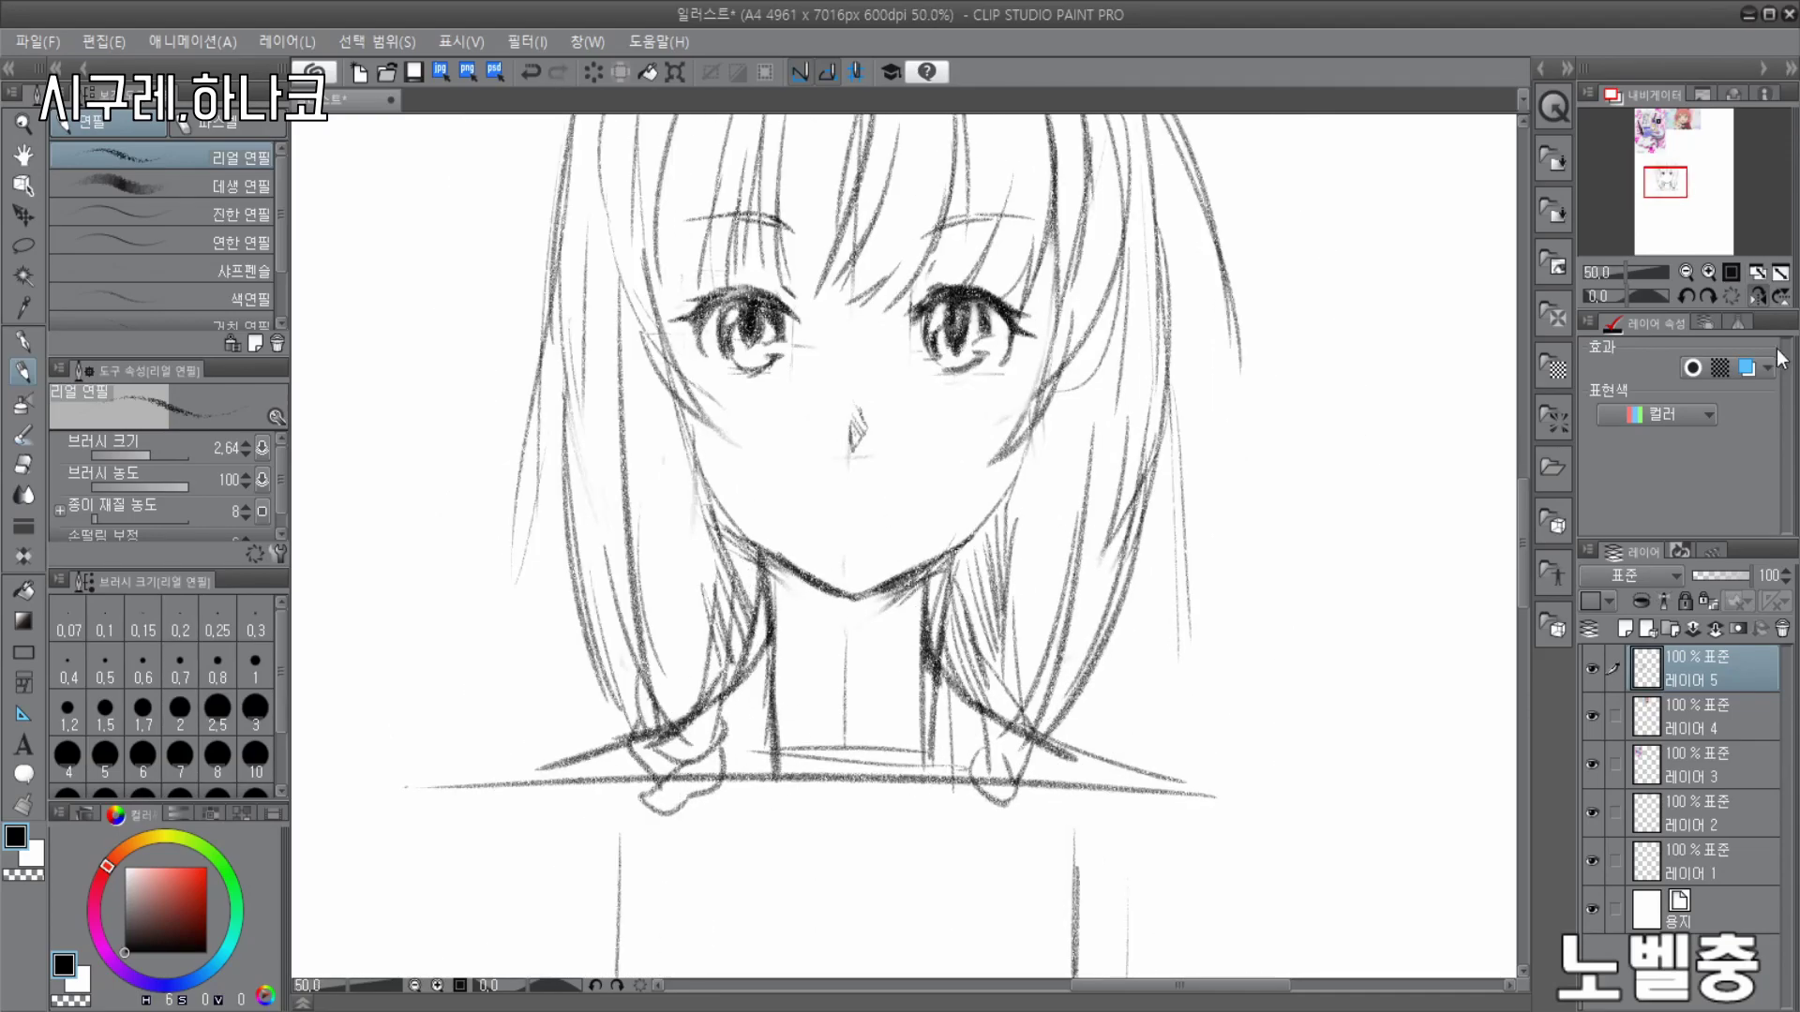
- Redraw the vertical torso sides with darker lines slightly further inward
{"action": "scroll", "coordinate": [905, 545], "scroll_direction": "down", "scroll_amount": 1}
{"action": "scroll", "coordinate": [905, 546], "scroll_direction": "up", "scroll_amount": 1}
{"action": "left_click_drag", "start_coordinate": [651, 529], "coordinate": [652, 836]}
{"action": "left_click_drag", "start_coordinate": [1021, 525], "coordinate": [1030, 805]}
{"action": "mouse_move", "coordinate": [780, 511]}
{"action": "left_mouse_down"}
{"action": "mouse_move", "coordinate": [1209, 498]}
{"action": "mouse_move", "coordinate": [1093, 502]}
{"action": "mouse_move", "coordinate": [1028, 740]}
{"action": "left_mouse_up"}
{"action": "key", "text": "ctrl+z"}
{"action": "left_click_drag", "start_coordinate": [652, 488], "coordinate": [655, 731]}
- Try to erase and redraw the outer strands of the side hair beside the face
{"action": "scroll", "coordinate": [1103, 535], "scroll_direction": "down", "scroll_amount": 2}
{"action": "scroll", "coordinate": [1219, 328], "scroll_direction": "up", "scroll_amount": 1}
{"action": "scroll", "coordinate": [975, 328], "scroll_direction": "down", "scroll_amount": 1}
{"action": "scroll", "coordinate": [1018, 248], "scroll_direction": "up", "scroll_amount": 1}
{"action": "left_click", "coordinate": [23, 465]}
{"action": "left_click_drag", "start_coordinate": [646, 567], "coordinate": [614, 283]}
{"action": "key", "text": "p"}
{"action": "left_click_drag", "start_coordinate": [656, 150], "coordinate": [629, 505]}
{"action": "key", "text": "ctrl+z"}
{"action": "scroll", "coordinate": [1017, 305], "scroll_direction": "down", "scroll_amount": 2}
{"action": "scroll", "coordinate": [1065, 331], "scroll_direction": "up", "scroll_amount": 3}
{"action": "left_click_drag", "start_coordinate": [568, 419], "coordinate": [627, 544]}
{"action": "key", "text": "ctrl+z"}
{"action": "key", "text": "ctrl+z"}
{"action": "key", "text": "ctrl+z"}
- Check the drawing mirrored, then erase the outer contour of the left side hair and redraw it with long curved strands
{"action": "scroll", "coordinate": [895, 405], "scroll_direction": "down", "scroll_amount": 3}
{"action": "scroll", "coordinate": [1020, 314], "scroll_direction": "up", "scroll_amount": 1}
{"action": "key", "text": "h"}
{"action": "scroll", "coordinate": [1169, 346], "scroll_direction": "up", "scroll_amount": 2}
{"action": "key", "text": "e"}
{"action": "key", "text": "h"}
{"action": "key", "text": "h"}
{"action": "left_click_drag", "start_coordinate": [617, 422], "coordinate": [679, 656]}
{"action": "key", "text": "p"}
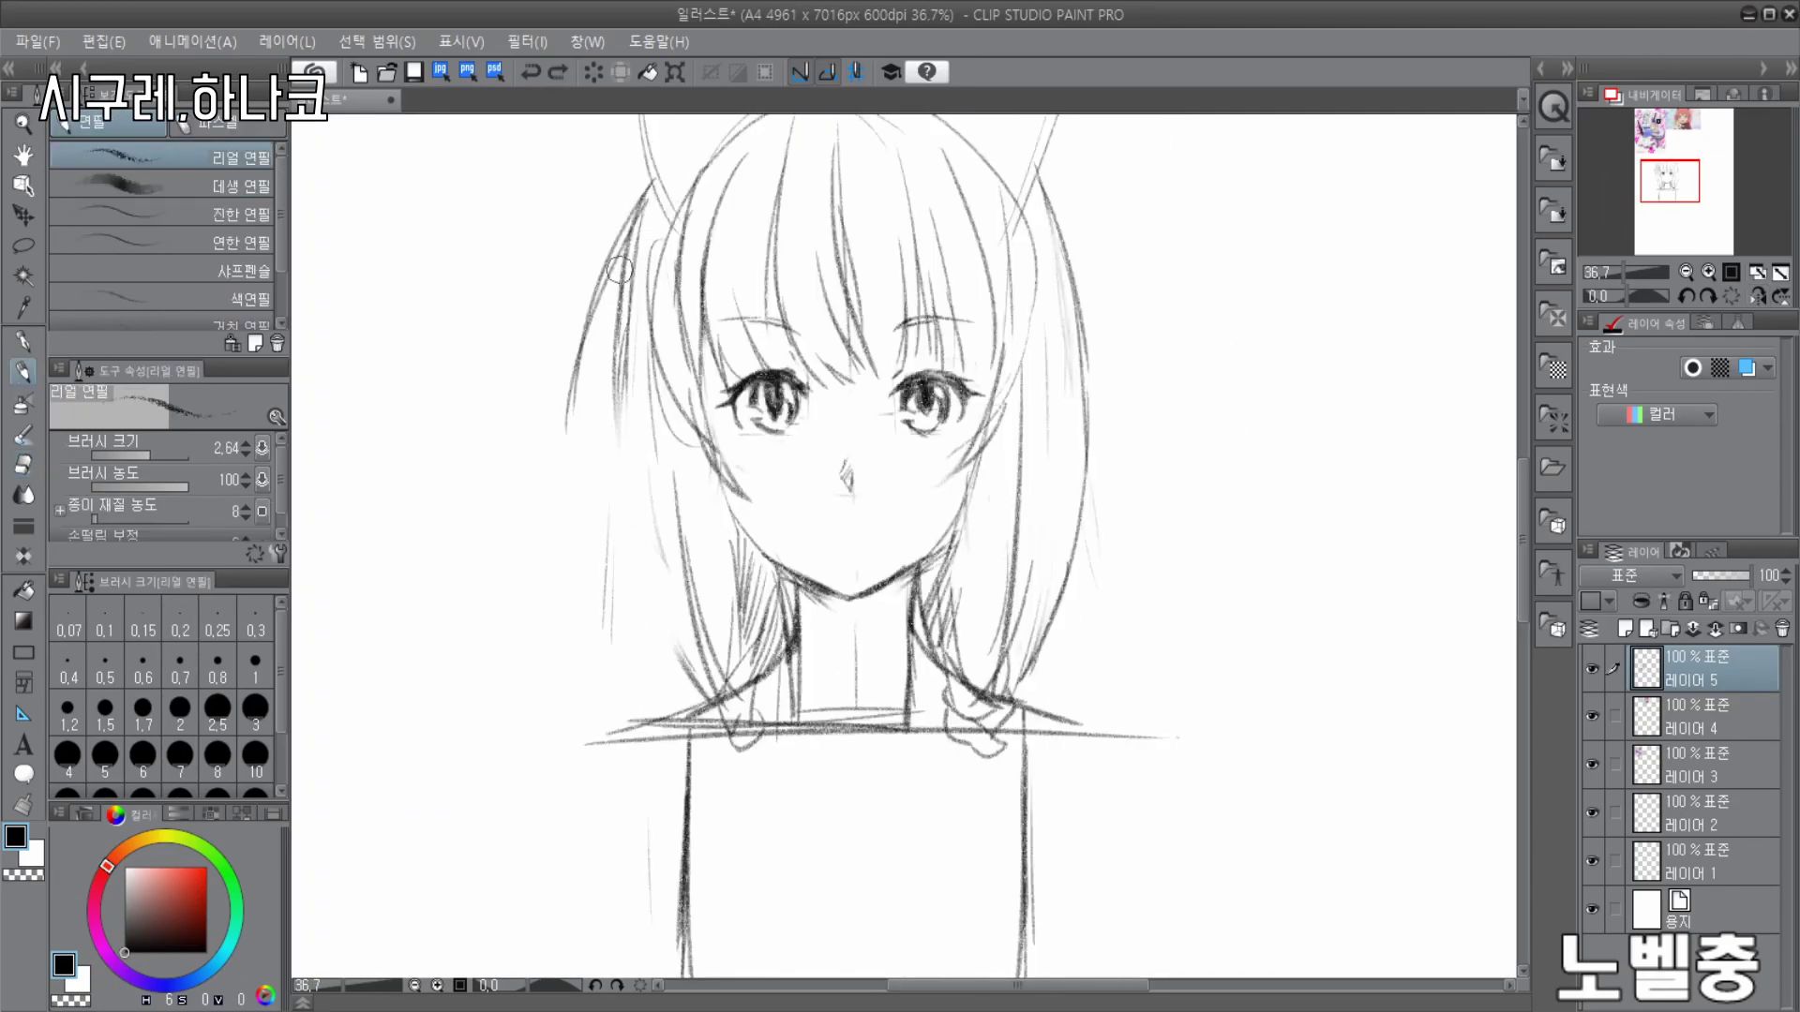
{"action": "scroll", "coordinate": [597, 211], "scroll_direction": "up", "scroll_amount": 1}
{"action": "left_click_drag", "start_coordinate": [577, 310], "coordinate": [632, 684]}
{"action": "left_click_drag", "start_coordinate": [583, 417], "coordinate": [643, 703]}
- Add curved strands to the lower left side hair, gathering toward the tie at the shoulder
{"action": "scroll", "coordinate": [656, 563], "scroll_direction": "down", "scroll_amount": 4}
{"action": "scroll", "coordinate": [670, 544], "scroll_direction": "up", "scroll_amount": 6}
{"action": "left_click_drag", "start_coordinate": [716, 497], "coordinate": [705, 717]}
{"action": "left_click_drag", "start_coordinate": [691, 460], "coordinate": [666, 647]}
{"action": "left_click_drag", "start_coordinate": [561, 511], "coordinate": [699, 705]}
{"action": "left_click_drag", "start_coordinate": [563, 544], "coordinate": [692, 778]}
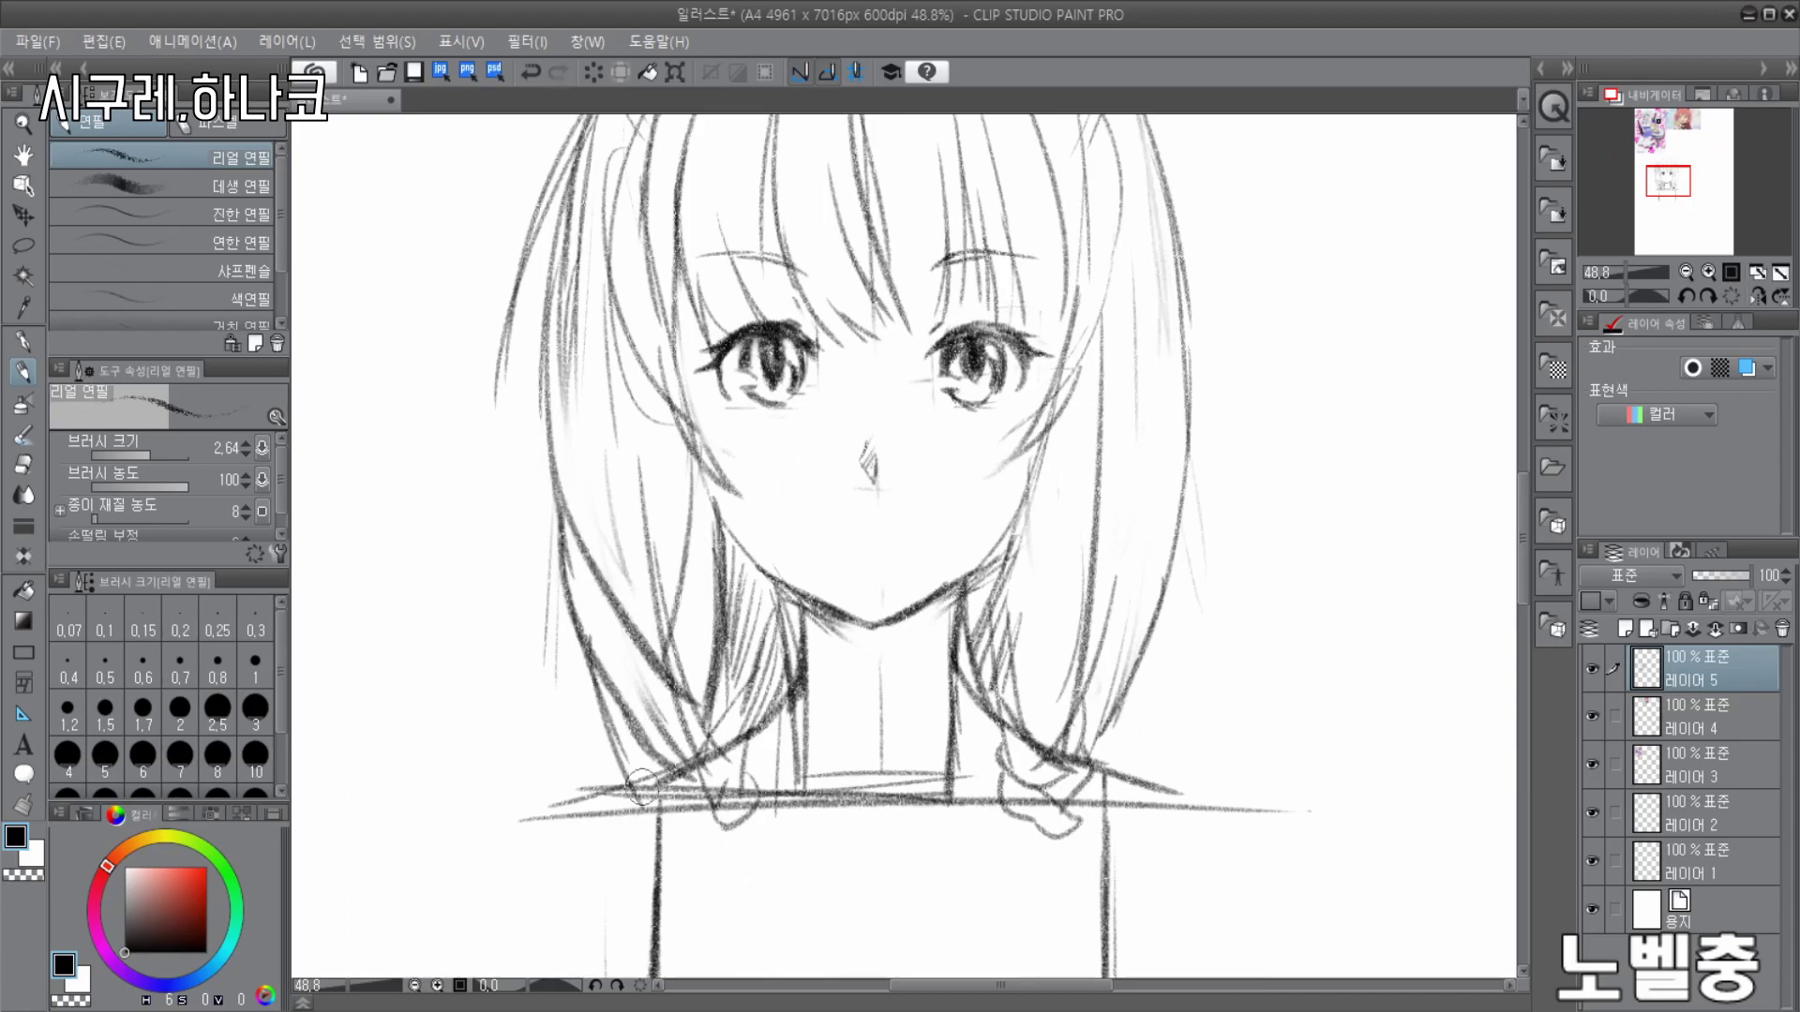
- Try curved strands converging toward the tie of the right side hair
{"action": "left_click_drag", "start_coordinate": [1187, 460], "coordinate": [1003, 687]}
{"action": "left_click_drag", "start_coordinate": [1183, 469], "coordinate": [1104, 720]}
{"action": "left_click_drag", "start_coordinate": [1181, 470], "coordinate": [1041, 755]}
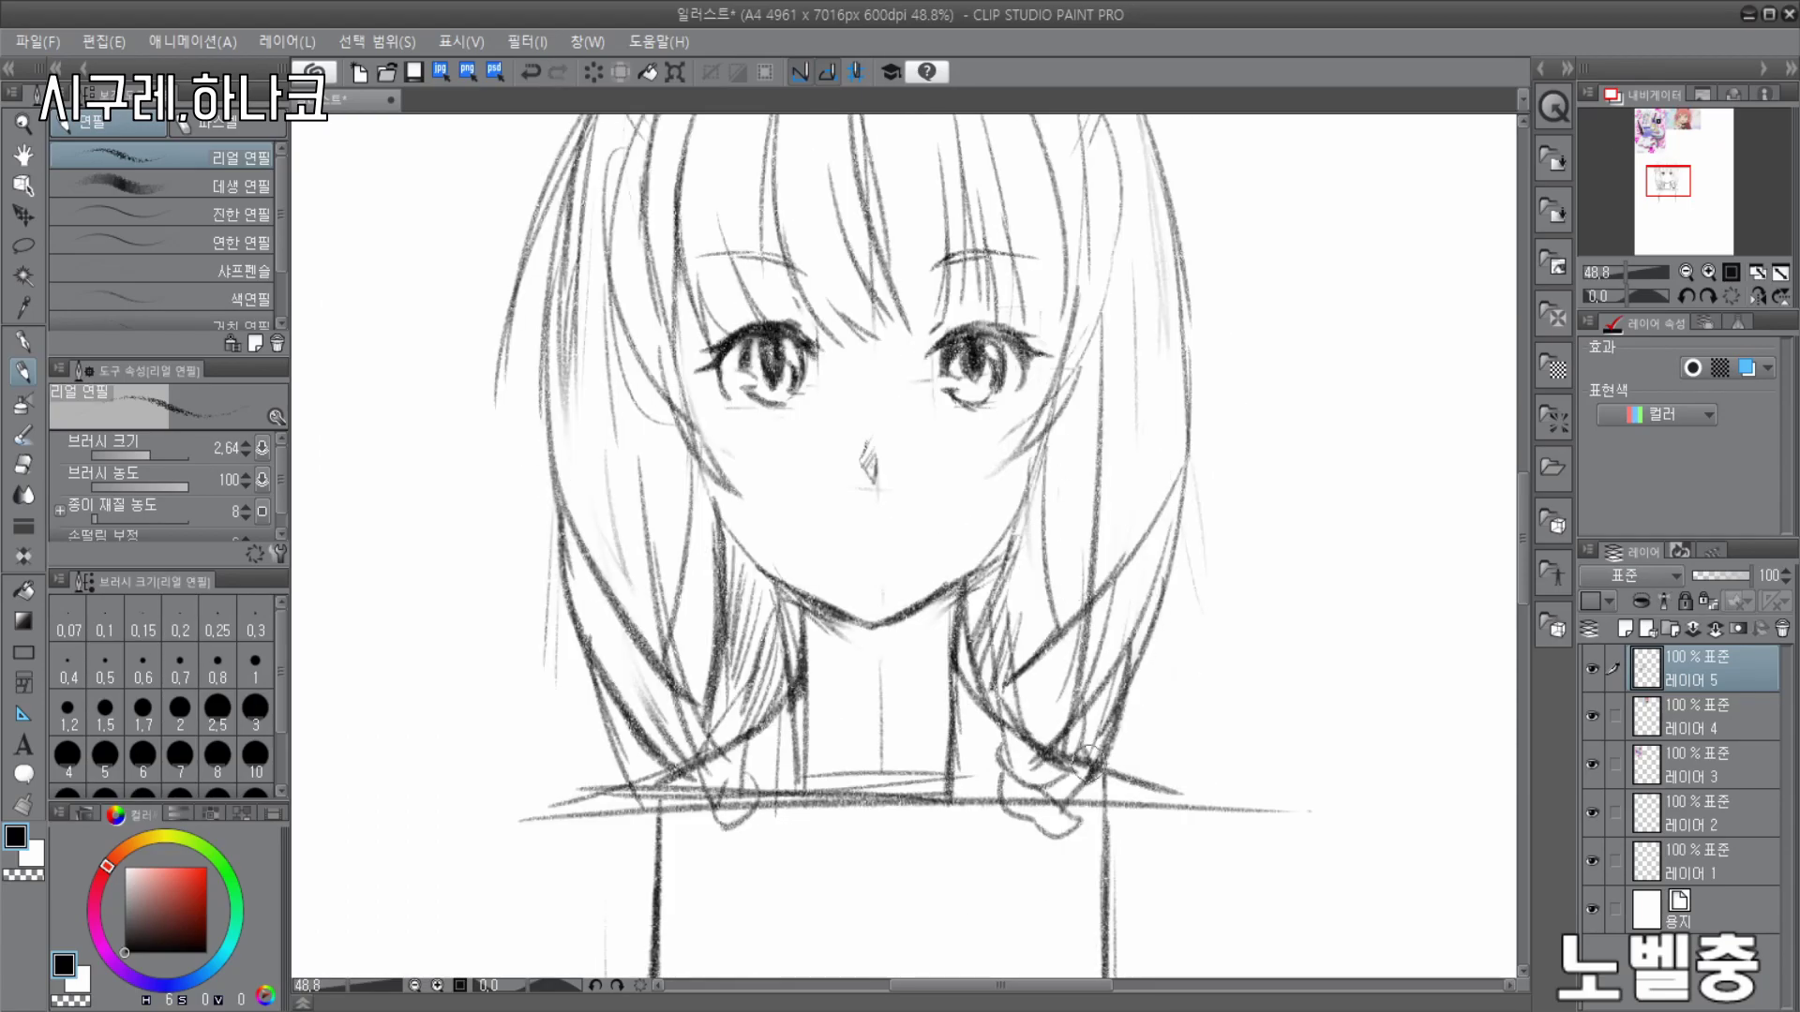
{"action": "scroll", "coordinate": [1172, 436], "scroll_direction": "down", "scroll_amount": 19}
{"action": "scroll", "coordinate": [1111, 188], "scroll_direction": "up", "scroll_amount": 18}
{"action": "scroll", "coordinate": [1024, 180], "scroll_direction": "down", "scroll_amount": 15}
{"action": "scroll", "coordinate": [1144, 577], "scroll_direction": "up", "scroll_amount": 12}
{"action": "key", "text": "ctrl+z"}
{"action": "key", "text": "ctrl+z"}
{"action": "key", "text": "ctrl+z"}
{"action": "key", "text": "ctrl+z"}
- Erase the lower ends of both side hair sections and redraw them shorter with rounded ends
{"action": "scroll", "coordinate": [1083, 593], "scroll_direction": "down", "scroll_amount": 13}
{"action": "scroll", "coordinate": [975, 202], "scroll_direction": "up", "scroll_amount": 17}
{"action": "scroll", "coordinate": [980, 192], "scroll_direction": "down", "scroll_amount": 14}
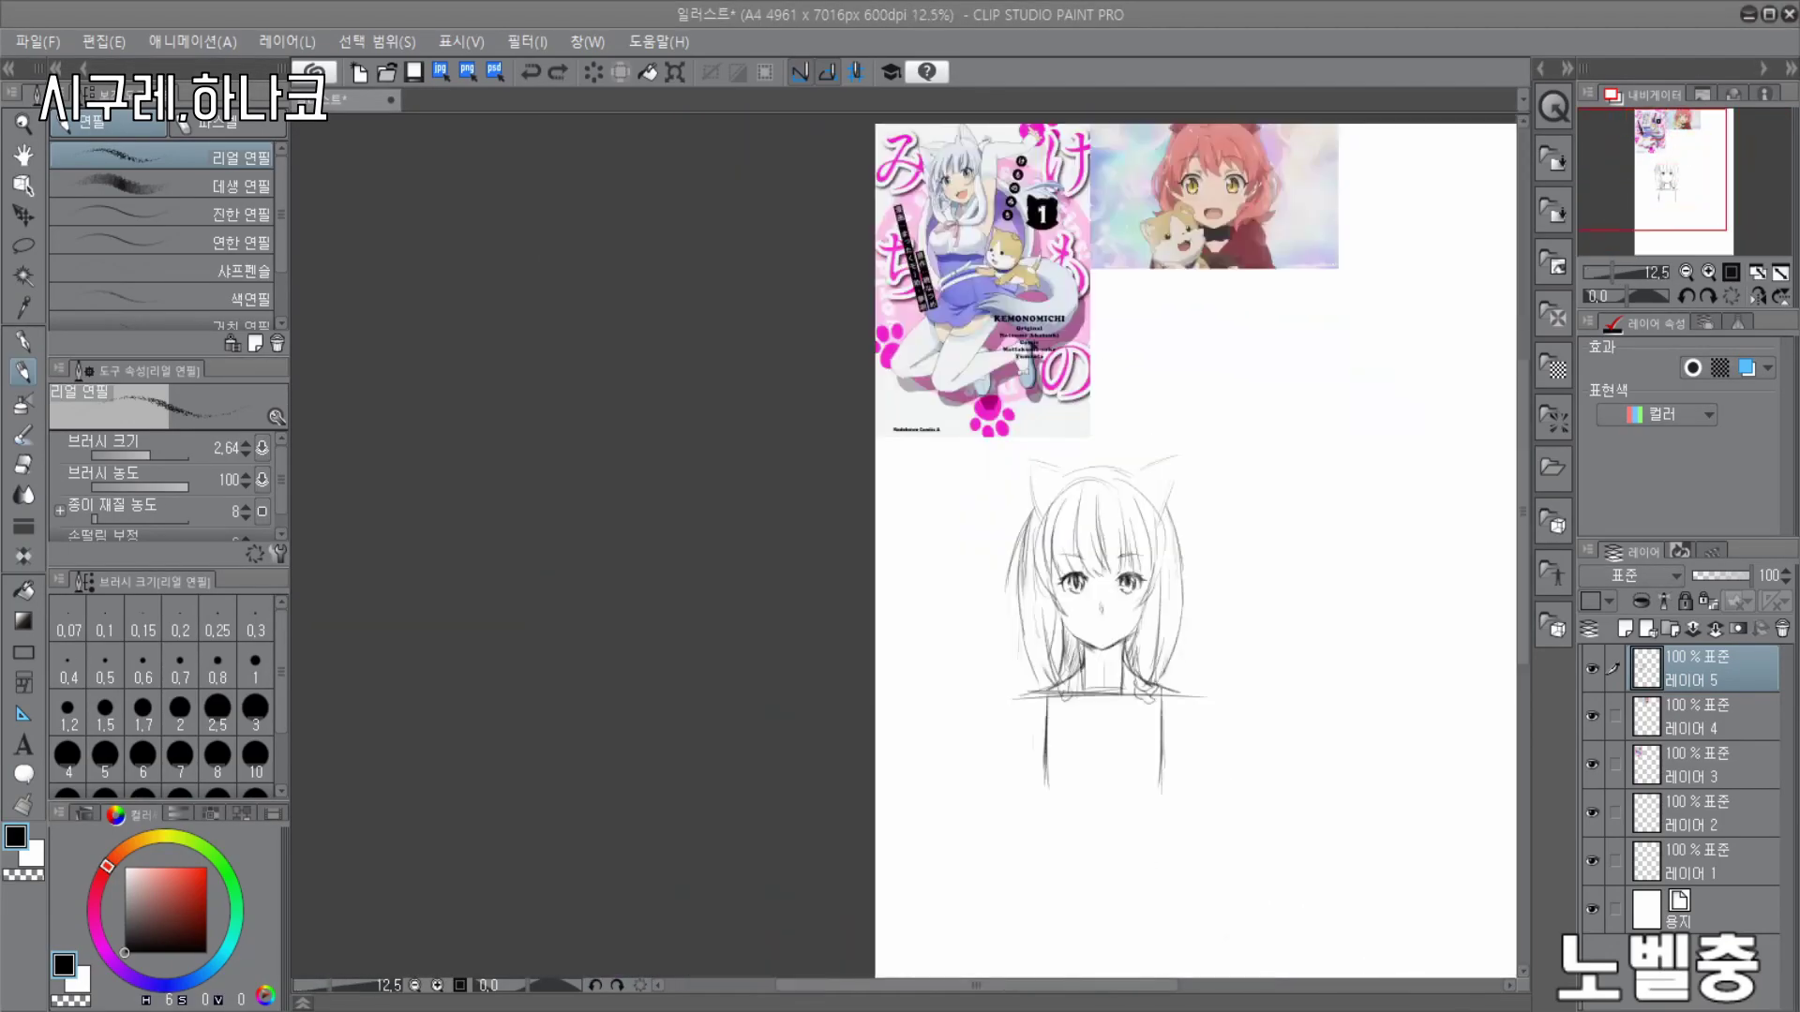
{"action": "scroll", "coordinate": [1177, 665], "scroll_direction": "up", "scroll_amount": 11}
{"action": "key", "text": "e"}
{"action": "left_click_drag", "start_coordinate": [735, 687], "coordinate": [825, 553]}
{"action": "mouse_move", "coordinate": [1146, 689]}
{"action": "left_mouse_down"}
{"action": "mouse_move", "coordinate": [1112, 494]}
{"action": "mouse_move", "coordinate": [1046, 694]}
{"action": "left_mouse_up"}
{"action": "key", "text": "p"}
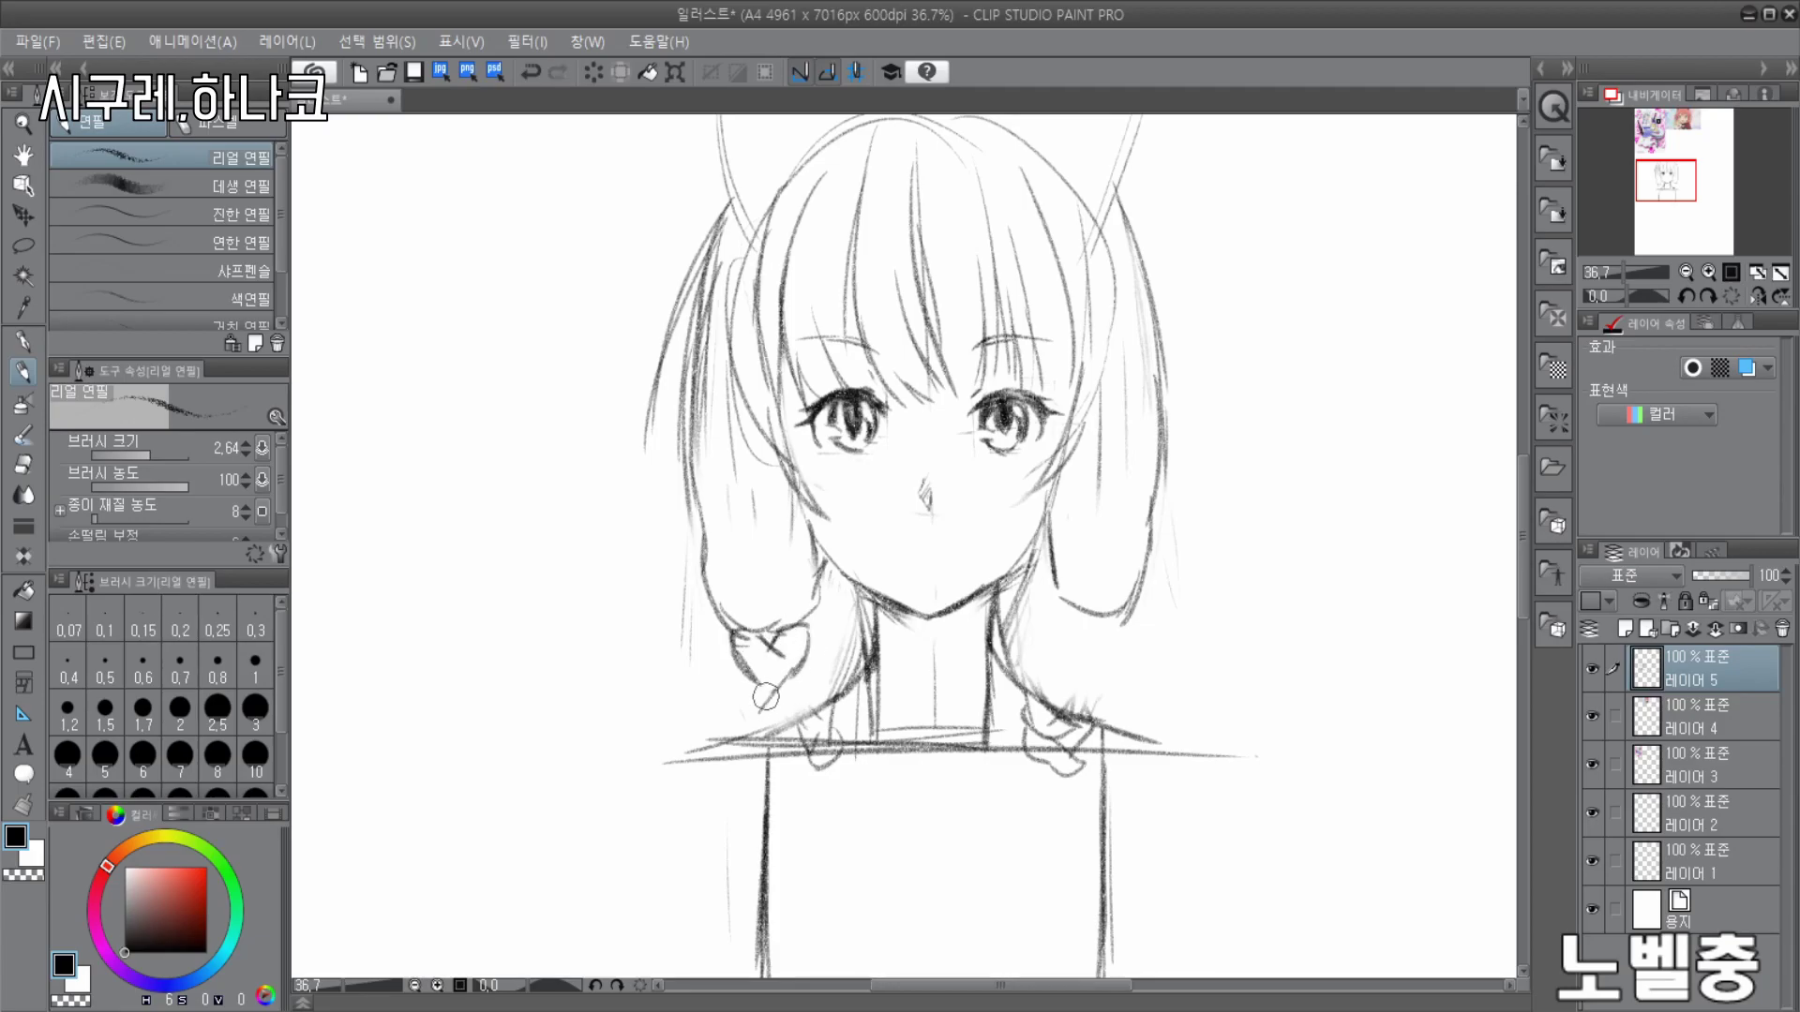
- Sketch overlapping braid segments below both side hair sections and fill the hair above with fine strands
{"action": "left_click_drag", "start_coordinate": [768, 697], "coordinate": [781, 731]}
{"action": "scroll", "coordinate": [788, 441], "scroll_direction": "down", "scroll_amount": 3}
{"action": "scroll", "coordinate": [1041, 460], "scroll_direction": "up", "scroll_amount": 4}
{"action": "mouse_move", "coordinate": [566, 249]}
{"action": "left_mouse_down"}
{"action": "mouse_move", "coordinate": [538, 602]}
{"action": "mouse_move", "coordinate": [568, 626]}
{"action": "left_mouse_up"}
{"action": "scroll", "coordinate": [675, 469], "scroll_direction": "down", "scroll_amount": 2}
{"action": "left_click_drag", "start_coordinate": [904, 216], "coordinate": [959, 592]}
{"action": "mouse_move", "coordinate": [873, 652]}
{"action": "left_mouse_down"}
{"action": "mouse_move", "coordinate": [852, 600]}
{"action": "mouse_move", "coordinate": [855, 702]}
{"action": "left_mouse_up"}
{"action": "scroll", "coordinate": [872, 563], "scroll_direction": "up", "scroll_amount": 2}
- Extend the torso sides downward and close them with a horizontal waist line
{"action": "scroll", "coordinate": [986, 367], "scroll_direction": "down", "scroll_amount": 1}
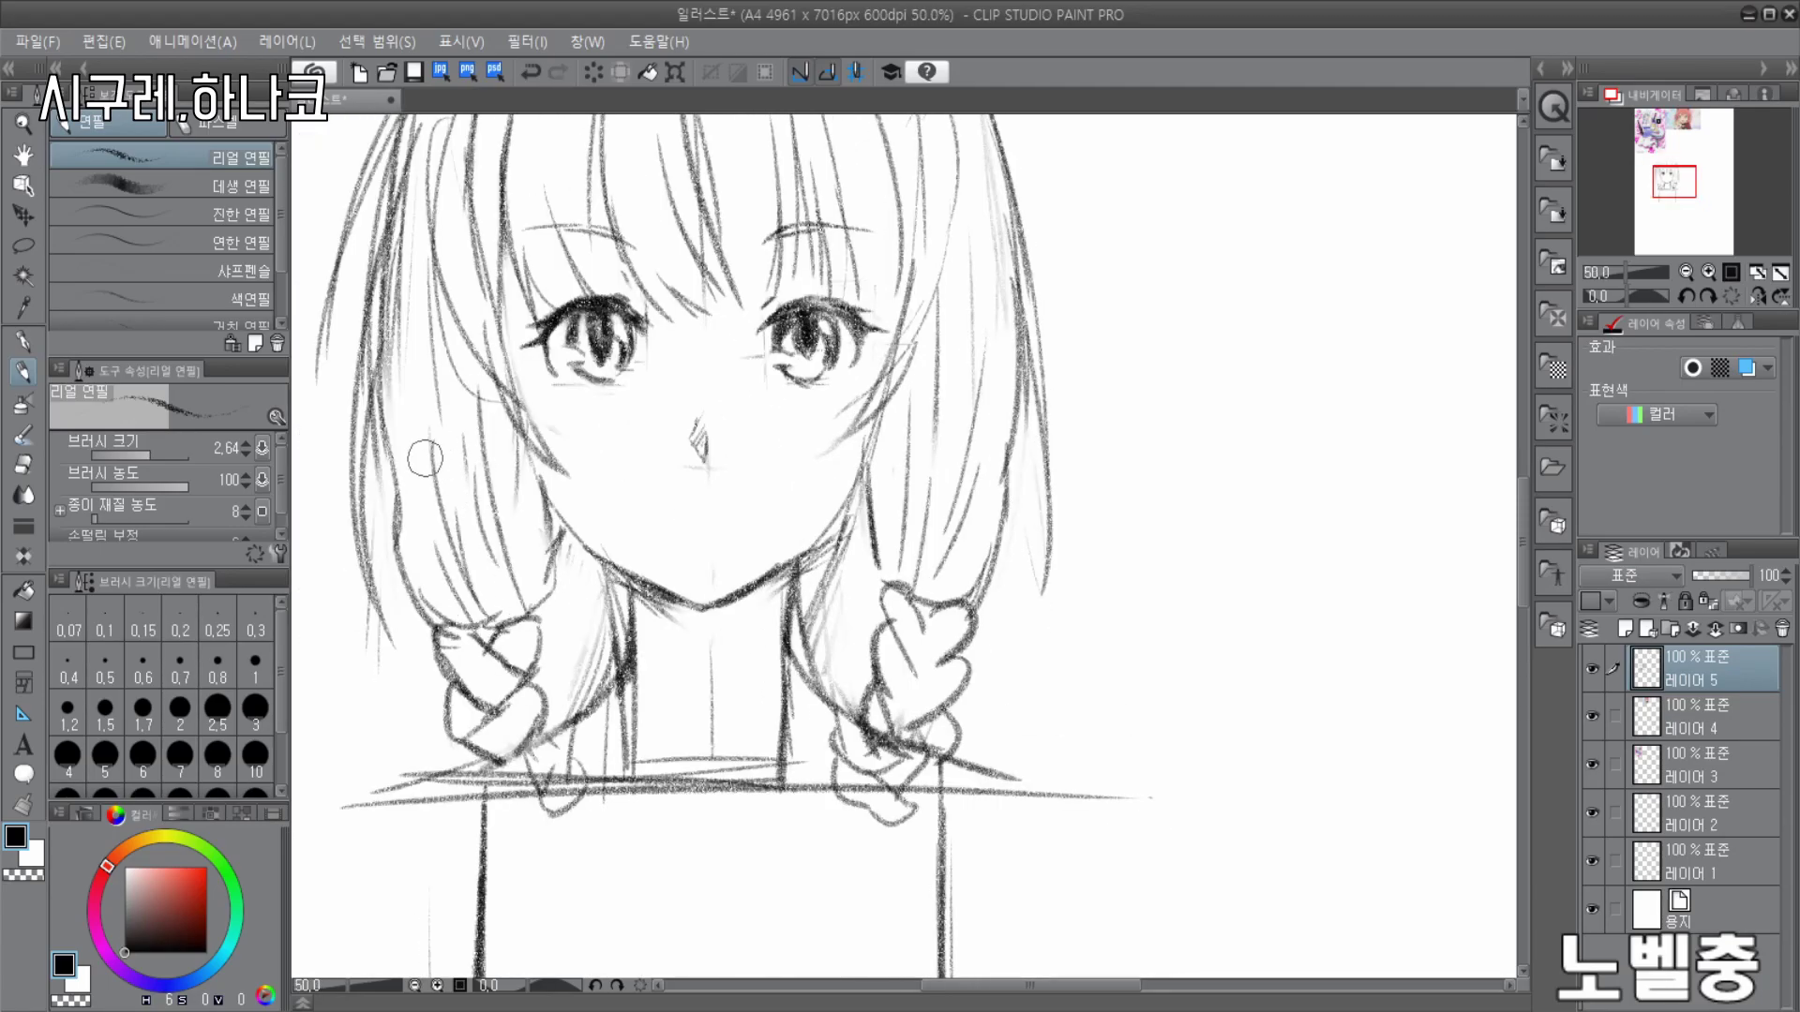
{"action": "scroll", "coordinate": [424, 458], "scroll_direction": "down", "scroll_amount": 3}
{"action": "scroll", "coordinate": [622, 691], "scroll_direction": "down", "scroll_amount": 2}
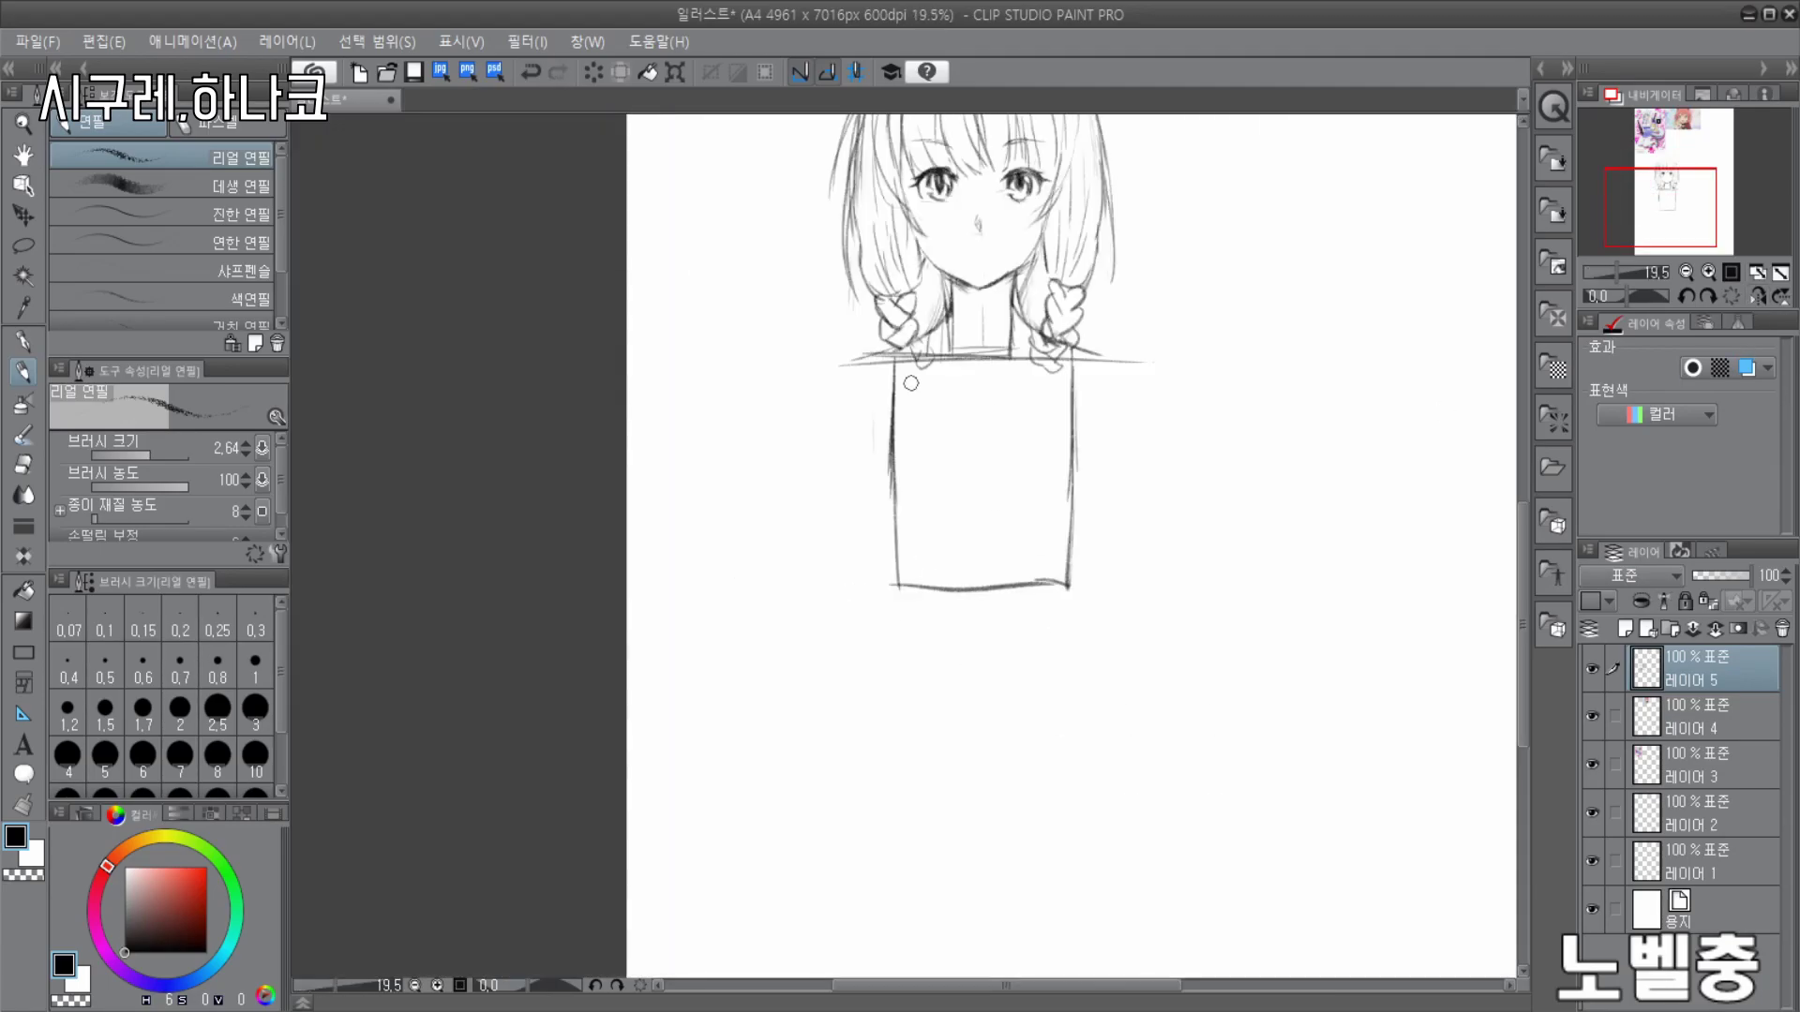
- Sketch a small downturned mouth and diagonal blush hatching under both eyes
{"action": "scroll", "coordinate": [803, 313], "scroll_direction": "up", "scroll_amount": 6}
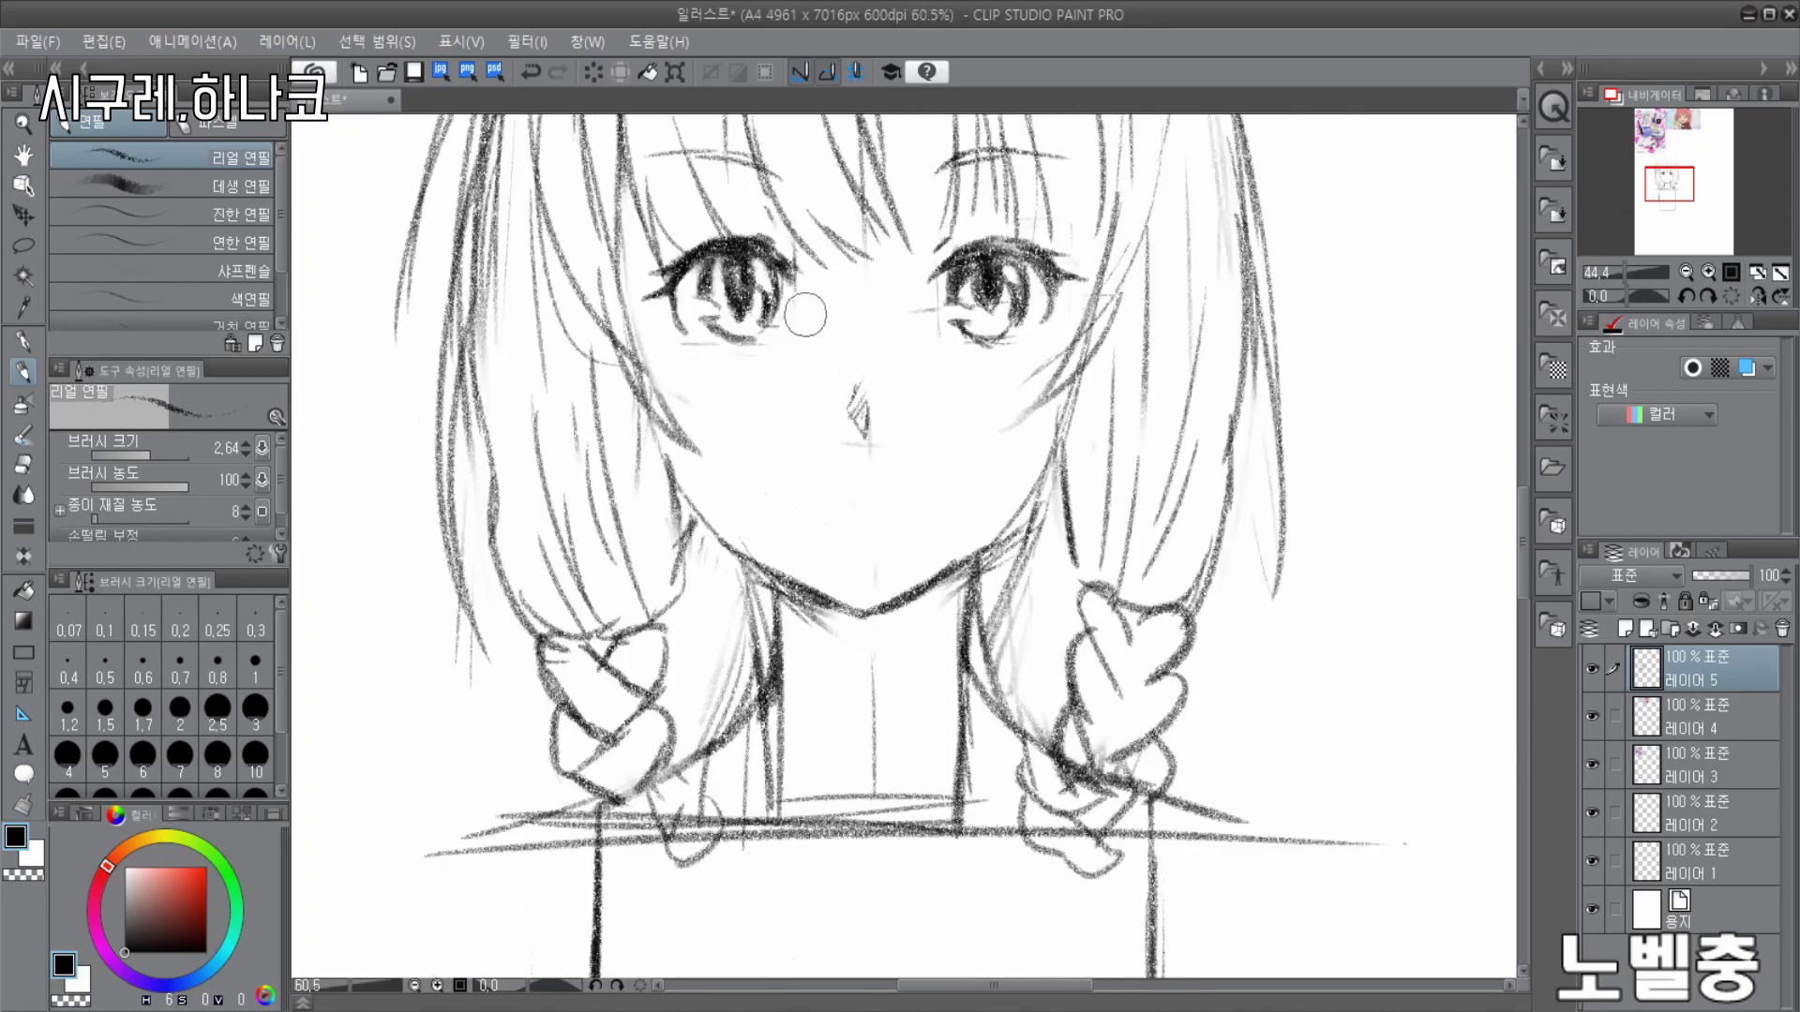
{"action": "left_click_drag", "start_coordinate": [879, 585], "coordinate": [932, 626]}
{"action": "scroll", "coordinate": [1125, 468], "scroll_direction": "down", "scroll_amount": 3}
{"action": "scroll", "coordinate": [1116, 394], "scroll_direction": "up", "scroll_amount": 4}
{"action": "left_click_drag", "start_coordinate": [689, 422], "coordinate": [581, 501]}
{"action": "left_click_drag", "start_coordinate": [797, 408], "coordinate": [717, 474]}
{"action": "left_click_drag", "start_coordinate": [1149, 413], "coordinate": [1074, 473]}
{"action": "scroll", "coordinate": [938, 548], "scroll_direction": "down", "scroll_amount": 5}
{"action": "scroll", "coordinate": [1018, 214], "scroll_direction": "down", "scroll_amount": 2}
{"action": "scroll", "coordinate": [900, 422], "scroll_direction": "up", "scroll_amount": 3}
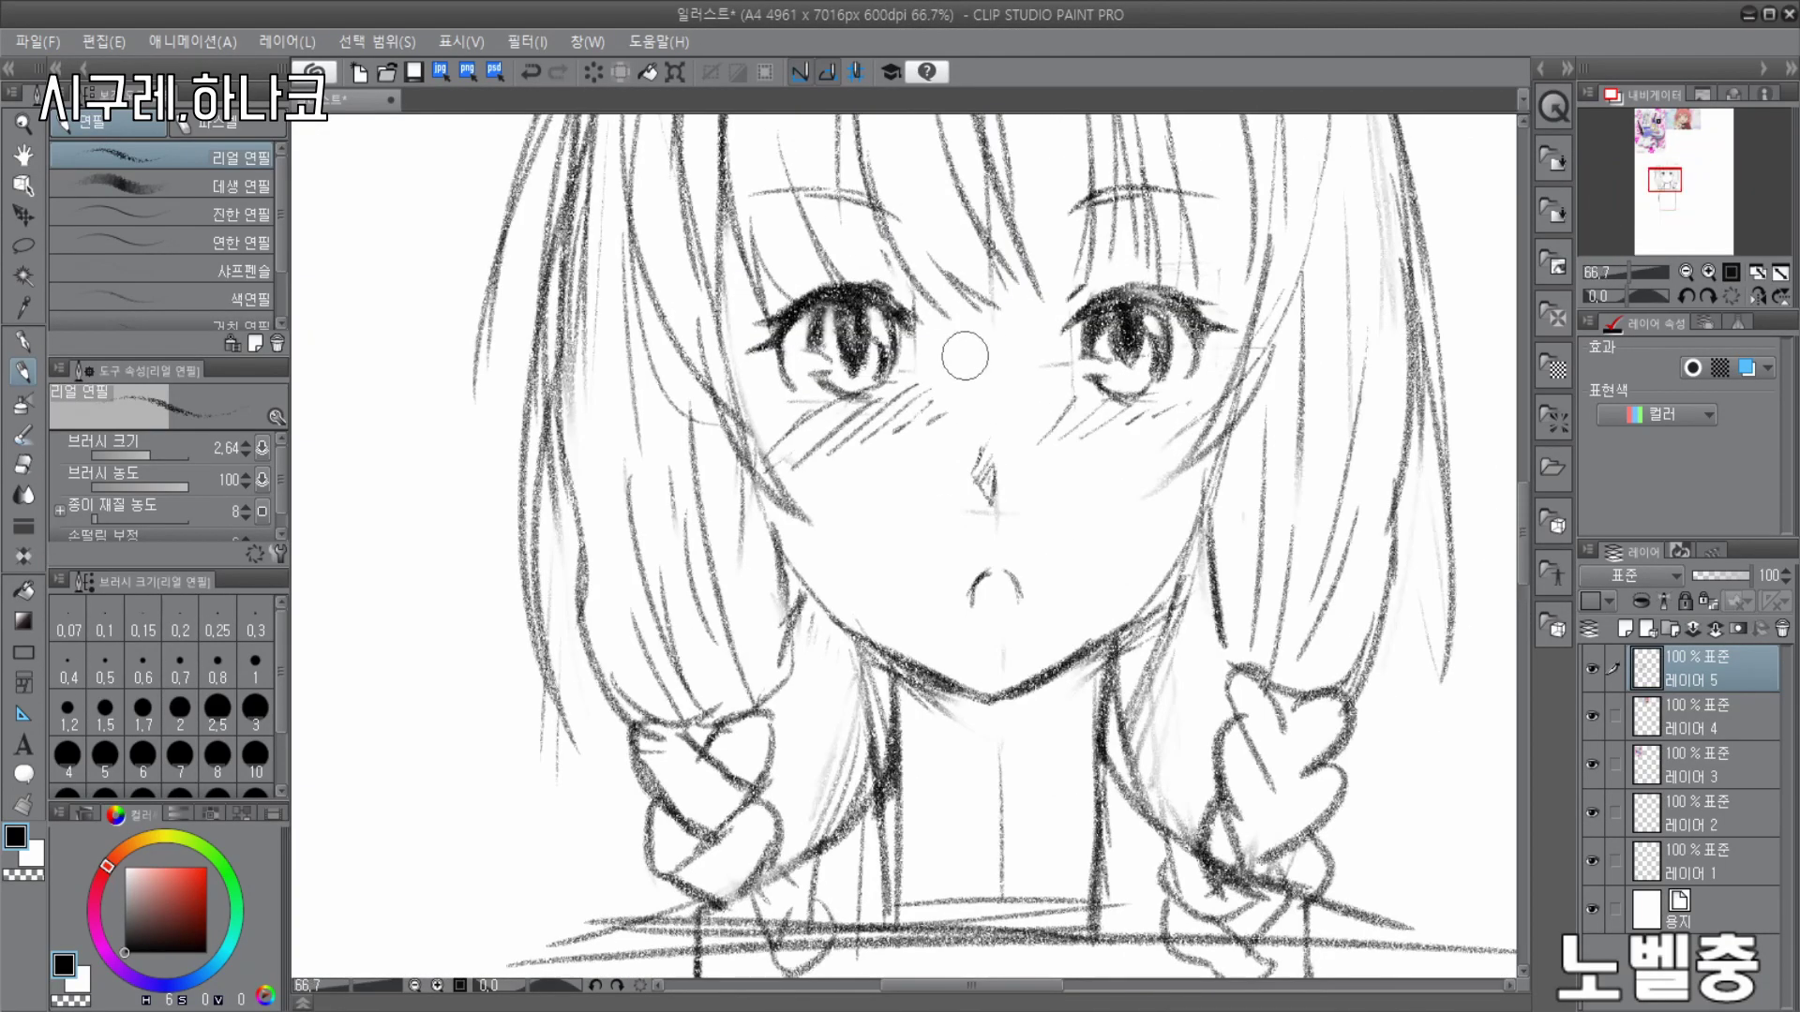
- Rough in rounded shoulders, torso guidelines and the chest contours inside the torso box
{"action": "scroll", "coordinate": [803, 424], "scroll_direction": "down", "scroll_amount": 3}
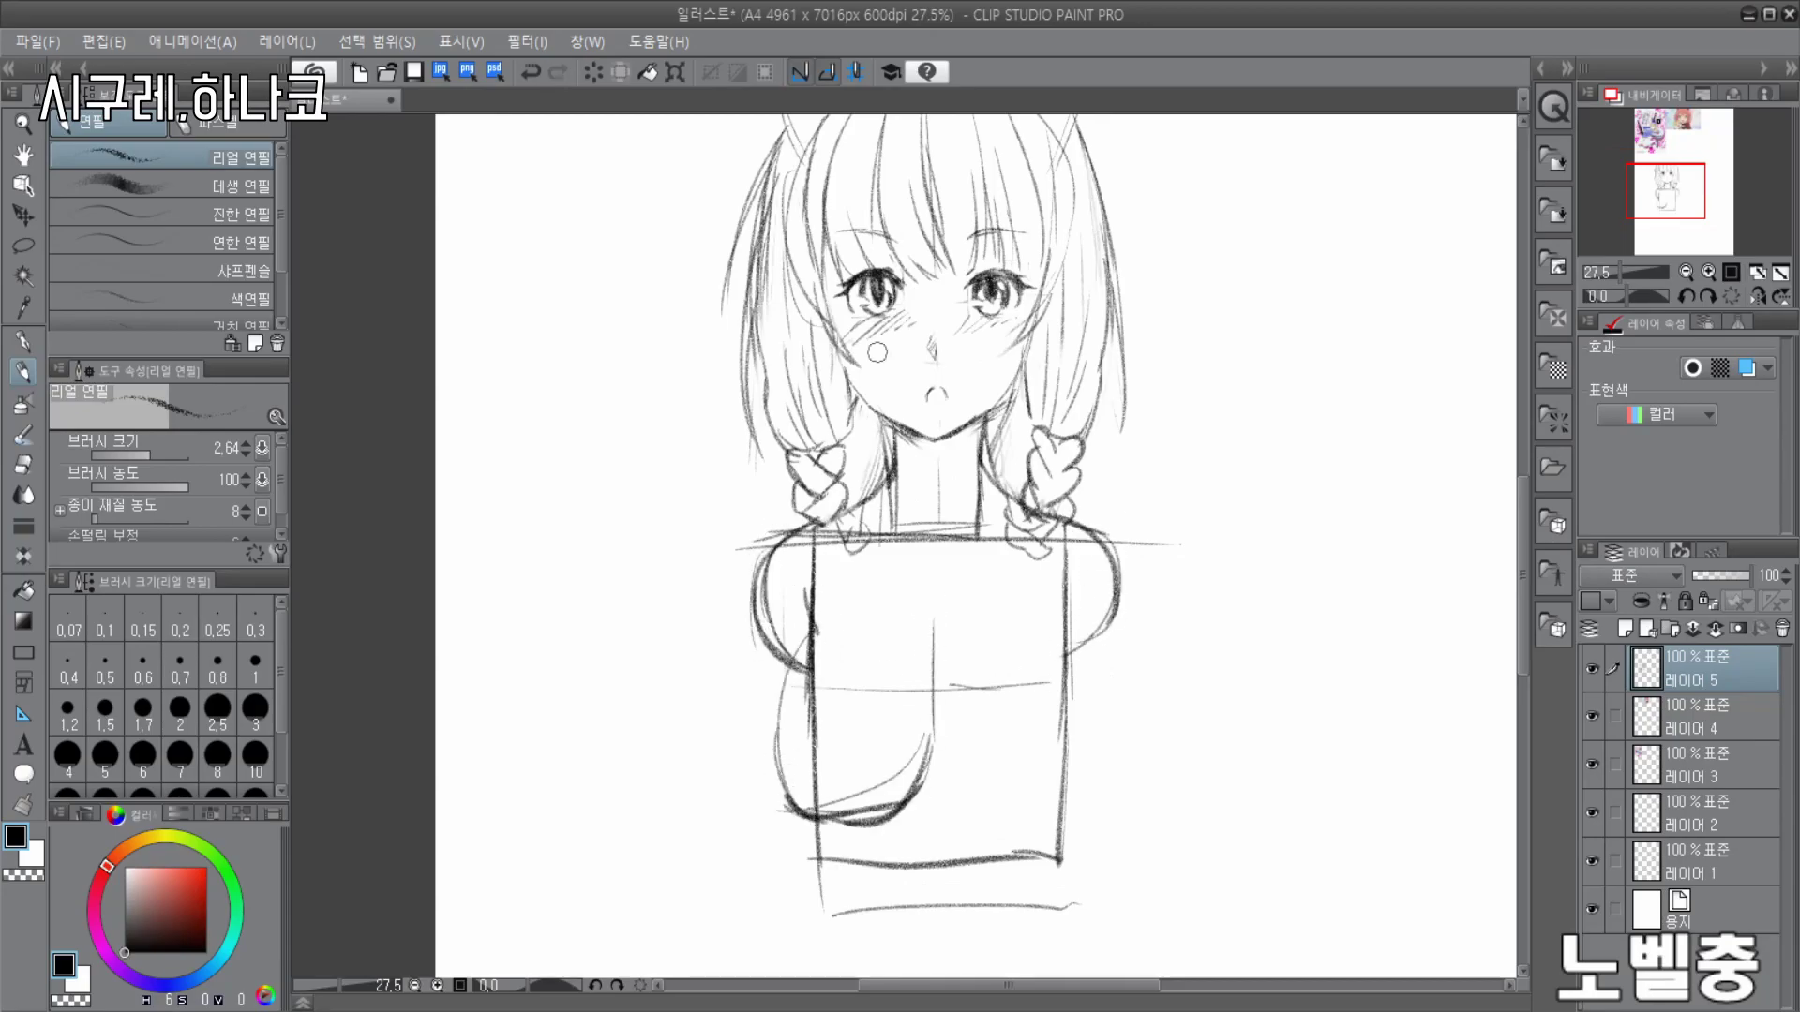
{"action": "scroll", "coordinate": [786, 767], "scroll_direction": "up", "scroll_amount": 1}
{"action": "left_click_drag", "start_coordinate": [928, 733], "coordinate": [1036, 853]}
{"action": "left_click_drag", "start_coordinate": [1076, 570], "coordinate": [979, 858]}
- Undo the last chest strokes and redraw the lower chest contour on the right side
{"action": "scroll", "coordinate": [844, 488], "scroll_direction": "down", "scroll_amount": 2}
{"action": "scroll", "coordinate": [975, 731], "scroll_direction": "up", "scroll_amount": 1}
{"action": "key", "text": "ctrl+z"}
{"action": "key", "text": "ctrl+z"}
{"action": "key", "text": "ctrl+z"}
{"action": "left_click_drag", "start_coordinate": [874, 637], "coordinate": [1054, 699]}
{"action": "key", "text": "ctrl+z"}
{"action": "key", "text": "ctrl+z"}
{"action": "key", "text": "ctrl+z"}
{"action": "left_click_drag", "start_coordinate": [991, 476], "coordinate": [1035, 702]}
{"action": "left_click_drag", "start_coordinate": [889, 659], "coordinate": [1020, 712]}
- Erase the horizontal and vertical guidelines across the chest
{"action": "scroll", "coordinate": [910, 312], "scroll_direction": "up", "scroll_amount": 2}
{"action": "left_click", "coordinate": [24, 471]}
{"action": "left_click_drag", "start_coordinate": [830, 600], "coordinate": [1041, 718]}
{"action": "left_click_drag", "start_coordinate": [788, 729], "coordinate": [610, 727]}
{"action": "scroll", "coordinate": [844, 563], "scroll_direction": "down", "scroll_amount": 1}
- Draw diagonal lines from the shoulders to the armpits and curved centre and side contours for the chest
{"action": "left_click", "coordinate": [23, 372]}
{"action": "left_click_drag", "start_coordinate": [852, 191], "coordinate": [741, 406]}
{"action": "left_click_drag", "start_coordinate": [814, 263], "coordinate": [665, 558]}
{"action": "left_click_drag", "start_coordinate": [1014, 180], "coordinate": [1186, 551]}
{"action": "left_click_drag", "start_coordinate": [879, 466], "coordinate": [912, 670]}
{"action": "mouse_move", "coordinate": [956, 647]}
{"action": "left_mouse_down"}
{"action": "mouse_move", "coordinate": [968, 474]}
{"action": "mouse_move", "coordinate": [793, 420]}
{"action": "mouse_move", "coordinate": [783, 642]}
{"action": "left_mouse_up"}
{"action": "key", "text": "ctrl+z"}
{"action": "key", "text": "ctrl+z"}
{"action": "left_click_drag", "start_coordinate": [870, 418], "coordinate": [832, 642]}
{"action": "left_click_drag", "start_coordinate": [797, 542], "coordinate": [780, 642]}
{"action": "scroll", "coordinate": [1003, 361], "scroll_direction": "down", "scroll_amount": 4}
{"action": "scroll", "coordinate": [1011, 408], "scroll_direction": "up", "scroll_amount": 4}
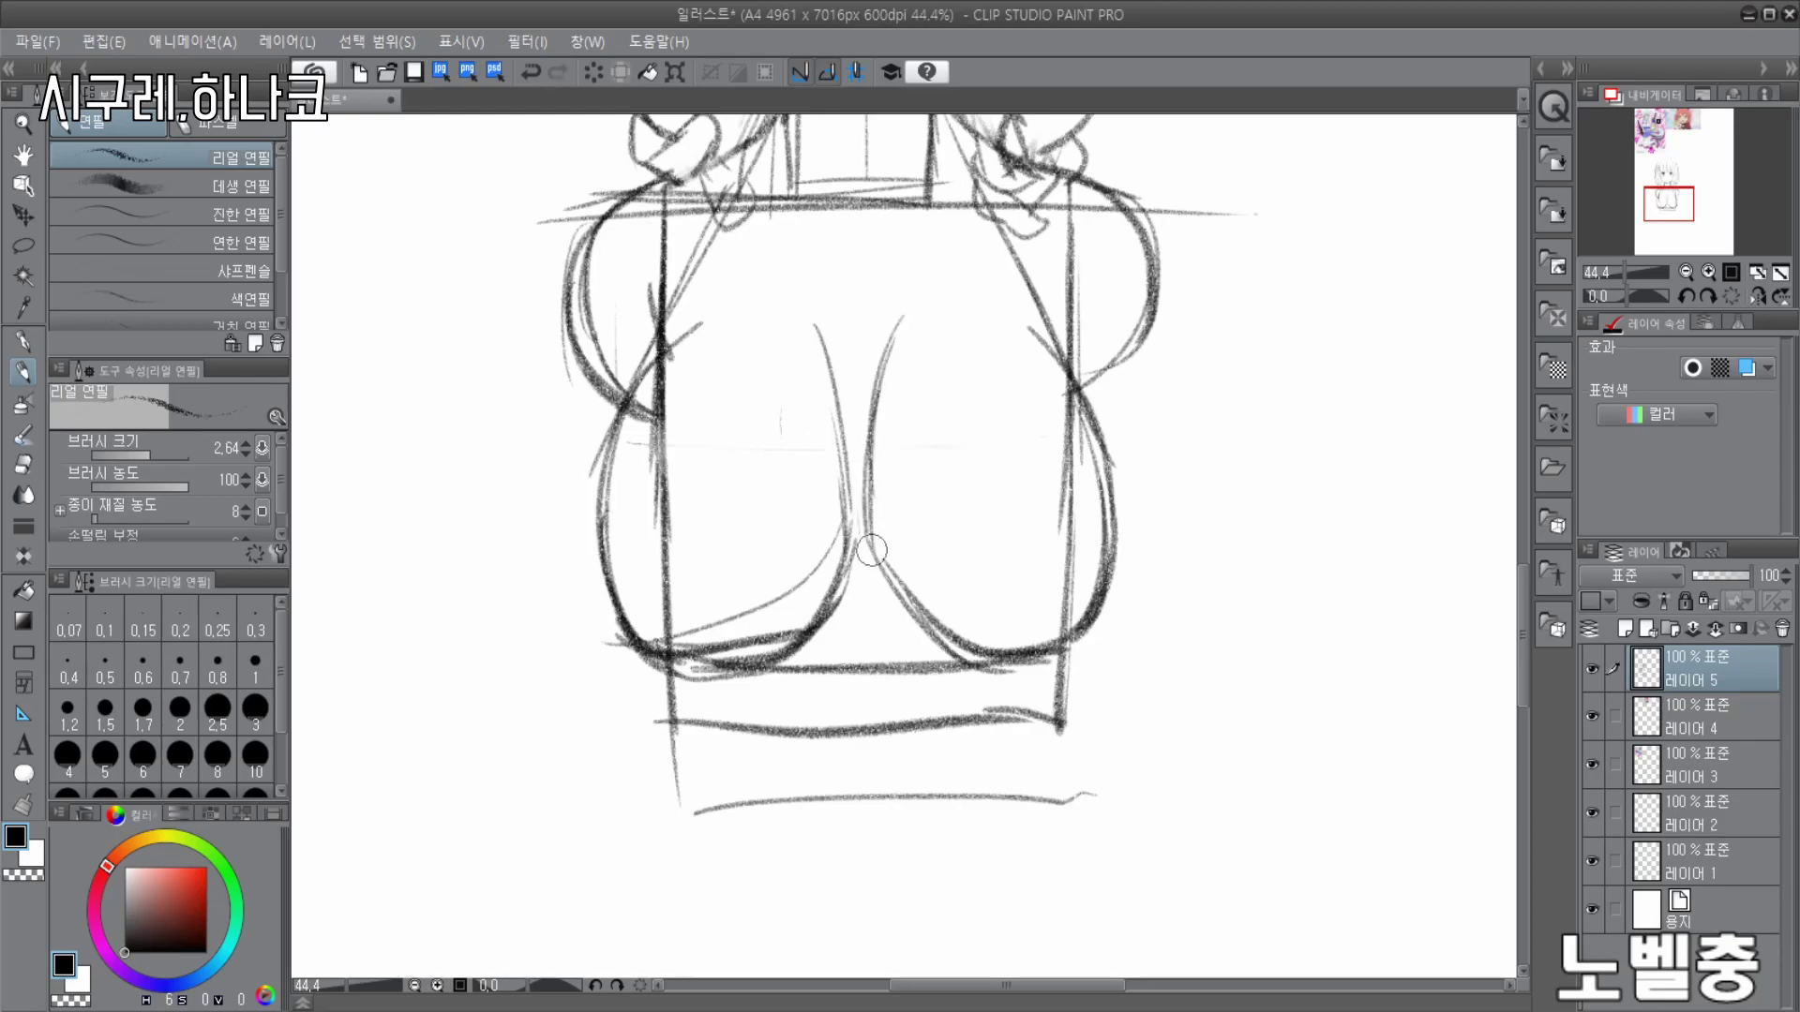
- Erase the leftover construction lines along the torso sides and inside the chest contours
{"action": "scroll", "coordinate": [877, 401], "scroll_direction": "down", "scroll_amount": 4}
{"action": "scroll", "coordinate": [849, 405], "scroll_direction": "up", "scroll_amount": 5}
{"action": "scroll", "coordinate": [830, 408], "scroll_direction": "down", "scroll_amount": 3}
{"action": "scroll", "coordinate": [811, 410], "scroll_direction": "up", "scroll_amount": 3}
{"action": "left_click_drag", "start_coordinate": [830, 478], "coordinate": [677, 635]}
{"action": "key", "text": "e"}
{"action": "left_click_drag", "start_coordinate": [814, 539], "coordinate": [716, 656]}
{"action": "left_click_drag", "start_coordinate": [647, 394], "coordinate": [653, 604]}
{"action": "left_click_drag", "start_coordinate": [783, 562], "coordinate": [735, 594]}
{"action": "left_click_drag", "start_coordinate": [1018, 403], "coordinate": [1013, 600]}
{"action": "scroll", "coordinate": [941, 560], "scroll_direction": "down", "scroll_amount": 3}
- Thicken and darken the upper lashes of both eyes with pencil shading
{"action": "key", "text": "p"}
{"action": "scroll", "coordinate": [891, 487], "scroll_direction": "up", "scroll_amount": 3}
{"action": "scroll", "coordinate": [662, 490], "scroll_direction": "down", "scroll_amount": 3}
{"action": "scroll", "coordinate": [918, 255], "scroll_direction": "up", "scroll_amount": 3}
{"action": "scroll", "coordinate": [917, 394], "scroll_direction": "up", "scroll_amount": 3}
{"action": "scroll", "coordinate": [915, 398], "scroll_direction": "down", "scroll_amount": 6}
{"action": "scroll", "coordinate": [816, 178], "scroll_direction": "up", "scroll_amount": 5}
{"action": "scroll", "coordinate": [782, 253], "scroll_direction": "down", "scroll_amount": 3}
{"action": "scroll", "coordinate": [786, 197], "scroll_direction": "up", "scroll_amount": 5}
{"action": "scroll", "coordinate": [785, 194], "scroll_direction": "down", "scroll_amount": 5}
{"action": "scroll", "coordinate": [966, 785], "scroll_direction": "up", "scroll_amount": 8}
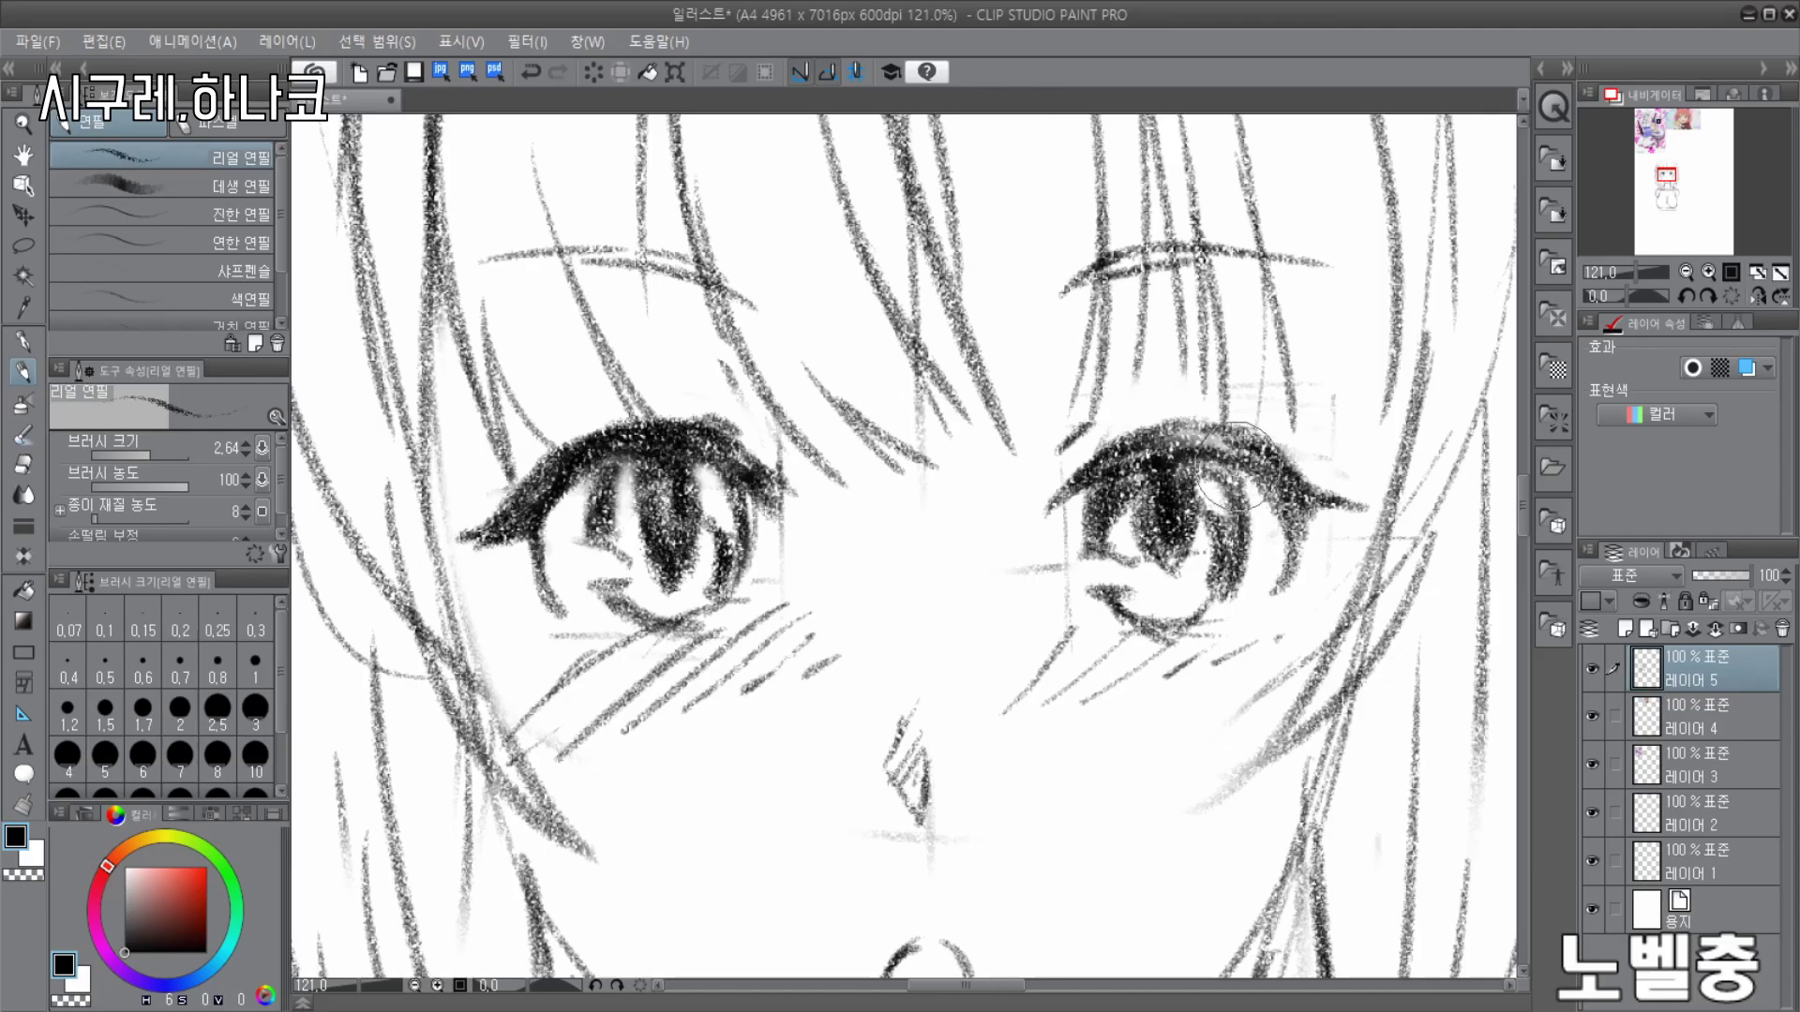
{"action": "scroll", "coordinate": [1195, 452], "scroll_direction": "down", "scroll_amount": 4}
{"action": "scroll", "coordinate": [595, 488], "scroll_direction": "up", "scroll_amount": 4}
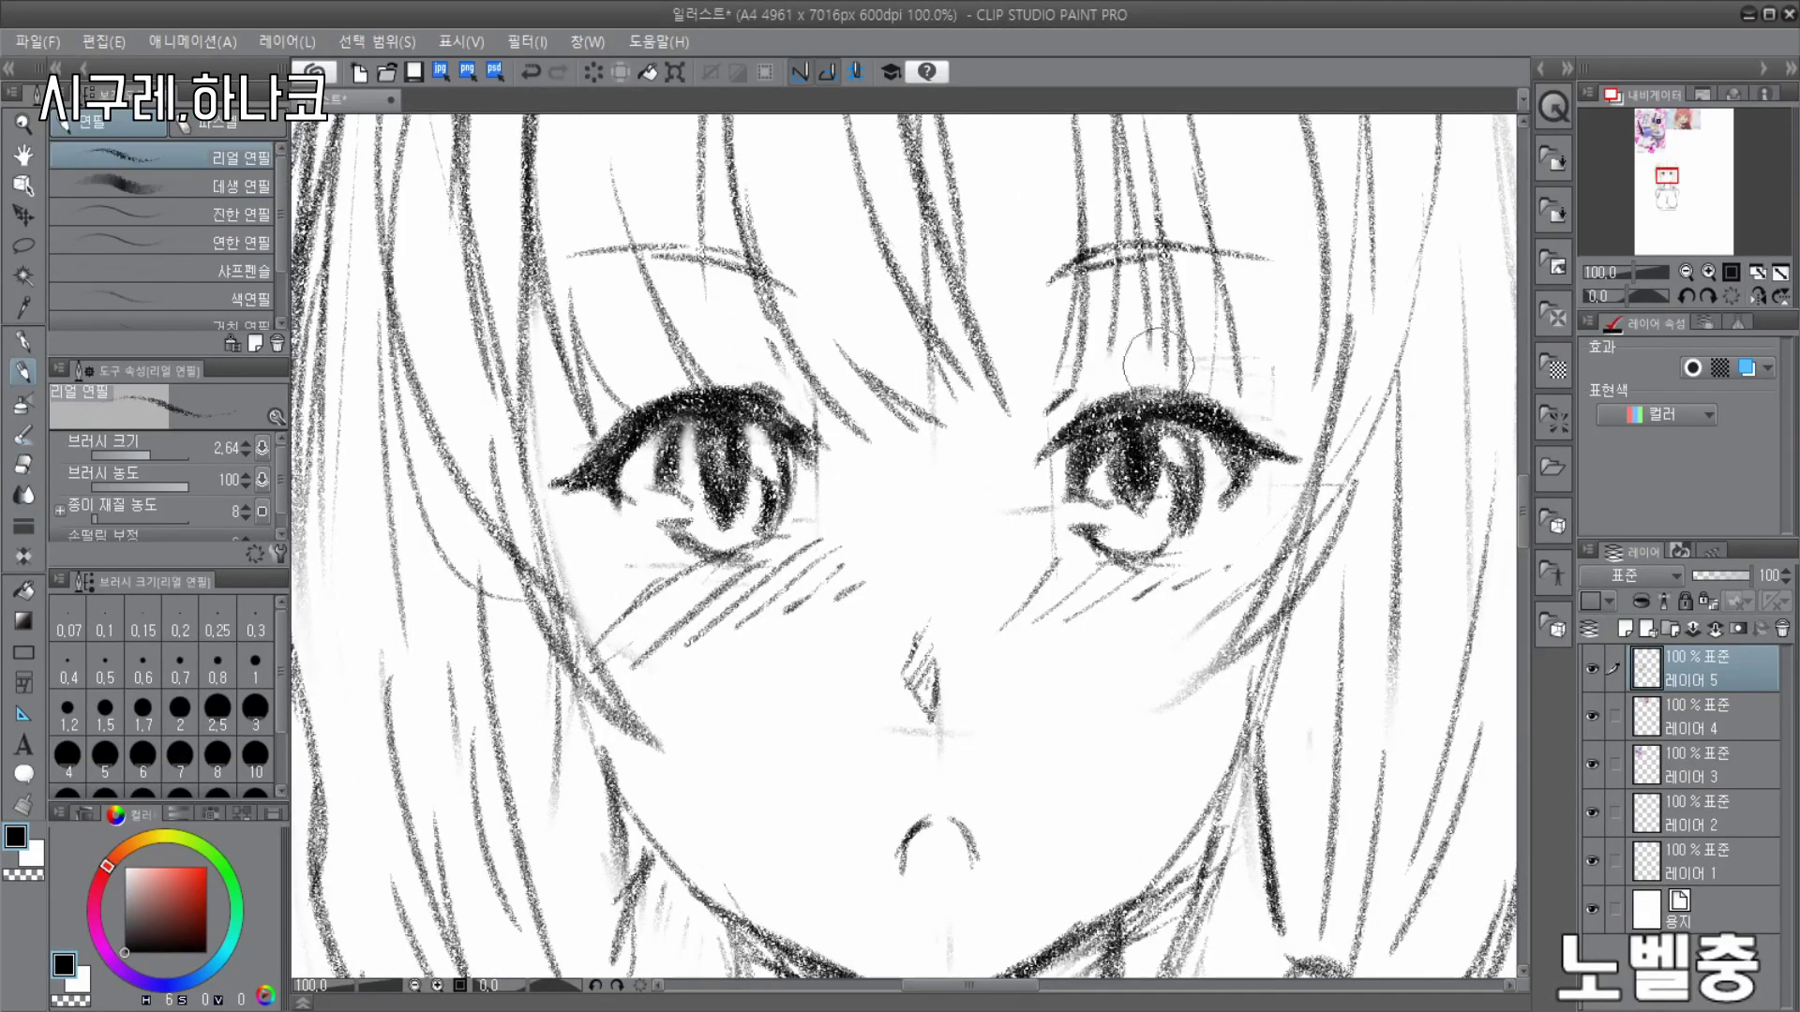
{"action": "scroll", "coordinate": [1238, 466], "scroll_direction": "down", "scroll_amount": 3}
{"action": "scroll", "coordinate": [937, 507], "scroll_direction": "up", "scroll_amount": 4}
{"action": "scroll", "coordinate": [964, 515], "scroll_direction": "down", "scroll_amount": 3}
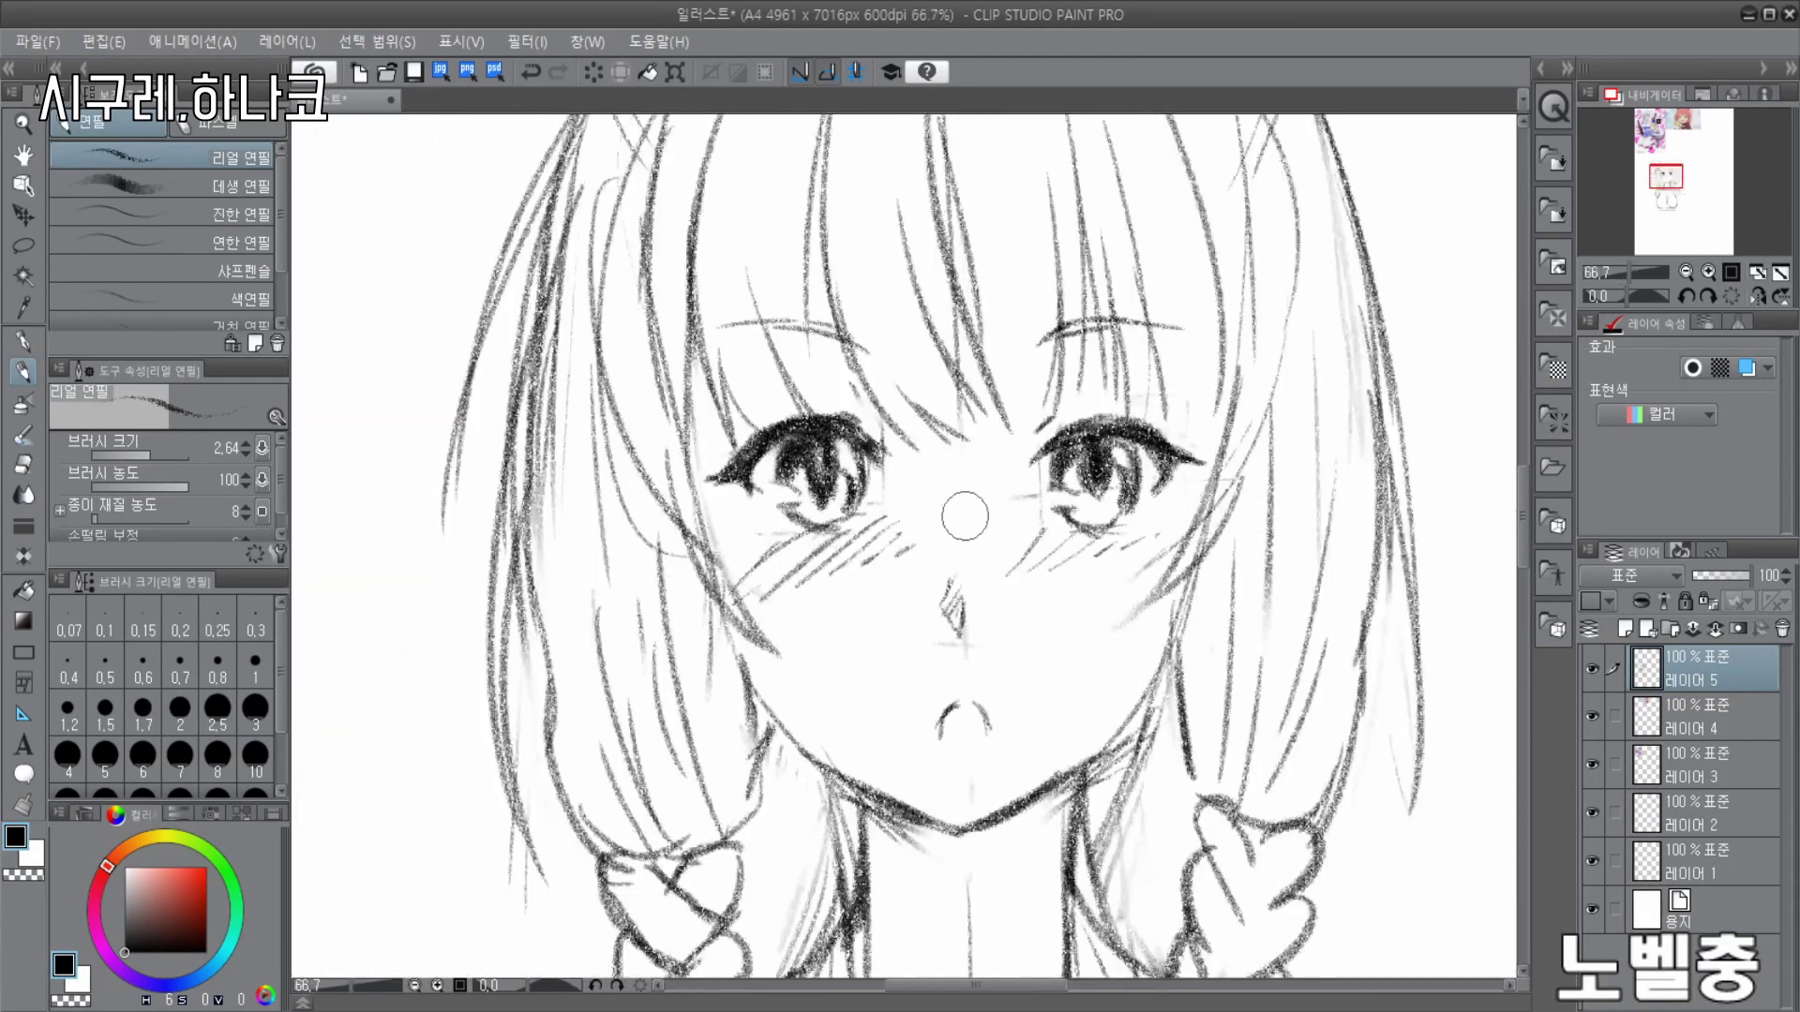
- Remove the blush hatching from both cheeks of the girl's face
{"action": "scroll", "coordinate": [881, 490], "scroll_direction": "up", "scroll_amount": 6}
{"action": "key", "text": "e"}
{"action": "left_click_drag", "start_coordinate": [728, 497], "coordinate": [751, 522]}
{"action": "scroll", "coordinate": [882, 399], "scroll_direction": "down", "scroll_amount": 8}
{"action": "scroll", "coordinate": [890, 396], "scroll_direction": "up", "scroll_amount": 6}
{"action": "key", "text": "ctrl+z"}
{"action": "key", "text": "ctrl+z"}
{"action": "key", "text": "p"}
{"action": "key", "text": "ctrl+z"}
{"action": "key", "text": "ctrl+z"}
{"action": "scroll", "coordinate": [1084, 497], "scroll_direction": "down", "scroll_amount": 8}
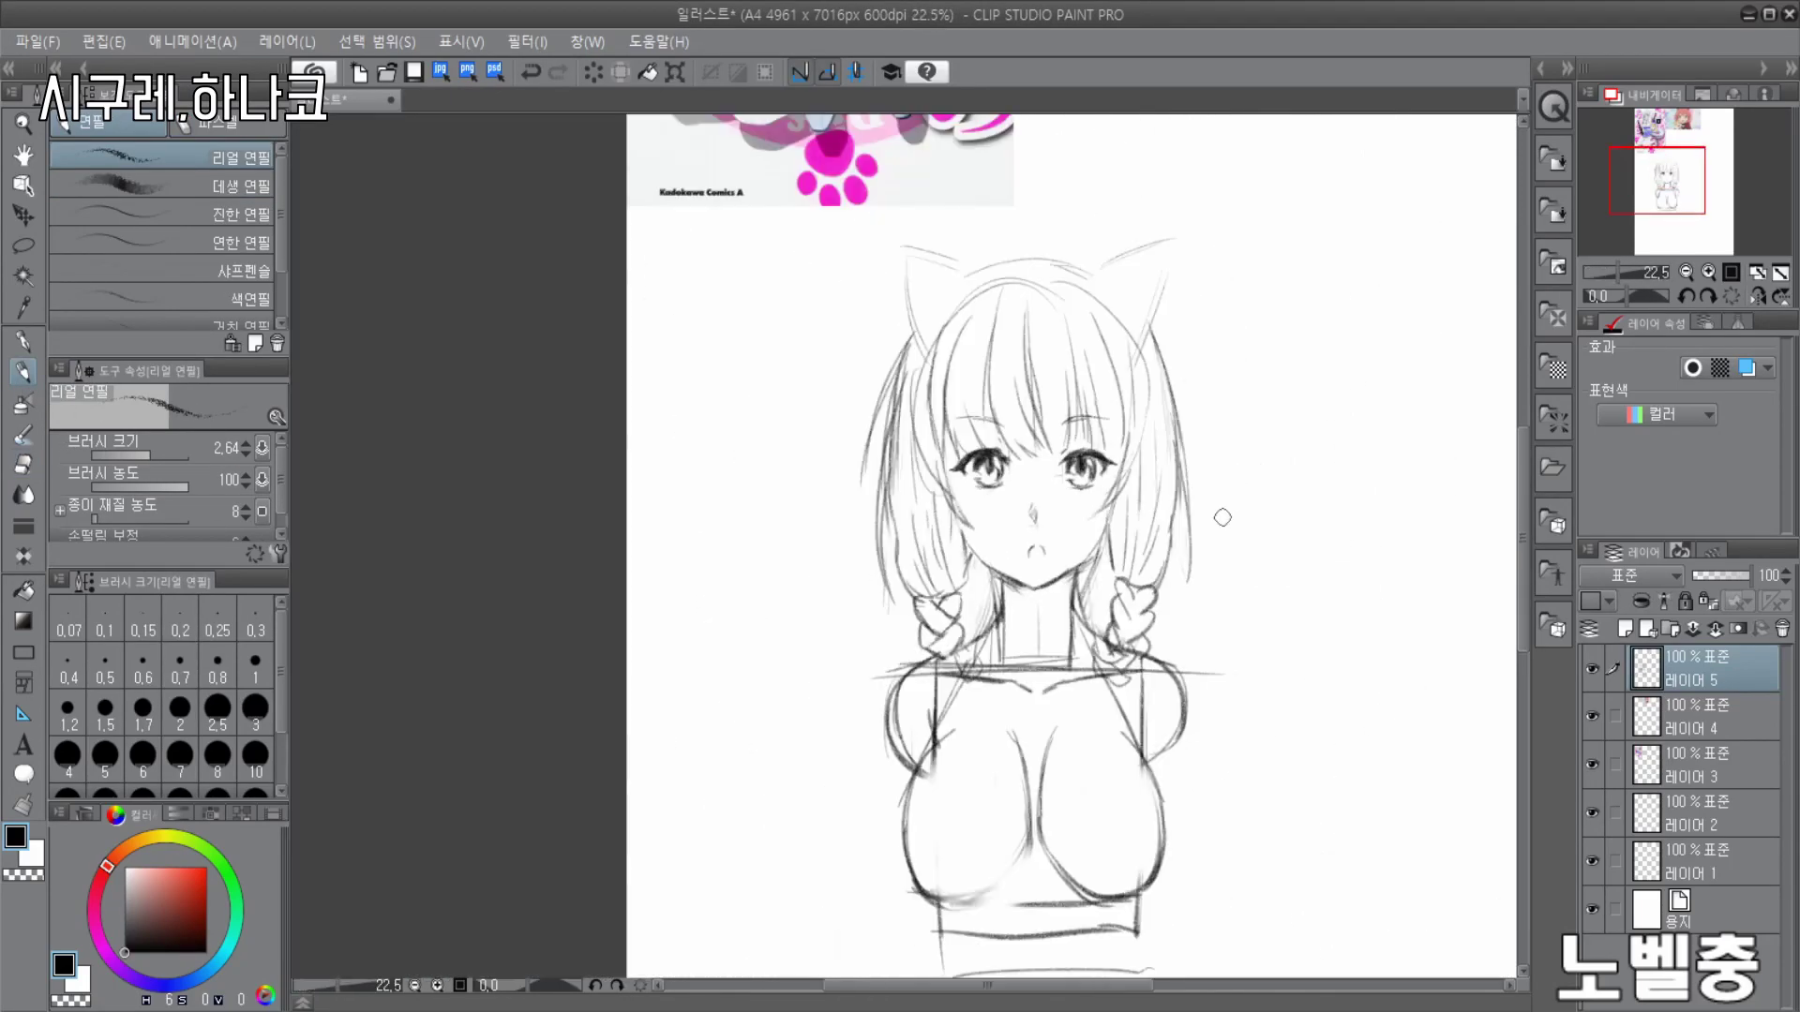
- Darken the face contour from the cheeks to the chin and strengthen the adjacent side hair strands
{"action": "scroll", "coordinate": [1087, 490], "scroll_direction": "up", "scroll_amount": 8}
{"action": "left_click_drag", "start_coordinate": [653, 511], "coordinate": [695, 642]}
{"action": "mouse_move", "coordinate": [656, 553]}
{"action": "left_mouse_down"}
{"action": "mouse_move", "coordinate": [747, 745]}
{"action": "mouse_move", "coordinate": [891, 827]}
{"action": "left_mouse_up"}
{"action": "left_click_drag", "start_coordinate": [727, 705], "coordinate": [881, 830]}
{"action": "left_click_drag", "start_coordinate": [1199, 563], "coordinate": [1138, 743]}
{"action": "scroll", "coordinate": [900, 193], "scroll_direction": "down", "scroll_amount": 4}
{"action": "left_click_drag", "start_coordinate": [1077, 265], "coordinate": [1195, 604]}
- Retrace the outlines of the cat ears with bold pencil lines, curving the inner edges toward the head
{"action": "left_click_drag", "start_coordinate": [756, 239], "coordinate": [777, 465]}
{"action": "key", "text": "ctrl+z"}
{"action": "mouse_move", "coordinate": [753, 231]}
{"action": "left_mouse_down"}
{"action": "mouse_move", "coordinate": [956, 308]}
{"action": "mouse_move", "coordinate": [936, 295]}
{"action": "left_mouse_up"}
{"action": "left_click_drag", "start_coordinate": [802, 245], "coordinate": [877, 378]}
{"action": "left_click_drag", "start_coordinate": [1161, 281], "coordinate": [1320, 281]}
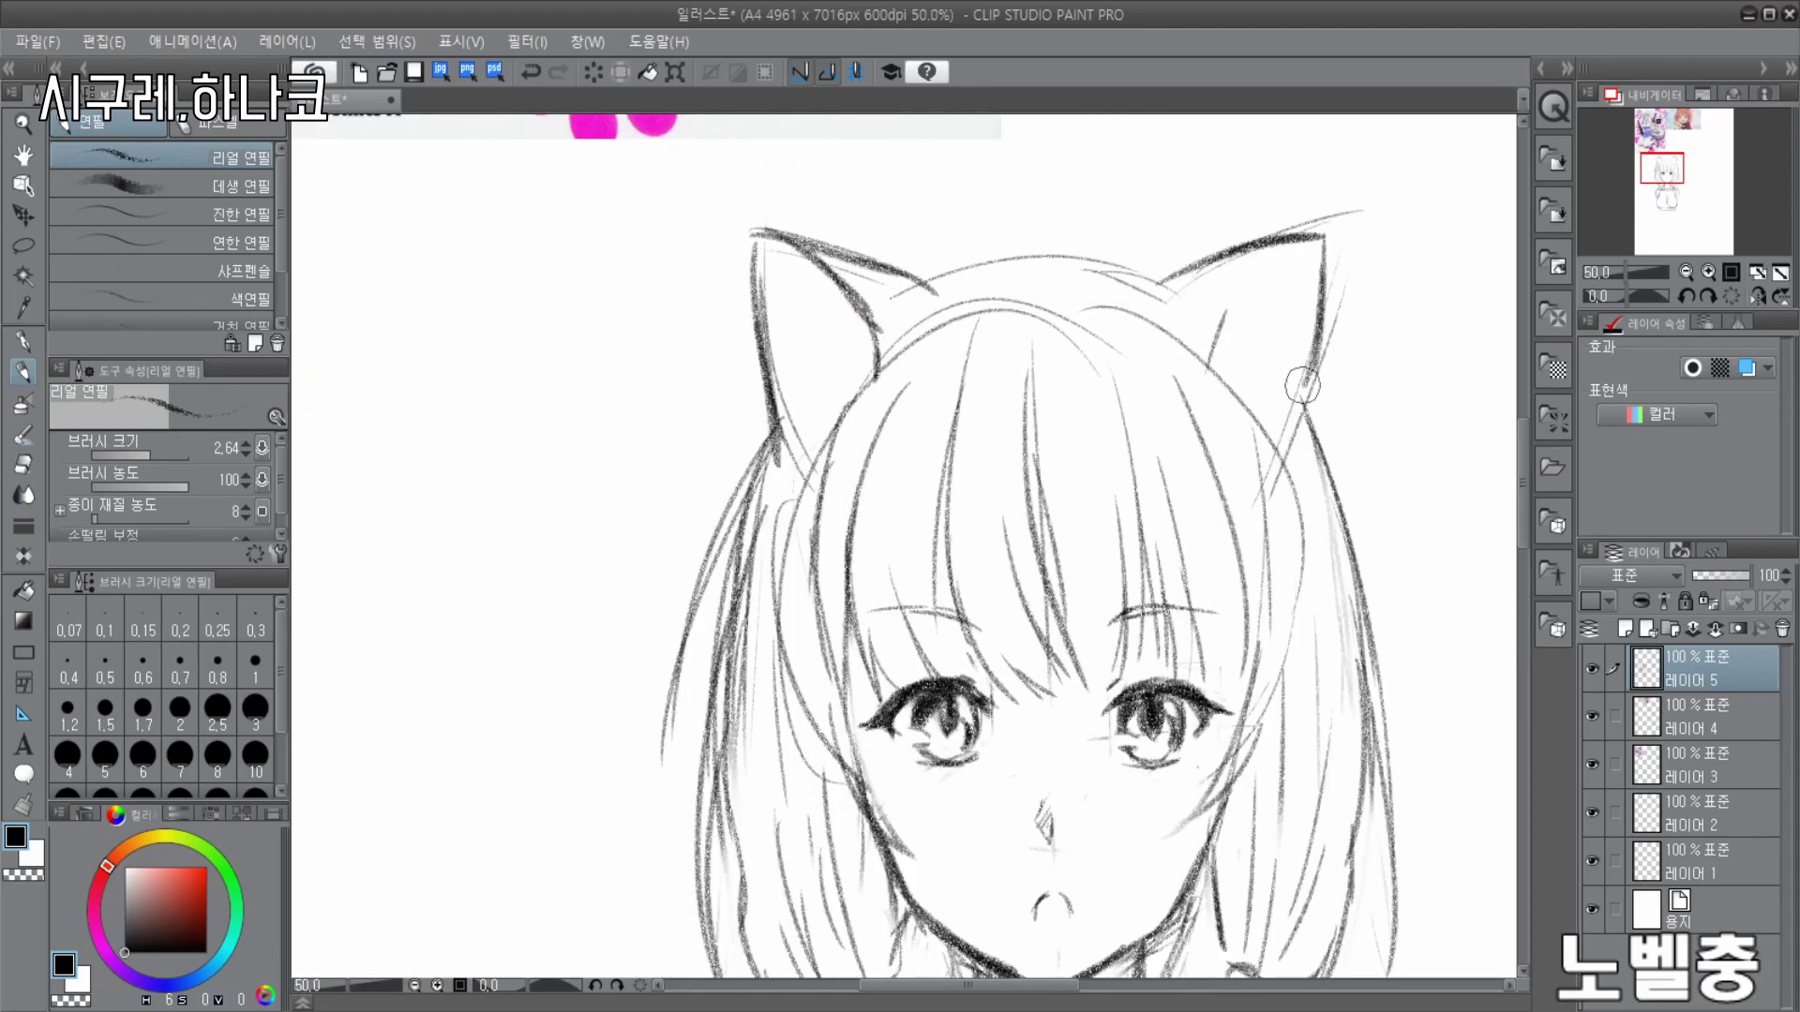
{"action": "left_click_drag", "start_coordinate": [1302, 382], "coordinate": [1290, 405]}
{"action": "left_click_drag", "start_coordinate": [1336, 263], "coordinate": [1209, 341]}
- Mirror the canvas view, undo the last ear strokes and redraw the remaining cat ear to match the other
{"action": "scroll", "coordinate": [1125, 375], "scroll_direction": "down", "scroll_amount": 4}
{"action": "key", "text": "h"}
{"action": "key", "text": "ctrl+z"}
{"action": "key", "text": "ctrl+z"}
{"action": "key", "text": "ctrl+z"}
{"action": "scroll", "coordinate": [779, 398], "scroll_direction": "up", "scroll_amount": 4}
{"action": "left_click_drag", "start_coordinate": [671, 289], "coordinate": [703, 495]}
{"action": "left_click_drag", "start_coordinate": [674, 286], "coordinate": [821, 347]}
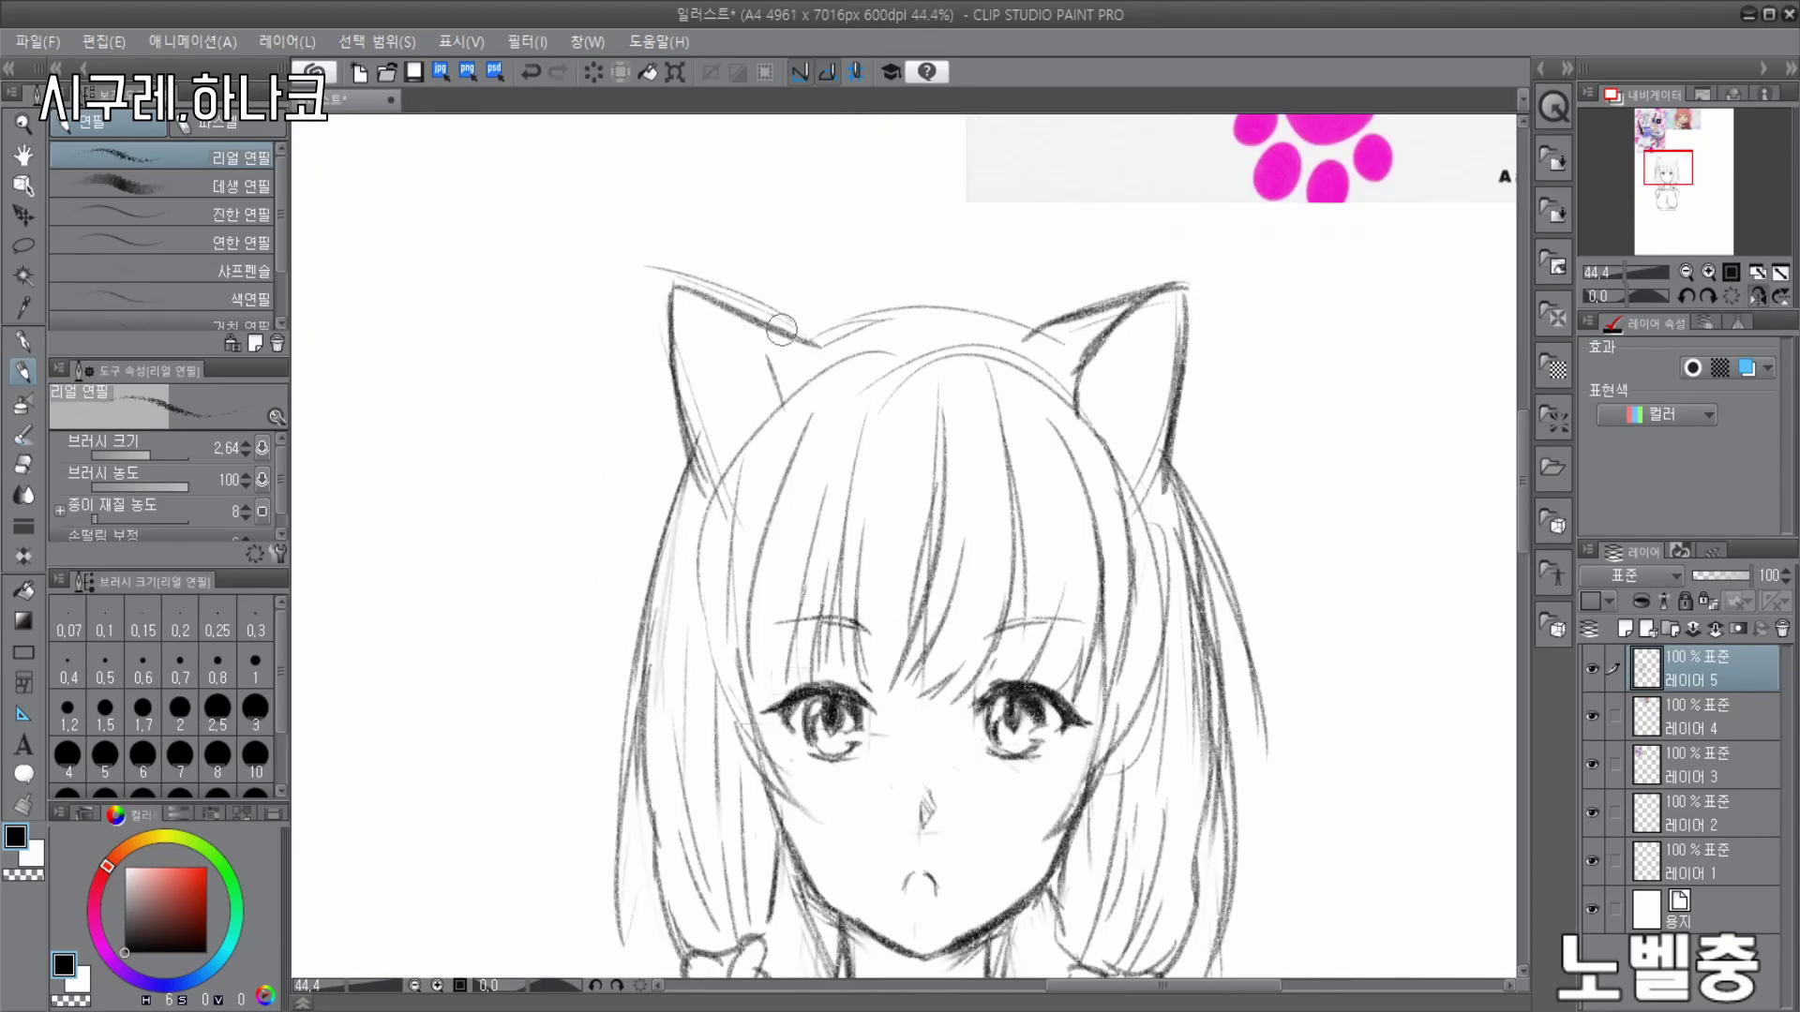
{"action": "key", "text": "ctrl+z"}
{"action": "left_click_drag", "start_coordinate": [695, 464], "coordinate": [681, 287]}
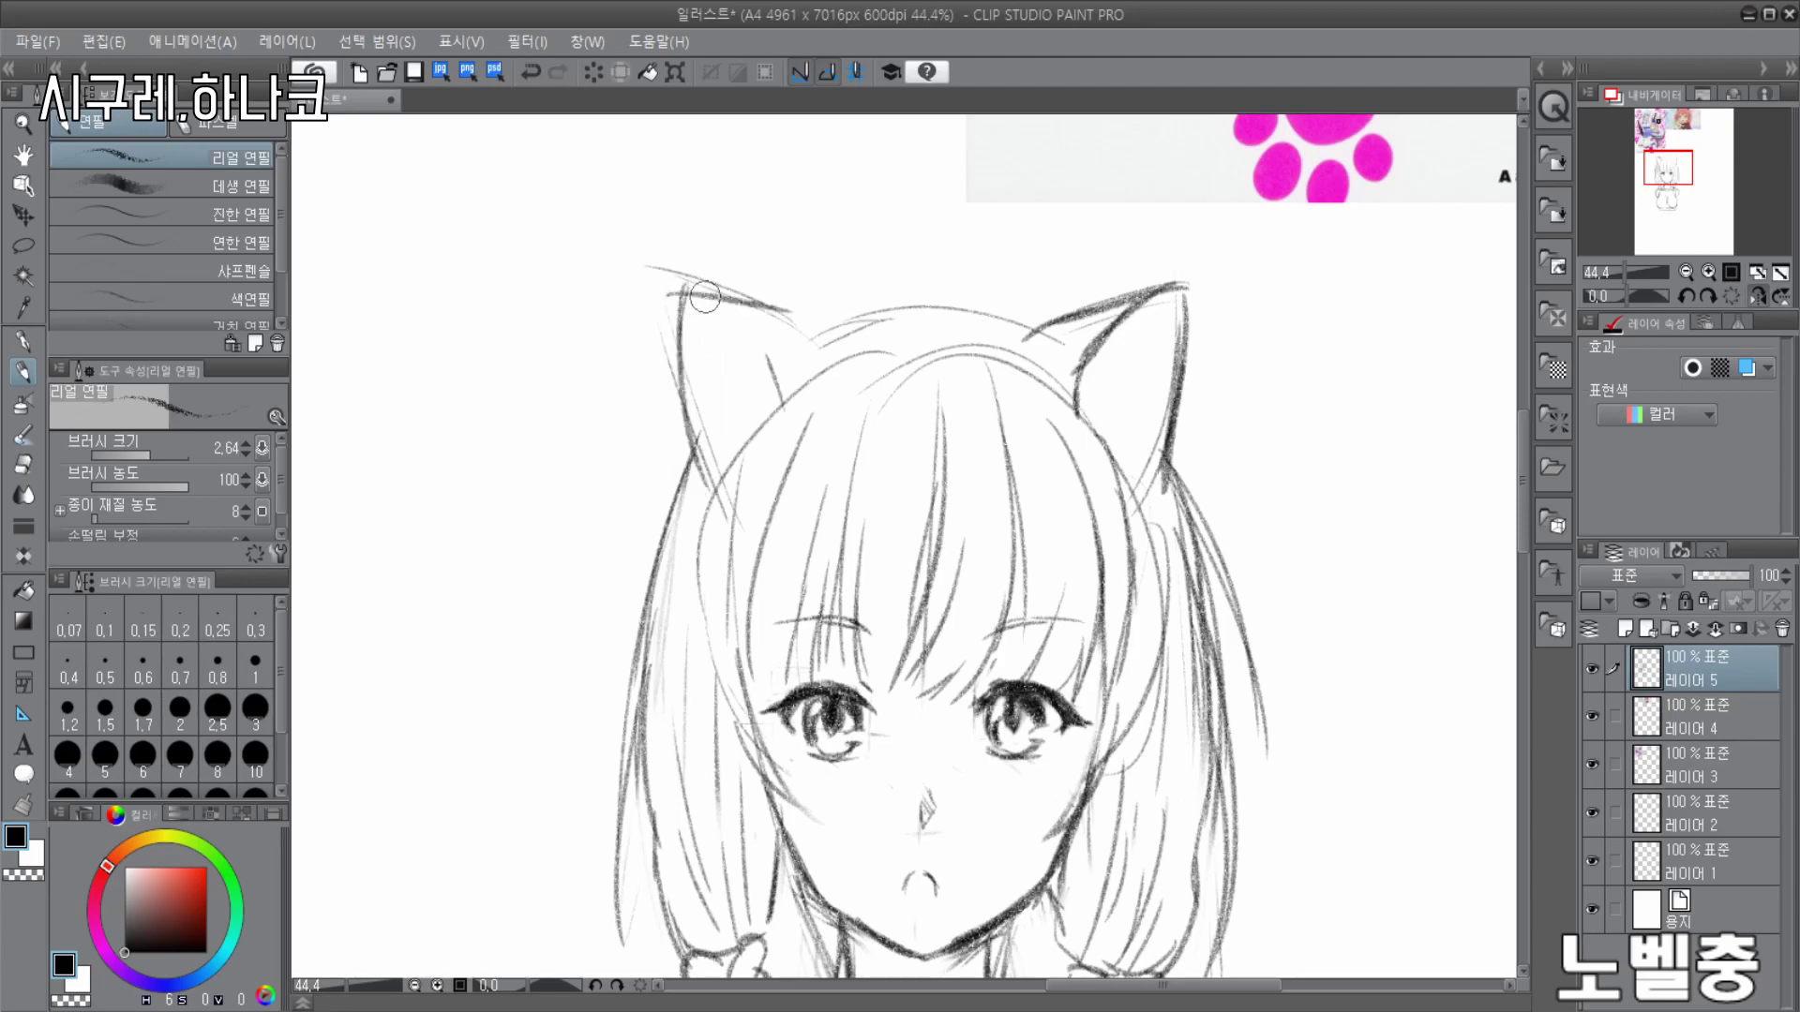
{"action": "scroll", "coordinate": [656, 243], "scroll_direction": "up", "scroll_amount": 2}
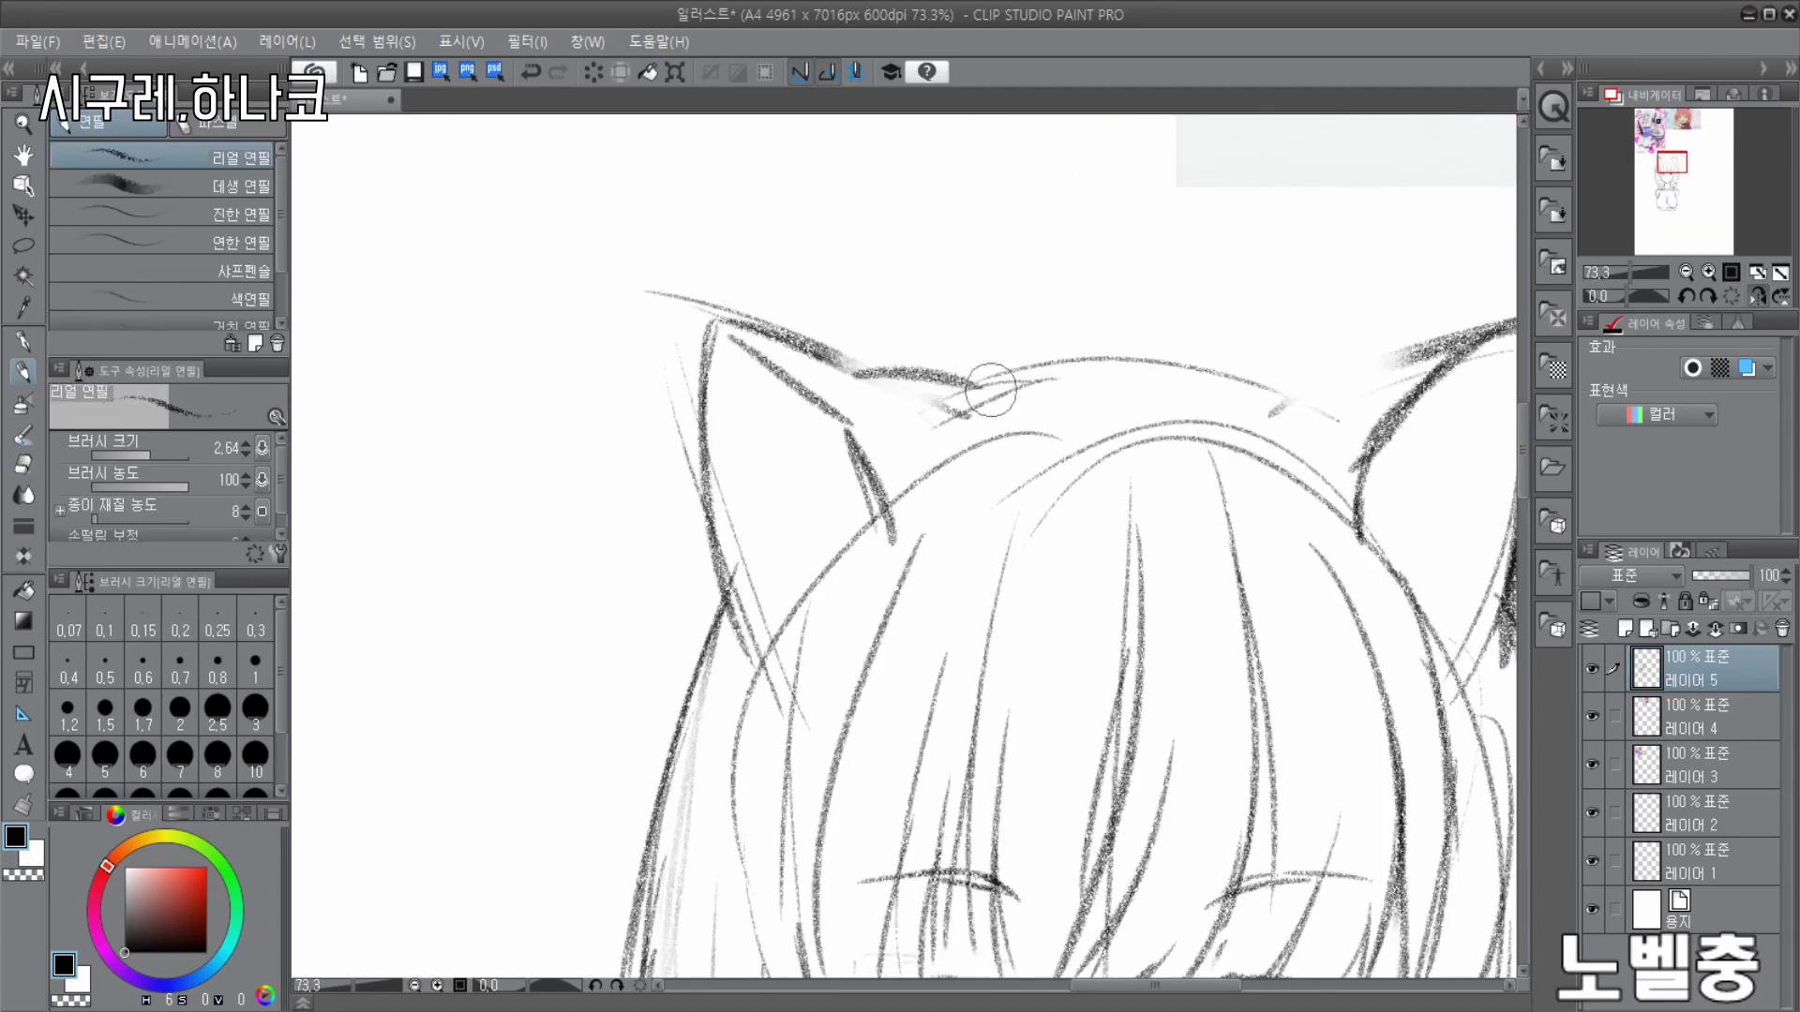
- Erase the leftover construction lines along both sides of the face beside the eyes
{"action": "scroll", "coordinate": [1311, 410], "scroll_direction": "down", "scroll_amount": 2}
{"action": "key", "text": "e"}
{"action": "left_click_drag", "start_coordinate": [568, 514], "coordinate": [568, 756]}
{"action": "left_click_drag", "start_coordinate": [1052, 497], "coordinate": [1048, 806]}
{"action": "scroll", "coordinate": [1045, 656], "scroll_direction": "up", "scroll_amount": 1}
{"action": "left_click_drag", "start_coordinate": [485, 525], "coordinate": [593, 688]}
{"action": "left_click_drag", "start_coordinate": [1036, 514], "coordinate": [993, 707]}
- Draw hair strands beside the face and long straight strands running down past the braids to the shoulders
{"action": "key", "text": "p"}
{"action": "left_click_drag", "start_coordinate": [434, 348], "coordinate": [483, 639]}
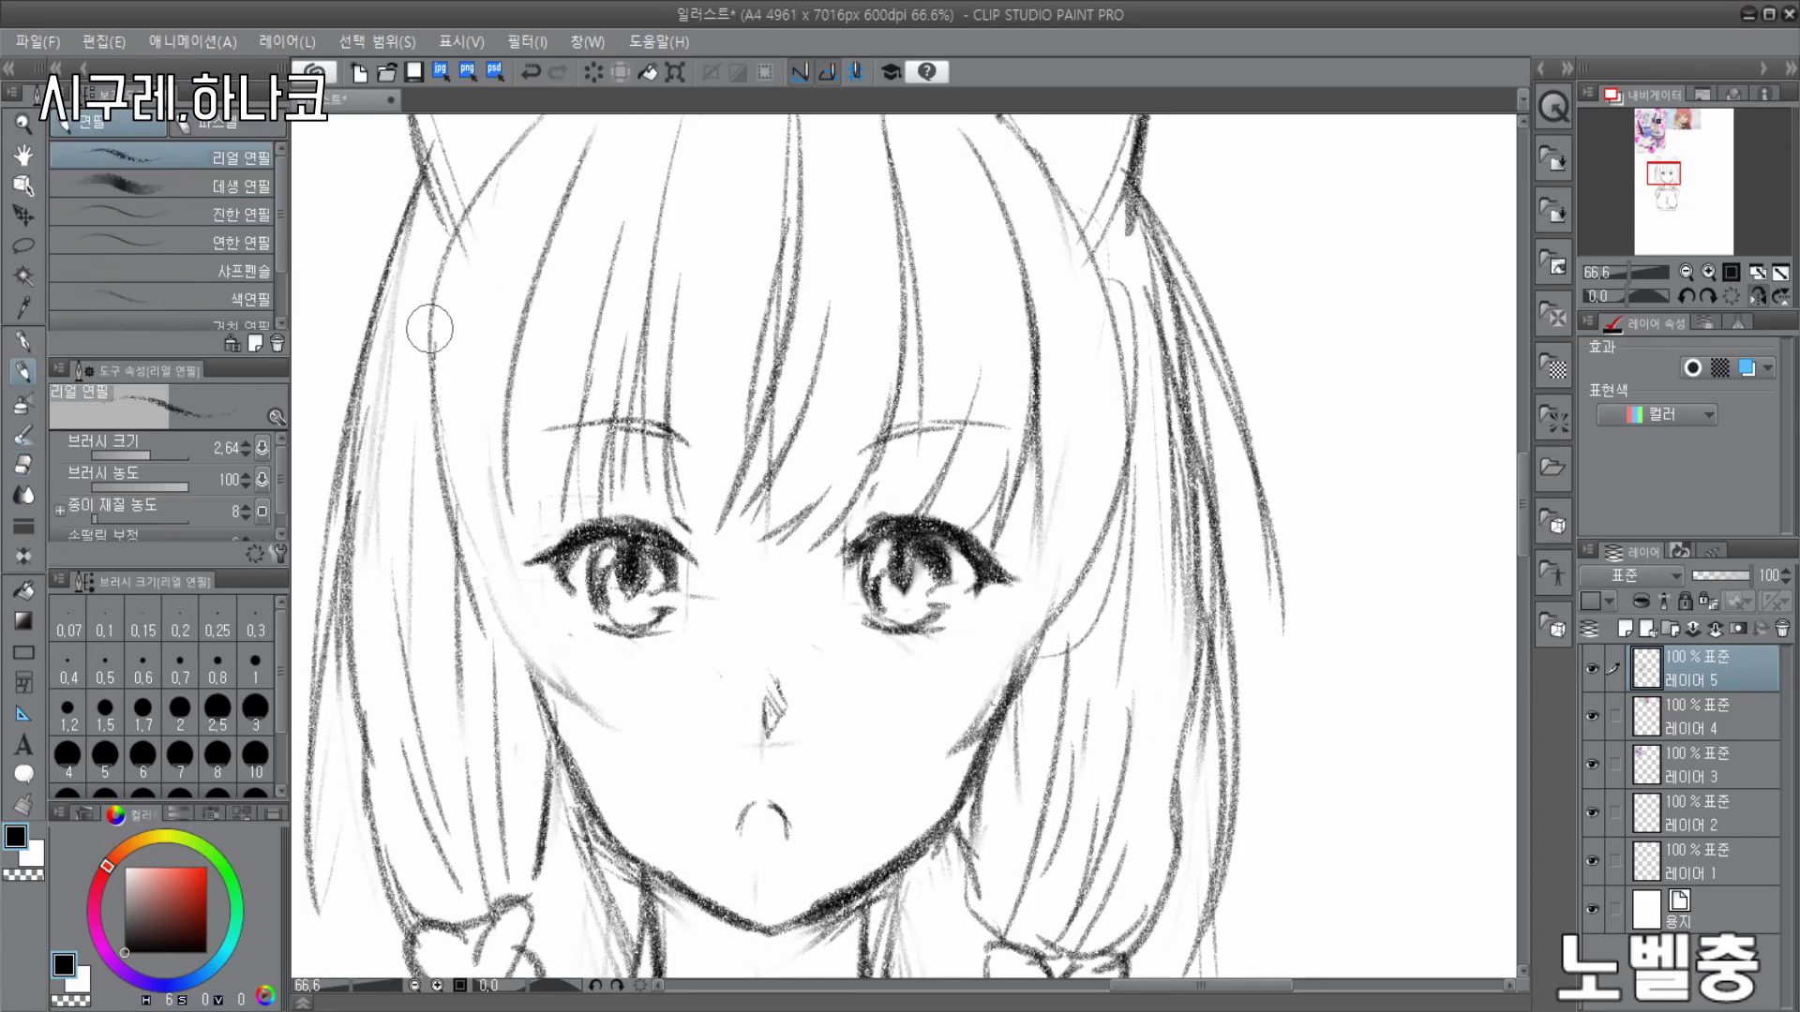
{"action": "scroll", "coordinate": [983, 660], "scroll_direction": "down", "scroll_amount": 1}
{"action": "mouse_move", "coordinate": [596, 483]}
{"action": "left_mouse_down"}
{"action": "mouse_move", "coordinate": [565, 902]}
{"action": "mouse_move", "coordinate": [589, 851]}
{"action": "left_mouse_up"}
{"action": "key", "text": "ctrl+z"}
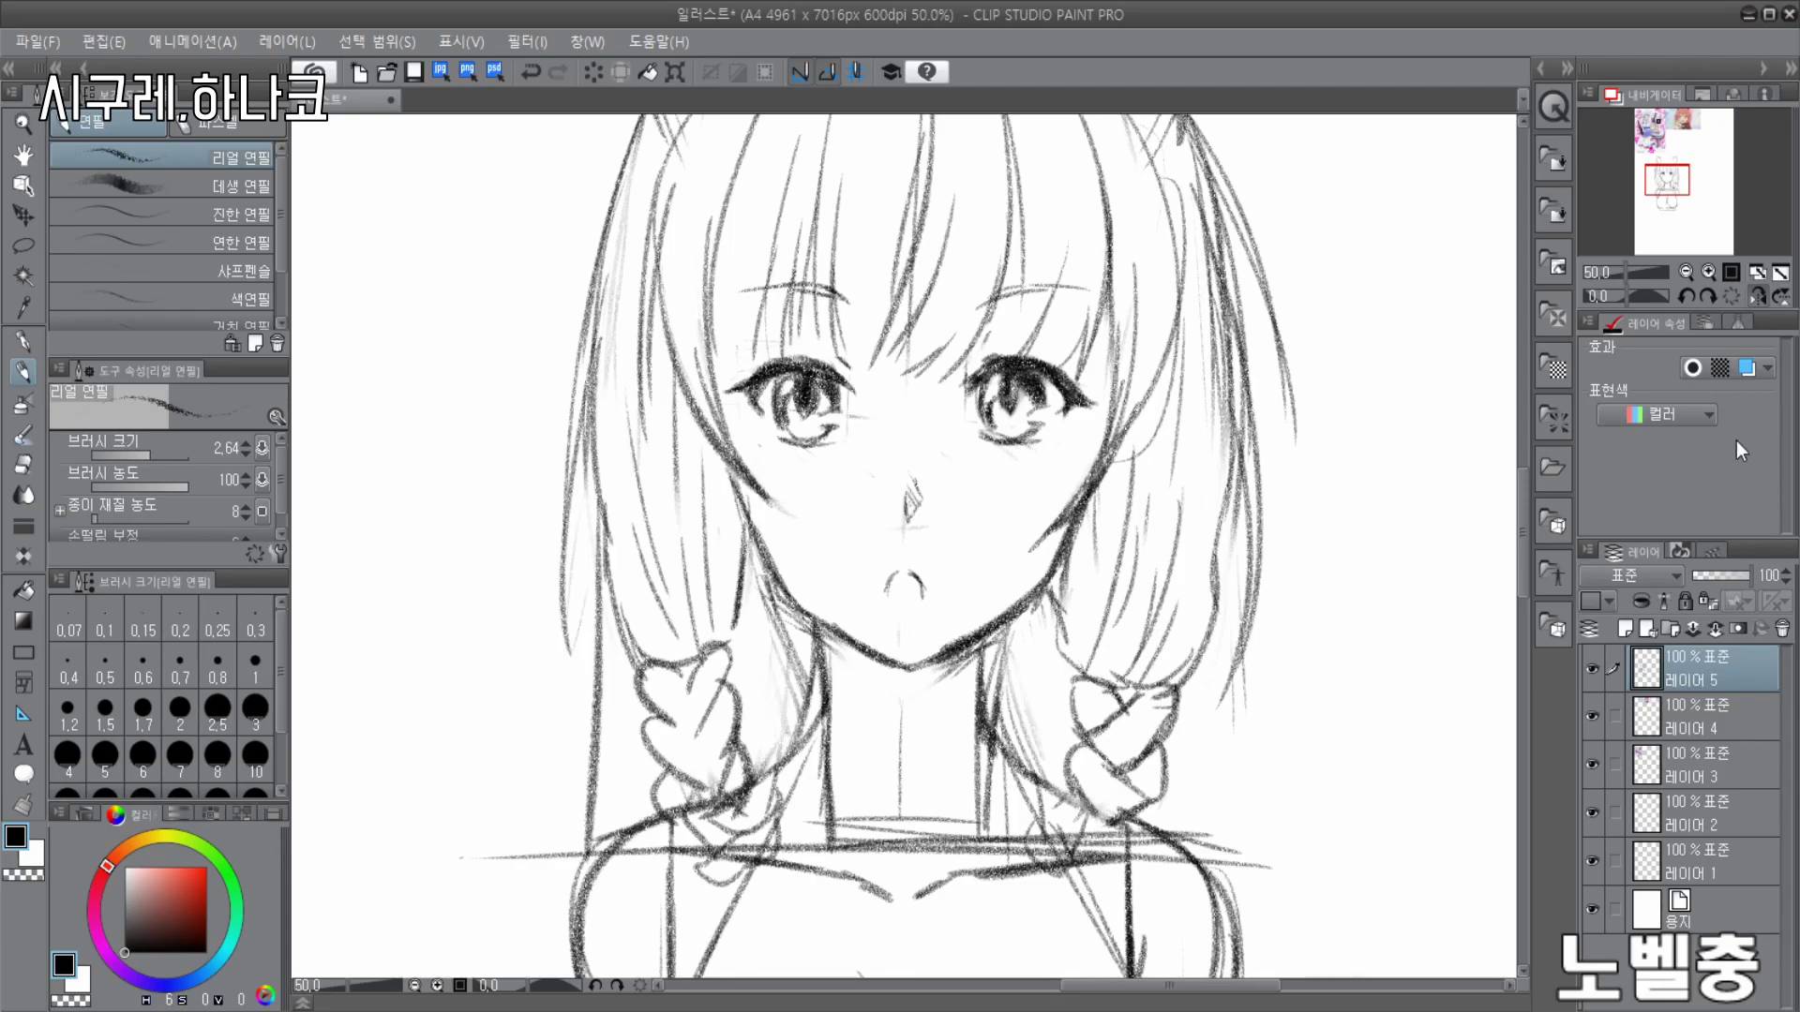
{"action": "scroll", "coordinate": [1035, 478], "scroll_direction": "down", "scroll_amount": 1}
{"action": "key", "text": "ctrl+z"}
{"action": "key", "text": "ctrl+z"}
{"action": "left_click_drag", "start_coordinate": [750, 615], "coordinate": [746, 754]}
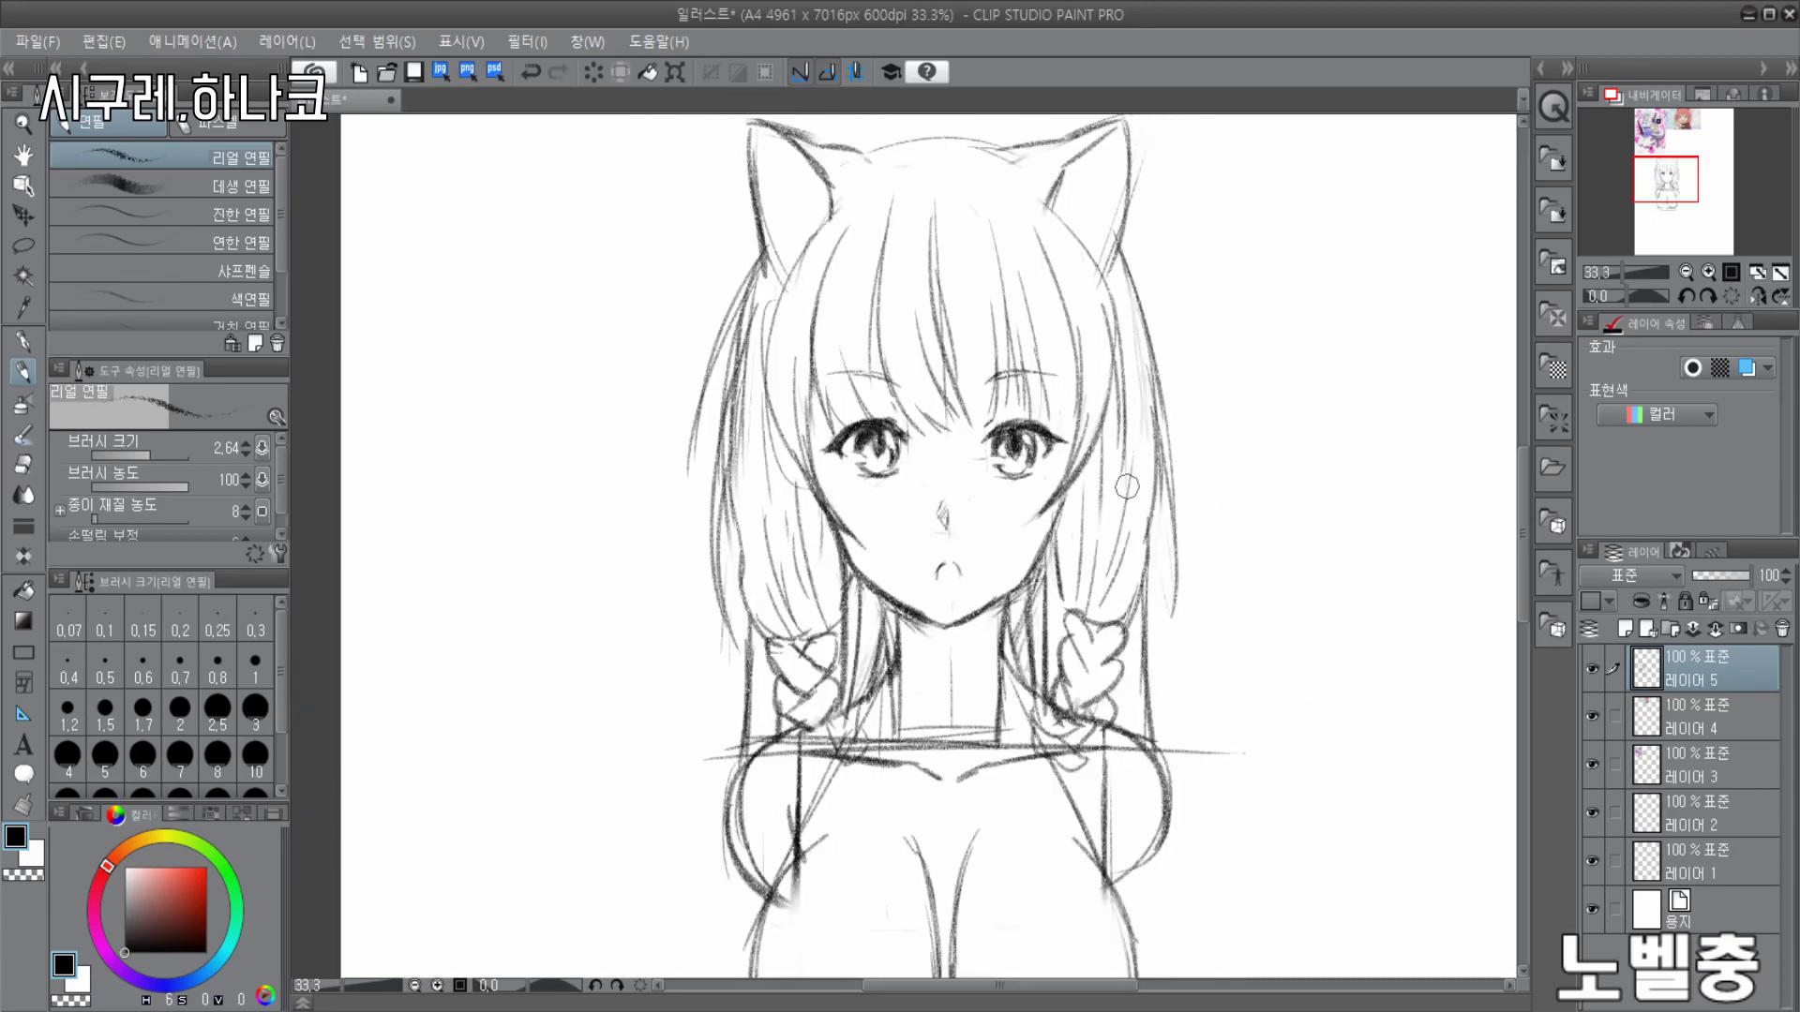
- Hatch short fur strokes along the inner edges of both cat ears
{"action": "scroll", "coordinate": [434, 579], "scroll_direction": "down", "scroll_amount": 4}
{"action": "scroll", "coordinate": [750, 619], "scroll_direction": "up", "scroll_amount": 5}
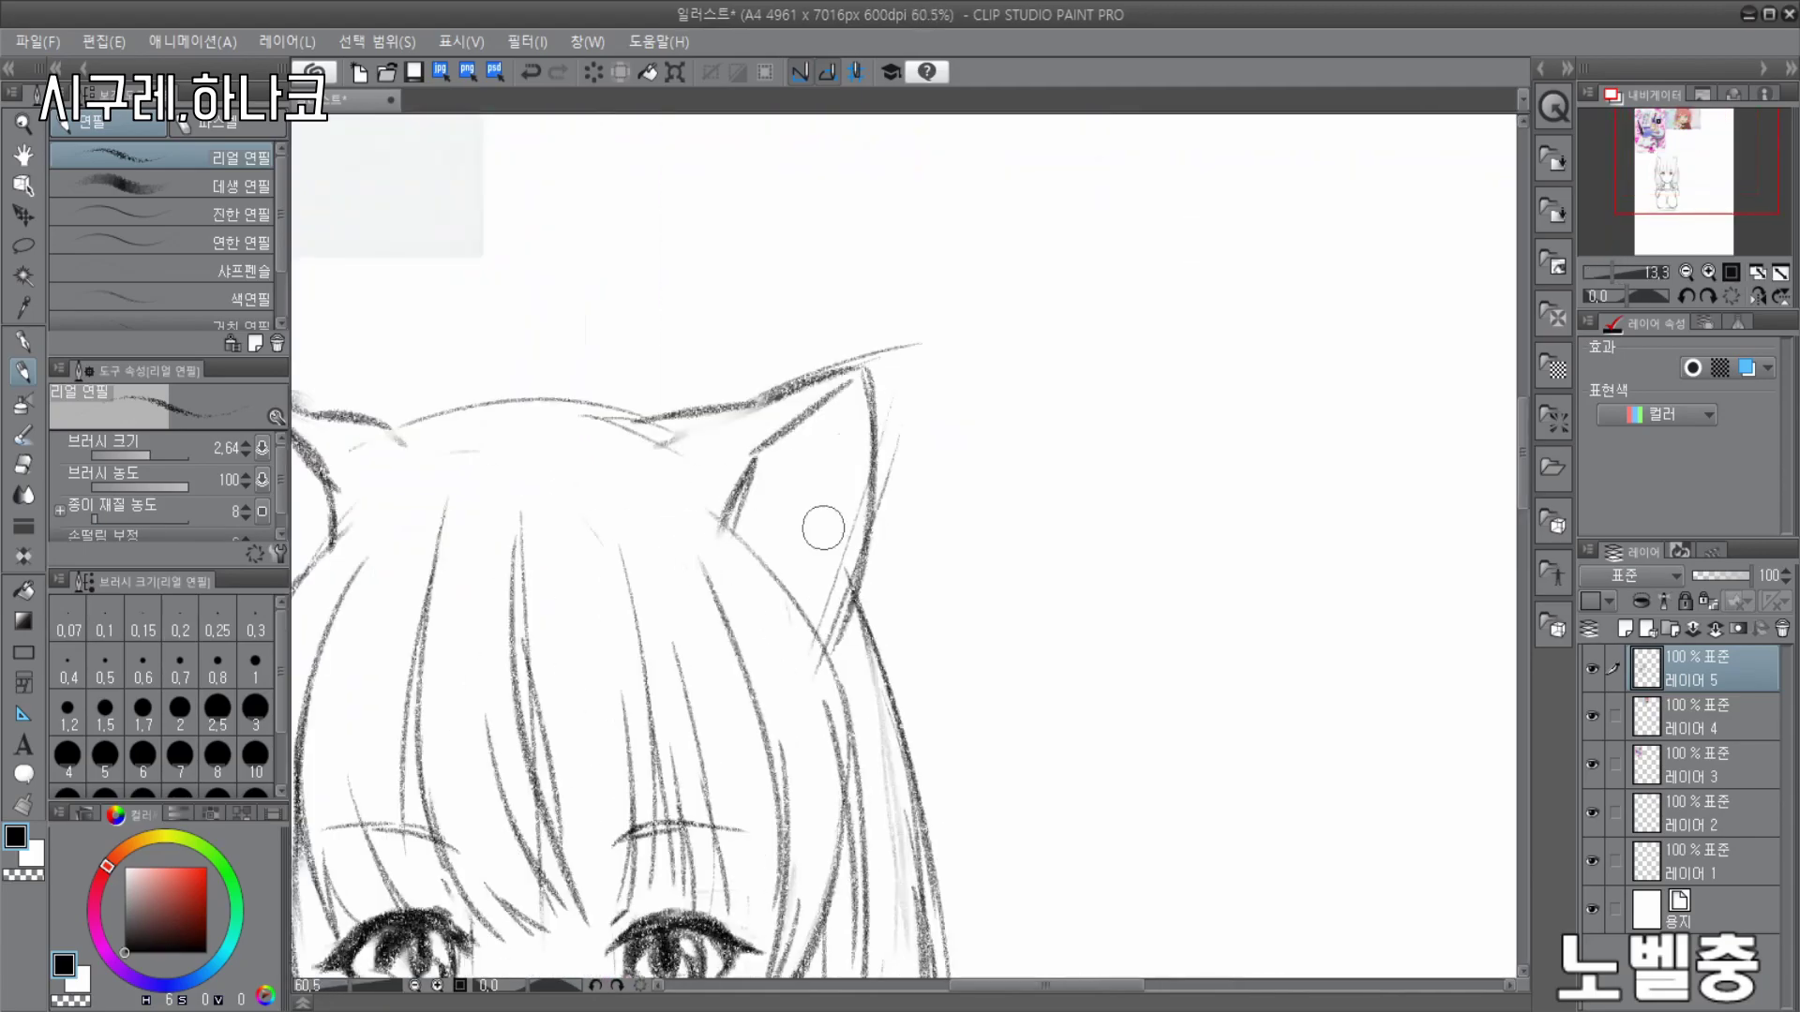
{"action": "scroll", "coordinate": [839, 530], "scroll_direction": "down", "scroll_amount": 3}
{"action": "scroll", "coordinate": [1085, 353], "scroll_direction": "up", "scroll_amount": 3}
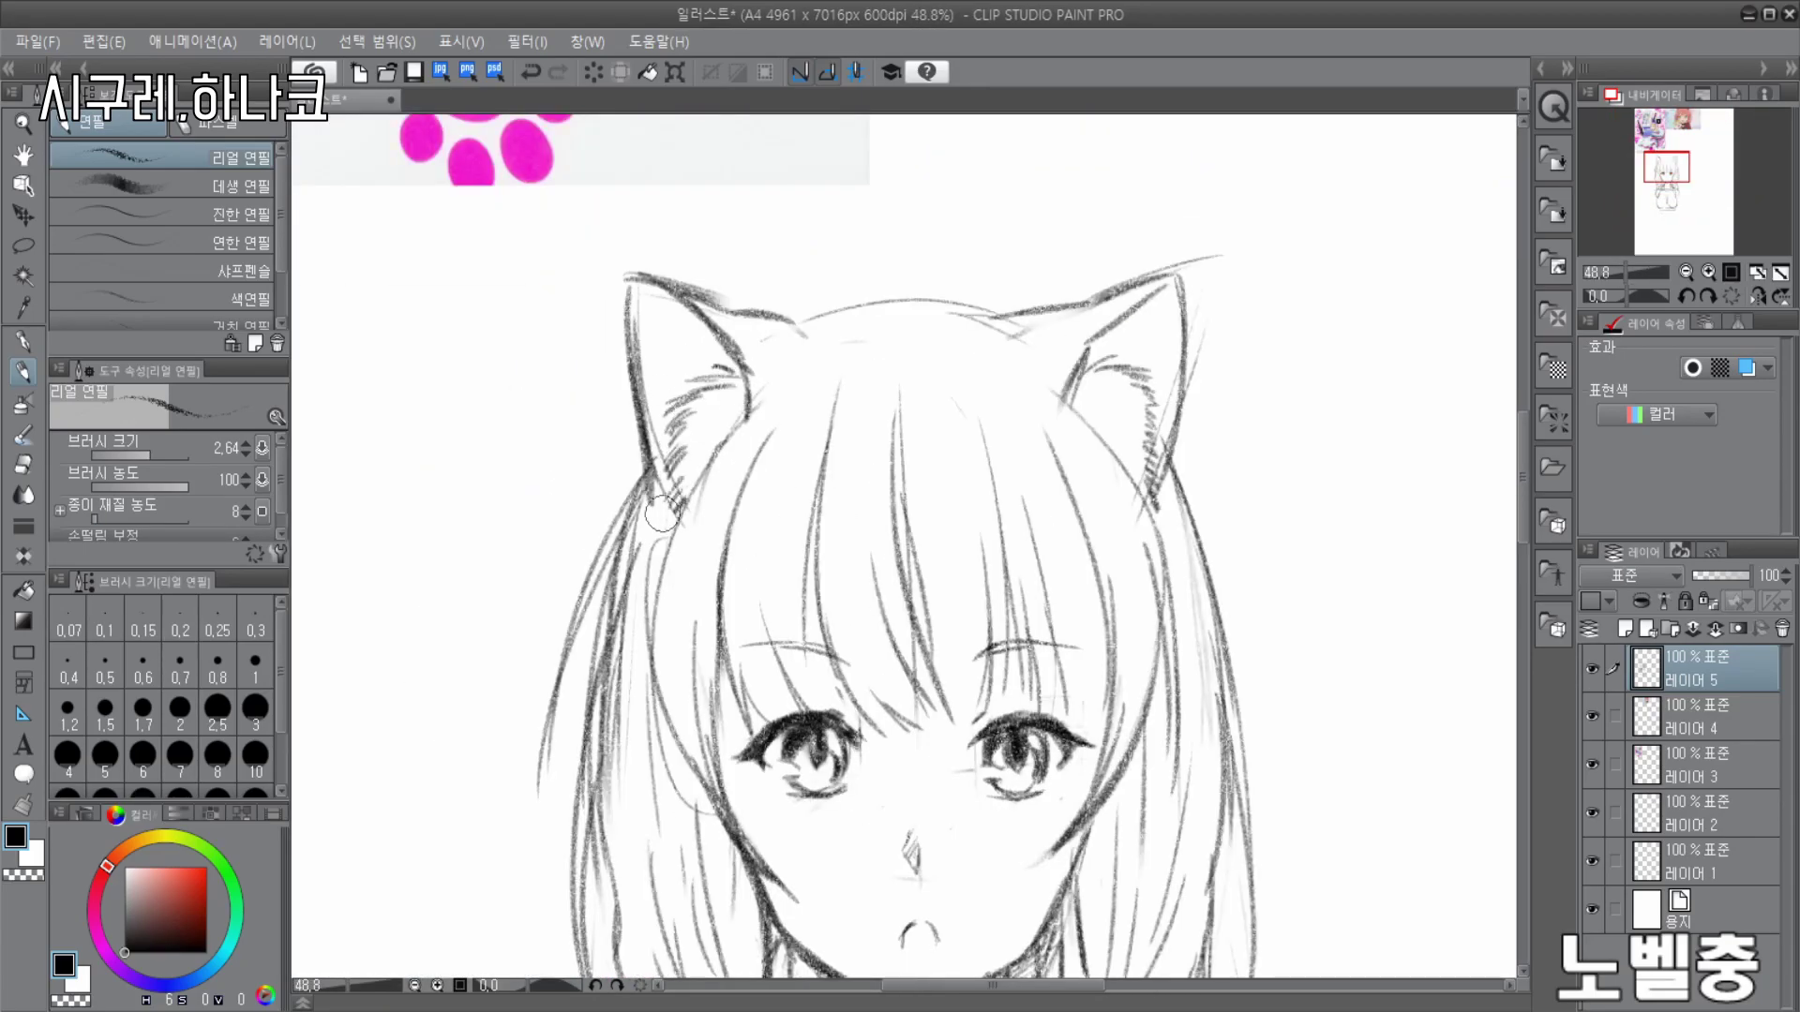
{"action": "scroll", "coordinate": [964, 354], "scroll_direction": "down", "scroll_amount": 3}
{"action": "scroll", "coordinate": [969, 683], "scroll_direction": "up", "scroll_amount": 4}
- Fill the narrow gaps between the central bang strands with dark pencil shading
{"action": "key", "text": "e"}
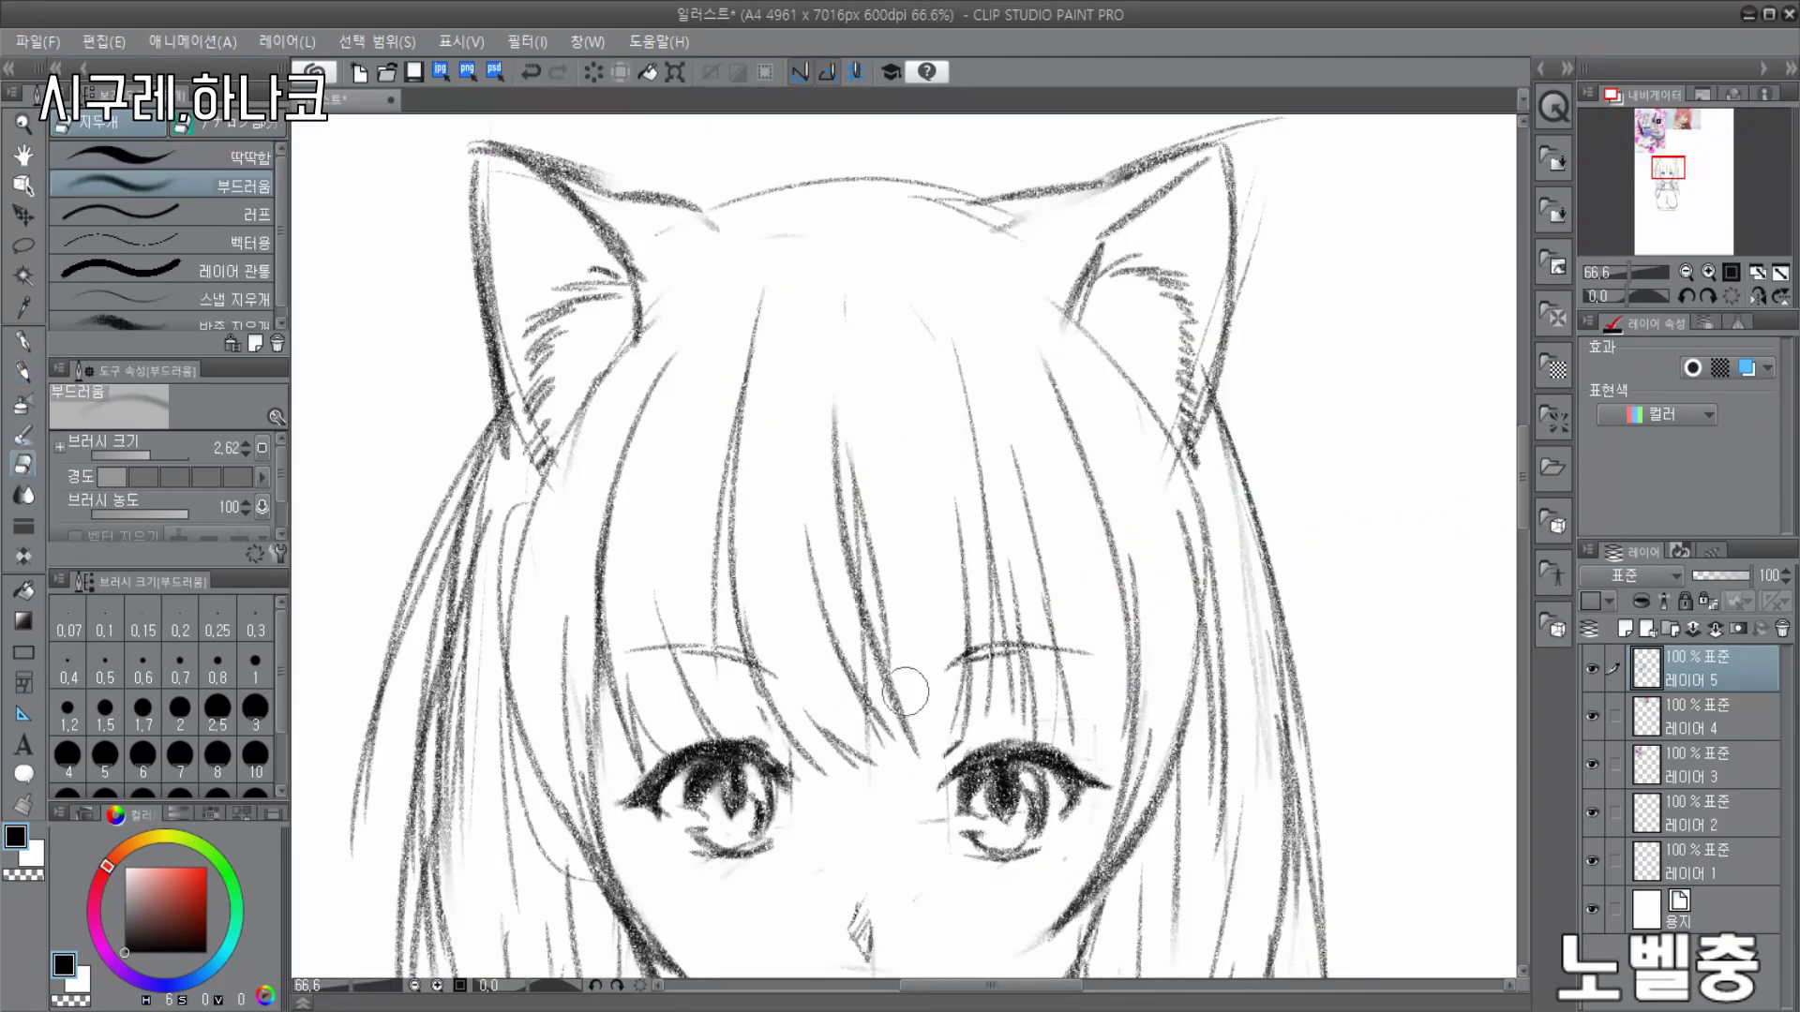
{"action": "key", "text": "p"}
{"action": "scroll", "coordinate": [631, 402], "scroll_direction": "up", "scroll_amount": 3}
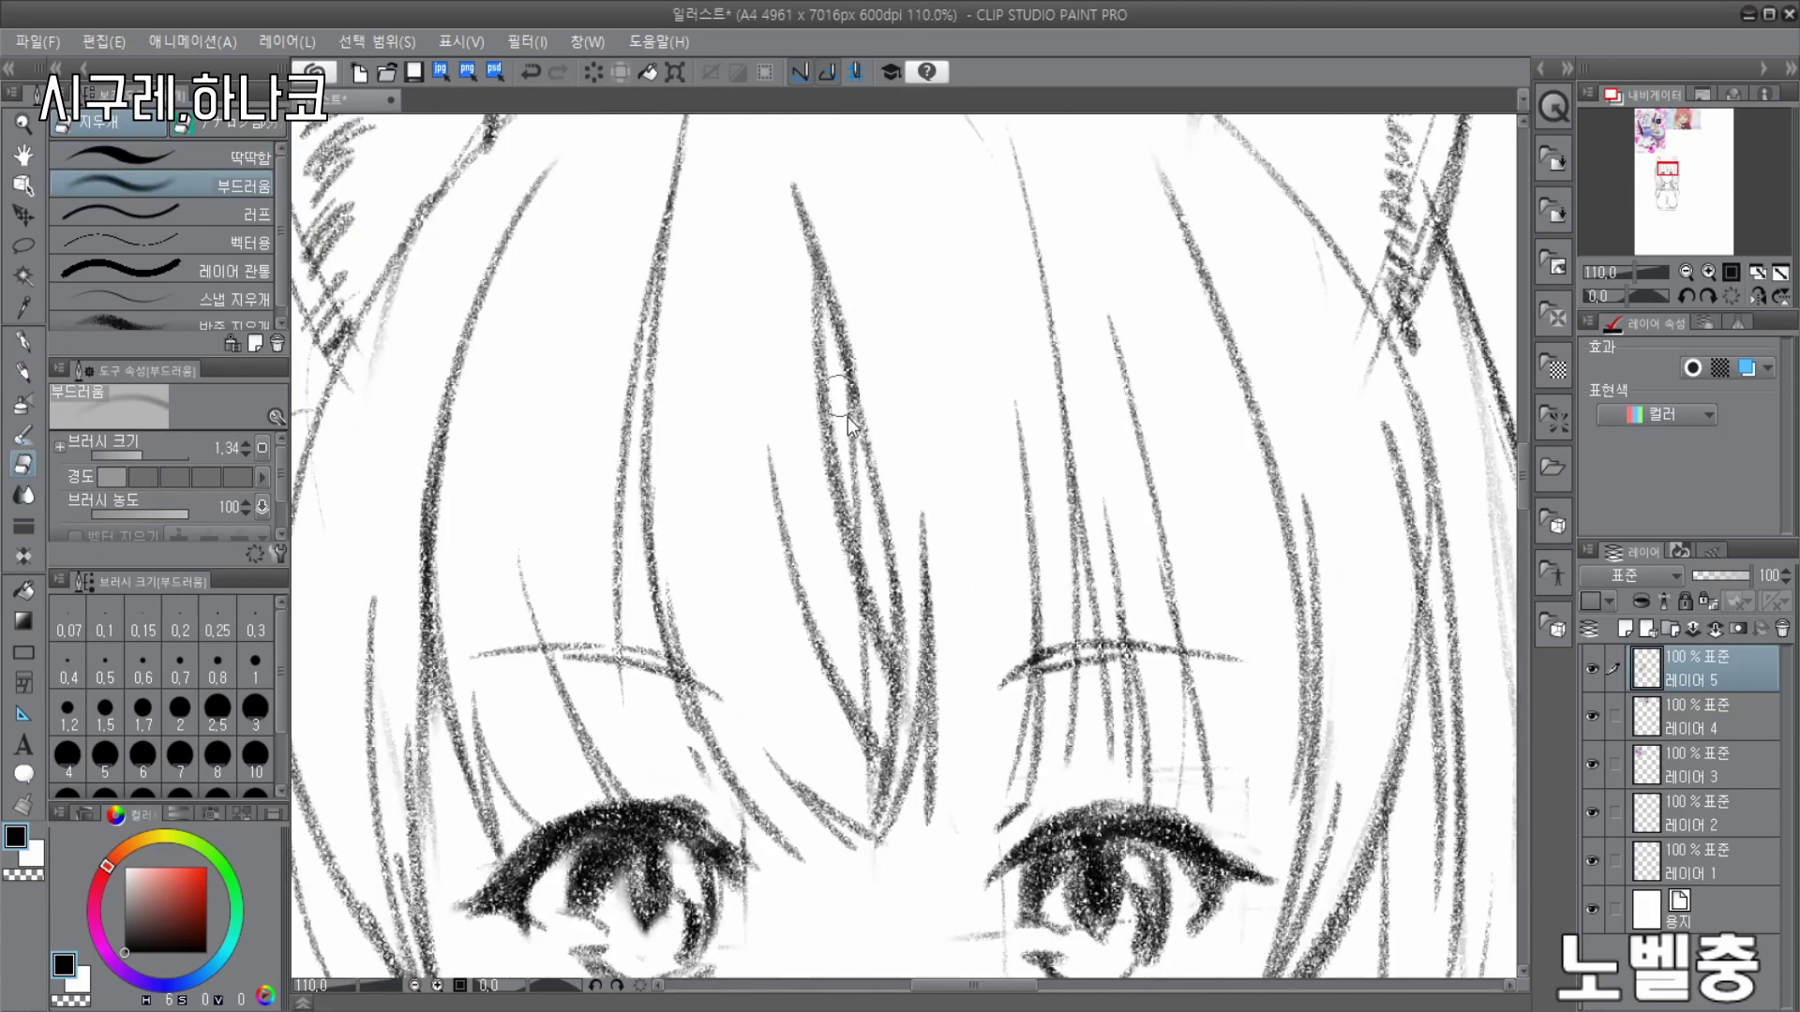
{"action": "left_click_drag", "start_coordinate": [814, 272], "coordinate": [855, 534]}
{"action": "left_click_drag", "start_coordinate": [664, 245], "coordinate": [638, 497]}
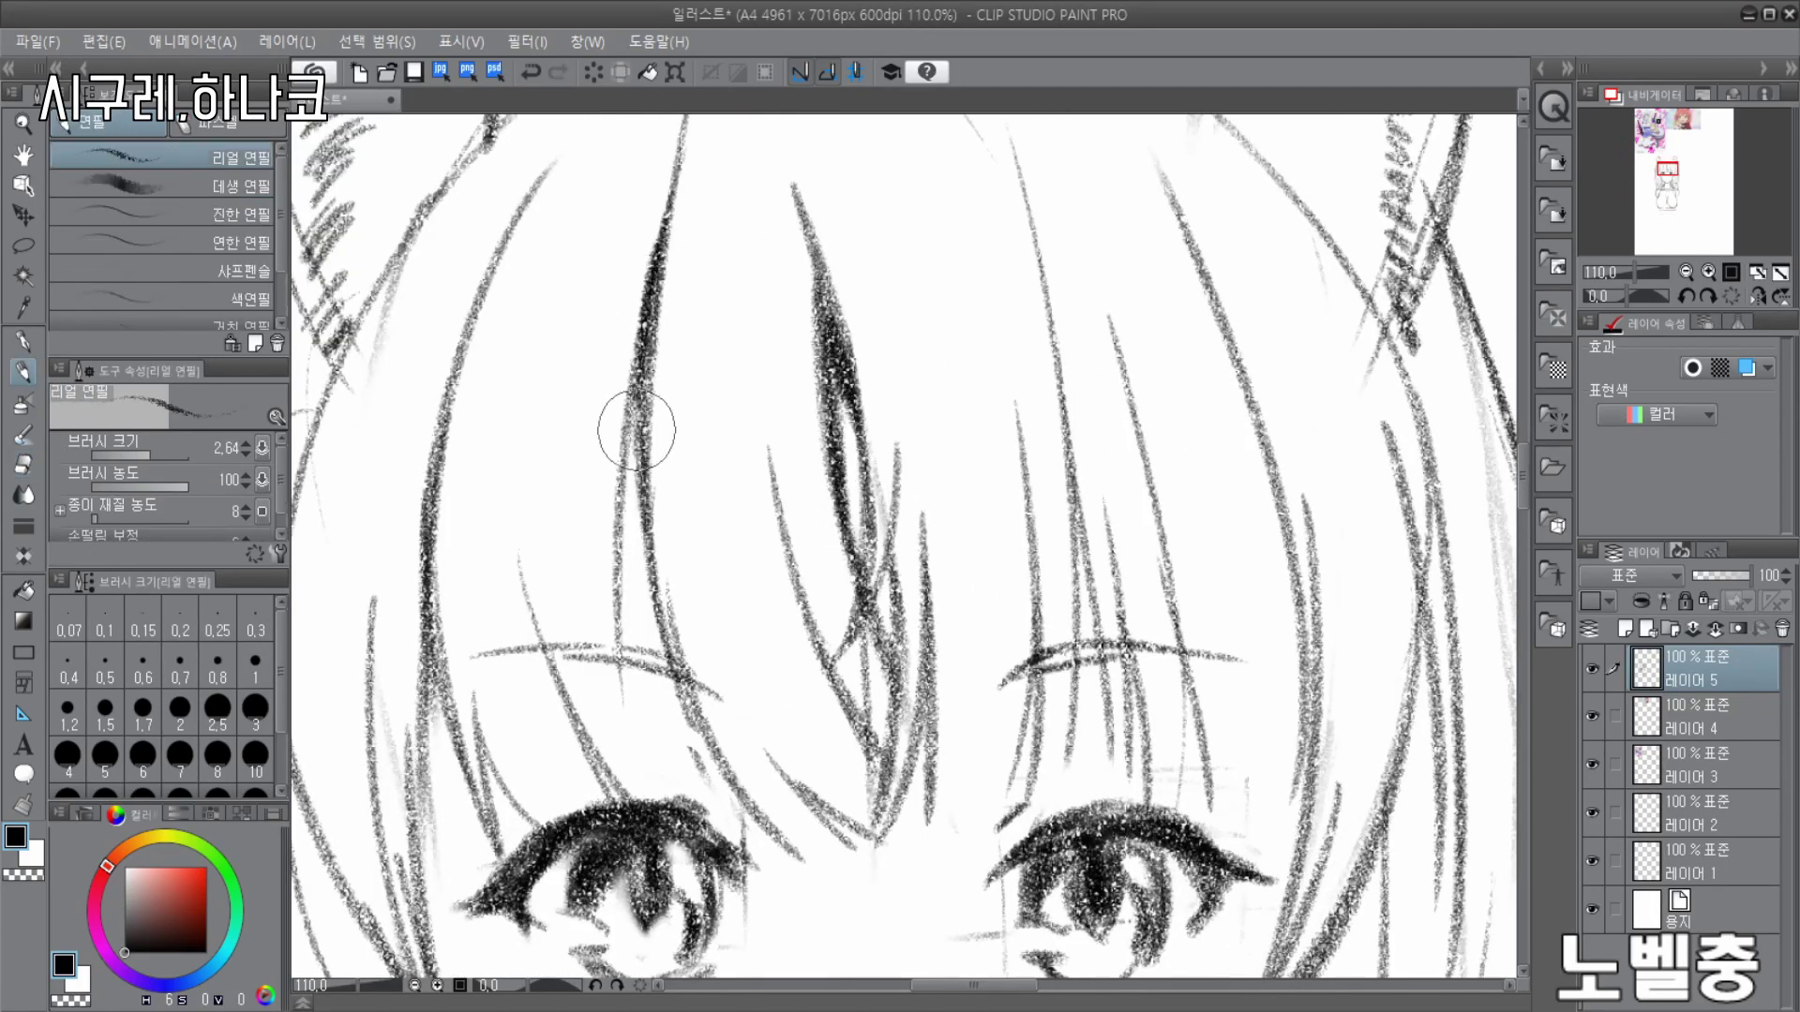
{"action": "left_click_drag", "start_coordinate": [641, 385], "coordinate": [656, 563]}
{"action": "scroll", "coordinate": [1050, 373], "scroll_direction": "down", "scroll_amount": 6}
{"action": "scroll", "coordinate": [1108, 600], "scroll_direction": "up", "scroll_amount": 2}
{"action": "scroll", "coordinate": [997, 432], "scroll_direction": "up", "scroll_amount": 3}
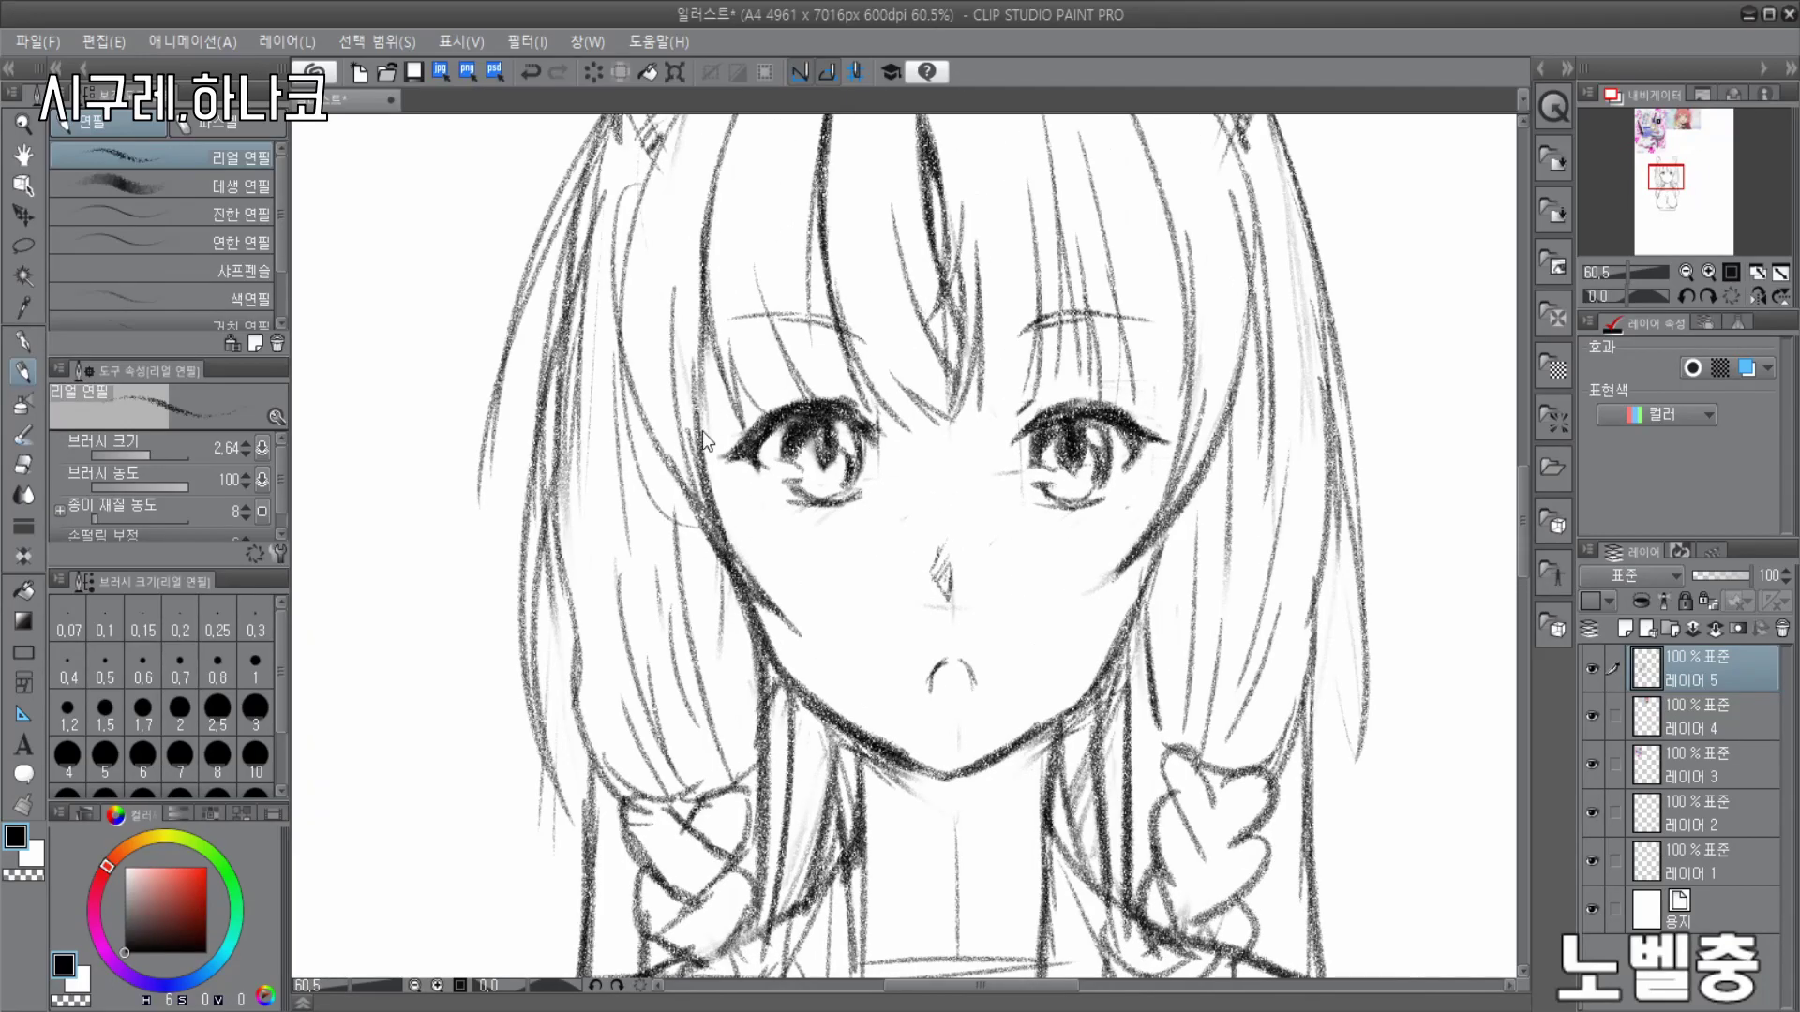
- Fade the chest contours with the eraser and redraw them with higher lower edges
{"action": "scroll", "coordinate": [1172, 413], "scroll_direction": "down", "scroll_amount": 4}
{"action": "scroll", "coordinate": [1013, 578], "scroll_direction": "up", "scroll_amount": 3}
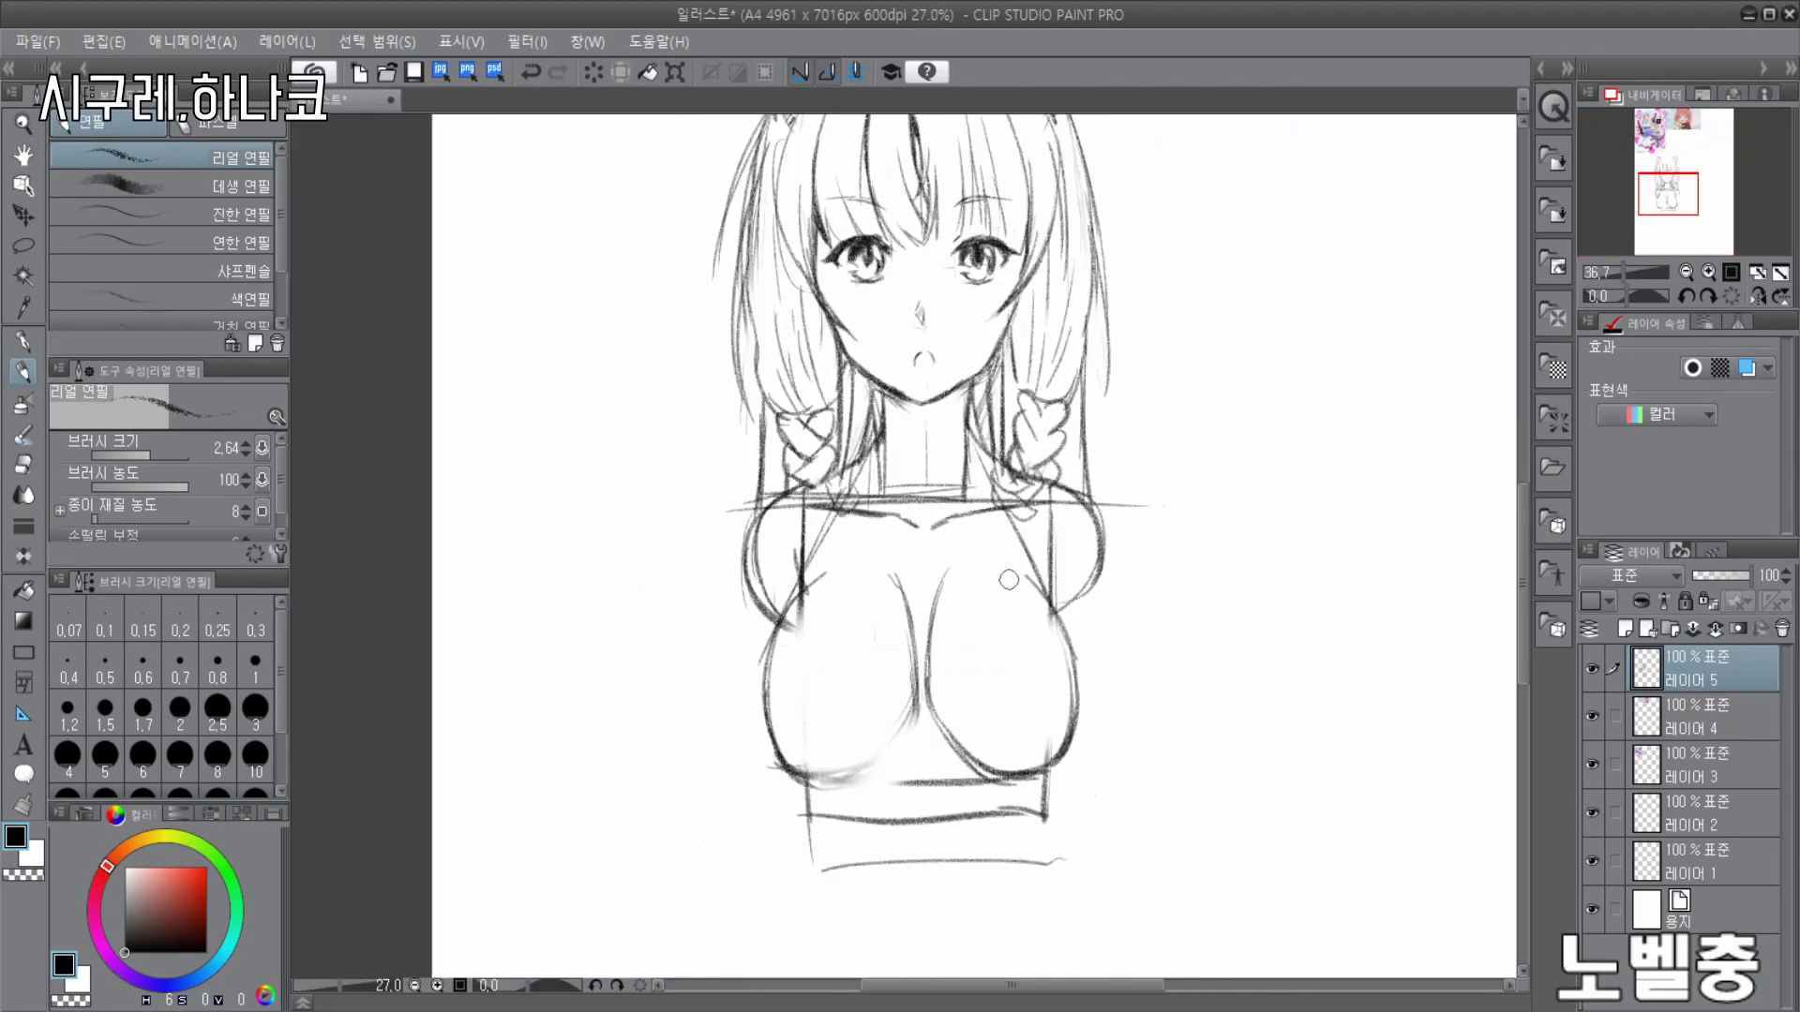
{"action": "left_click", "coordinate": [23, 465]}
{"action": "left_click_drag", "start_coordinate": [721, 750], "coordinate": [1006, 715]}
{"action": "key", "text": "p"}
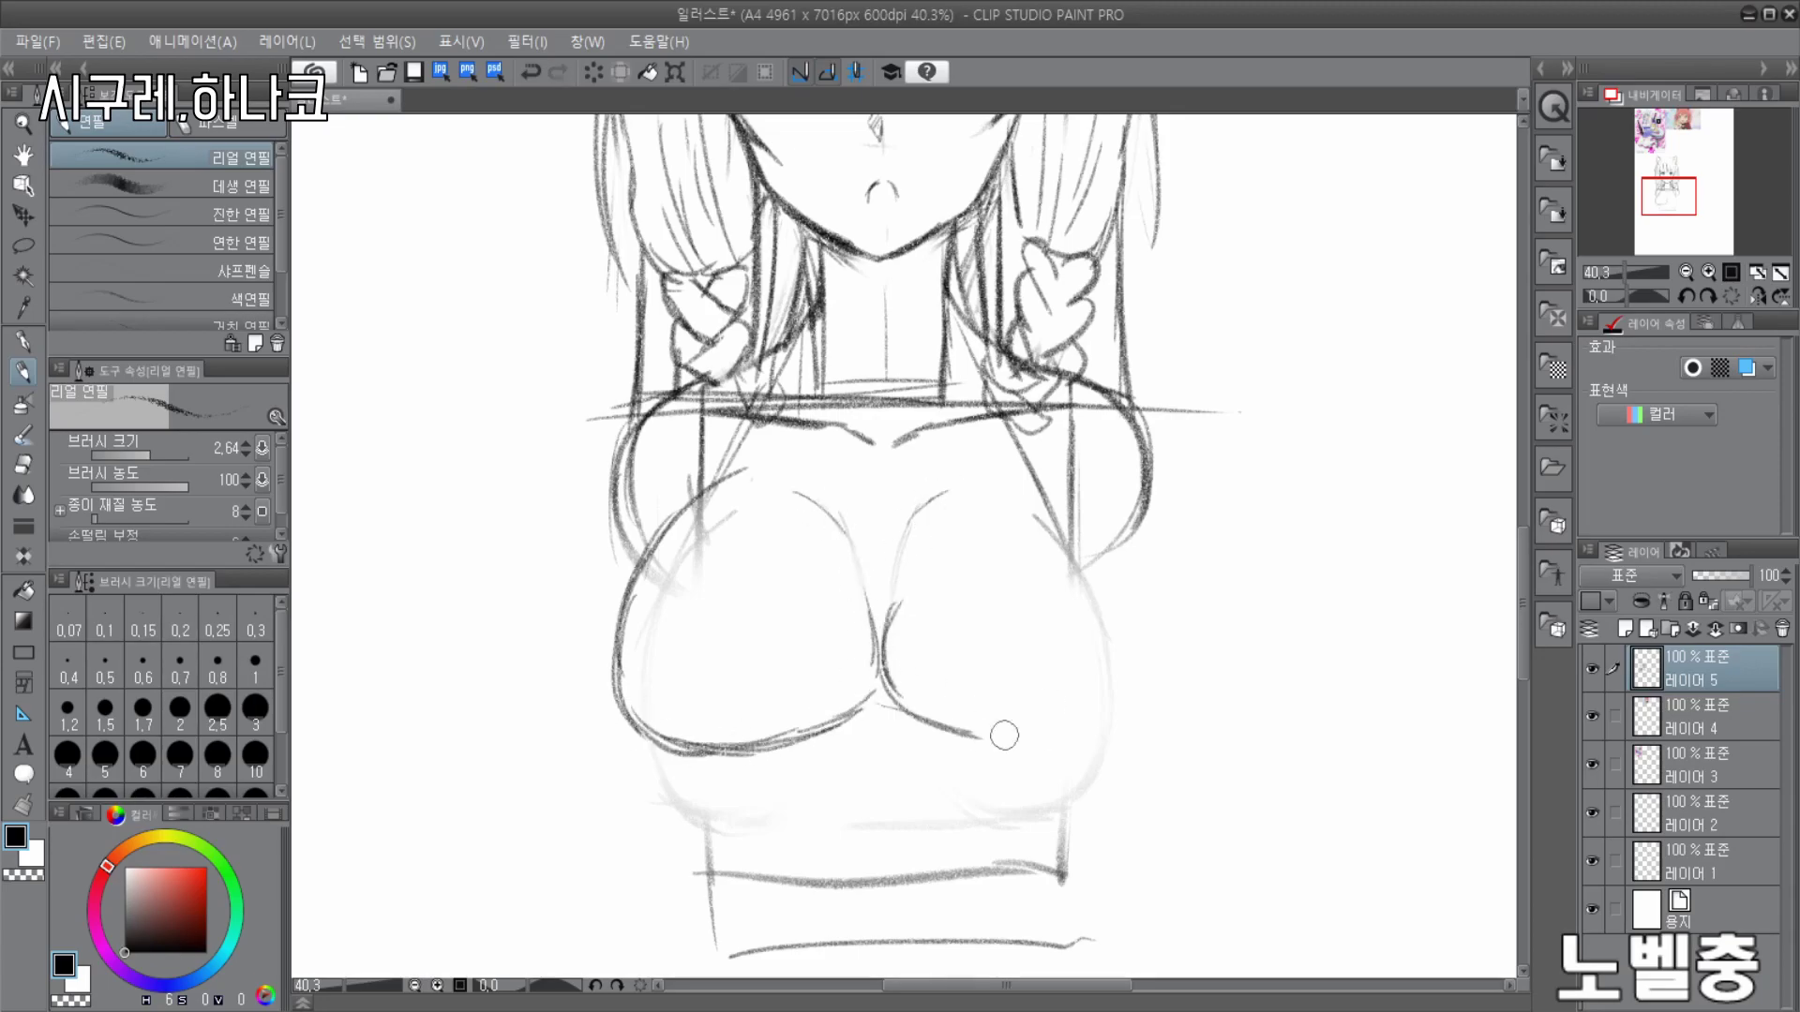
{"action": "scroll", "coordinate": [1034, 541], "scroll_direction": "down", "scroll_amount": 3}
{"action": "scroll", "coordinate": [988, 693], "scroll_direction": "up", "scroll_amount": 3}
- Sketch a second head below the chest with a circle, a vertical centre line, face sides and a tapered chin
{"action": "mouse_move", "coordinate": [802, 619]}
{"action": "left_mouse_down"}
{"action": "mouse_move", "coordinate": [1117, 507]}
{"action": "mouse_move", "coordinate": [931, 299]}
{"action": "left_mouse_up"}
{"action": "key", "text": "ctrl+z"}
{"action": "mouse_move", "coordinate": [958, 298]}
{"action": "left_mouse_down"}
{"action": "mouse_move", "coordinate": [1058, 305]}
{"action": "mouse_move", "coordinate": [1161, 401]}
{"action": "left_mouse_up"}
{"action": "left_click_drag", "start_coordinate": [1118, 340], "coordinate": [1050, 703]}
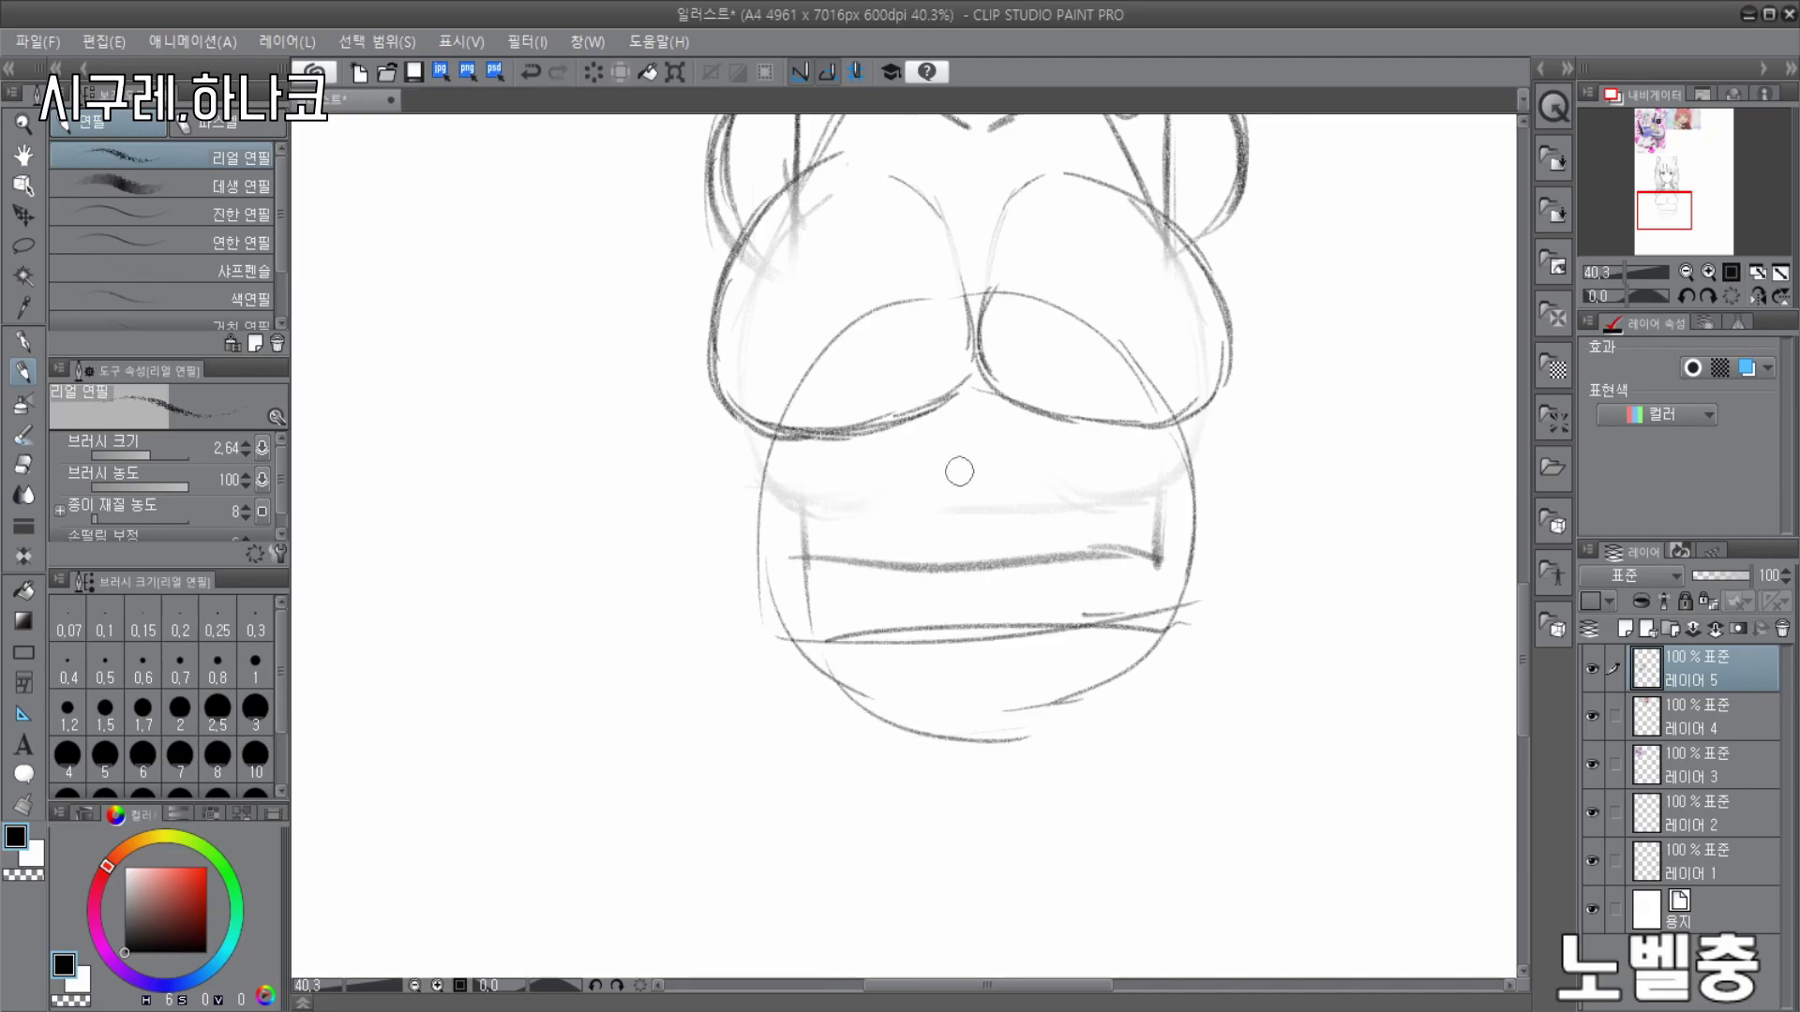
{"action": "mouse_move", "coordinate": [827, 366]}
{"action": "left_mouse_down"}
{"action": "mouse_move", "coordinate": [808, 611]}
{"action": "mouse_move", "coordinate": [917, 825]}
{"action": "left_mouse_up"}
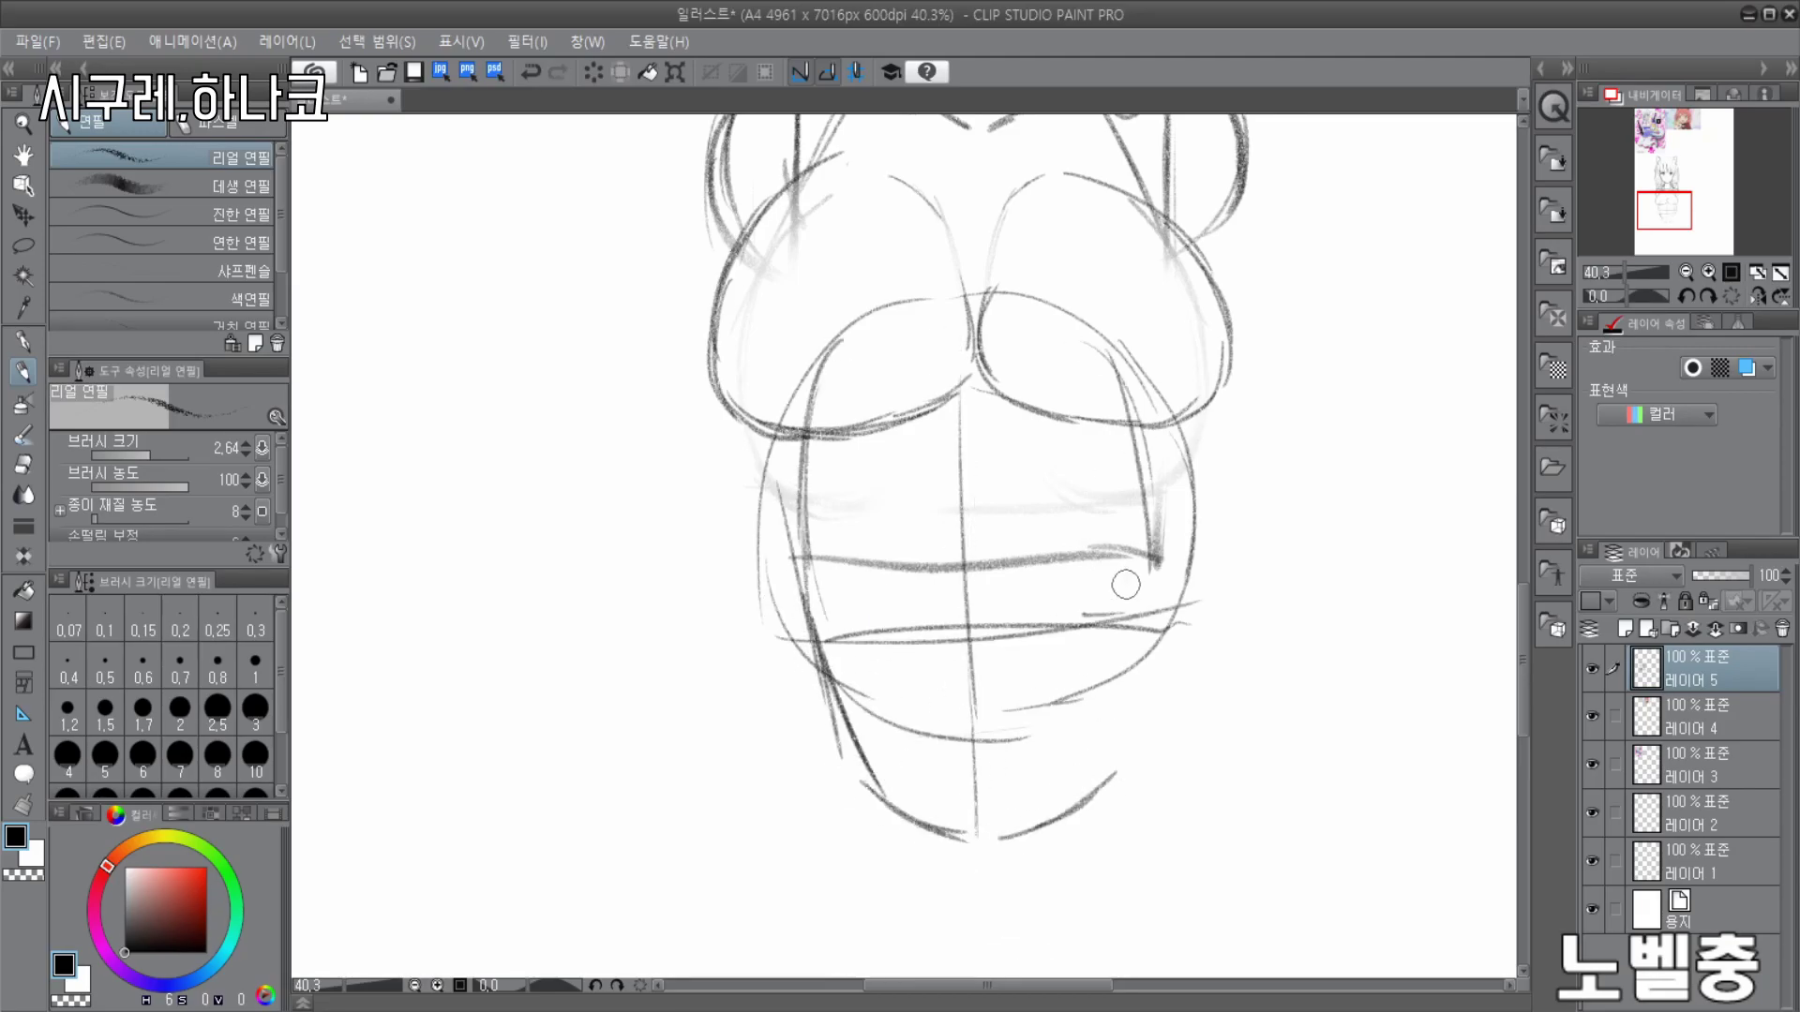
{"action": "scroll", "coordinate": [803, 566], "scroll_direction": "down", "scroll_amount": 5}
{"action": "scroll", "coordinate": [734, 480], "scroll_direction": "up", "scroll_amount": 6}
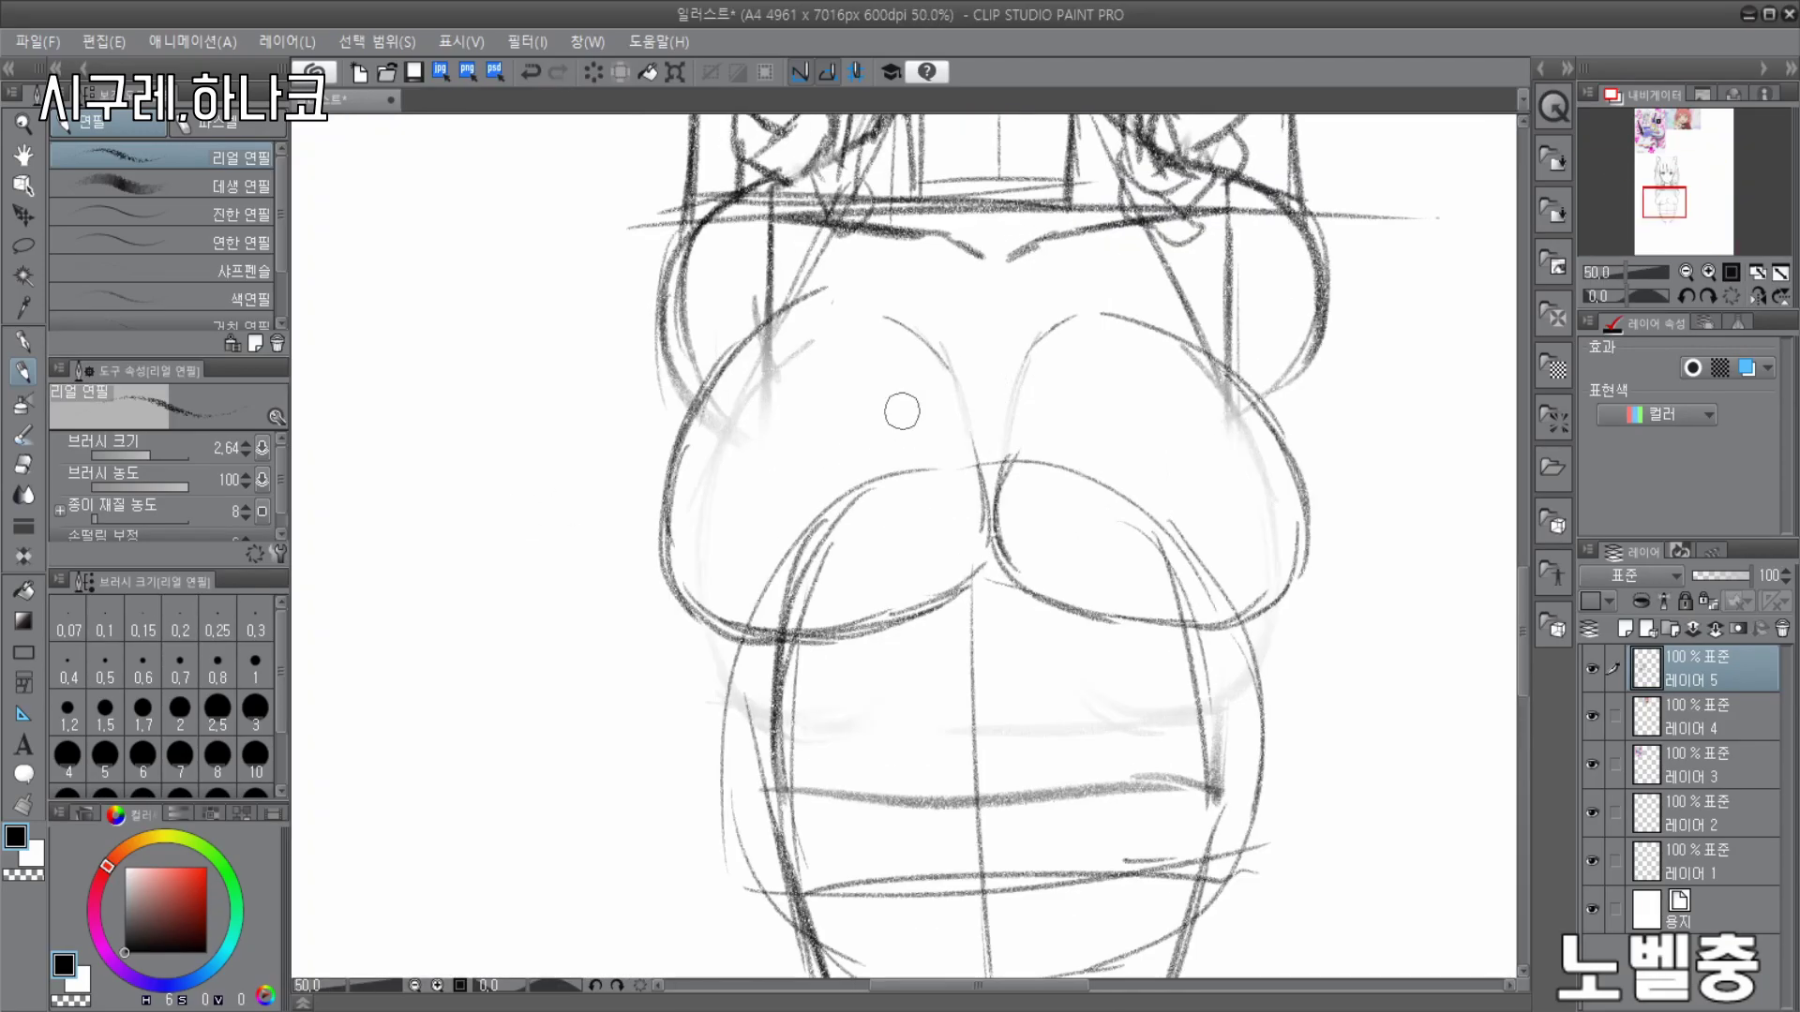
- Darken the second head's face contour down to a pointed chin, mirroring the view to even out both sides
{"action": "scroll", "coordinate": [1112, 437], "scroll_direction": "down", "scroll_amount": 5}
{"action": "scroll", "coordinate": [1163, 506], "scroll_direction": "up", "scroll_amount": 6}
{"action": "key", "text": "ctrl+z"}
{"action": "left_click_drag", "start_coordinate": [659, 166], "coordinate": [560, 484]}
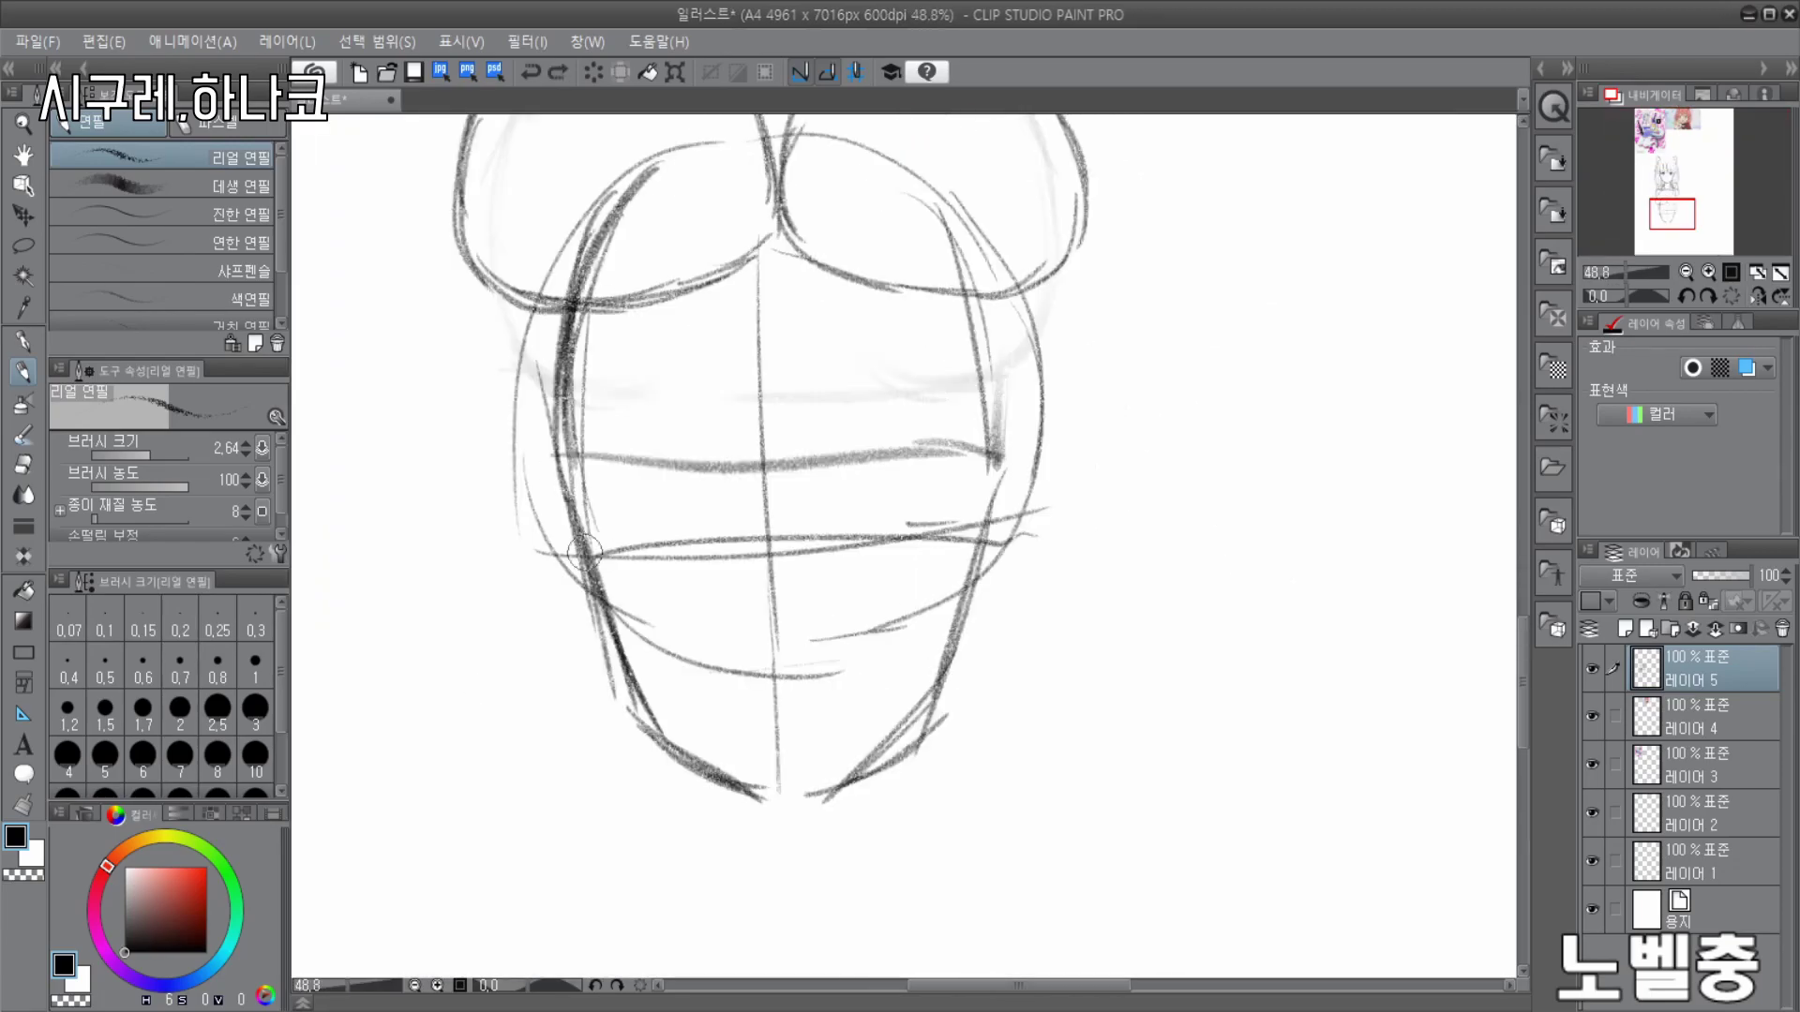
{"action": "key", "text": "h"}
{"action": "left_click_drag", "start_coordinate": [817, 471], "coordinate": [1221, 453]}
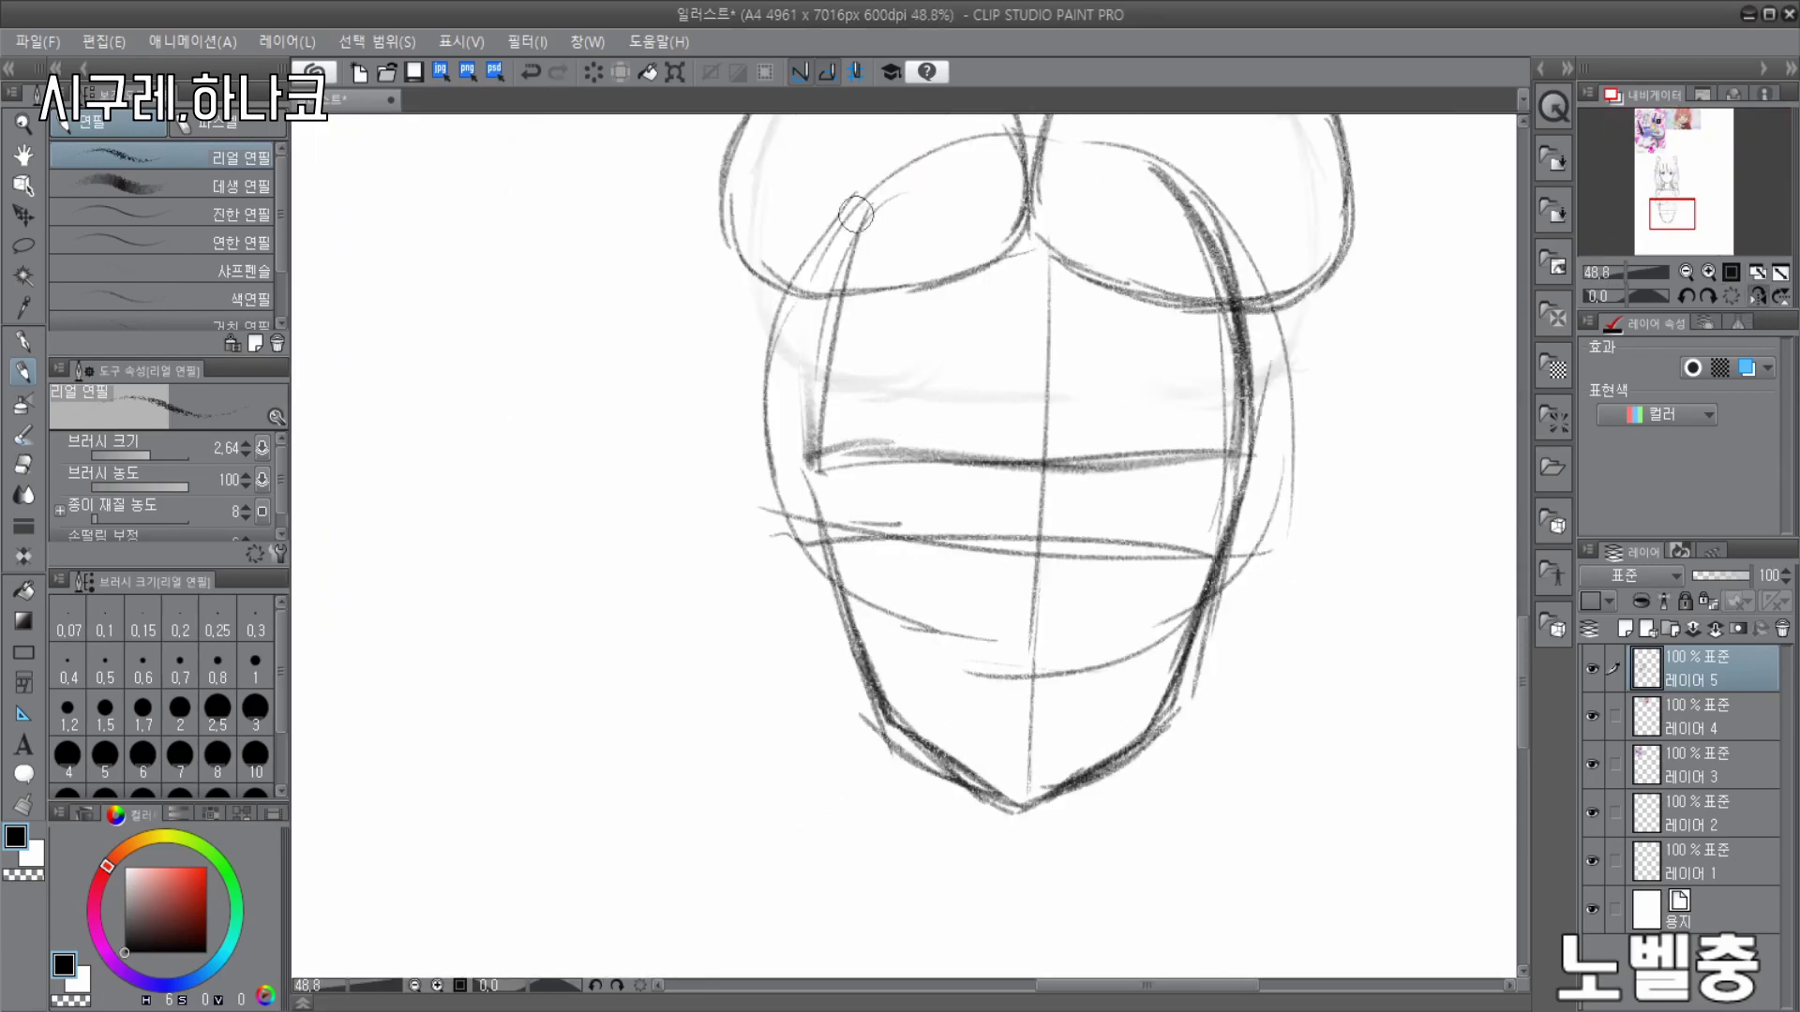
{"action": "left_click_drag", "start_coordinate": [857, 197], "coordinate": [885, 701]}
- Erase the old centre line and the surplus horizontal guidelines inside the second face
{"action": "key", "text": "e"}
{"action": "left_click_drag", "start_coordinate": [1044, 271], "coordinate": [1041, 542]}
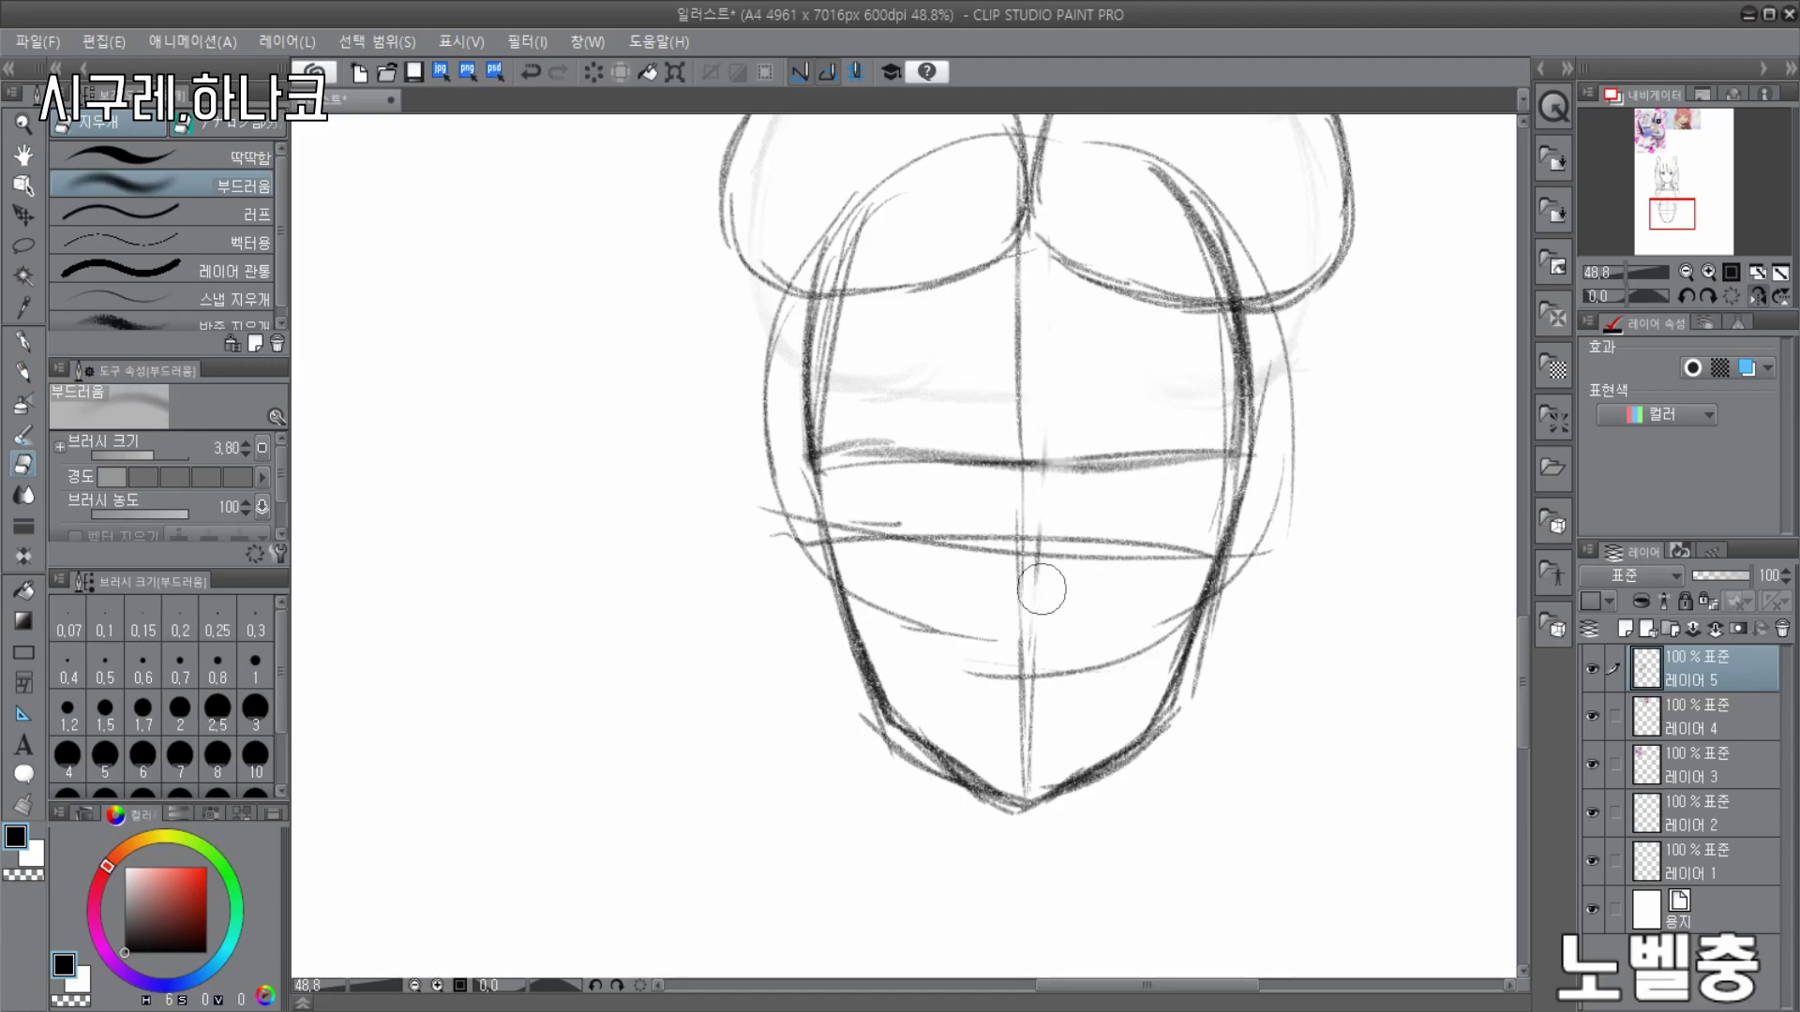
{"action": "left_click_drag", "start_coordinate": [864, 530], "coordinate": [980, 546]}
{"action": "left_click_drag", "start_coordinate": [1052, 549], "coordinate": [1168, 551]}
{"action": "left_click_drag", "start_coordinate": [884, 441], "coordinate": [975, 461]}
{"action": "left_click_drag", "start_coordinate": [1070, 463], "coordinate": [1208, 456]}
{"action": "left_click_drag", "start_coordinate": [885, 621], "coordinate": [985, 662]}
- Block in both eyes of the second face as rectangles on the horizontal eye line
{"action": "key", "text": "p"}
{"action": "key", "text": "ctrl+z"}
{"action": "left_click_drag", "start_coordinate": [842, 549], "coordinate": [946, 545]}
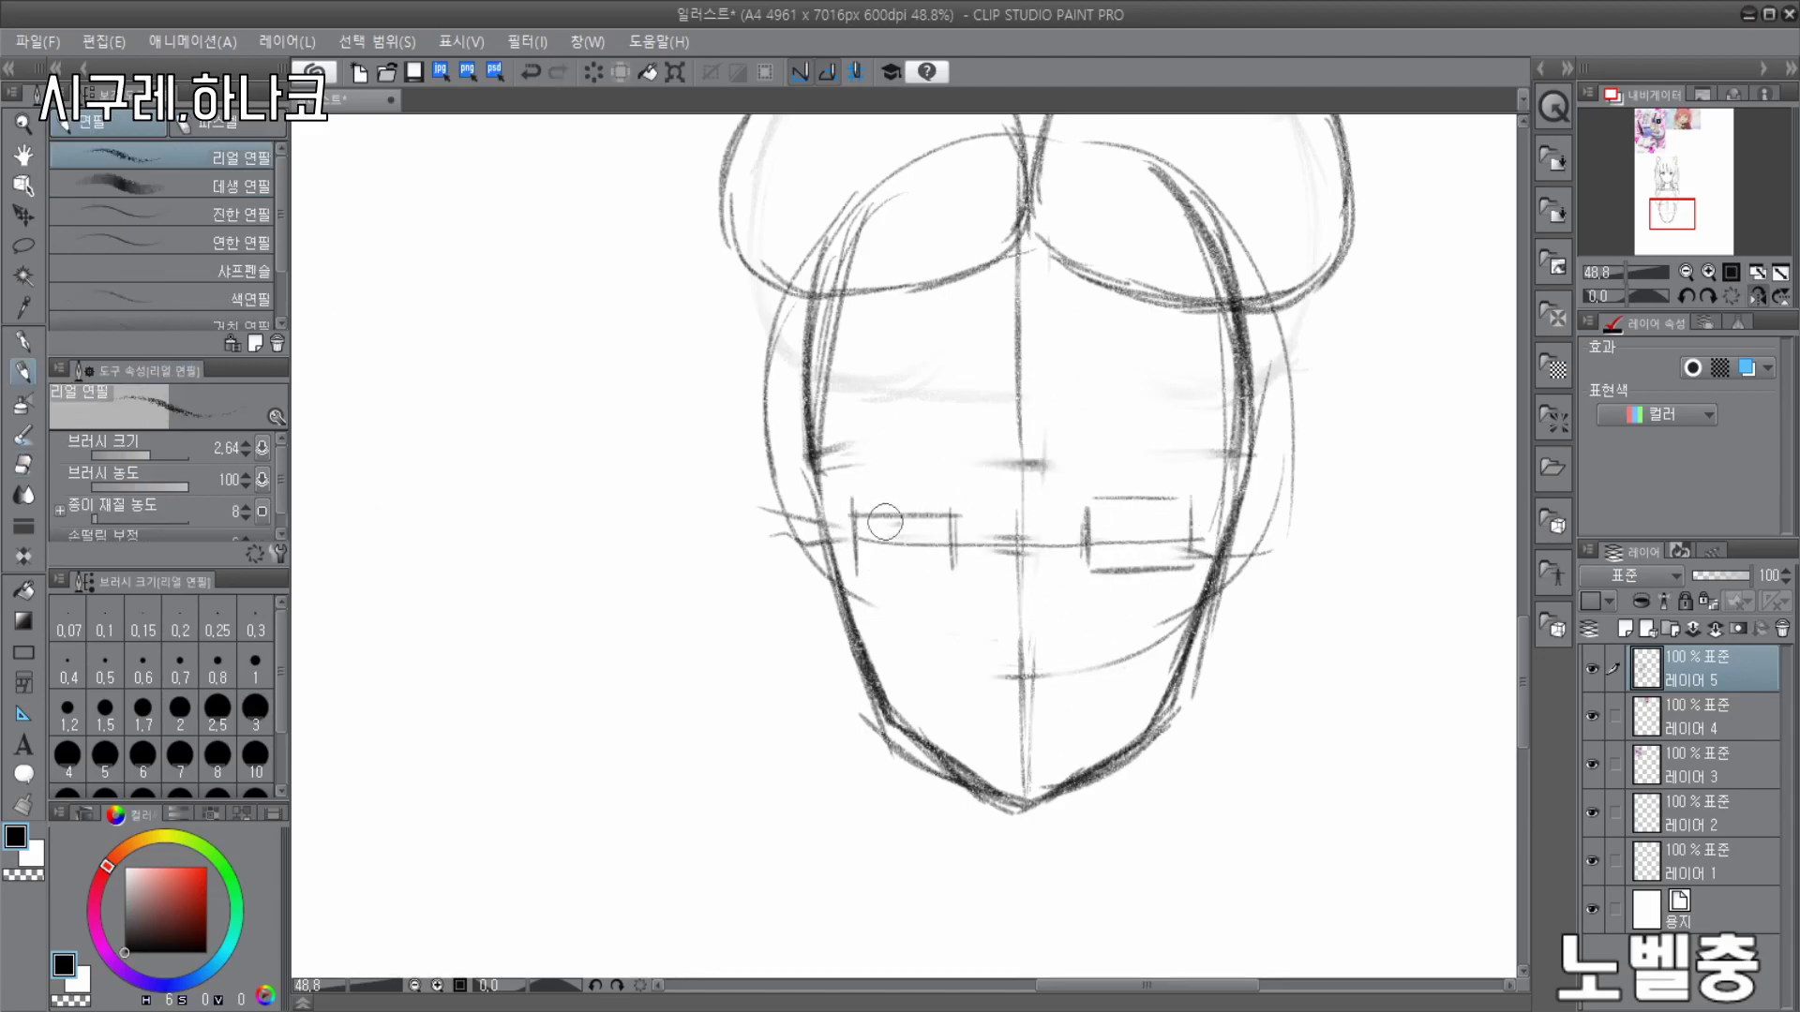
{"action": "scroll", "coordinate": [943, 555], "scroll_direction": "down", "scroll_amount": 3}
{"action": "scroll", "coordinate": [792, 441], "scroll_direction": "up", "scroll_amount": 3}
{"action": "scroll", "coordinate": [844, 436], "scroll_direction": "down", "scroll_amount": 5}
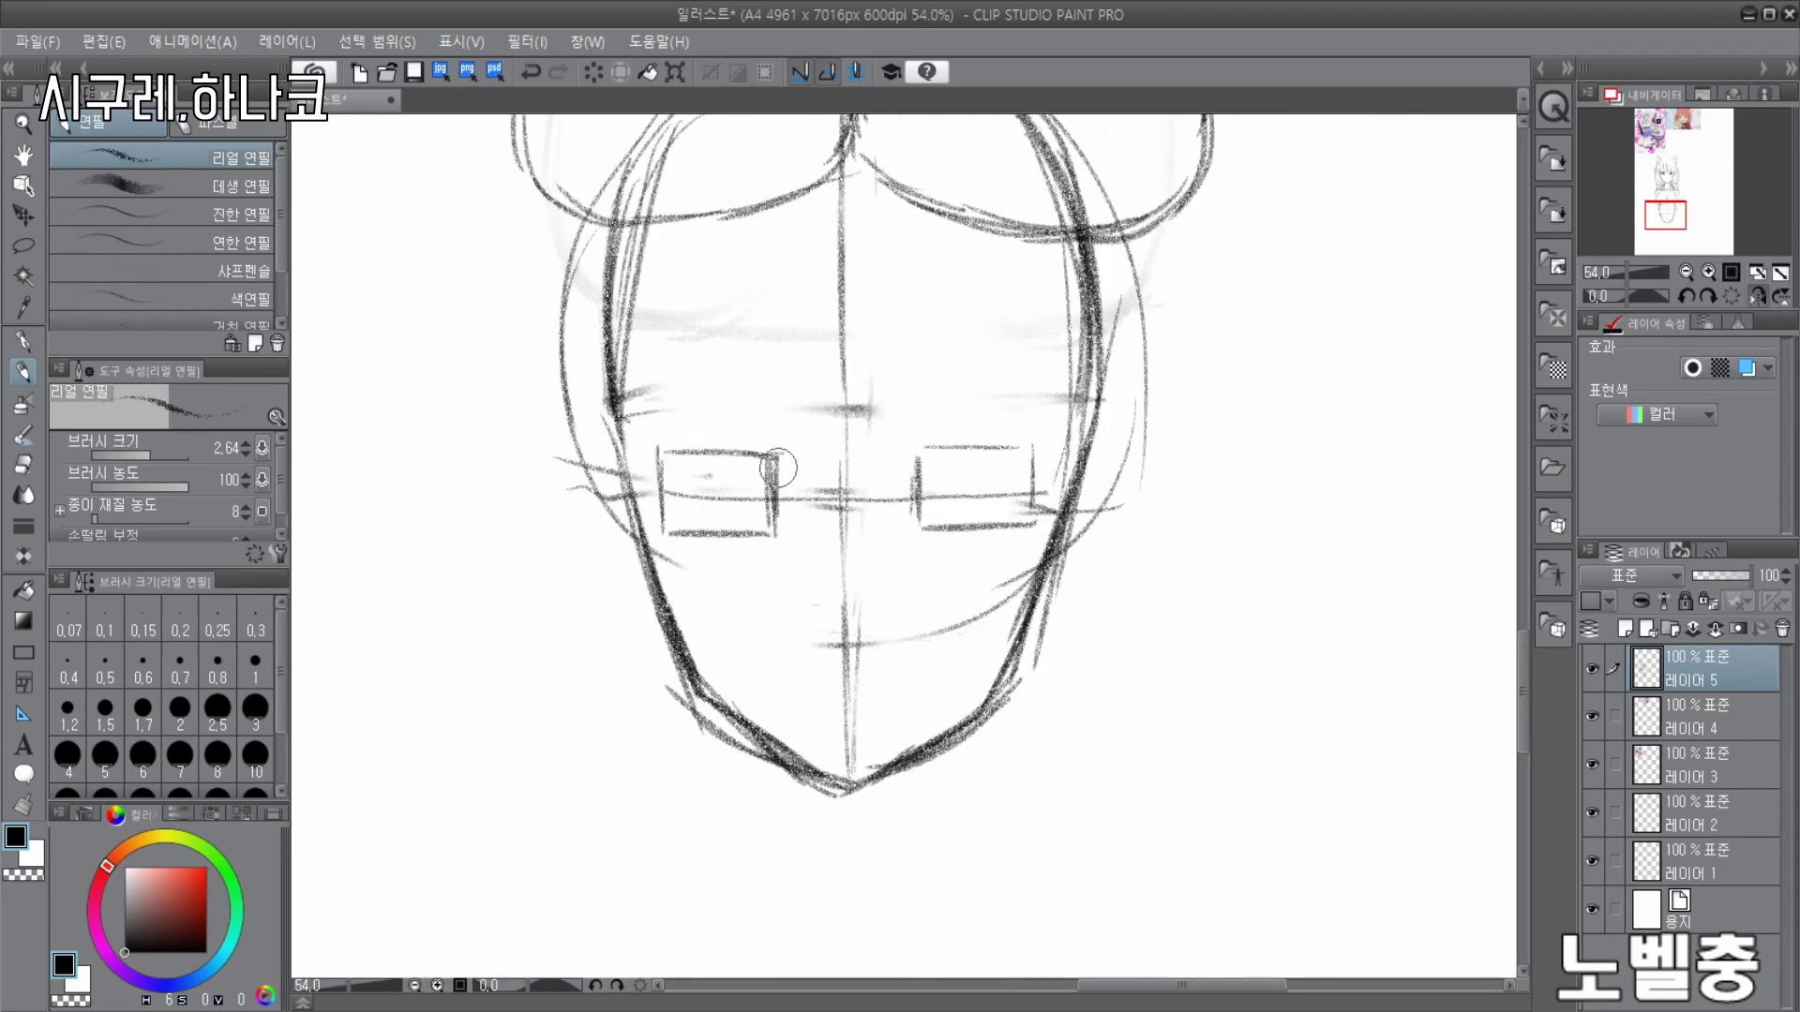
- Trim the inner jaw shading of the second face and reinforce the edges of its eye rectangles
{"action": "scroll", "coordinate": [874, 434], "scroll_direction": "up", "scroll_amount": 4}
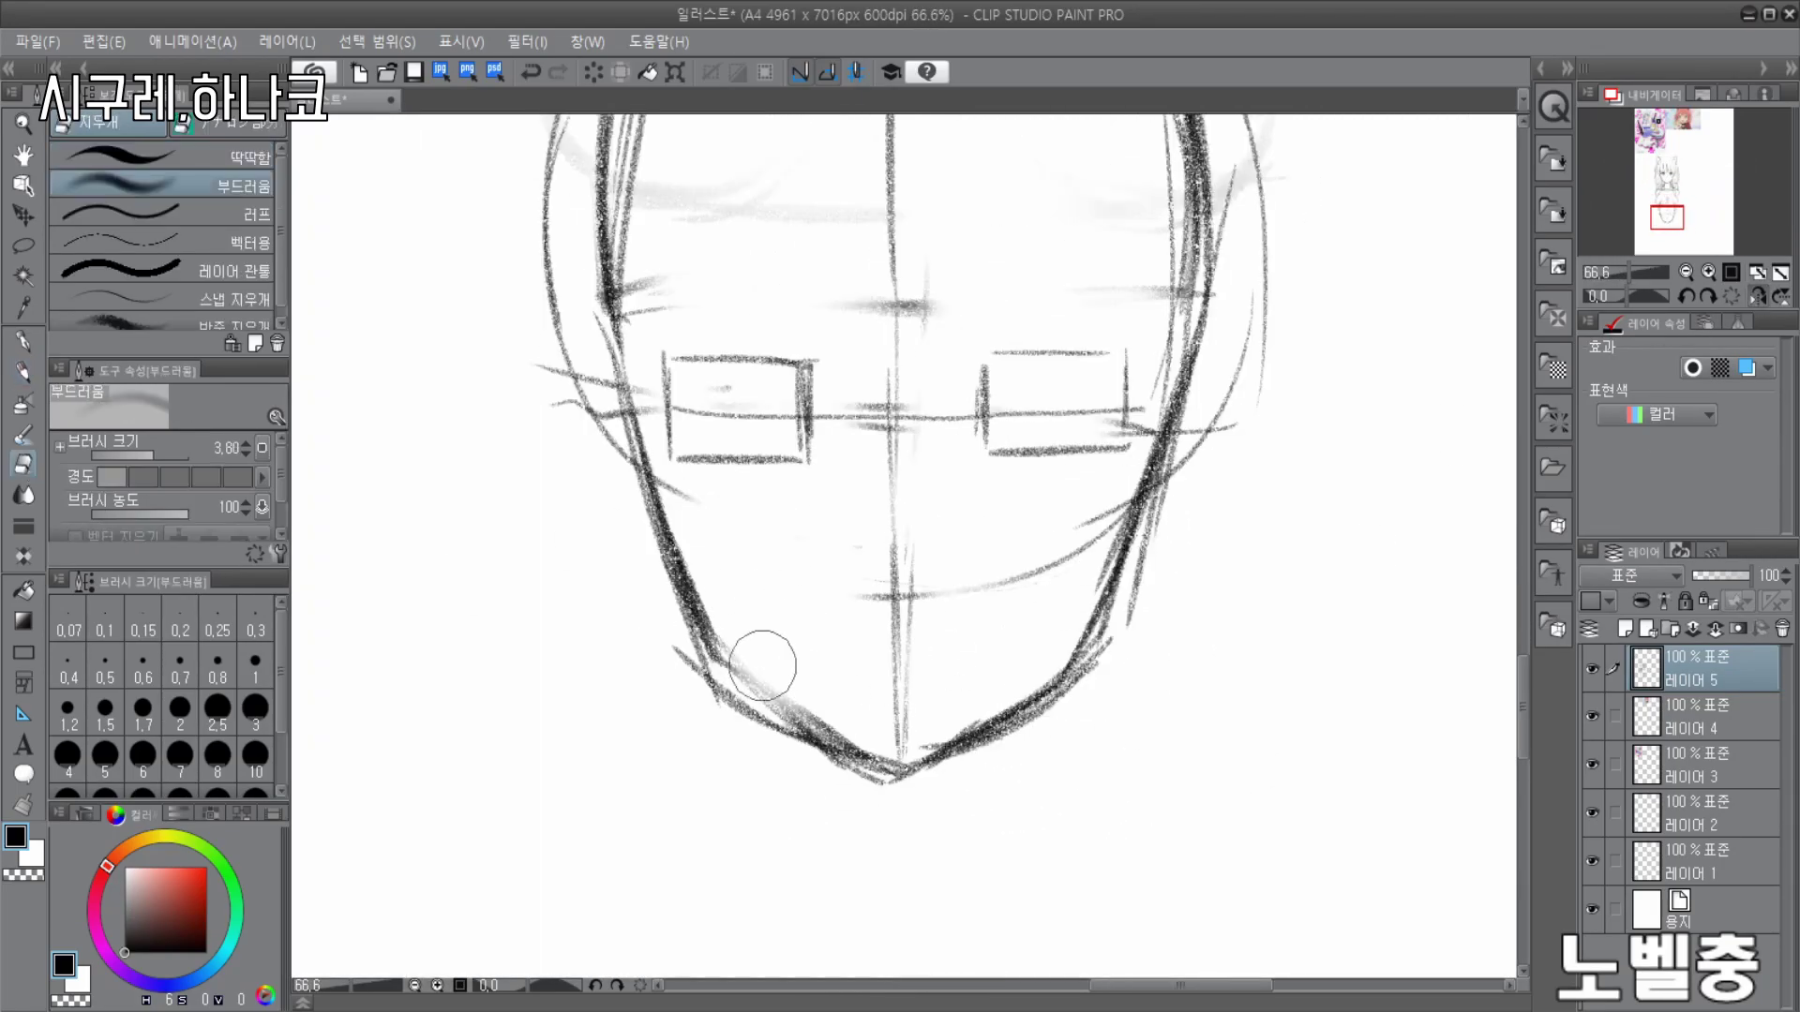
{"action": "scroll", "coordinate": [870, 628], "scroll_direction": "down", "scroll_amount": 2}
{"action": "key", "text": "h"}
{"action": "scroll", "coordinate": [940, 537], "scroll_direction": "up", "scroll_amount": 4}
{"action": "left_click_drag", "start_coordinate": [573, 413], "coordinate": [758, 406]}
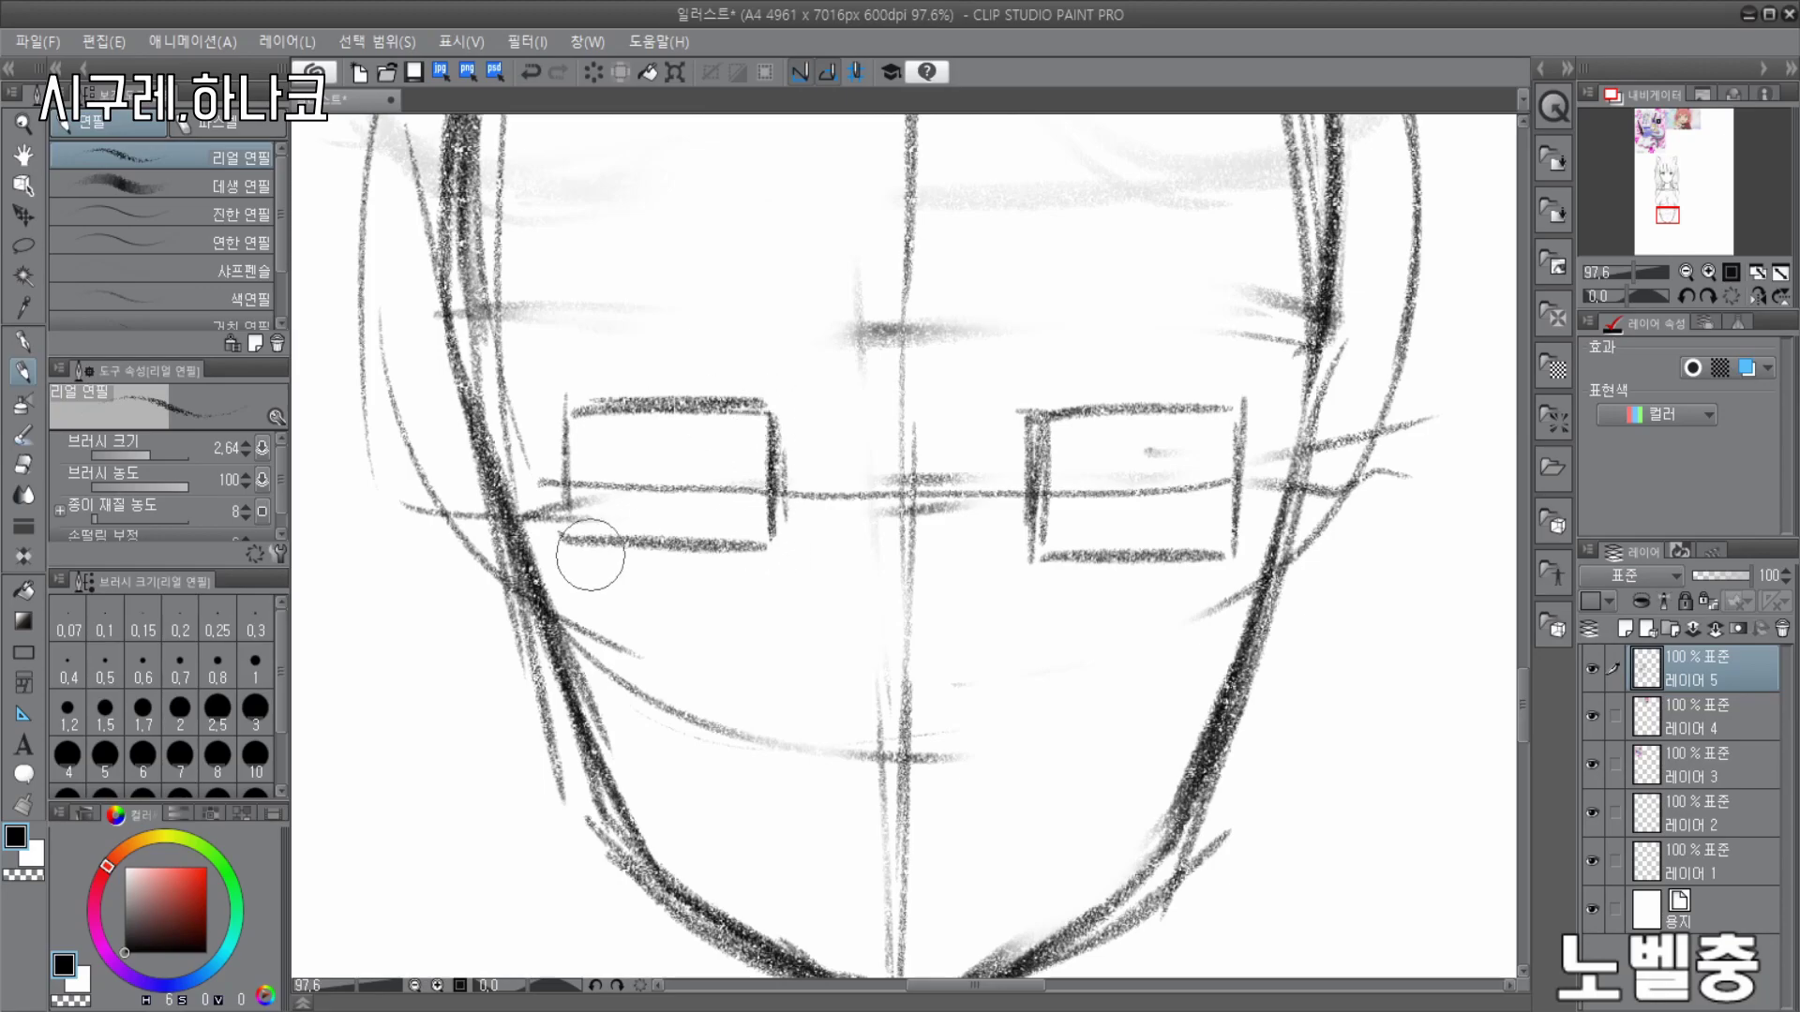
{"action": "left_click_drag", "start_coordinate": [567, 511], "coordinate": [717, 548]}
- Erase the second head's circle and the chest contour where they overlap on one side
{"action": "scroll", "coordinate": [886, 511], "scroll_direction": "down", "scroll_amount": 5}
{"action": "scroll", "coordinate": [954, 523], "scroll_direction": "up", "scroll_amount": 5}
{"action": "scroll", "coordinate": [673, 543], "scroll_direction": "down", "scroll_amount": 4}
{"action": "scroll", "coordinate": [938, 416], "scroll_direction": "down", "scroll_amount": 4}
{"action": "scroll", "coordinate": [867, 212], "scroll_direction": "up", "scroll_amount": 3}
{"action": "scroll", "coordinate": [865, 225], "scroll_direction": "down", "scroll_amount": 4}
{"action": "scroll", "coordinate": [896, 635], "scroll_direction": "up", "scroll_amount": 6}
{"action": "left_click", "coordinate": [26, 466]}
{"action": "mouse_move", "coordinate": [600, 375]}
{"action": "left_mouse_down"}
{"action": "mouse_move", "coordinate": [705, 302]}
{"action": "mouse_move", "coordinate": [674, 394]}
{"action": "left_mouse_up"}
{"action": "left_click", "coordinate": [24, 373]}
{"action": "key", "text": "ctrl+z"}
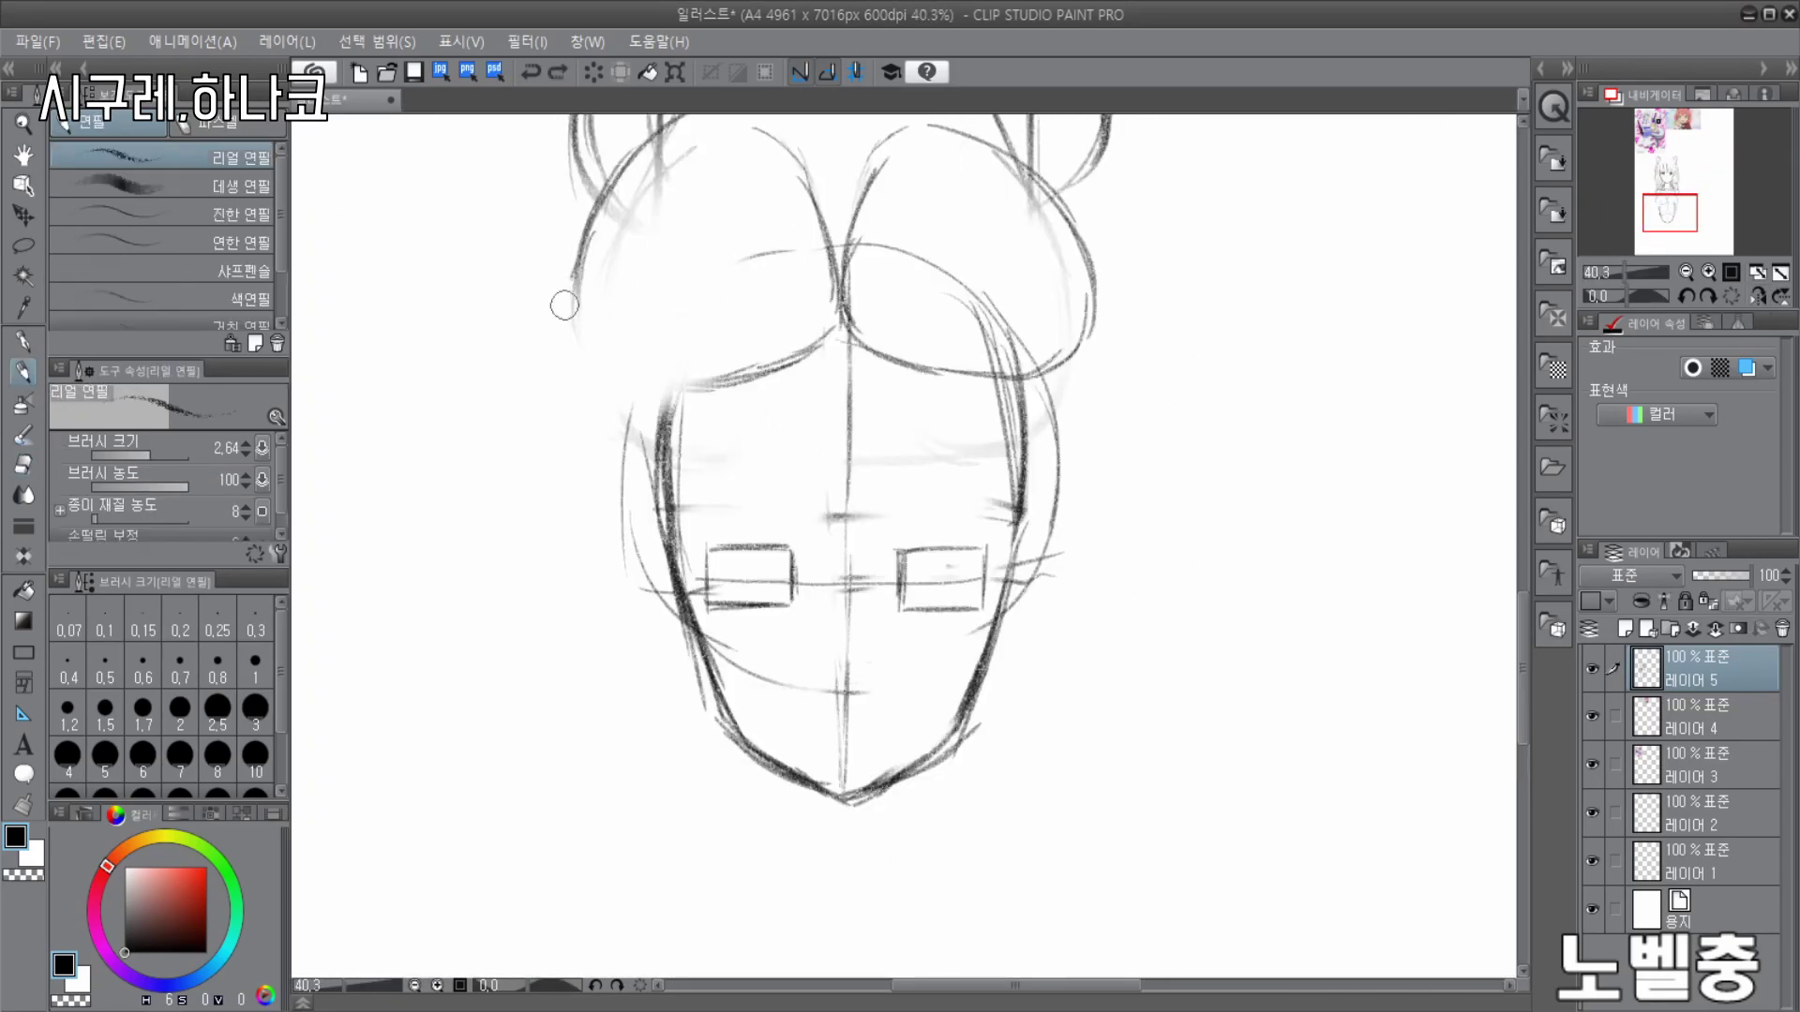
- Redraw the outer and lower chest contours above the second head and add curved guidelines across them
{"action": "scroll", "coordinate": [734, 392], "scroll_direction": "down", "scroll_amount": 2}
{"action": "scroll", "coordinate": [1032, 656], "scroll_direction": "up", "scroll_amount": 3}
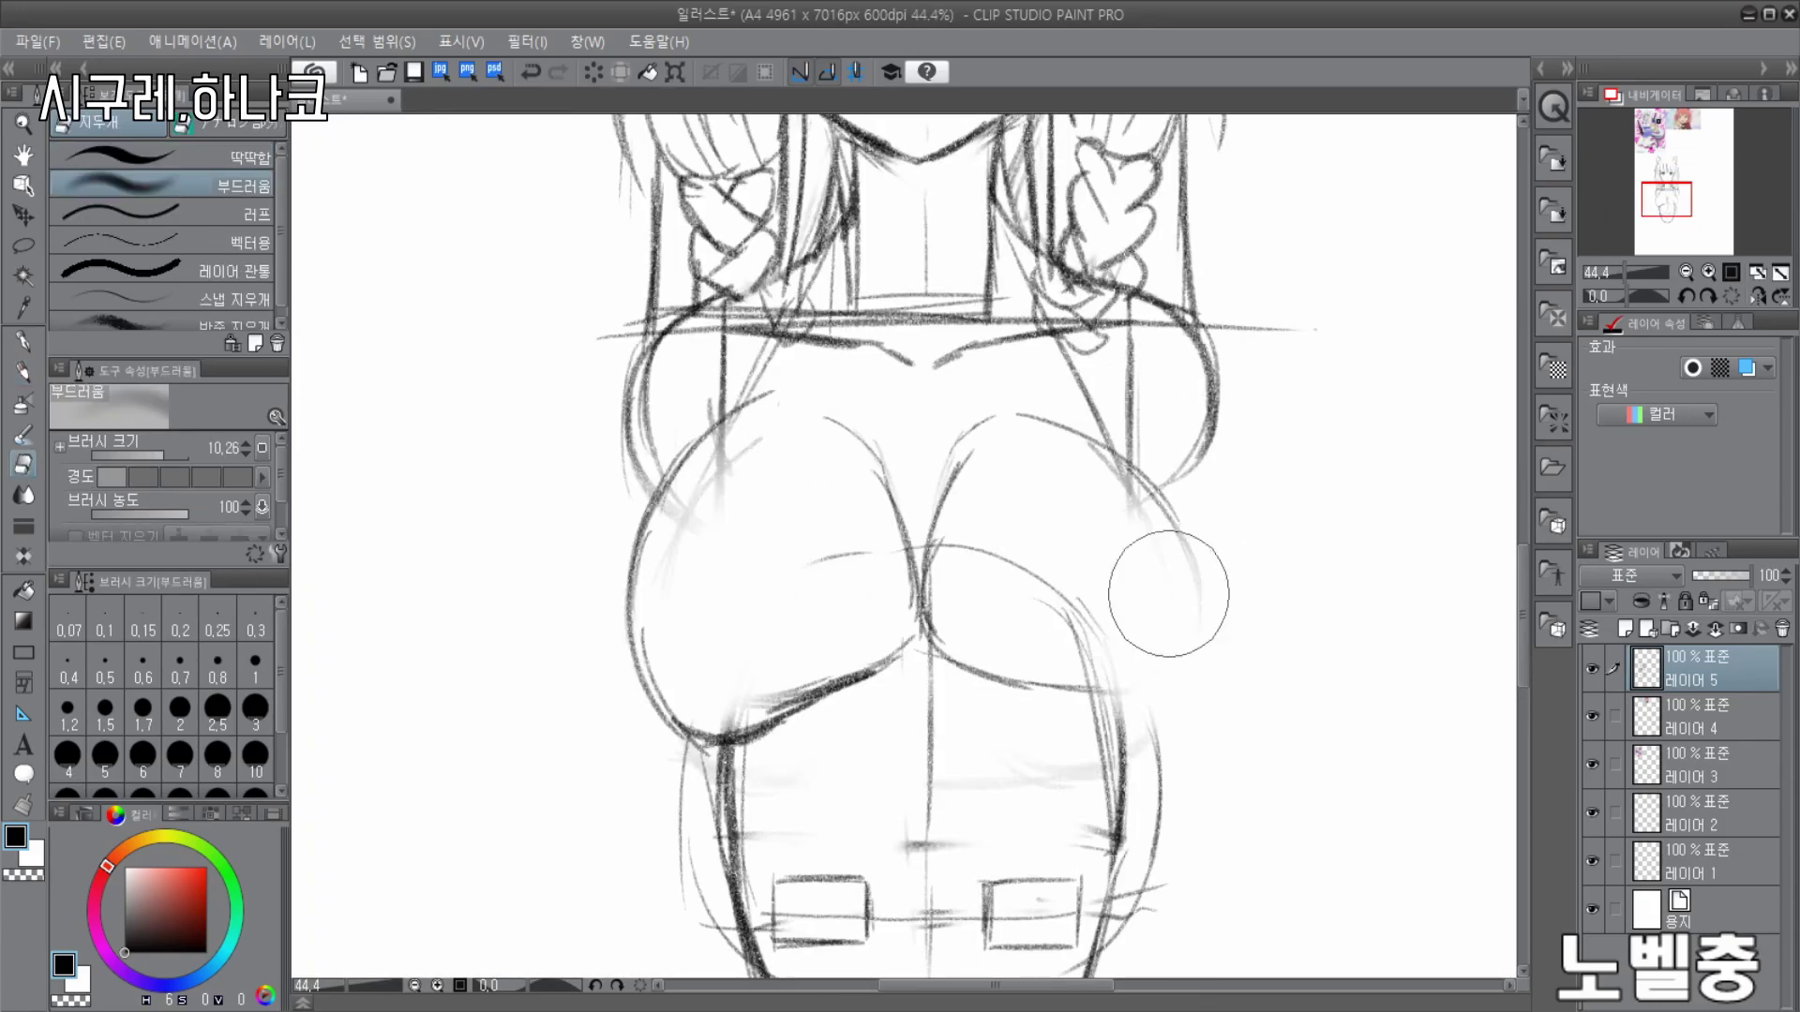
{"action": "scroll", "coordinate": [1178, 570], "scroll_direction": "down", "scroll_amount": 2}
{"action": "scroll", "coordinate": [1050, 378], "scroll_direction": "up", "scroll_amount": 3}
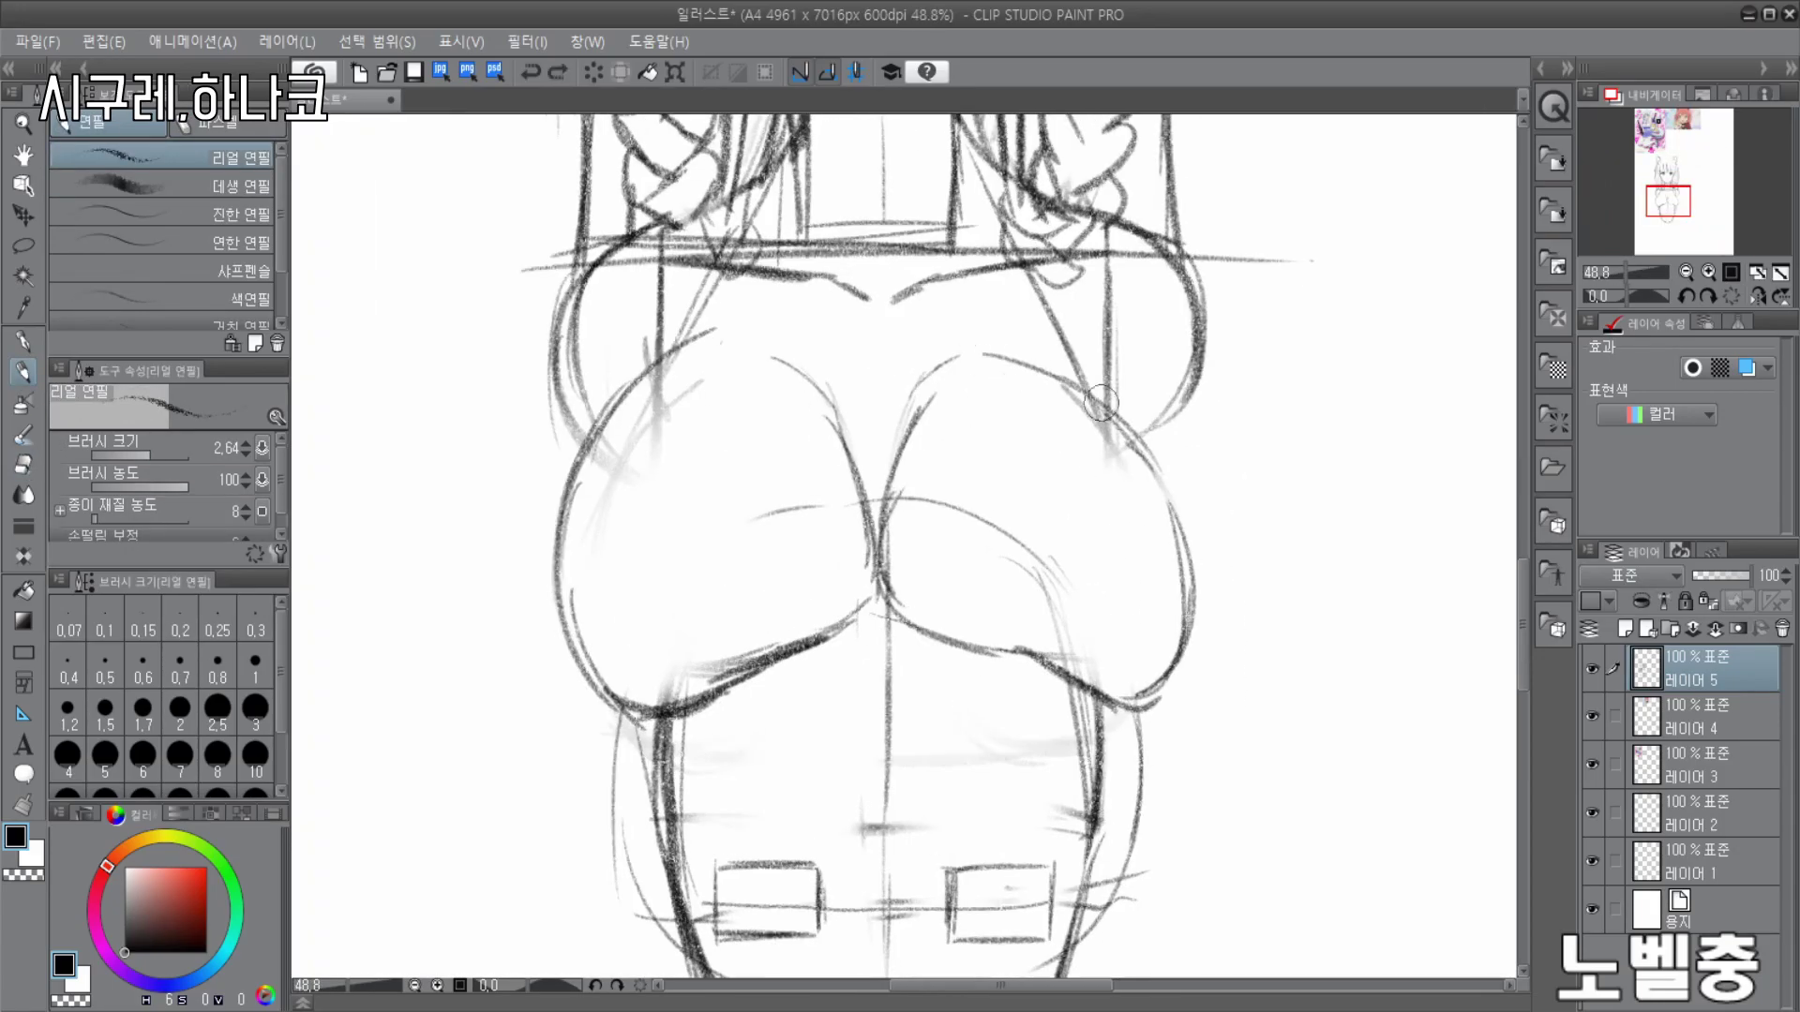
{"action": "left_click_drag", "start_coordinate": [566, 551], "coordinate": [846, 486]}
{"action": "left_click_drag", "start_coordinate": [936, 486], "coordinate": [1173, 580]}
- Clean up the overlapping lines at the centre where the chest contours meet the second head
{"action": "scroll", "coordinate": [1126, 437], "scroll_direction": "down", "scroll_amount": 3}
{"action": "scroll", "coordinate": [1087, 433], "scroll_direction": "up", "scroll_amount": 4}
{"action": "key", "text": "e"}
{"action": "mouse_move", "coordinate": [900, 450]}
{"action": "left_mouse_down"}
{"action": "mouse_move", "coordinate": [879, 656]}
{"action": "mouse_move", "coordinate": [861, 671]}
{"action": "left_mouse_up"}
{"action": "key", "text": "p"}
{"action": "scroll", "coordinate": [876, 515], "scroll_direction": "down", "scroll_amount": 2}
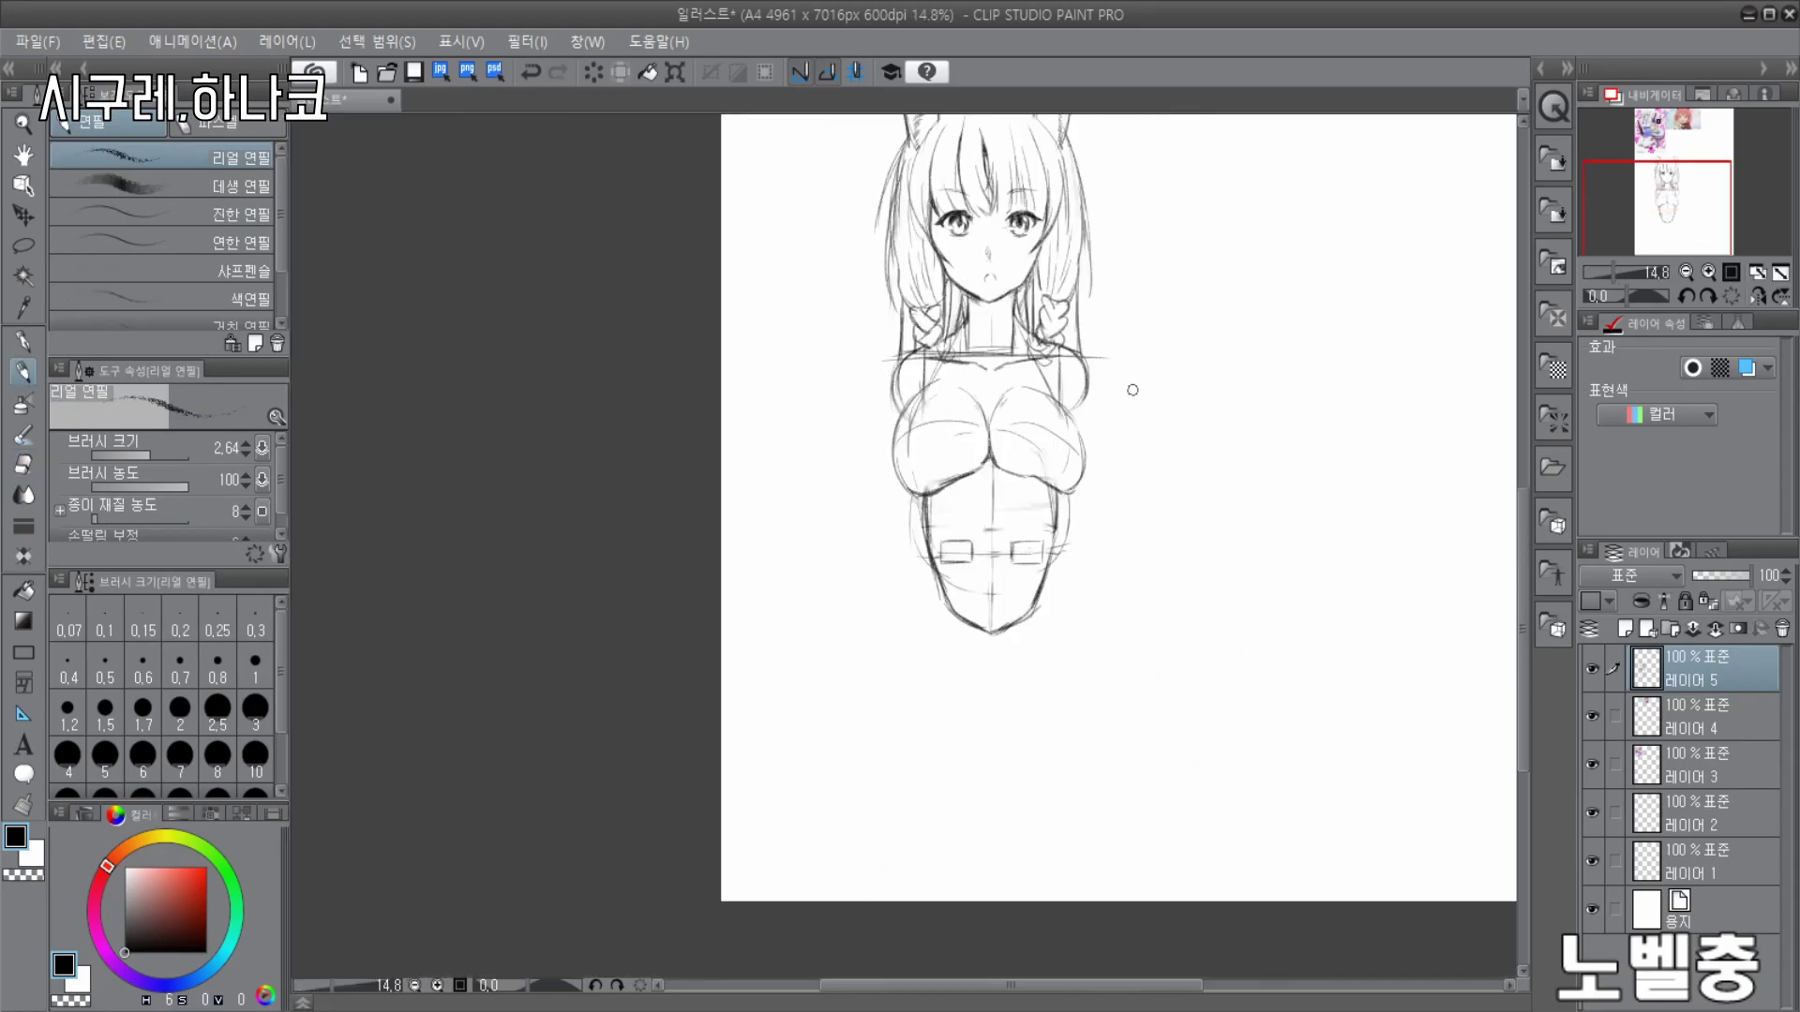
- Draw the second figure's neck, sloping shoulders and a box-shaped torso beneath its chin
{"action": "scroll", "coordinate": [758, 574], "scroll_direction": "up", "scroll_amount": 2}
{"action": "scroll", "coordinate": [967, 611], "scroll_direction": "down", "scroll_amount": 1}
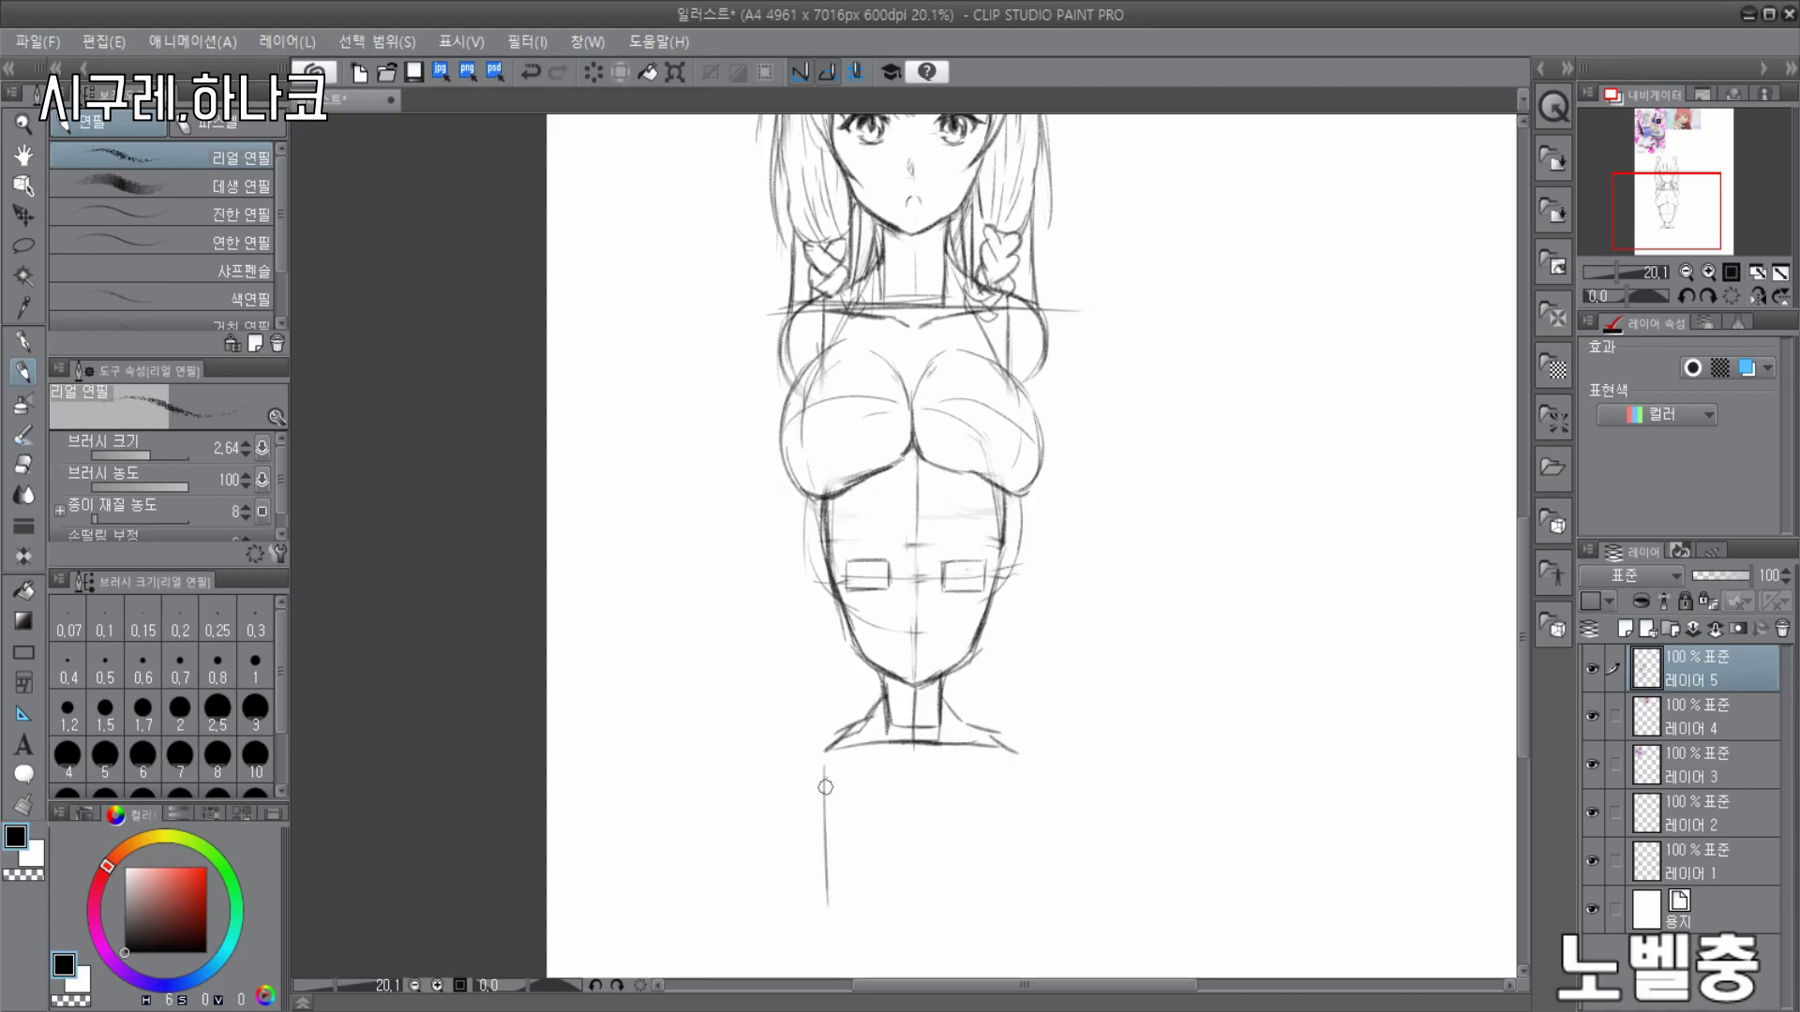
{"action": "left_click_drag", "start_coordinate": [839, 928], "coordinate": [1008, 926]}
{"action": "scroll", "coordinate": [1008, 926], "scroll_direction": "down", "scroll_amount": 2}
{"action": "scroll", "coordinate": [981, 754], "scroll_direction": "up", "scroll_amount": 3}
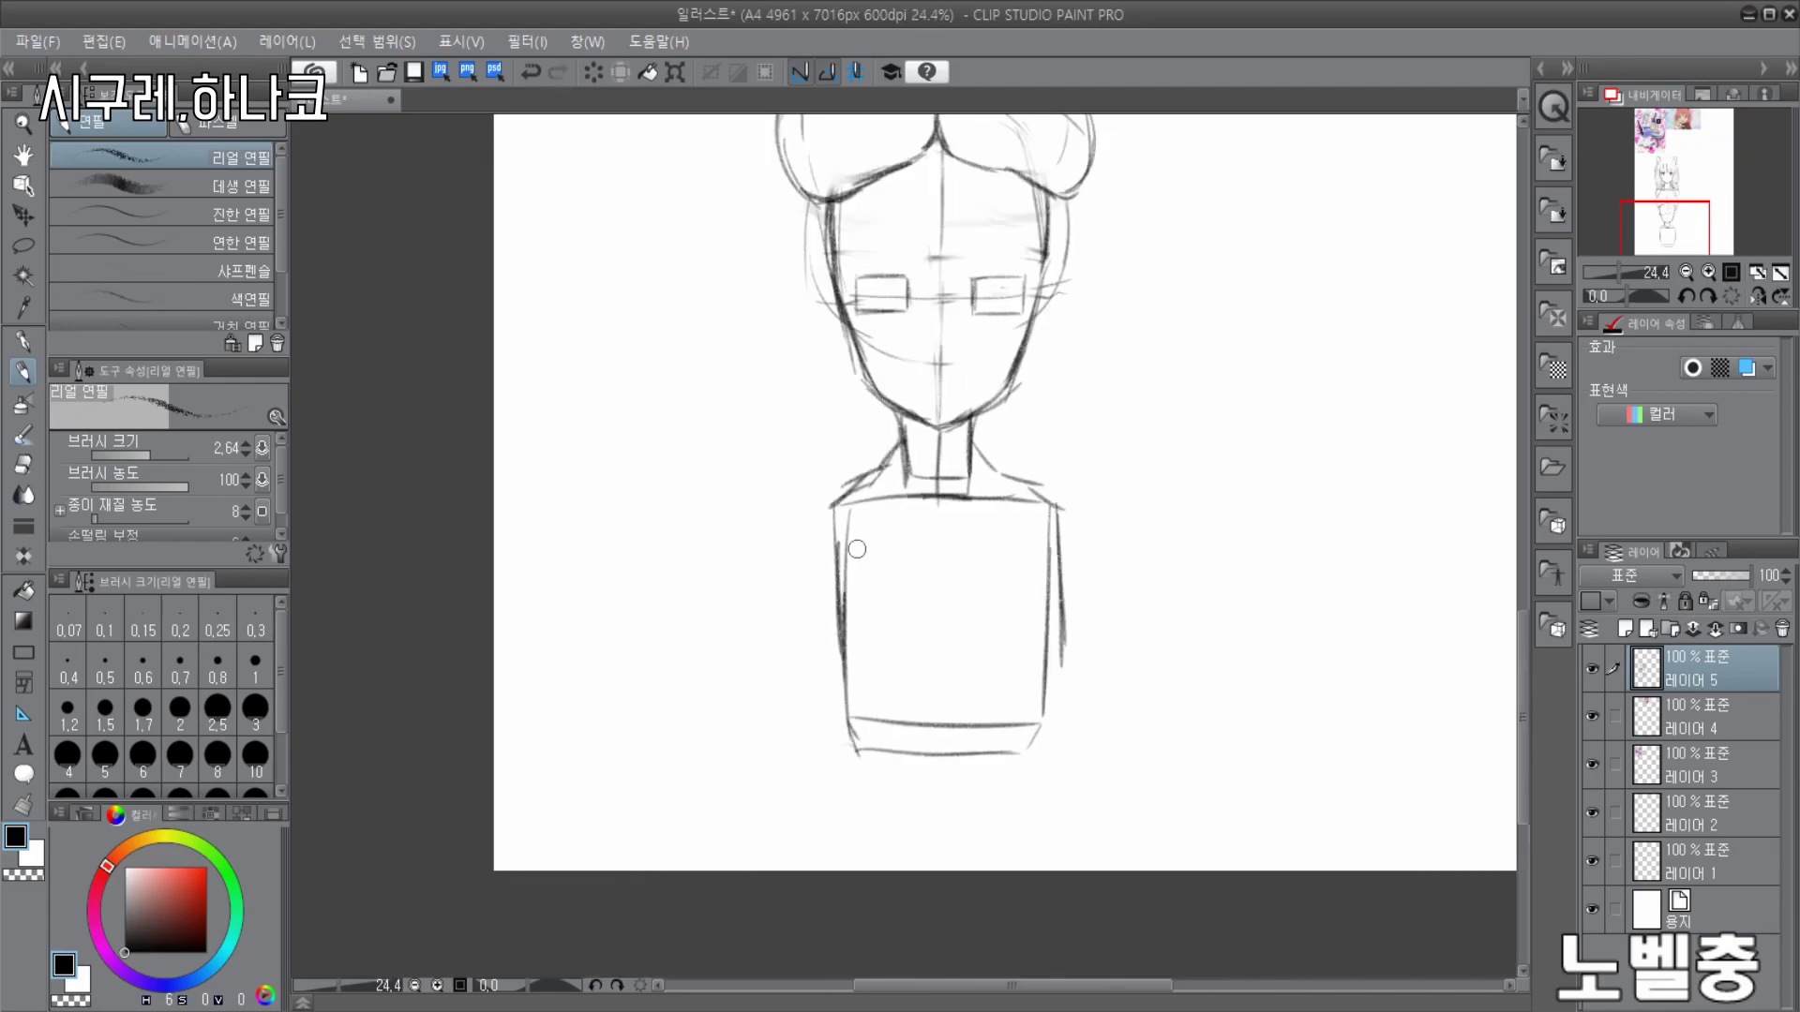
- Undo the last torso strokes and redraw the torso's side, bottom corner and lower edge
{"action": "key", "text": "ctrl+z"}
{"action": "key", "text": "ctrl+z"}
{"action": "key", "text": "ctrl+z"}
{"action": "key", "text": "ctrl+z"}
{"action": "left_click_drag", "start_coordinate": [833, 525], "coordinate": [839, 729]}
{"action": "left_click_drag", "start_coordinate": [838, 716], "coordinate": [866, 756]}
{"action": "left_click_drag", "start_coordinate": [838, 716], "coordinate": [922, 722]}
- Select the outer side line of the second figure's torso, shift it outward and clear the selection
{"action": "left_click", "coordinate": [23, 246]}
{"action": "left_click", "coordinate": [132, 271]}
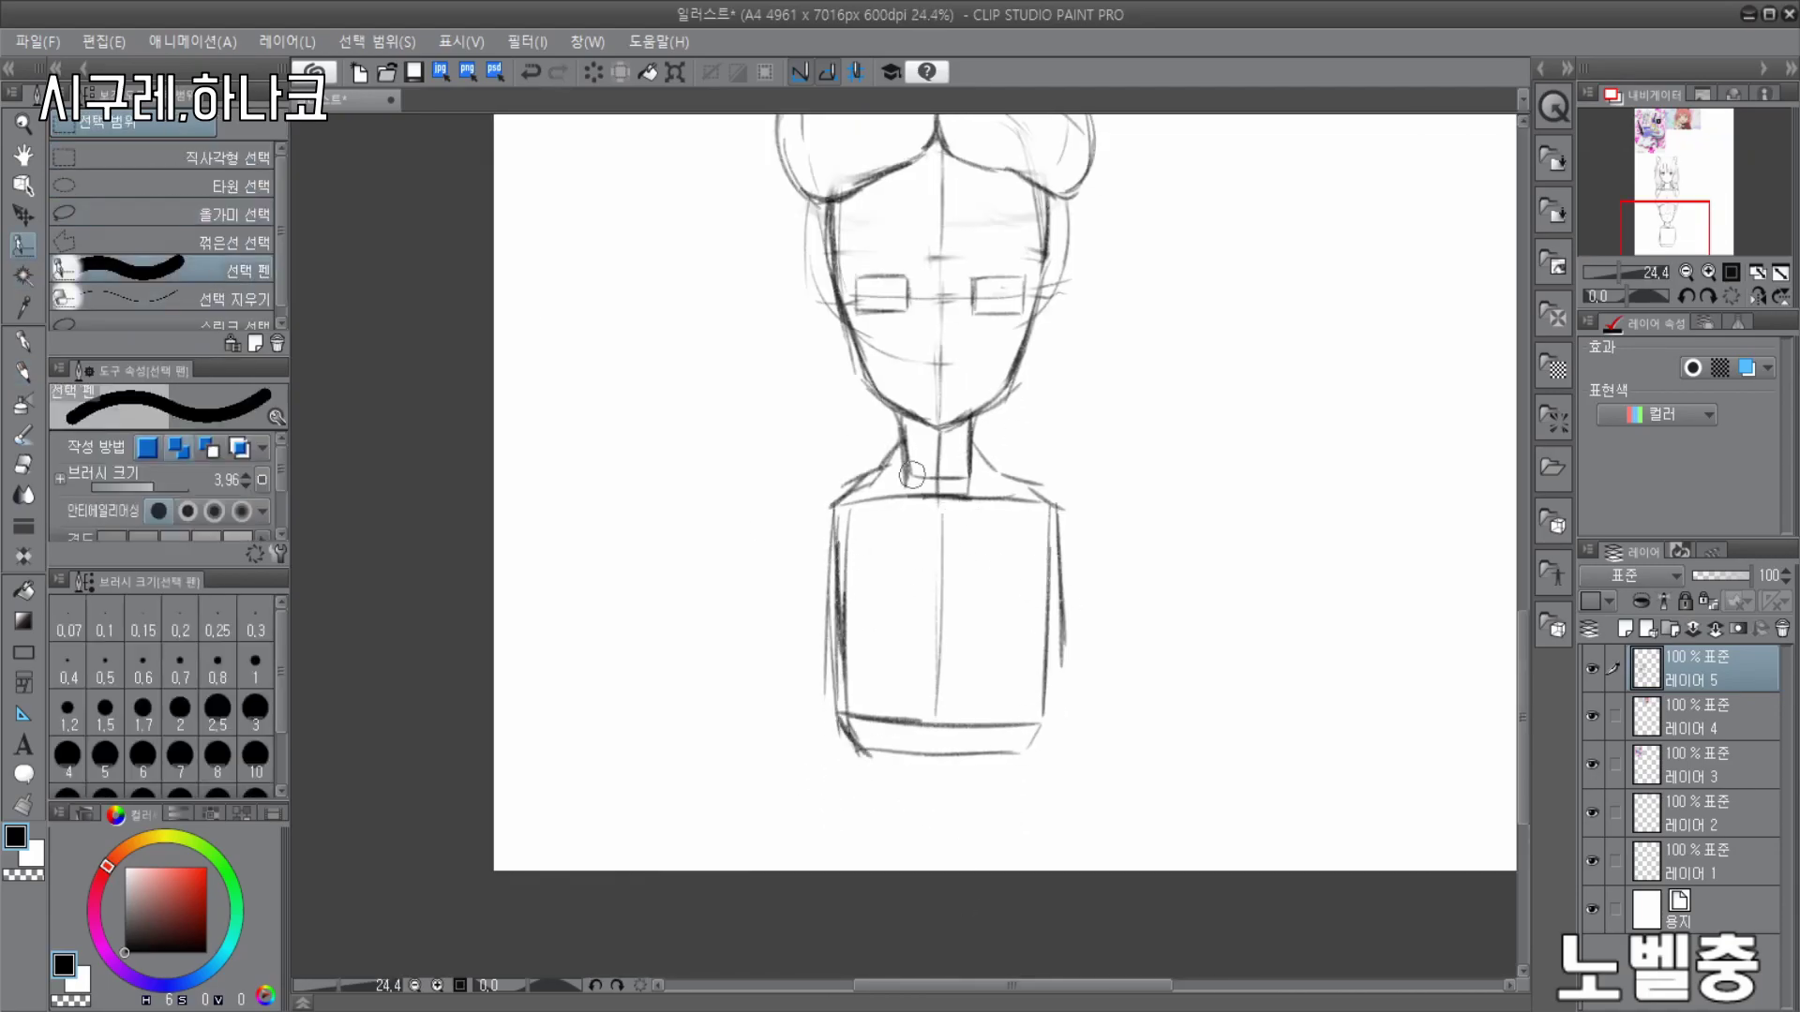
{"action": "left_click_drag", "start_coordinate": [1042, 473], "coordinate": [1035, 748]}
{"action": "left_click_drag", "start_coordinate": [833, 464], "coordinate": [832, 740]}
{"action": "key", "text": "ctrl+z"}
{"action": "left_click_drag", "start_coordinate": [1073, 525], "coordinate": [1059, 525]}
{"action": "left_click", "coordinate": [132, 215]}
{"action": "key", "text": "ctrl+d"}
{"action": "scroll", "coordinate": [1162, 526], "scroll_direction": "down", "scroll_amount": 3}
{"action": "scroll", "coordinate": [1219, 403], "scroll_direction": "up", "scroll_amount": 3}
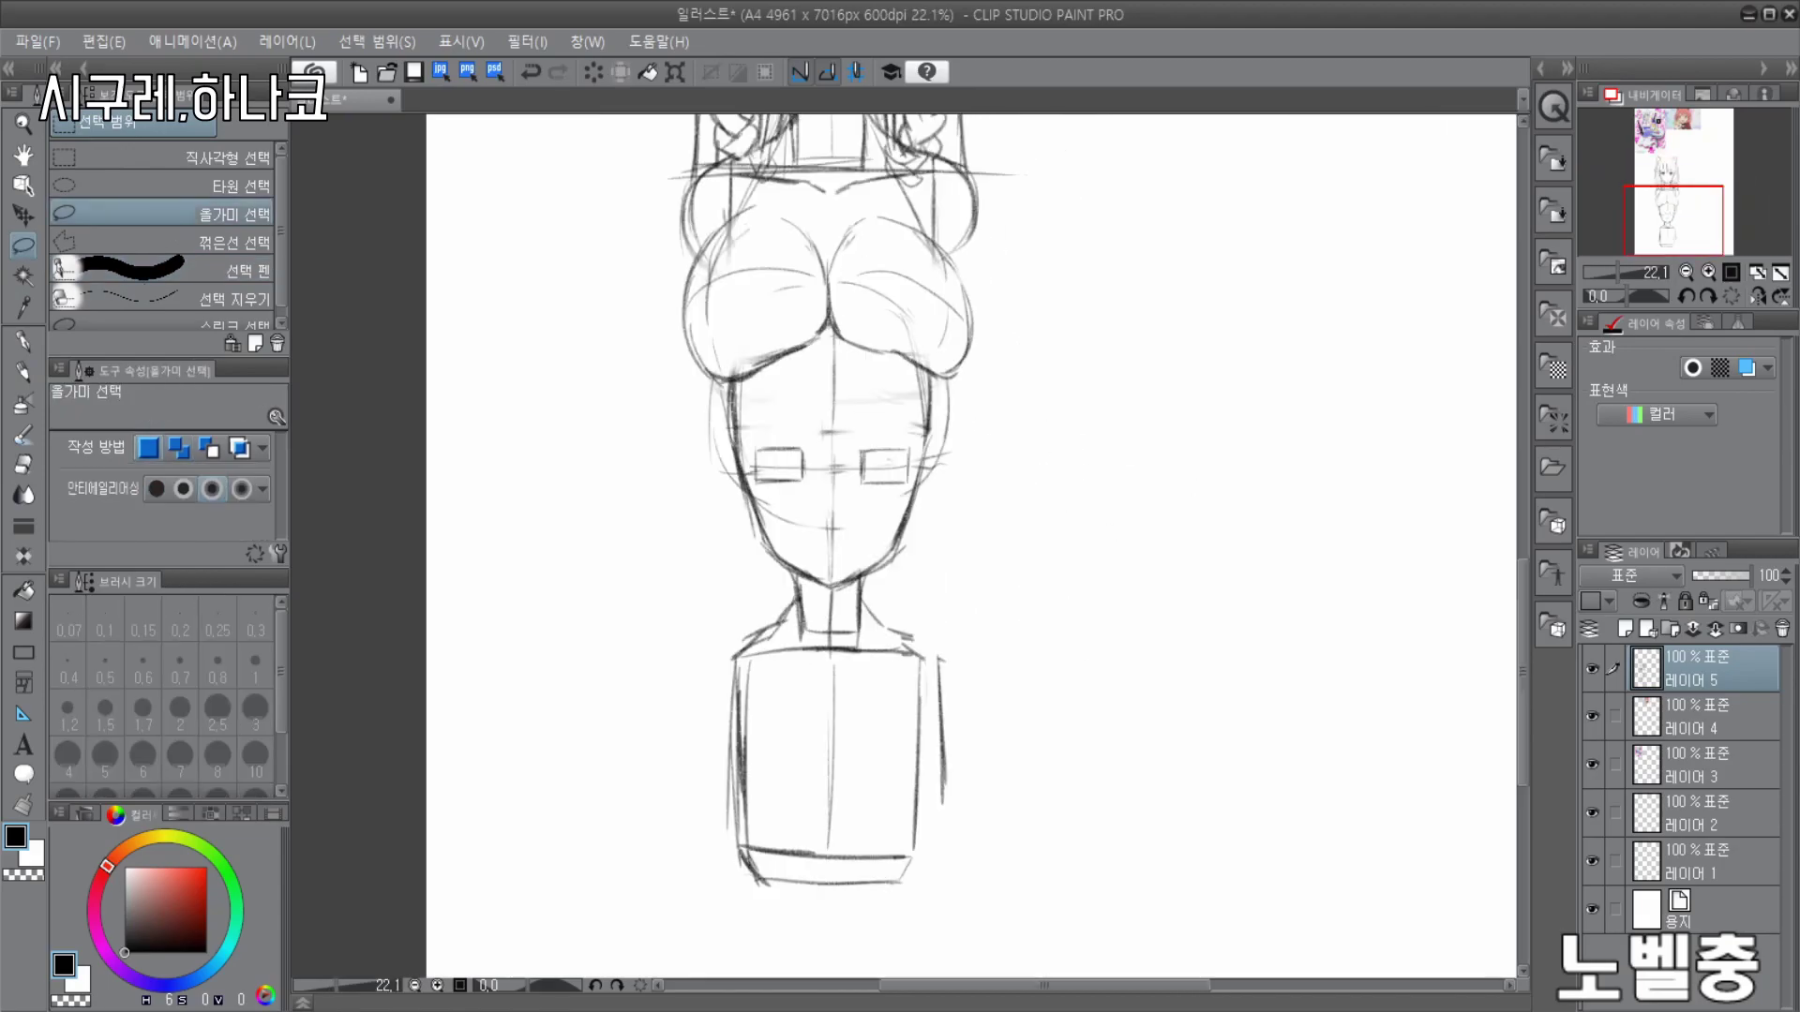
- Draw pointed ears on both sides of the second figure's head at eye level
{"action": "left_click", "coordinate": [24, 371]}
{"action": "scroll", "coordinate": [1031, 422], "scroll_direction": "down", "scroll_amount": 3}
{"action": "scroll", "coordinate": [1165, 278], "scroll_direction": "up", "scroll_amount": 4}
{"action": "scroll", "coordinate": [1183, 309], "scroll_direction": "up", "scroll_amount": 1}
{"action": "scroll", "coordinate": [1193, 337], "scroll_direction": "down", "scroll_amount": 5}
{"action": "scroll", "coordinate": [1095, 488], "scroll_direction": "up", "scroll_amount": 5}
{"action": "scroll", "coordinate": [1094, 487], "scroll_direction": "up", "scroll_amount": 2}
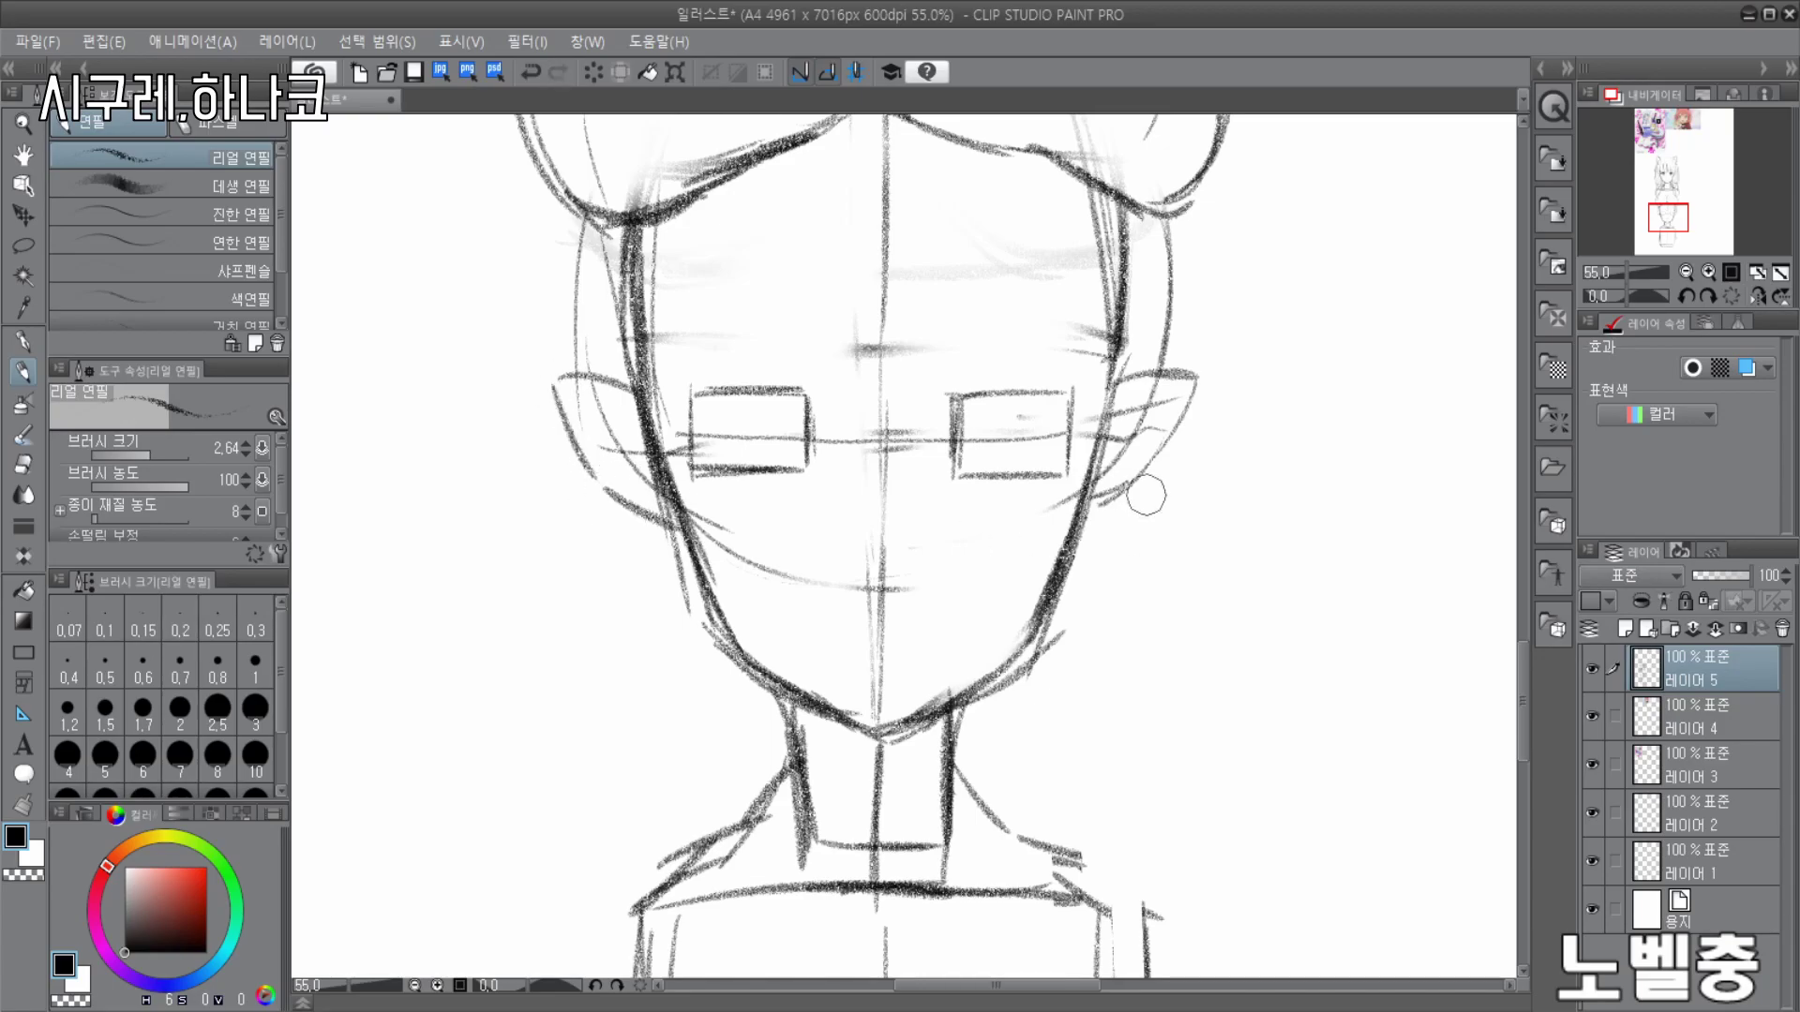
- Finish the lower edge of the second figure's right ear and soften the face's side and jaw lines with the eraser
{"action": "left_click_drag", "start_coordinate": [1132, 481], "coordinate": [1086, 507]}
{"action": "key", "text": "e"}
{"action": "left_click_drag", "start_coordinate": [647, 408], "coordinate": [714, 638]}
{"action": "left_click_drag", "start_coordinate": [1078, 515], "coordinate": [1031, 652]}
{"action": "left_click_drag", "start_coordinate": [701, 609], "coordinate": [801, 698]}
{"action": "left_click_drag", "start_coordinate": [647, 249], "coordinate": [655, 370]}
{"action": "left_click_drag", "start_coordinate": [1121, 225], "coordinate": [1116, 398]}
- Redraw the second figure's cheeks and jaw with the pencil as narrower curves tapering to the pointed chin
{"action": "key", "text": "p"}
{"action": "mouse_move", "coordinate": [648, 392]}
{"action": "left_mouse_down"}
{"action": "mouse_move", "coordinate": [700, 550]}
{"action": "mouse_move", "coordinate": [848, 726]}
{"action": "left_mouse_up"}
{"action": "left_click_drag", "start_coordinate": [1076, 527], "coordinate": [1029, 655]}
{"action": "scroll", "coordinate": [1135, 492], "scroll_direction": "down", "scroll_amount": 3}
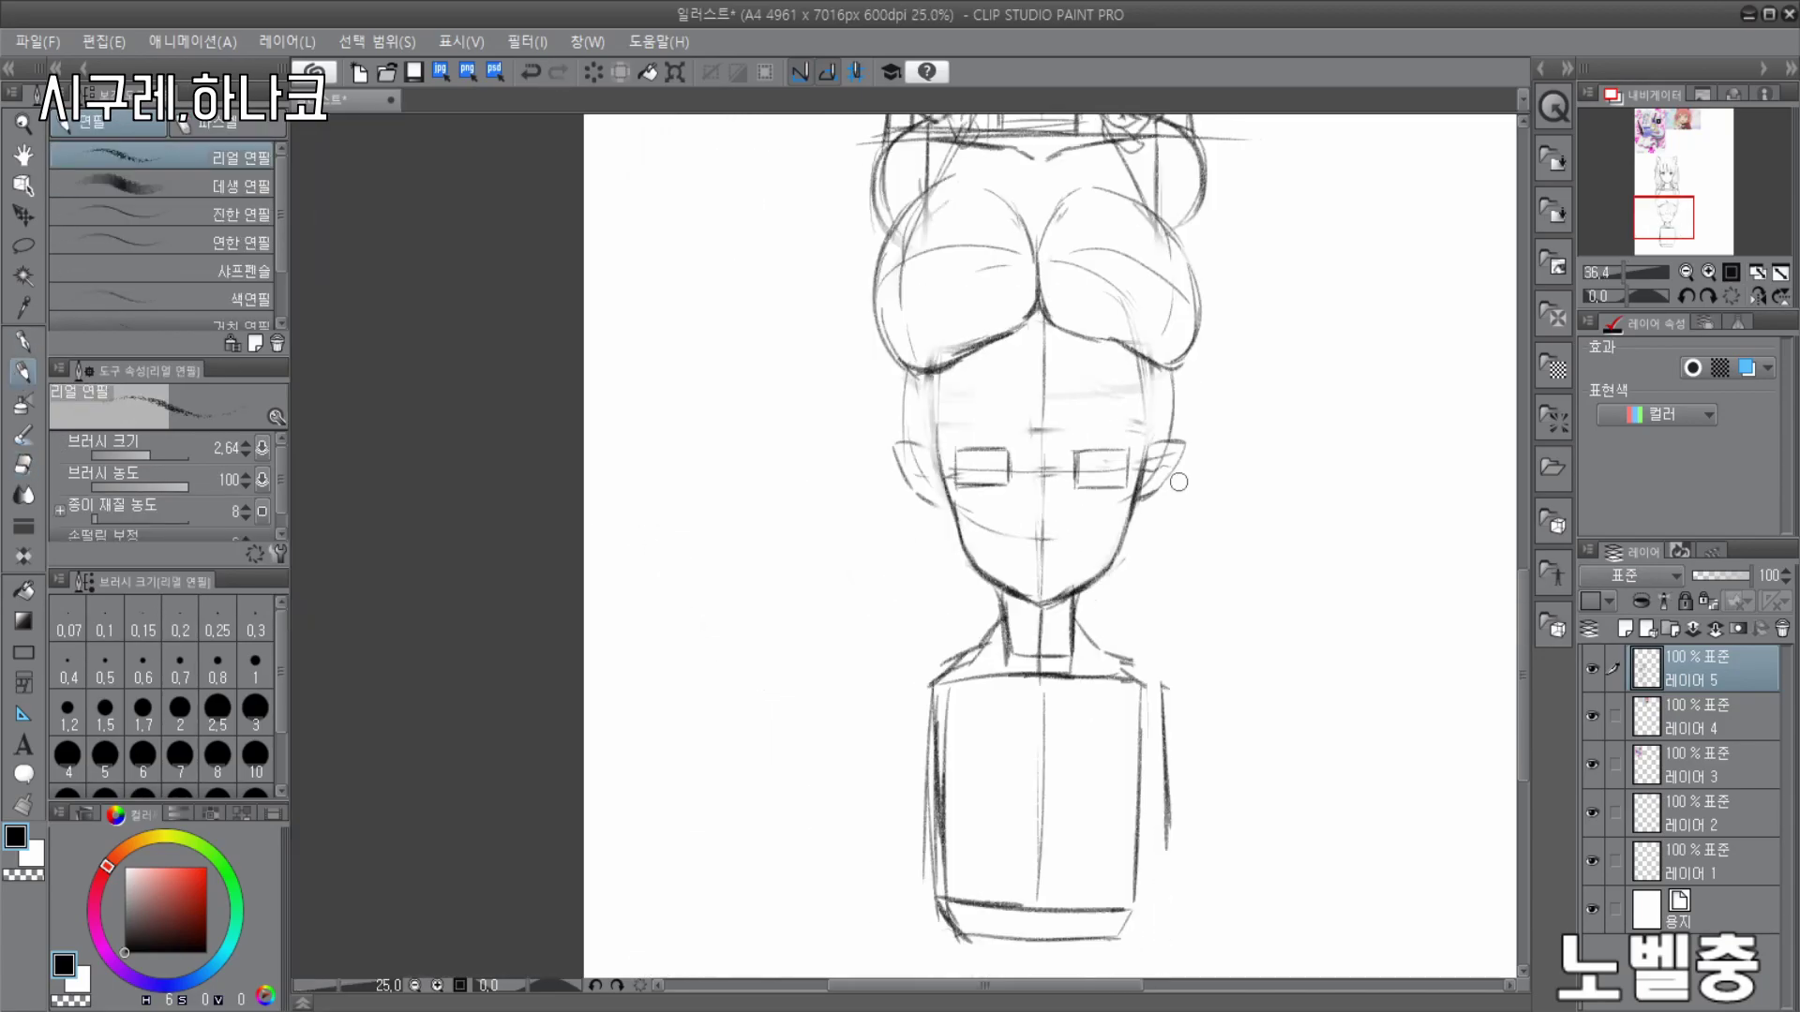
{"action": "left_click_drag", "start_coordinate": [1106, 187], "coordinate": [985, 891]}
{"action": "scroll", "coordinate": [1079, 790], "scroll_direction": "down", "scroll_amount": 2}
{"action": "scroll", "coordinate": [1079, 789], "scroll_direction": "up", "scroll_amount": 7}
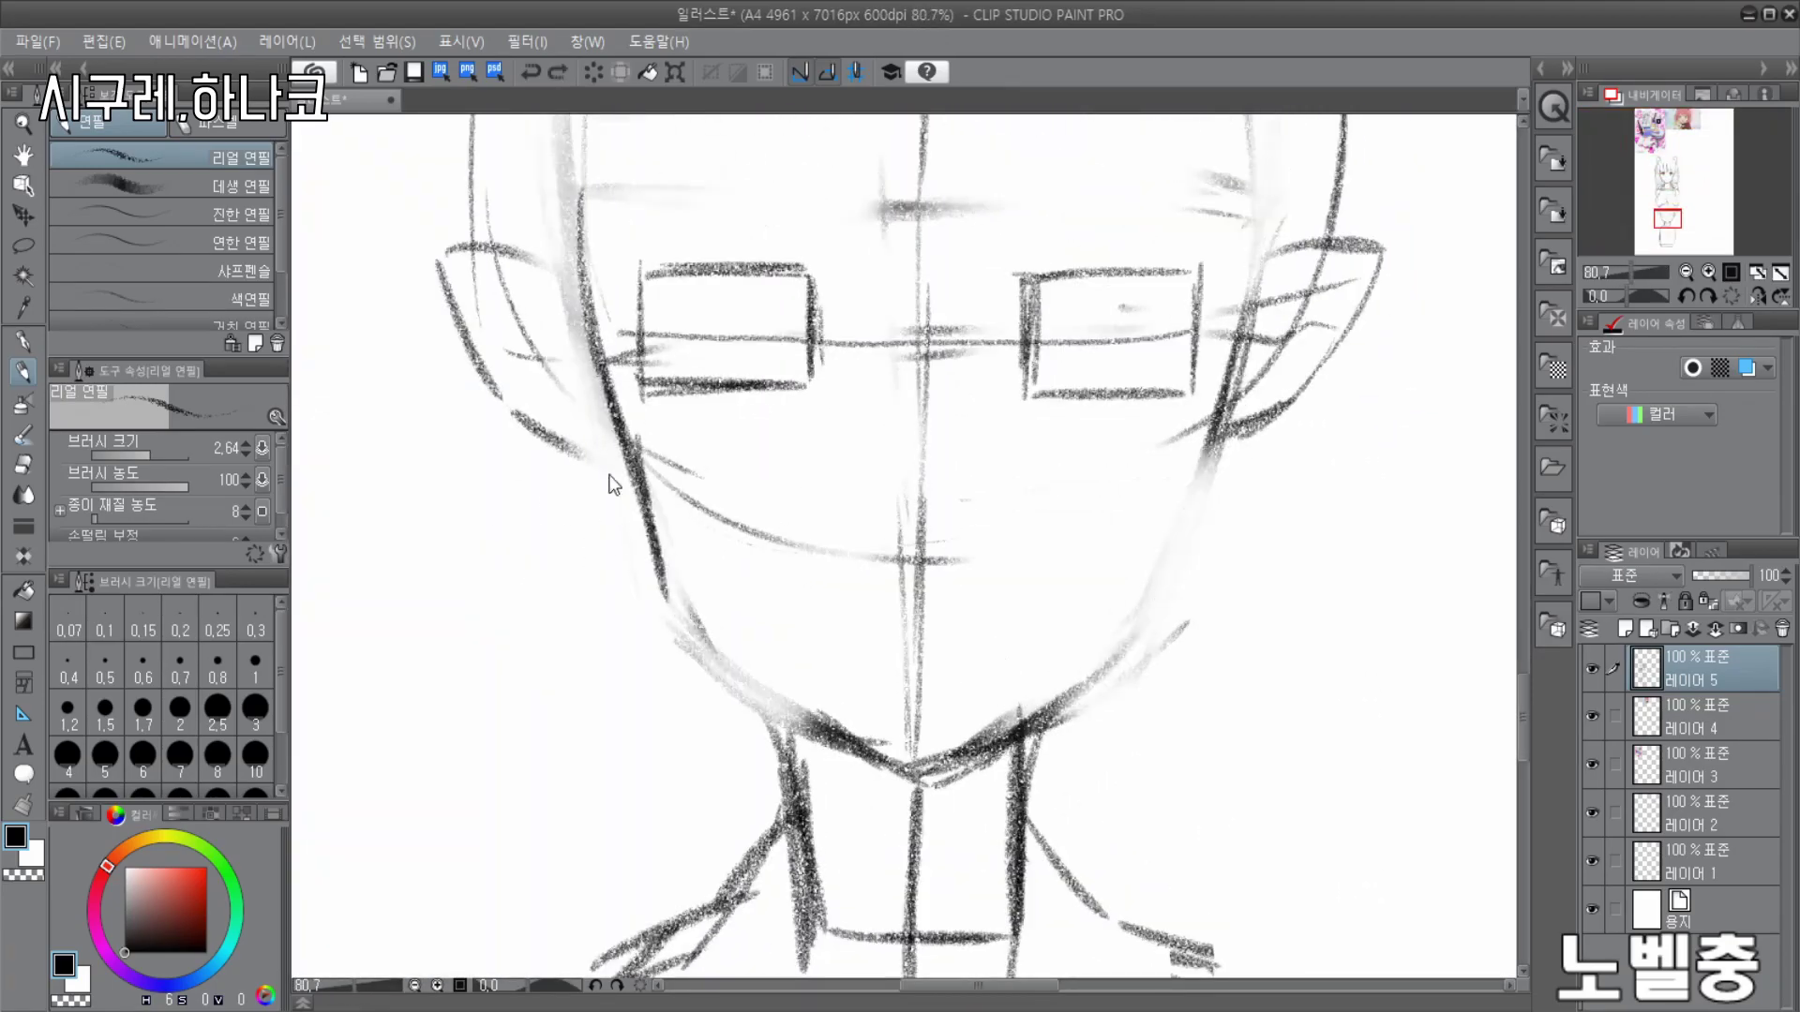
{"action": "left_click_drag", "start_coordinate": [667, 583], "coordinate": [848, 759]}
{"action": "left_click_drag", "start_coordinate": [1246, 361], "coordinate": [1136, 636]}
{"action": "scroll", "coordinate": [984, 682], "scroll_direction": "down", "scroll_amount": 2}
{"action": "scroll", "coordinate": [1037, 450], "scroll_direction": "up", "scroll_amount": 3}
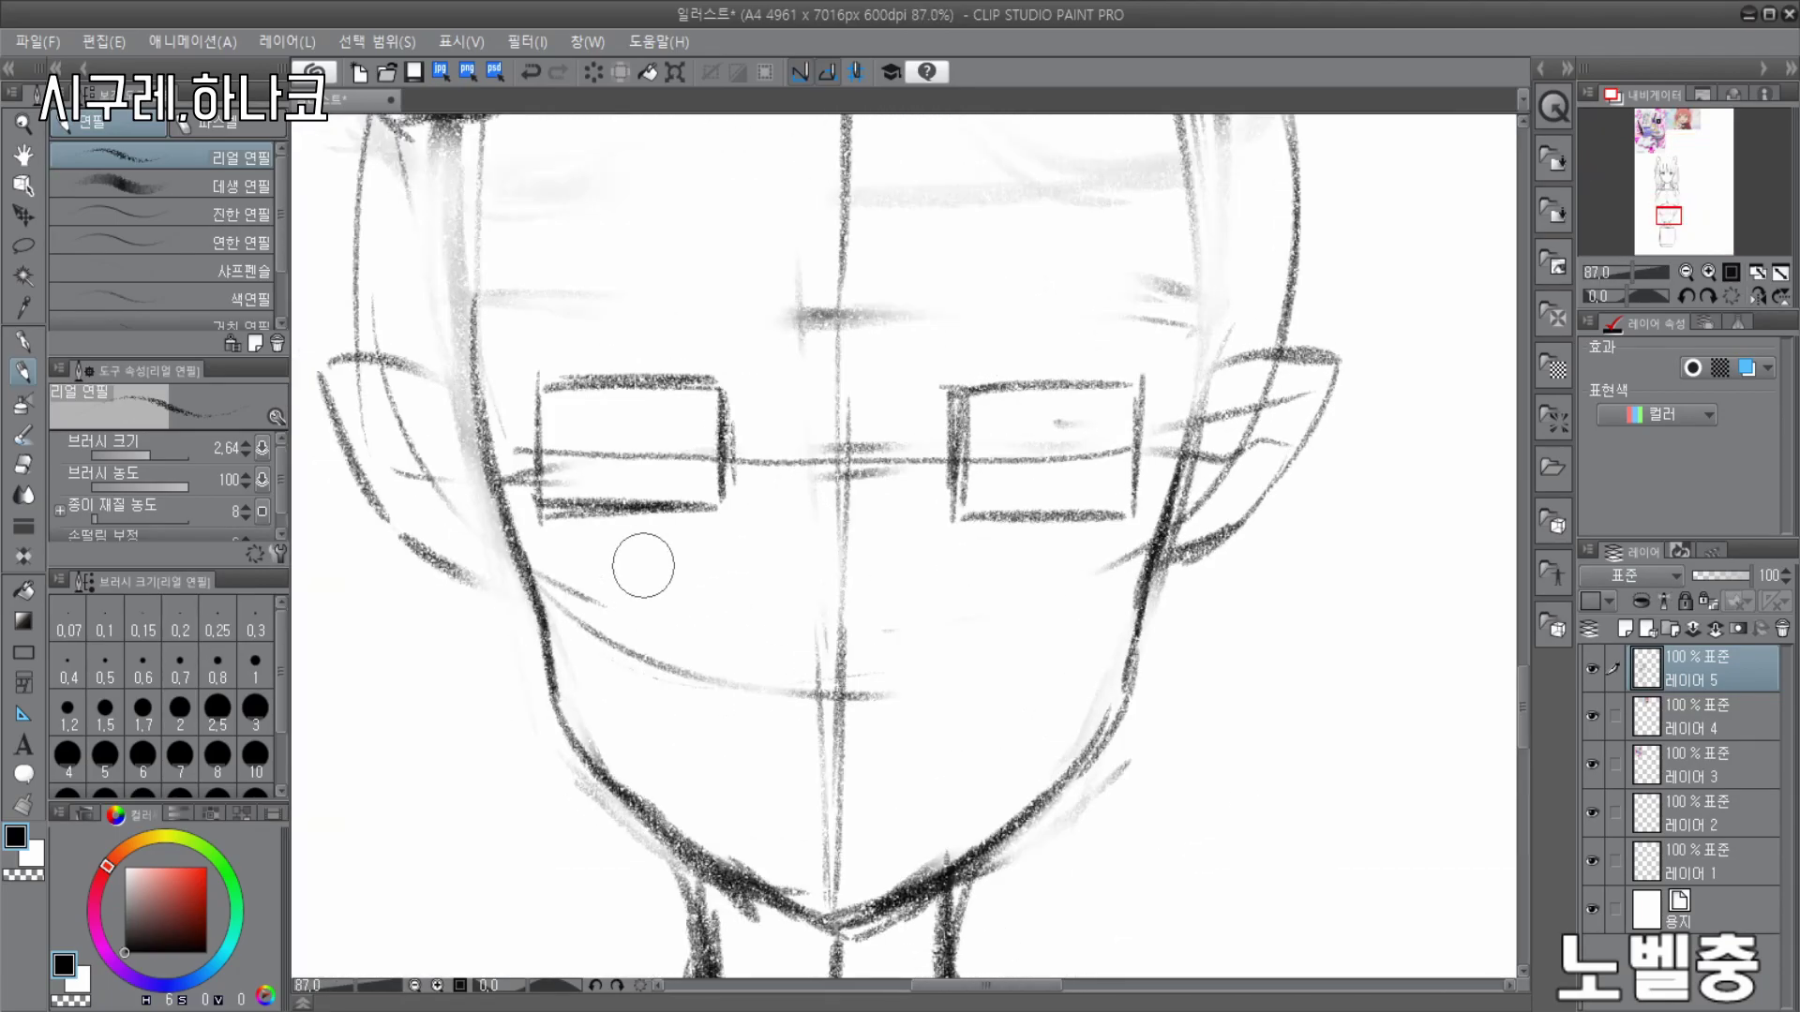
- Lasso the second figure's left eye guide box, nudge it slightly downward and clear the selection
{"action": "left_click", "coordinate": [23, 275]}
{"action": "left_click", "coordinate": [23, 246]}
{"action": "left_click_drag", "start_coordinate": [539, 527], "coordinate": [553, 545]}
{"action": "left_click_drag", "start_coordinate": [711, 476], "coordinate": [707, 485]}
{"action": "key", "text": "ctrl+d"}
{"action": "scroll", "coordinate": [863, 344], "scroll_direction": "down", "scroll_amount": 4}
{"action": "scroll", "coordinate": [834, 251], "scroll_direction": "up", "scroll_amount": 4}
- Draw the right eye's thick arched upper lash line with an outer tail across the top of its guide box
{"action": "left_click", "coordinate": [24, 372]}
{"action": "scroll", "coordinate": [828, 724], "scroll_direction": "down", "scroll_amount": 5}
{"action": "scroll", "coordinate": [904, 296], "scroll_direction": "up", "scroll_amount": 4}
{"action": "scroll", "coordinate": [965, 272], "scroll_direction": "down", "scroll_amount": 1}
{"action": "scroll", "coordinate": [991, 475], "scroll_direction": "down", "scroll_amount": 4}
{"action": "scroll", "coordinate": [989, 699], "scroll_direction": "up", "scroll_amount": 3}
{"action": "scroll", "coordinate": [796, 718], "scroll_direction": "up", "scroll_amount": 4}
{"action": "key", "text": "ctrl+z"}
{"action": "left_click_drag", "start_coordinate": [972, 418], "coordinate": [1120, 455]}
{"action": "scroll", "coordinate": [848, 496], "scroll_direction": "up", "scroll_amount": 2}
{"action": "left_click_drag", "start_coordinate": [926, 431], "coordinate": [1162, 408]}
{"action": "mouse_move", "coordinate": [926, 431]}
{"action": "left_mouse_down"}
{"action": "mouse_move", "coordinate": [1077, 378]}
{"action": "mouse_move", "coordinate": [1210, 442]}
{"action": "left_mouse_up"}
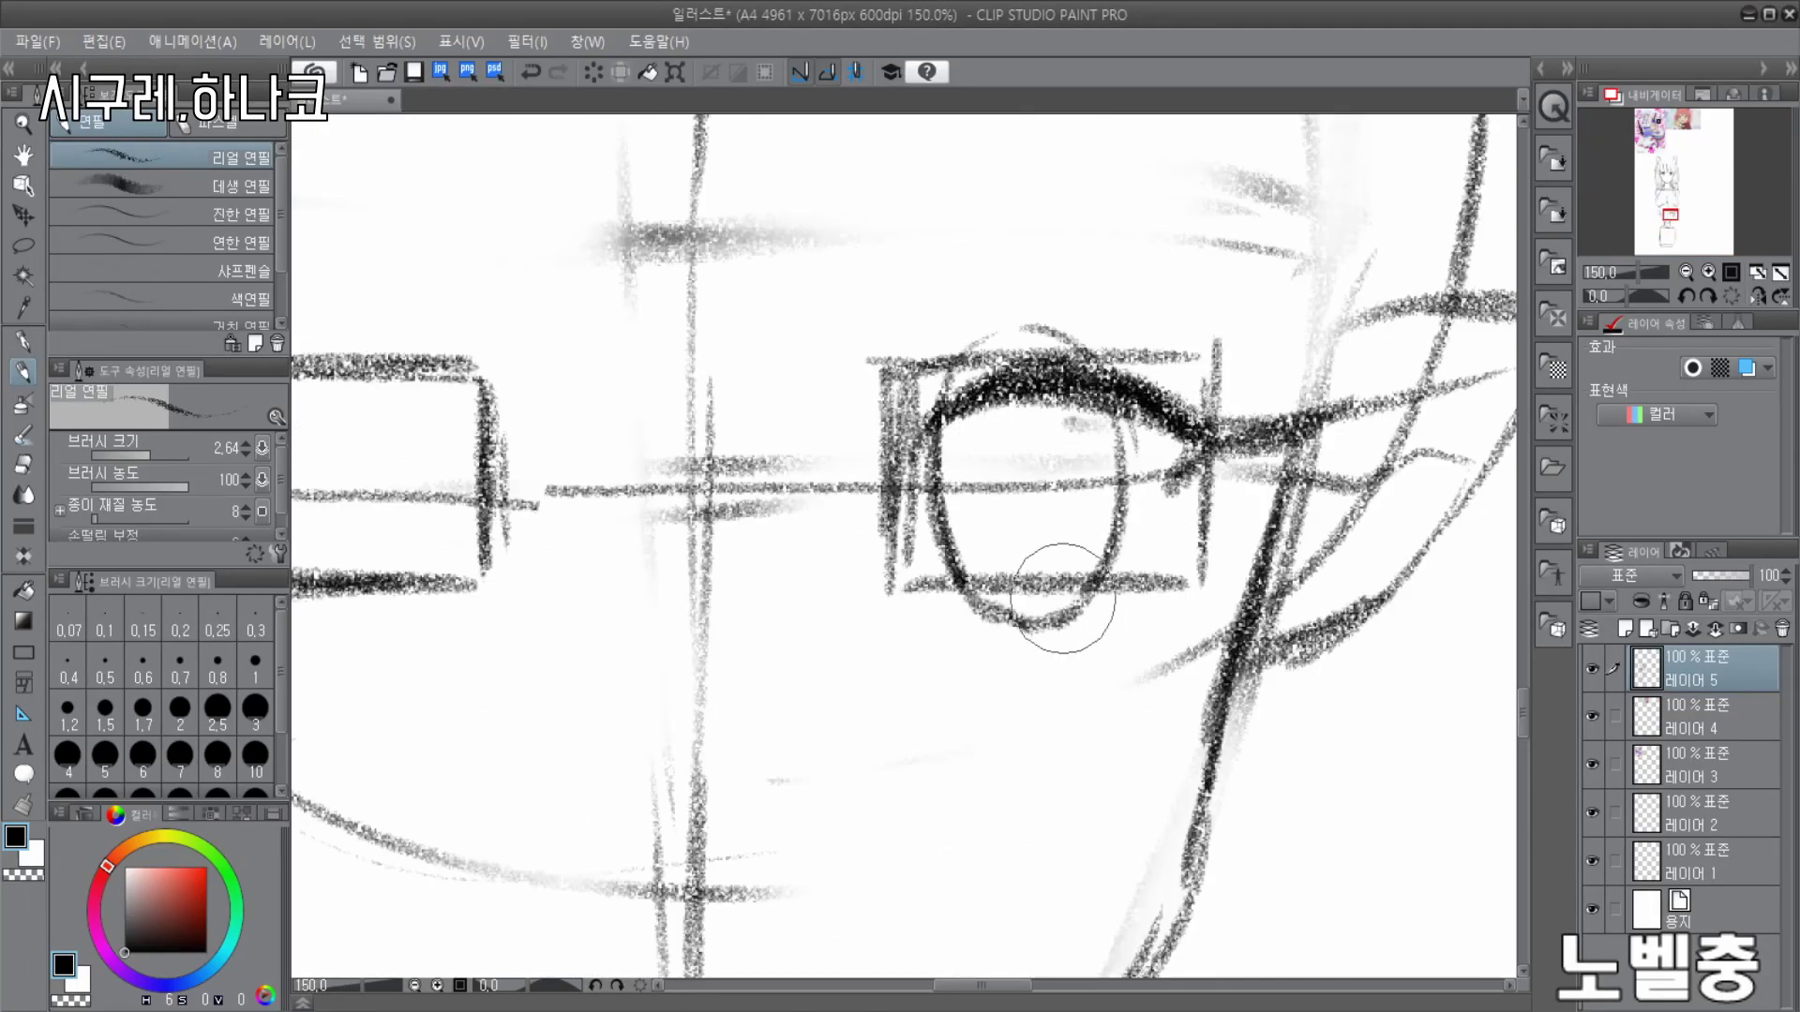
{"action": "scroll", "coordinate": [1065, 594], "scroll_direction": "down", "scroll_amount": 4}
{"action": "scroll", "coordinate": [996, 281], "scroll_direction": "up", "scroll_amount": 4}
{"action": "scroll", "coordinate": [1031, 337], "scroll_direction": "down", "scroll_amount": 4}
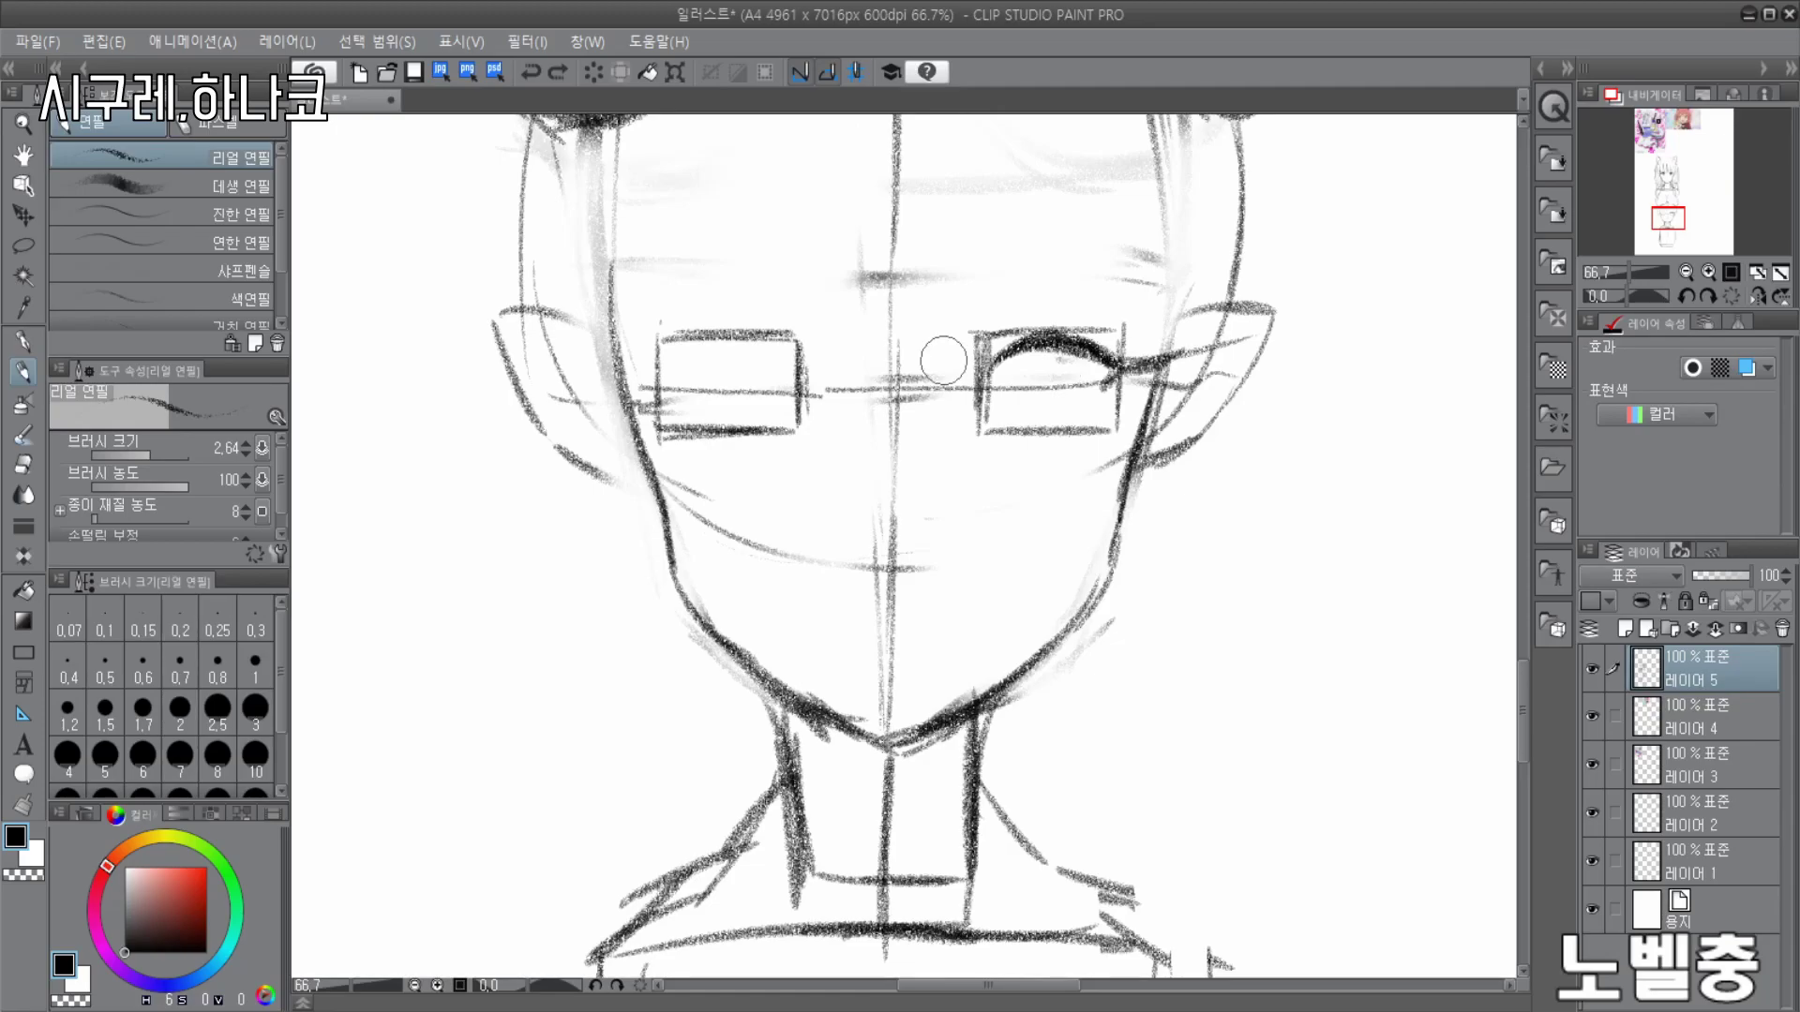
- Draw a matching thick upper lash arc and outer tail on the left eye's guide box
{"action": "scroll", "coordinate": [752, 360], "scroll_direction": "up", "scroll_amount": 4}
{"action": "mouse_move", "coordinate": [736, 318]}
{"action": "left_mouse_down"}
{"action": "mouse_move", "coordinate": [852, 431]}
{"action": "mouse_move", "coordinate": [566, 497]}
{"action": "left_mouse_up"}
{"action": "mouse_move", "coordinate": [570, 394]}
{"action": "left_mouse_down"}
{"action": "mouse_move", "coordinate": [797, 339]}
{"action": "mouse_move", "coordinate": [447, 340]}
{"action": "mouse_move", "coordinate": [675, 290]}
{"action": "left_mouse_up"}
{"action": "scroll", "coordinate": [591, 321], "scroll_direction": "down", "scroll_amount": 4}
{"action": "scroll", "coordinate": [767, 374], "scroll_direction": "up", "scroll_amount": 3}
- Thicken the right eye's upper lash, erase guide lines around its interior and sketch the sides of the iris
{"action": "mouse_move", "coordinate": [1050, 281]}
{"action": "left_mouse_down"}
{"action": "mouse_move", "coordinate": [1186, 225]}
{"action": "mouse_move", "coordinate": [1279, 319]}
{"action": "left_mouse_up"}
{"action": "left_click", "coordinate": [23, 464]}
{"action": "left_click_drag", "start_coordinate": [1079, 319], "coordinate": [1205, 328]}
{"action": "mouse_move", "coordinate": [1229, 338]}
{"action": "left_mouse_down"}
{"action": "mouse_move", "coordinate": [1069, 314]}
{"action": "mouse_move", "coordinate": [1226, 429]}
{"action": "left_mouse_up"}
{"action": "left_click", "coordinate": [24, 372]}
{"action": "left_click_drag", "start_coordinate": [1060, 281], "coordinate": [1088, 460]}
{"action": "mouse_move", "coordinate": [1198, 290]}
{"action": "left_mouse_down"}
{"action": "mouse_move", "coordinate": [1200, 431]}
{"action": "mouse_move", "coordinate": [1125, 486]}
{"action": "left_mouse_up"}
{"action": "scroll", "coordinate": [1042, 444], "scroll_direction": "down", "scroll_amount": 4}
{"action": "scroll", "coordinate": [1046, 504], "scroll_direction": "up", "scroll_amount": 4}
{"action": "left_click_drag", "start_coordinate": [1048, 375], "coordinate": [1144, 431]}
- Draw the left eye's oval iris and outer rim, and rework the inner rim of the right eye
{"action": "left_click_drag", "start_coordinate": [574, 272], "coordinate": [638, 465]}
{"action": "left_click_drag", "start_coordinate": [689, 346], "coordinate": [677, 422]}
{"action": "left_click_drag", "start_coordinate": [1078, 271], "coordinate": [1115, 249]}
{"action": "key", "text": "ctrl+z"}
{"action": "mouse_move", "coordinate": [1076, 258]}
{"action": "left_mouse_down"}
{"action": "mouse_move", "coordinate": [1149, 250]}
{"action": "mouse_move", "coordinate": [1230, 319]}
{"action": "mouse_move", "coordinate": [1135, 454]}
{"action": "left_mouse_up"}
{"action": "scroll", "coordinate": [1247, 375], "scroll_direction": "down", "scroll_amount": 3}
{"action": "scroll", "coordinate": [1230, 349], "scroll_direction": "up", "scroll_amount": 3}
- Erase the right eye's interior and redraw its iris as a narrow upright oval
{"action": "left_click", "coordinate": [24, 464]}
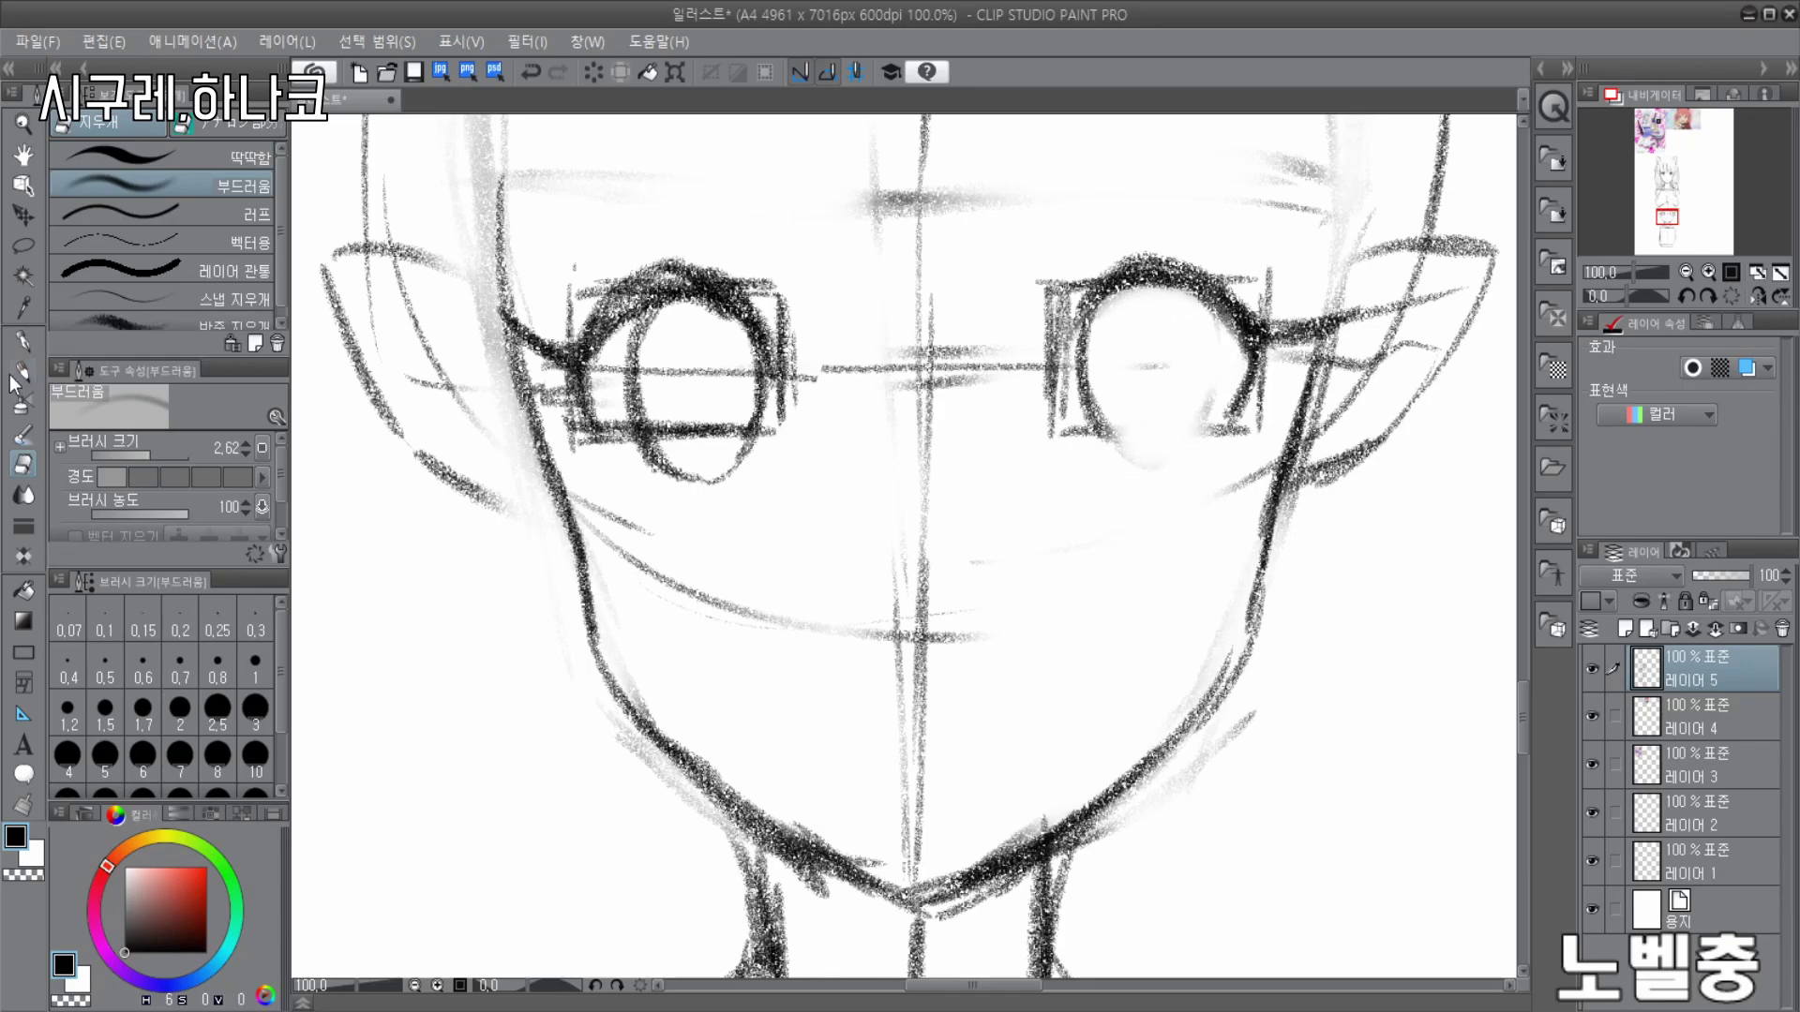
{"action": "left_click", "coordinate": [16, 374]}
{"action": "left_click_drag", "start_coordinate": [1095, 292], "coordinate": [1153, 477]}
{"action": "key", "text": "ctrl+z"}
{"action": "left_click_drag", "start_coordinate": [1192, 289], "coordinate": [1188, 428]}
{"action": "scroll", "coordinate": [1183, 410], "scroll_direction": "down", "scroll_amount": 1}
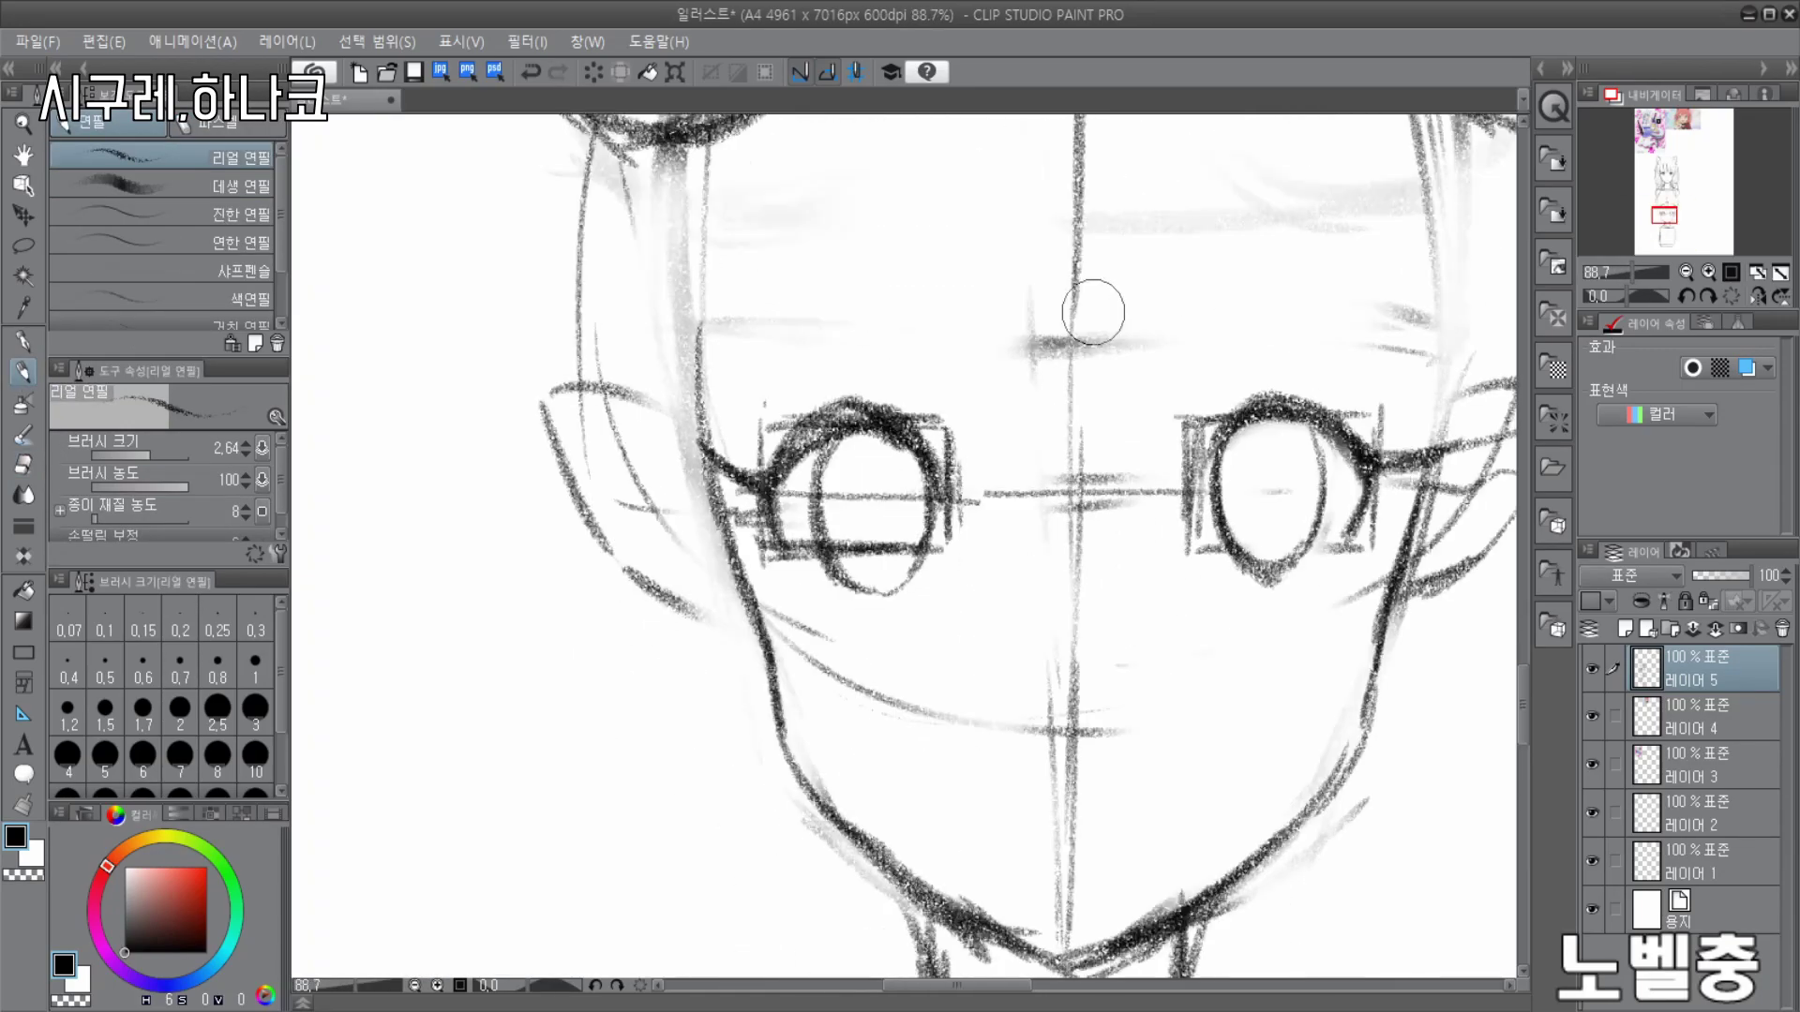
- Check the eyes of the red-haired reference character, and draw a short lower lash line beneath the right eye
{"action": "scroll", "coordinate": [938, 384], "scroll_direction": "down", "scroll_amount": 7}
{"action": "scroll", "coordinate": [1003, 302], "scroll_direction": "up", "scroll_amount": 4}
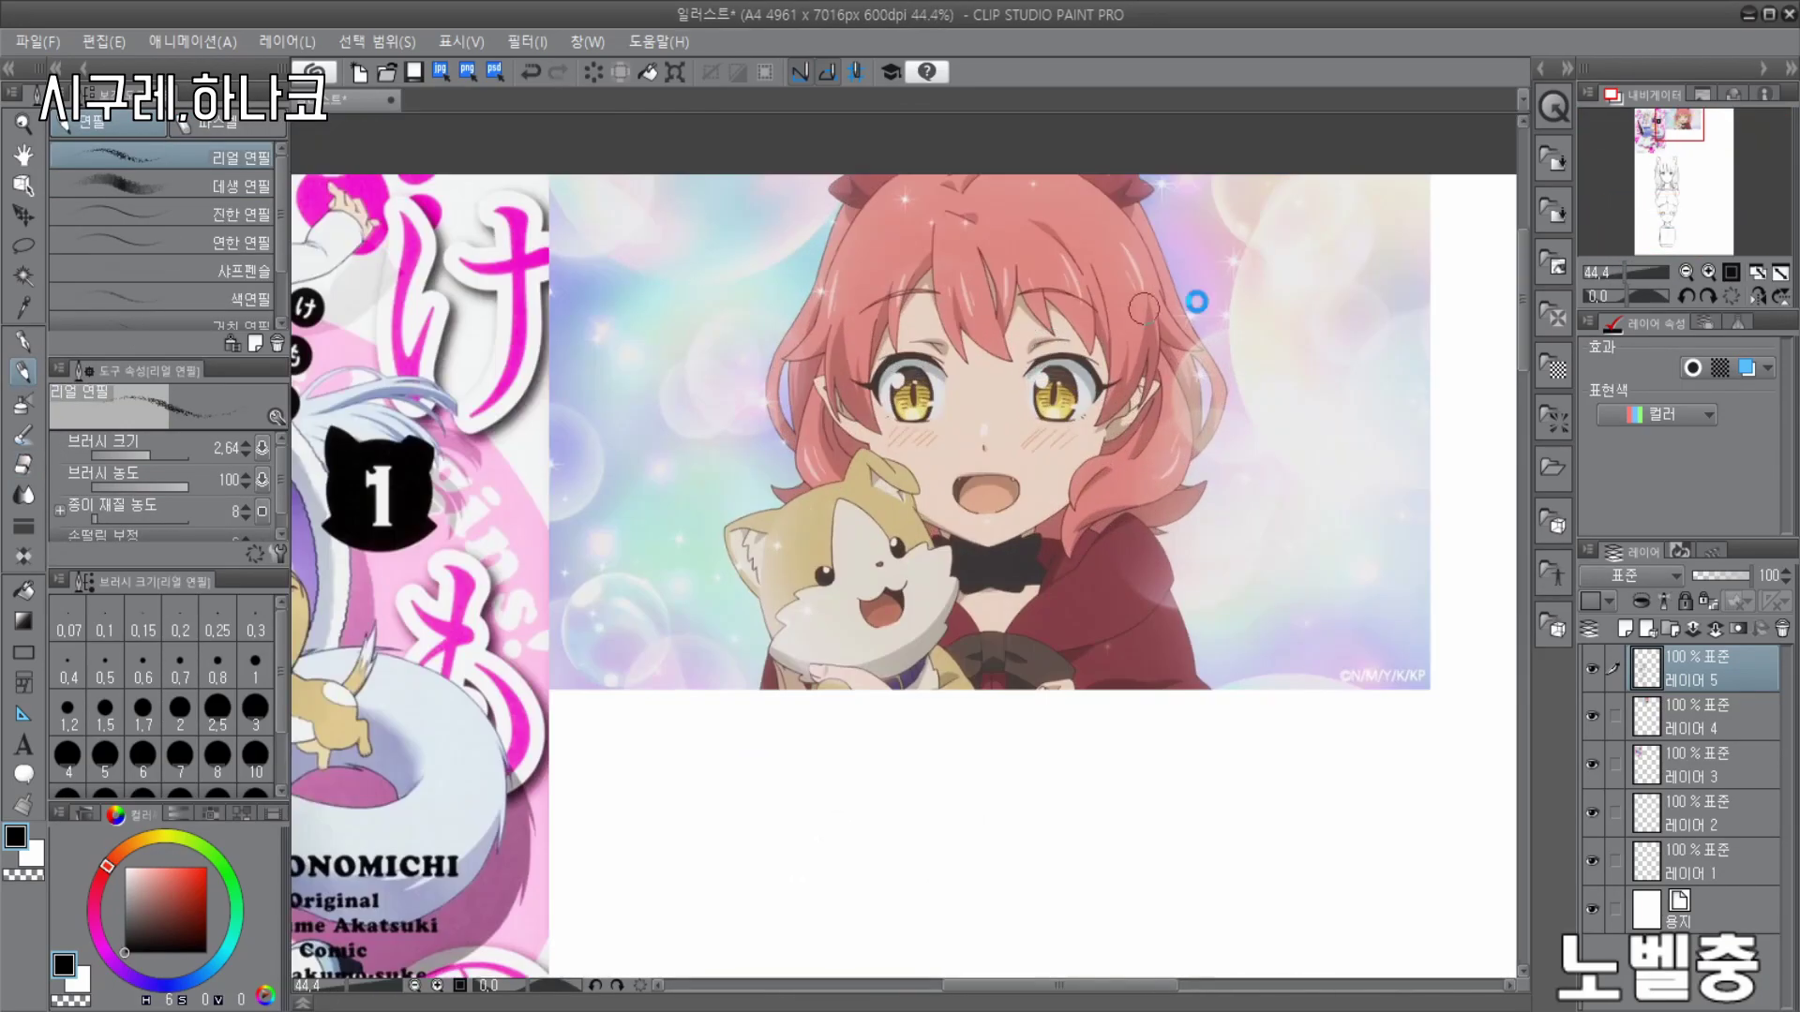
{"action": "scroll", "coordinate": [1190, 301], "scroll_direction": "down", "scroll_amount": 5}
{"action": "scroll", "coordinate": [1106, 816], "scroll_direction": "up", "scroll_amount": 1}
{"action": "scroll", "coordinate": [1080, 769], "scroll_direction": "up", "scroll_amount": 5}
{"action": "mouse_move", "coordinate": [1037, 686]}
{"action": "left_mouse_down"}
{"action": "mouse_move", "coordinate": [1155, 682]}
{"action": "mouse_move", "coordinate": [1139, 684]}
{"action": "left_mouse_up"}
{"action": "left_click_drag", "start_coordinate": [1060, 521], "coordinate": [989, 558]}
{"action": "scroll", "coordinate": [1040, 553], "scroll_direction": "down", "scroll_amount": 5}
{"action": "scroll", "coordinate": [1017, 564], "scroll_direction": "up", "scroll_amount": 5}
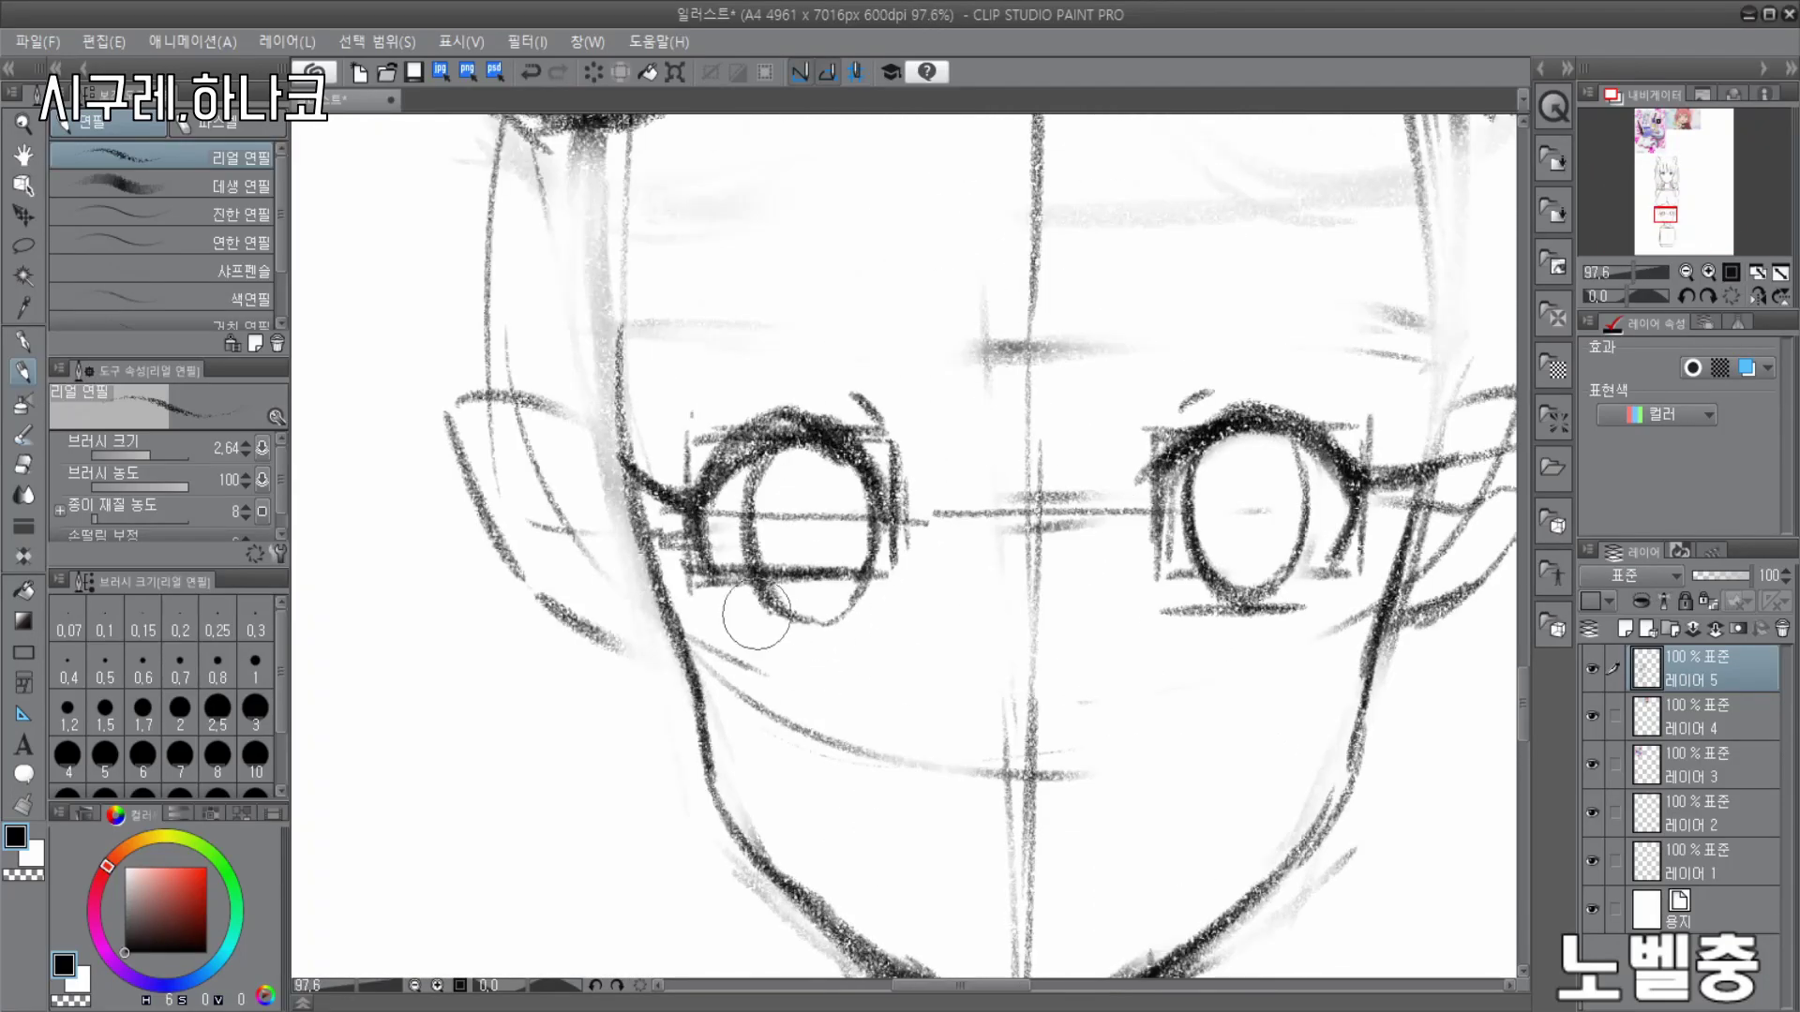
- Erase the remaining guide box lines and stray marks around both of the second figure's eyes
{"action": "key", "text": "e"}
{"action": "left_click_drag", "start_coordinate": [689, 432], "coordinate": [712, 600]}
{"action": "left_click_drag", "start_coordinate": [877, 403], "coordinate": [922, 503]}
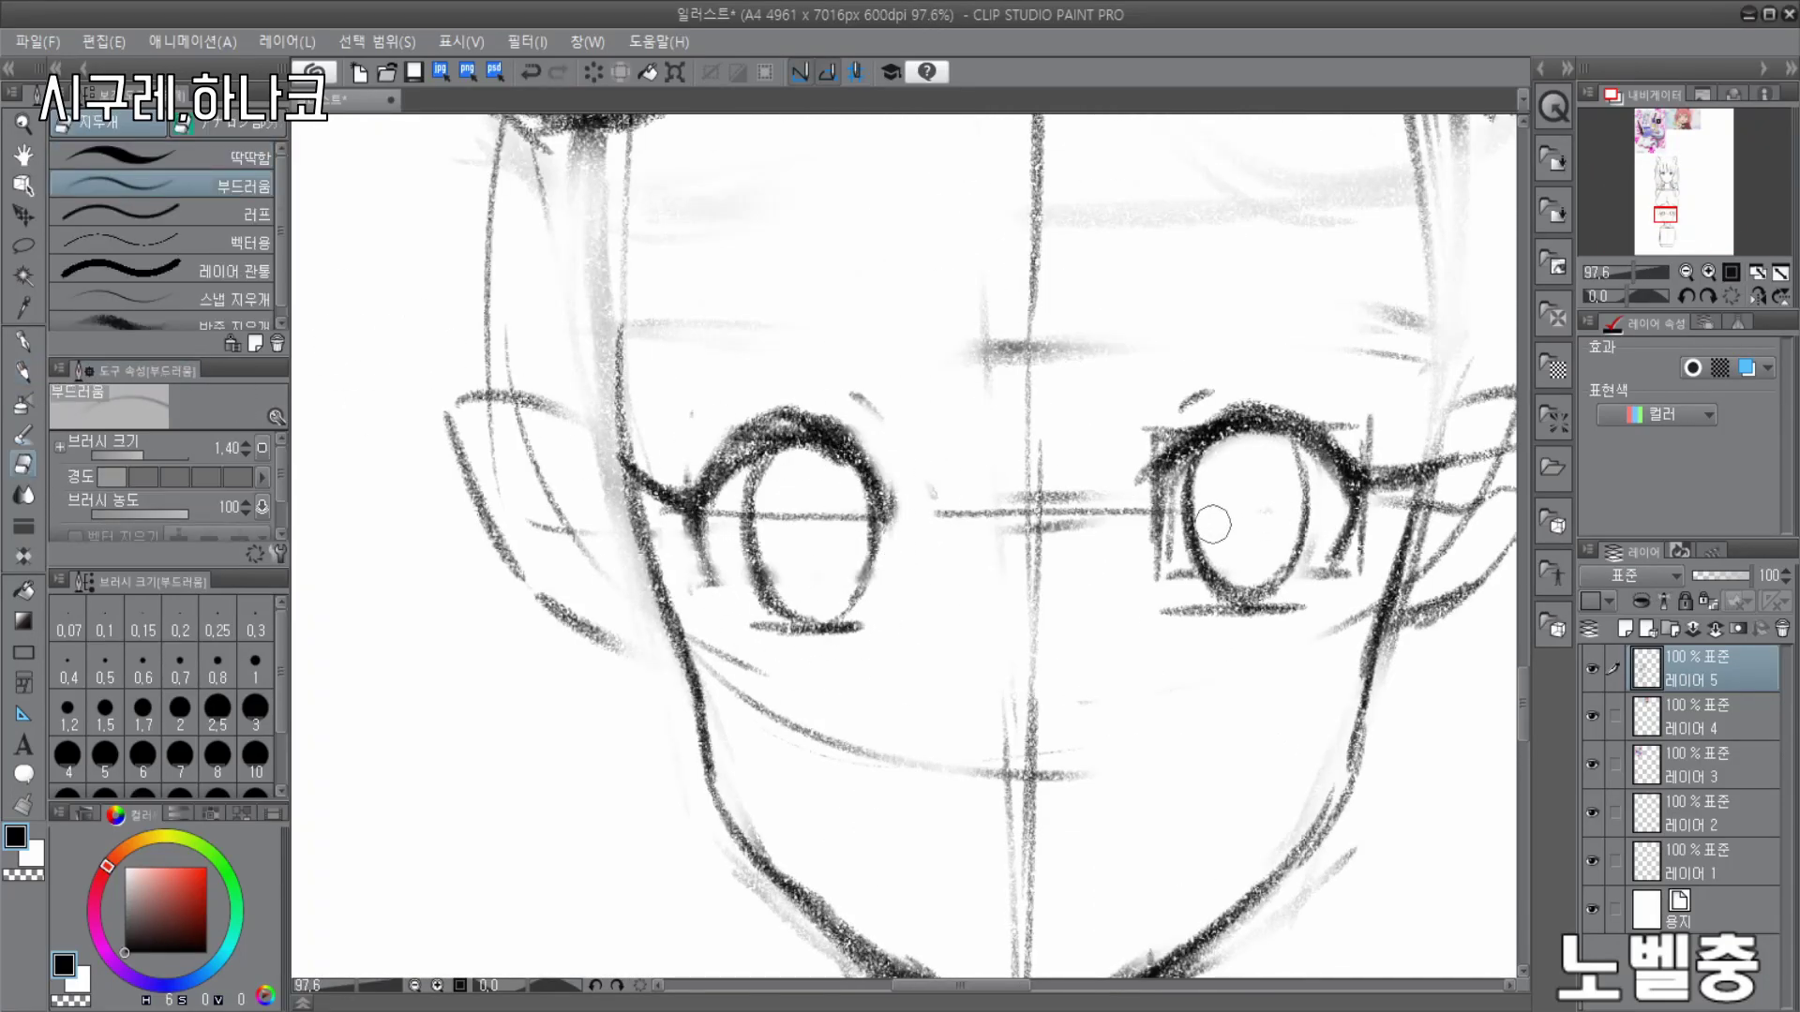
{"action": "left_click_drag", "start_coordinate": [1161, 469], "coordinate": [1162, 577]}
{"action": "left_click_drag", "start_coordinate": [1149, 450], "coordinate": [1186, 422]}
{"action": "left_click_drag", "start_coordinate": [1354, 422], "coordinate": [1367, 449]}
{"action": "left_click_drag", "start_coordinate": [1346, 525], "coordinate": [1336, 567]}
{"action": "scroll", "coordinate": [1294, 493], "scroll_direction": "down", "scroll_amount": 4}
{"action": "scroll", "coordinate": [1266, 487], "scroll_direction": "up", "scroll_amount": 4}
{"action": "left_click_drag", "start_coordinate": [726, 450], "coordinate": [877, 417]}
- Redraw the left eye's upper lash as a thick arch extending to a pointed inner corner
{"action": "key", "text": "p"}
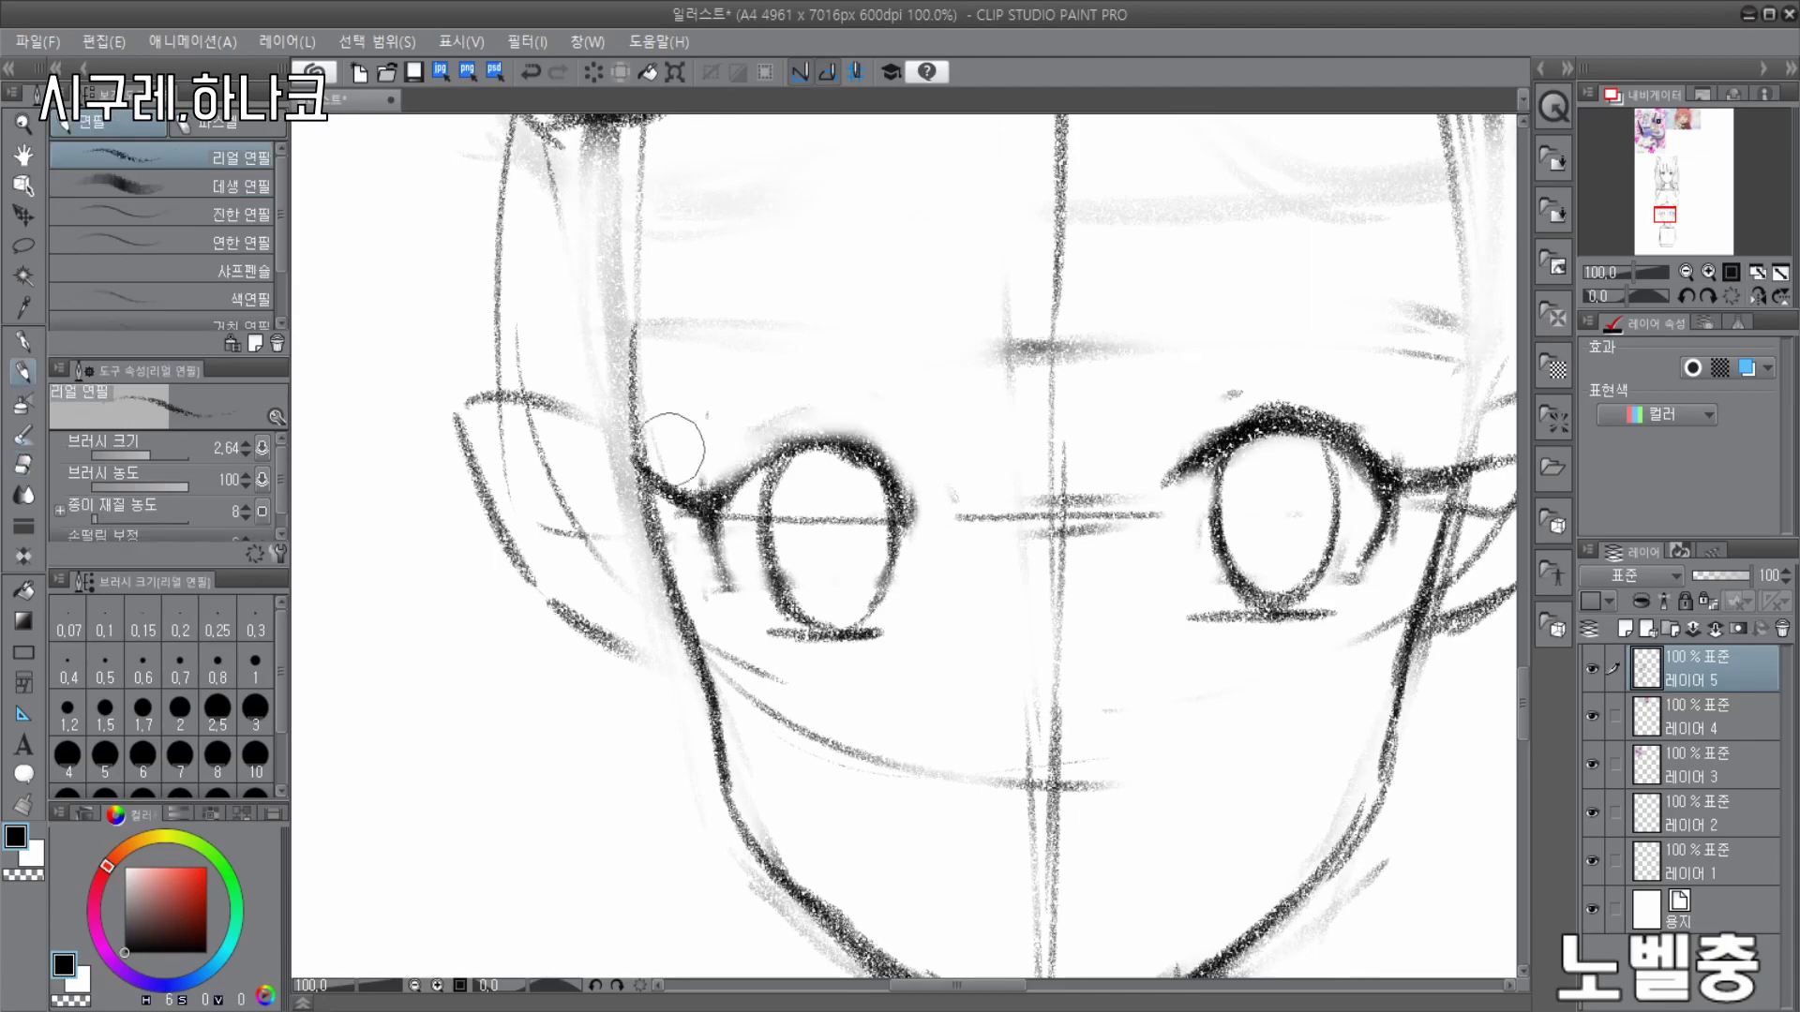
{"action": "left_click_drag", "start_coordinate": [717, 487], "coordinate": [886, 454]}
{"action": "left_click_drag", "start_coordinate": [823, 438], "coordinate": [943, 487]}
{"action": "scroll", "coordinate": [893, 431], "scroll_direction": "down", "scroll_amount": 4}
{"action": "scroll", "coordinate": [947, 432], "scroll_direction": "up", "scroll_amount": 4}
- Erase the guide lines inside the left eye and down the lower face, and draw a small nose
{"action": "key", "text": "e"}
{"action": "left_click_drag", "start_coordinate": [817, 509], "coordinate": [727, 507]}
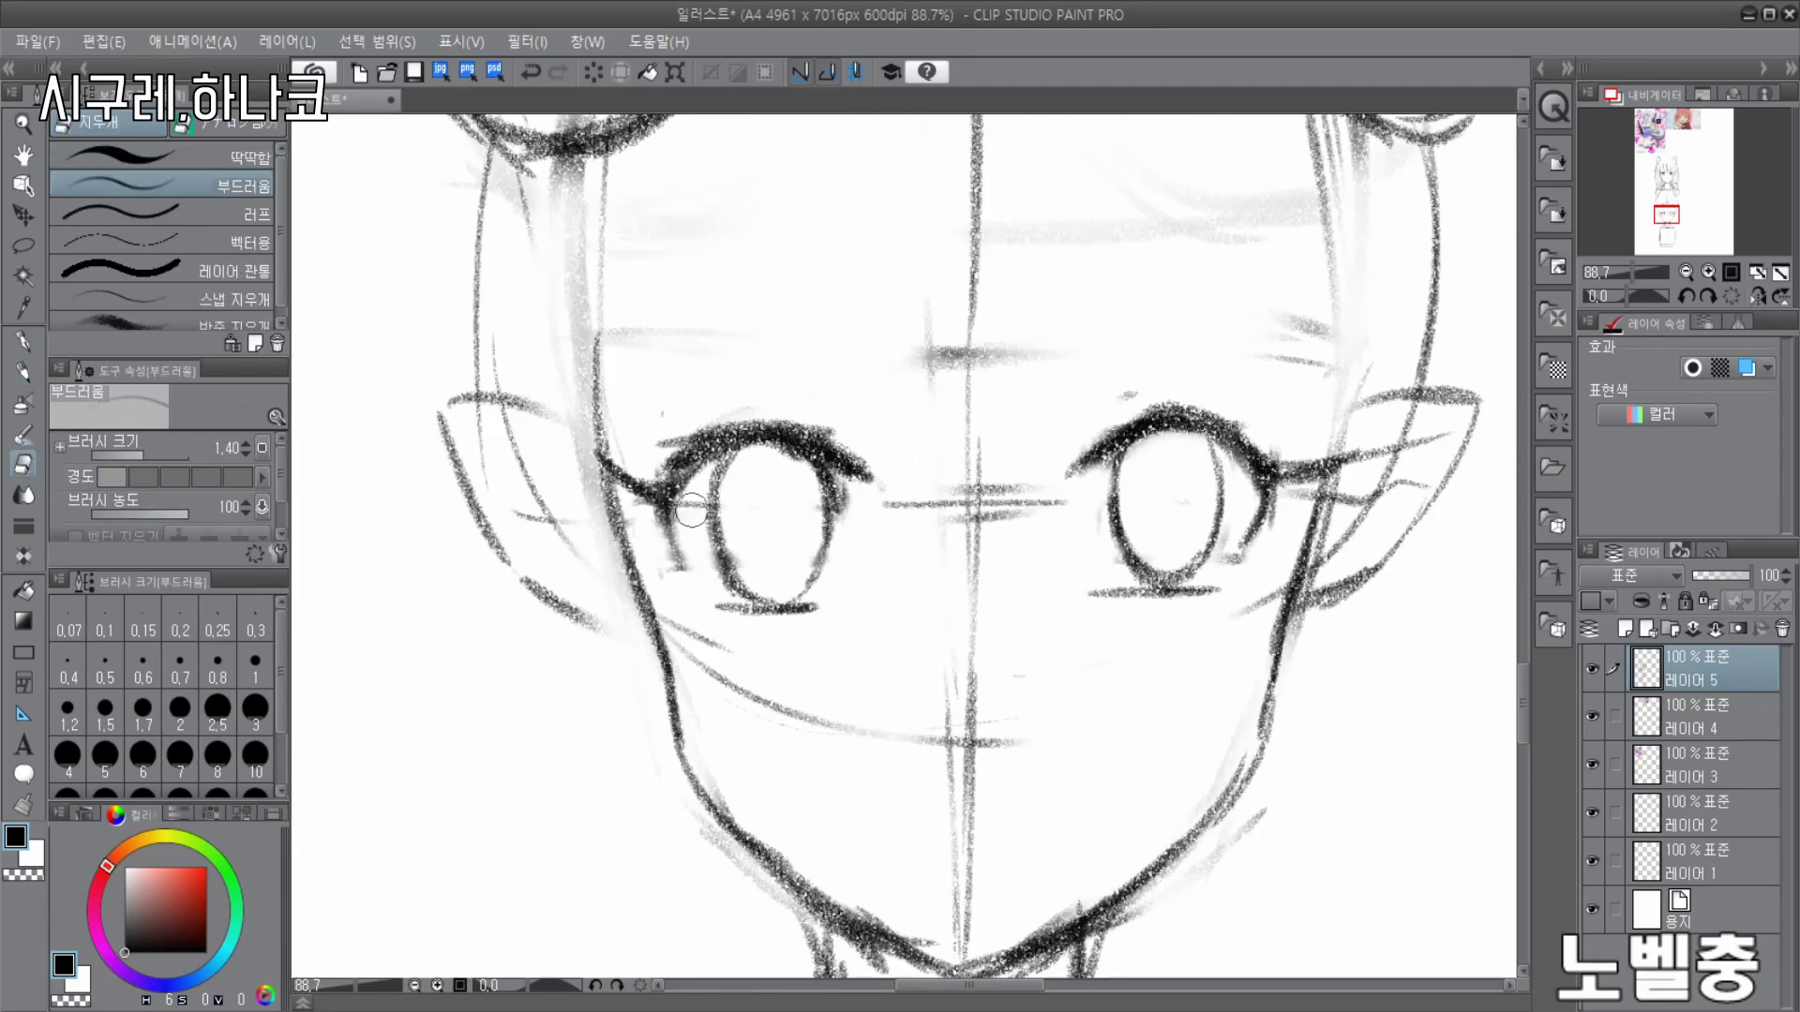
{"action": "left_click_drag", "start_coordinate": [987, 725], "coordinate": [944, 740]}
{"action": "key", "text": "p"}
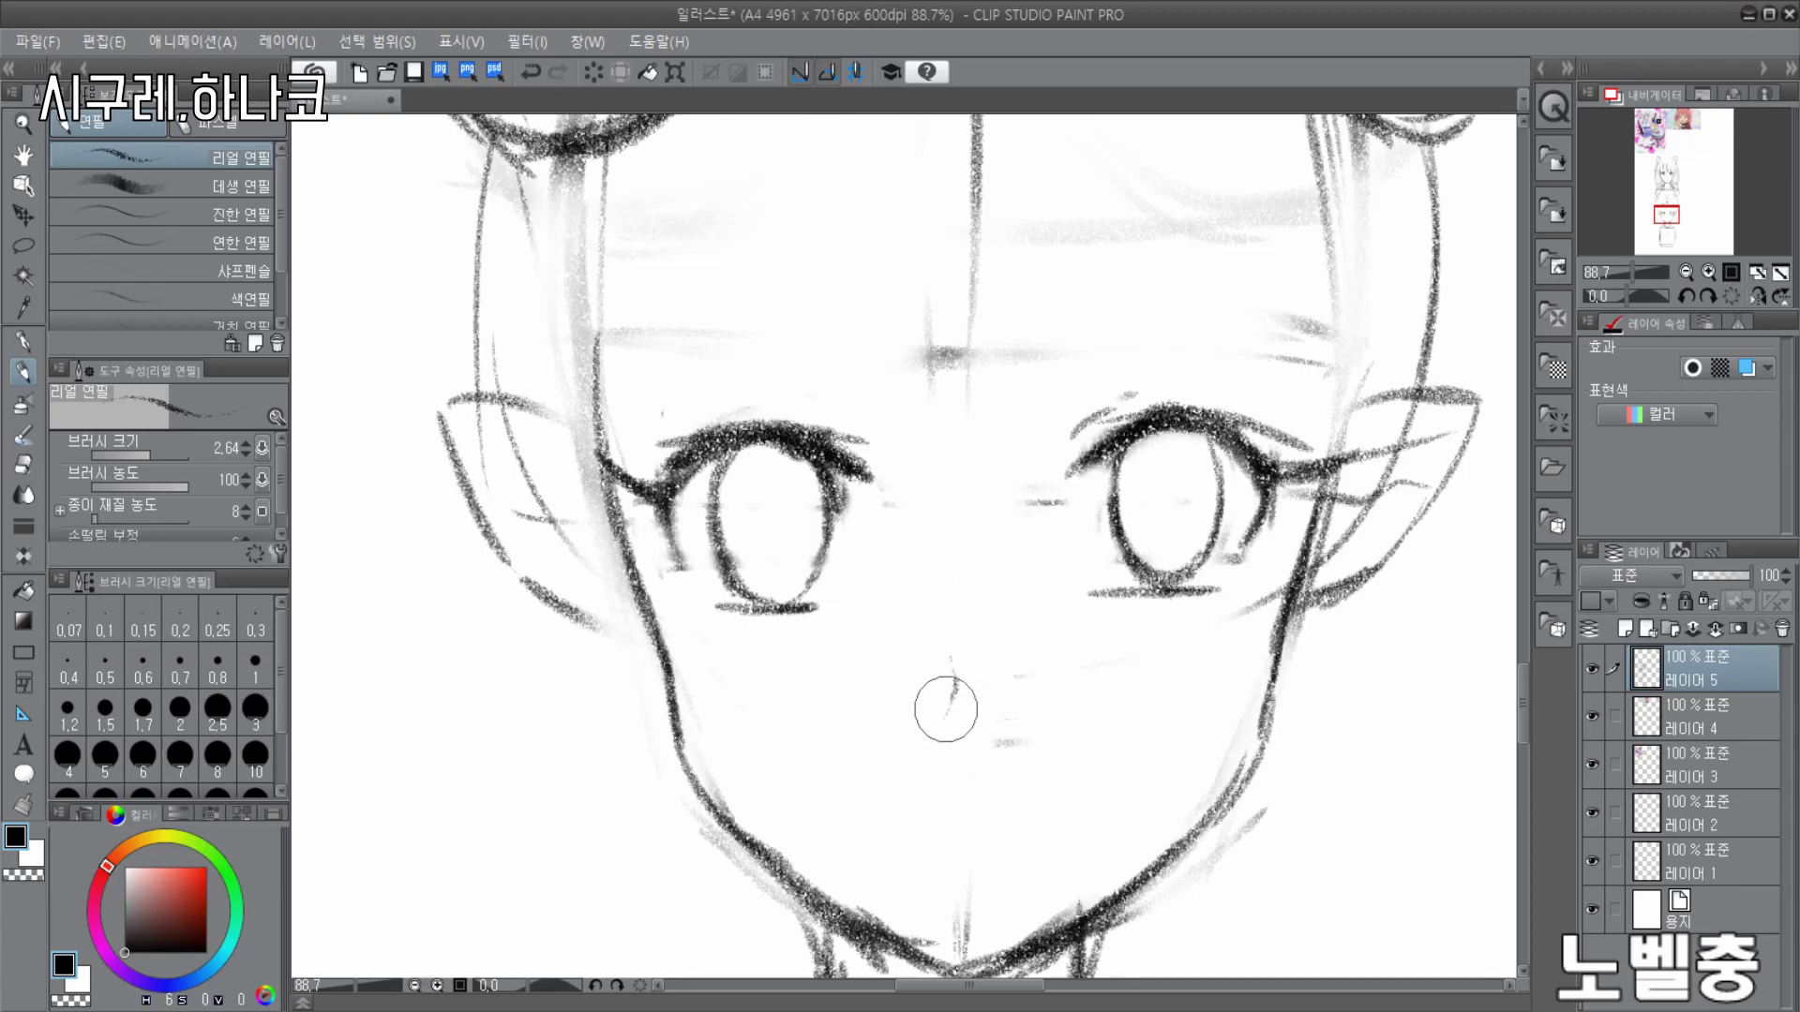
{"action": "left_click_drag", "start_coordinate": [941, 713], "coordinate": [945, 661]}
{"action": "scroll", "coordinate": [966, 525], "scroll_direction": "down", "scroll_amount": 3}
{"action": "scroll", "coordinate": [991, 331], "scroll_direction": "up", "scroll_amount": 4}
{"action": "scroll", "coordinate": [1027, 318], "scroll_direction": "down", "scroll_amount": 4}
{"action": "scroll", "coordinate": [1017, 574], "scroll_direction": "up", "scroll_amount": 3}
{"action": "scroll", "coordinate": [1016, 575], "scroll_direction": "down", "scroll_amount": 3}
{"action": "scroll", "coordinate": [1031, 609], "scroll_direction": "up", "scroll_amount": 3}
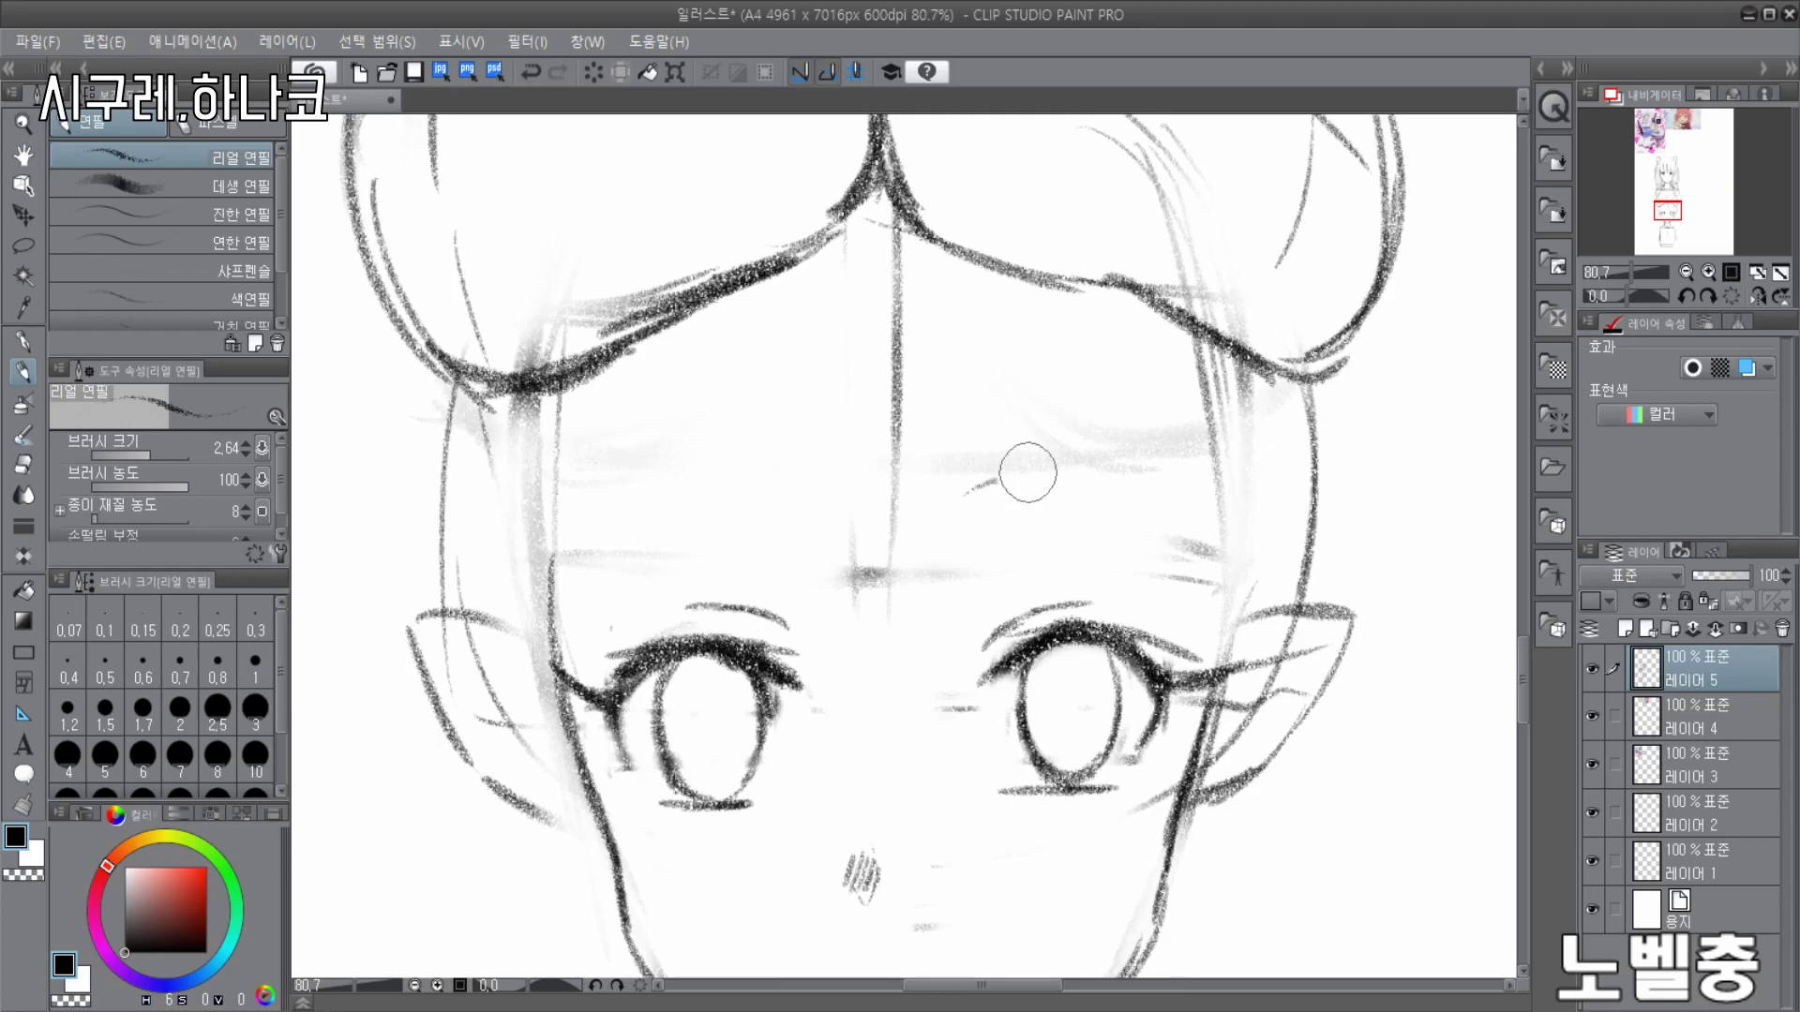
- Sketch the second figure's outer hair contours sweeping down both sides of the face to pointed ends at the shoulders
{"action": "scroll", "coordinate": [959, 421], "scroll_direction": "down", "scroll_amount": 6}
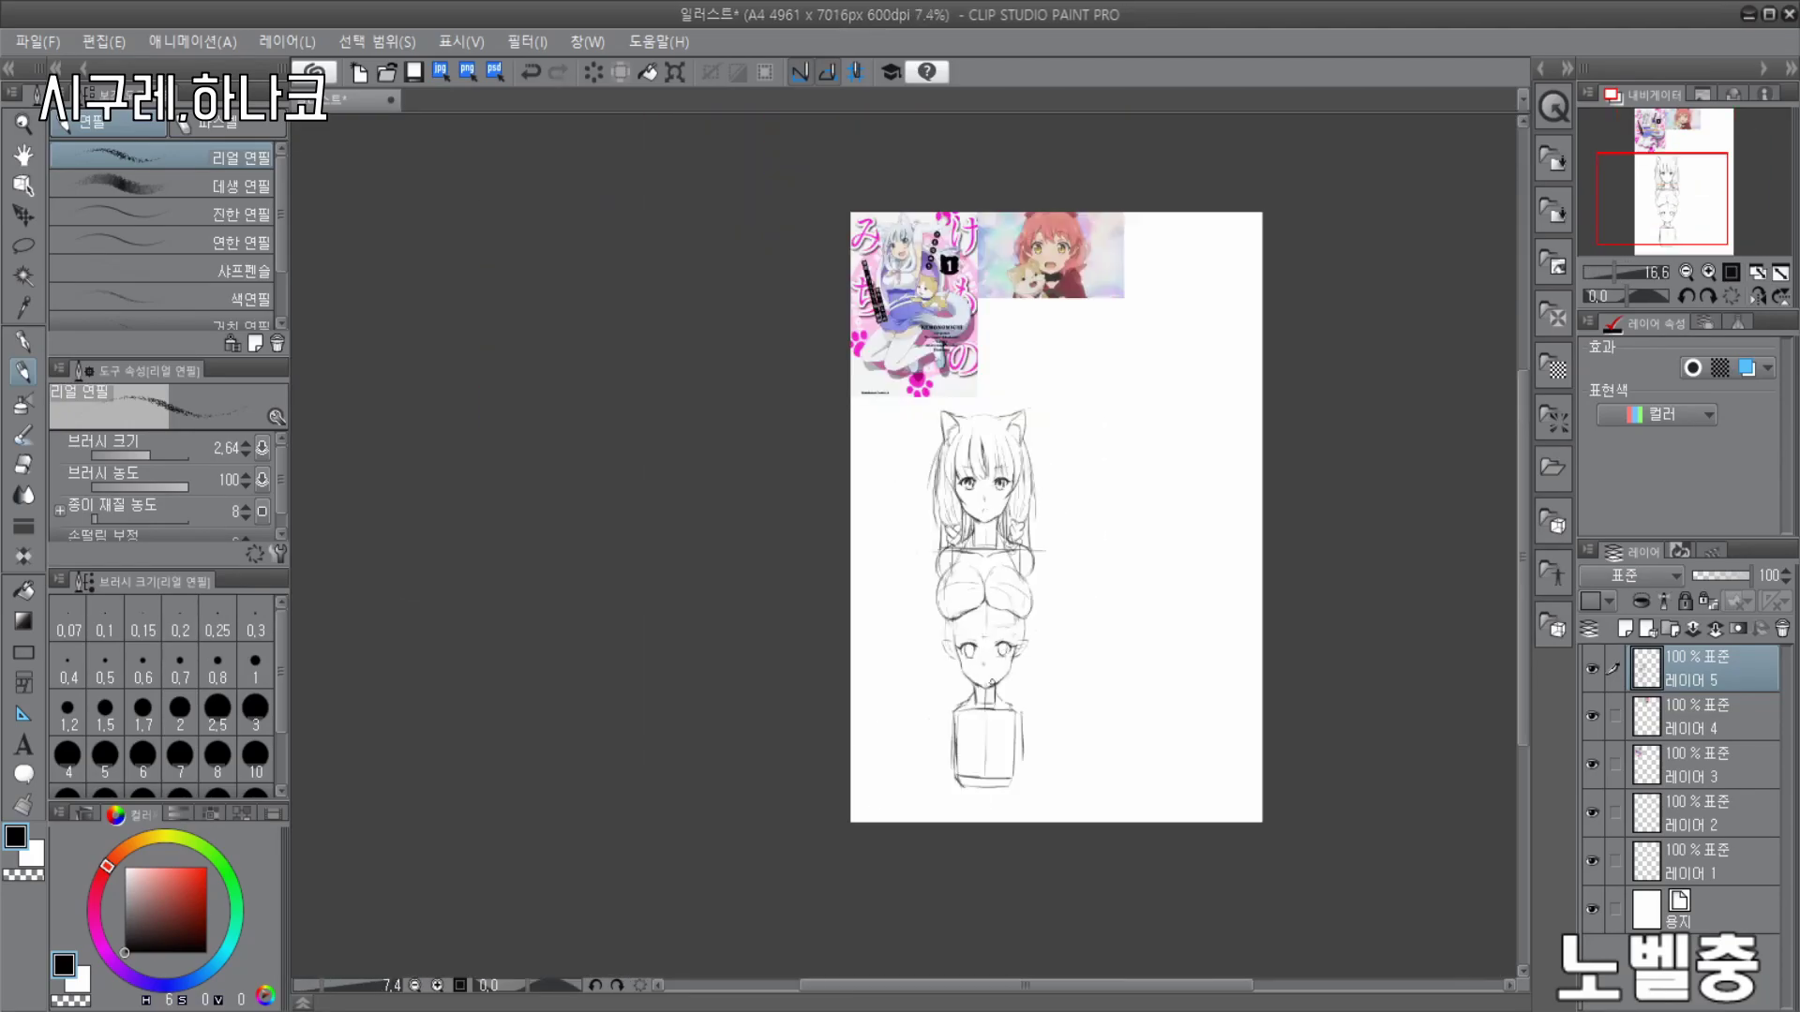
{"action": "scroll", "coordinate": [684, 469], "scroll_direction": "up", "scroll_amount": 3}
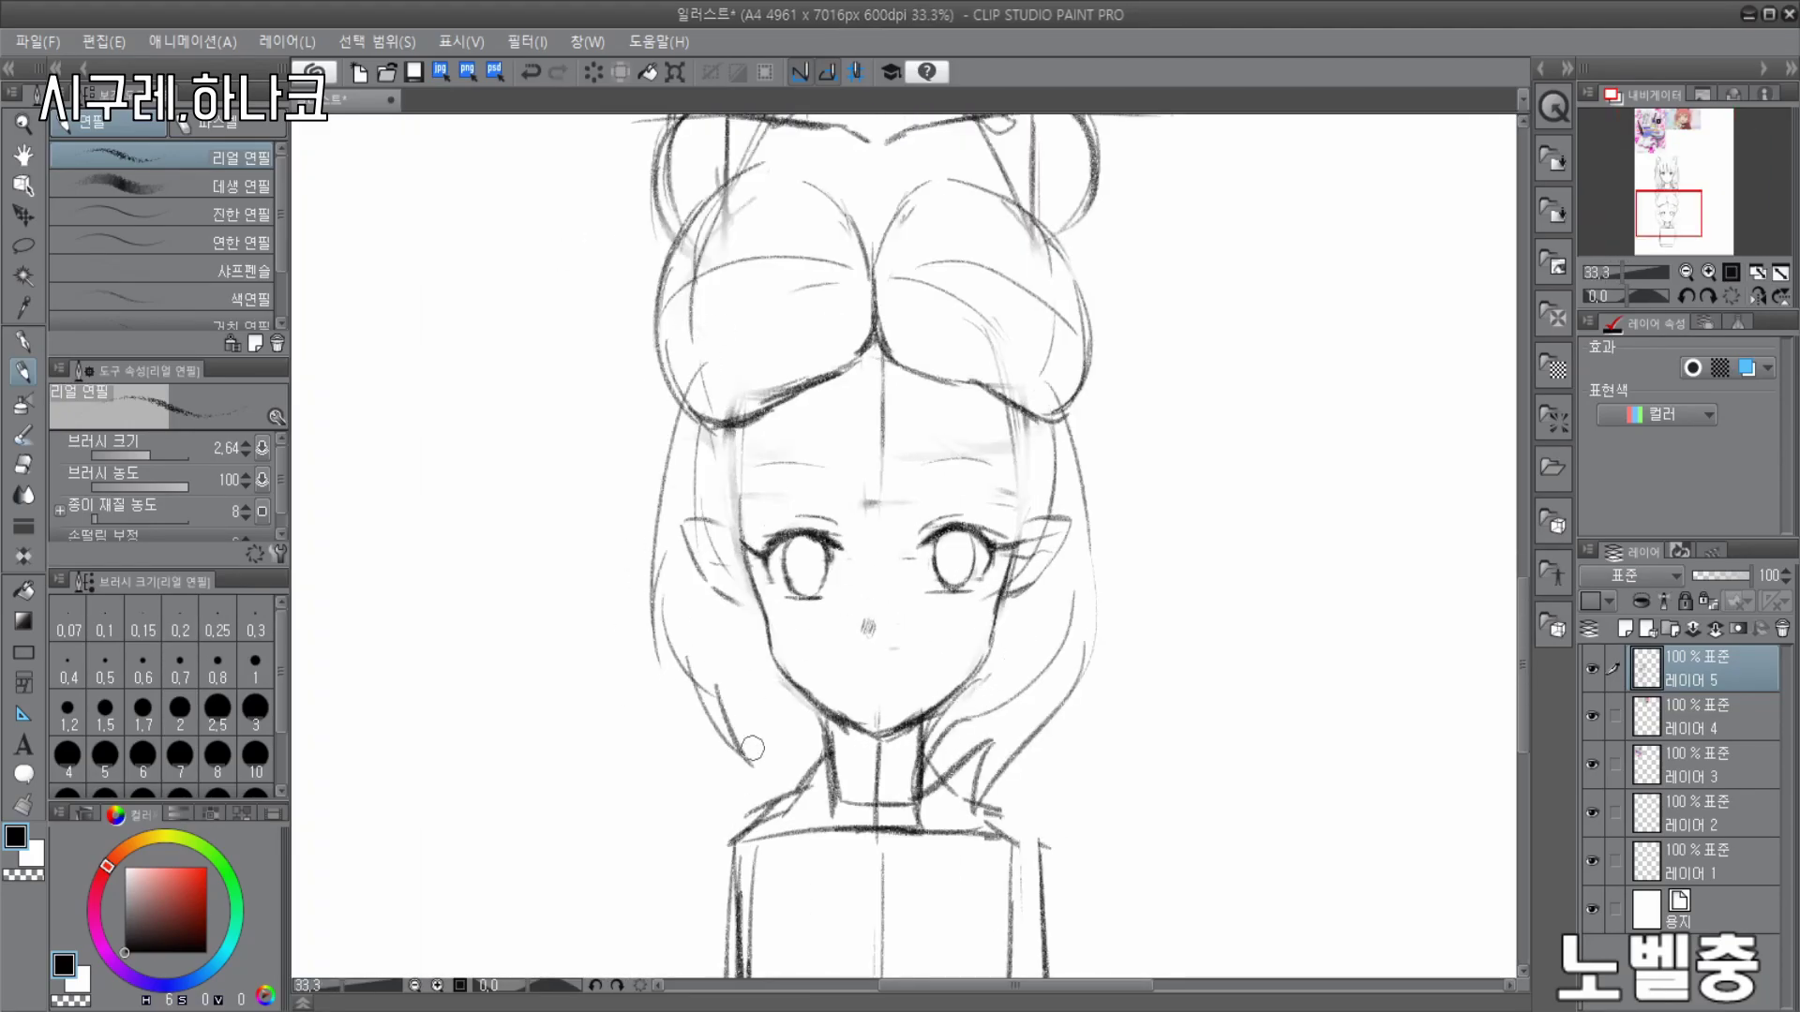
{"action": "scroll", "coordinate": [922, 326], "scroll_direction": "down", "scroll_amount": 2}
{"action": "scroll", "coordinate": [960, 268], "scroll_direction": "down", "scroll_amount": 1}
{"action": "scroll", "coordinate": [776, 440], "scroll_direction": "up", "scroll_amount": 4}
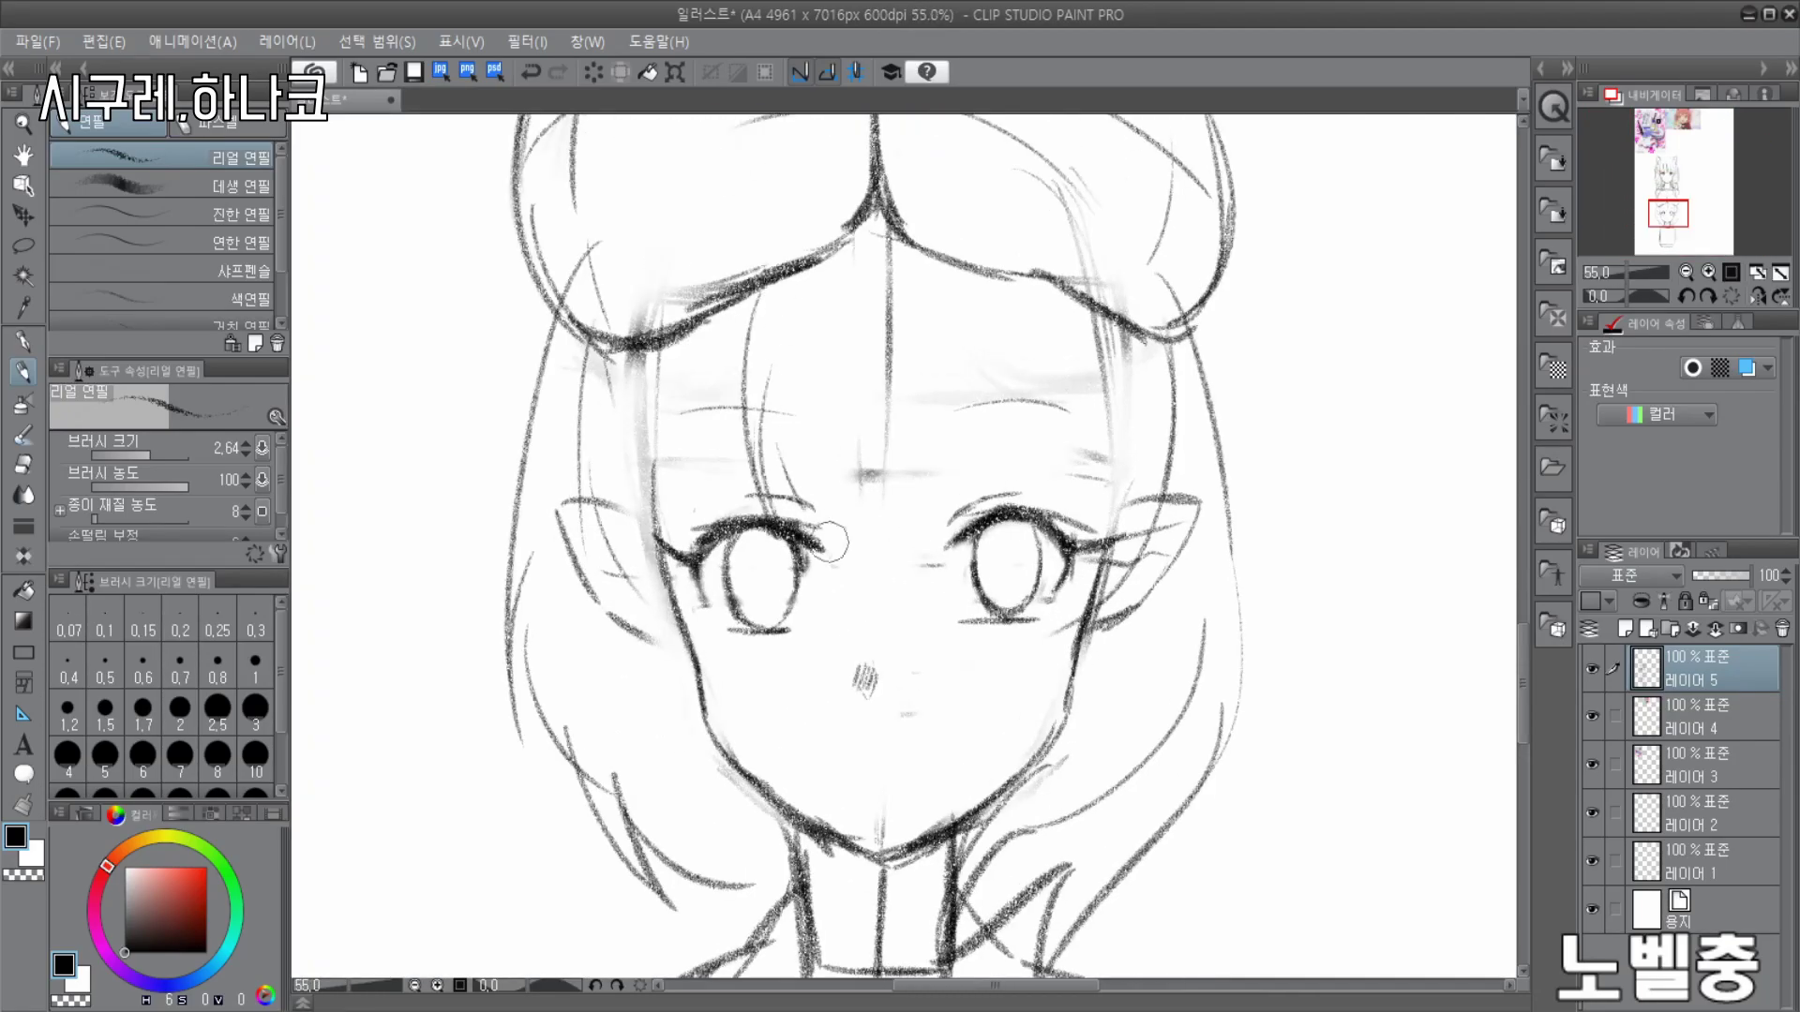
- Undo the last fringe stroke and redraw the central fringe as curved locks with pointed tips above the eyes
{"action": "scroll", "coordinate": [569, 496], "scroll_direction": "down", "scroll_amount": 4}
{"action": "scroll", "coordinate": [1257, 470], "scroll_direction": "up", "scroll_amount": 1}
{"action": "scroll", "coordinate": [1135, 150], "scroll_direction": "down", "scroll_amount": 1}
{"action": "scroll", "coordinate": [1136, 137], "scroll_direction": "up", "scroll_amount": 3}
{"action": "scroll", "coordinate": [1135, 137], "scroll_direction": "down", "scroll_amount": 2}
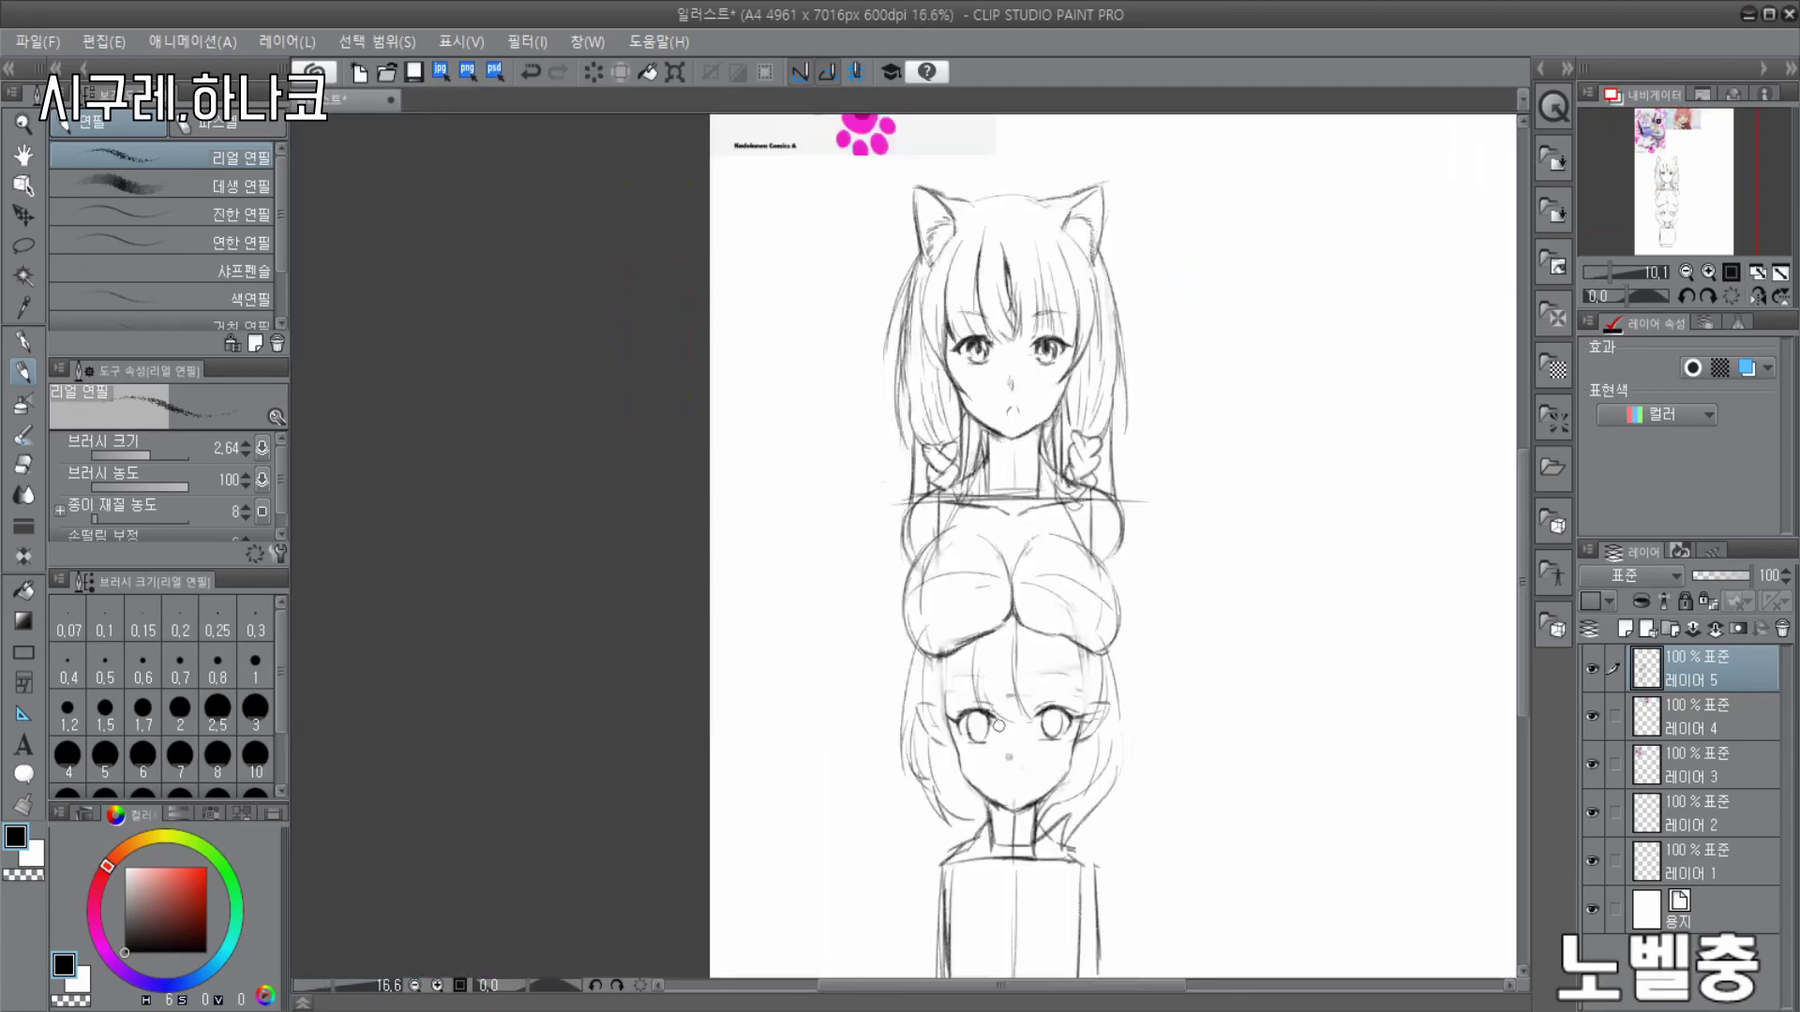
{"action": "scroll", "coordinate": [751, 631], "scroll_direction": "up", "scroll_amount": 5}
{"action": "key", "text": "ctrl+z"}
{"action": "left_click_drag", "start_coordinate": [775, 431], "coordinate": [830, 698]}
{"action": "left_click_drag", "start_coordinate": [816, 604], "coordinate": [862, 735]}
{"action": "left_click_drag", "start_coordinate": [821, 641], "coordinate": [921, 701]}
{"action": "scroll", "coordinate": [1013, 651], "scroll_direction": "down", "scroll_amount": 4}
{"action": "scroll", "coordinate": [812, 187], "scroll_direction": "up", "scroll_amount": 3}
{"action": "scroll", "coordinate": [812, 188], "scroll_direction": "down", "scroll_amount": 3}
{"action": "scroll", "coordinate": [985, 642], "scroll_direction": "up", "scroll_amount": 5}
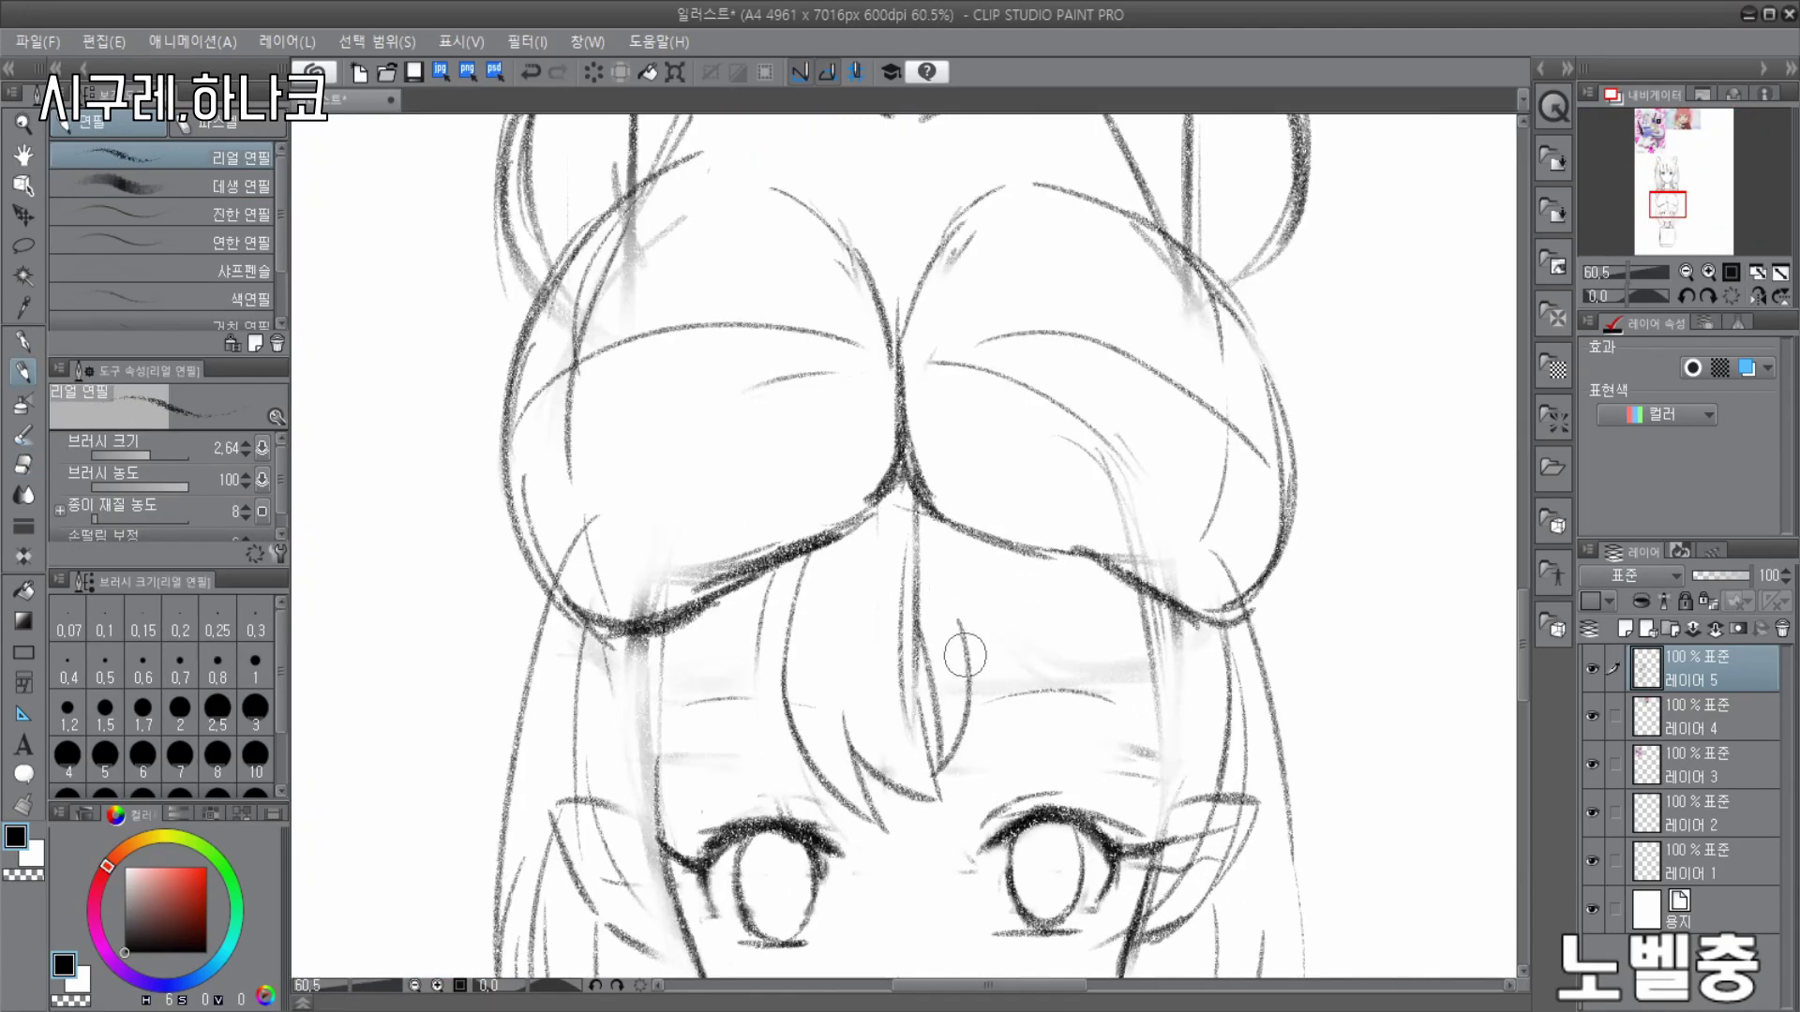
- Draw pointed fringe locks on the right side of the forehead and a hair strand beside the right ear
{"action": "scroll", "coordinate": [966, 668], "scroll_direction": "down", "scroll_amount": 4}
{"action": "scroll", "coordinate": [979, 562], "scroll_direction": "up", "scroll_amount": 3}
{"action": "left_click_drag", "start_coordinate": [975, 561], "coordinate": [1024, 626]}
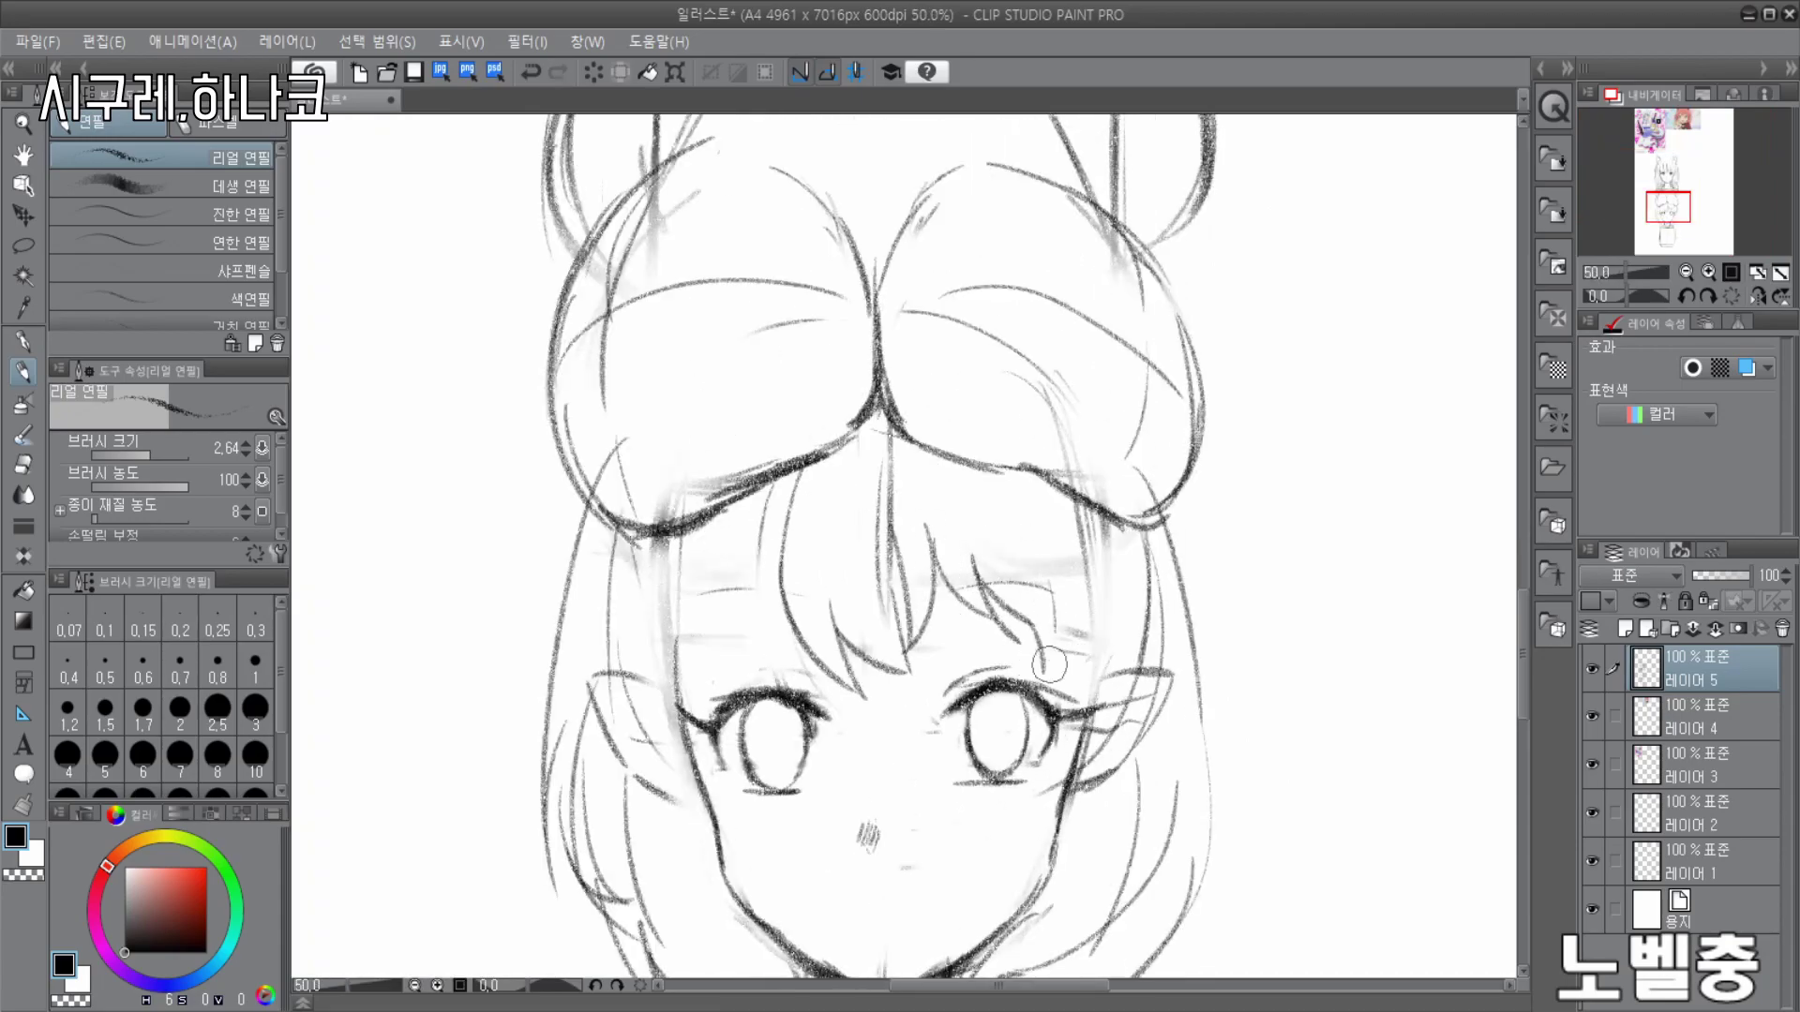
{"action": "scroll", "coordinate": [1046, 576], "scroll_direction": "down", "scroll_amount": 5}
{"action": "scroll", "coordinate": [1050, 230], "scroll_direction": "up", "scroll_amount": 3}
{"action": "scroll", "coordinate": [1050, 230], "scroll_direction": "down", "scroll_amount": 3}
{"action": "scroll", "coordinate": [1048, 600], "scroll_direction": "up", "scroll_amount": 5}
{"action": "left_click_drag", "start_coordinate": [1051, 267], "coordinate": [1038, 413]}
{"action": "left_click_drag", "start_coordinate": [1167, 324], "coordinate": [1018, 521]}
- Draw a pointed fringe lock on the left side of the forehead and hair strands falling past the left ear
{"action": "scroll", "coordinate": [1096, 375], "scroll_direction": "down", "scroll_amount": 4}
{"action": "scroll", "coordinate": [771, 278], "scroll_direction": "up", "scroll_amount": 3}
{"action": "left_click_drag", "start_coordinate": [802, 312], "coordinate": [752, 523]}
{"action": "scroll", "coordinate": [938, 769], "scroll_direction": "down", "scroll_amount": 5}
{"action": "scroll", "coordinate": [961, 220], "scroll_direction": "up", "scroll_amount": 3}
{"action": "scroll", "coordinate": [961, 220], "scroll_direction": "down", "scroll_amount": 3}
{"action": "scroll", "coordinate": [942, 794], "scroll_direction": "up", "scroll_amount": 4}
{"action": "scroll", "coordinate": [941, 794], "scroll_direction": "down", "scroll_amount": 4}
{"action": "scroll", "coordinate": [1037, 209], "scroll_direction": "up", "scroll_amount": 3}
{"action": "scroll", "coordinate": [1037, 209], "scroll_direction": "down", "scroll_amount": 3}
{"action": "scroll", "coordinate": [934, 866], "scroll_direction": "up", "scroll_amount": 5}
{"action": "mouse_move", "coordinate": [731, 321]}
{"action": "left_mouse_down"}
{"action": "mouse_move", "coordinate": [663, 506]}
{"action": "mouse_move", "coordinate": [608, 511]}
{"action": "left_mouse_up"}
{"action": "key", "text": "ctrl+z"}
{"action": "left_click_drag", "start_coordinate": [763, 231], "coordinate": [656, 436]}
{"action": "left_click_drag", "start_coordinate": [942, 262], "coordinate": [808, 507]}
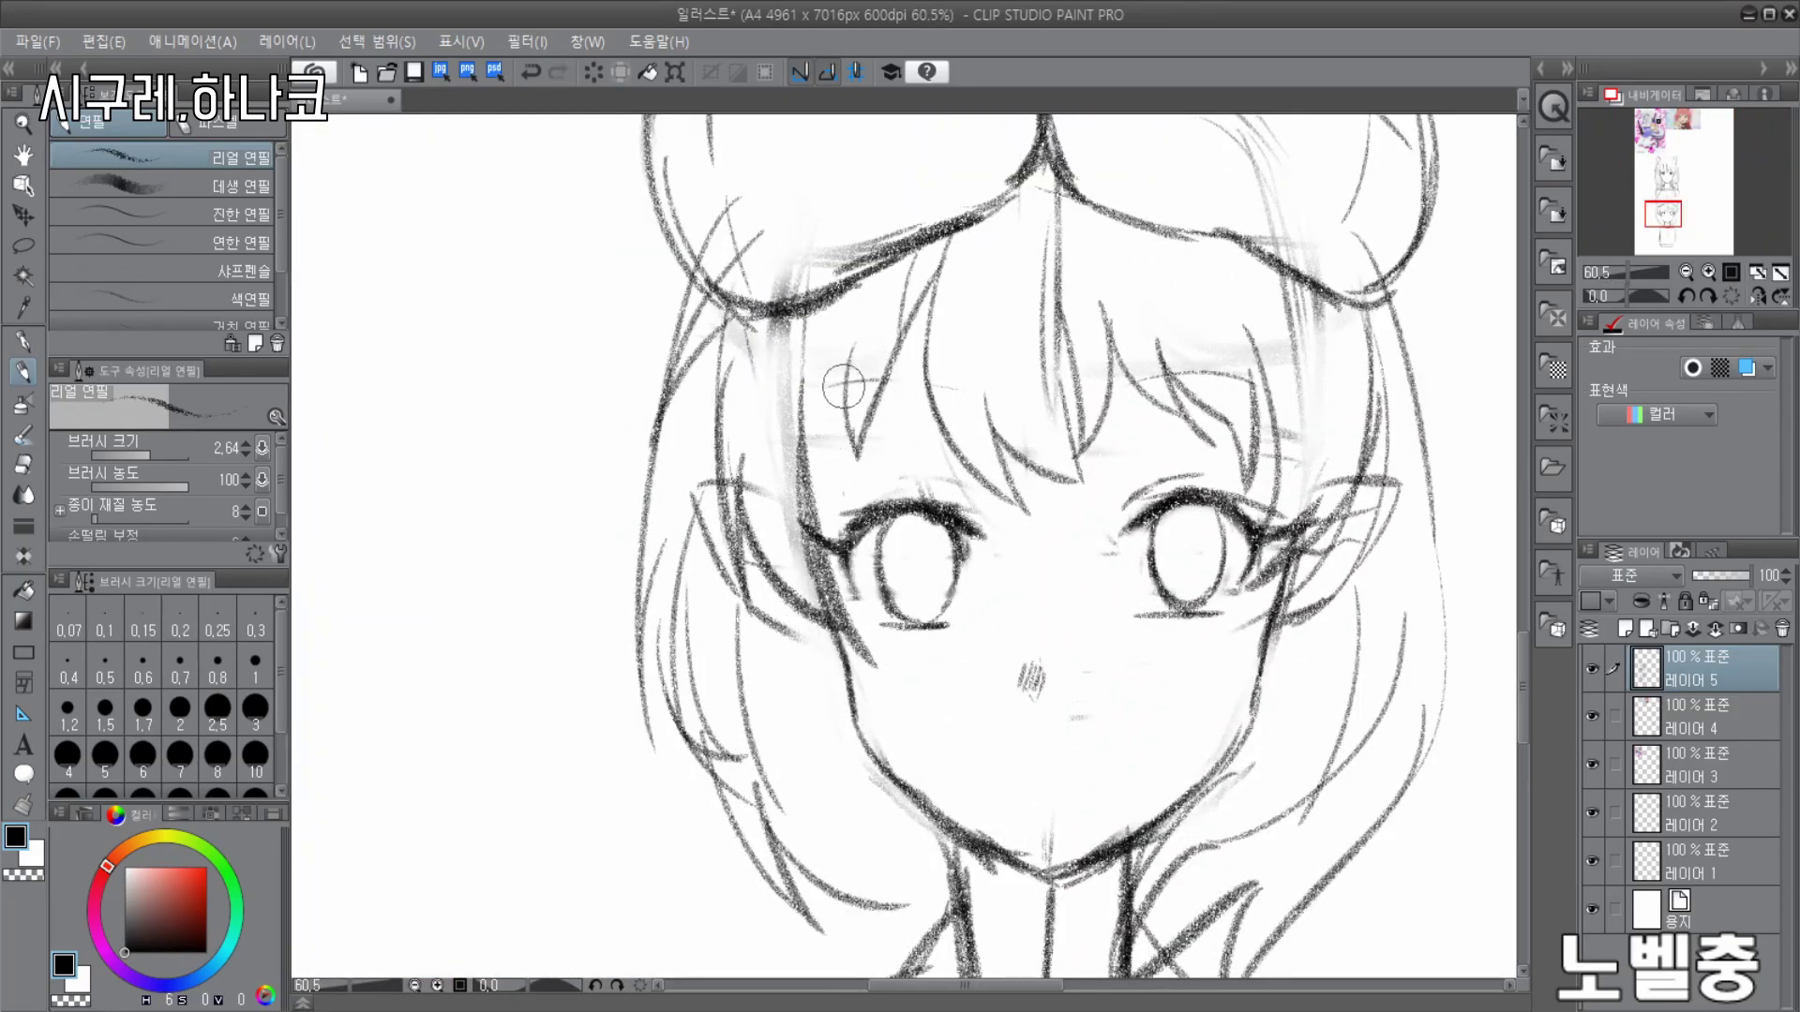
- Darken the second figure's left fringe lock and add hair strands down the left side of the head
{"action": "scroll", "coordinate": [851, 370], "scroll_direction": "down", "scroll_amount": 2}
{"action": "scroll", "coordinate": [868, 373], "scroll_direction": "up", "scroll_amount": 4}
{"action": "left_click_drag", "start_coordinate": [755, 347], "coordinate": [872, 373]}
{"action": "mouse_move", "coordinate": [835, 187]}
{"action": "left_mouse_down"}
{"action": "mouse_move", "coordinate": [818, 354]}
{"action": "mouse_move", "coordinate": [753, 361]}
{"action": "left_mouse_up"}
{"action": "left_click_drag", "start_coordinate": [792, 268], "coordinate": [713, 438]}
{"action": "left_click_drag", "start_coordinate": [685, 361], "coordinate": [653, 544]}
{"action": "scroll", "coordinate": [935, 591], "scroll_direction": "down", "scroll_amount": 4}
{"action": "scroll", "coordinate": [923, 567], "scroll_direction": "up", "scroll_amount": 5}
- Erase the second figure's existing eyes and redraw the upper lash line of the right eye
{"action": "key", "text": "e"}
{"action": "mouse_move", "coordinate": [975, 469]}
{"action": "left_mouse_down"}
{"action": "mouse_move", "coordinate": [1099, 644]}
{"action": "mouse_move", "coordinate": [1257, 487]}
{"action": "left_mouse_up"}
{"action": "left_click_drag", "start_coordinate": [525, 478], "coordinate": [557, 623]}
{"action": "key", "text": "p"}
{"action": "mouse_move", "coordinate": [966, 473]}
{"action": "left_mouse_down"}
{"action": "mouse_move", "coordinate": [1072, 418]}
{"action": "mouse_move", "coordinate": [1178, 510]}
{"action": "mouse_move", "coordinate": [1214, 497]}
{"action": "left_mouse_up"}
{"action": "scroll", "coordinate": [1213, 497], "scroll_direction": "down", "scroll_amount": 4}
{"action": "scroll", "coordinate": [1199, 525], "scroll_direction": "up", "scroll_amount": 5}
- Draw the right eye's iris as an elongated oval with a smaller oval pupil inside
{"action": "mouse_move", "coordinate": [949, 371]}
{"action": "left_mouse_down"}
{"action": "mouse_move", "coordinate": [992, 548]}
{"action": "mouse_move", "coordinate": [1031, 571]}
{"action": "left_mouse_up"}
{"action": "mouse_move", "coordinate": [1132, 330]}
{"action": "left_mouse_down"}
{"action": "mouse_move", "coordinate": [1125, 534]}
{"action": "mouse_move", "coordinate": [1056, 570]}
{"action": "left_mouse_up"}
{"action": "scroll", "coordinate": [1149, 483], "scroll_direction": "down", "scroll_amount": 5}
{"action": "scroll", "coordinate": [1148, 507], "scroll_direction": "up", "scroll_amount": 4}
{"action": "scroll", "coordinate": [1097, 485], "scroll_direction": "down", "scroll_amount": 5}
{"action": "scroll", "coordinate": [1099, 471], "scroll_direction": "up", "scroll_amount": 5}
{"action": "left_click_drag", "start_coordinate": [997, 351], "coordinate": [1022, 511]}
{"action": "left_click_drag", "start_coordinate": [1153, 329], "coordinate": [1145, 497]}
{"action": "left_click_drag", "start_coordinate": [1069, 370], "coordinate": [1064, 482]}
{"action": "left_click_drag", "start_coordinate": [1076, 369], "coordinate": [1083, 483]}
{"action": "scroll", "coordinate": [1162, 407], "scroll_direction": "down", "scroll_amount": 5}
{"action": "scroll", "coordinate": [1167, 464], "scroll_direction": "up", "scroll_amount": 3}
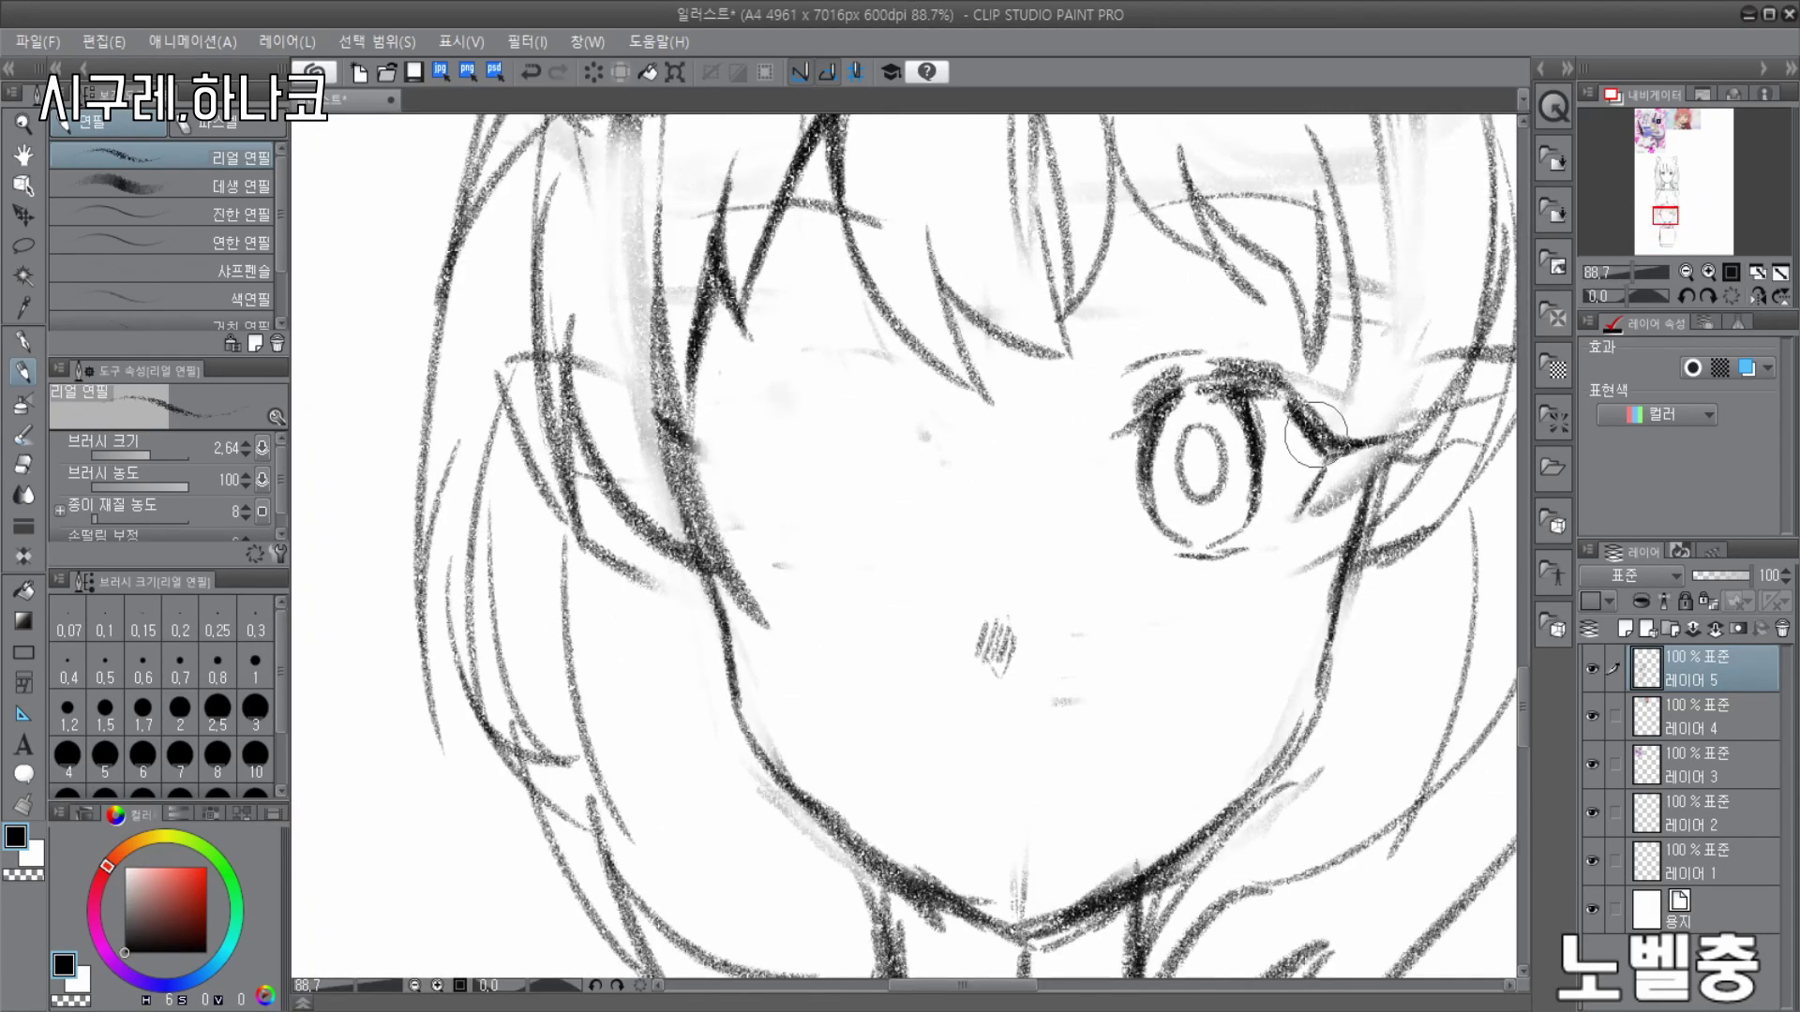
{"action": "scroll", "coordinate": [1153, 386], "scroll_direction": "down", "scroll_amount": 3}
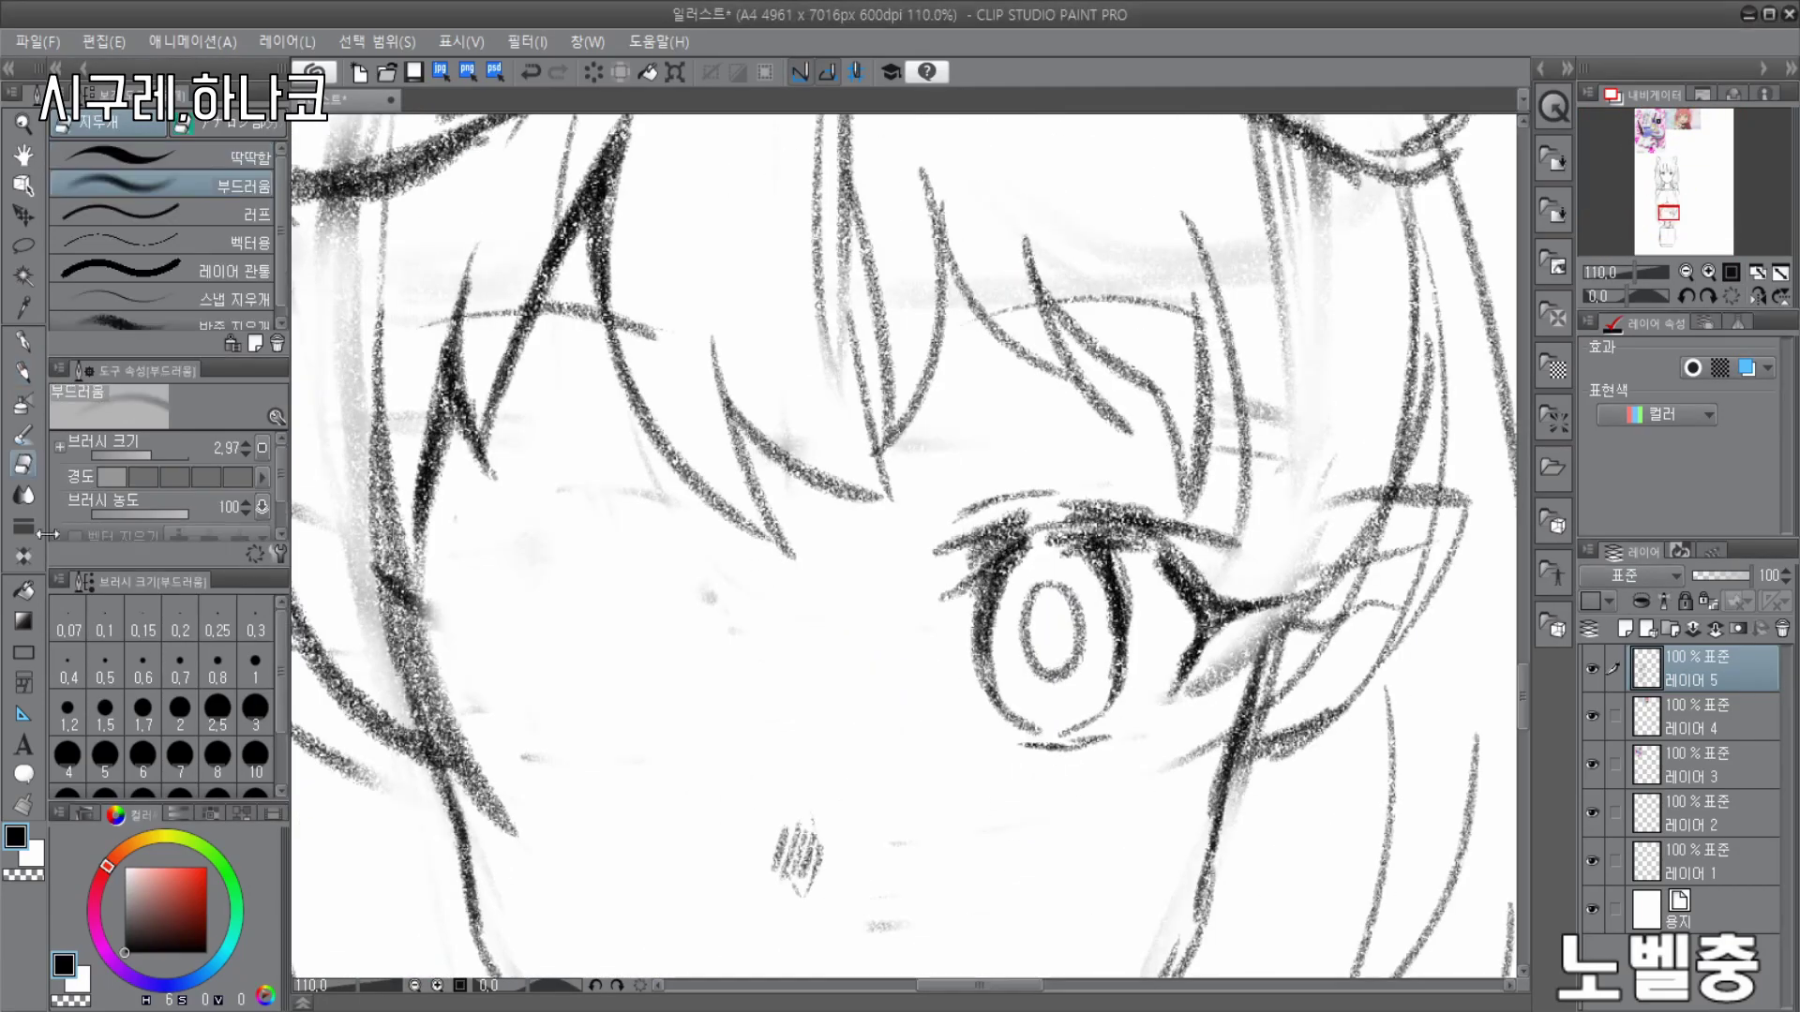
- Replace the right eye's pupil with a vertical slit and draw a vertical guide line down the centre of the face
{"action": "left_click_drag", "start_coordinate": [1051, 592], "coordinate": [1055, 671]}
{"action": "left_click", "coordinate": [24, 371]}
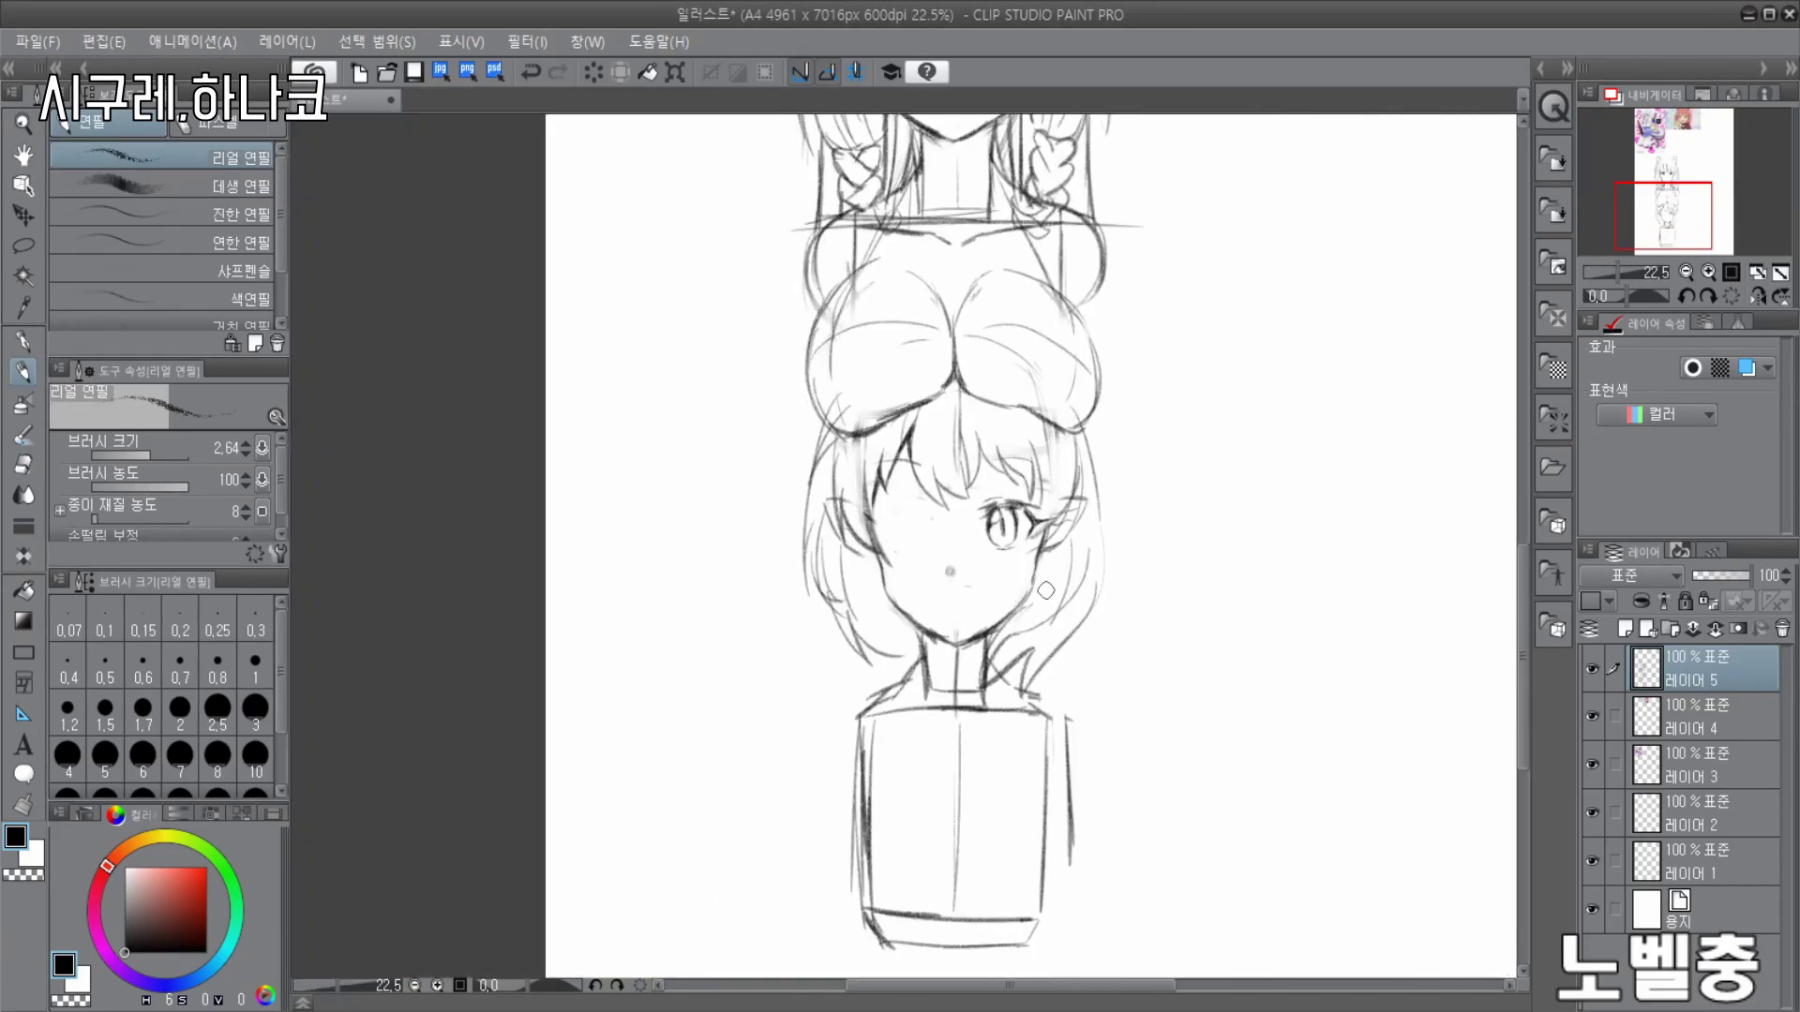
{"action": "key", "text": "ctrl+z"}
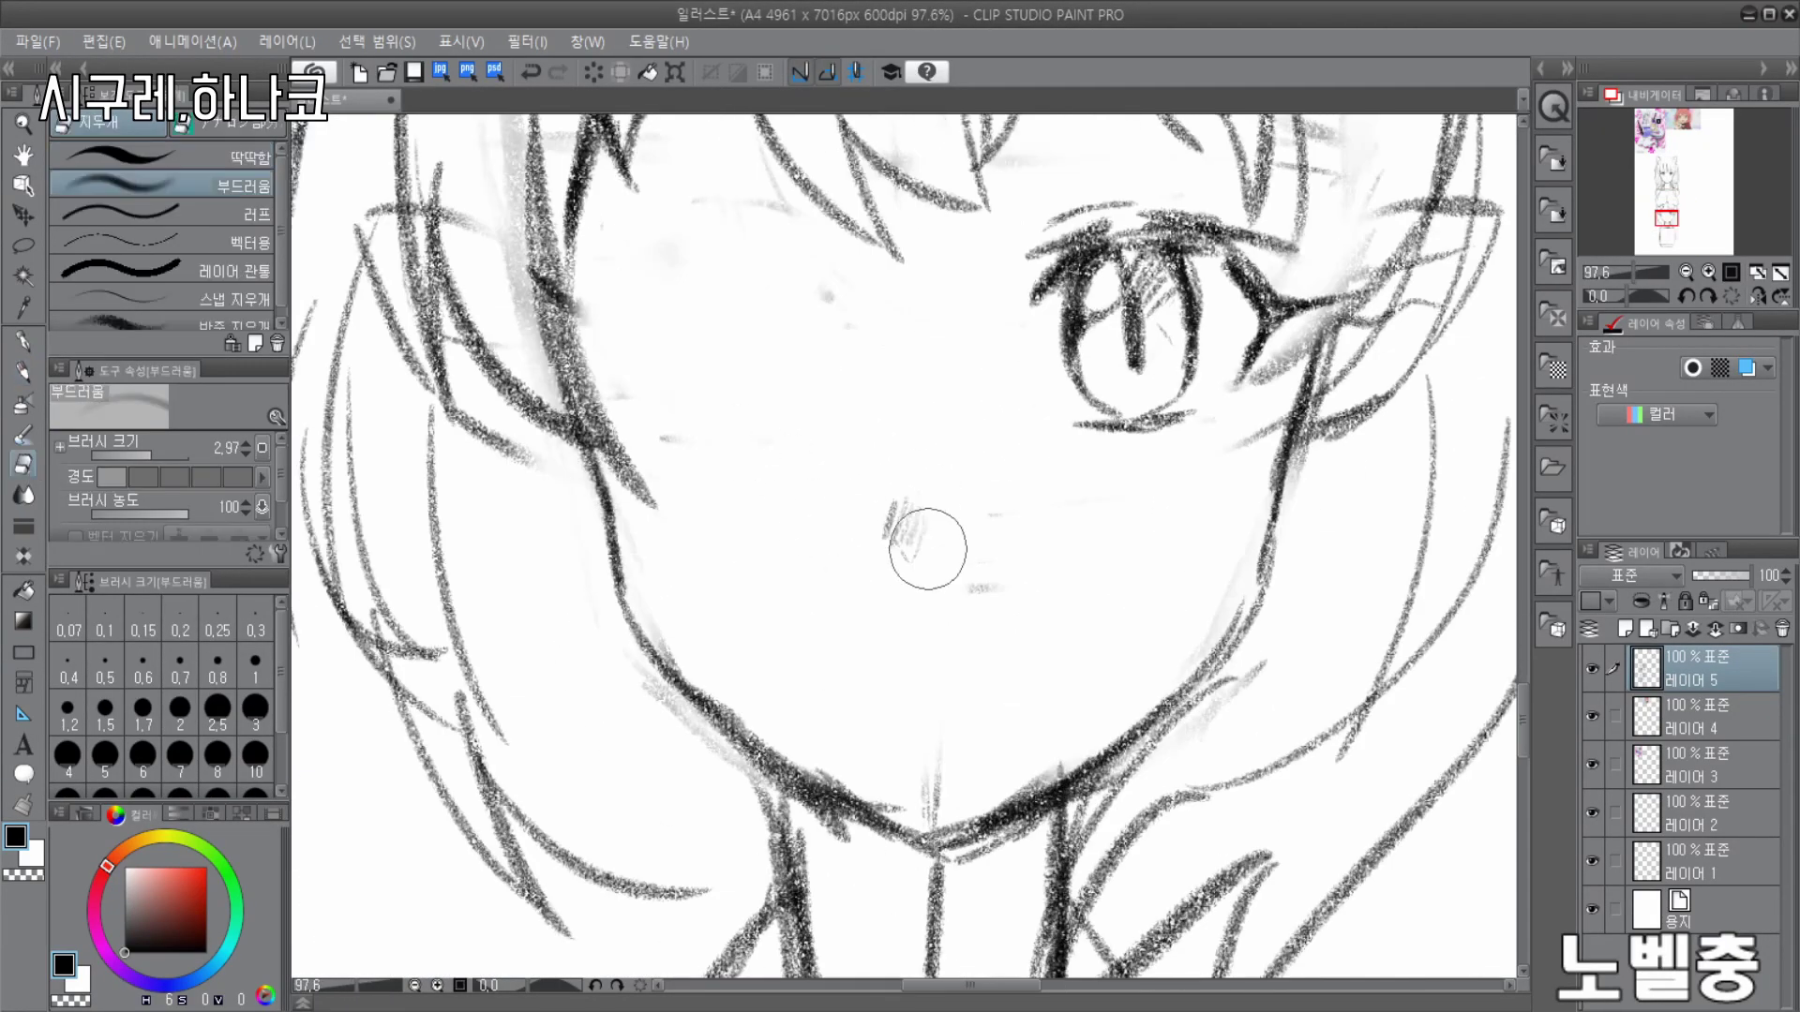
{"action": "left_click_drag", "start_coordinate": [911, 192], "coordinate": [928, 793]}
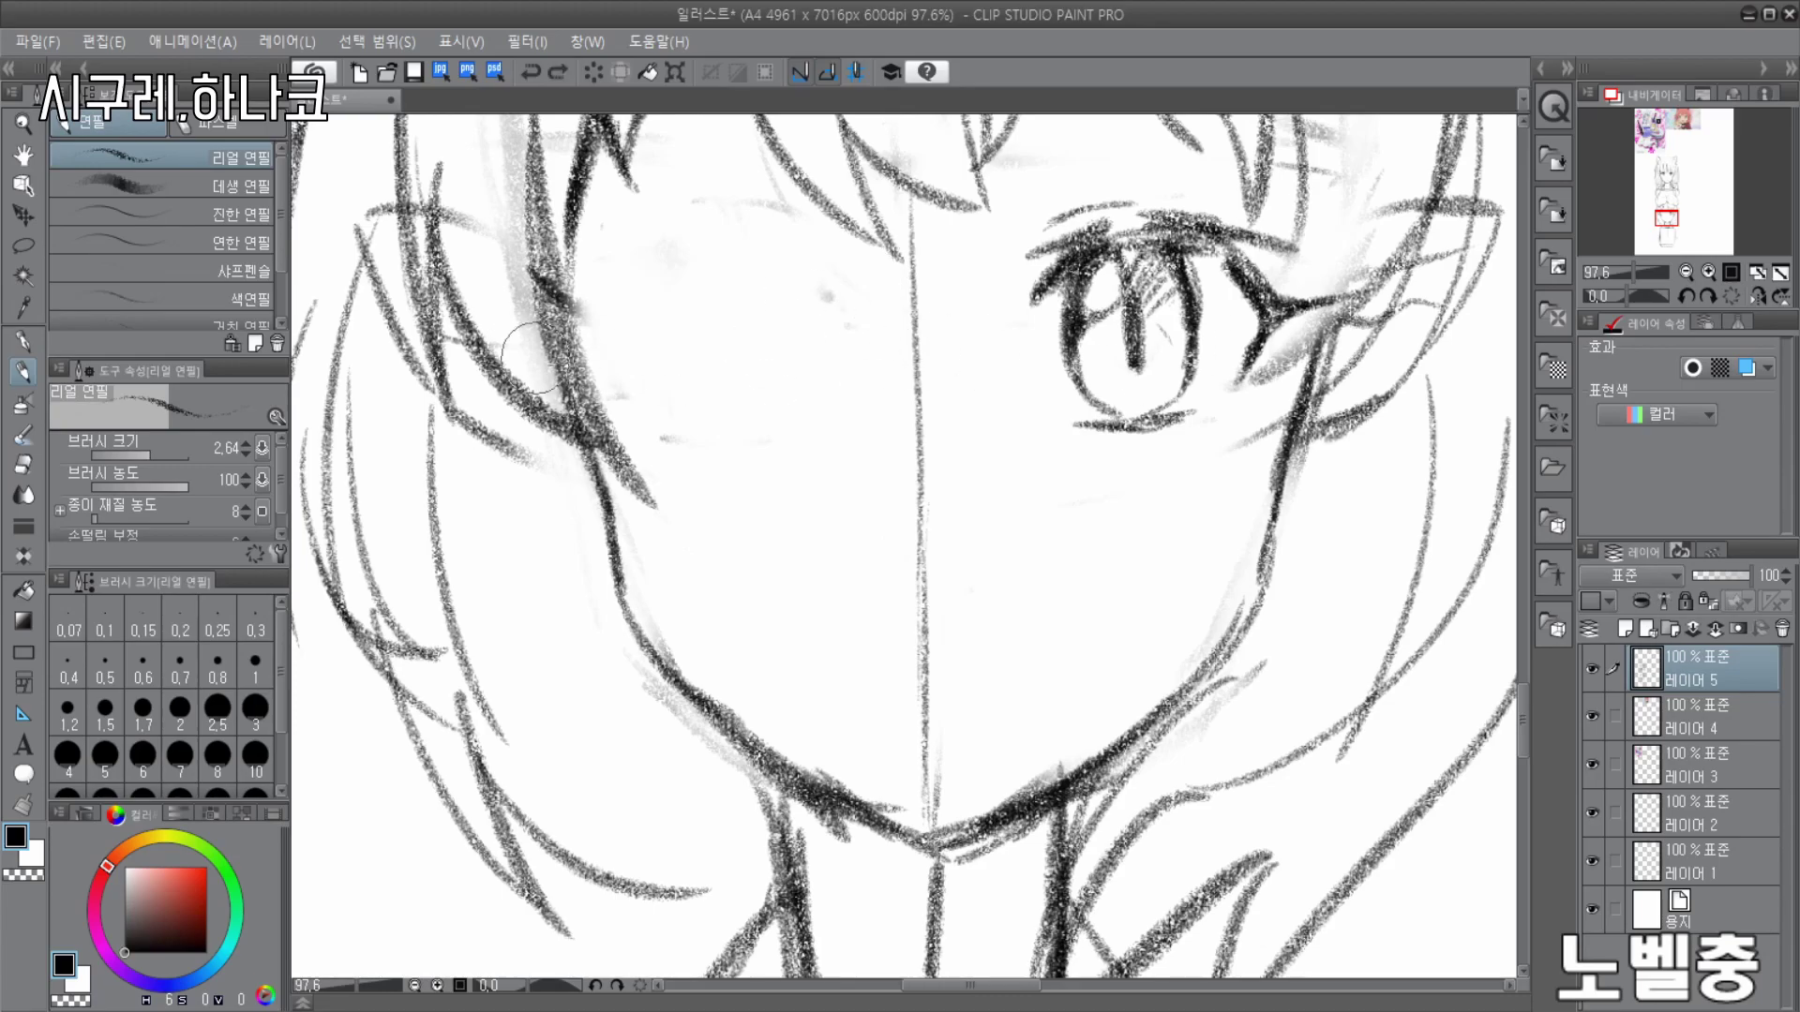
{"action": "left_click_drag", "start_coordinate": [982, 318], "coordinate": [930, 375]}
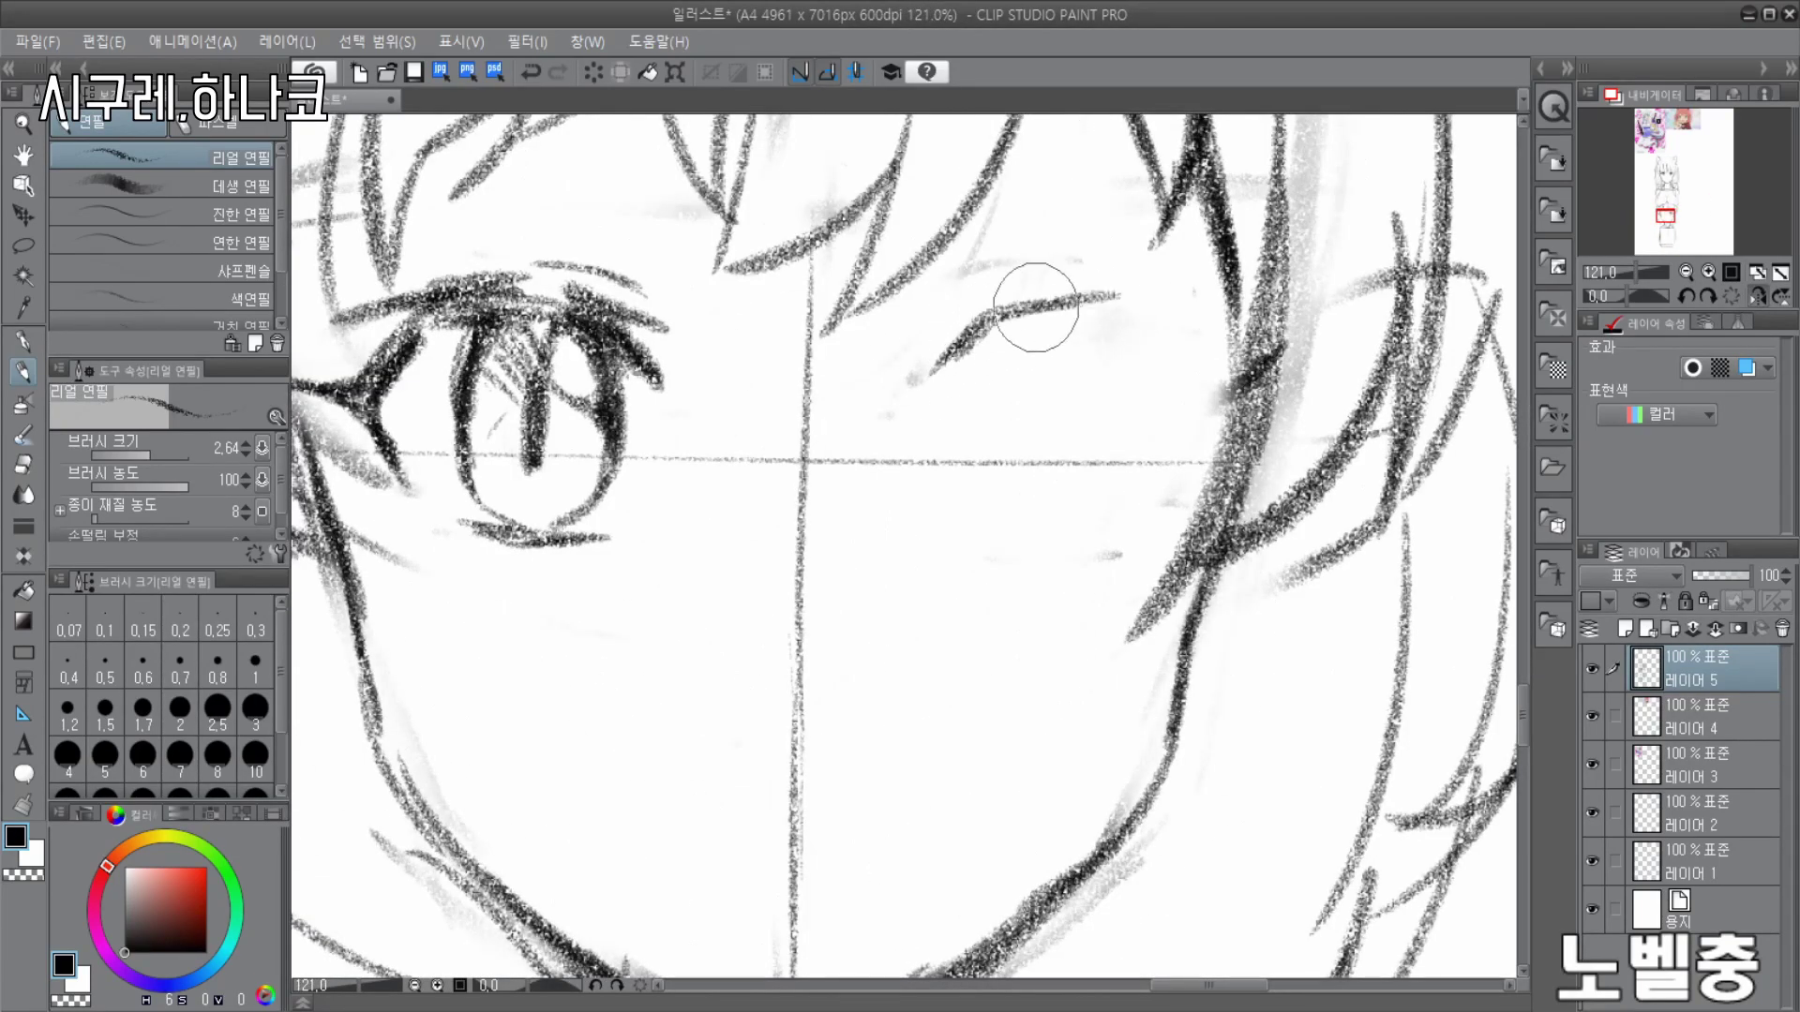
{"action": "left_click_drag", "start_coordinate": [1036, 307], "coordinate": [1109, 296]}
{"action": "key", "text": "ctrl+z"}
{"action": "key", "text": "ctrl+z"}
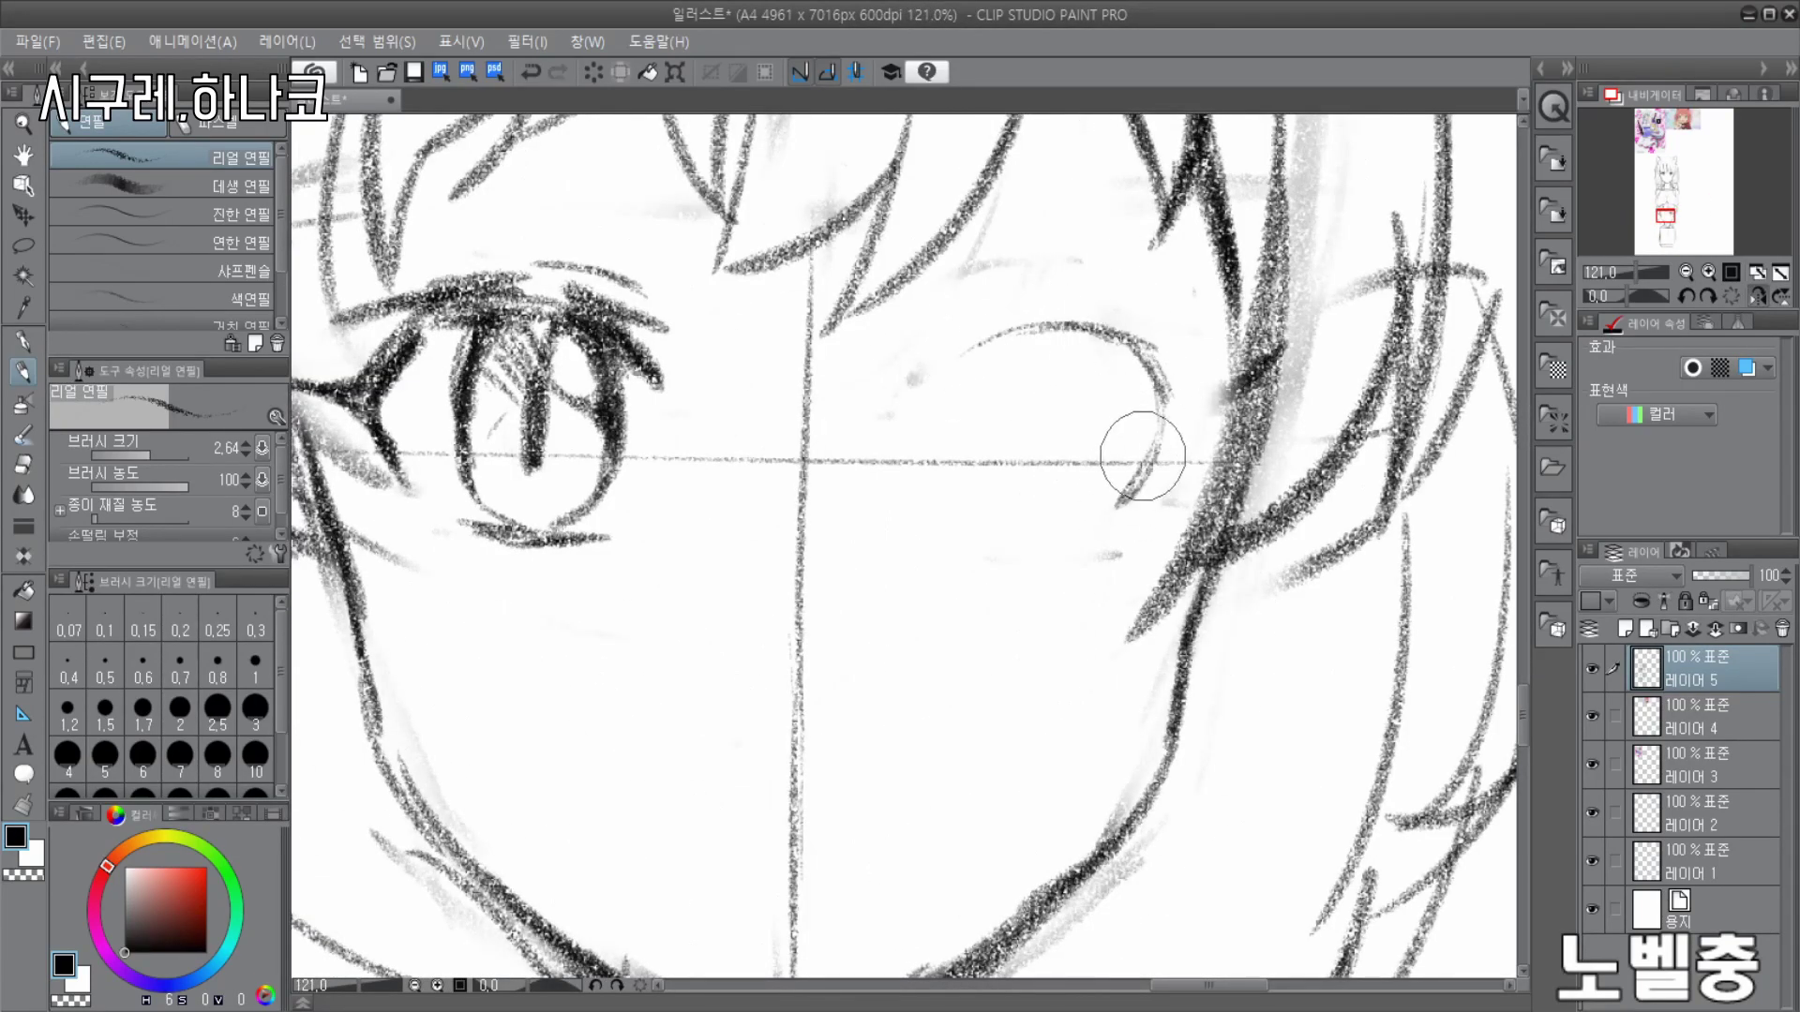
{"action": "left_click_drag", "start_coordinate": [994, 323], "coordinate": [1219, 412]}
{"action": "key", "text": "ctrl+z"}
- Draw the missing eye's thick arched upper lash line with a pointed outer corner
{"action": "left_click_drag", "start_coordinate": [1195, 314], "coordinate": [1125, 413]}
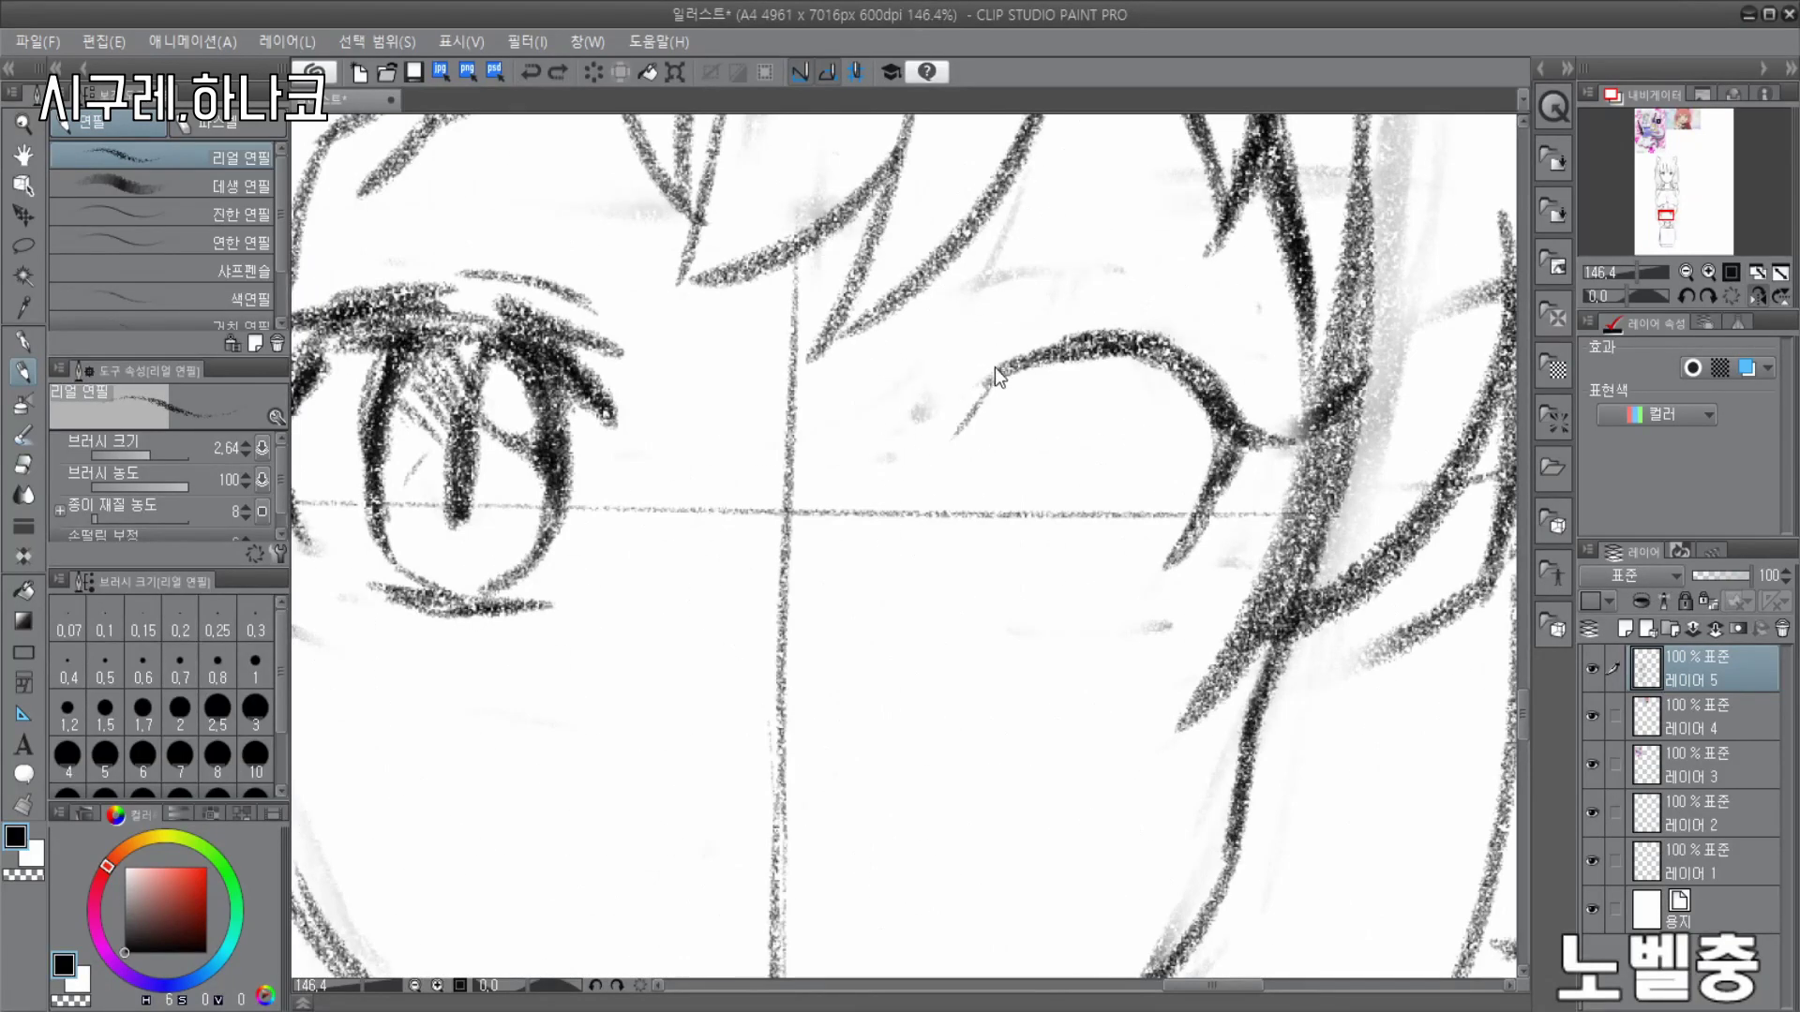
{"action": "left_click_drag", "start_coordinate": [943, 426], "coordinate": [1102, 335]}
{"action": "left_click_drag", "start_coordinate": [950, 376], "coordinate": [1265, 366]}
{"action": "mouse_move", "coordinate": [1013, 352]}
{"action": "left_mouse_down"}
{"action": "mouse_move", "coordinate": [1107, 328]}
{"action": "mouse_move", "coordinate": [1267, 439]}
{"action": "left_mouse_up"}
{"action": "left_click_drag", "start_coordinate": [1267, 439], "coordinate": [1217, 499]}
- Draw both sides of the new eye's iris and a narrow vertical slit pupil inside it
{"action": "left_click_drag", "start_coordinate": [1000, 377], "coordinate": [997, 592]}
{"action": "left_click_drag", "start_coordinate": [981, 488], "coordinate": [1031, 595]}
{"action": "left_click_drag", "start_coordinate": [1131, 360], "coordinate": [1097, 607]}
{"action": "left_click_drag", "start_coordinate": [983, 432], "coordinate": [986, 525]}
{"action": "mouse_move", "coordinate": [1059, 377]}
{"action": "left_mouse_down"}
{"action": "mouse_move", "coordinate": [996, 452]}
{"action": "mouse_move", "coordinate": [1061, 515]}
{"action": "left_mouse_up"}
{"action": "scroll", "coordinate": [1106, 656], "scroll_direction": "down", "scroll_amount": 3}
{"action": "scroll", "coordinate": [1097, 272], "scroll_direction": "down", "scroll_amount": 9}
{"action": "scroll", "coordinate": [1102, 300], "scroll_direction": "up", "scroll_amount": 9}
- Flip the canvas view back, then erase and redraw the left cheek contour from below the ear to the jaw
{"action": "key", "text": "h"}
{"action": "mouse_move", "coordinate": [1031, 375]}
{"action": "left_mouse_down"}
{"action": "mouse_move", "coordinate": [1060, 429]}
{"action": "mouse_move", "coordinate": [1148, 380]}
{"action": "mouse_move", "coordinate": [1162, 468]}
{"action": "left_mouse_up"}
{"action": "key", "text": "e"}
{"action": "left_click_drag", "start_coordinate": [632, 661], "coordinate": [614, 574]}
{"action": "key", "text": "p"}
{"action": "left_click_drag", "start_coordinate": [590, 539], "coordinate": [632, 718]}
{"action": "key", "text": "ctrl+z"}
{"action": "key", "text": "ctrl+z"}
{"action": "mouse_move", "coordinate": [573, 574]}
{"action": "left_mouse_down"}
{"action": "mouse_move", "coordinate": [643, 722]}
{"action": "mouse_move", "coordinate": [790, 816]}
{"action": "left_mouse_up"}
{"action": "key", "text": "e"}
{"action": "key", "text": "p"}
{"action": "left_click_drag", "start_coordinate": [610, 687], "coordinate": [750, 800]}
- Redraw the right eye's upper lash line and pointed outer corner to match the left eye
{"action": "scroll", "coordinate": [1148, 406], "scroll_direction": "down", "scroll_amount": 5}
{"action": "scroll", "coordinate": [1077, 495], "scroll_direction": "up", "scroll_amount": 3}
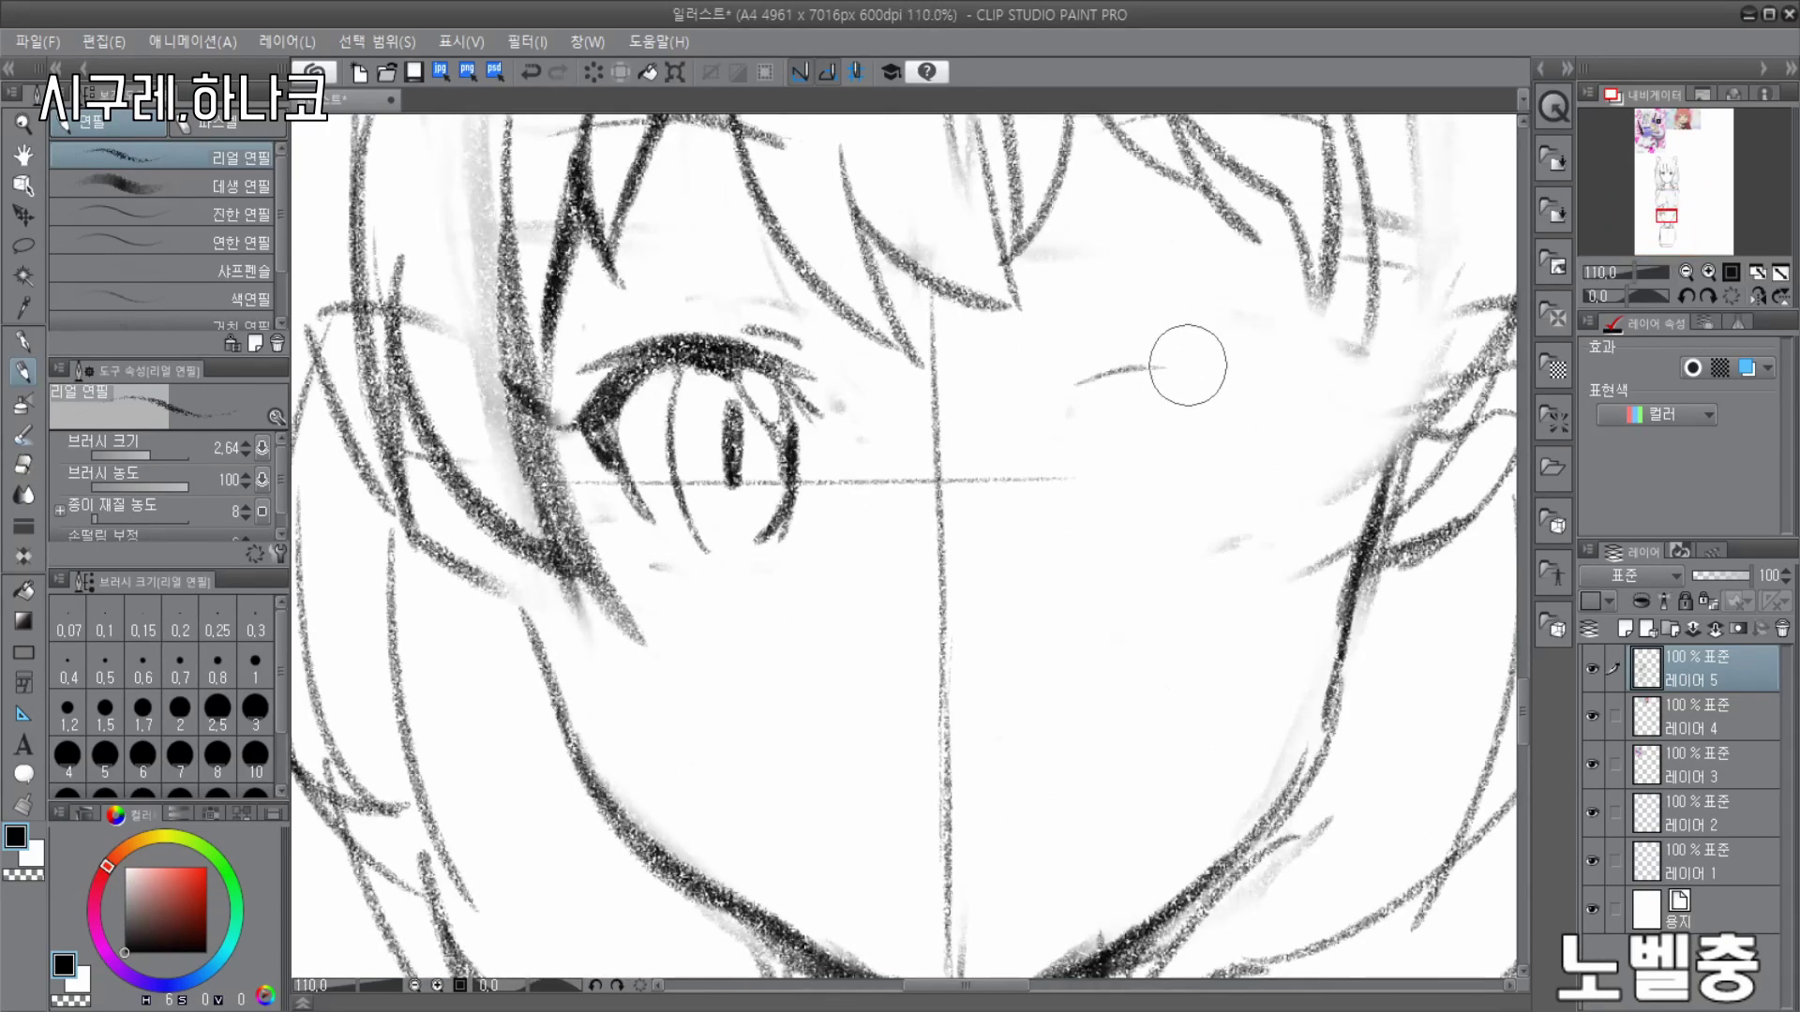
{"action": "left_click_drag", "start_coordinate": [1241, 356], "coordinate": [1302, 423]}
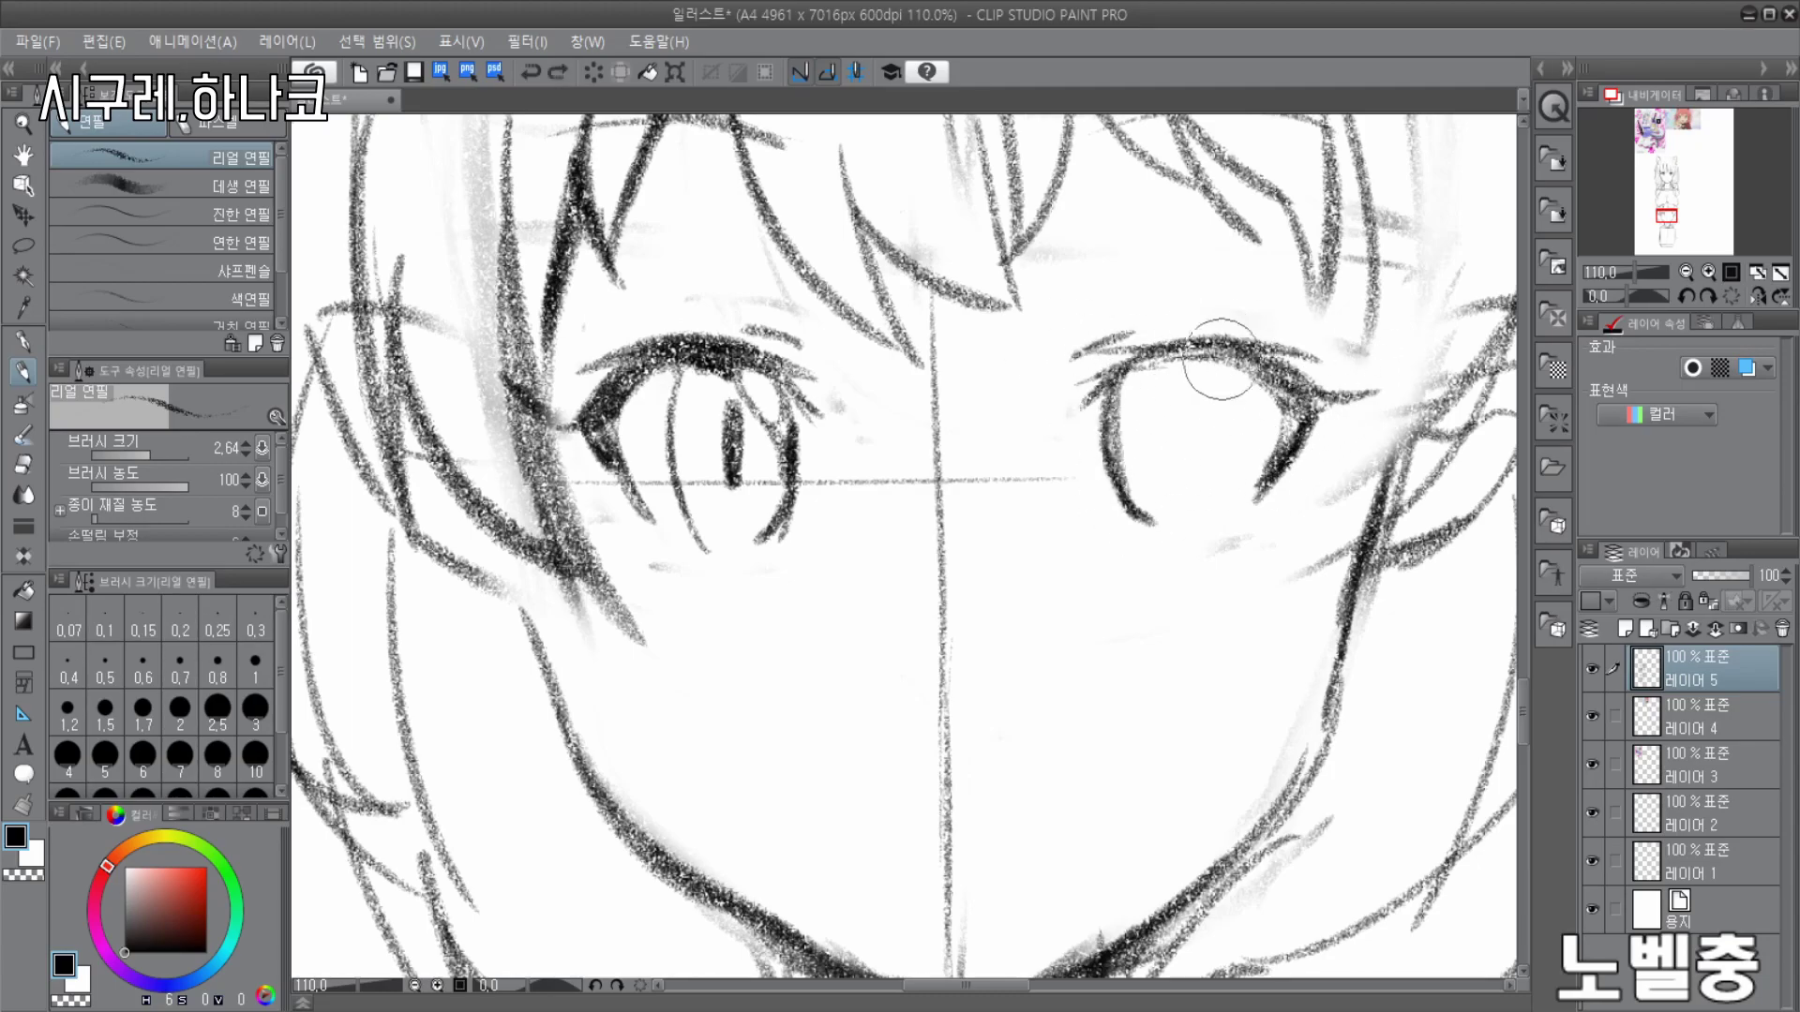
{"action": "key", "text": "ctrl+z"}
{"action": "scroll", "coordinate": [1245, 368], "scroll_direction": "down", "scroll_amount": 10}
{"action": "scroll", "coordinate": [1243, 375], "scroll_direction": "up", "scroll_amount": 12}
- Complete the redrawn right eye with its iris and vertical slit pupil, cleaning up the strokes beneath it
{"action": "left_click_drag", "start_coordinate": [1159, 352], "coordinate": [1160, 455]}
{"action": "key", "text": "e"}
{"action": "left_click_drag", "start_coordinate": [1132, 516], "coordinate": [1092, 459]}
{"action": "key", "text": "p"}
{"action": "scroll", "coordinate": [1112, 519], "scroll_direction": "down", "scroll_amount": 2}
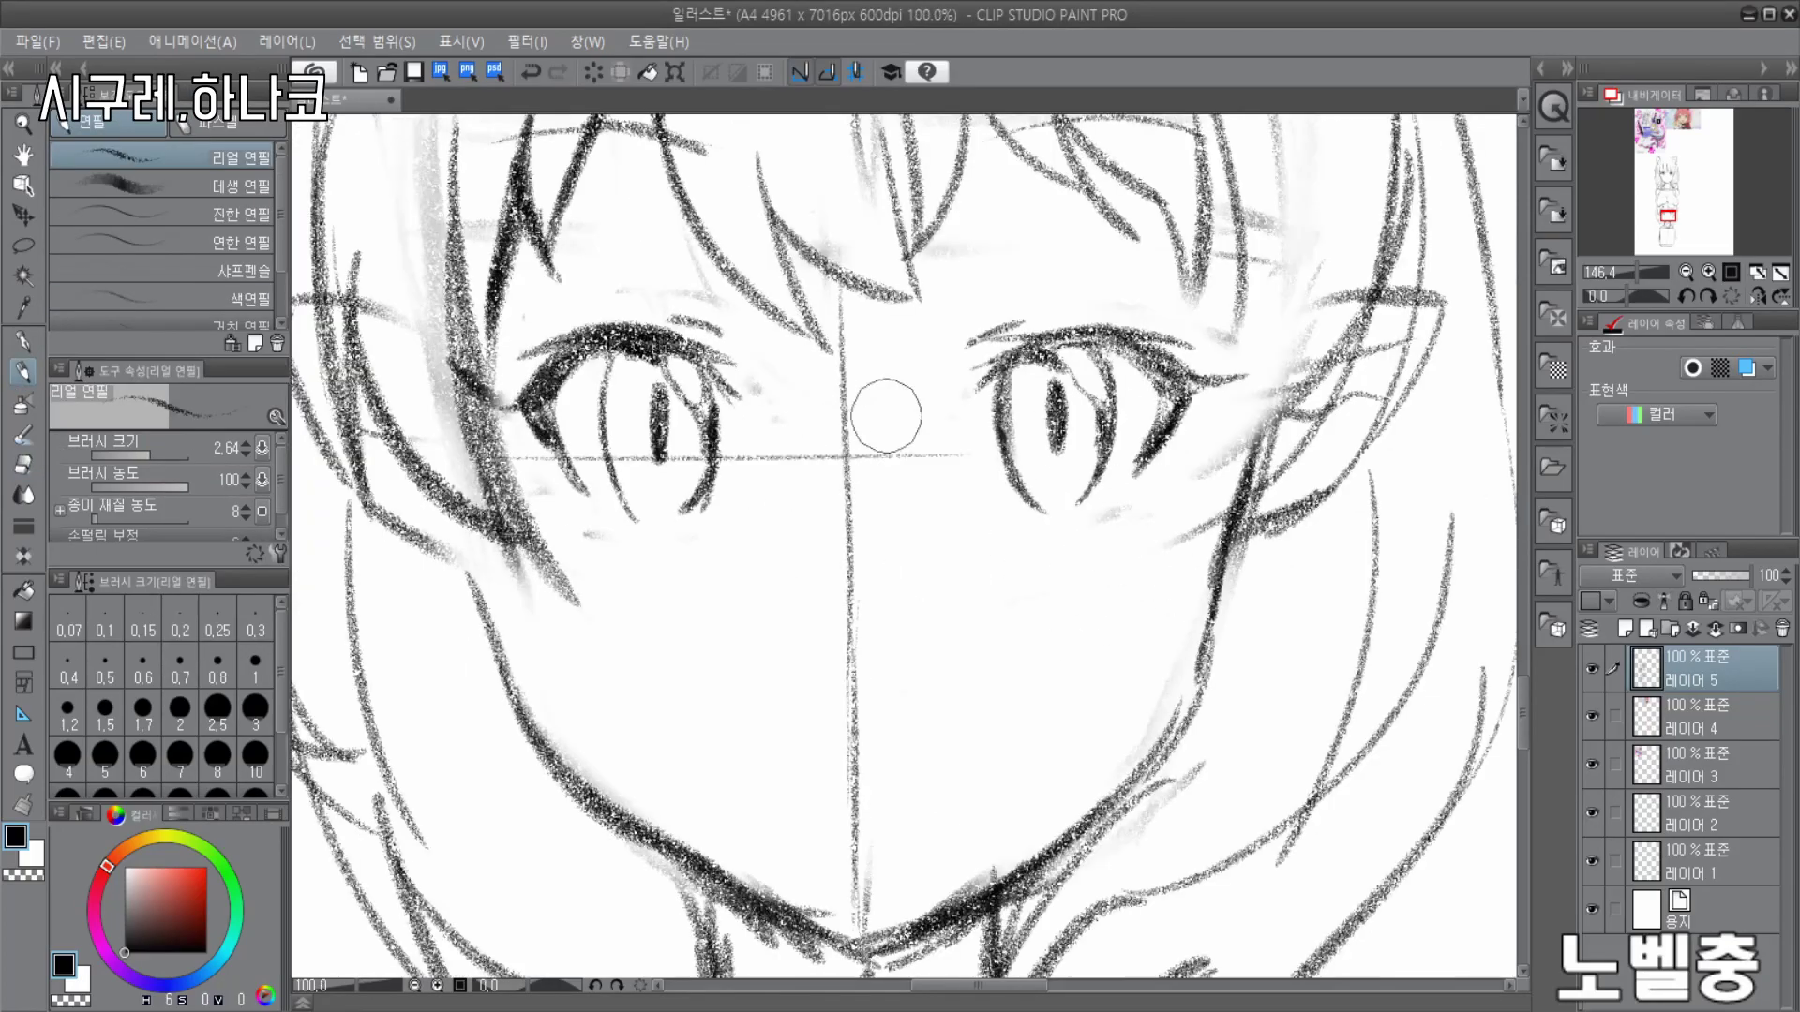
{"action": "scroll", "coordinate": [1115, 326], "scroll_direction": "down", "scroll_amount": 3}
{"action": "scroll", "coordinate": [1052, 397], "scroll_direction": "up", "scroll_amount": 4}
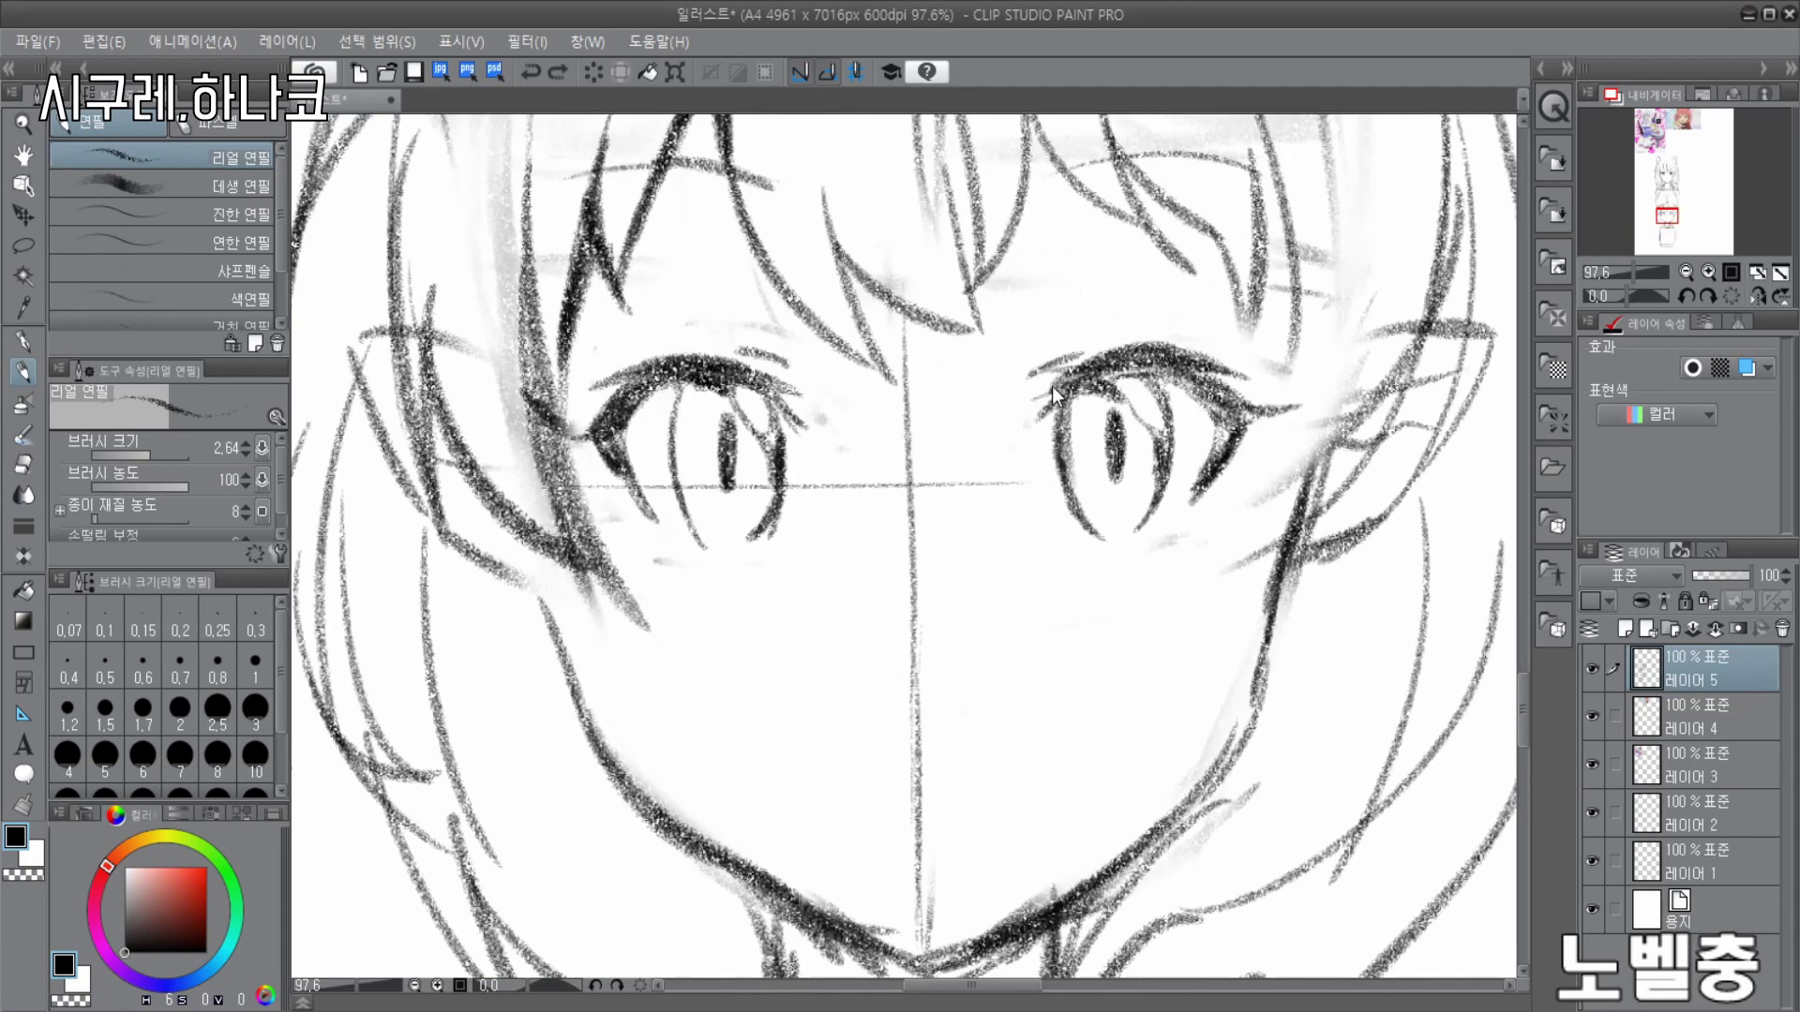
- Clean up stray strokes at the right eye's inner corner and close both irises at the bottom
{"action": "key", "text": "e"}
{"action": "left_click_drag", "start_coordinate": [1052, 376], "coordinate": [1020, 420]}
{"action": "scroll", "coordinate": [1093, 210], "scroll_direction": "down", "scroll_amount": 5}
{"action": "scroll", "coordinate": [1105, 402], "scroll_direction": "up", "scroll_amount": 5}
{"action": "left_click_drag", "start_coordinate": [1137, 342], "coordinate": [1123, 376]}
{"action": "scroll", "coordinate": [675, 381], "scroll_direction": "down", "scroll_amount": 2}
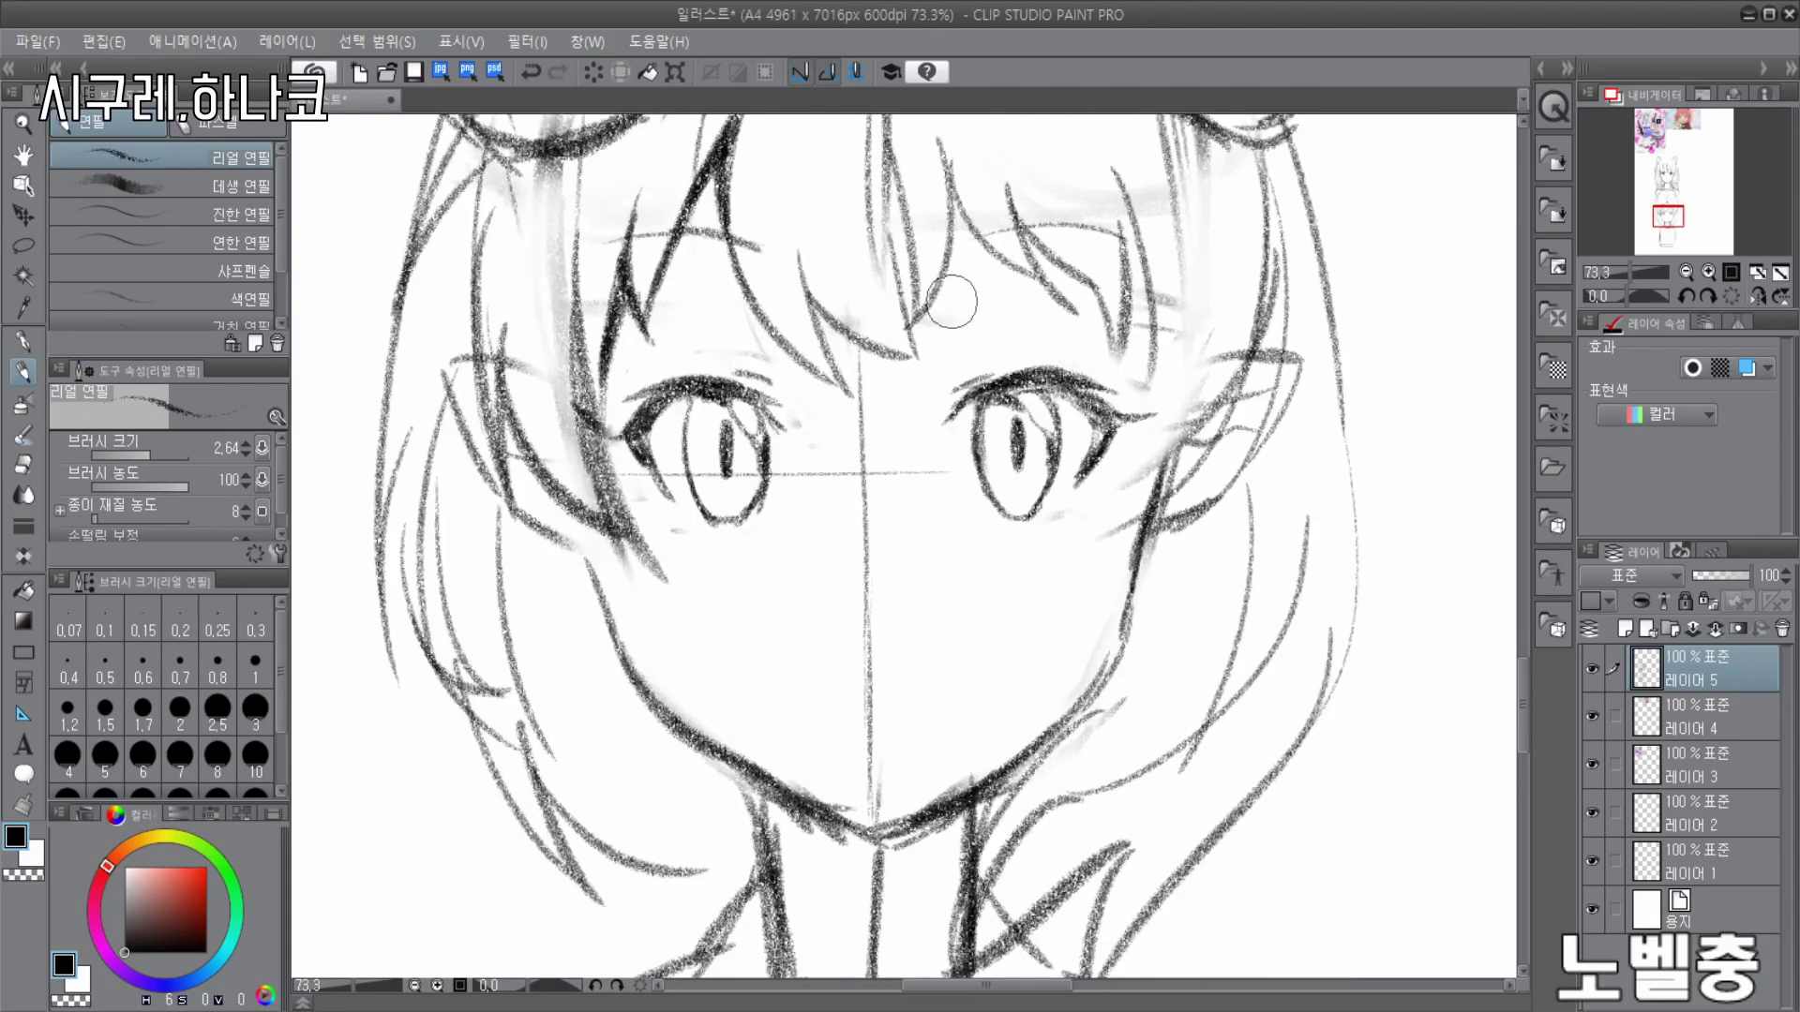
- Erase and redraw both eyebrows across the fringe above the eyes
{"action": "scroll", "coordinate": [748, 343], "scroll_direction": "up", "scroll_amount": 1}
{"action": "left_click", "coordinate": [24, 464]}
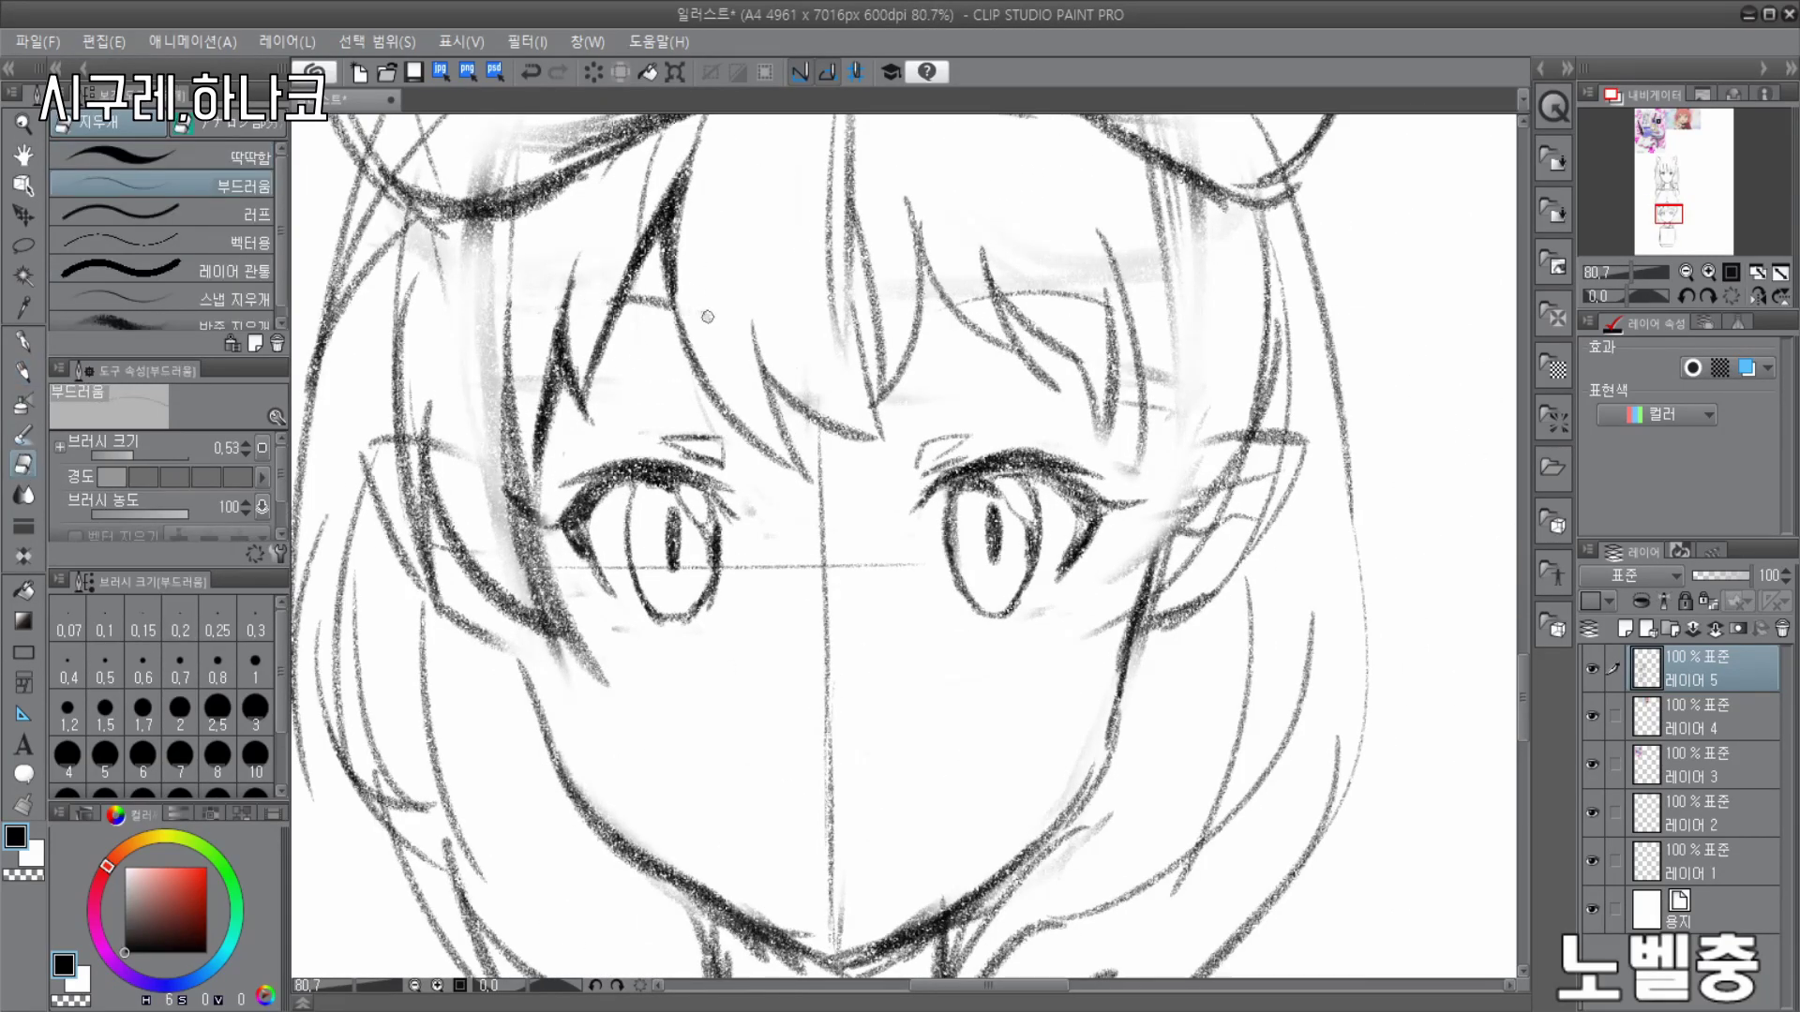
{"action": "key", "text": "p"}
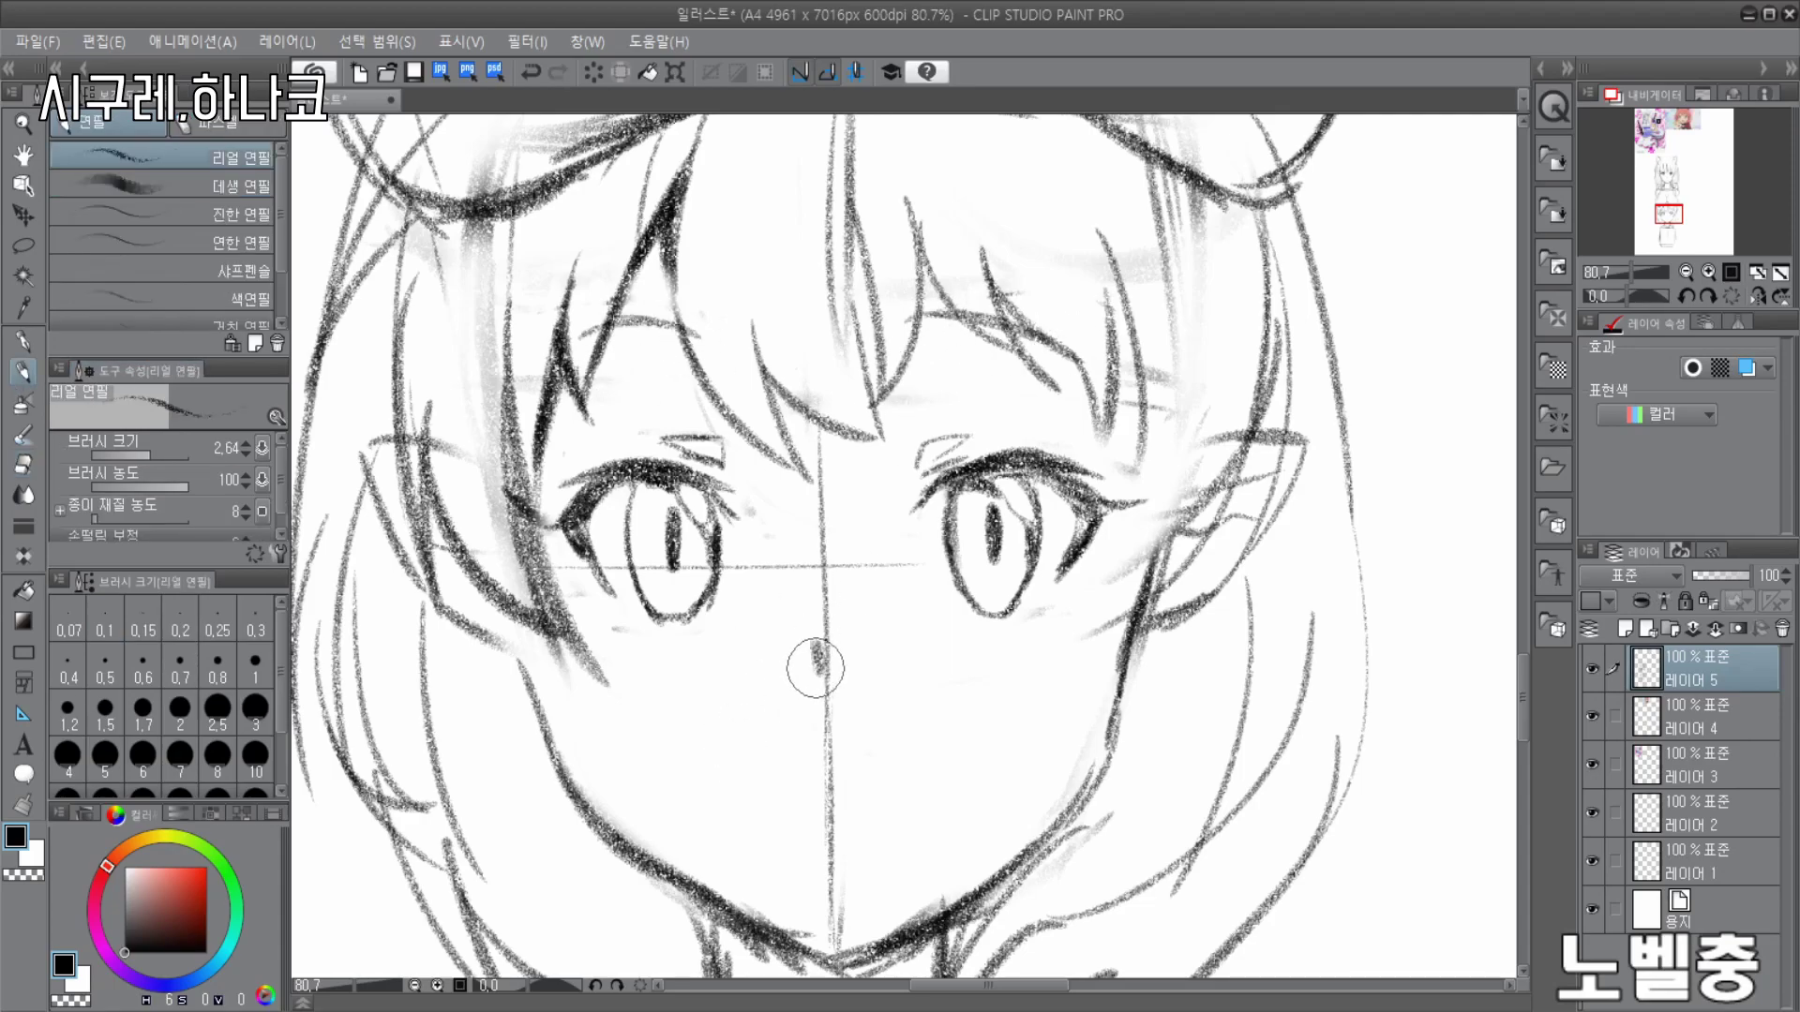
- Sketch a small nose and a wide open smiling mouth with a tongue, centred on the vertical guide
{"action": "scroll", "coordinate": [802, 633], "scroll_direction": "up", "scroll_amount": 1}
{"action": "left_click_drag", "start_coordinate": [723, 587], "coordinate": [820, 687]}
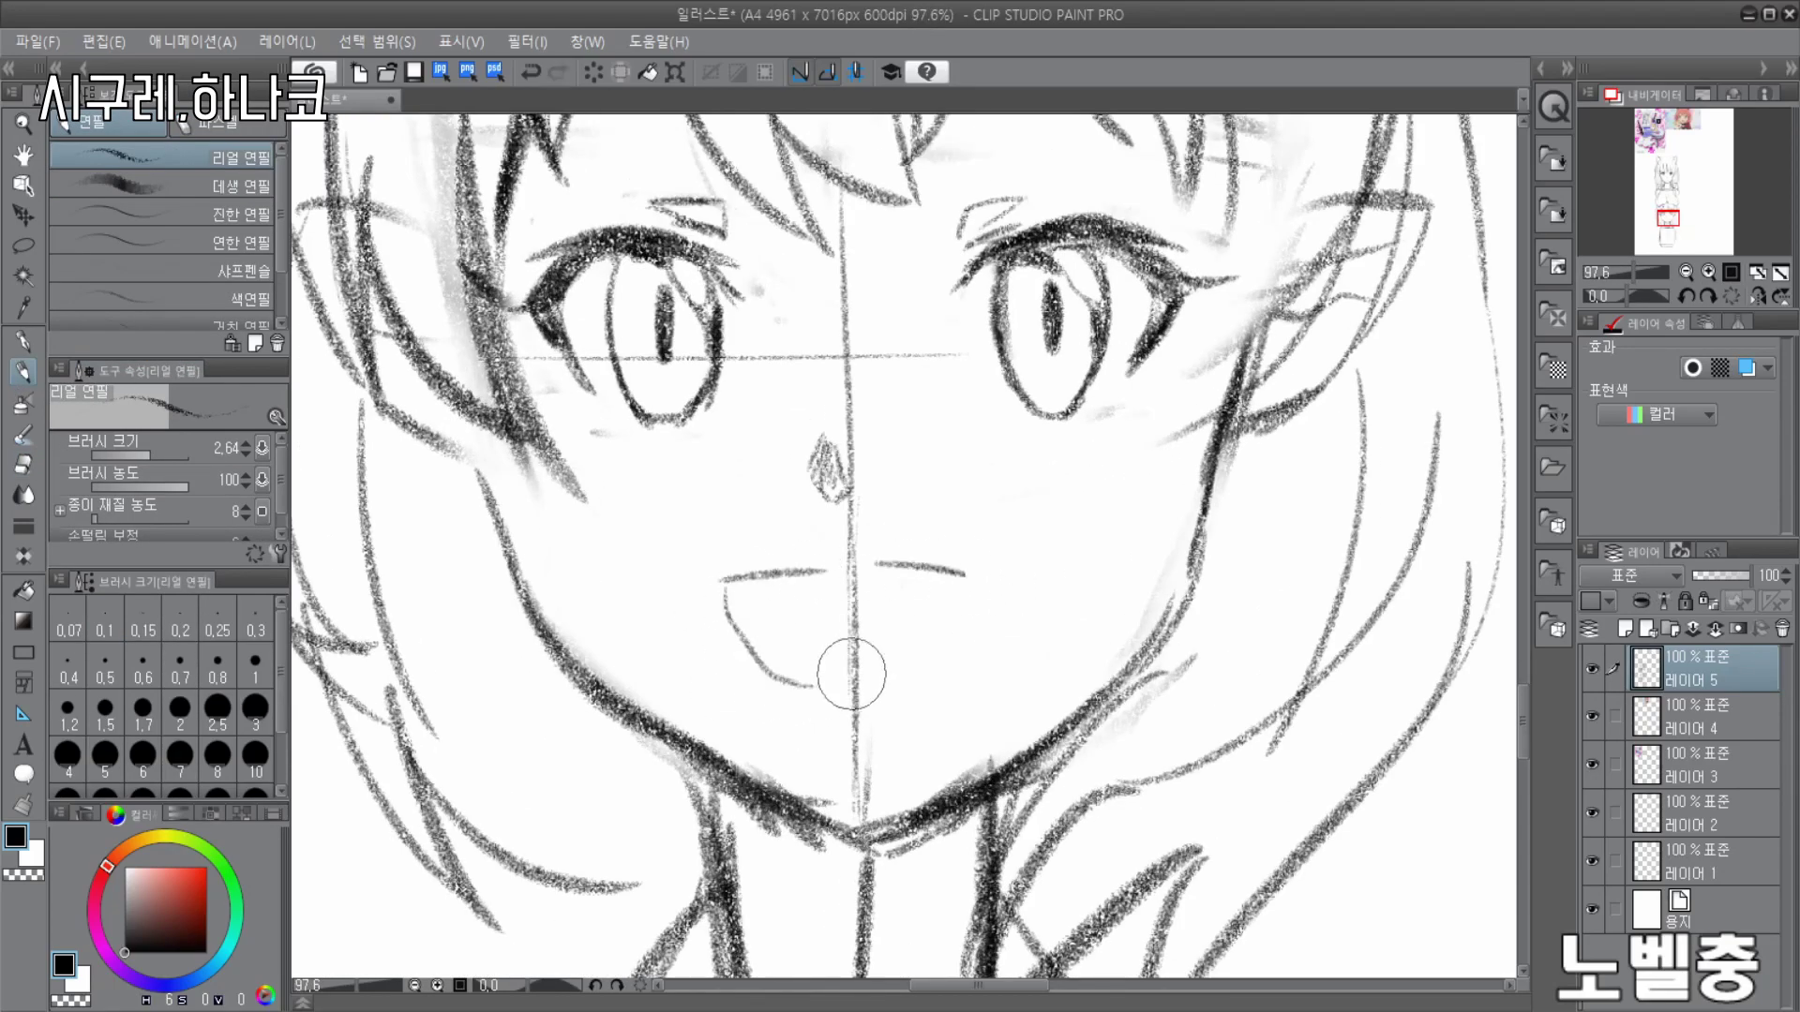
{"action": "scroll", "coordinate": [794, 449], "scroll_direction": "down", "scroll_amount": 2}
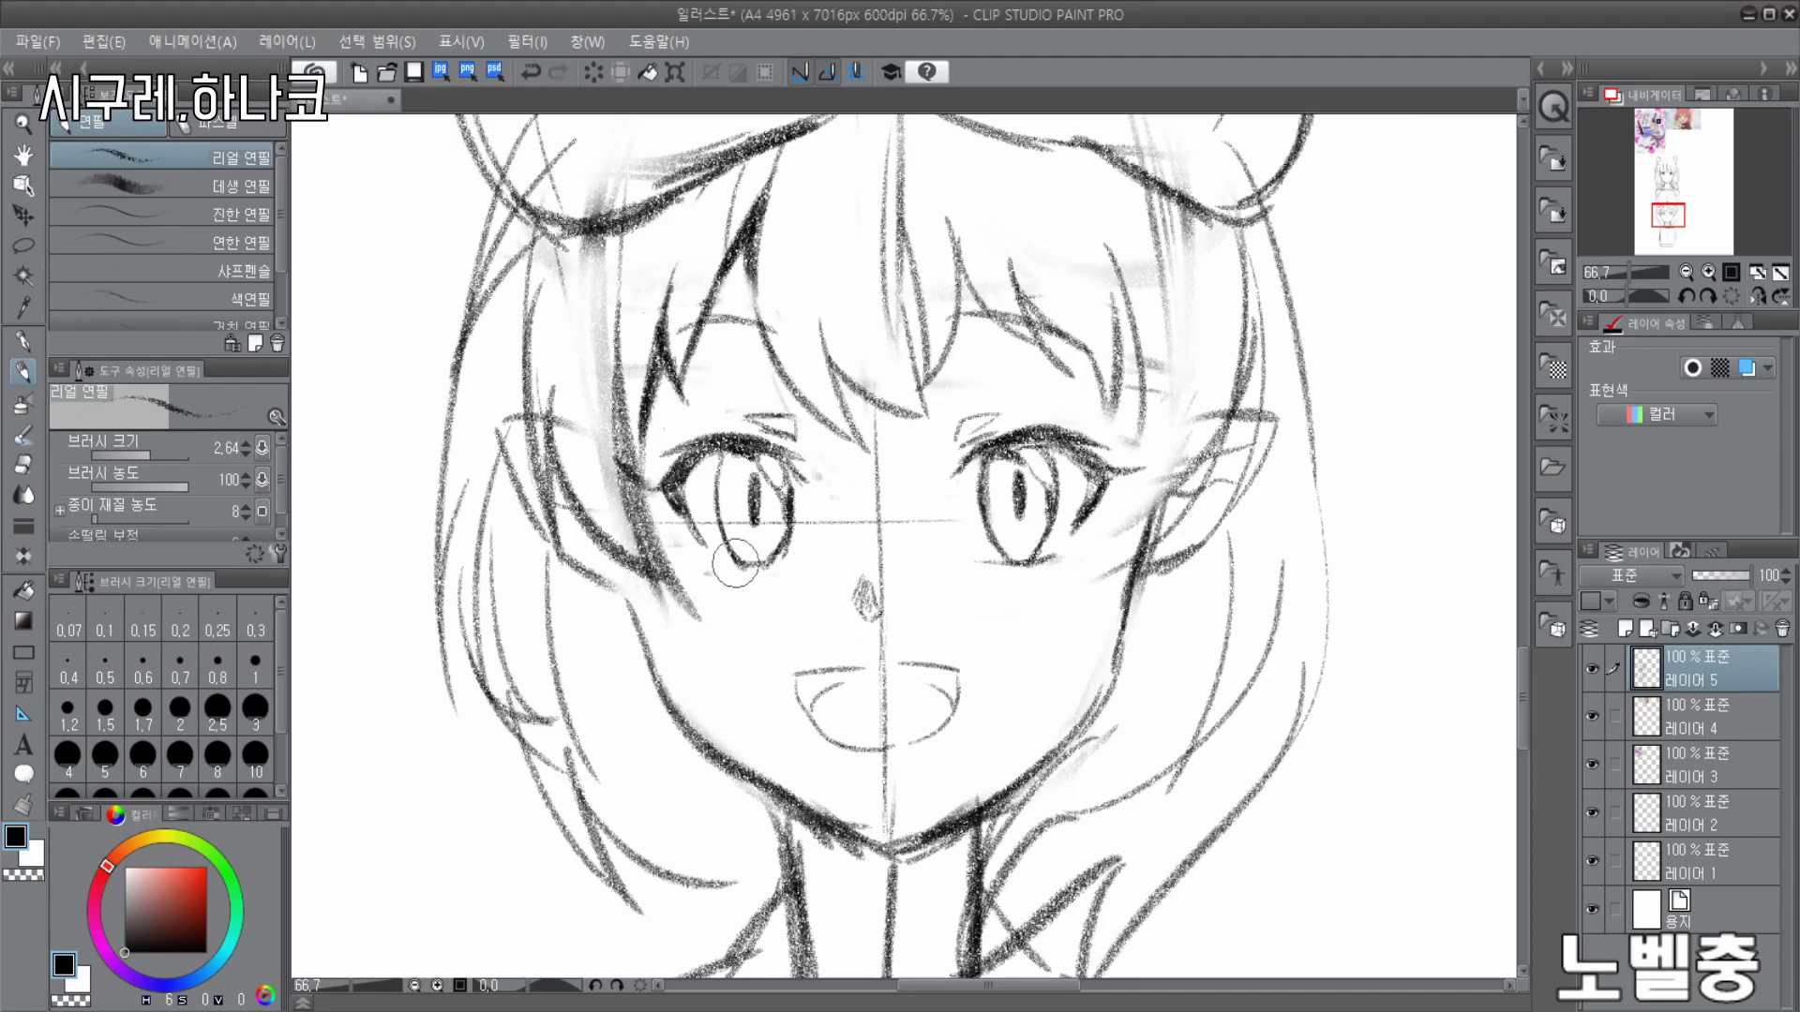
{"action": "scroll", "coordinate": [725, 562], "scroll_direction": "down", "scroll_amount": 1}
- Redraw the right eye's iris outline and reduce the nose to a small mark
{"action": "scroll", "coordinate": [804, 503], "scroll_direction": "up", "scroll_amount": 5}
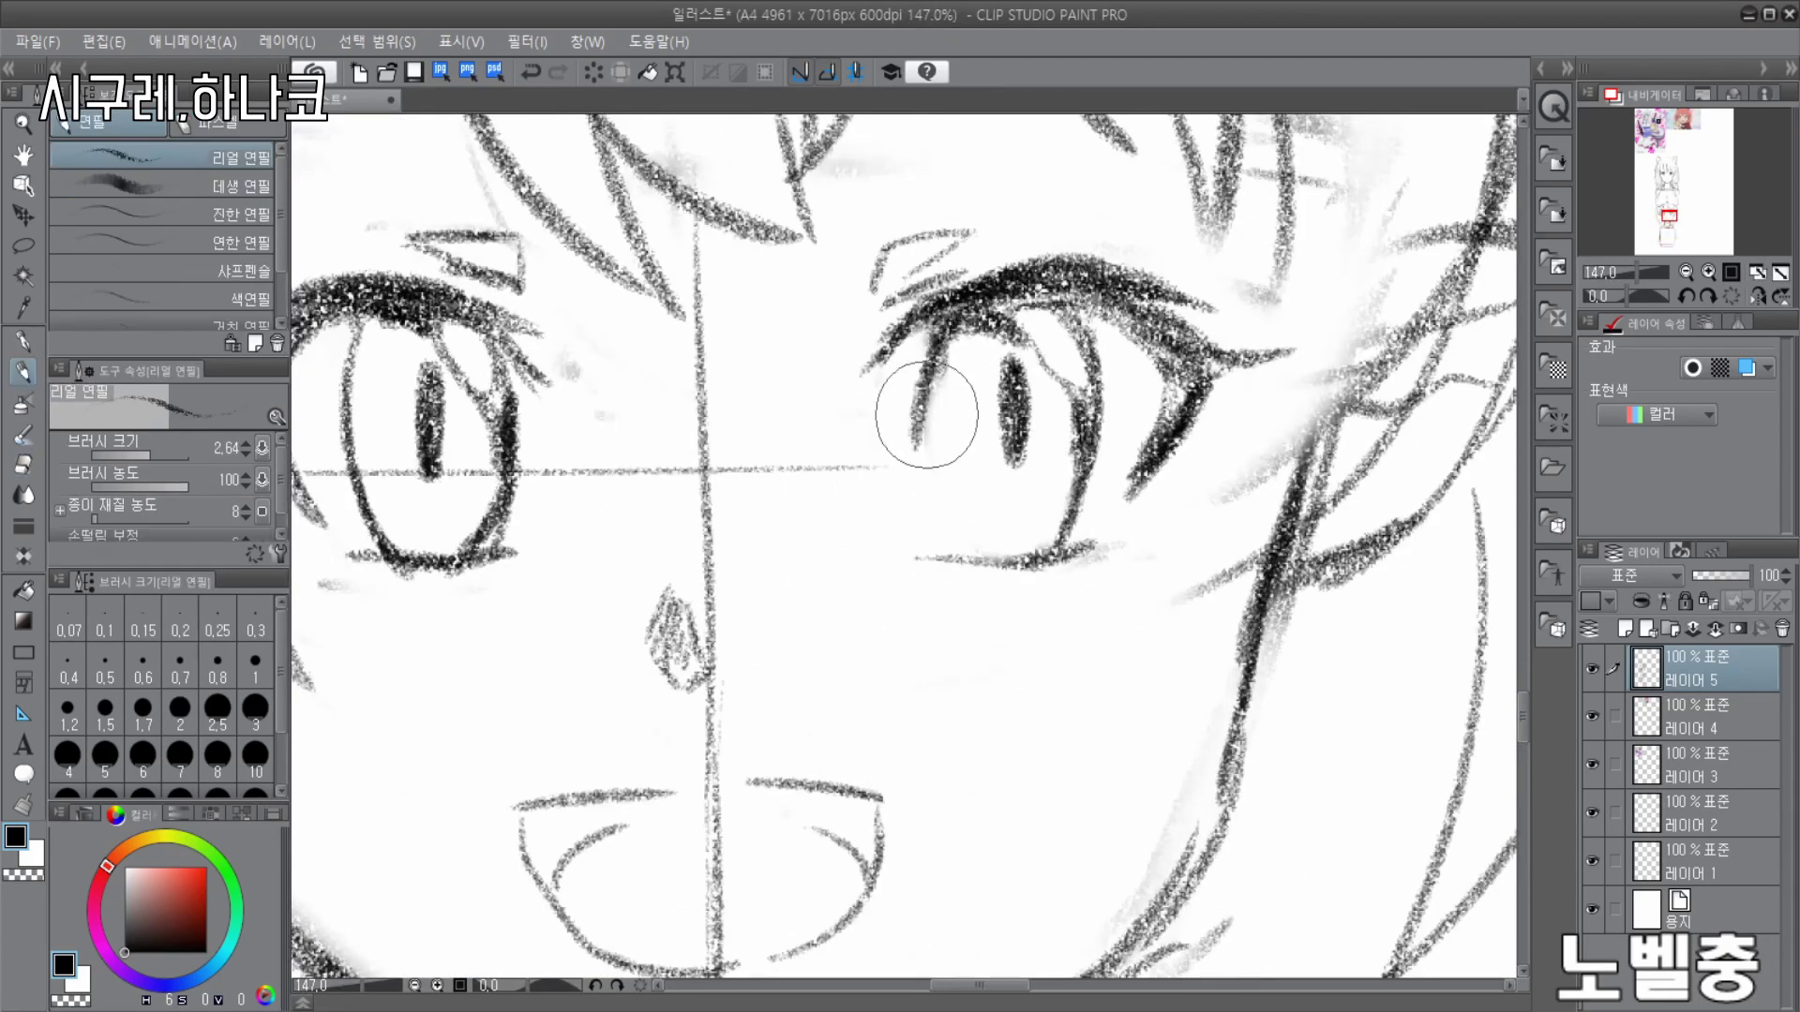
{"action": "scroll", "coordinate": [919, 481], "scroll_direction": "down", "scroll_amount": 4}
{"action": "scroll", "coordinate": [937, 375], "scroll_direction": "up", "scroll_amount": 2}
{"action": "scroll", "coordinate": [954, 259], "scroll_direction": "down", "scroll_amount": 1}
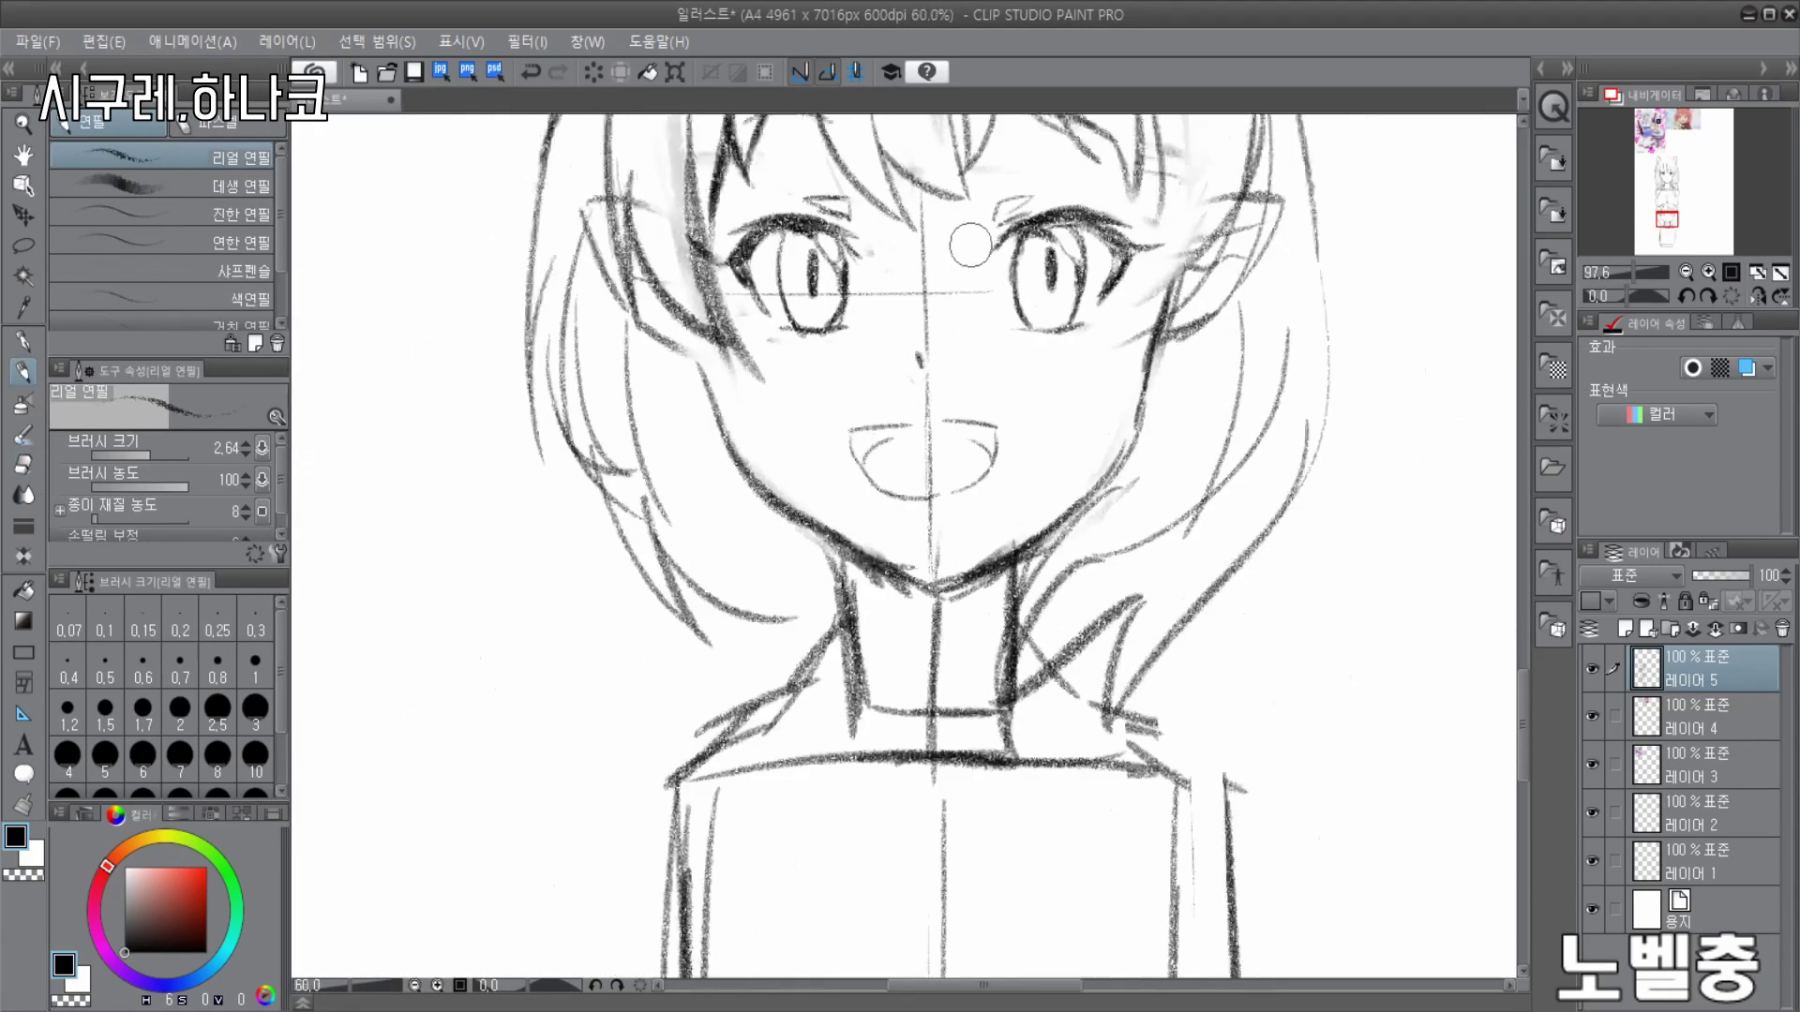
{"action": "scroll", "coordinate": [954, 259], "scroll_direction": "down", "scroll_amount": 4}
{"action": "scroll", "coordinate": [1038, 405], "scroll_direction": "up", "scroll_amount": 2}
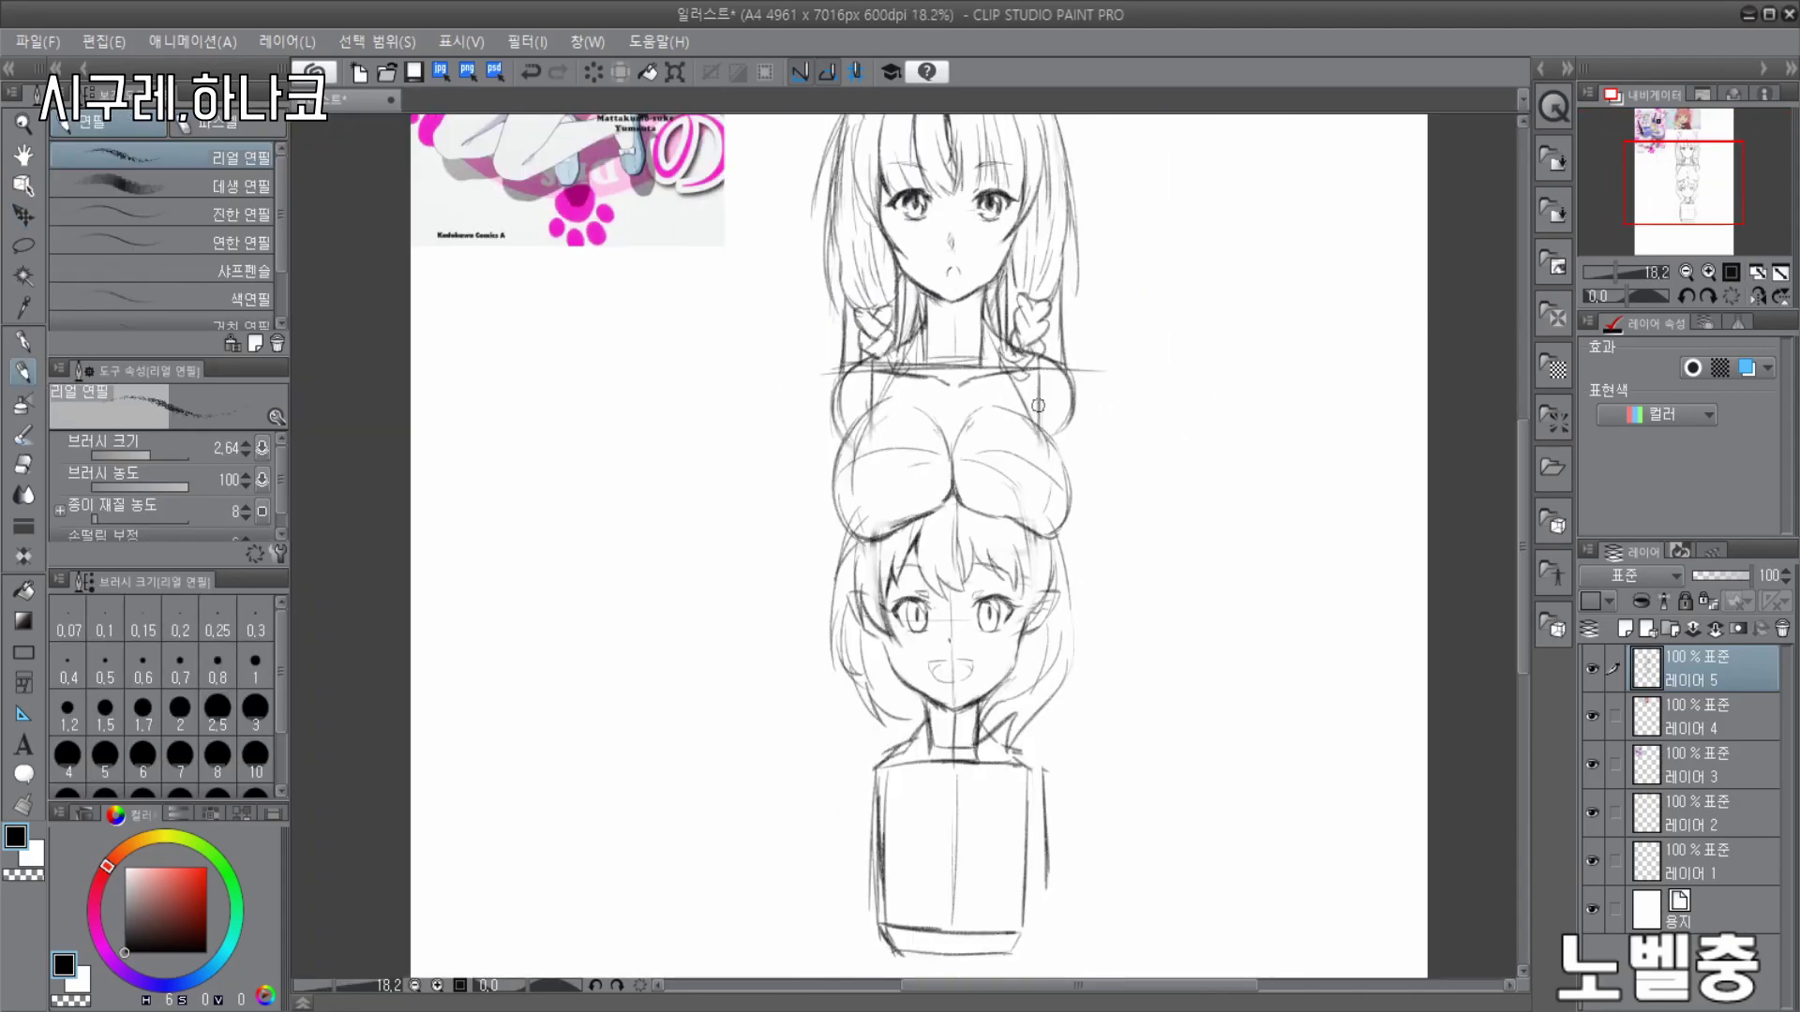
- Sketch the first figure's upper arms sloping outward from the shoulders to round elbow joints beside the second figure's head
{"action": "scroll", "coordinate": [554, 362], "scroll_direction": "down", "scroll_amount": 1}
{"action": "scroll", "coordinate": [602, 314], "scroll_direction": "up", "scroll_amount": 2}
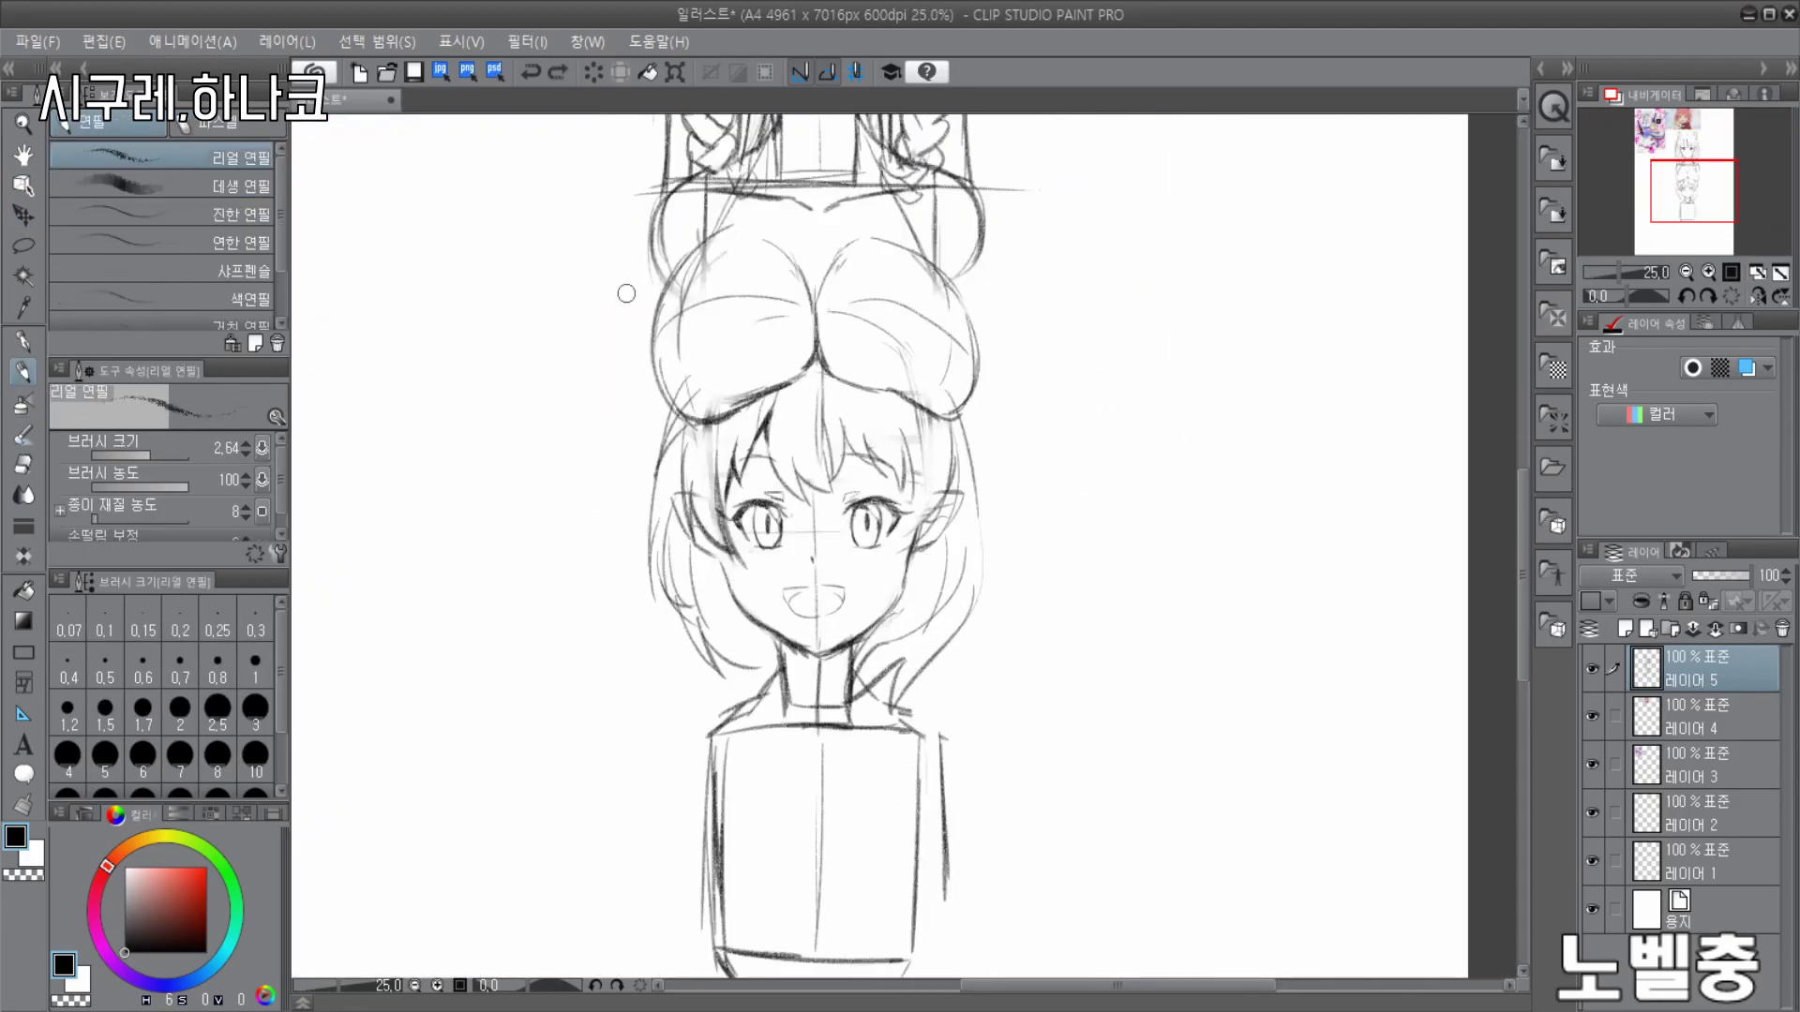
{"action": "scroll", "coordinate": [627, 484], "scroll_direction": "down", "scroll_amount": 1}
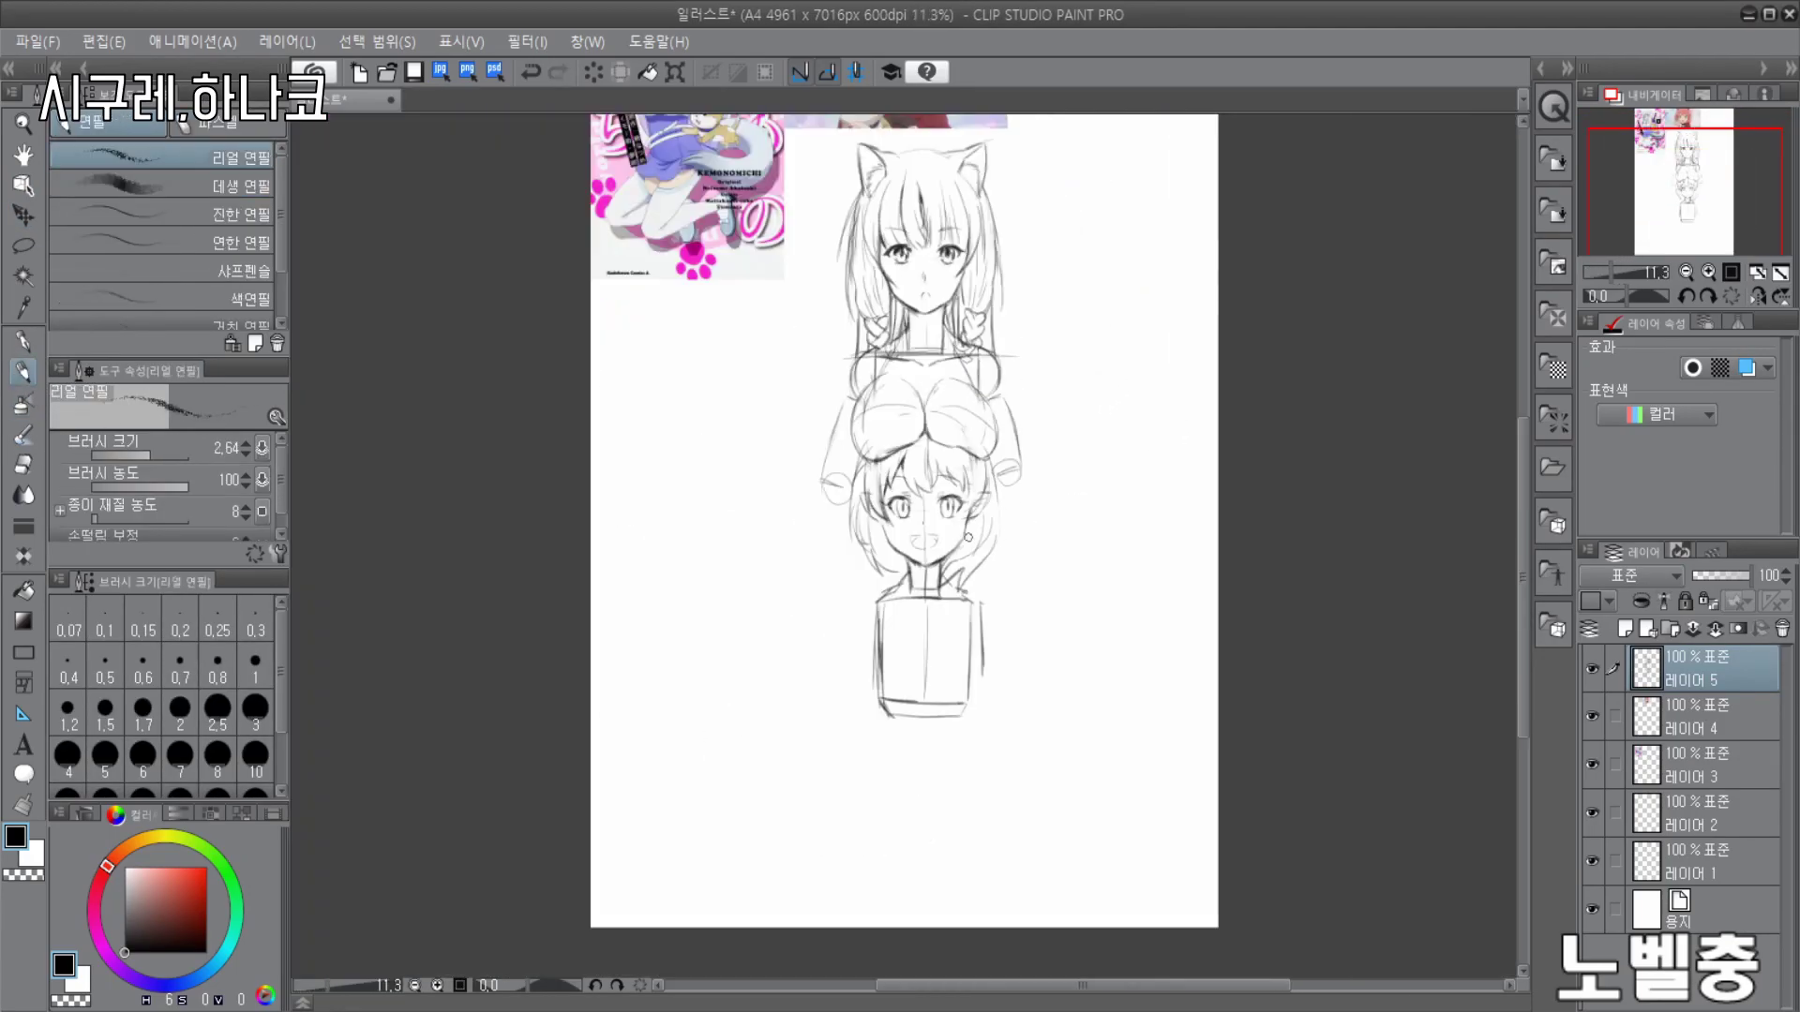
{"action": "scroll", "coordinate": [627, 370], "scroll_direction": "up", "scroll_amount": 2}
{"action": "scroll", "coordinate": [1055, 325], "scroll_direction": "down", "scroll_amount": 1}
{"action": "scroll", "coordinate": [891, 338], "scroll_direction": "up", "scroll_amount": 3}
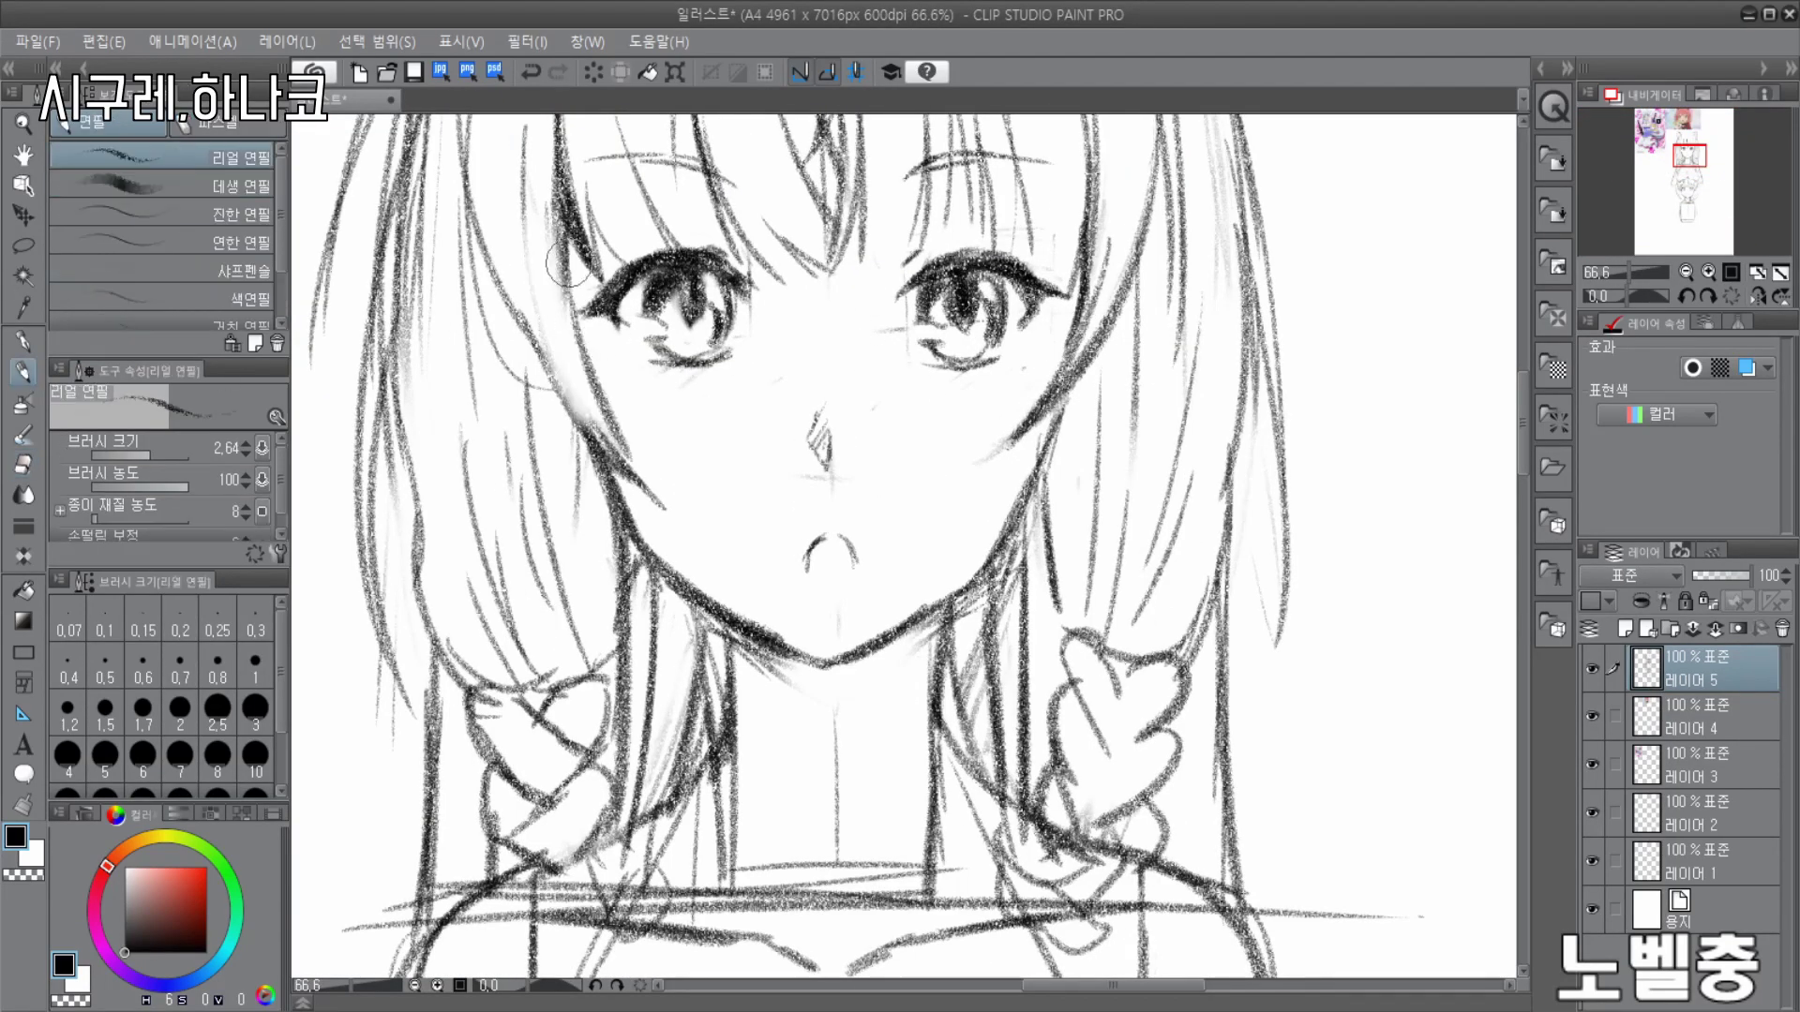
{"action": "scroll", "coordinate": [1045, 346], "scroll_direction": "down", "scroll_amount": 2}
{"action": "scroll", "coordinate": [1116, 563], "scroll_direction": "up", "scroll_amount": 3}
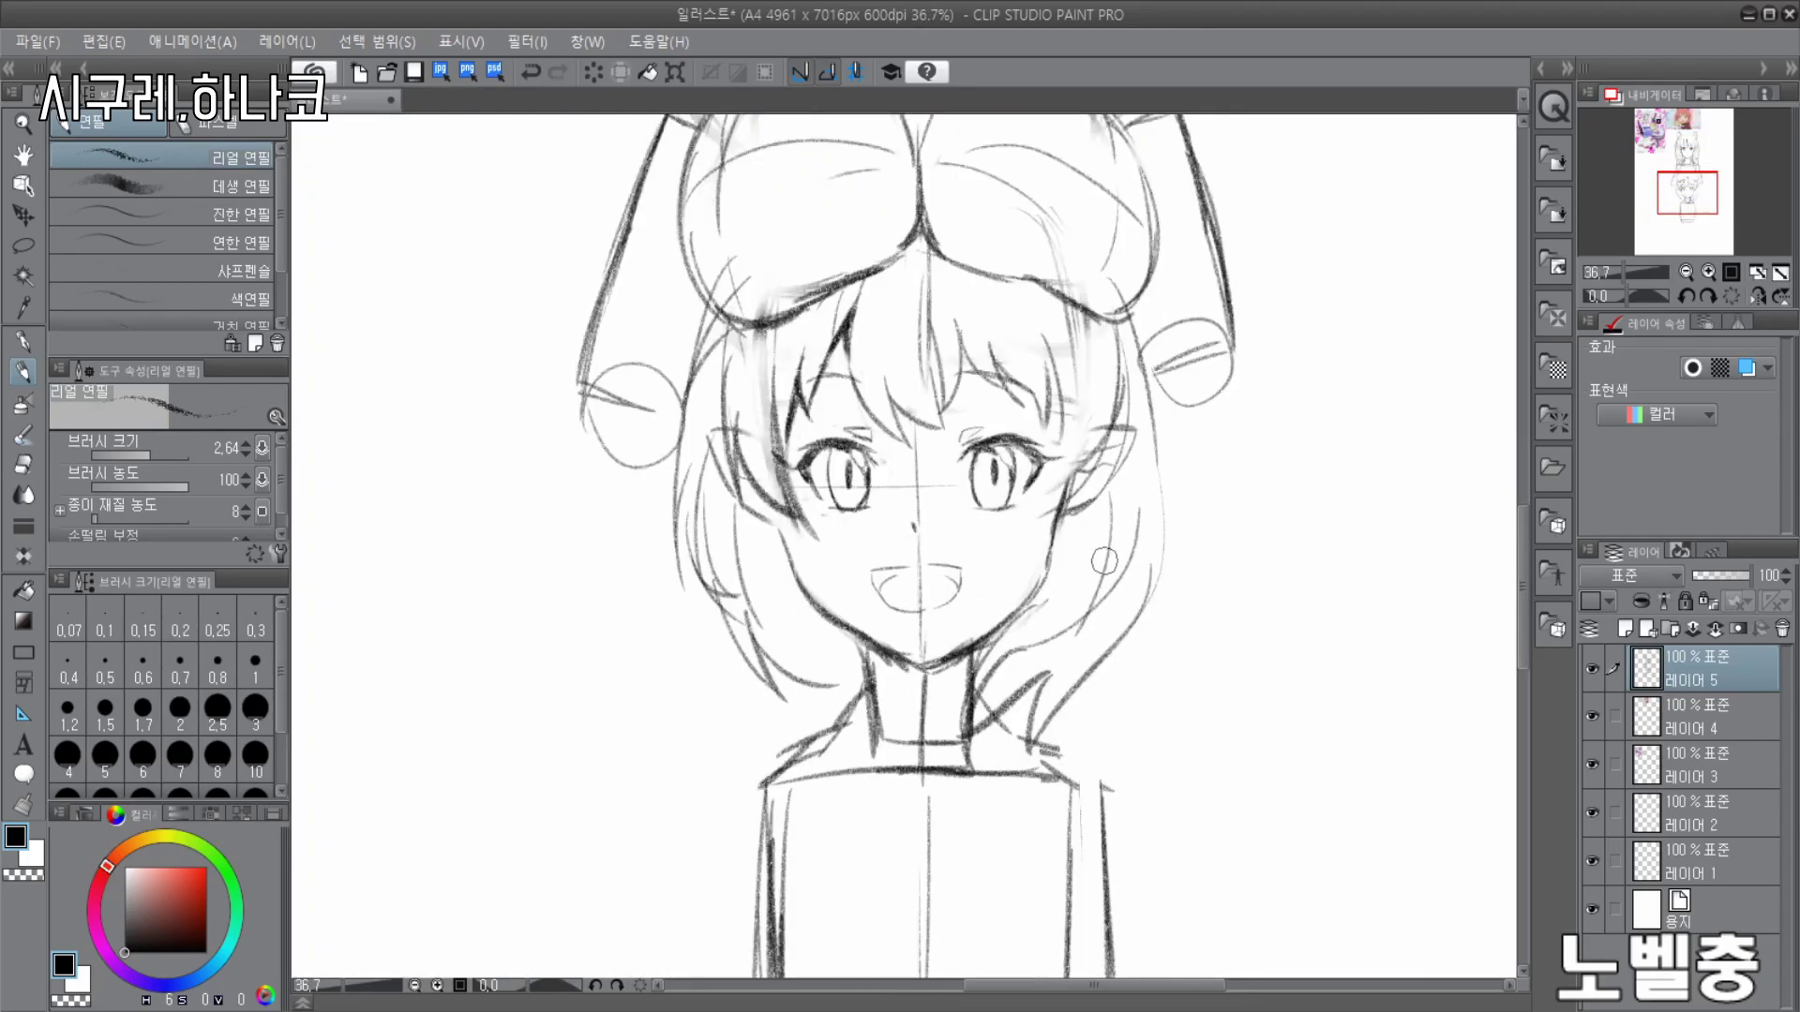
- Draw round shoulder joints on both upper corners of the second figure's torso block
{"action": "scroll", "coordinate": [1135, 396], "scroll_direction": "down", "scroll_amount": 3}
{"action": "scroll", "coordinate": [1136, 389], "scroll_direction": "down", "scroll_amount": 2}
{"action": "scroll", "coordinate": [1136, 361], "scroll_direction": "up", "scroll_amount": 4}
{"action": "scroll", "coordinate": [897, 515], "scroll_direction": "down", "scroll_amount": 3}
{"action": "scroll", "coordinate": [958, 719], "scroll_direction": "up", "scroll_amount": 1}
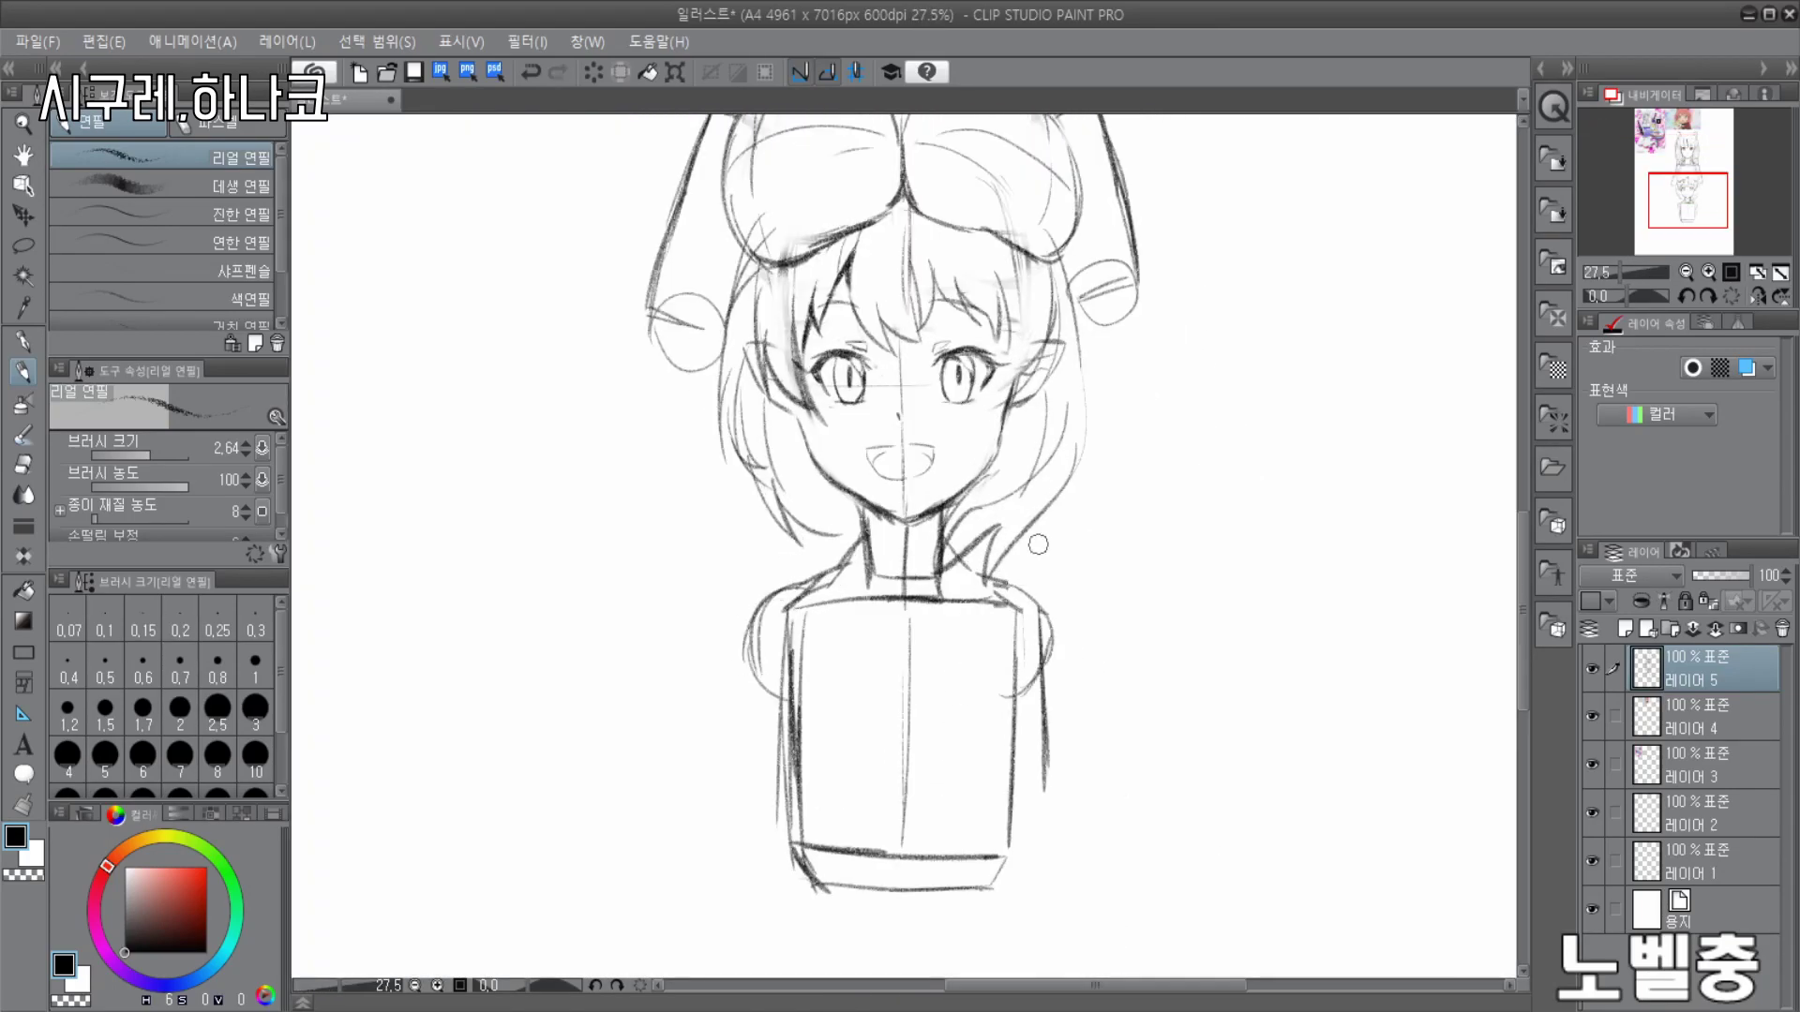
- Rough in a trapezoid pelvis block beneath the second figure's torso
{"action": "scroll", "coordinate": [1038, 545], "scroll_direction": "down", "scroll_amount": 1}
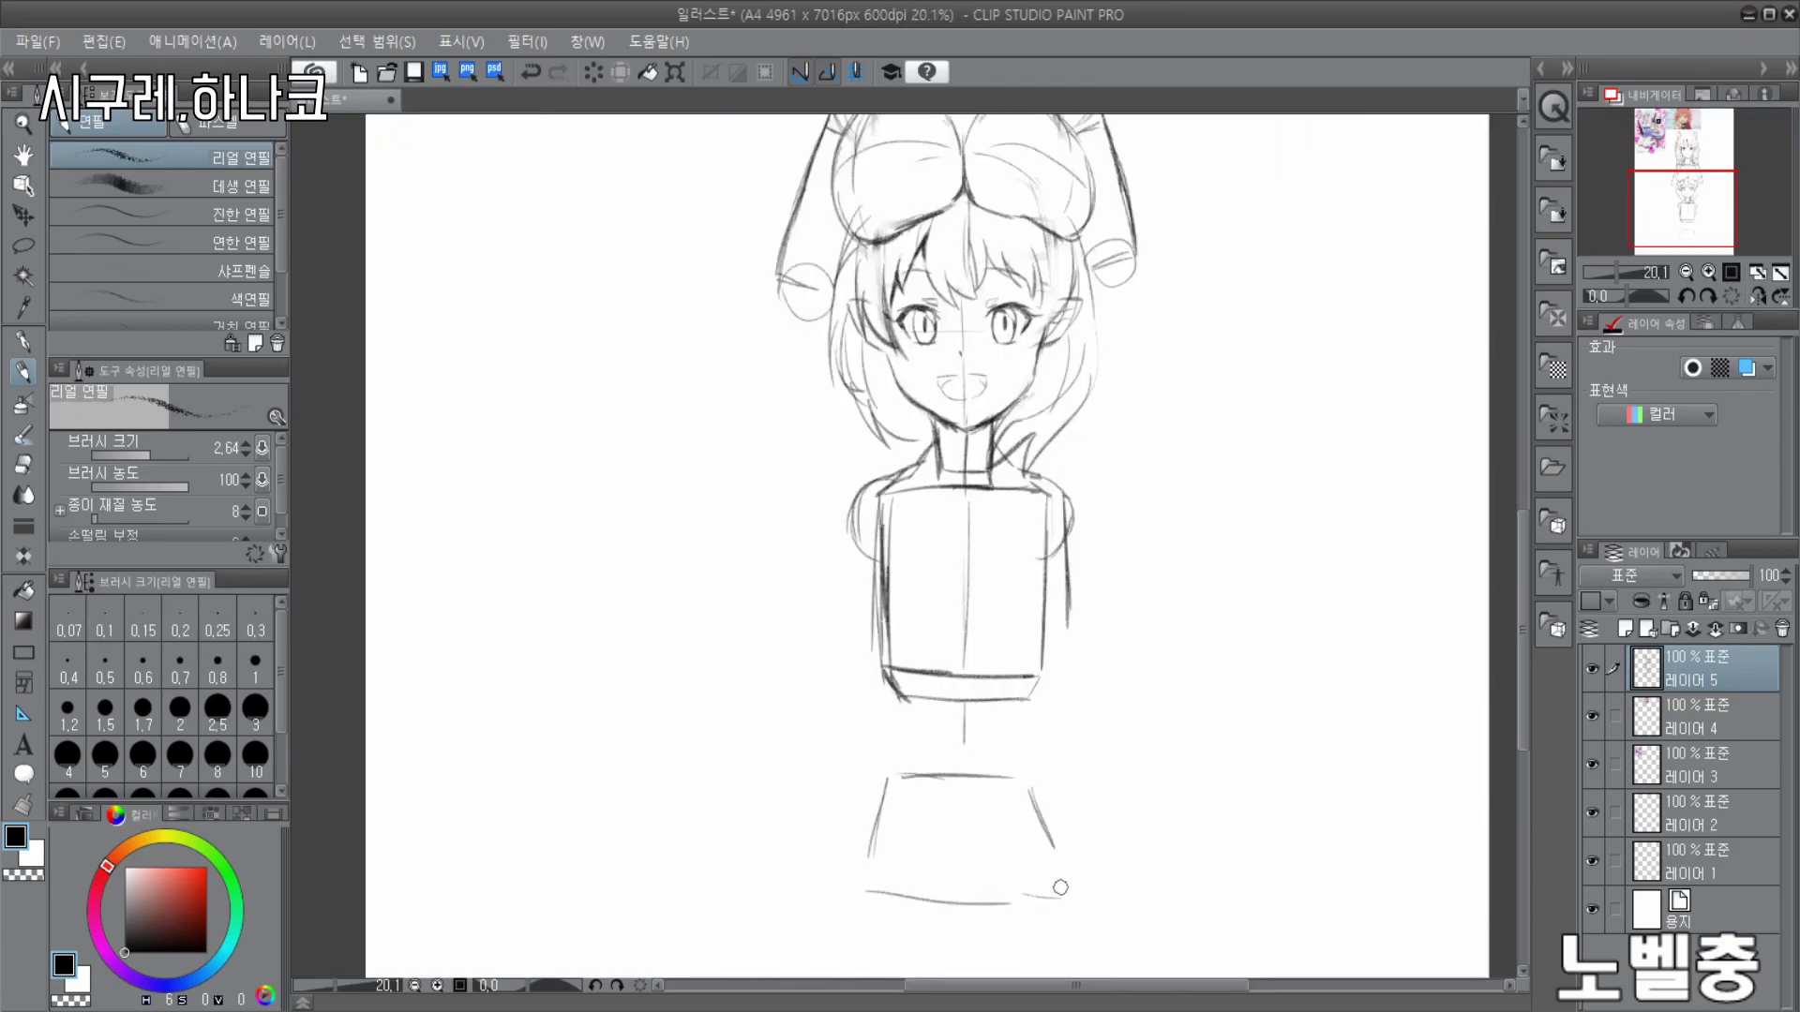
- Draw the first figure's forearms from the elbows inward to the second figure's shoulders
{"action": "scroll", "coordinate": [1076, 450], "scroll_direction": "up", "scroll_amount": 3}
{"action": "left_click_drag", "start_coordinate": [522, 582], "coordinate": [660, 790]}
{"action": "left_click_drag", "start_coordinate": [1035, 496], "coordinate": [975, 750]}
{"action": "left_click_drag", "start_coordinate": [1059, 501], "coordinate": [1145, 503]}
{"action": "scroll", "coordinate": [1145, 502], "scroll_direction": "down", "scroll_amount": 2}
{"action": "scroll", "coordinate": [1161, 517], "scroll_direction": "up", "scroll_amount": 4}
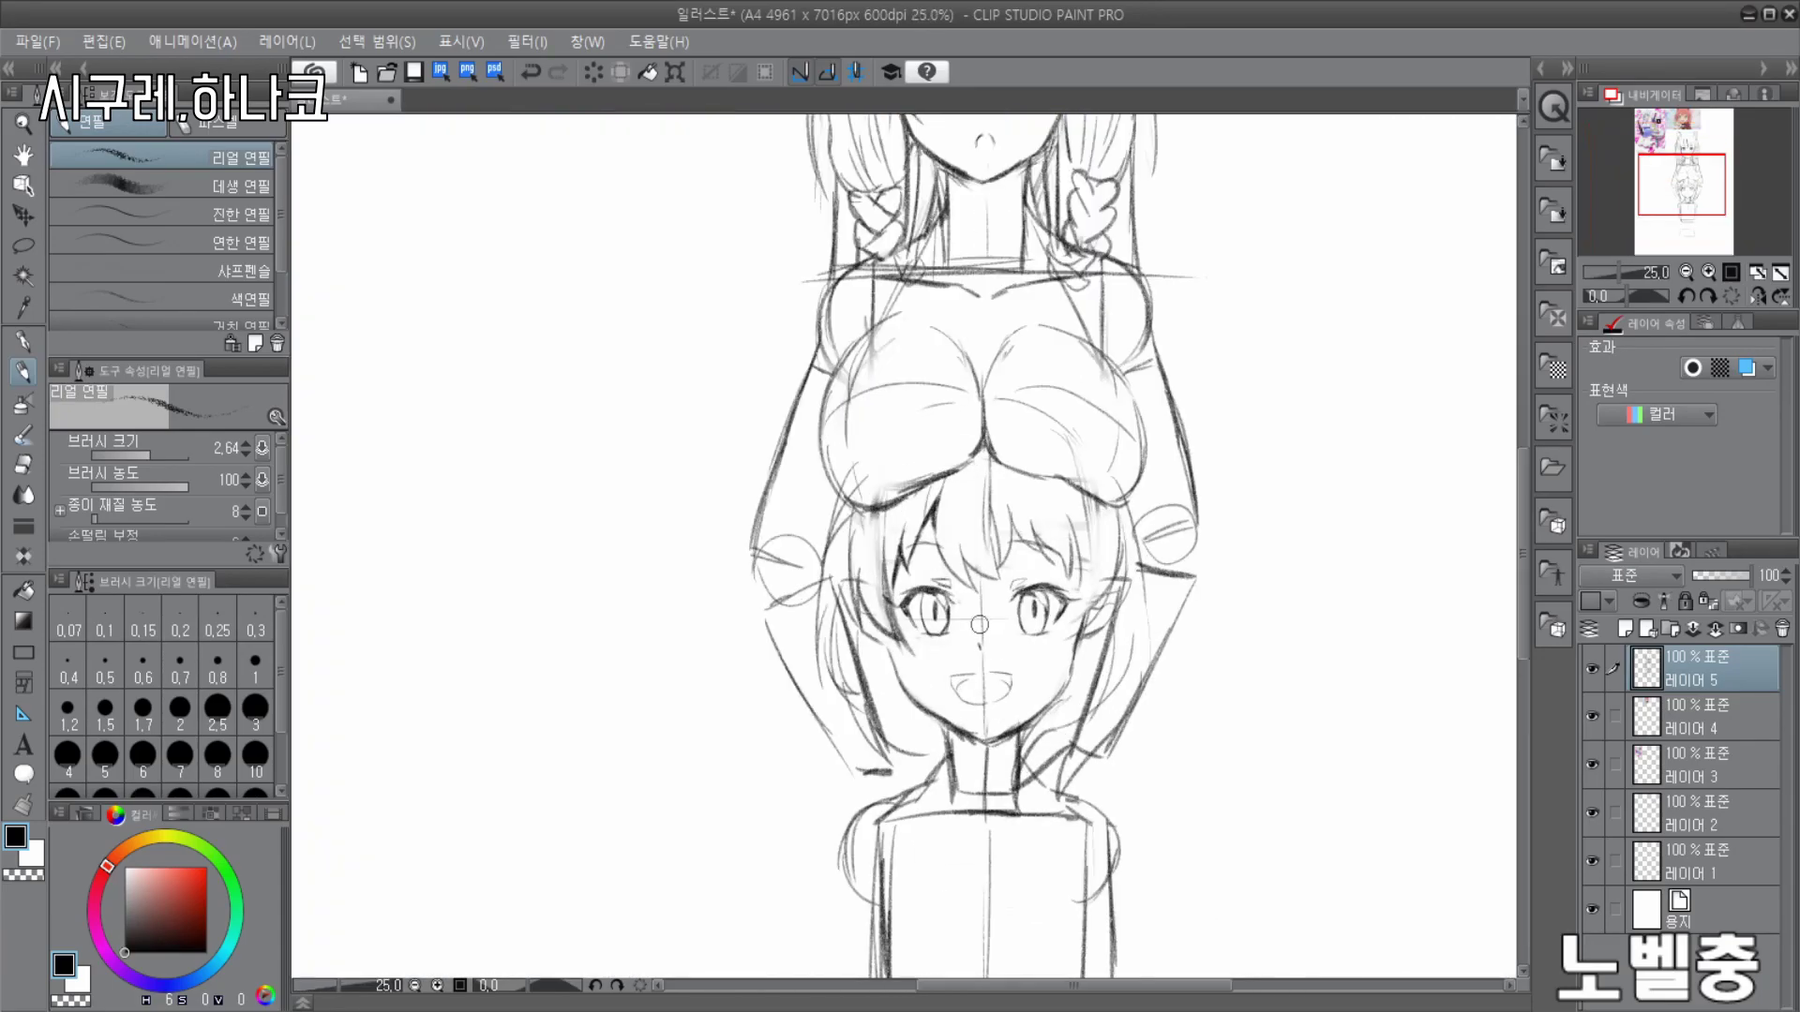
{"action": "left_click_drag", "start_coordinate": [705, 645], "coordinate": [822, 538]}
{"action": "mouse_move", "coordinate": [1039, 573]}
{"action": "left_mouse_down"}
{"action": "mouse_move", "coordinate": [1172, 569]}
{"action": "mouse_move", "coordinate": [1172, 625]}
{"action": "left_mouse_up"}
{"action": "scroll", "coordinate": [1178, 675], "scroll_direction": "down", "scroll_amount": 4}
{"action": "scroll", "coordinate": [1078, 699], "scroll_direction": "up", "scroll_amount": 5}
{"action": "key", "text": "ctrl+z"}
{"action": "key", "text": "ctrl+z"}
- Sketch the backs of the first figure's hands resting on the second figure's shoulders
{"action": "left_click_drag", "start_coordinate": [614, 524], "coordinate": [783, 534]}
{"action": "mouse_move", "coordinate": [1047, 509]}
{"action": "left_mouse_down"}
{"action": "mouse_move", "coordinate": [1216, 597]}
{"action": "mouse_move", "coordinate": [1183, 603]}
{"action": "left_mouse_up"}
{"action": "left_click_drag", "start_coordinate": [1087, 507], "coordinate": [1186, 600]}
{"action": "scroll", "coordinate": [1220, 501], "scroll_direction": "up", "scroll_amount": 1}
{"action": "left_click_drag", "start_coordinate": [1048, 450], "coordinate": [1078, 502]}
{"action": "left_click_drag", "start_coordinate": [1115, 439], "coordinate": [1055, 558]}
{"action": "left_click_drag", "start_coordinate": [1060, 583], "coordinate": [1148, 483]}
{"action": "key", "text": "ctrl+z"}
- Add finger strokes to the hand on the right shoulder and the outer contour of the left hand
{"action": "left_click_drag", "start_coordinate": [1101, 539], "coordinate": [1209, 610]}
{"action": "left_click_drag", "start_coordinate": [1115, 576], "coordinate": [1200, 647]}
{"action": "scroll", "coordinate": [1154, 600], "scroll_direction": "down", "scroll_amount": 3}
{"action": "scroll", "coordinate": [744, 401], "scroll_direction": "up", "scroll_amount": 4}
{"action": "mouse_move", "coordinate": [740, 300]}
{"action": "left_mouse_down"}
{"action": "mouse_move", "coordinate": [617, 354]}
{"action": "mouse_move", "coordinate": [602, 501]}
{"action": "left_mouse_up"}
{"action": "left_click_drag", "start_coordinate": [717, 389], "coordinate": [695, 493]}
{"action": "mouse_move", "coordinate": [645, 426]}
{"action": "left_mouse_down"}
{"action": "mouse_move", "coordinate": [671, 515]}
{"action": "mouse_move", "coordinate": [656, 553]}
{"action": "left_mouse_up"}
{"action": "left_click_drag", "start_coordinate": [1064, 338], "coordinate": [1069, 445]}
{"action": "left_click_drag", "start_coordinate": [1078, 385], "coordinate": [1133, 476]}
{"action": "key", "text": "ctrl+z"}
{"action": "key", "text": "ctrl+z"}
{"action": "key", "text": "ctrl+z"}
{"action": "key", "text": "ctrl+z"}
- Redraw the finger and knuckle lines of the hand on the second figure's left shoulder
{"action": "left_click_drag", "start_coordinate": [602, 497], "coordinate": [667, 517]}
{"action": "scroll", "coordinate": [917, 539], "scroll_direction": "down", "scroll_amount": 4}
{"action": "scroll", "coordinate": [881, 473], "scroll_direction": "up", "scroll_amount": 4}
{"action": "mouse_move", "coordinate": [702, 439]}
{"action": "left_mouse_down"}
{"action": "mouse_move", "coordinate": [647, 521]}
{"action": "mouse_move", "coordinate": [795, 420]}
{"action": "left_mouse_up"}
- Draw curved contour lines from below the hands down both sides of the second figure's chest
{"action": "mouse_move", "coordinate": [839, 422]}
{"action": "left_mouse_down"}
{"action": "mouse_move", "coordinate": [916, 474]}
{"action": "mouse_move", "coordinate": [858, 560]}
{"action": "mouse_move", "coordinate": [809, 723]}
{"action": "left_mouse_up"}
{"action": "scroll", "coordinate": [770, 642], "scroll_direction": "down", "scroll_amount": 4}
{"action": "scroll", "coordinate": [780, 713], "scroll_direction": "up", "scroll_amount": 4}
{"action": "left_click_drag", "start_coordinate": [1151, 531], "coordinate": [1141, 704]}
{"action": "scroll", "coordinate": [1141, 621], "scroll_direction": "down", "scroll_amount": 4}
{"action": "scroll", "coordinate": [1115, 544], "scroll_direction": "up", "scroll_amount": 4}
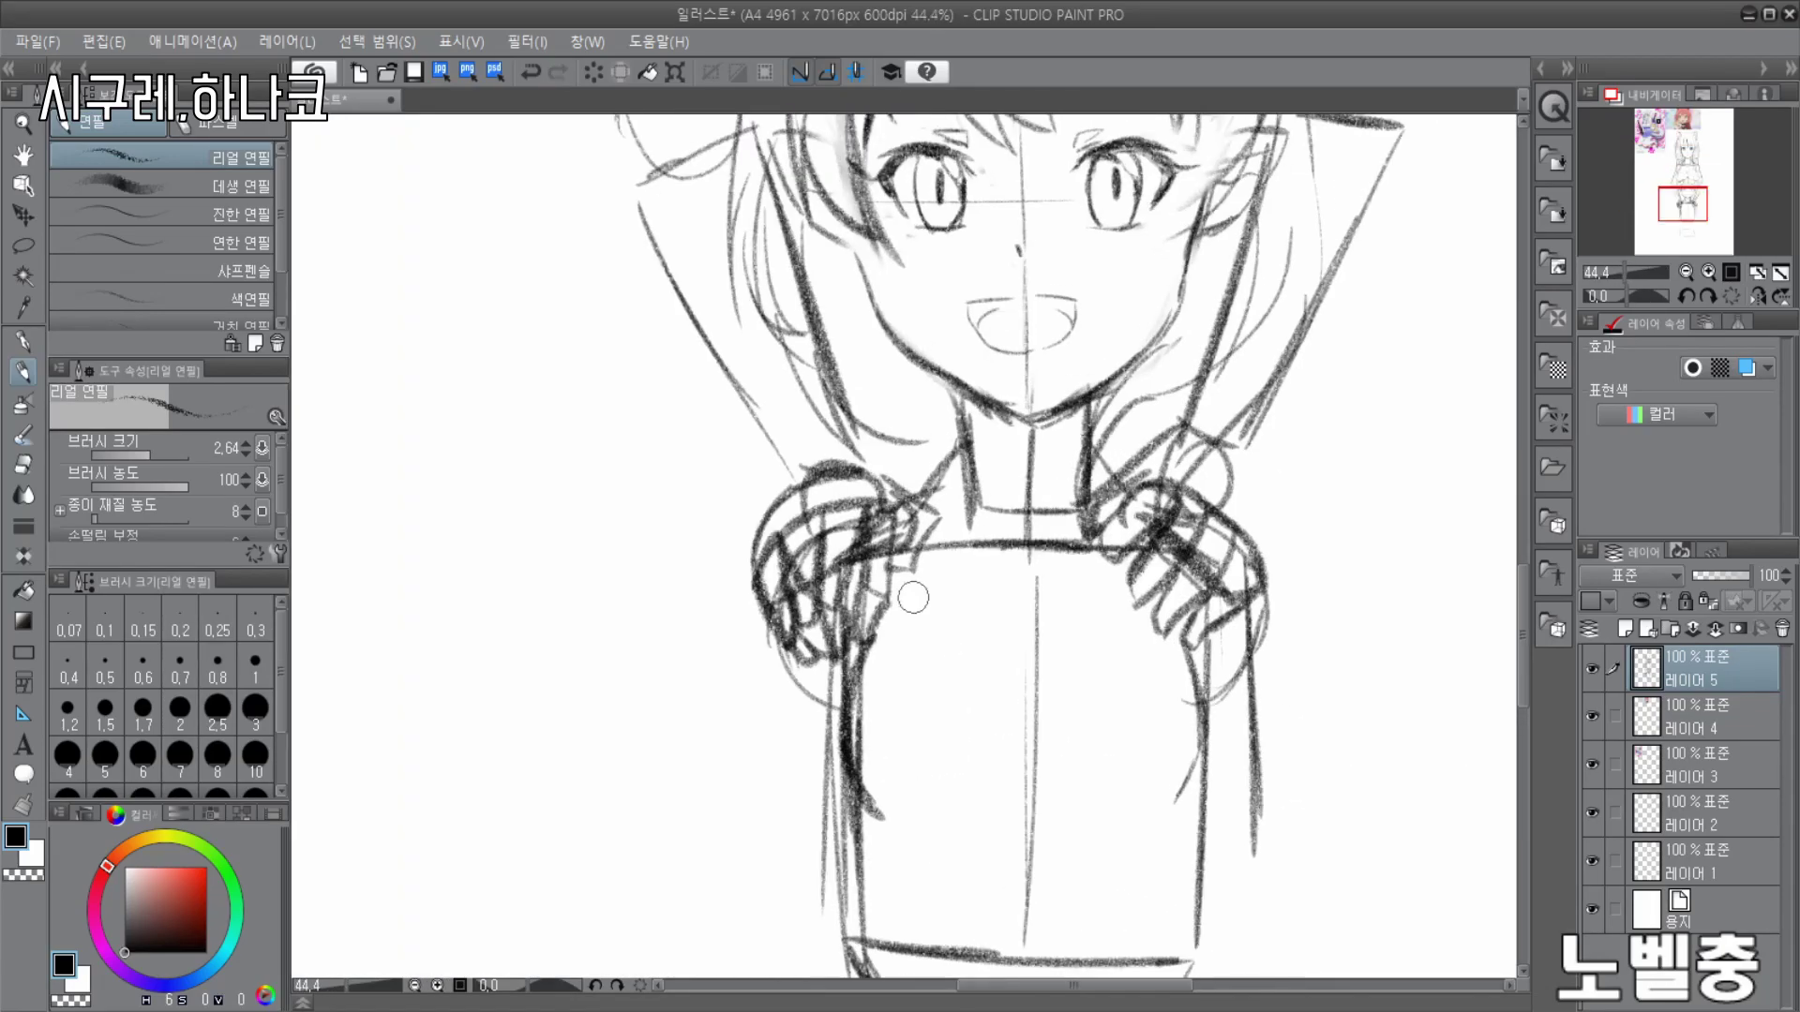
- Thicken the second figure's iris outlines and darken the fringe locks, adding fine strands across the forehead
{"action": "scroll", "coordinate": [1052, 574], "scroll_direction": "down", "scroll_amount": 2}
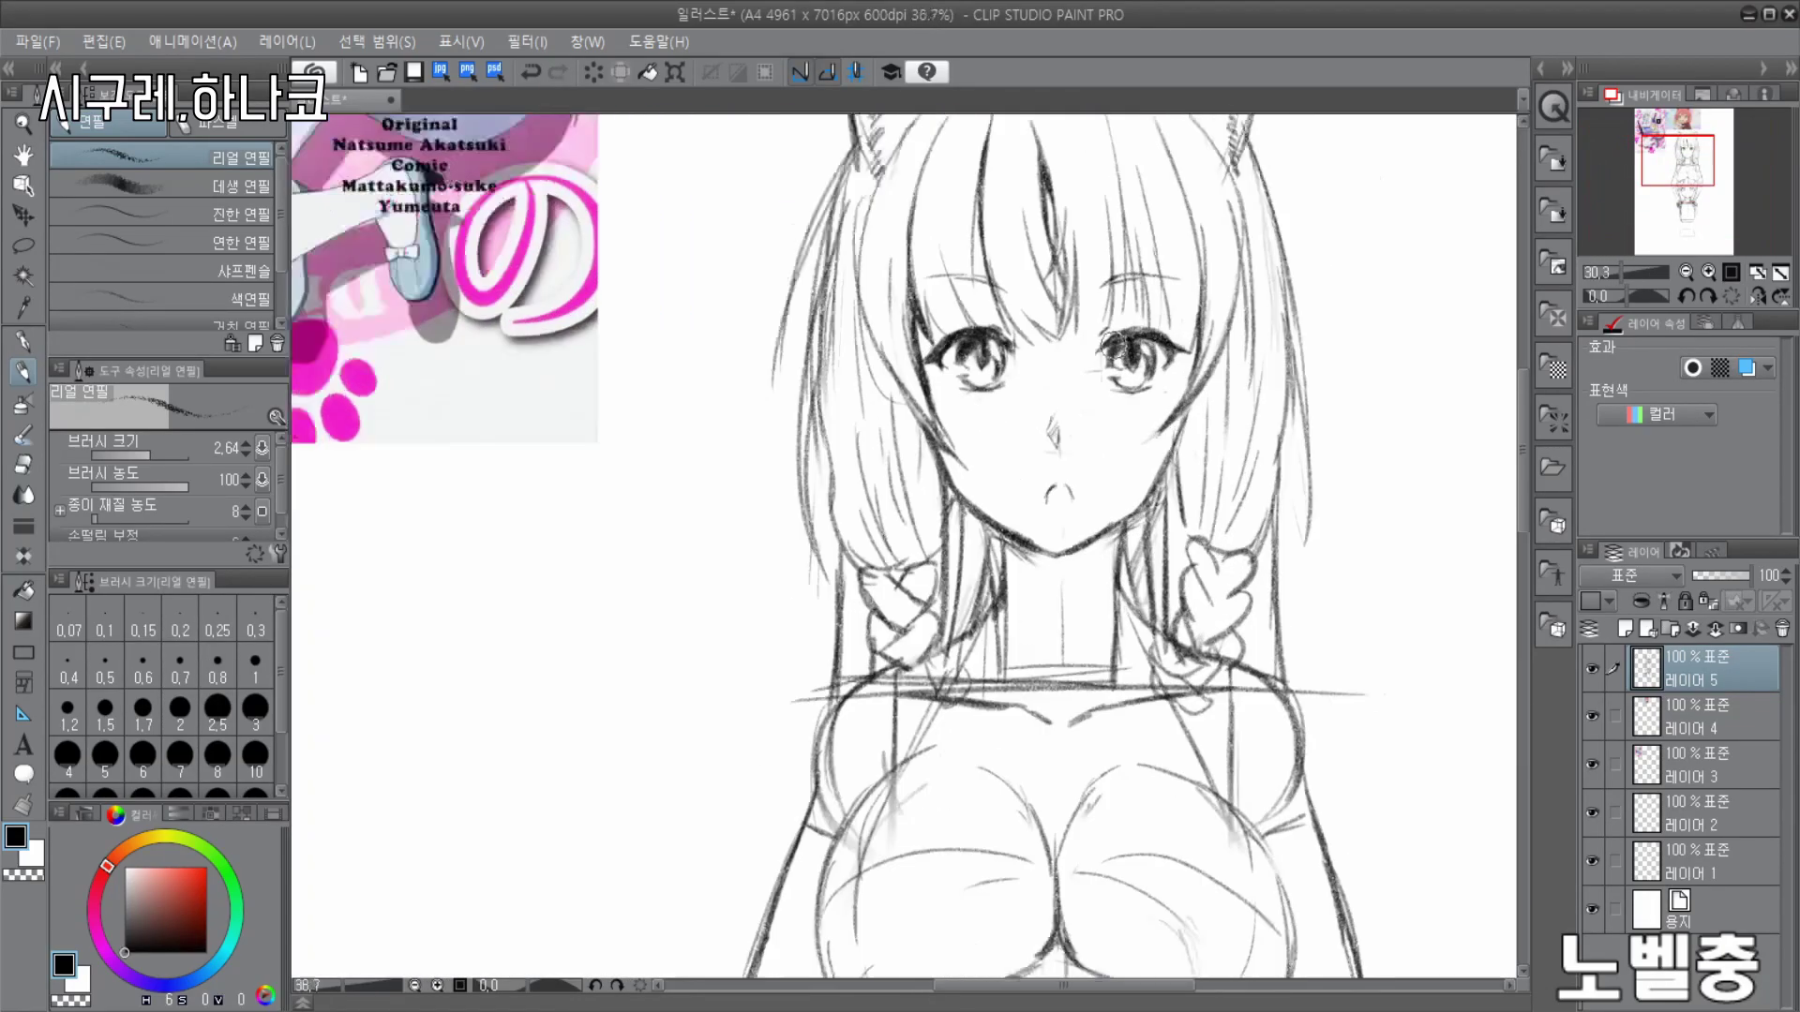
{"action": "scroll", "coordinate": [1186, 489], "scroll_direction": "up", "scroll_amount": 3}
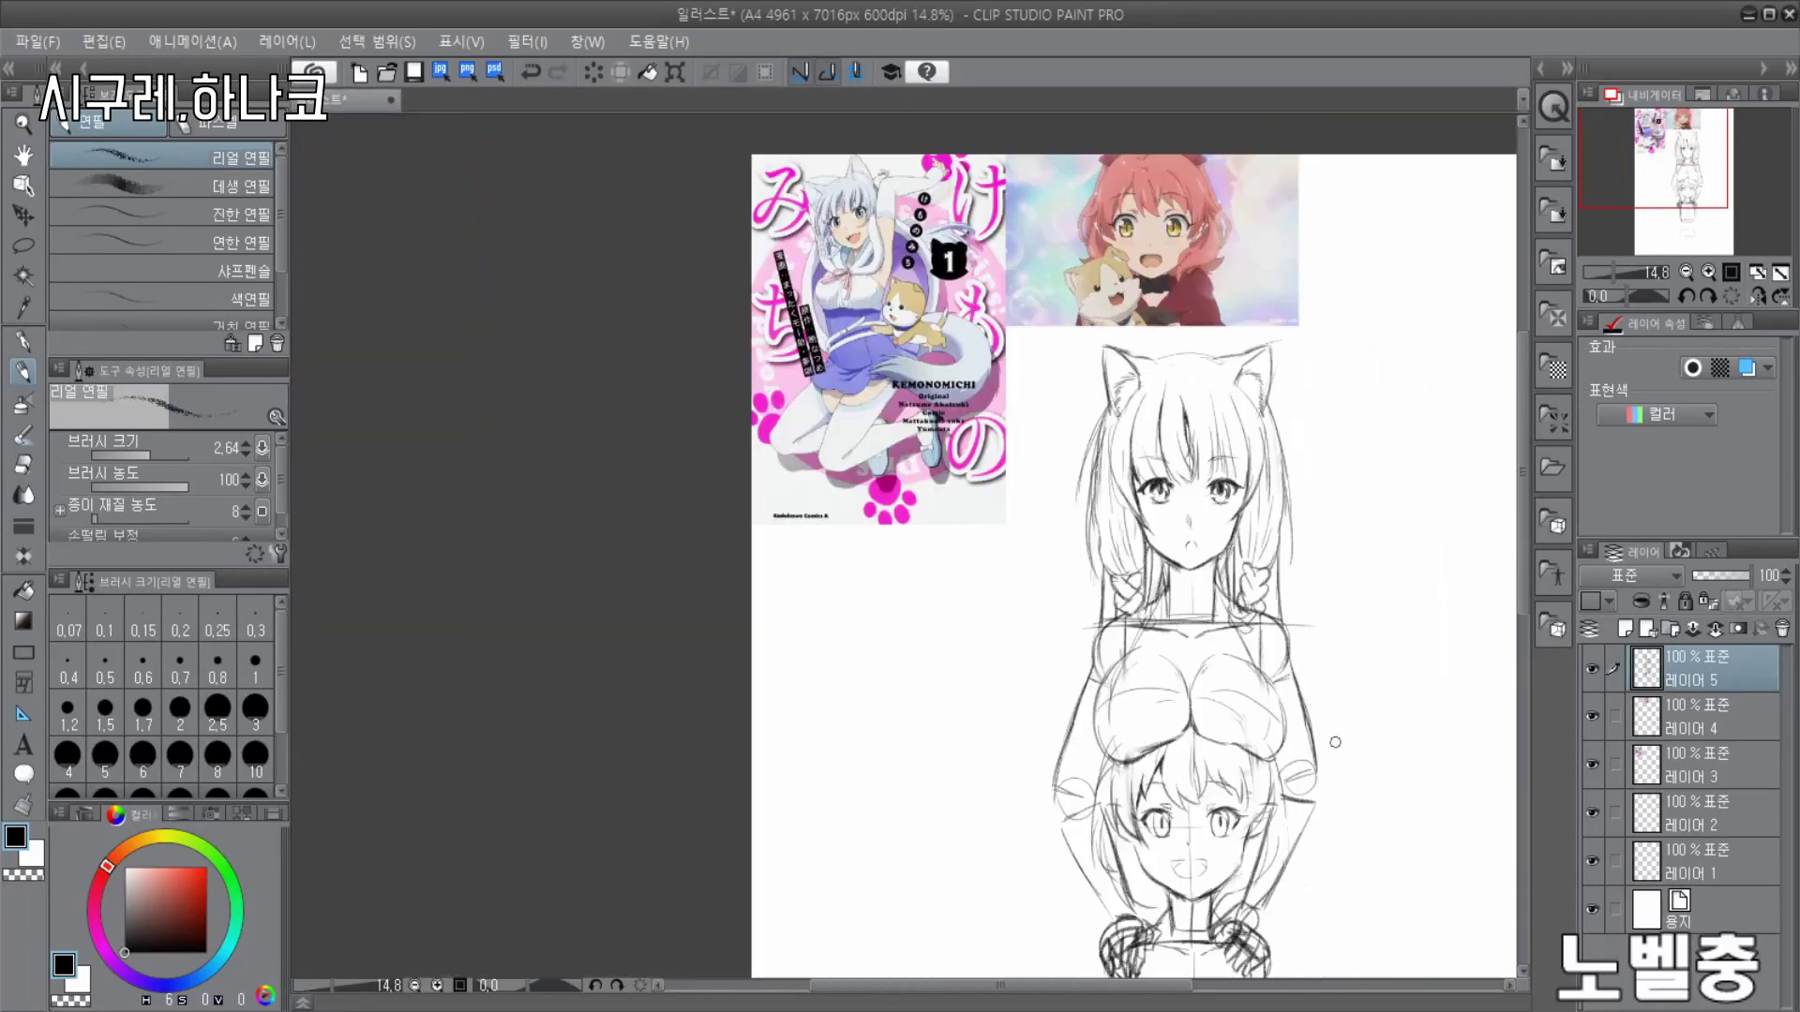
{"action": "scroll", "coordinate": [1031, 525], "scroll_direction": "up", "scroll_amount": 3}
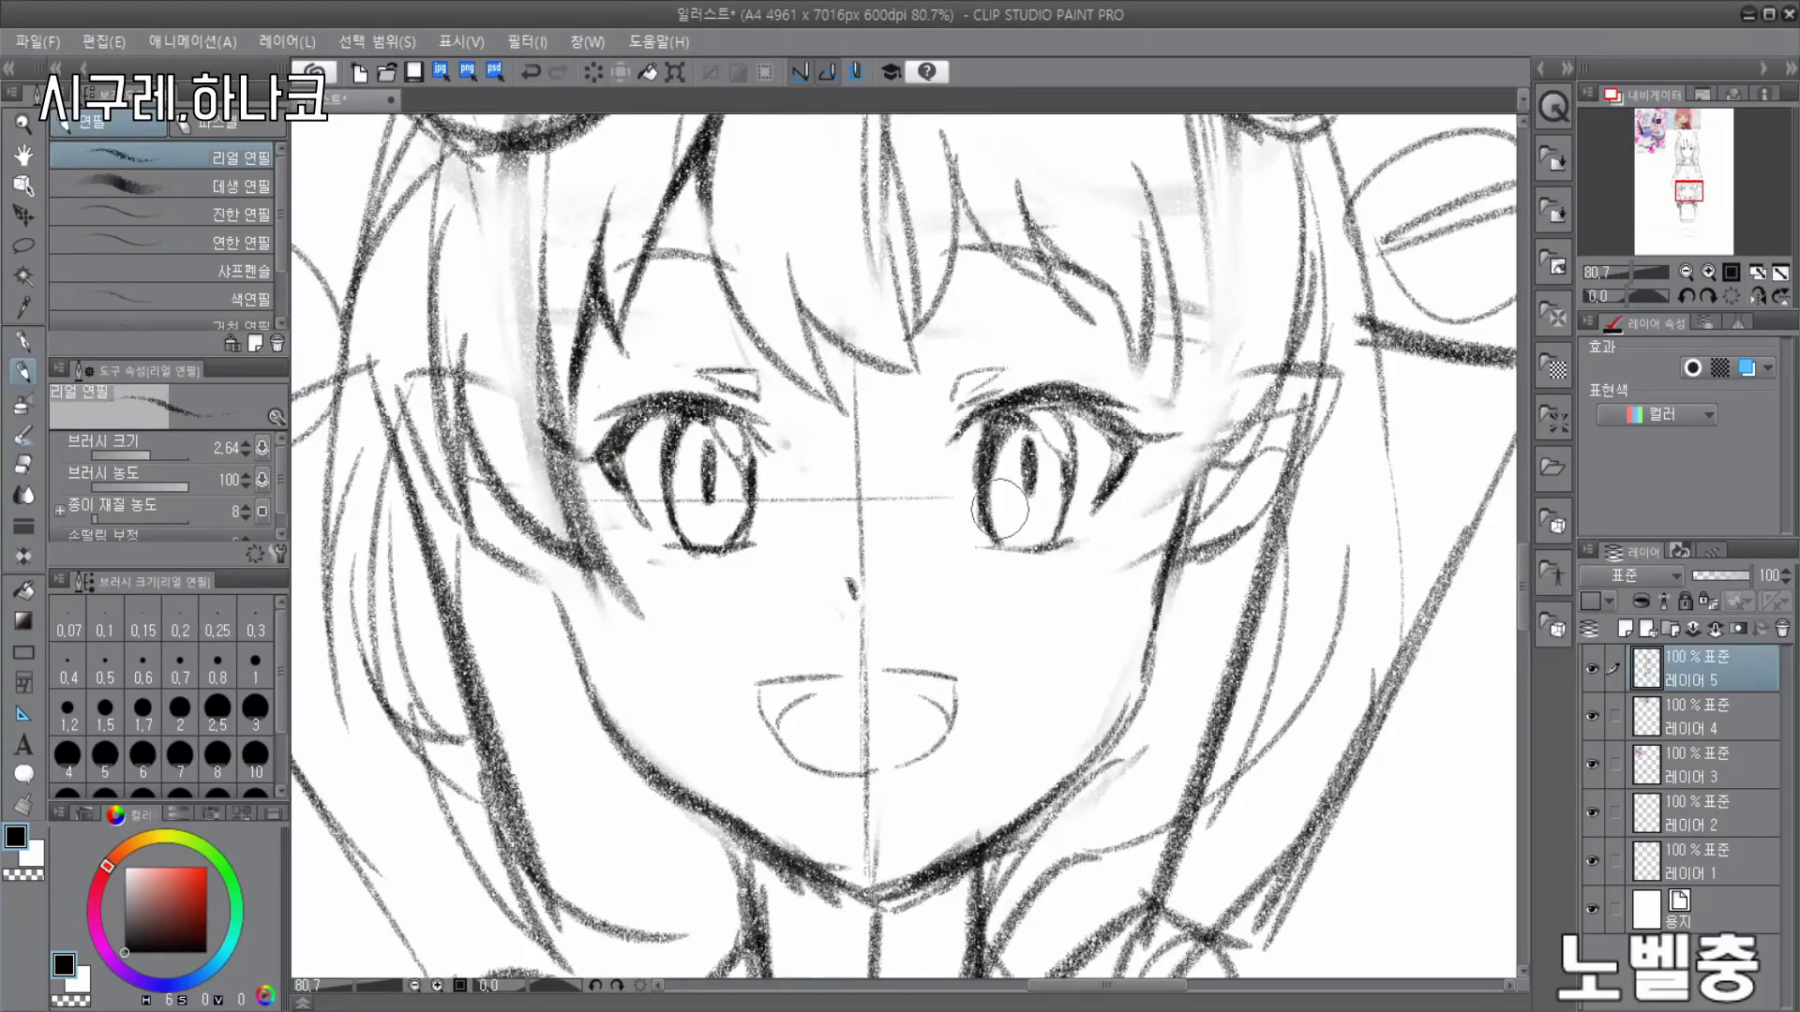
{"action": "scroll", "coordinate": [1032, 422], "scroll_direction": "up", "scroll_amount": 2}
{"action": "scroll", "coordinate": [1031, 422], "scroll_direction": "down", "scroll_amount": 3}
{"action": "scroll", "coordinate": [1065, 440], "scroll_direction": "up", "scroll_amount": 3}
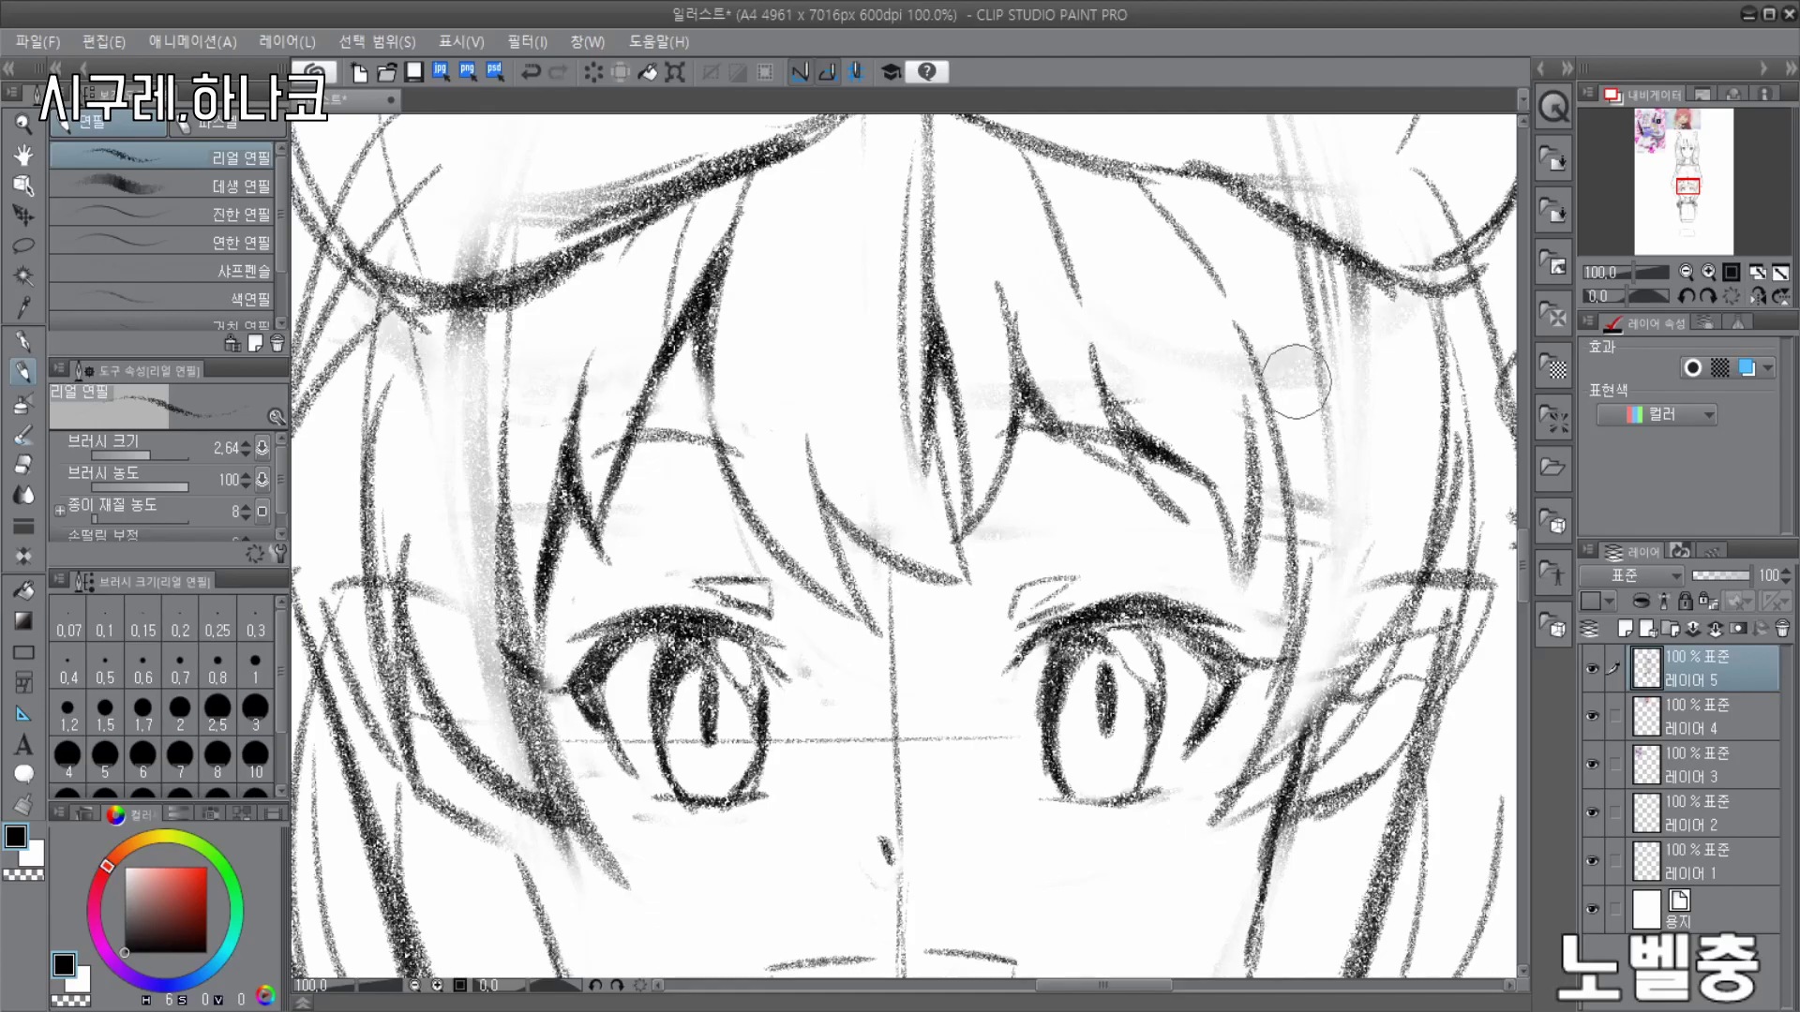
- Draw the second figure's waist and flaring hip lines from the torso block down around the pelvis block
{"action": "scroll", "coordinate": [881, 511], "scroll_direction": "down", "scroll_amount": 5}
{"action": "scroll", "coordinate": [880, 511], "scroll_direction": "up", "scroll_amount": 5}
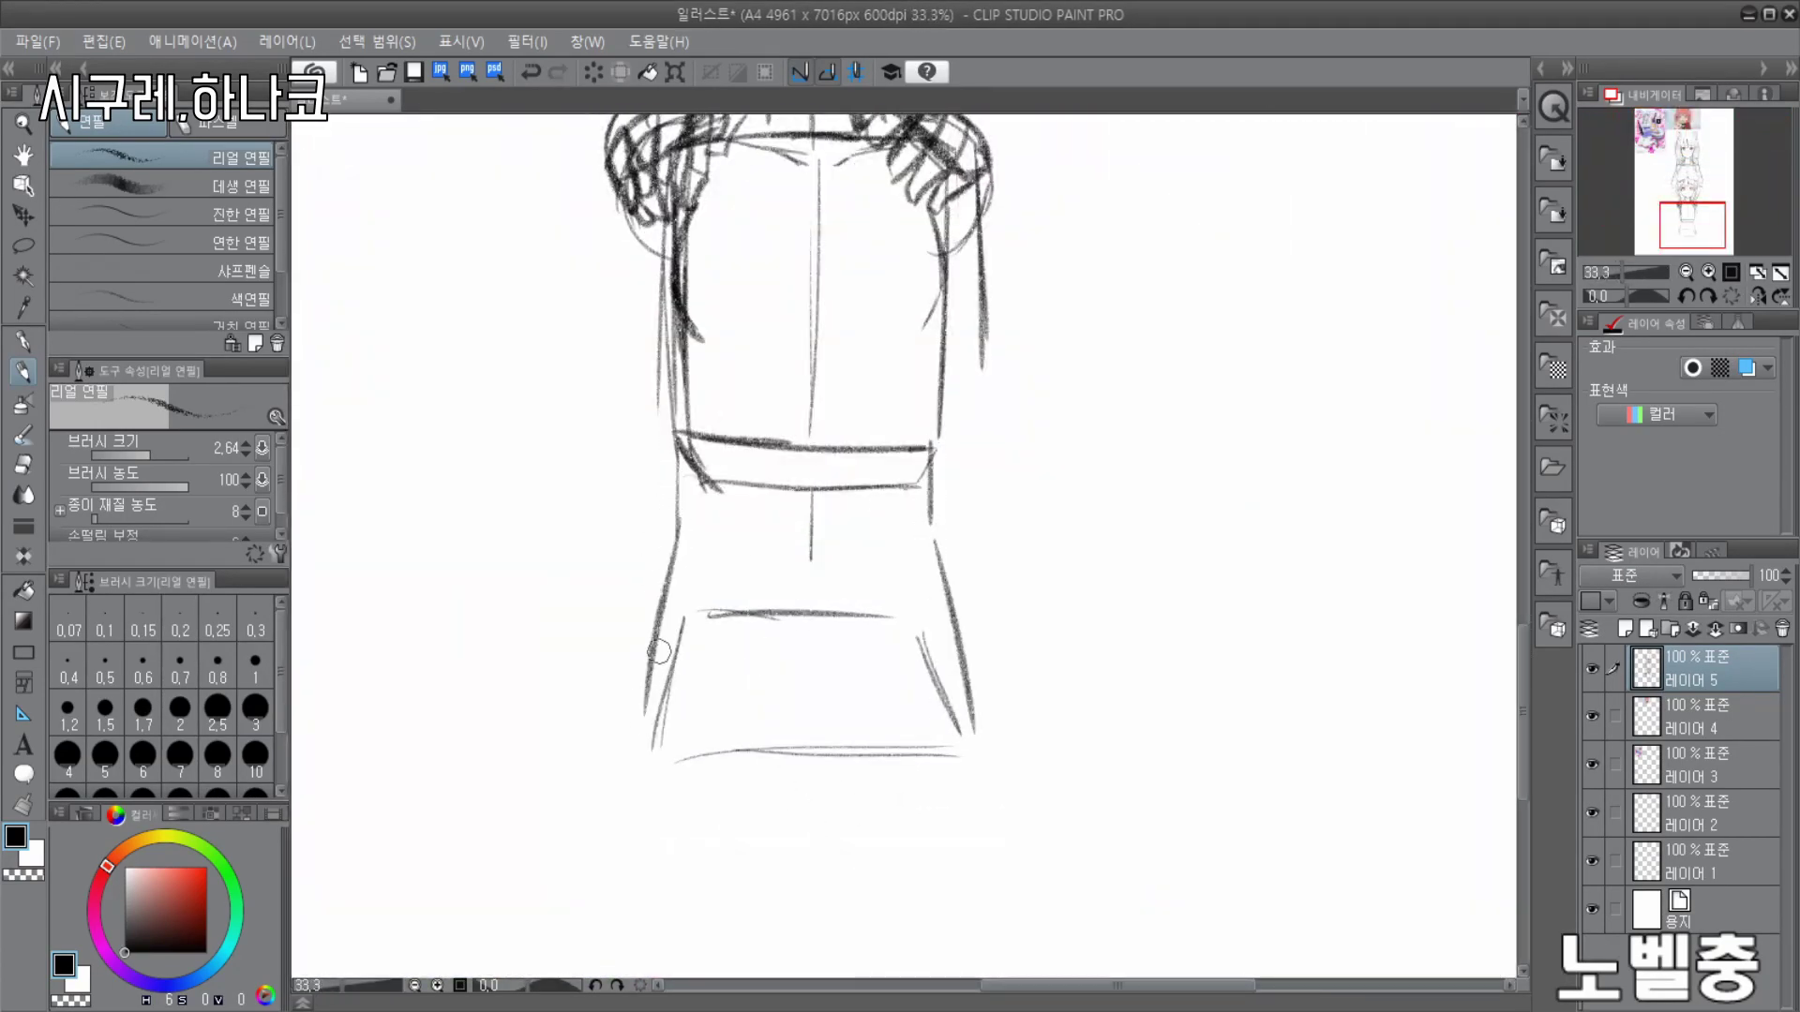
- Draw the elbow and forearm outlines of the cat-eared girl's arms reaching down to the second figure's shoulders
{"action": "scroll", "coordinate": [946, 512], "scroll_direction": "down", "scroll_amount": 5}
{"action": "scroll", "coordinate": [940, 324], "scroll_direction": "up", "scroll_amount": 5}
{"action": "mouse_move", "coordinate": [537, 427]}
{"action": "left_mouse_down"}
{"action": "mouse_move", "coordinate": [500, 539]}
{"action": "mouse_move", "coordinate": [553, 614]}
{"action": "left_mouse_up"}
{"action": "left_click_drag", "start_coordinate": [519, 560], "coordinate": [635, 750]}
{"action": "left_click_drag", "start_coordinate": [1097, 427], "coordinate": [1116, 521]}
{"action": "scroll", "coordinate": [1130, 669], "scroll_direction": "down", "scroll_amount": 3}
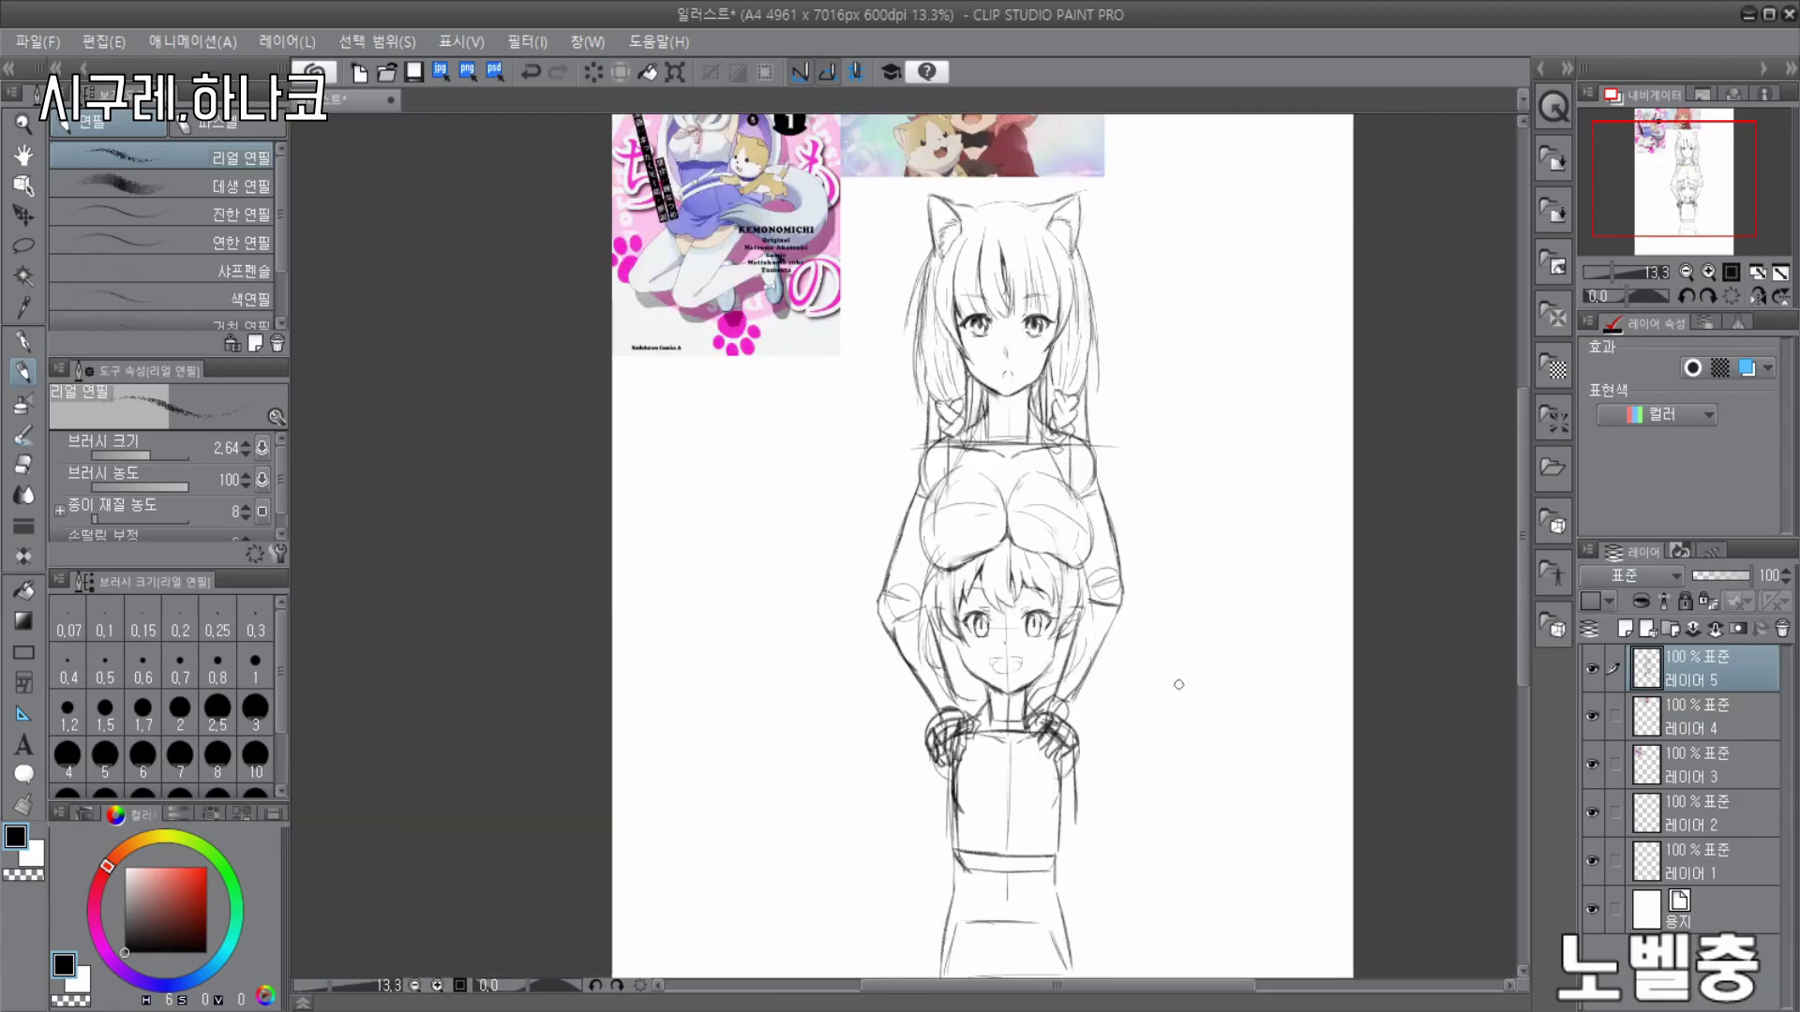
{"action": "scroll", "coordinate": [1079, 694], "scroll_direction": "up", "scroll_amount": 4}
{"action": "left_click_drag", "start_coordinate": [1183, 413], "coordinate": [1049, 718]}
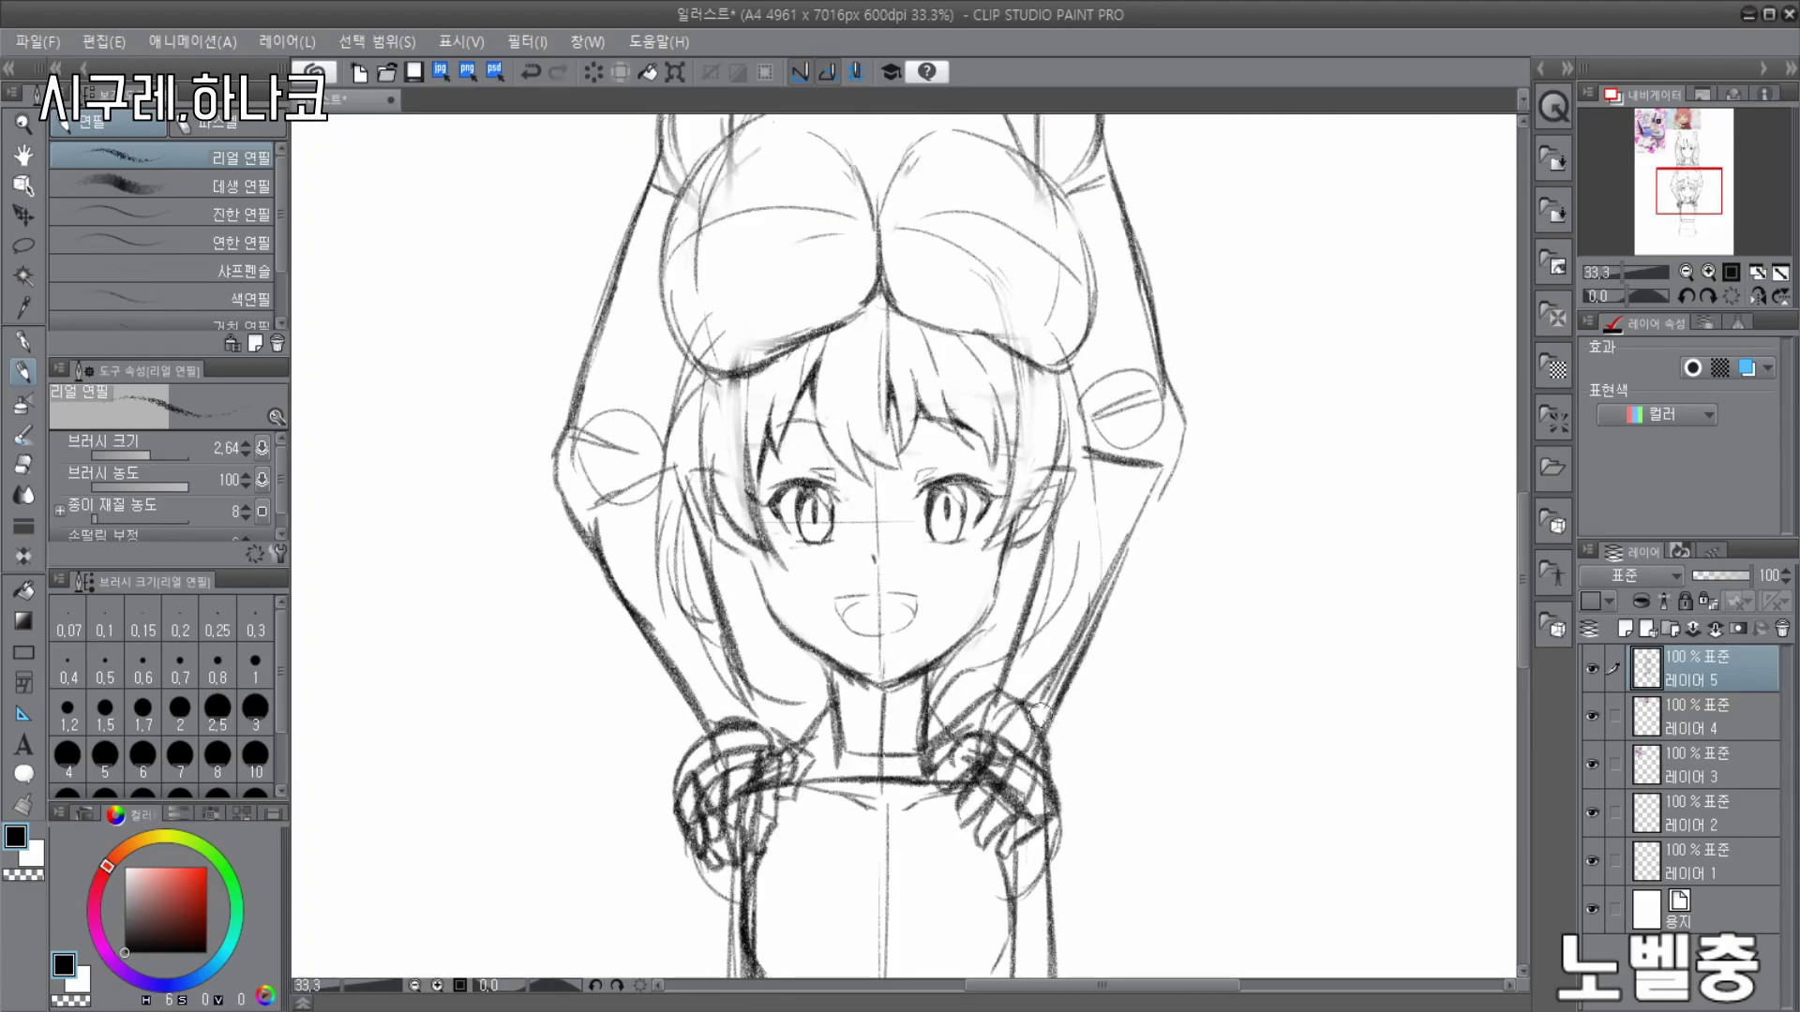
- Draw long back-hair lines from behind the hands down both sides of the second figure past her hips
{"action": "scroll", "coordinate": [1049, 785], "scroll_direction": "down", "scroll_amount": 2}
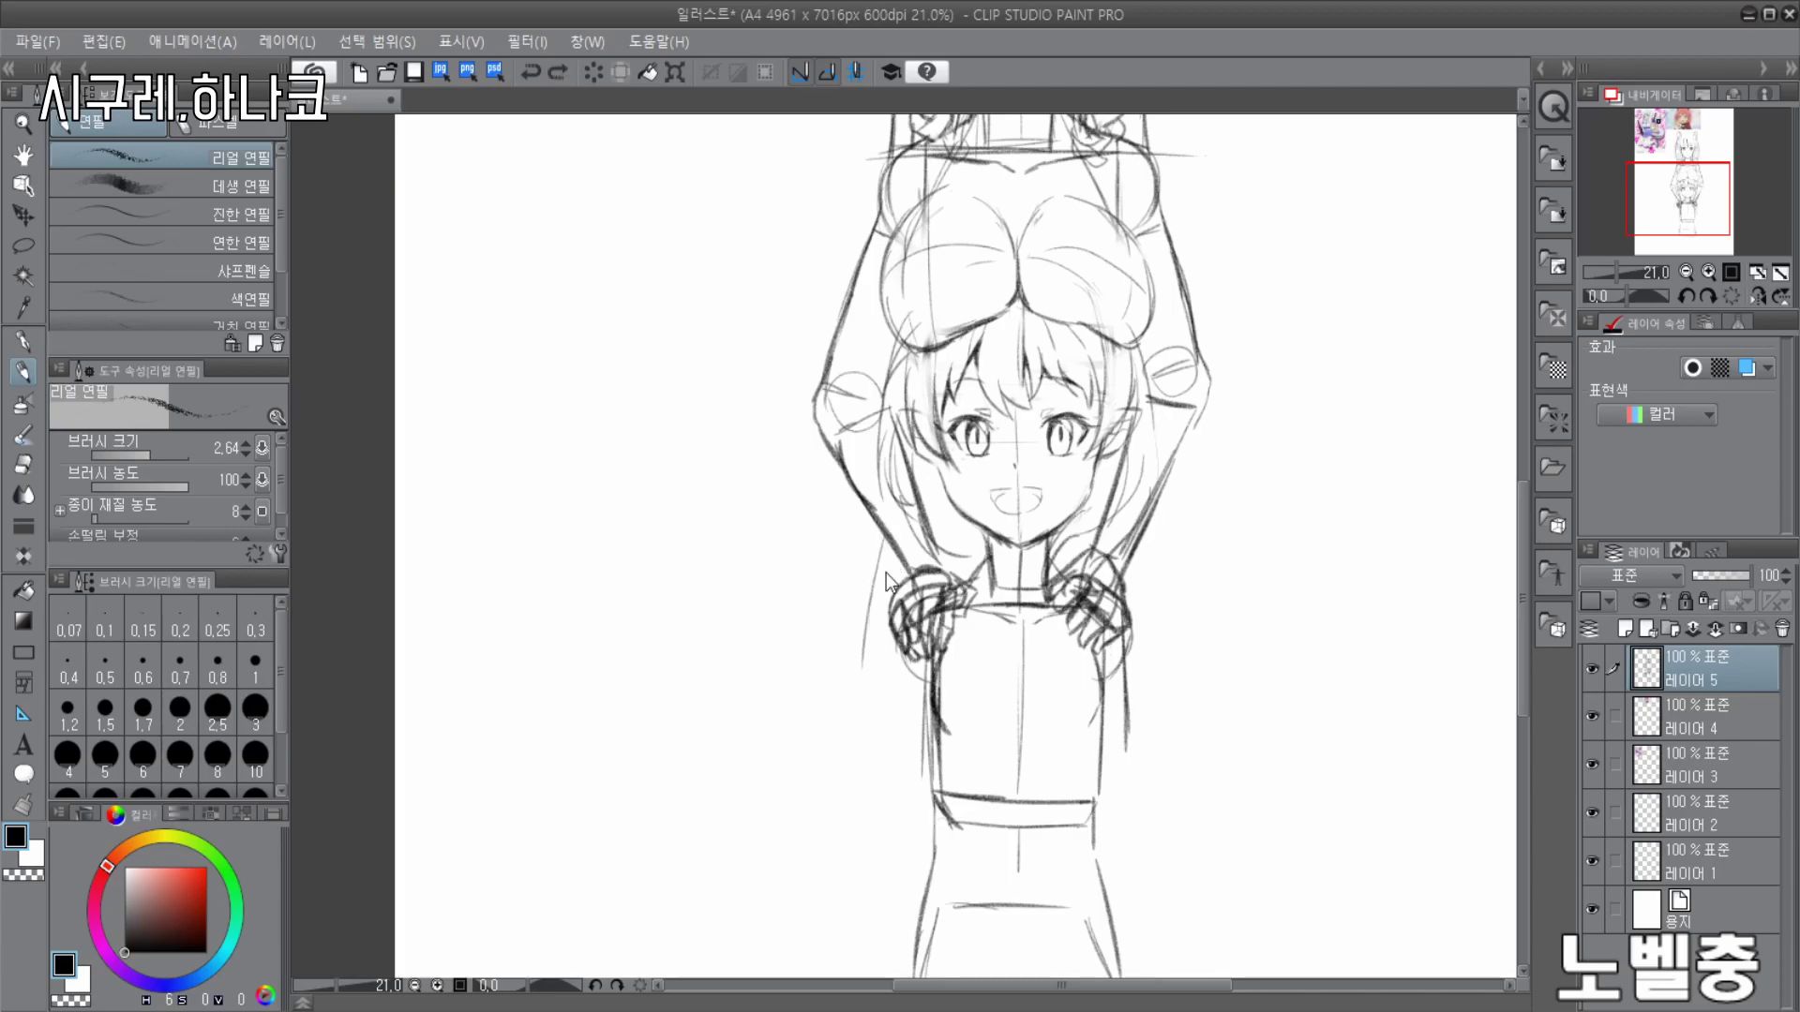
{"action": "scroll", "coordinate": [1099, 547], "scroll_direction": "down", "scroll_amount": 2}
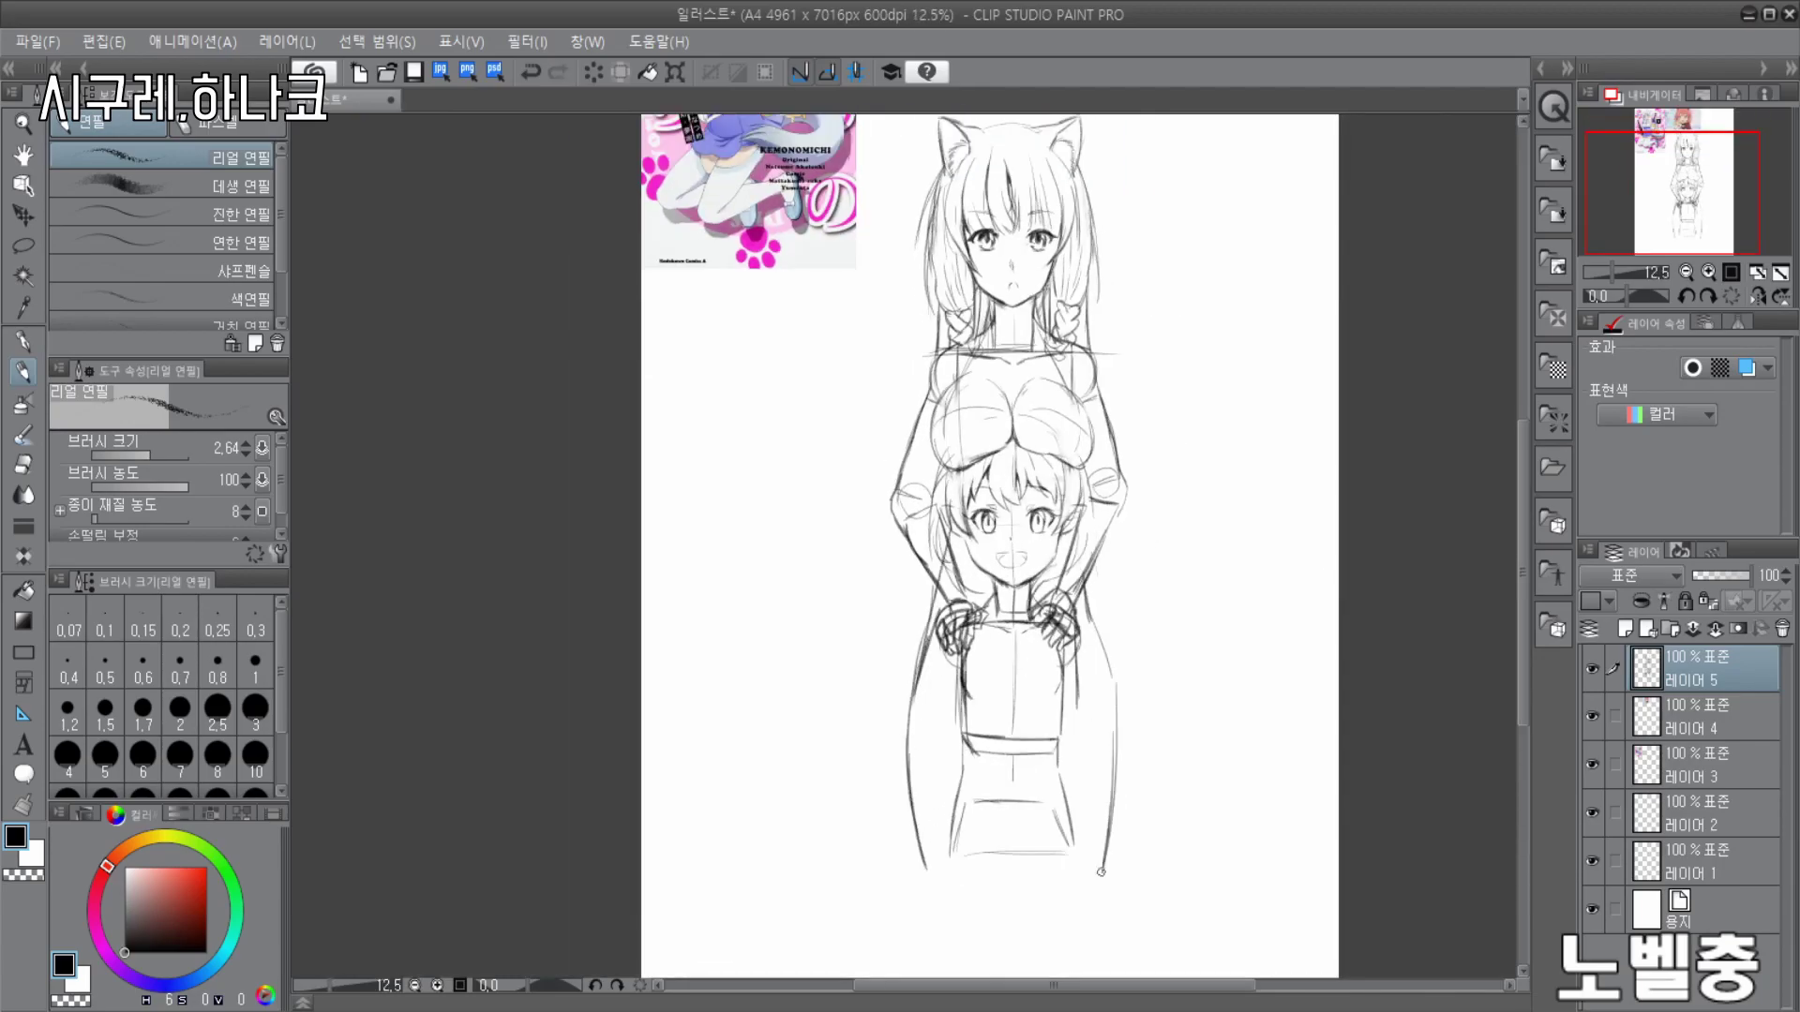
- Redraw the cat-eared girl's rounded shoulders and the outer outlines of her upper arms
{"action": "scroll", "coordinate": [1023, 282], "scroll_direction": "up", "scroll_amount": 3}
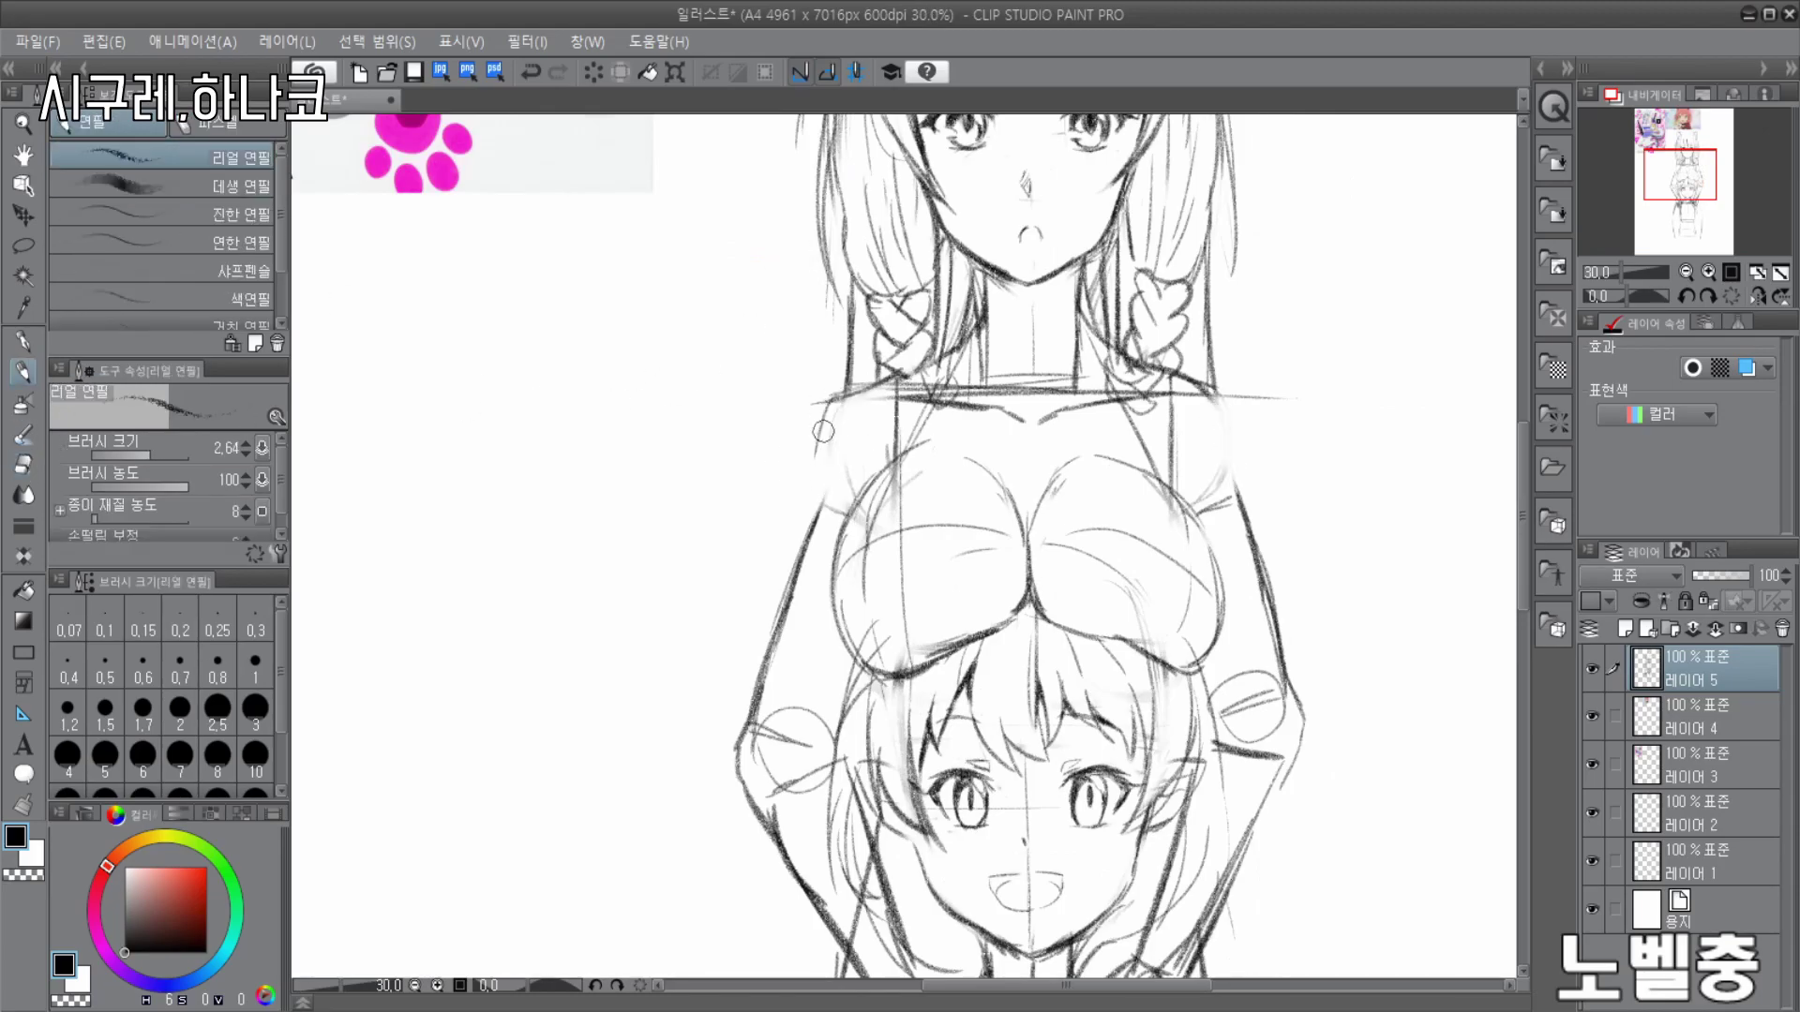
{"action": "left_click_drag", "start_coordinate": [1202, 382], "coordinate": [1221, 511]}
{"action": "scroll", "coordinate": [1312, 452], "scroll_direction": "down", "scroll_amount": 1}
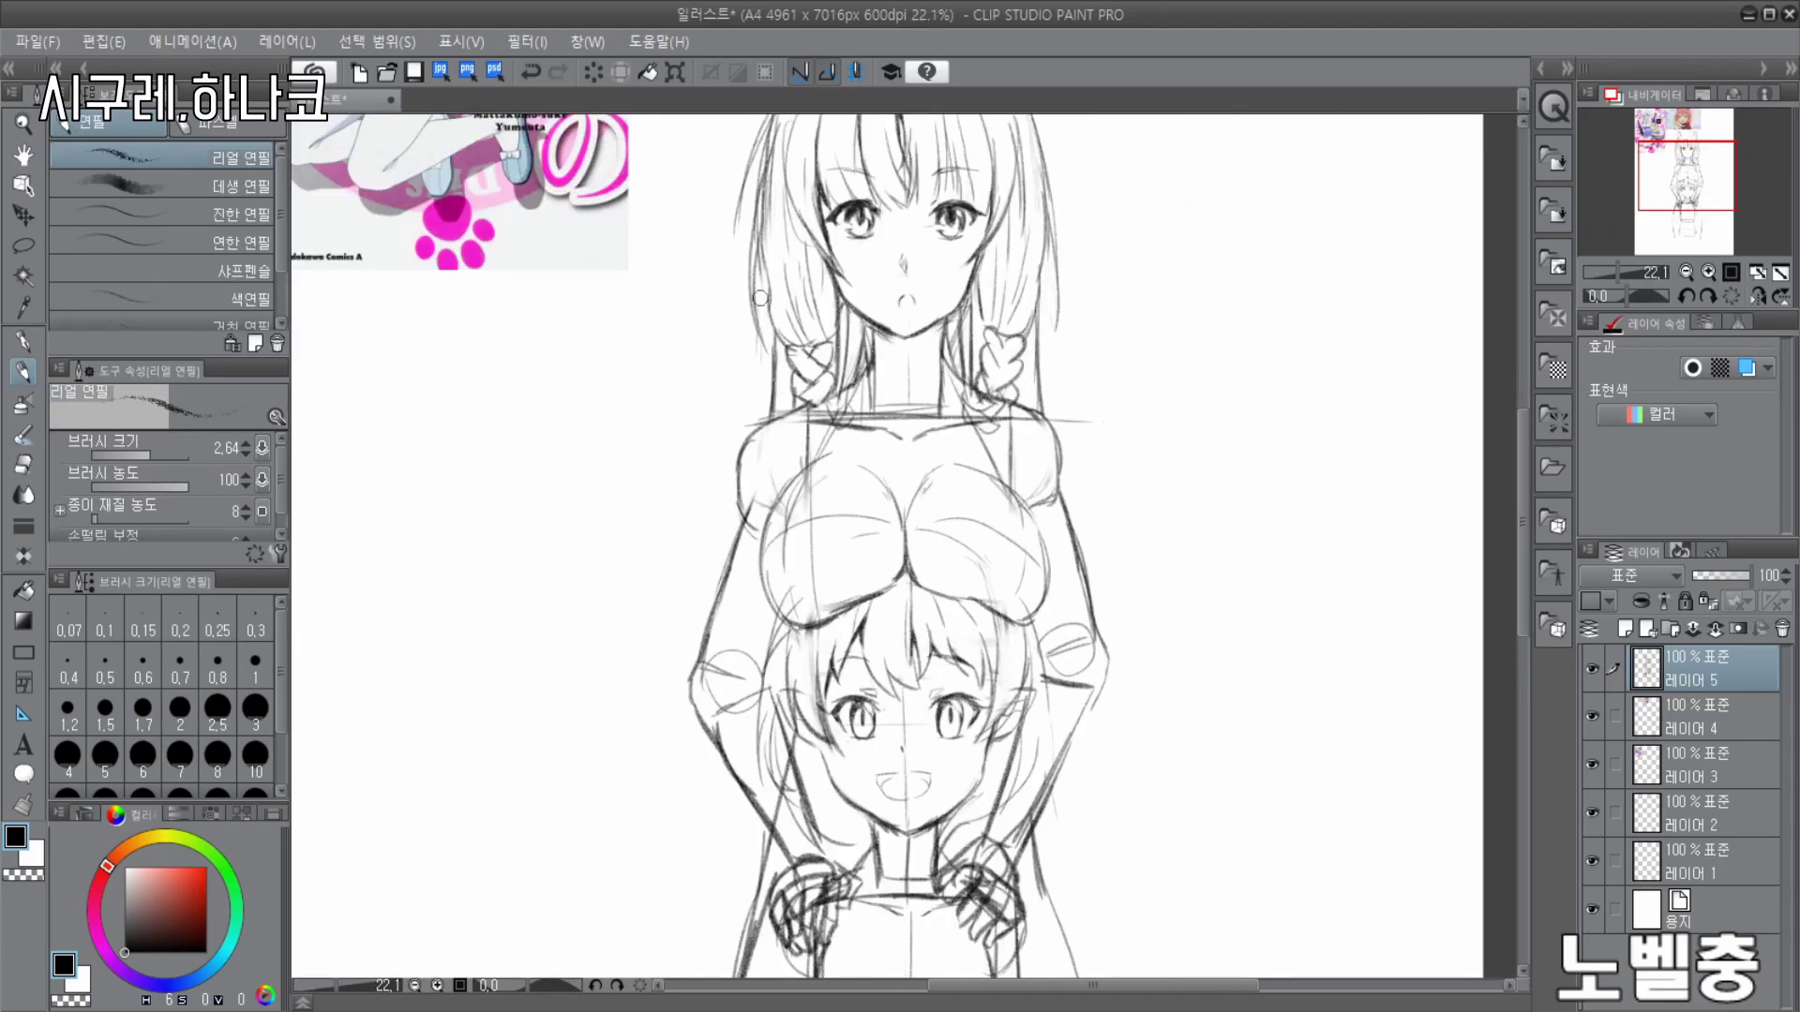
{"action": "scroll", "coordinate": [1026, 476], "scroll_direction": "down", "scroll_amount": 1}
{"action": "scroll", "coordinate": [841, 410], "scroll_direction": "up", "scroll_amount": 3}
{"action": "left_click_drag", "start_coordinate": [1060, 444], "coordinate": [1049, 571]}
{"action": "scroll", "coordinate": [1049, 571], "scroll_direction": "down", "scroll_amount": 1}
{"action": "key", "text": "e"}
{"action": "key", "text": "p"}
{"action": "left_click_drag", "start_coordinate": [553, 468], "coordinate": [509, 724]}
- Reinforce the outer line of the long hair beside the second figure and undo the last stroke
{"action": "scroll", "coordinate": [843, 394], "scroll_direction": "down", "scroll_amount": 4}
{"action": "scroll", "coordinate": [785, 656], "scroll_direction": "up", "scroll_amount": 1}
{"action": "left_click_drag", "start_coordinate": [780, 610], "coordinate": [798, 870]}
{"action": "key", "text": "ctrl+z"}
- Sketch a large pointed tail sweeping outward and up from behind the figures on the right
{"action": "scroll", "coordinate": [1030, 529], "scroll_direction": "down", "scroll_amount": 2}
{"action": "scroll", "coordinate": [992, 599], "scroll_direction": "up", "scroll_amount": 2}
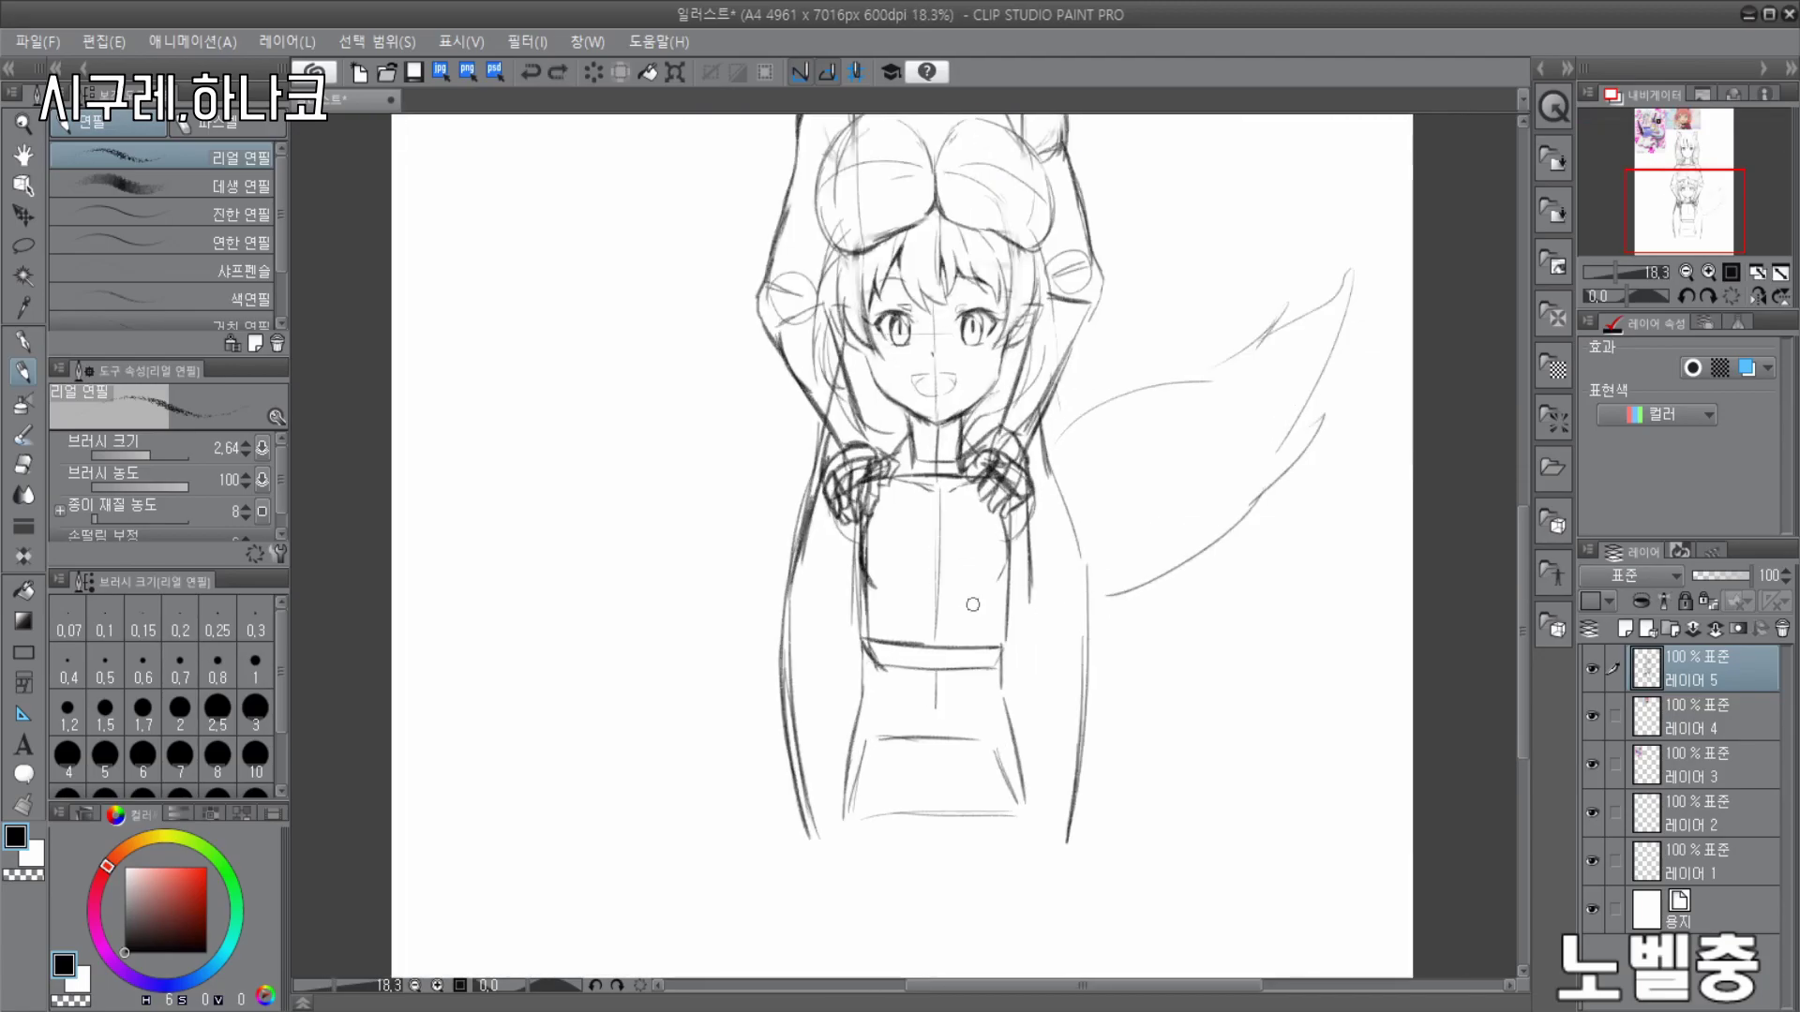
{"action": "scroll", "coordinate": [1109, 610], "scroll_direction": "down", "scroll_amount": 4}
{"action": "scroll", "coordinate": [1115, 623], "scroll_direction": "up", "scroll_amount": 3}
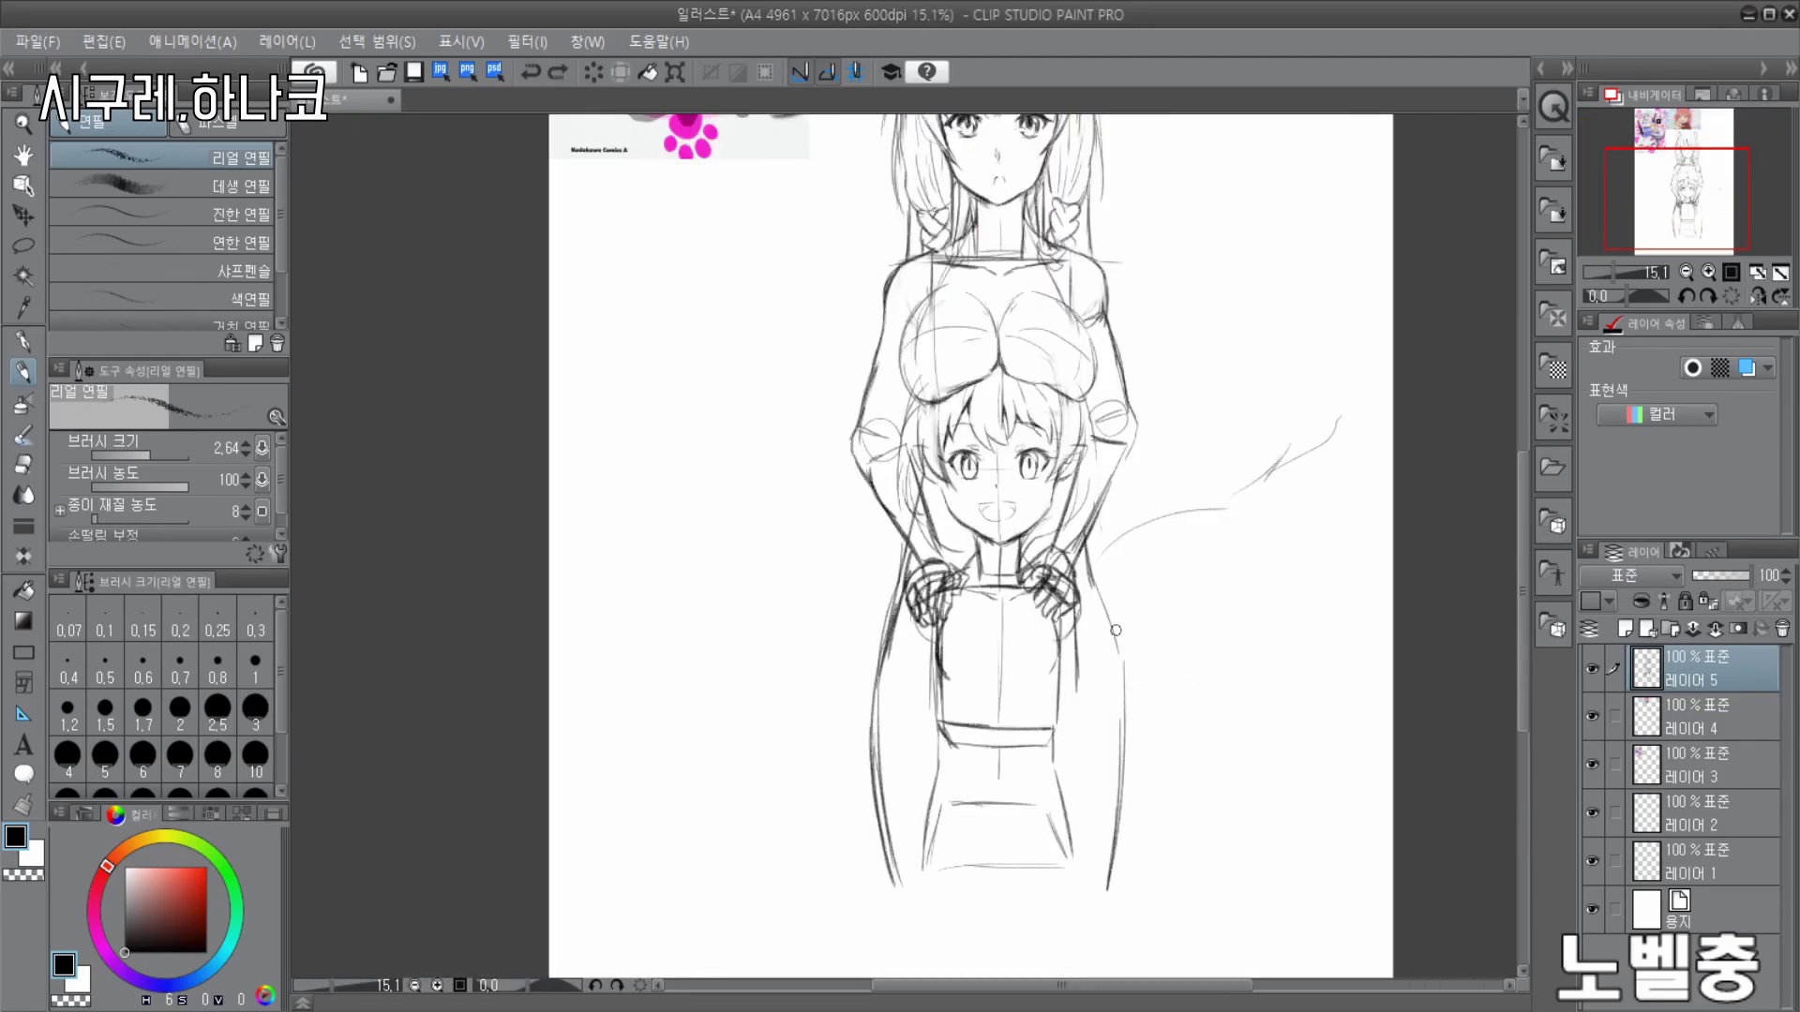
{"action": "scroll", "coordinate": [1303, 478], "scroll_direction": "down", "scroll_amount": 1}
- Erase the stray construction lines across the cat-eared girl's chest
{"action": "scroll", "coordinate": [1163, 535], "scroll_direction": "up", "scroll_amount": 4}
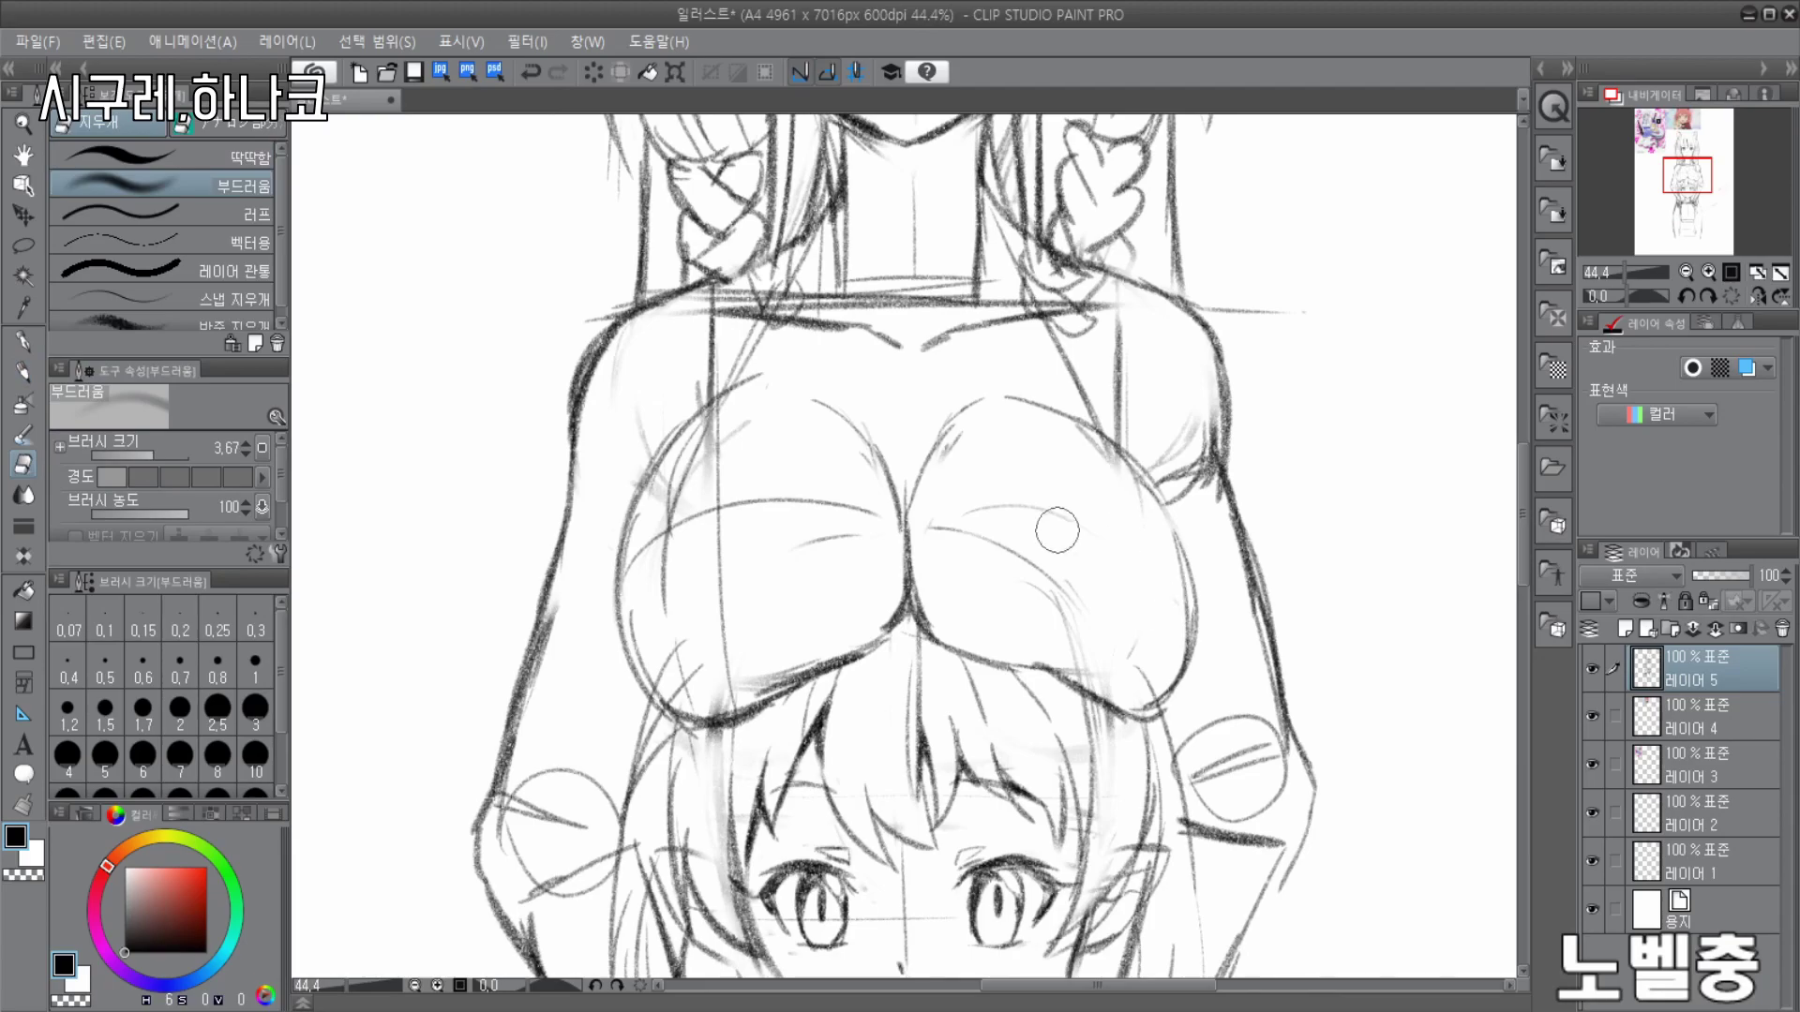
{"action": "scroll", "coordinate": [1137, 511], "scroll_direction": "down", "scroll_amount": 1}
{"action": "scroll", "coordinate": [772, 633], "scroll_direction": "up", "scroll_amount": 1}
{"action": "key", "text": "e"}
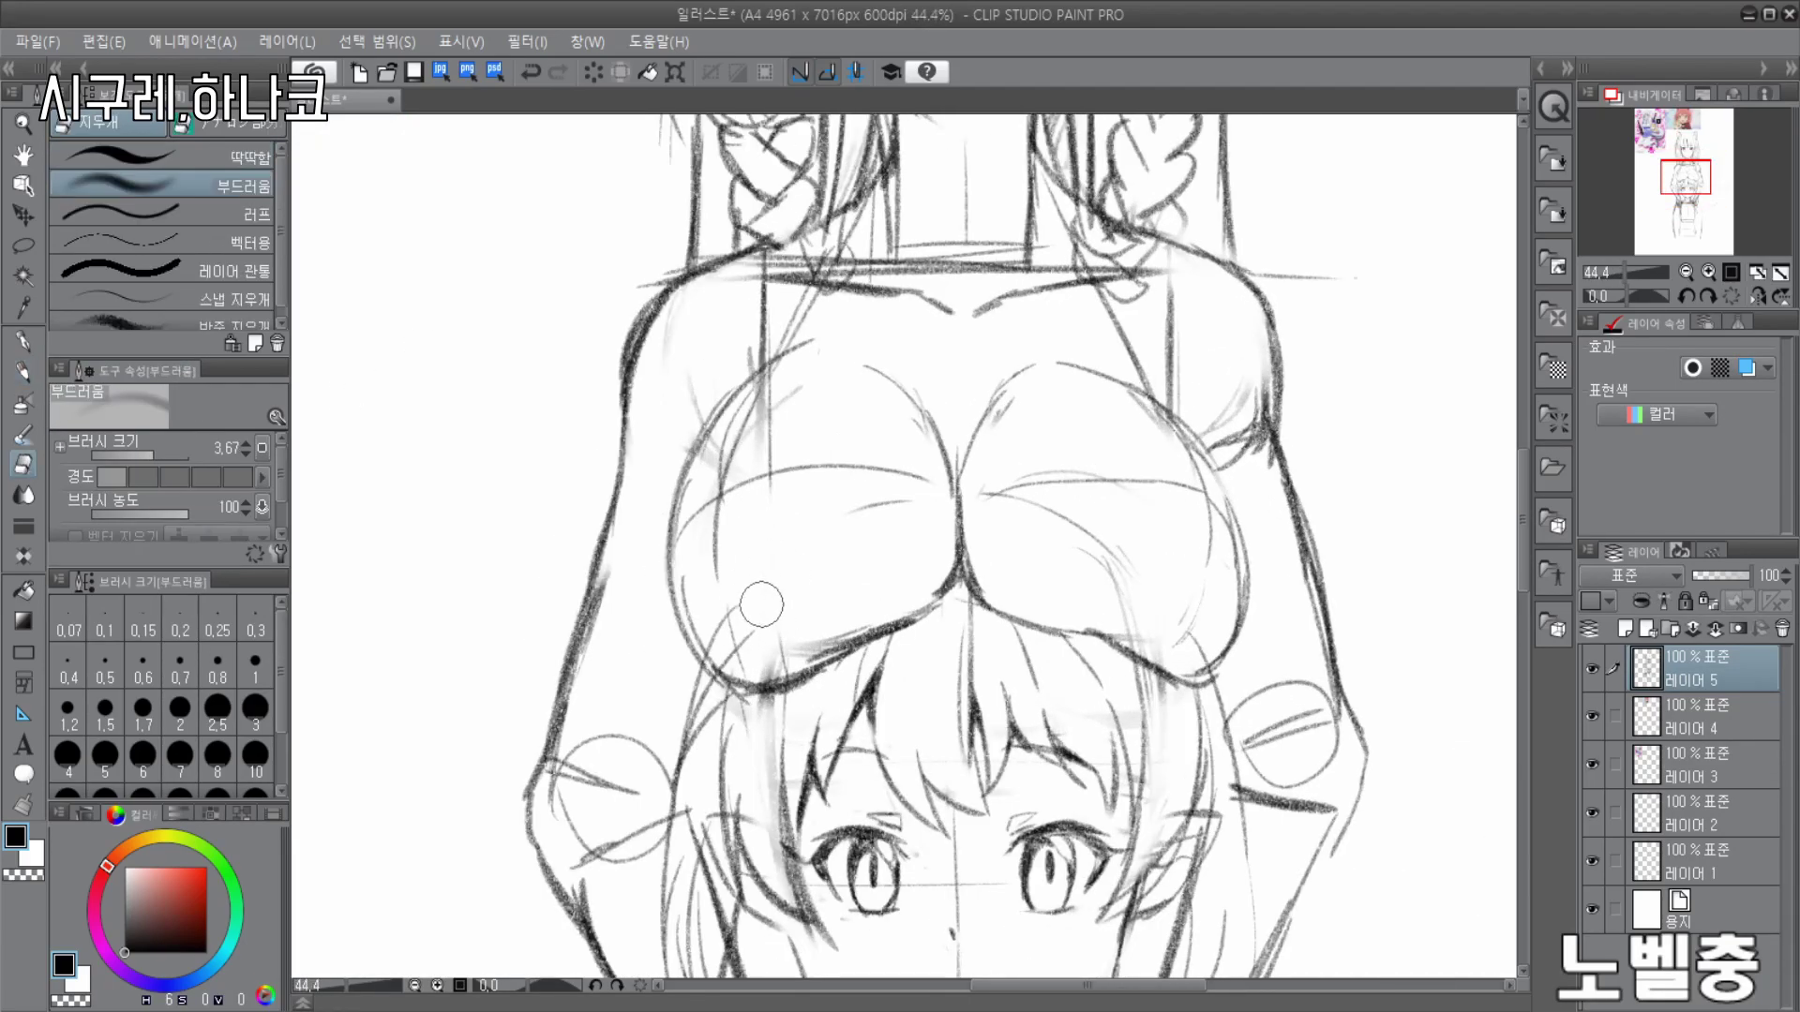
{"action": "scroll", "coordinate": [1069, 447], "scroll_direction": "down", "scroll_amount": 4}
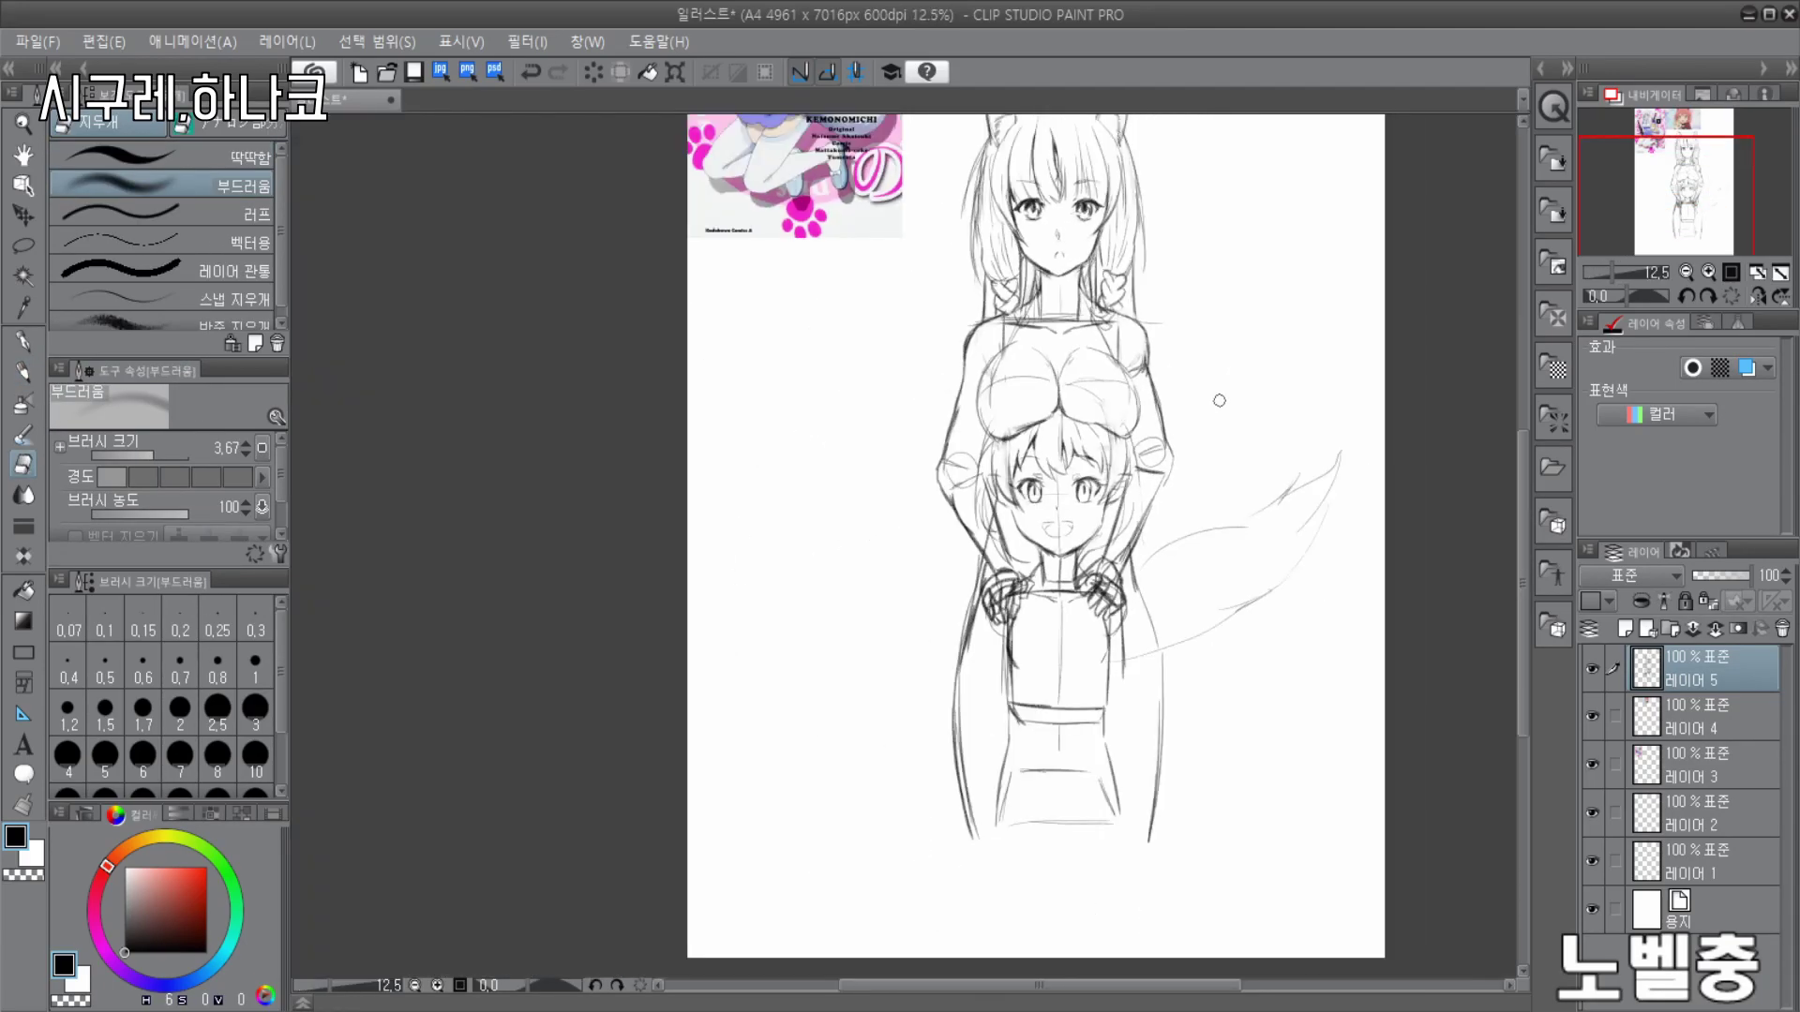
{"action": "scroll", "coordinate": [1220, 401], "scroll_direction": "down", "scroll_amount": 1}
- Draw the second figure's arms stretched out horizontally as tubes from the shoulders, with circles at the elbows
{"action": "key", "text": "p"}
{"action": "scroll", "coordinate": [904, 518], "scroll_direction": "up", "scroll_amount": 4}
{"action": "left_click_drag", "start_coordinate": [538, 361], "coordinate": [696, 352]}
{"action": "left_click_drag", "start_coordinate": [536, 363], "coordinate": [540, 429]}
{"action": "left_click_drag", "start_coordinate": [558, 441], "coordinate": [735, 447]}
{"action": "left_click_drag", "start_coordinate": [1073, 362], "coordinate": [1237, 375]}
{"action": "key", "text": "ctrl+z"}
{"action": "left_click_drag", "start_coordinate": [1071, 358], "coordinate": [1240, 359]}
{"action": "left_click_drag", "start_coordinate": [1243, 363], "coordinate": [1244, 422]}
{"action": "left_click_drag", "start_coordinate": [1073, 428], "coordinate": [1258, 423]}
{"action": "scroll", "coordinate": [1244, 368], "scroll_direction": "down", "scroll_amount": 1}
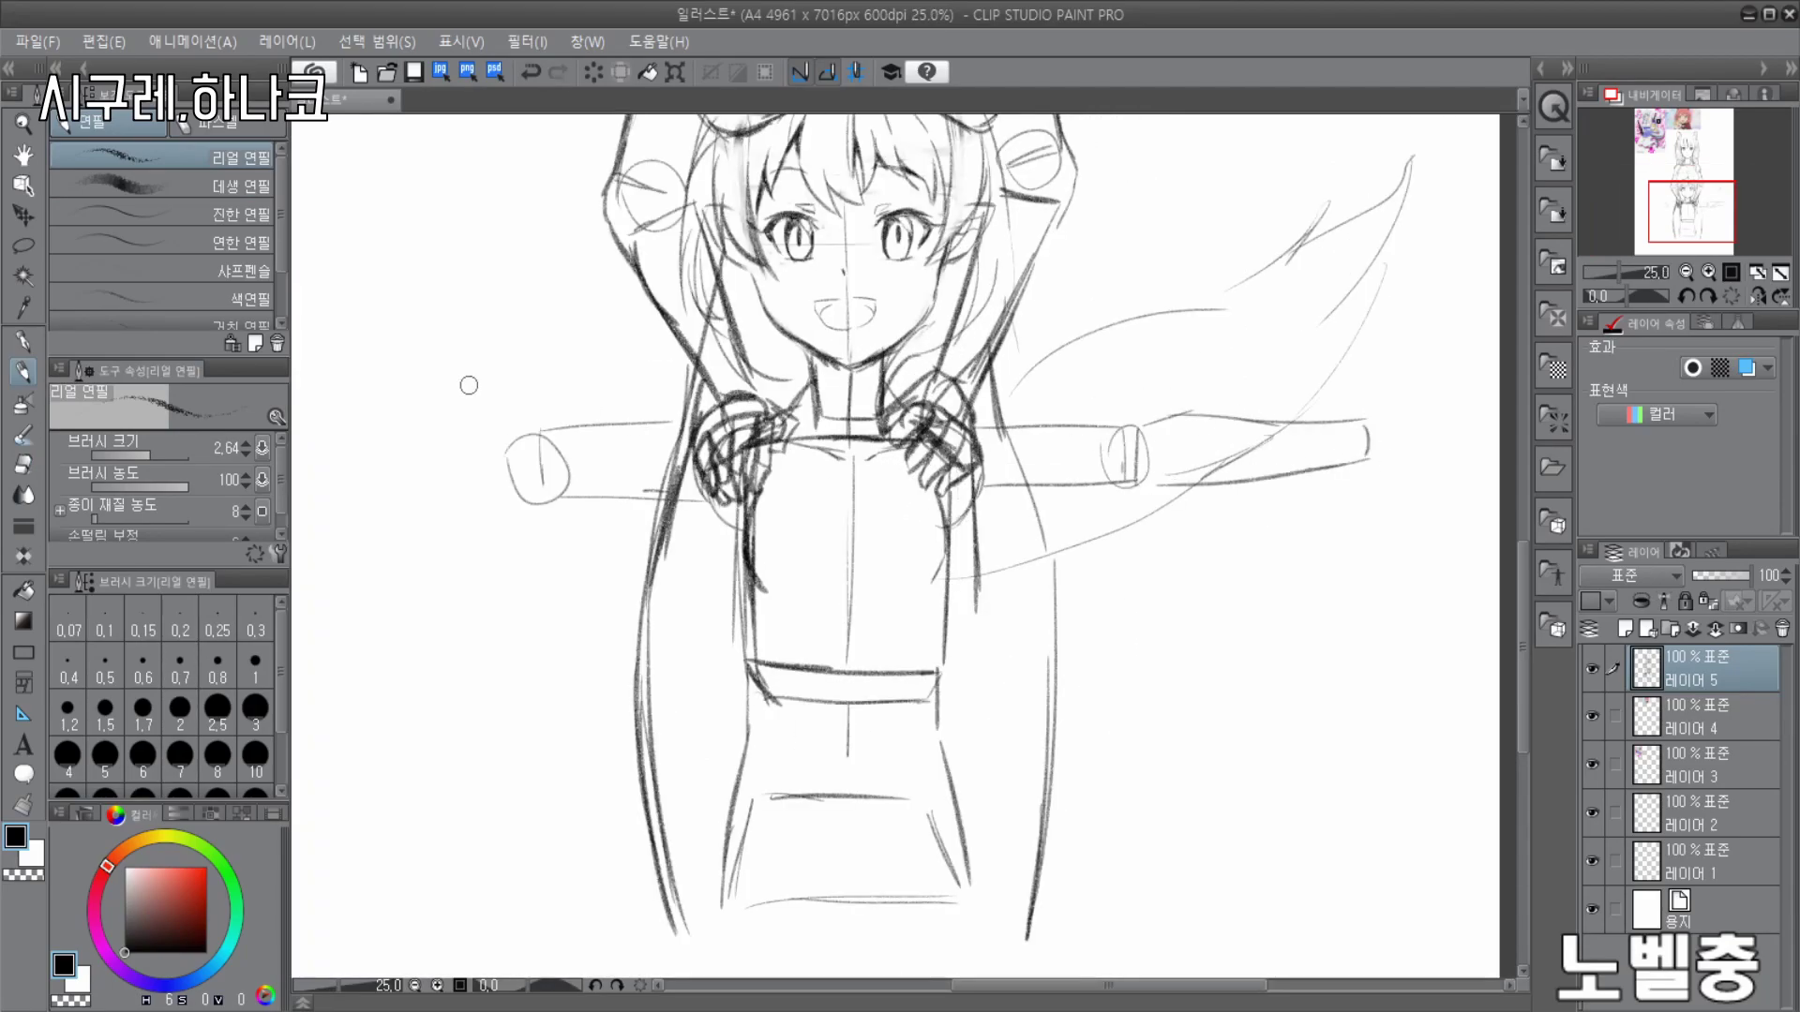
- Clean up the outstretched arm on the left and extend it with a tapering forearm beyond the elbow circle
{"action": "scroll", "coordinate": [496, 506], "scroll_direction": "up", "scroll_amount": 1}
{"action": "key", "text": "e"}
{"action": "left_click_drag", "start_coordinate": [406, 422], "coordinate": [577, 420]}
{"action": "key", "text": "p"}
{"action": "scroll", "coordinate": [837, 352], "scroll_direction": "down", "scroll_amount": 5}
- Redraw the second figure's cheek and jaw line on the right side of her face down to the chin
{"action": "scroll", "coordinate": [928, 295], "scroll_direction": "up", "scroll_amount": 7}
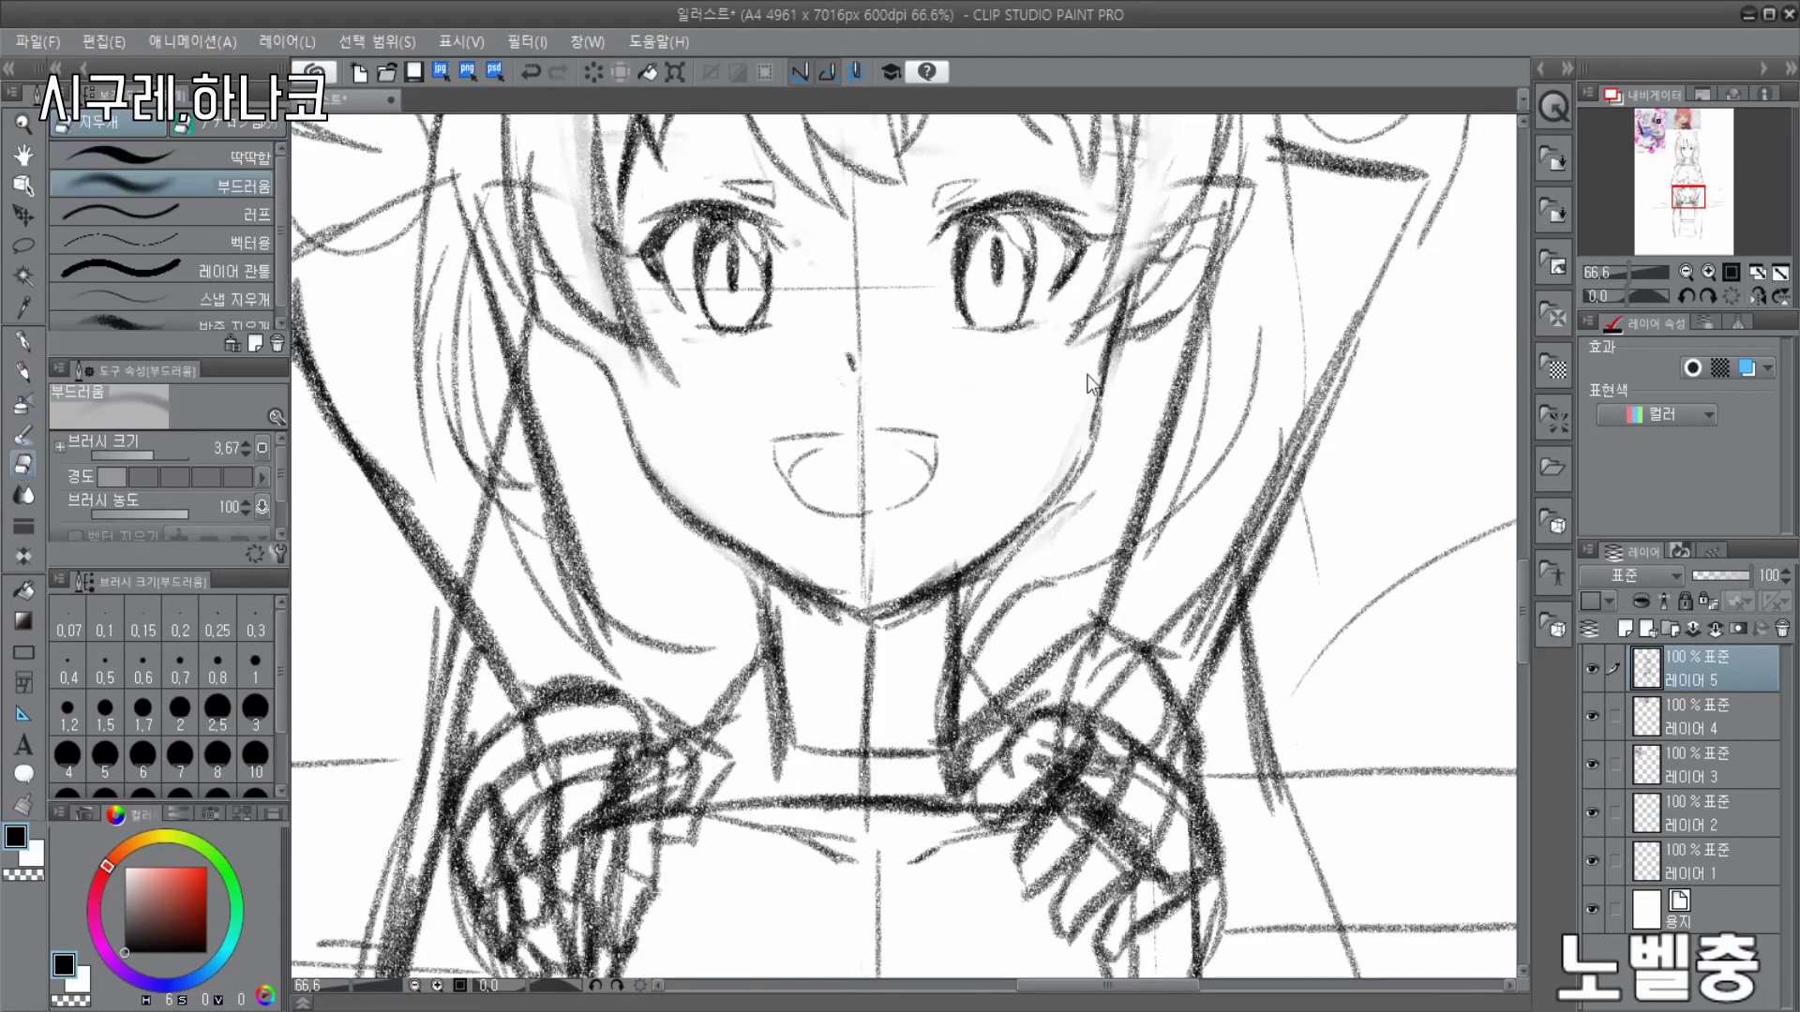
{"action": "scroll", "coordinate": [1121, 319], "scroll_direction": "down", "scroll_amount": 2}
{"action": "scroll", "coordinate": [1121, 319], "scroll_direction": "up", "scroll_amount": 3}
{"action": "mouse_move", "coordinate": [1121, 319]}
{"action": "left_mouse_down"}
{"action": "mouse_move", "coordinate": [1089, 447]}
{"action": "mouse_move", "coordinate": [949, 588]}
{"action": "left_mouse_up"}
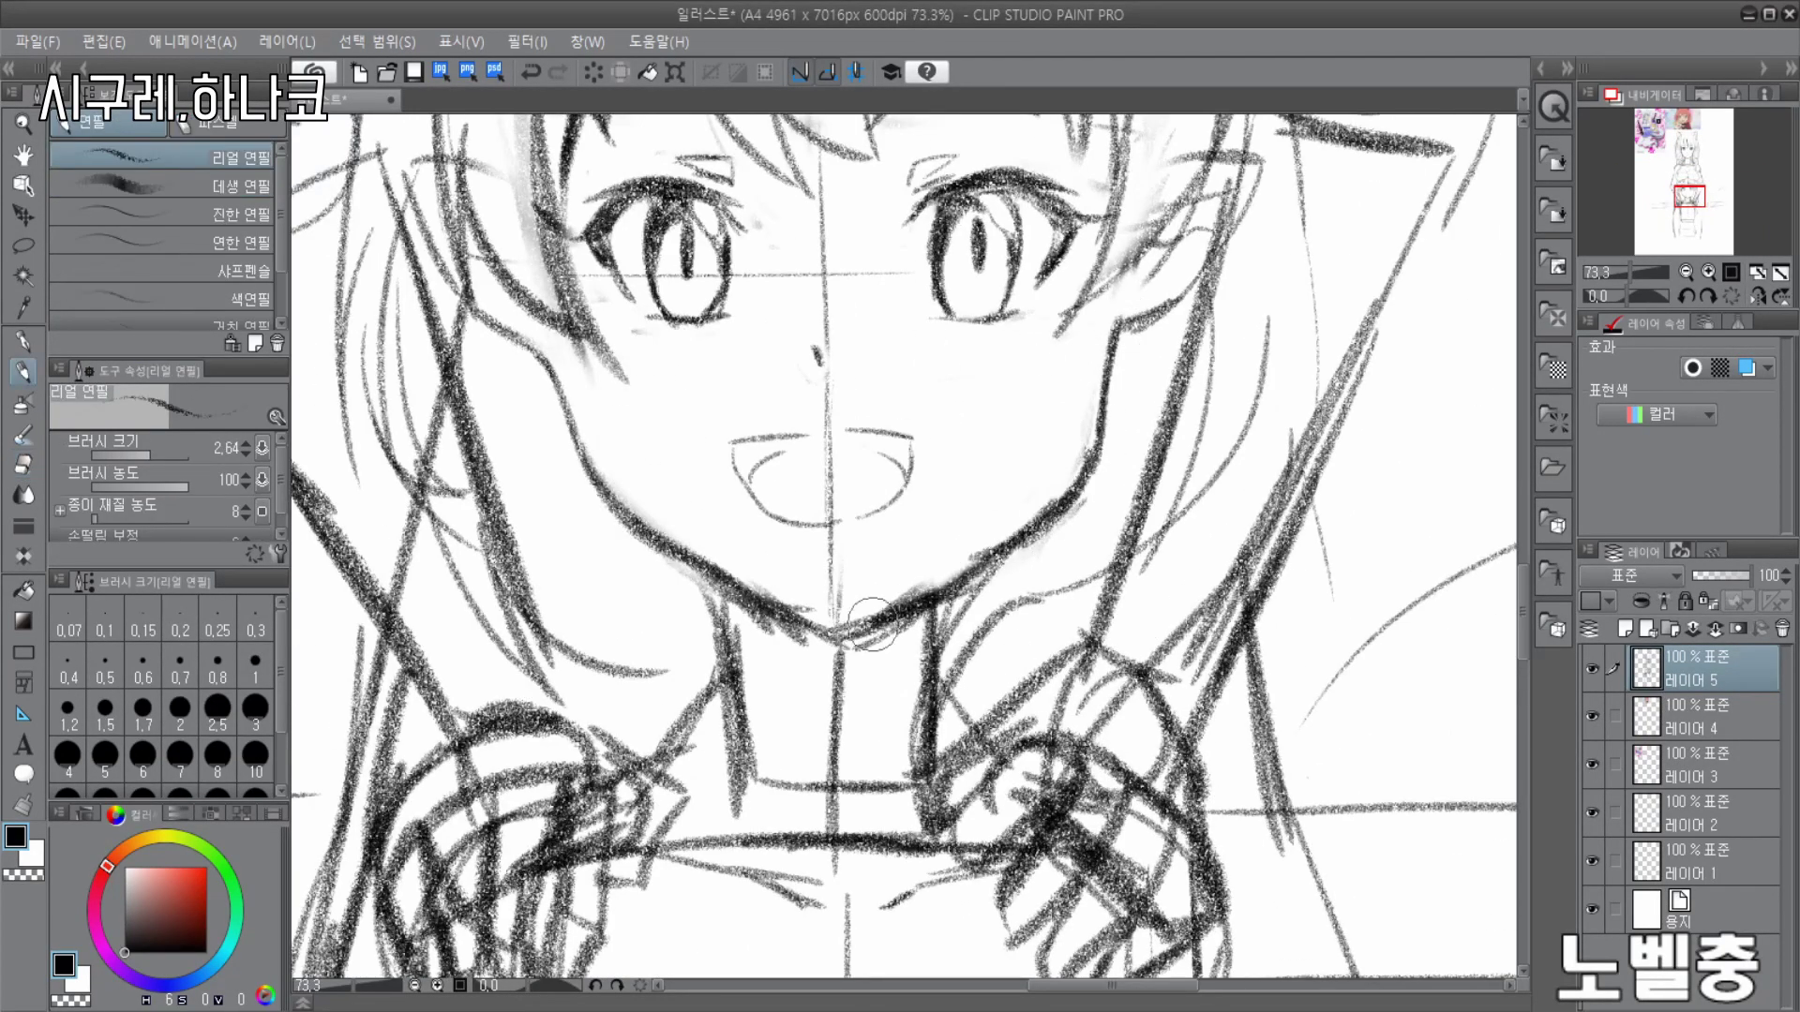
{"action": "scroll", "coordinate": [949, 587], "scroll_direction": "down", "scroll_amount": 3}
{"action": "scroll", "coordinate": [1093, 347], "scroll_direction": "up", "scroll_amount": 3}
{"action": "key", "text": "ctrl+z"}
{"action": "left_click_drag", "start_coordinate": [1147, 408], "coordinate": [942, 655]}
- Compare with the reference pictures, and erase and redraw the hair lock beside the second figure's face
{"action": "scroll", "coordinate": [1017, 471], "scroll_direction": "down", "scroll_amount": 5}
{"action": "scroll", "coordinate": [1078, 388], "scroll_direction": "up", "scroll_amount": 4}
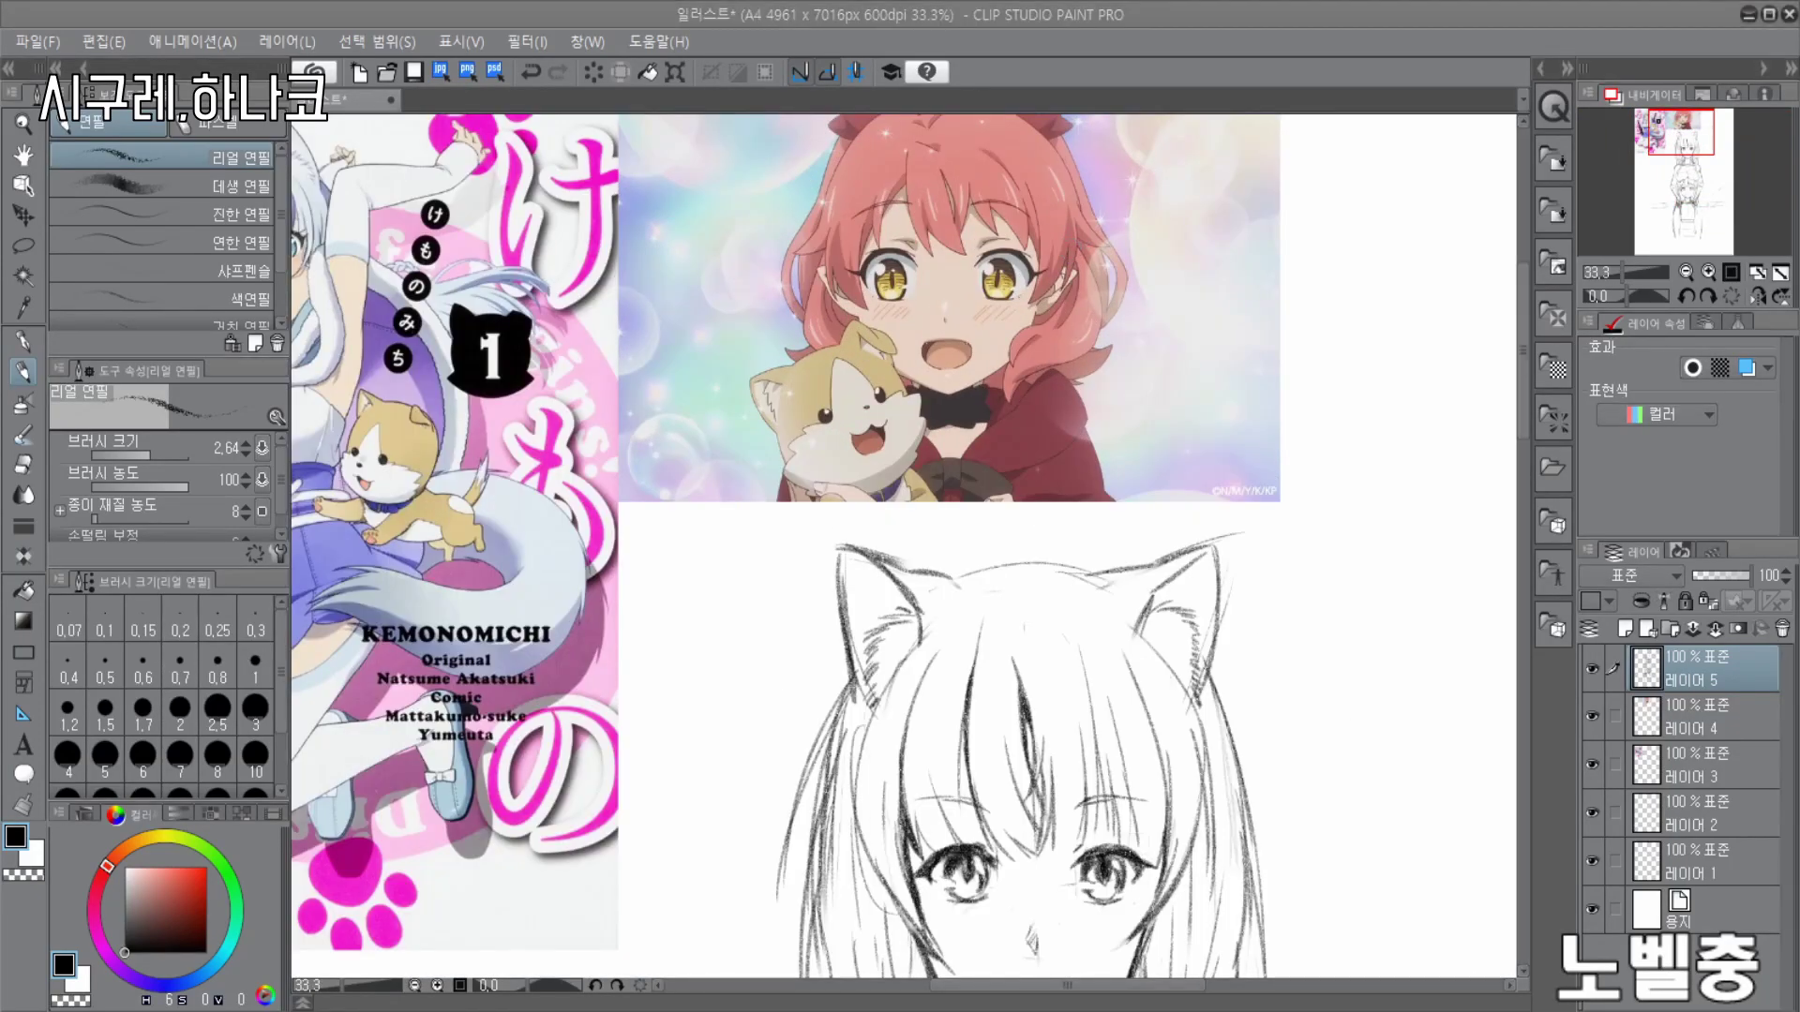
{"action": "scroll", "coordinate": [1017, 428], "scroll_direction": "down", "scroll_amount": 5}
{"action": "scroll", "coordinate": [1072, 815], "scroll_direction": "up", "scroll_amount": 2}
{"action": "scroll", "coordinate": [1024, 647], "scroll_direction": "down", "scroll_amount": 2}
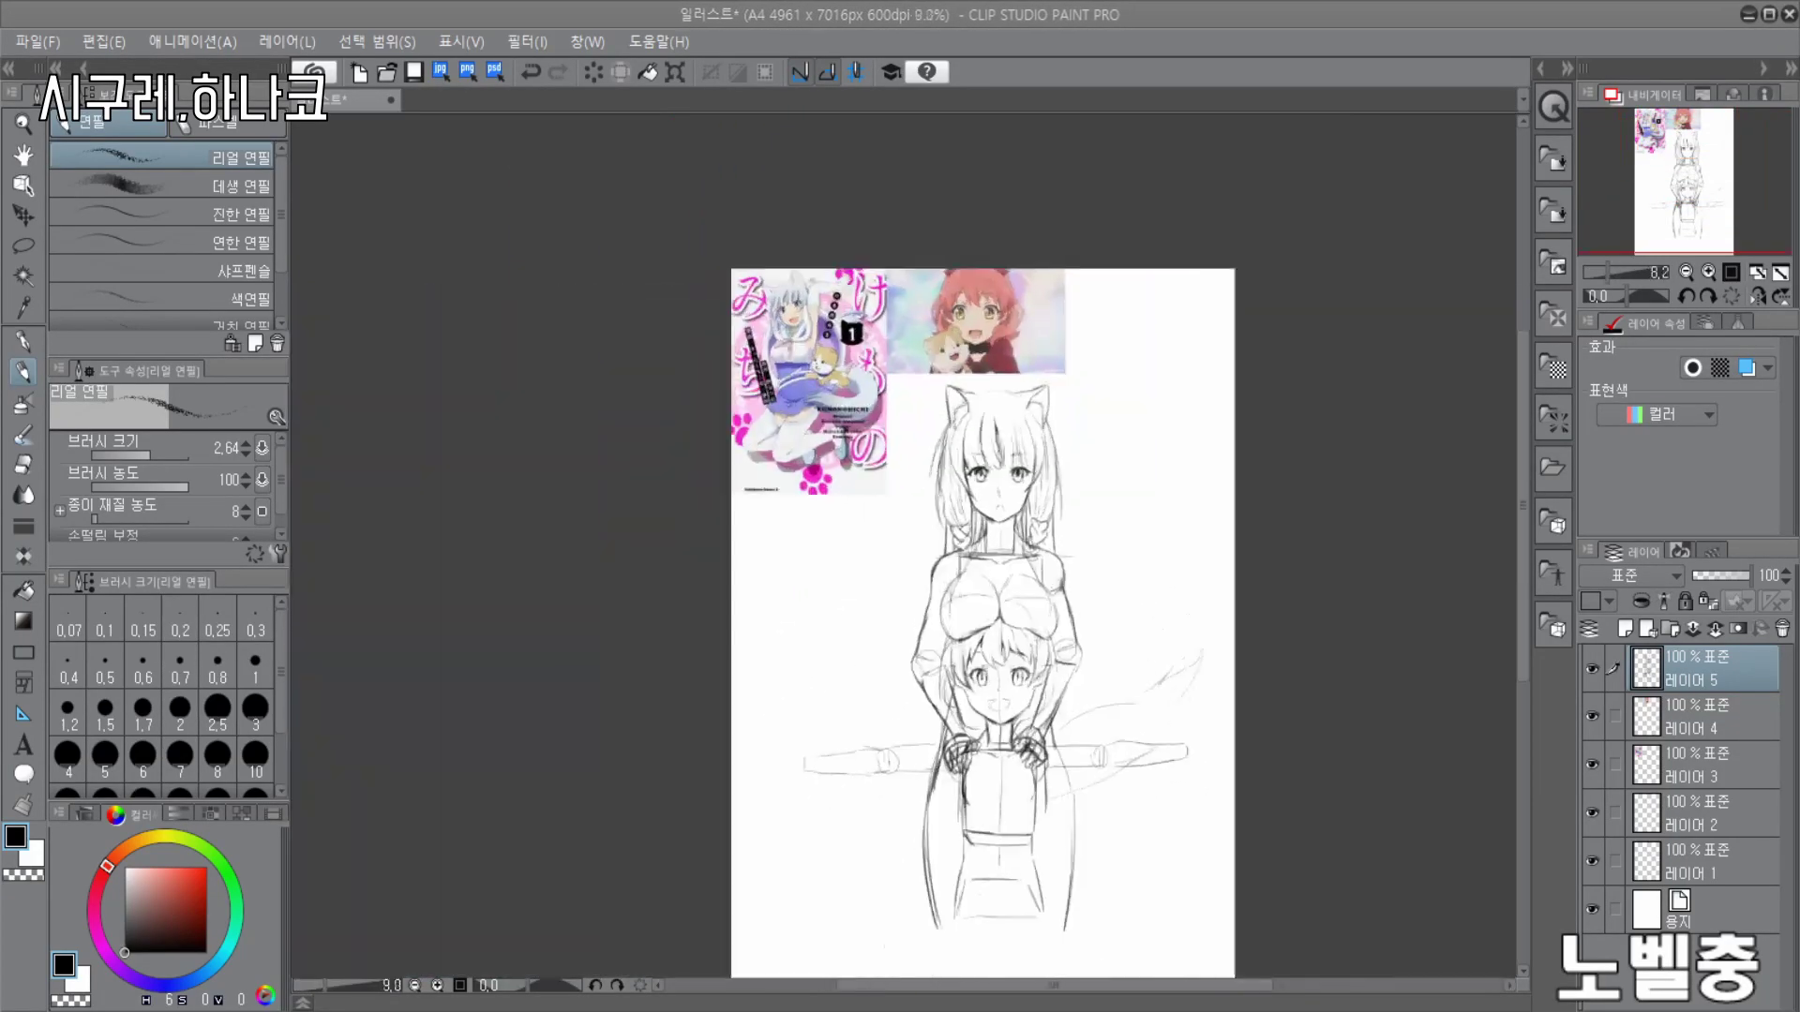
{"action": "scroll", "coordinate": [1005, 689], "scroll_direction": "up", "scroll_amount": 10}
{"action": "key", "text": "e"}
{"action": "left_click_drag", "start_coordinate": [701, 338], "coordinate": [724, 510]}
{"action": "key", "text": "p"}
{"action": "left_click_drag", "start_coordinate": [695, 375], "coordinate": [657, 563]}
{"action": "left_click_drag", "start_coordinate": [692, 366], "coordinate": [735, 520]}
{"action": "left_click_drag", "start_coordinate": [690, 441], "coordinate": [664, 544]}
- Erase the arm lines that cross the hair on both sides of the second figure's face
{"action": "scroll", "coordinate": [875, 502], "scroll_direction": "down", "scroll_amount": 9}
{"action": "scroll", "coordinate": [881, 525], "scroll_direction": "up", "scroll_amount": 4}
{"action": "scroll", "coordinate": [745, 393], "scroll_direction": "down", "scroll_amount": 5}
{"action": "key", "text": "e"}
{"action": "left_click_drag", "start_coordinate": [692, 450], "coordinate": [680, 600]}
{"action": "mouse_move", "coordinate": [1048, 479]}
{"action": "left_mouse_down"}
{"action": "mouse_move", "coordinate": [1060, 515]}
{"action": "mouse_move", "coordinate": [1041, 588]}
{"action": "left_mouse_up"}
- Draw the second figure's crotch lines and both thighs down to the bottom edge of the page
{"action": "scroll", "coordinate": [1081, 450], "scroll_direction": "down", "scroll_amount": 11}
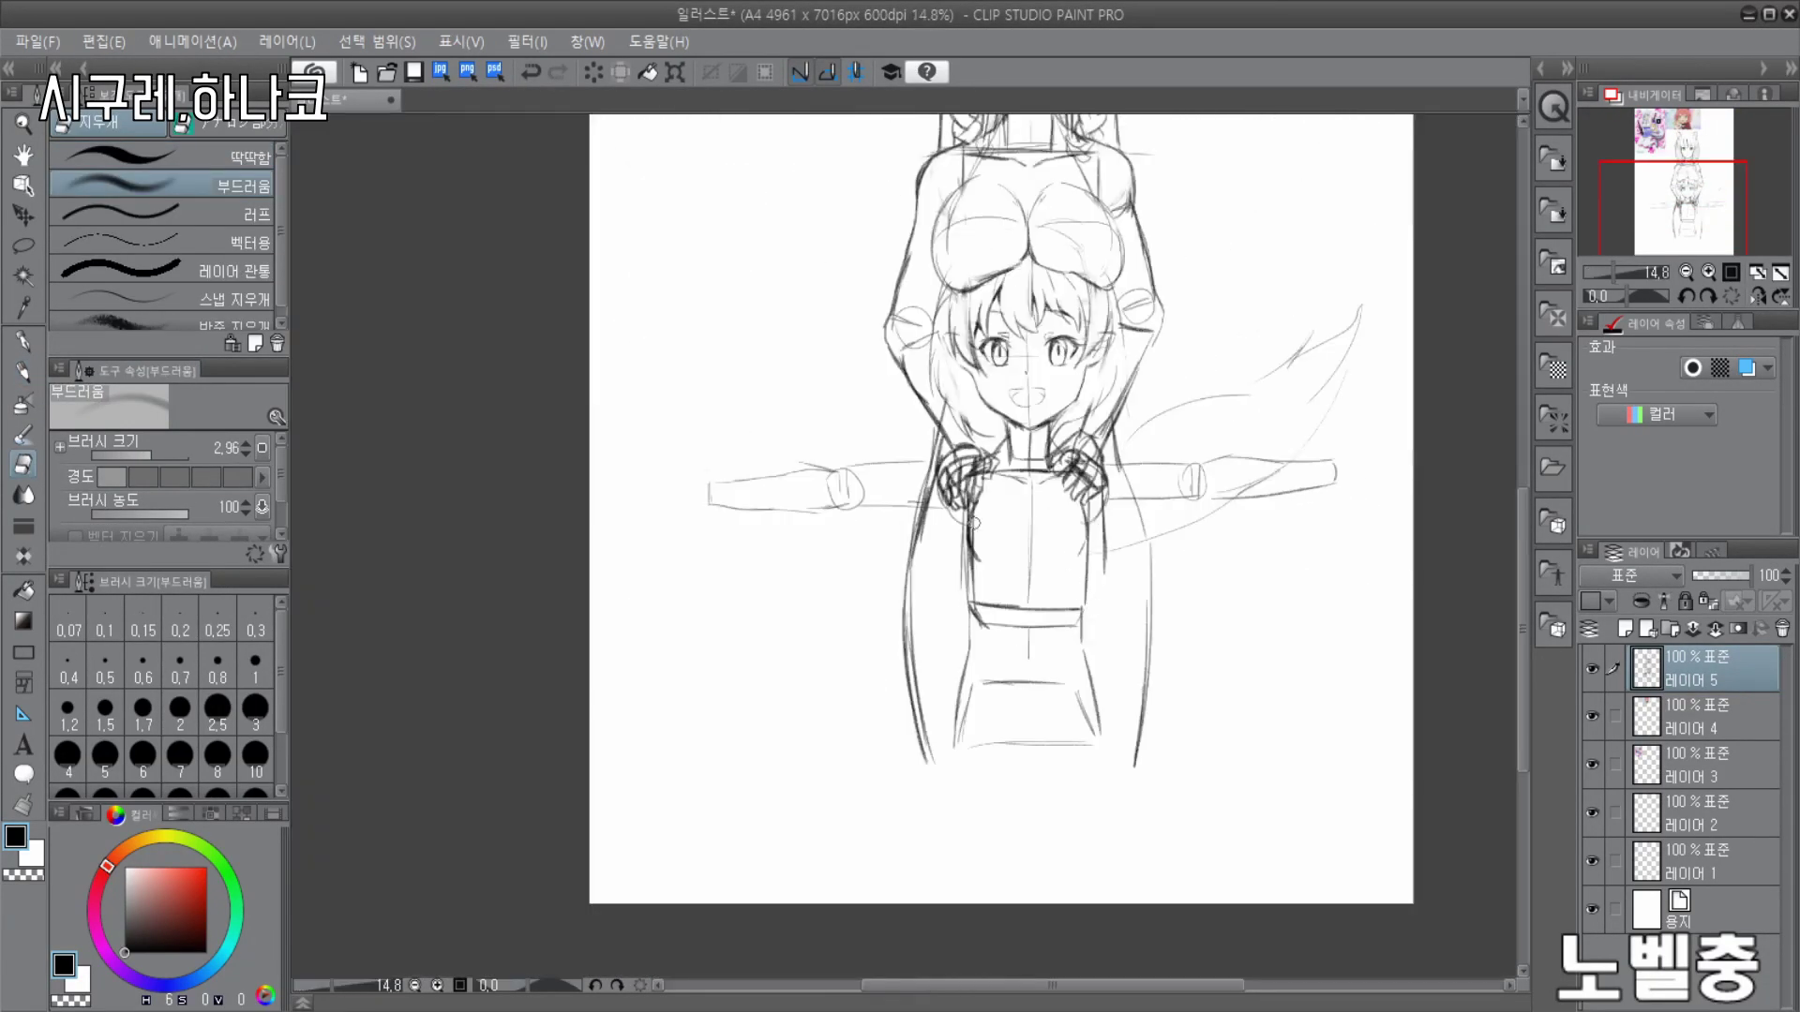
{"action": "key", "text": "p"}
{"action": "scroll", "coordinate": [1115, 750], "scroll_direction": "up", "scroll_amount": 6}
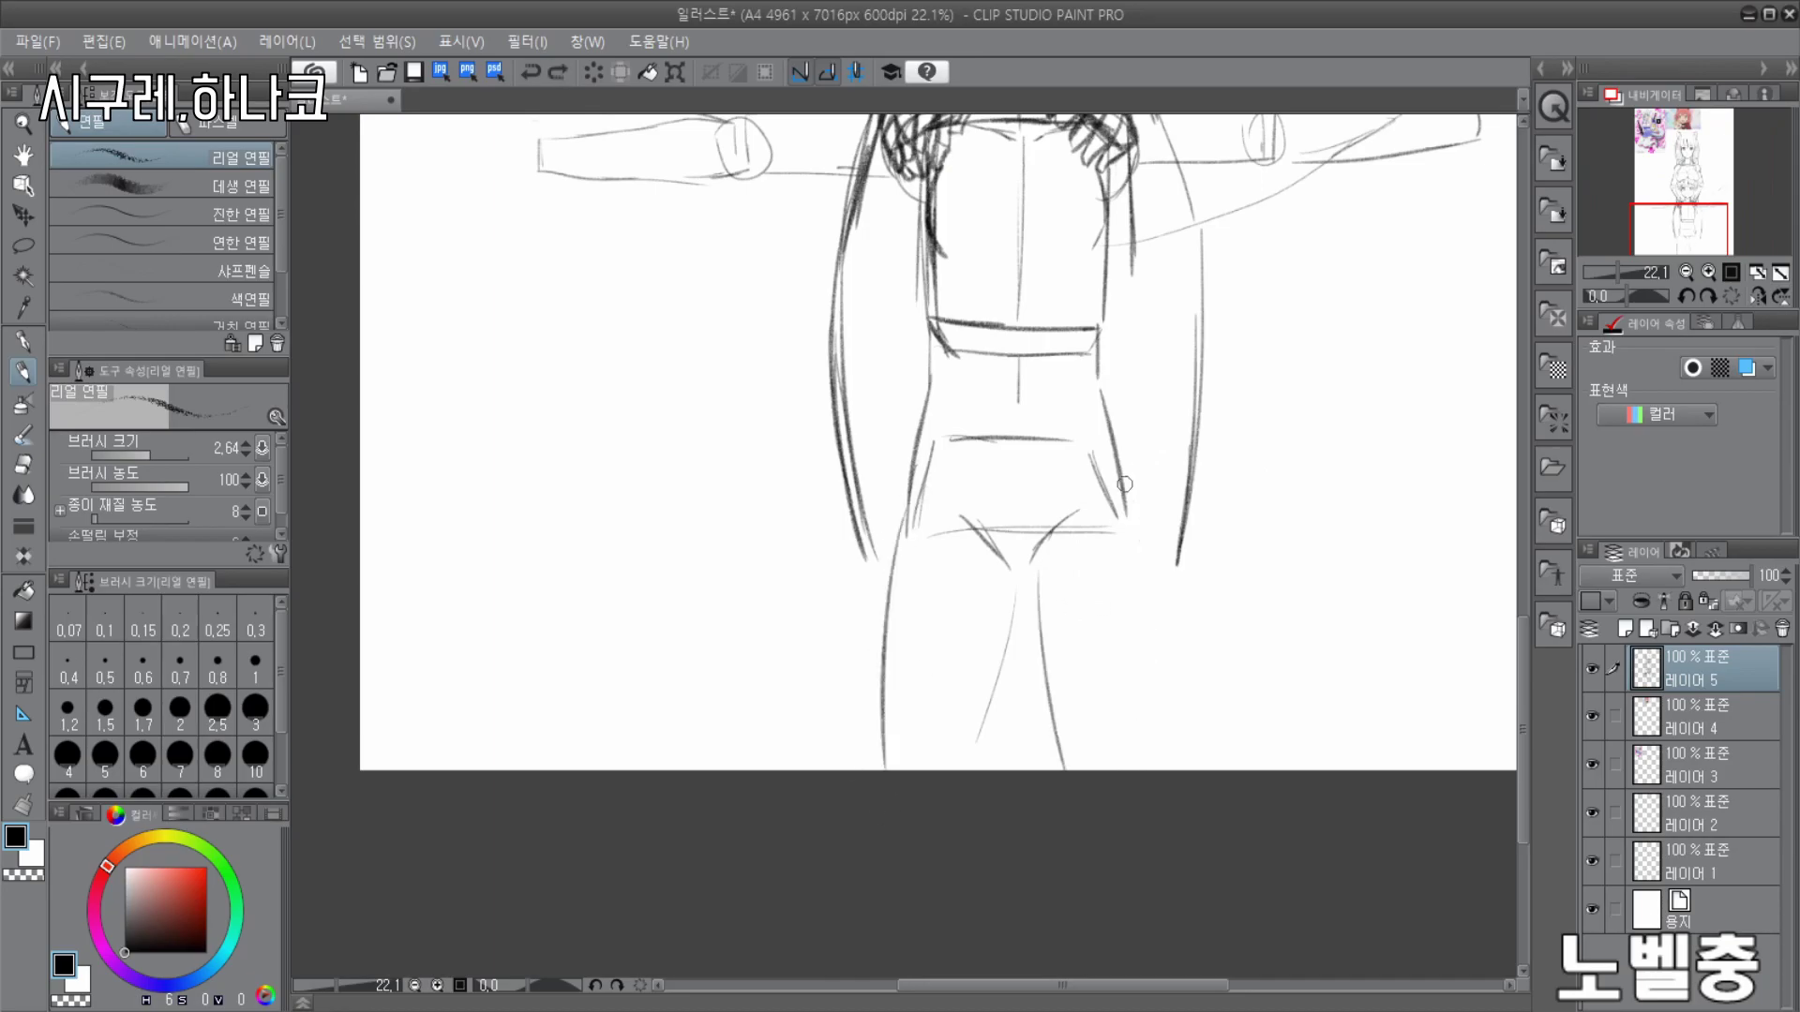
{"action": "left_click_drag", "start_coordinate": [1125, 515], "coordinate": [1136, 768]}
- Refine the second figure's open mouth by adding short strokes at both corners
{"action": "scroll", "coordinate": [1120, 647], "scroll_direction": "down", "scroll_amount": 6}
{"action": "scroll", "coordinate": [984, 403], "scroll_direction": "up", "scroll_amount": 12}
{"action": "left_click_drag", "start_coordinate": [814, 565], "coordinate": [801, 577]}
{"action": "left_click_drag", "start_coordinate": [911, 567], "coordinate": [931, 574]}
{"action": "scroll", "coordinate": [844, 441], "scroll_direction": "down", "scroll_amount": 4}
{"action": "scroll", "coordinate": [949, 618], "scroll_direction": "up", "scroll_amount": 4}
- Erase and redraw the cheek lines on both sides of the second figure's face
{"action": "left_click_drag", "start_coordinate": [540, 364], "coordinate": [604, 527]}
{"action": "left_click_drag", "start_coordinate": [568, 446], "coordinate": [628, 544]}
{"action": "key", "text": "e"}
{"action": "left_click_drag", "start_coordinate": [544, 375], "coordinate": [589, 516]}
{"action": "mouse_move", "coordinate": [546, 375]}
{"action": "left_mouse_down"}
{"action": "mouse_move", "coordinate": [591, 525]}
{"action": "mouse_move", "coordinate": [620, 542]}
{"action": "left_mouse_up"}
{"action": "key", "text": "p"}
{"action": "left_click_drag", "start_coordinate": [1106, 389], "coordinate": [1047, 527]}
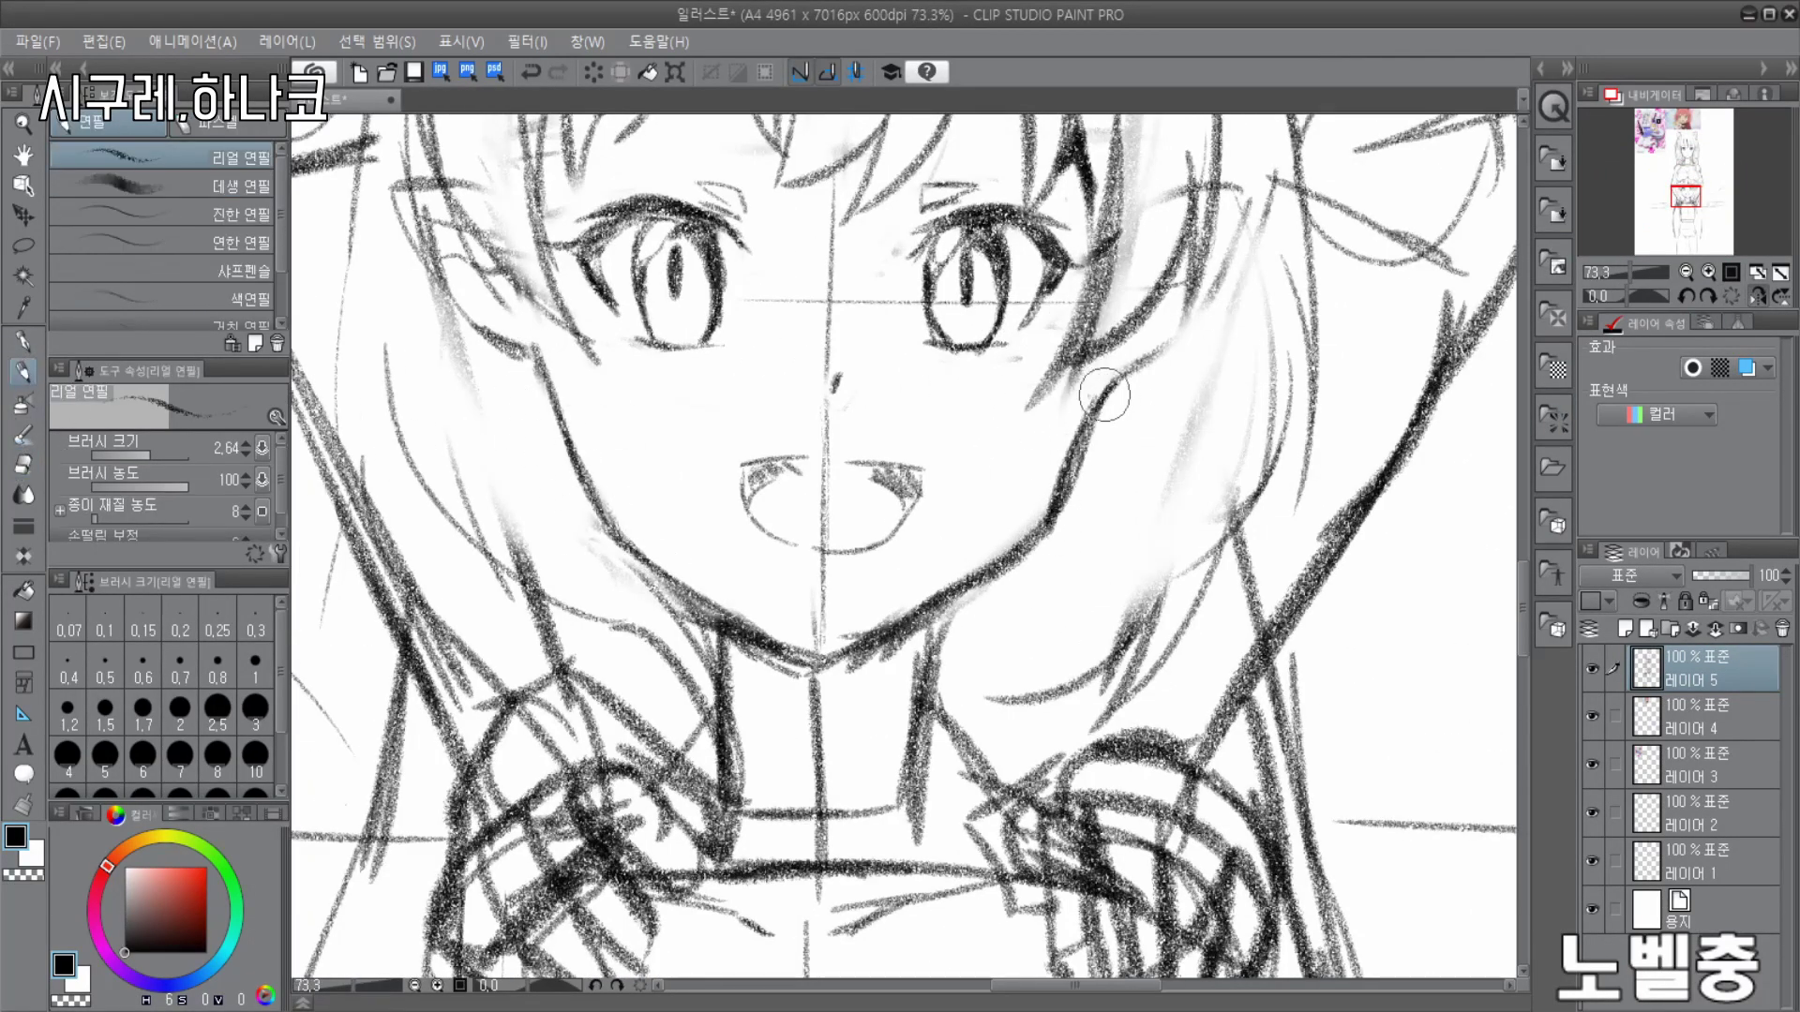
- Draw a small pointed shape on each side of the second figure's head
{"action": "scroll", "coordinate": [1130, 362], "scroll_direction": "down", "scroll_amount": 10}
{"action": "key", "text": "h"}
{"action": "scroll", "coordinate": [764, 473], "scroll_direction": "up", "scroll_amount": 8}
{"action": "left_click_drag", "start_coordinate": [982, 279], "coordinate": [1114, 188]}
{"action": "left_click_drag", "start_coordinate": [1114, 188], "coordinate": [1044, 303]}
{"action": "left_click_drag", "start_coordinate": [590, 370], "coordinate": [568, 208]}
{"action": "left_click_drag", "start_coordinate": [569, 192], "coordinate": [630, 342]}
- Draw the second figure's collar with an oval brooch and layered, folded ribbon ends hanging over the chest
{"action": "scroll", "coordinate": [1078, 375], "scroll_direction": "down", "scroll_amount": 8}
{"action": "scroll", "coordinate": [1172, 468], "scroll_direction": "down", "scroll_amount": 3}
{"action": "scroll", "coordinate": [1130, 647], "scroll_direction": "up", "scroll_amount": 10}
{"action": "mouse_move", "coordinate": [748, 403]}
{"action": "left_mouse_down"}
{"action": "mouse_move", "coordinate": [880, 427]}
{"action": "mouse_move", "coordinate": [905, 457]}
{"action": "left_mouse_up"}
{"action": "mouse_move", "coordinate": [1041, 393]}
{"action": "left_mouse_down"}
{"action": "mouse_move", "coordinate": [900, 464]}
{"action": "mouse_move", "coordinate": [889, 440]}
{"action": "left_mouse_up"}
{"action": "mouse_move", "coordinate": [809, 606]}
{"action": "left_mouse_down"}
{"action": "mouse_move", "coordinate": [850, 491]}
{"action": "mouse_move", "coordinate": [993, 612]}
{"action": "left_mouse_up"}
{"action": "left_click_drag", "start_coordinate": [993, 612], "coordinate": [944, 635]}
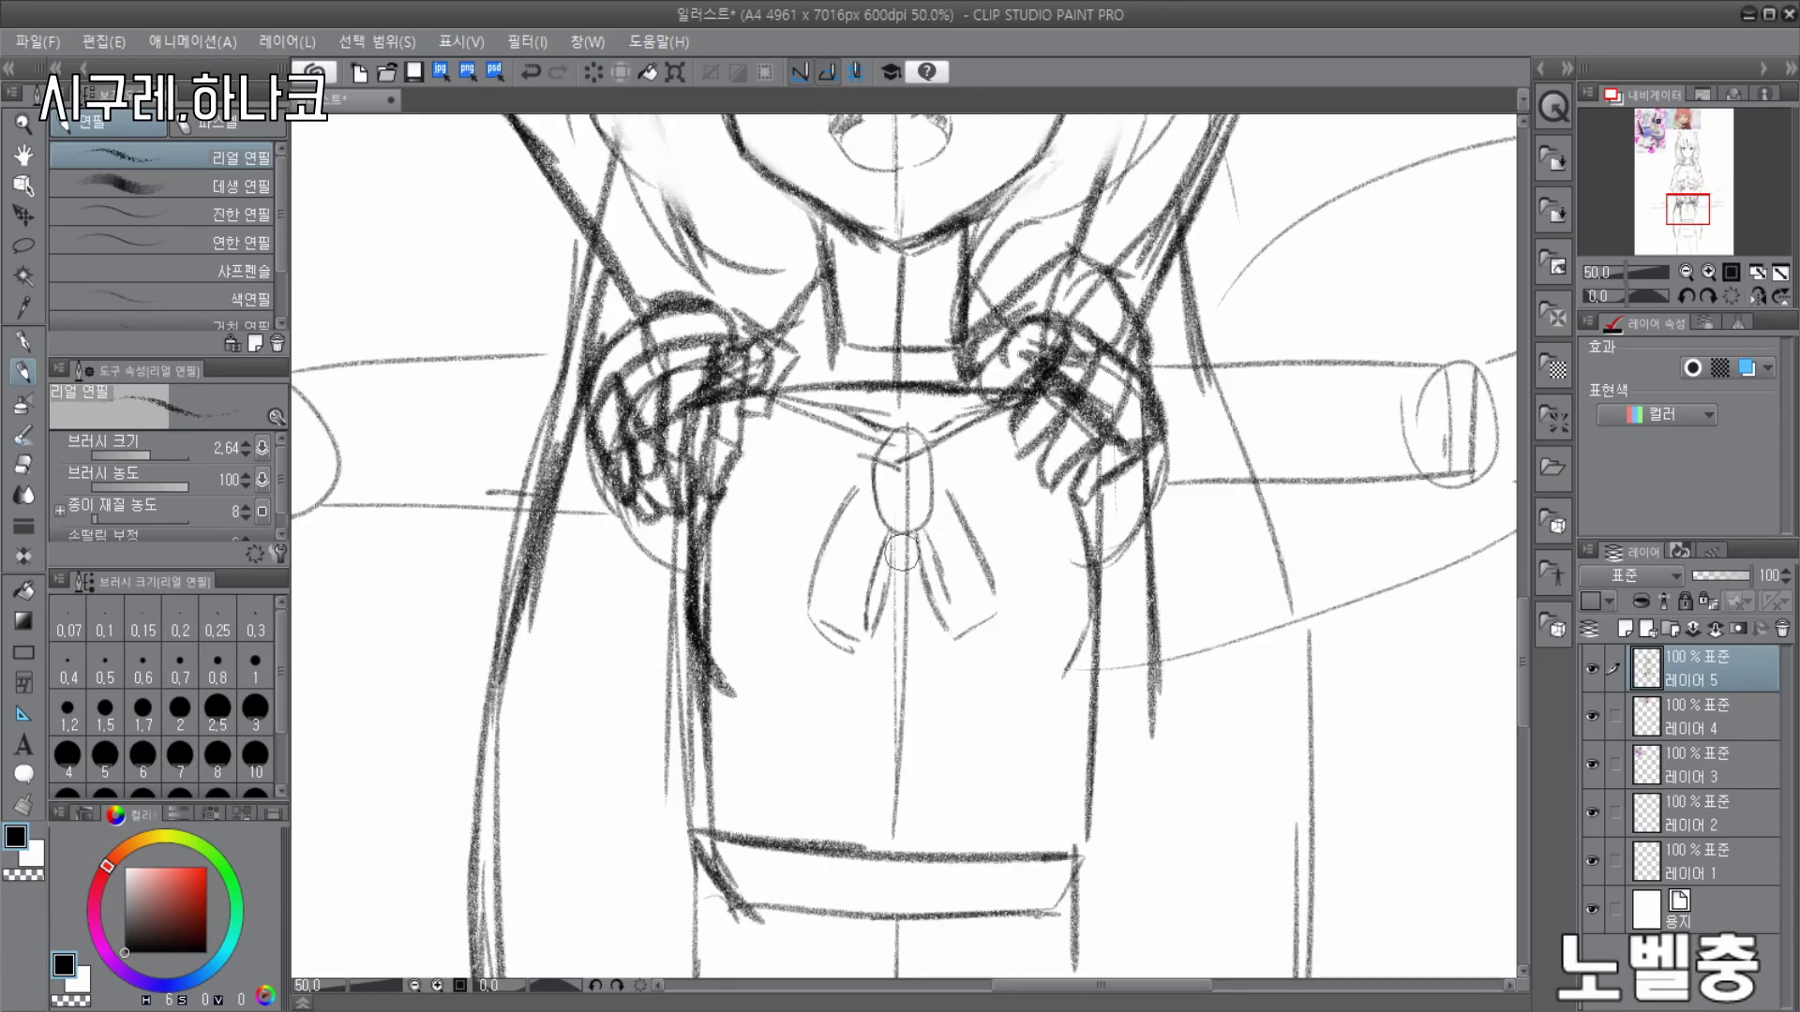
{"action": "left_click_drag", "start_coordinate": [916, 542], "coordinate": [1003, 705]}
{"action": "left_click_drag", "start_coordinate": [978, 628], "coordinate": [1018, 718]}
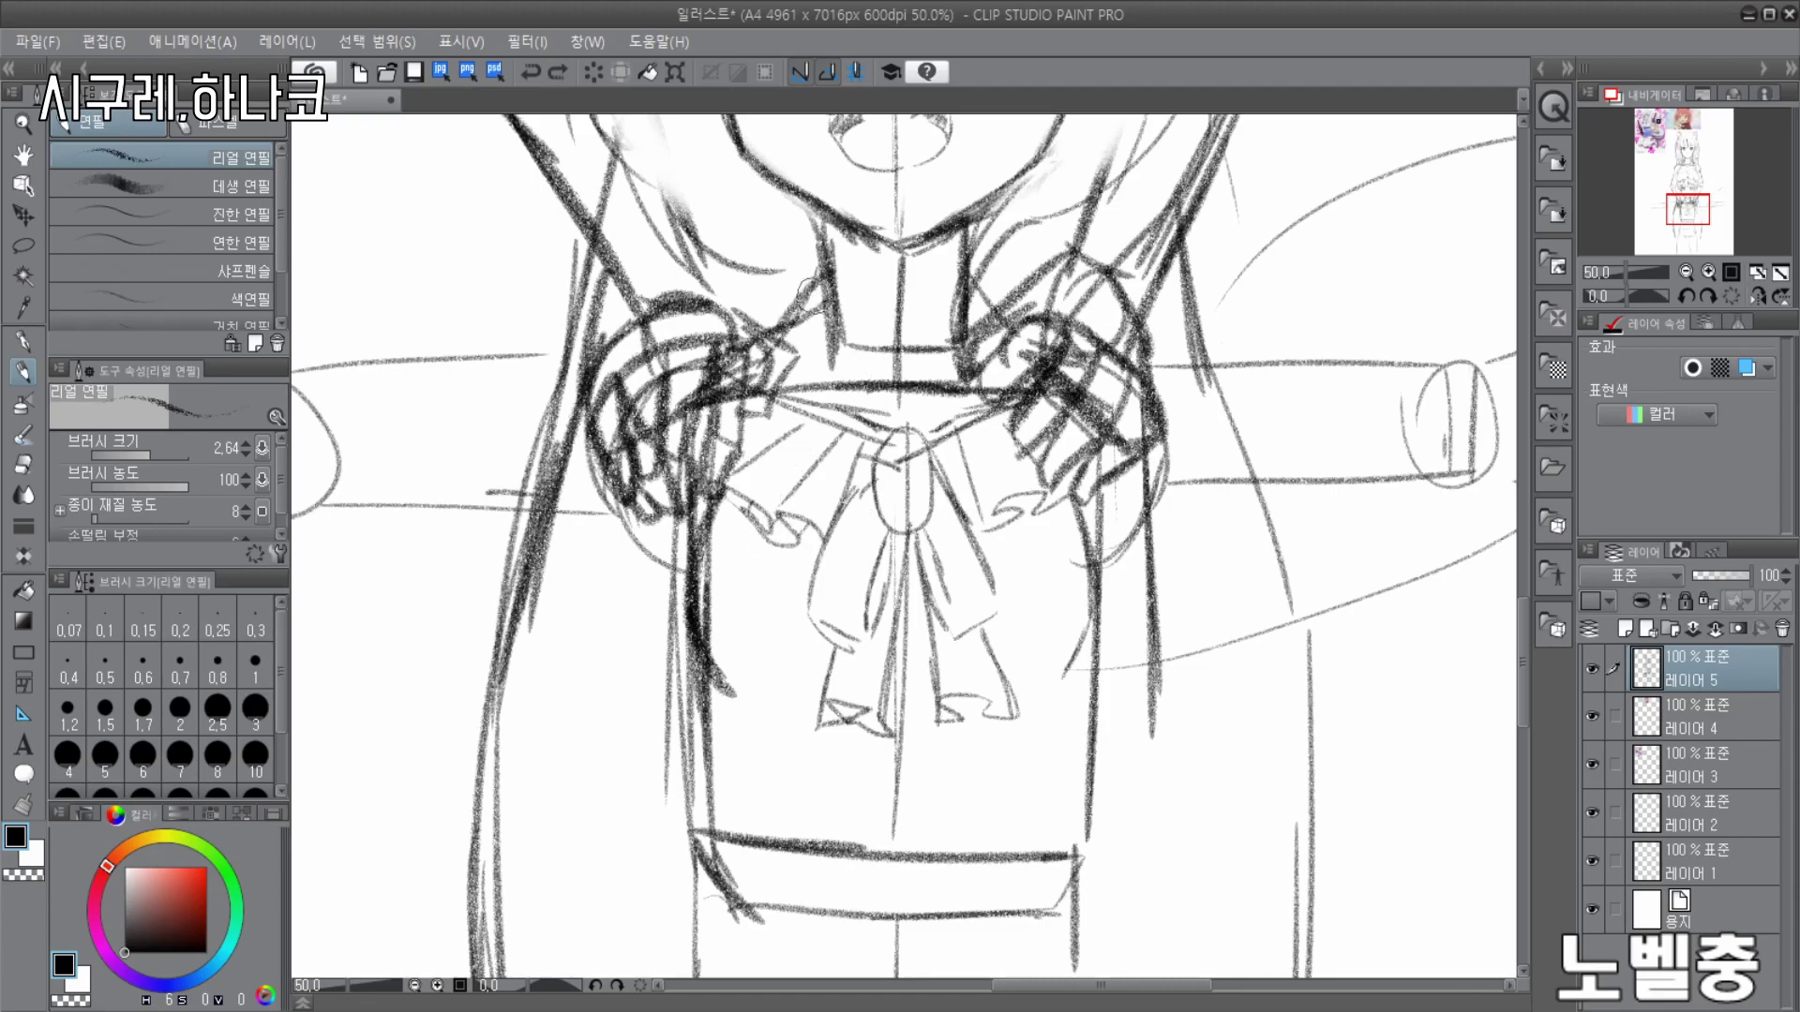
- Draw ruffled frills around the second figure's neck above the brooch
{"action": "left_click_drag", "start_coordinate": [774, 254], "coordinate": [951, 302]}
{"action": "left_click_drag", "start_coordinate": [787, 347], "coordinate": [966, 375]}
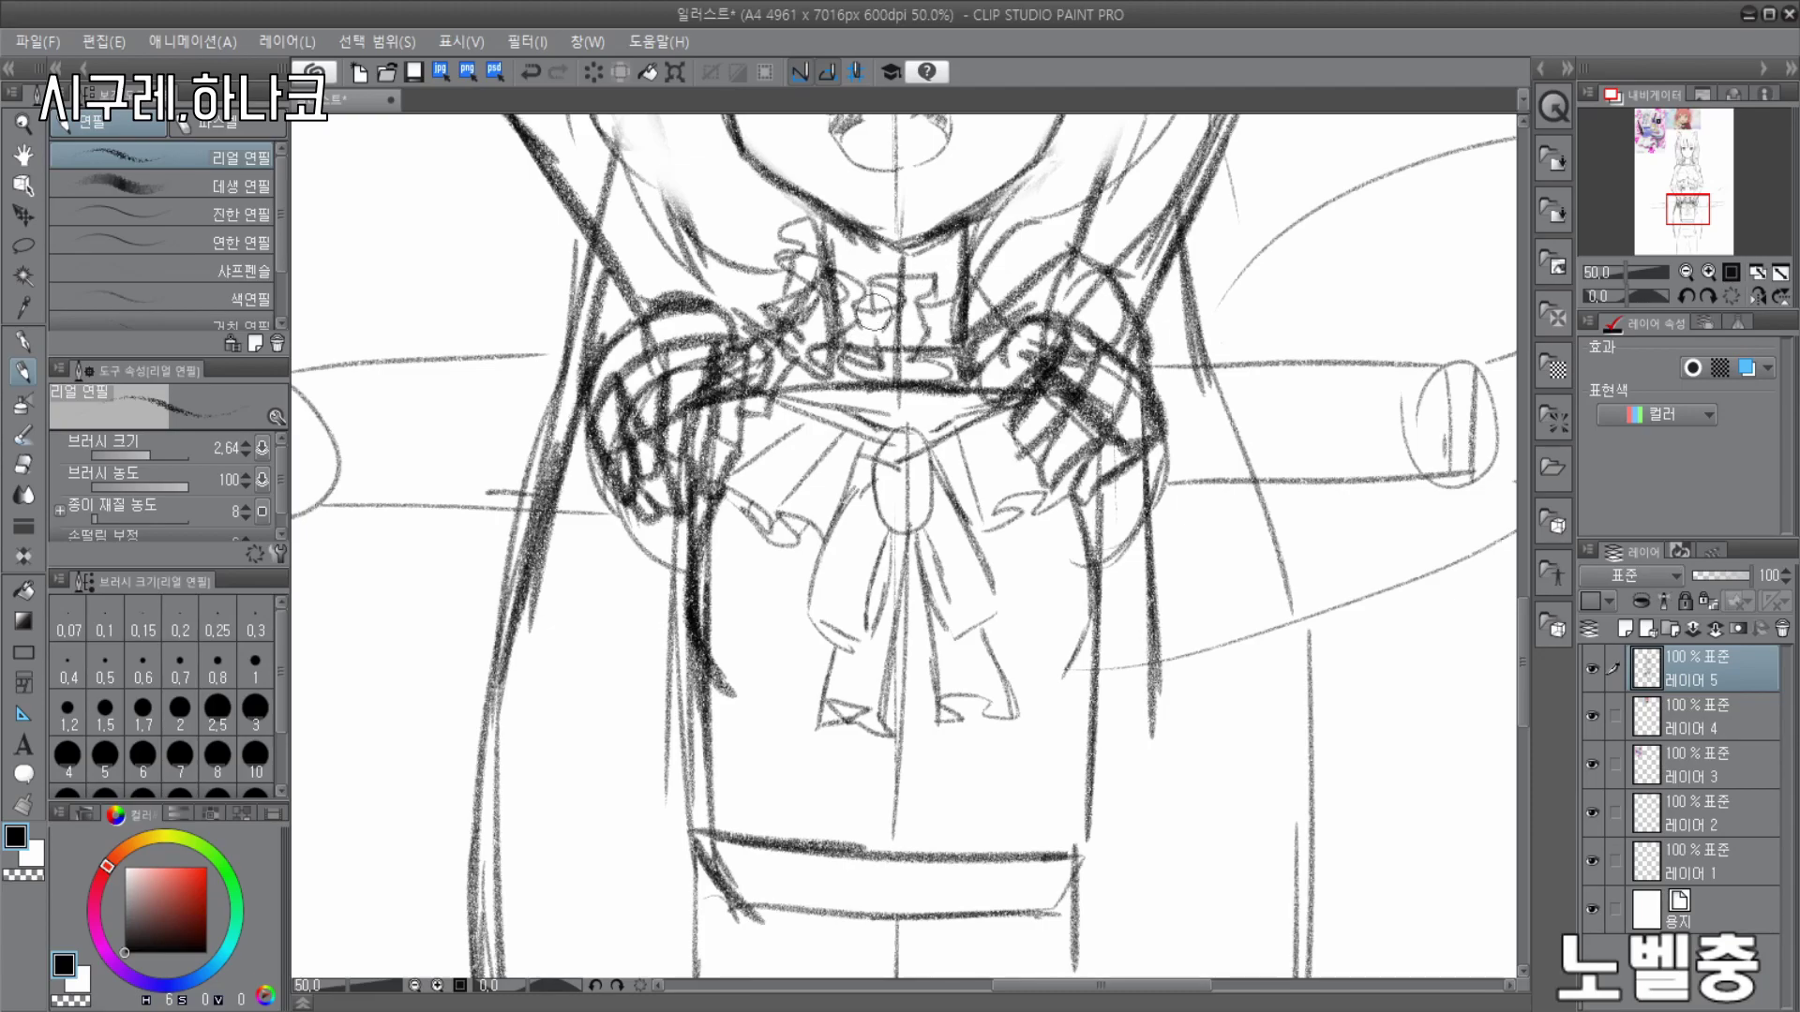
- Draw the blouse's loose sides and its puffed upper sleeves gathered in frilled bands at the elbows
{"action": "scroll", "coordinate": [869, 280], "scroll_direction": "down", "scroll_amount": 3}
{"action": "left_click_drag", "start_coordinate": [1121, 302], "coordinate": [1071, 501]}
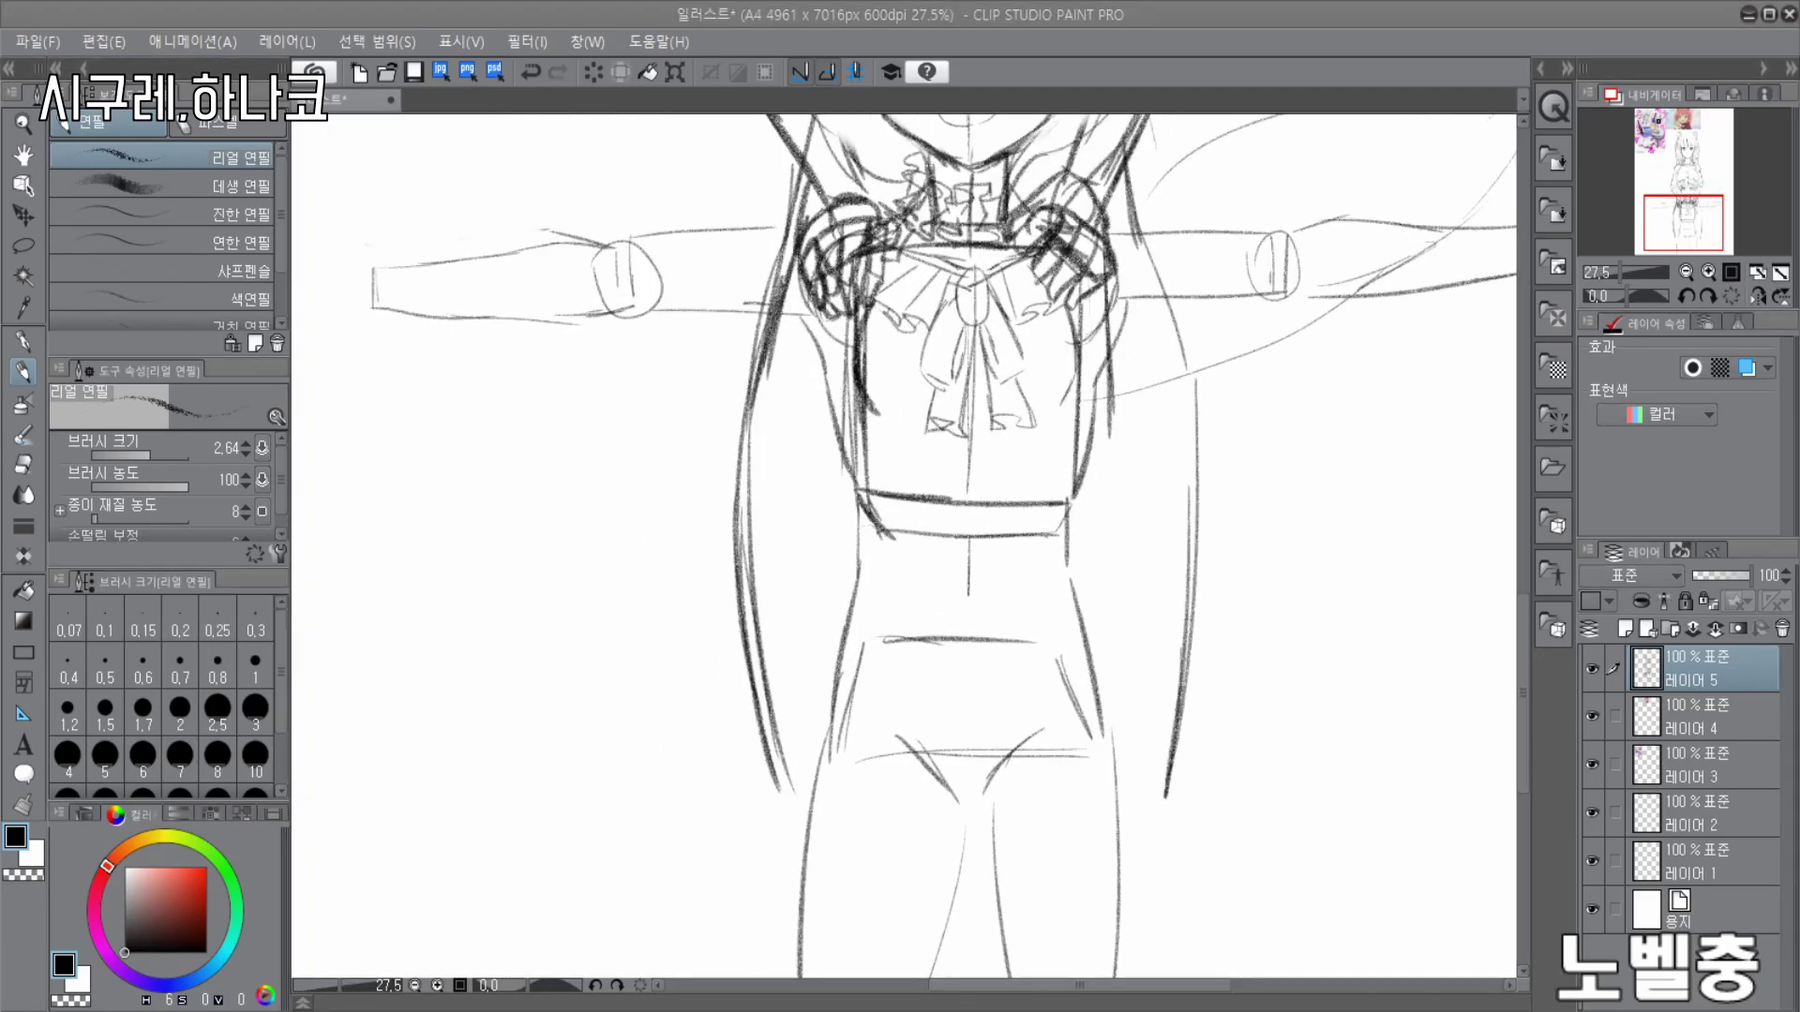
{"action": "left_click_drag", "start_coordinate": [733, 215], "coordinate": [839, 186]}
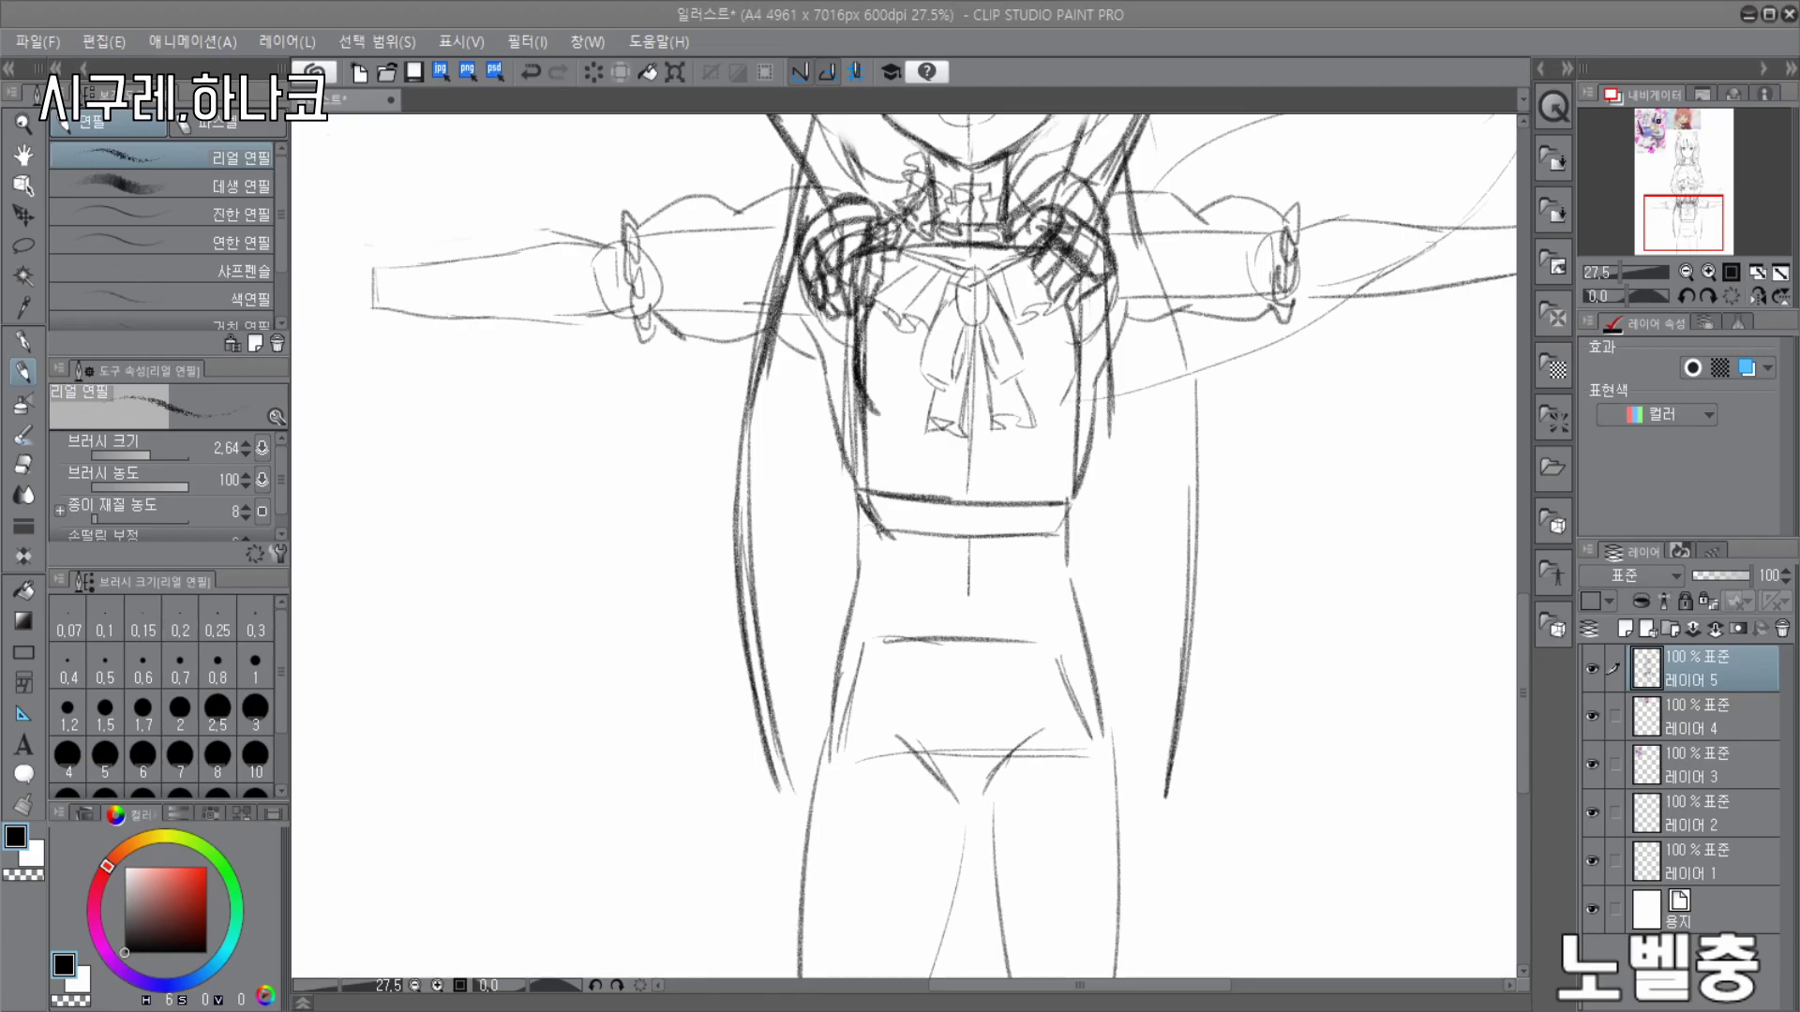
- Draw the blouse's lower edge and a wide waistband with darkened sides and a curved bottom edge
{"action": "scroll", "coordinate": [1033, 434], "scroll_direction": "up", "scroll_amount": 4}
{"action": "mouse_move", "coordinate": [755, 457]}
{"action": "left_mouse_down"}
{"action": "mouse_move", "coordinate": [1060, 507]}
{"action": "mouse_move", "coordinate": [1123, 450]}
{"action": "left_mouse_up"}
{"action": "left_click_drag", "start_coordinate": [776, 514], "coordinate": [780, 656]}
{"action": "left_click_drag", "start_coordinate": [770, 655], "coordinate": [1048, 661]}
{"action": "left_click_drag", "start_coordinate": [1029, 669], "coordinate": [1094, 664]}
{"action": "left_click_drag", "start_coordinate": [1085, 525], "coordinate": [1091, 682]}
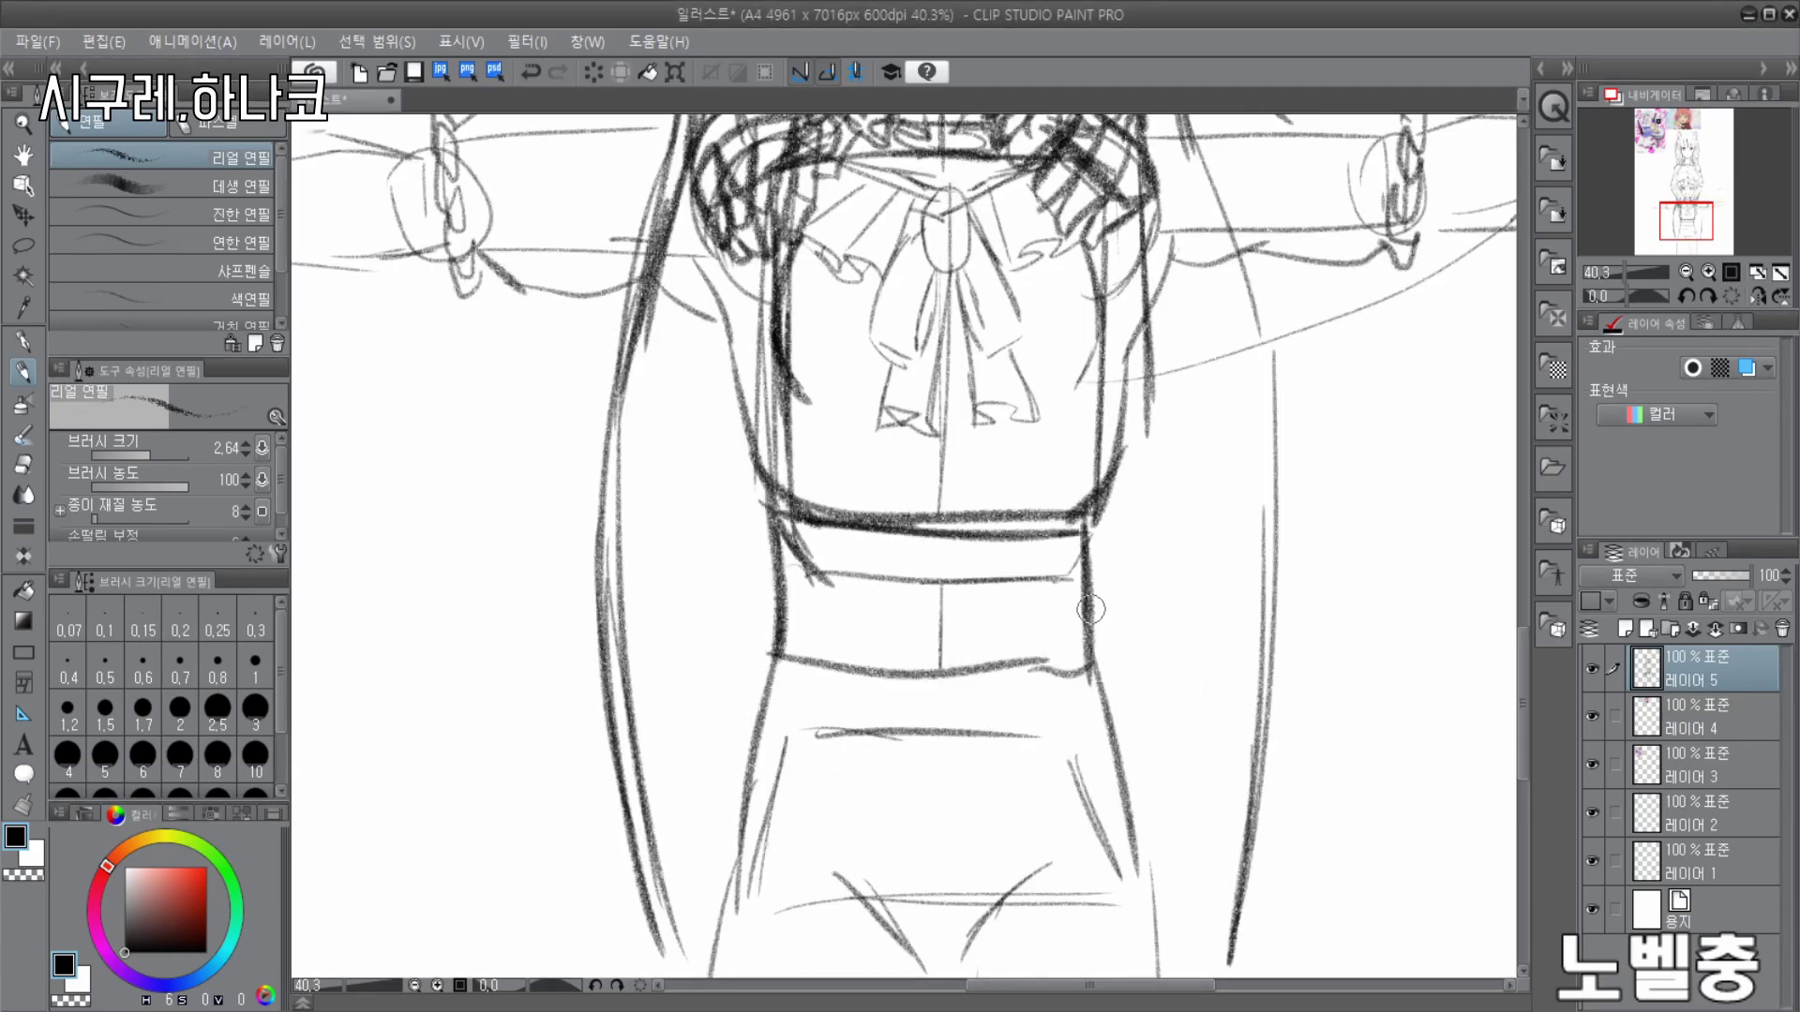
- Draw the skirt's flared sides from the waistband and a wavy hem line across the thighs
{"action": "scroll", "coordinate": [1036, 169], "scroll_direction": "down", "scroll_amount": 5}
{"action": "left_click_drag", "start_coordinate": [873, 441], "coordinate": [738, 757]}
{"action": "left_click_drag", "start_coordinate": [797, 609], "coordinate": [698, 758]}
{"action": "mouse_move", "coordinate": [633, 773]}
{"action": "left_mouse_down"}
{"action": "mouse_move", "coordinate": [1037, 812]}
{"action": "mouse_move", "coordinate": [1246, 717]}
{"action": "left_mouse_up"}
{"action": "left_click_drag", "start_coordinate": [1071, 419], "coordinate": [1185, 623]}
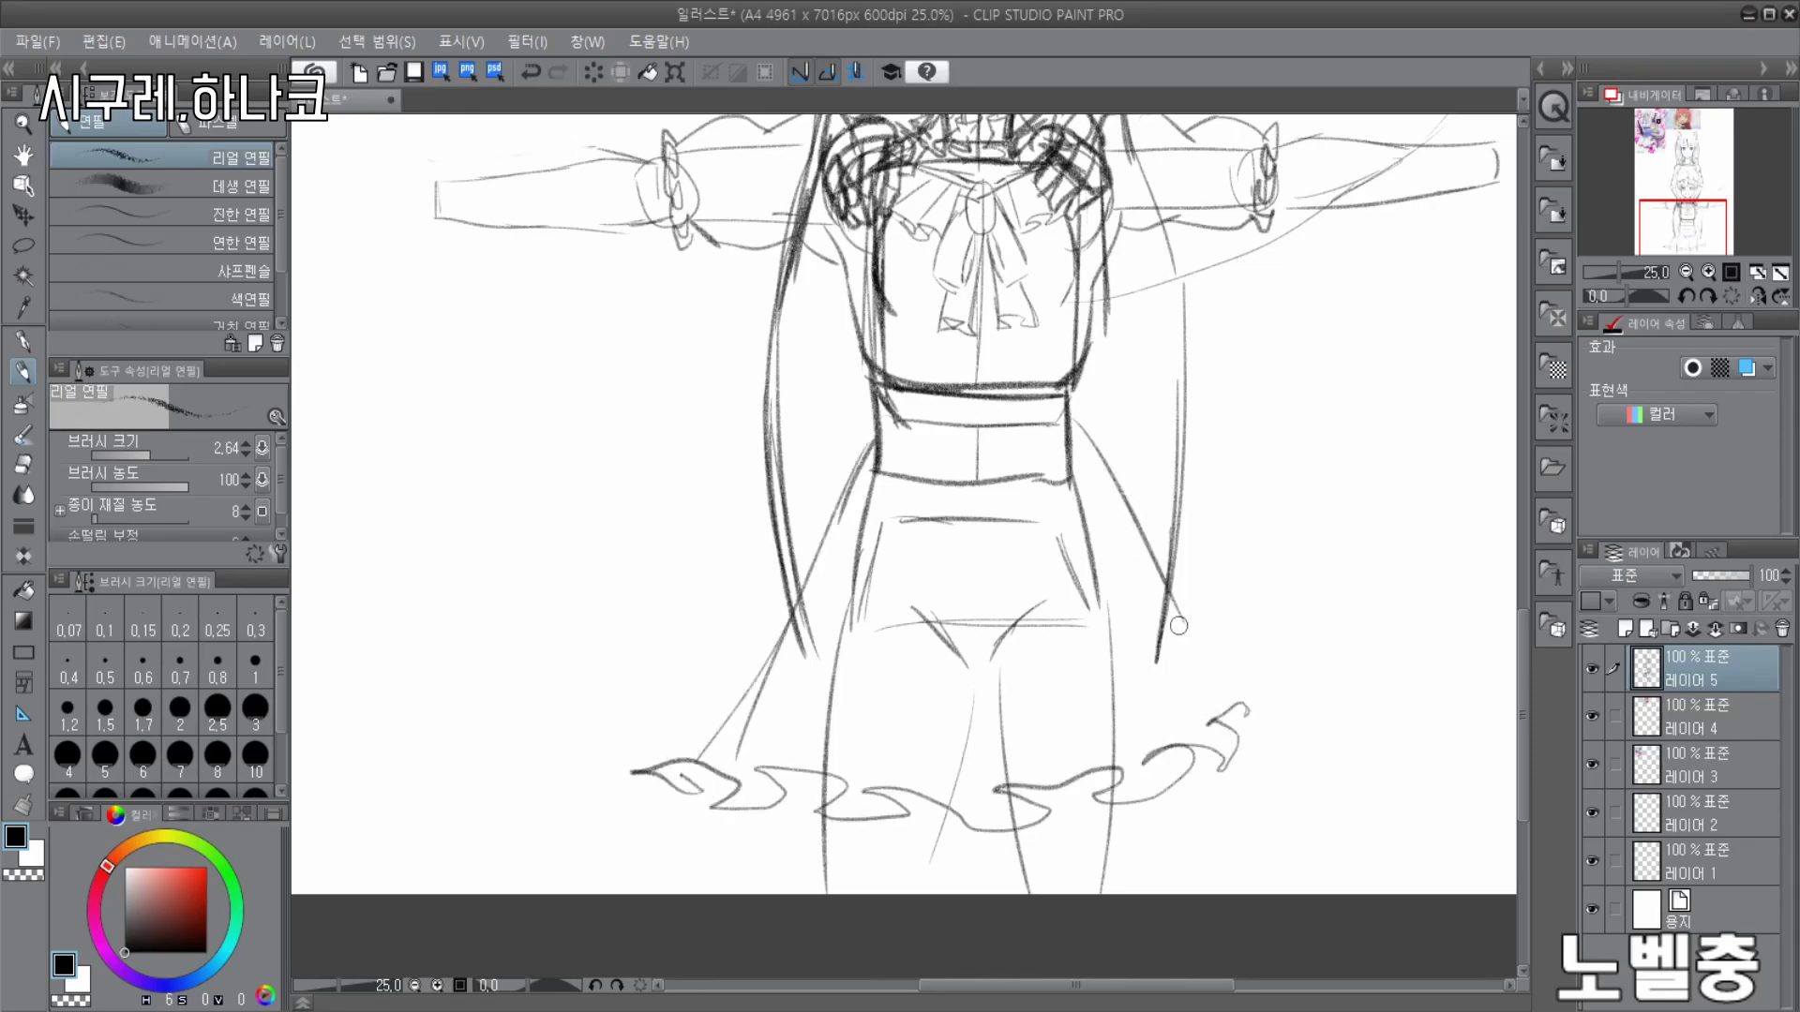
- Draw a looping ruffle below the skirt's hem and up to its right end, adding fold lines
{"action": "mouse_move", "coordinate": [628, 806]}
{"action": "left_mouse_down"}
{"action": "mouse_move", "coordinate": [975, 839]}
{"action": "mouse_move", "coordinate": [1341, 698]}
{"action": "mouse_move", "coordinate": [727, 844]}
{"action": "left_mouse_up"}
{"action": "key", "text": "ctrl+z"}
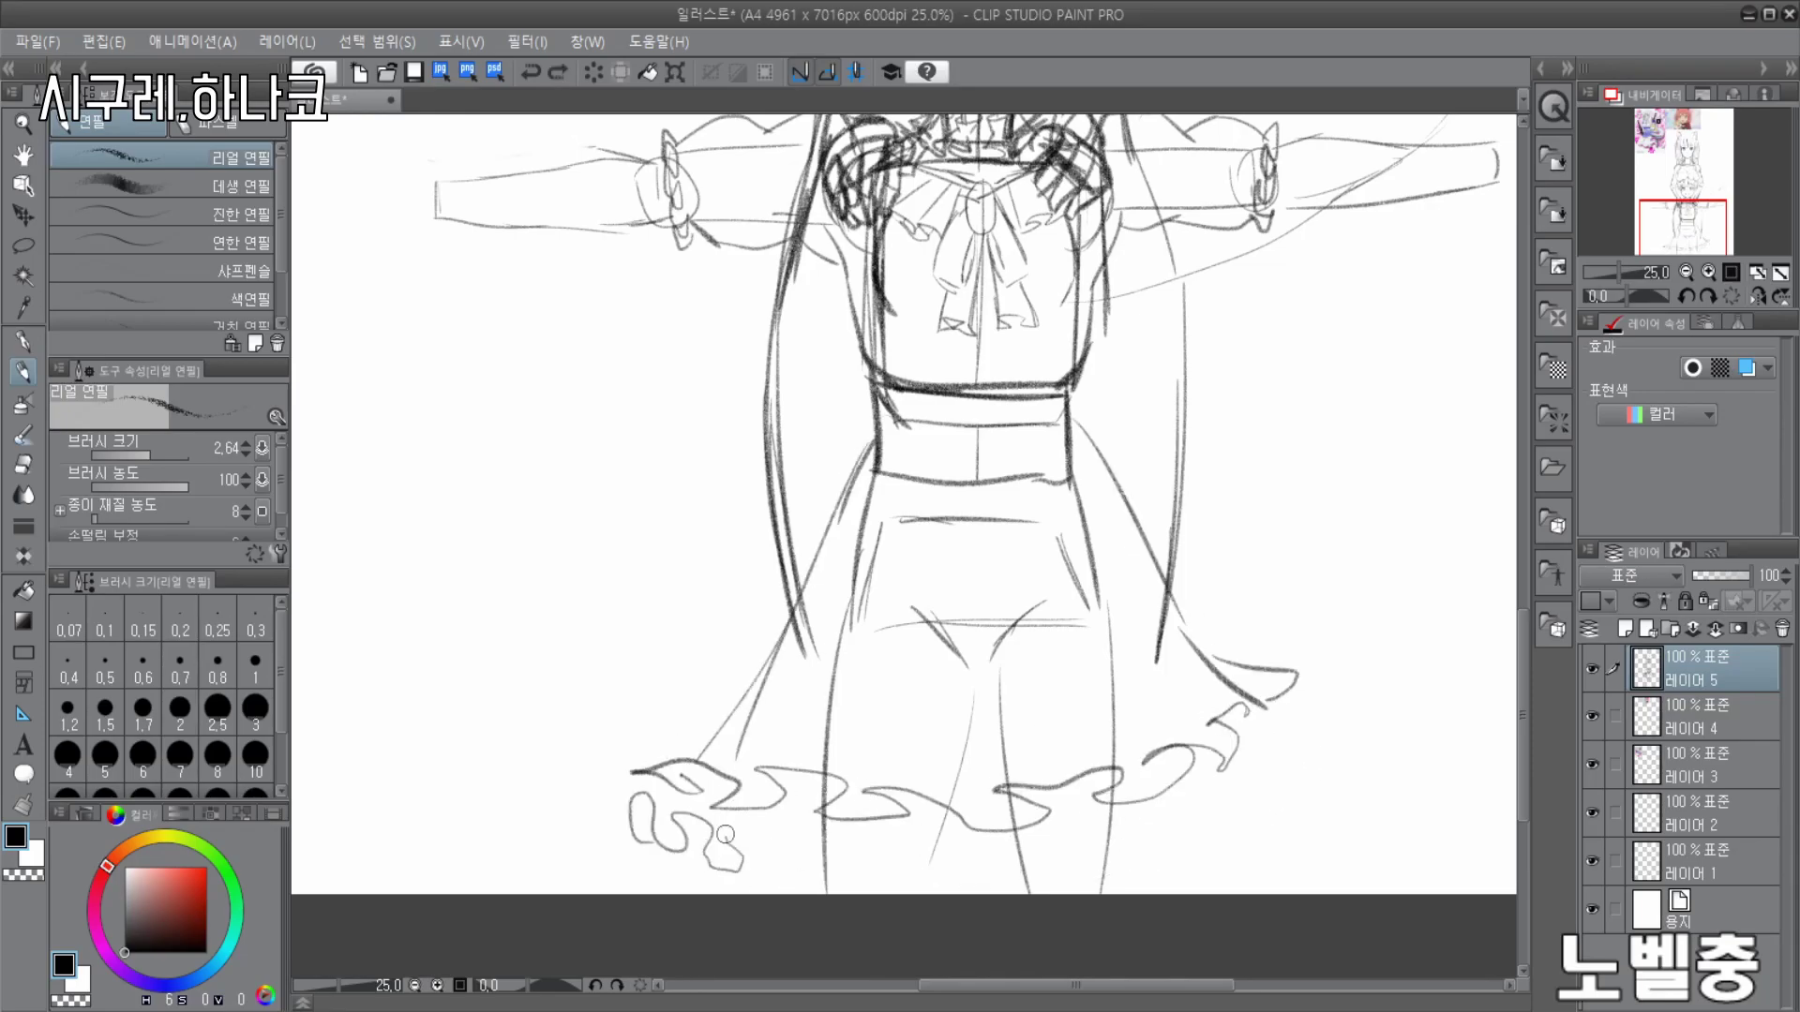
{"action": "mouse_move", "coordinate": [1004, 868]}
{"action": "left_mouse_down"}
{"action": "mouse_move", "coordinate": [1190, 814]}
{"action": "mouse_move", "coordinate": [1329, 681]}
{"action": "left_mouse_up"}
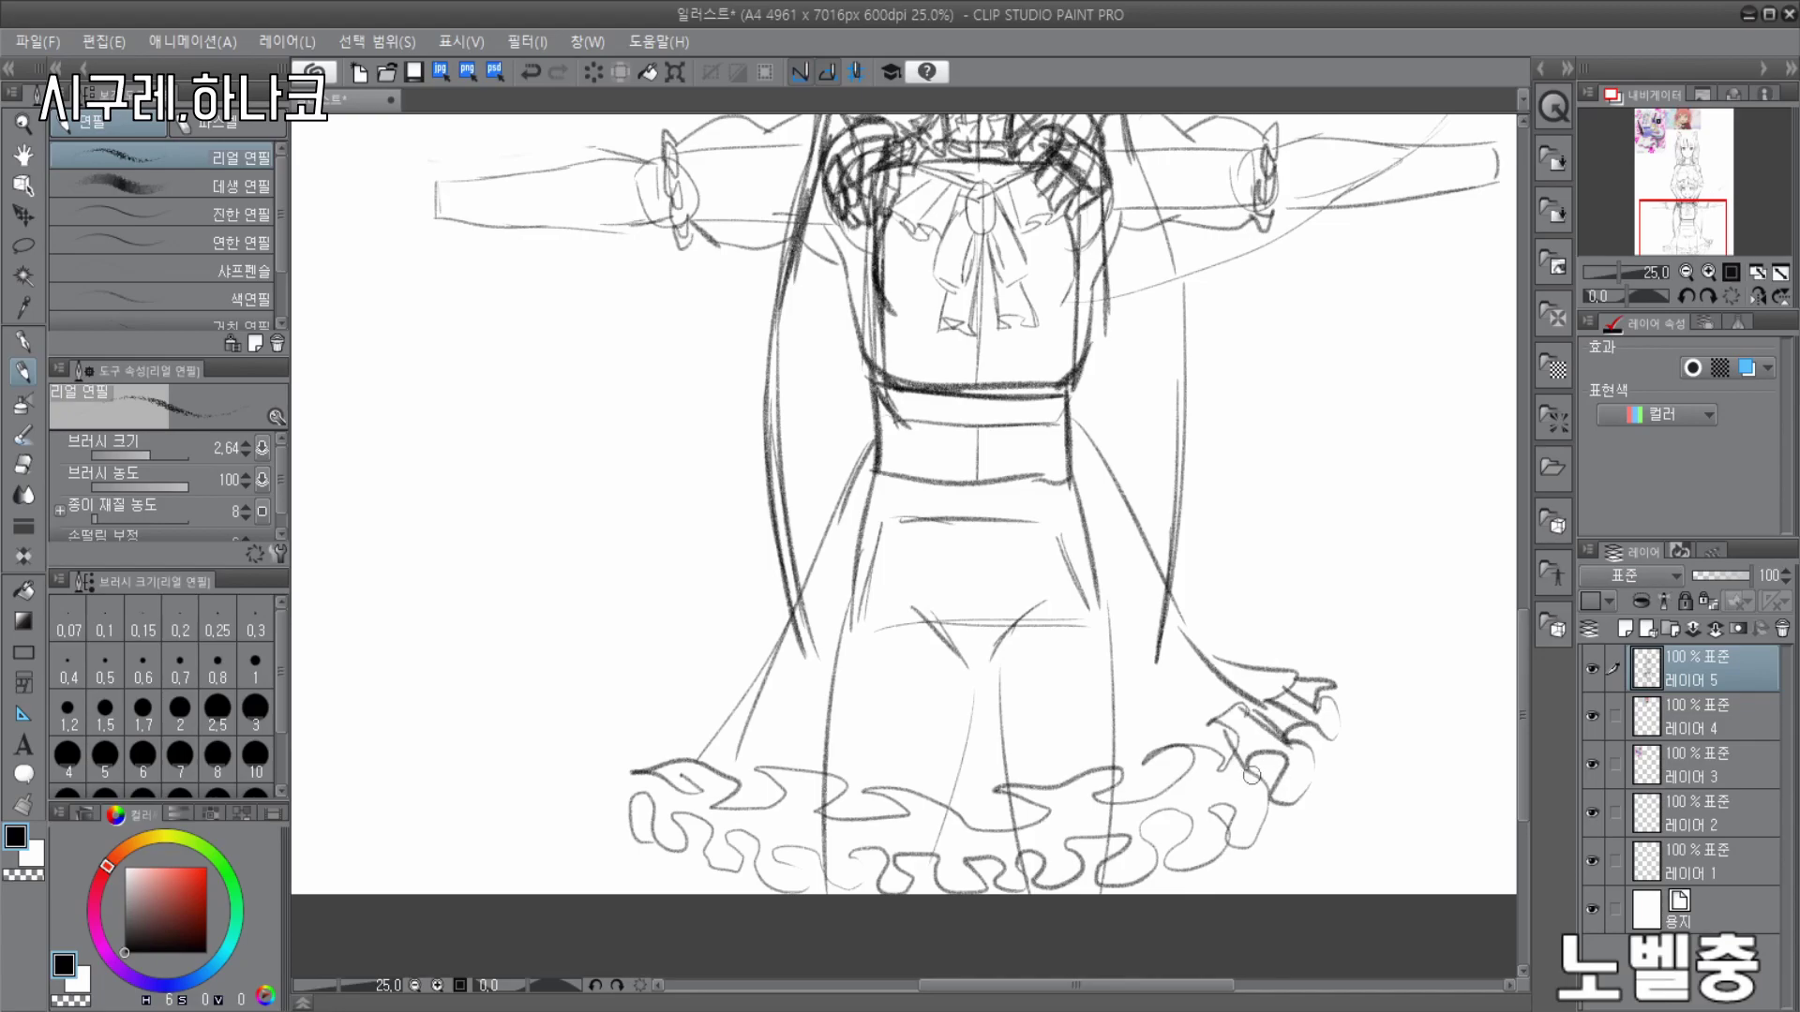
{"action": "left_click_drag", "start_coordinate": [1228, 746], "coordinate": [1249, 815]}
{"action": "left_click_drag", "start_coordinate": [1207, 774], "coordinate": [1219, 827]}
- Draw two parallel curved bands across the skirt above the ruffled hem
{"action": "scroll", "coordinate": [773, 649], "scroll_direction": "down", "scroll_amount": 5}
{"action": "scroll", "coordinate": [818, 607], "scroll_direction": "up", "scroll_amount": 5}
{"action": "left_click_drag", "start_coordinate": [682, 746], "coordinate": [1184, 720]}
{"action": "left_click_drag", "start_coordinate": [776, 765], "coordinate": [965, 771]}
{"action": "key", "text": "ctrl+z"}
{"action": "left_click_drag", "start_coordinate": [659, 779], "coordinate": [1181, 761]}
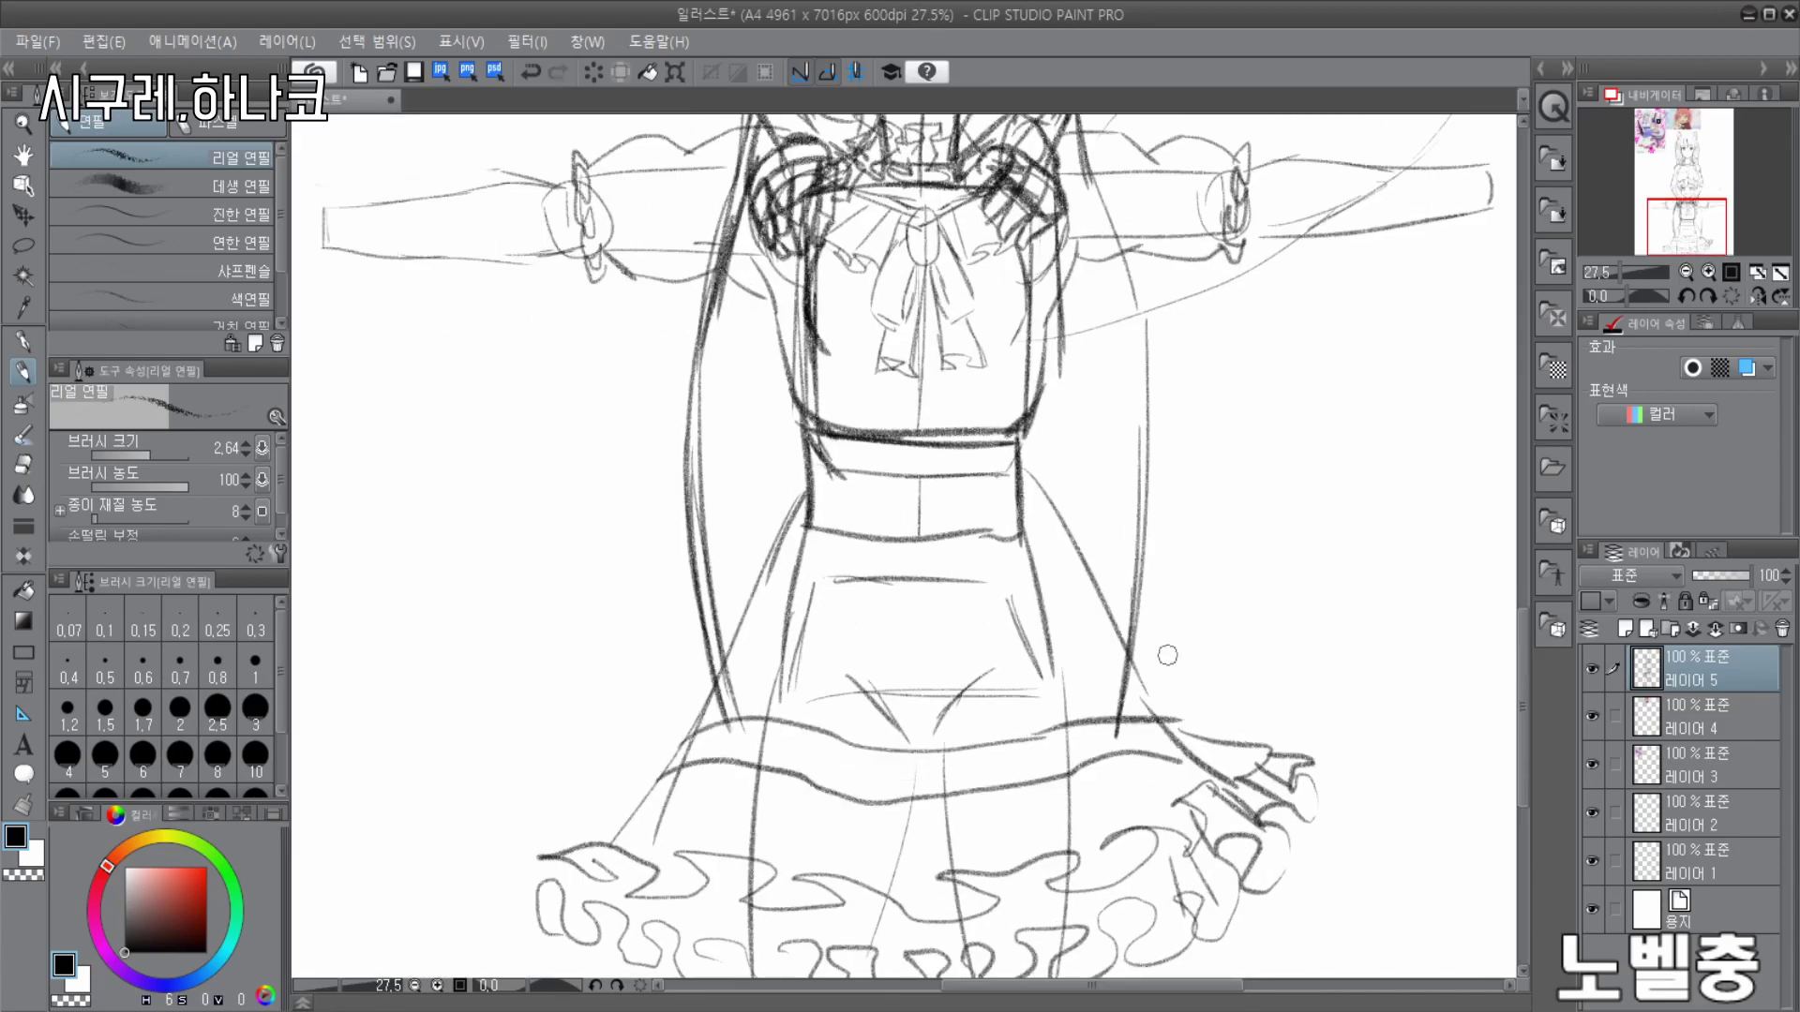
- Redraw the skirt's sides as fuller, rounded curves from the waistband to the upper band
{"action": "scroll", "coordinate": [1183, 714], "scroll_direction": "down", "scroll_amount": 4}
{"action": "scroll", "coordinate": [926, 419], "scroll_direction": "up", "scroll_amount": 4}
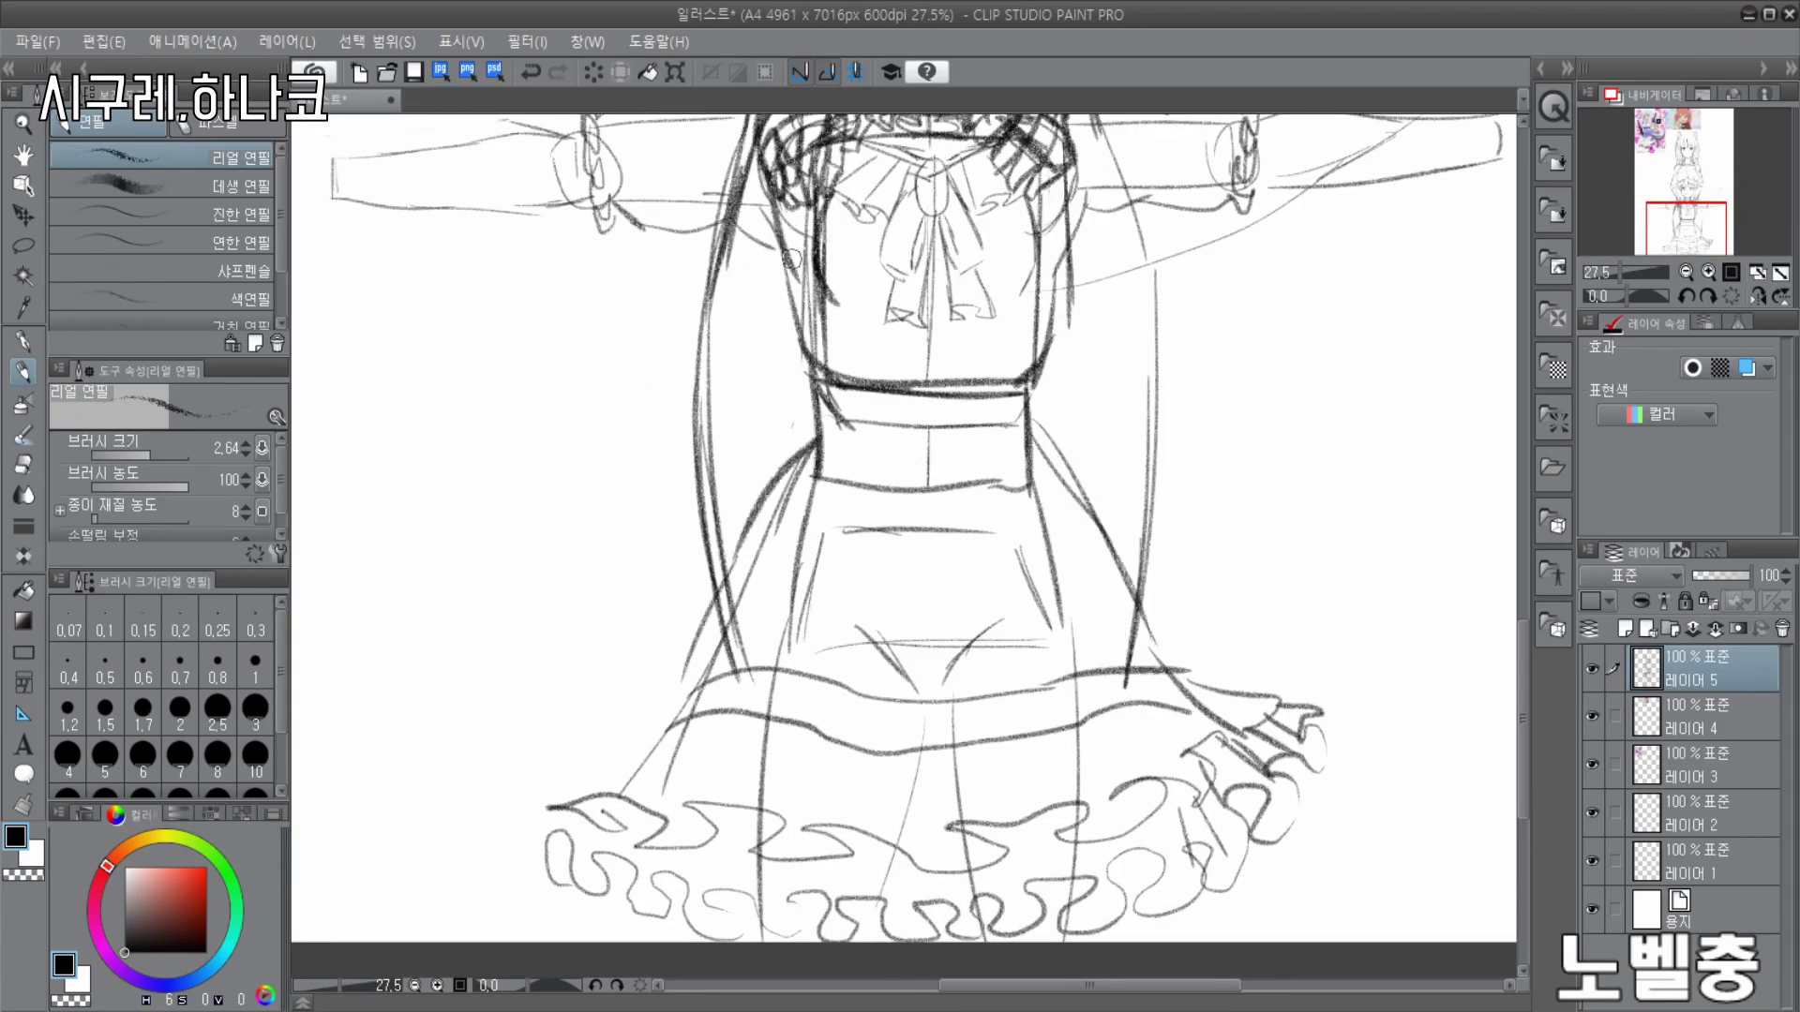
{"action": "scroll", "coordinate": [799, 284], "scroll_direction": "down", "scroll_amount": 4}
{"action": "scroll", "coordinate": [830, 290], "scroll_direction": "up", "scroll_amount": 5}
{"action": "key", "text": "ctrl+z"}
- Erase the straight torso block lines inside both sides of the second figure's blouse
{"action": "left_click", "coordinate": [23, 464]}
{"action": "left_click_drag", "start_coordinate": [668, 525], "coordinate": [673, 647]}
{"action": "left_click_drag", "start_coordinate": [911, 501], "coordinate": [921, 646]}
{"action": "left_click_drag", "start_coordinate": [642, 563], "coordinate": [708, 690]}
- Add fold lines to the blouse below both hands and above the waistband
{"action": "left_click", "coordinate": [23, 372]}
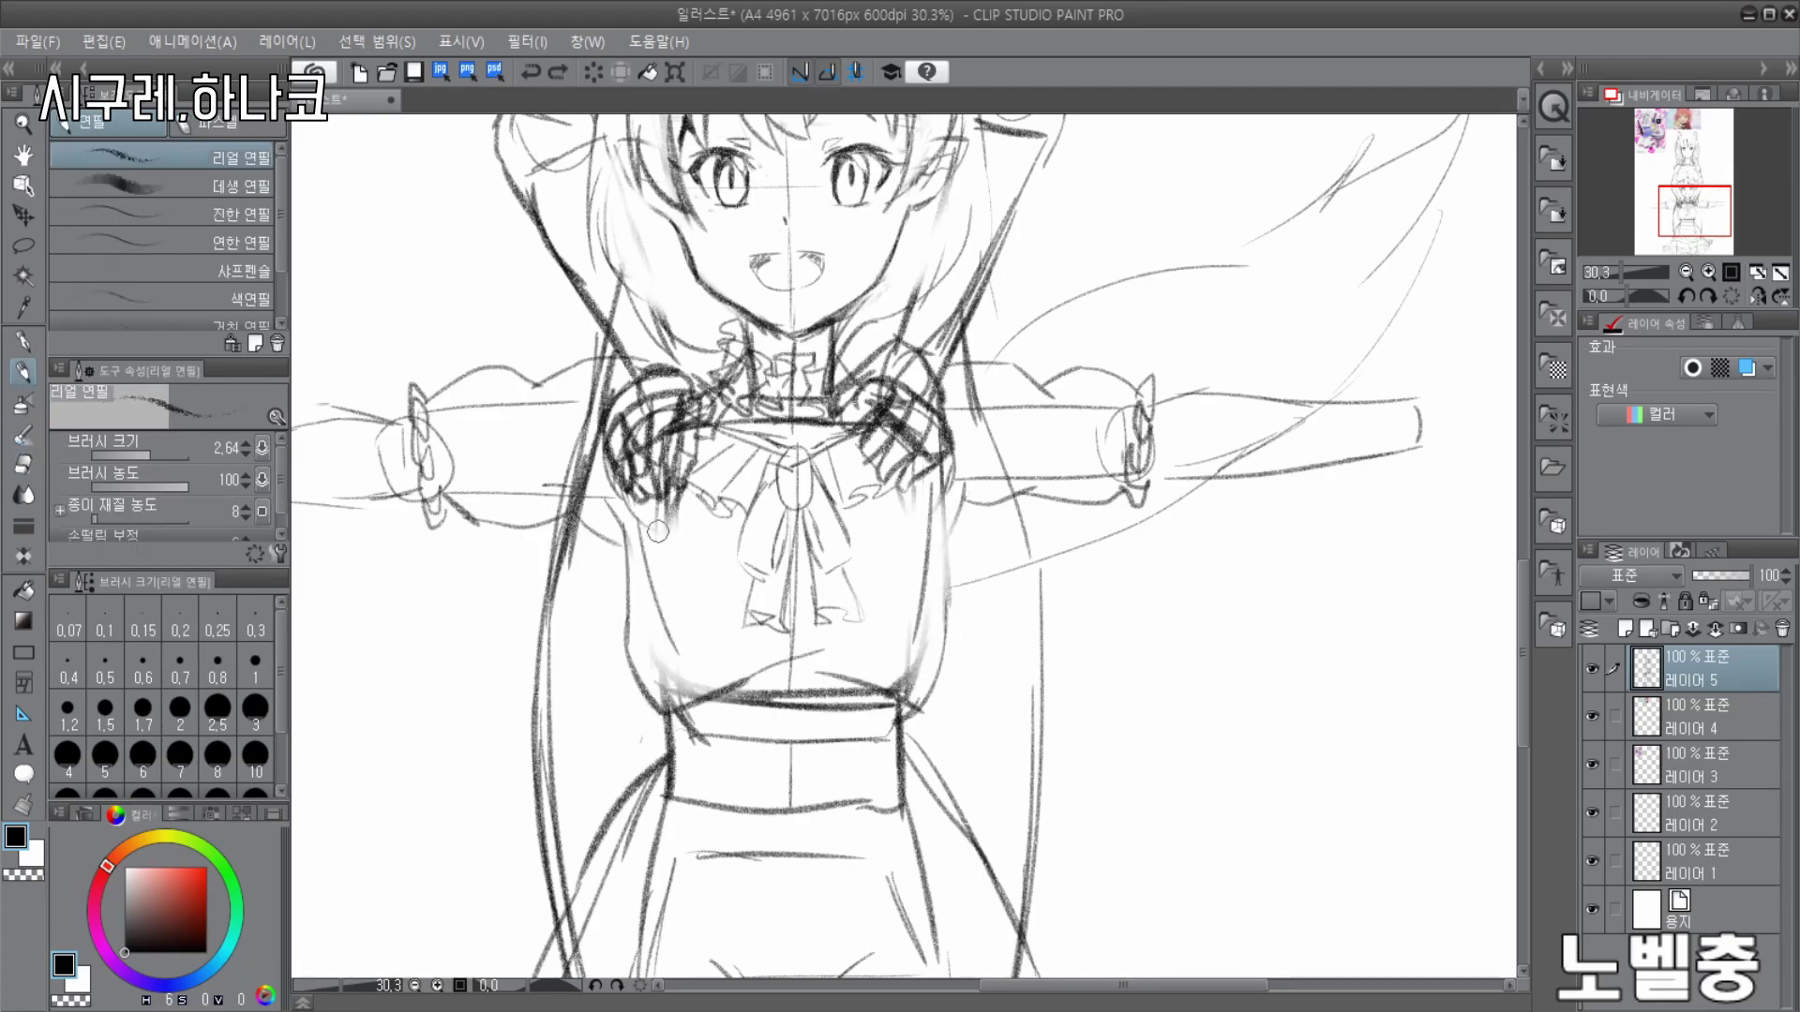
{"action": "left_click_drag", "start_coordinate": [654, 541], "coordinate": [740, 582]}
{"action": "left_click_drag", "start_coordinate": [924, 515], "coordinate": [872, 639]}
{"action": "scroll", "coordinate": [951, 495], "scroll_direction": "down", "scroll_amount": 4}
{"action": "scroll", "coordinate": [927, 539], "scroll_direction": "up", "scroll_amount": 8}
- Erase the leftover lines below the second figure's armpits and redraw the blouse's side outlines there
{"action": "key", "text": "e"}
{"action": "left_click_drag", "start_coordinate": [1013, 413], "coordinate": [984, 553]}
{"action": "left_click_drag", "start_coordinate": [455, 399], "coordinate": [511, 515]}
{"action": "key", "text": "p"}
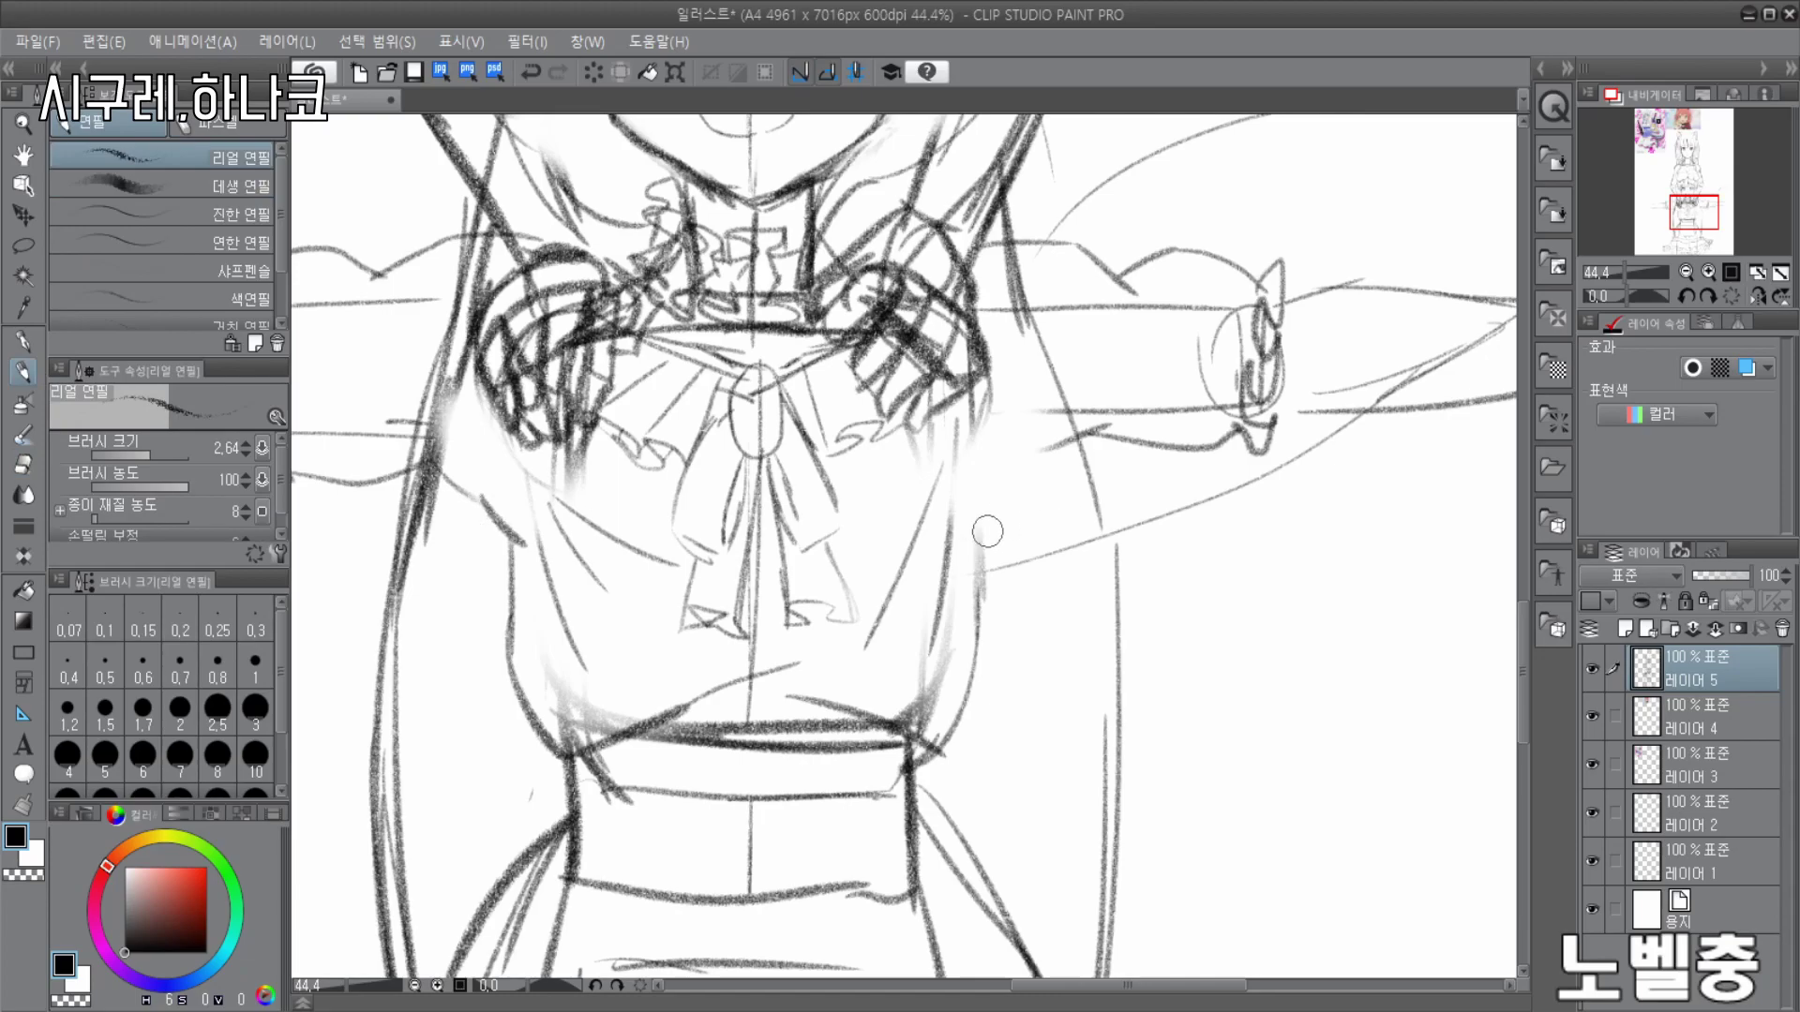
{"action": "left_click_drag", "start_coordinate": [980, 408], "coordinate": [986, 567]}
{"action": "left_click_drag", "start_coordinate": [511, 525], "coordinate": [521, 440]}
{"action": "scroll", "coordinate": [856, 303], "scroll_direction": "down", "scroll_amount": 5}
{"action": "scroll", "coordinate": [742, 314], "scroll_direction": "up", "scroll_amount": 4}
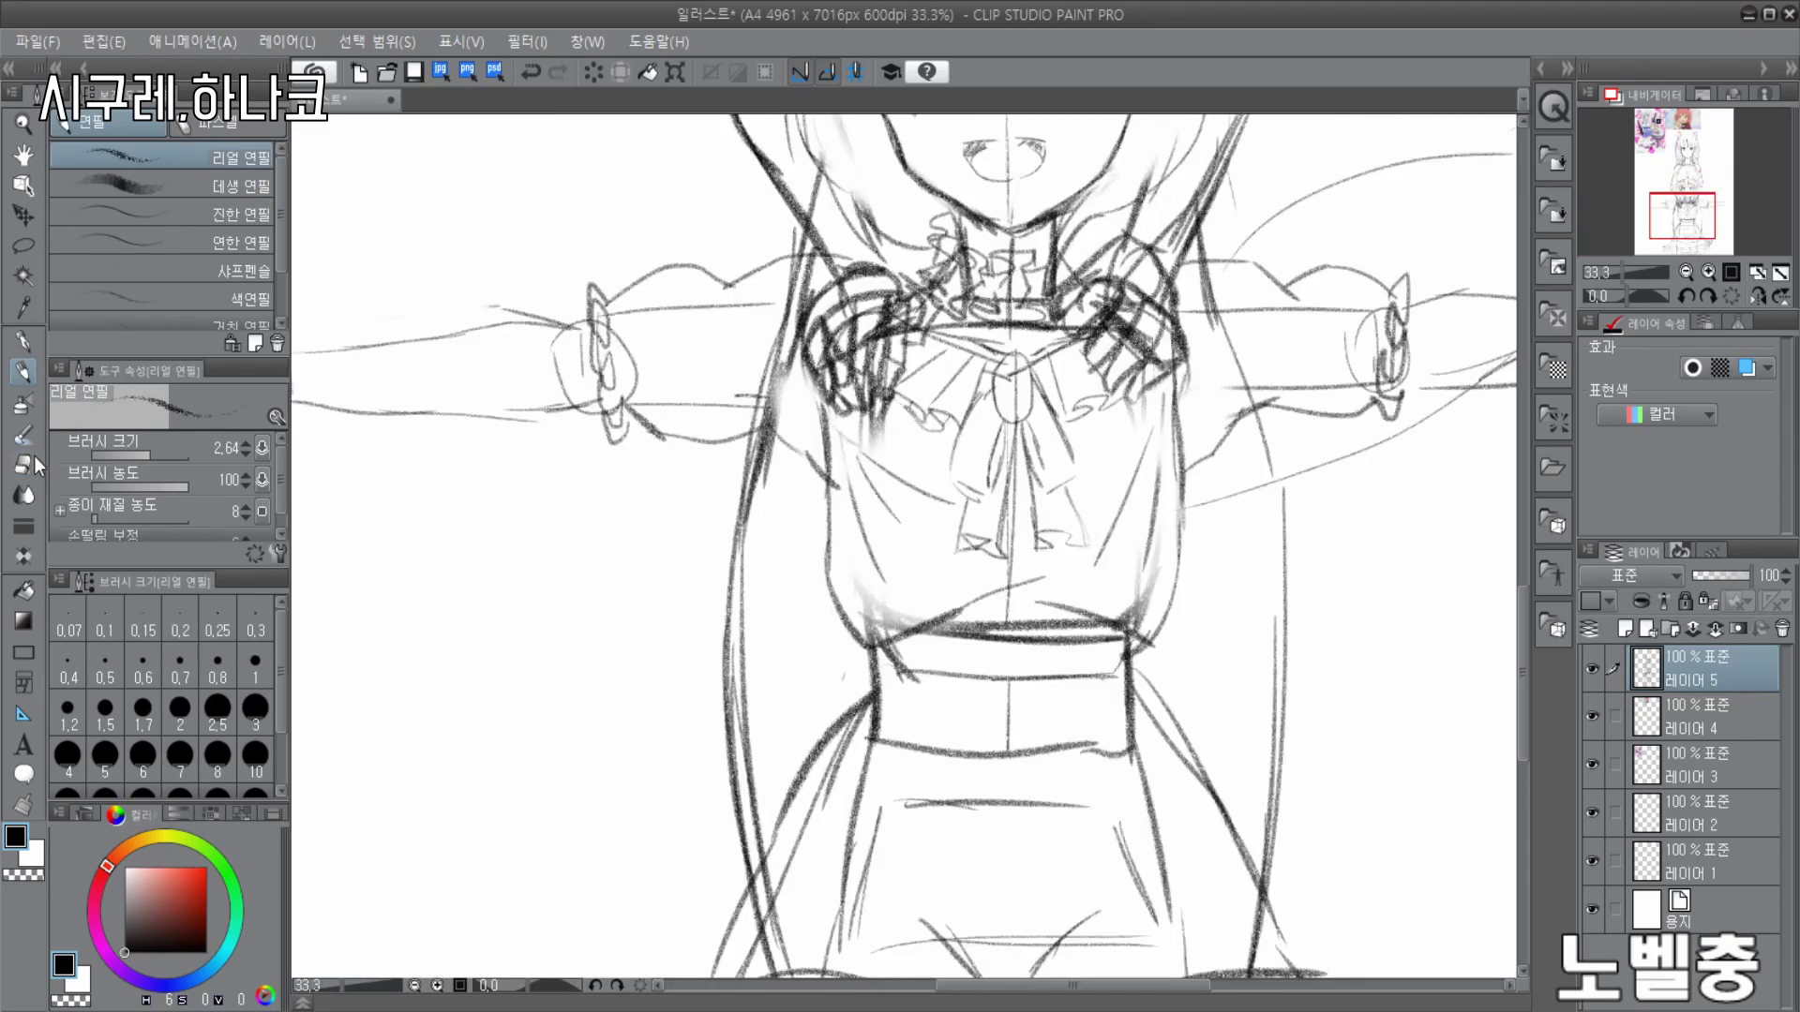
- Erase the straight arm guide lines inside both of the second girl's puffed sleeves
{"action": "key", "text": "e"}
{"action": "left_click_drag", "start_coordinate": [759, 307], "coordinate": [727, 403]}
{"action": "left_click_drag", "start_coordinate": [802, 267], "coordinate": [783, 427]}
{"action": "mouse_move", "coordinate": [1204, 290]}
{"action": "left_mouse_down"}
{"action": "mouse_move", "coordinate": [1213, 394]}
{"action": "mouse_move", "coordinate": [1332, 370]}
{"action": "left_mouse_up"}
{"action": "scroll", "coordinate": [1060, 464], "scroll_direction": "down", "scroll_amount": 4}
{"action": "scroll", "coordinate": [989, 462], "scroll_direction": "up", "scroll_amount": 3}
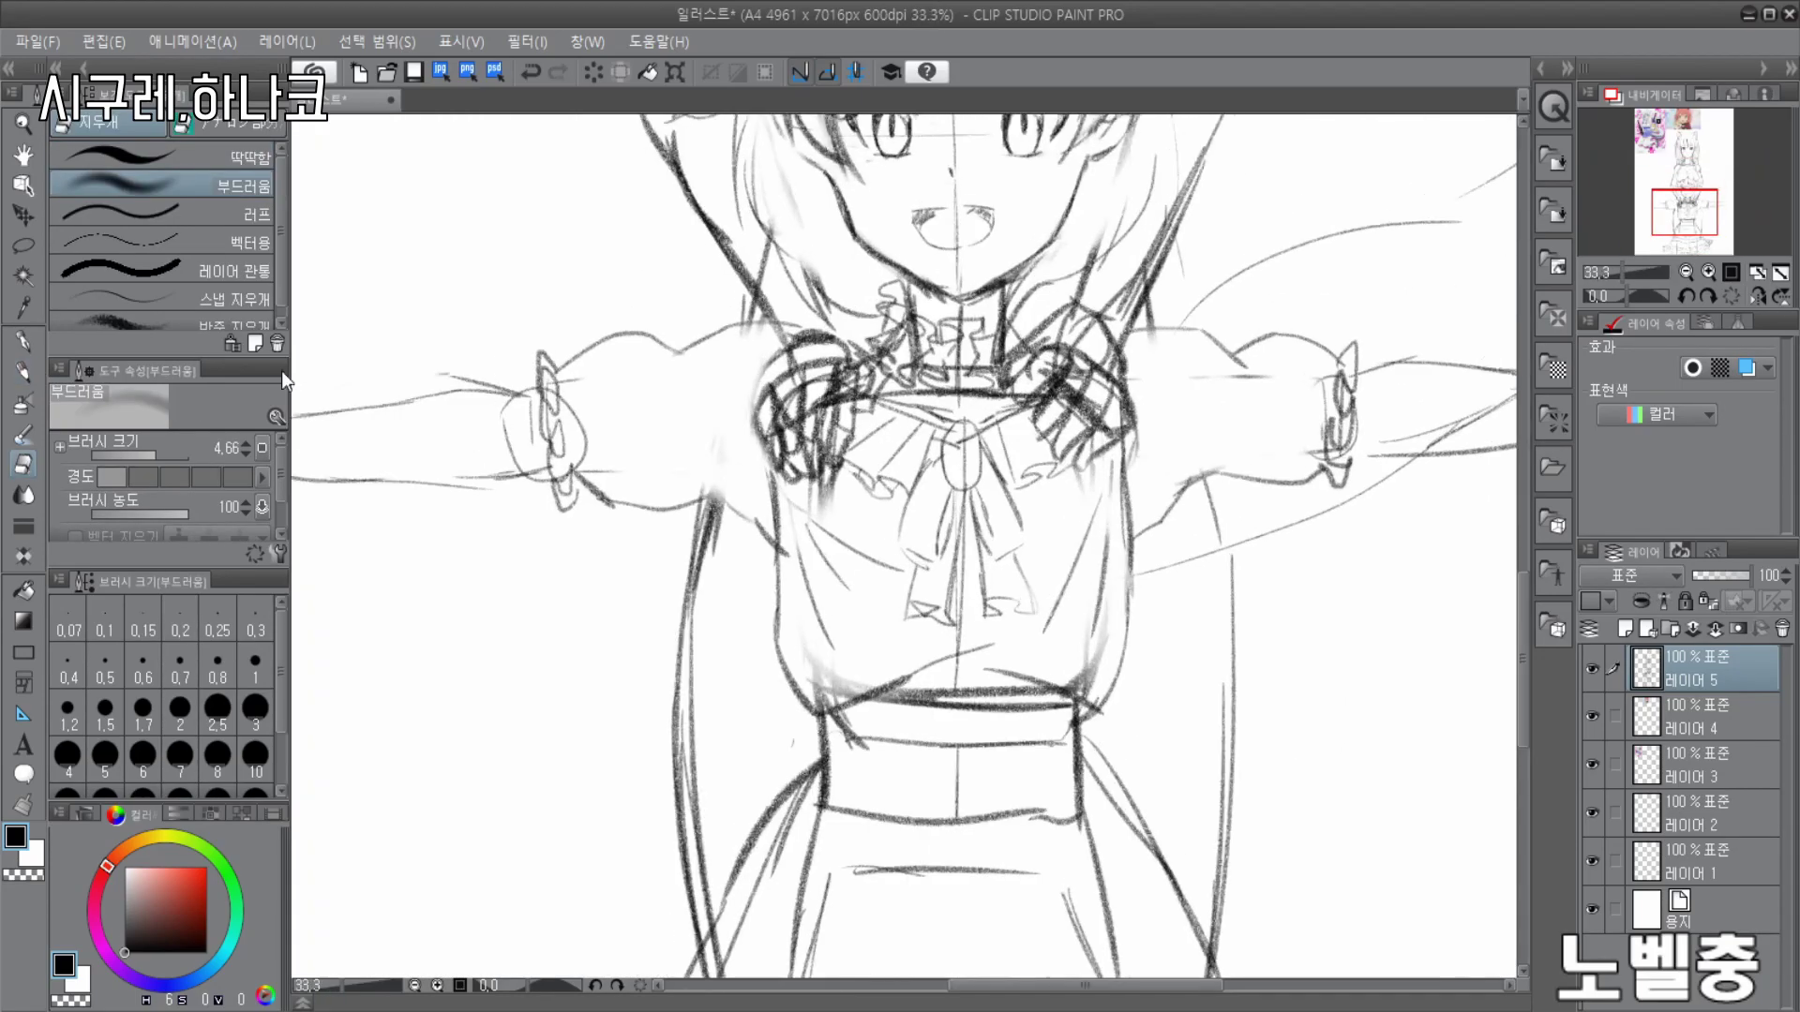
- Pencil gather and fold lines into both of the second girl's puffed sleeves
{"action": "key", "text": "p"}
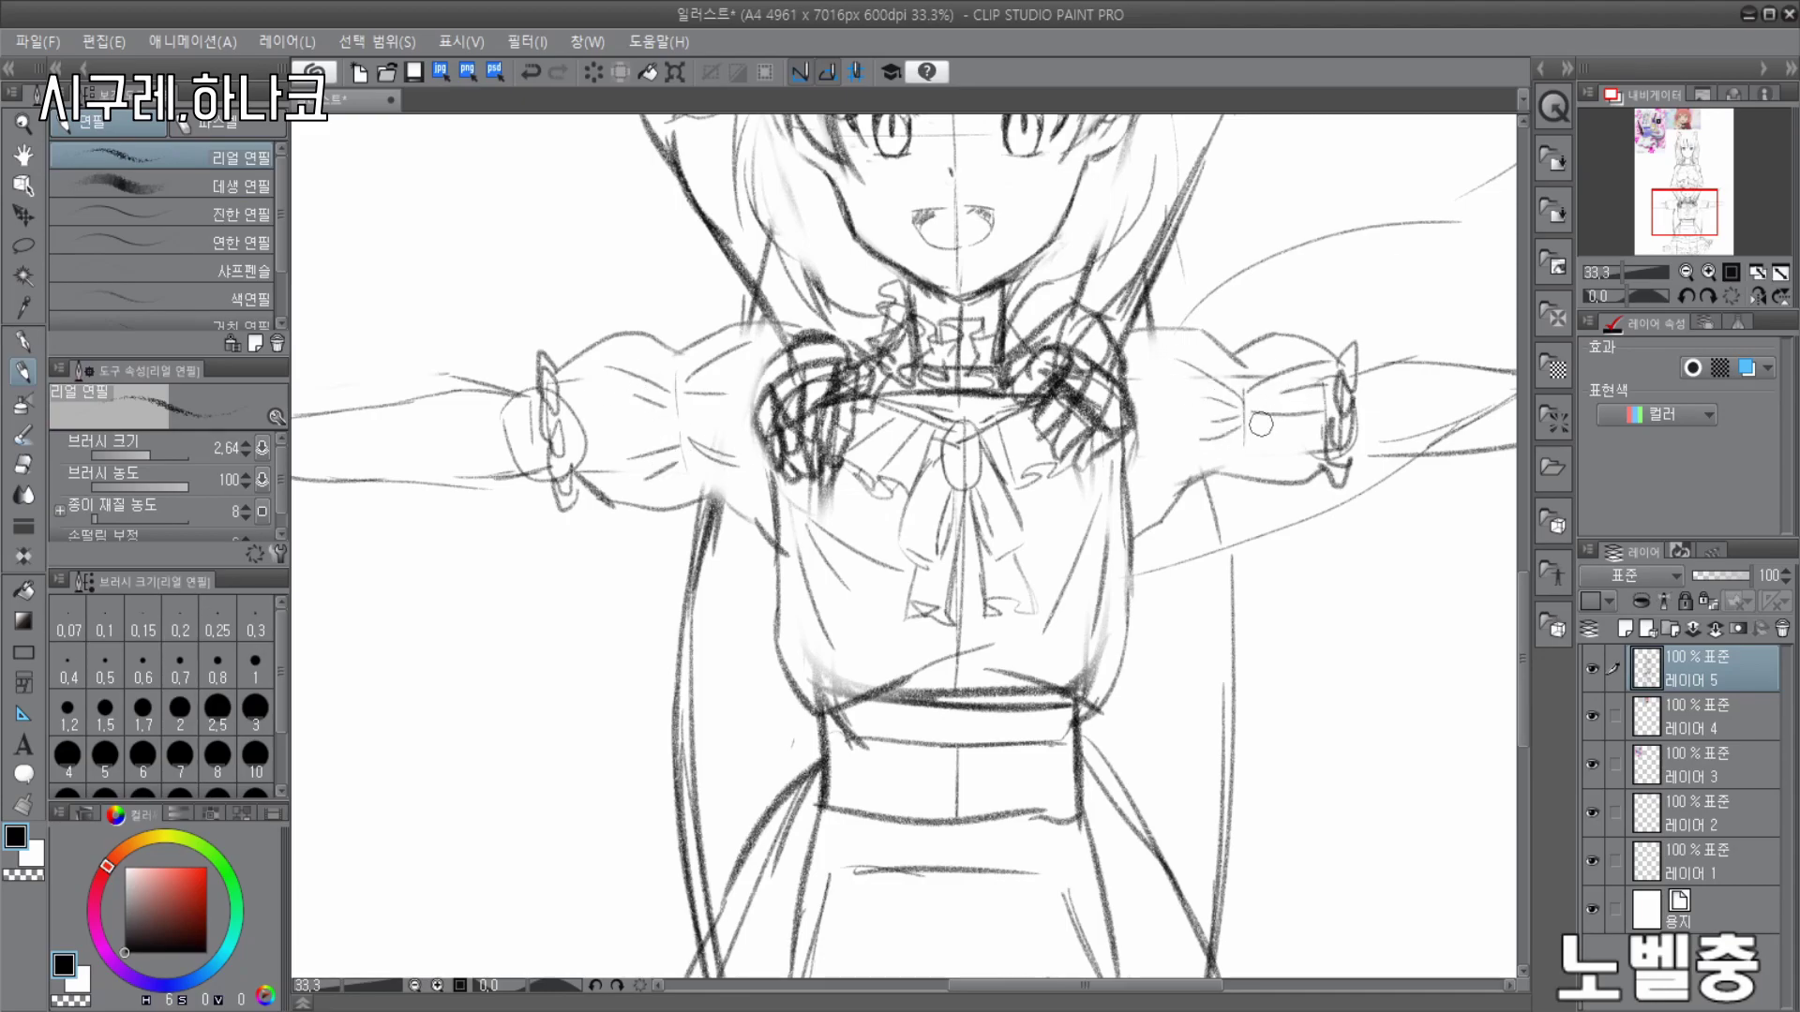
{"action": "scroll", "coordinate": [839, 450], "scroll_direction": "down", "scroll_amount": 4}
{"action": "scroll", "coordinate": [888, 603], "scroll_direction": "up", "scroll_amount": 4}
- Erase the body guide lines showing through the second girl's waistband and skirt
{"action": "key", "text": "e"}
{"action": "left_click_drag", "start_coordinate": [746, 582], "coordinate": [703, 707]}
{"action": "mouse_move", "coordinate": [760, 680]}
{"action": "left_mouse_down"}
{"action": "mouse_move", "coordinate": [1012, 643]}
{"action": "mouse_move", "coordinate": [980, 539]}
{"action": "left_mouse_up"}
{"action": "mouse_move", "coordinate": [1027, 778]}
{"action": "left_mouse_down"}
{"action": "mouse_move", "coordinate": [708, 765]}
{"action": "mouse_move", "coordinate": [1055, 750]}
{"action": "left_mouse_up"}
{"action": "mouse_move", "coordinate": [768, 450]}
{"action": "left_mouse_down"}
{"action": "mouse_move", "coordinate": [928, 474]}
{"action": "mouse_move", "coordinate": [881, 426]}
{"action": "left_mouse_up"}
{"action": "scroll", "coordinate": [1041, 371], "scroll_direction": "down", "scroll_amount": 4}
{"action": "scroll", "coordinate": [994, 249], "scroll_direction": "up", "scroll_amount": 5}
- Fade the overlapping hair lines beside the second girl's face with the soft eraser and redraw the ear outlines
{"action": "left_click", "coordinate": [155, 456]}
{"action": "left_click_drag", "start_coordinate": [658, 361], "coordinate": [663, 441]}
{"action": "left_click_drag", "start_coordinate": [1177, 421], "coordinate": [1191, 488]}
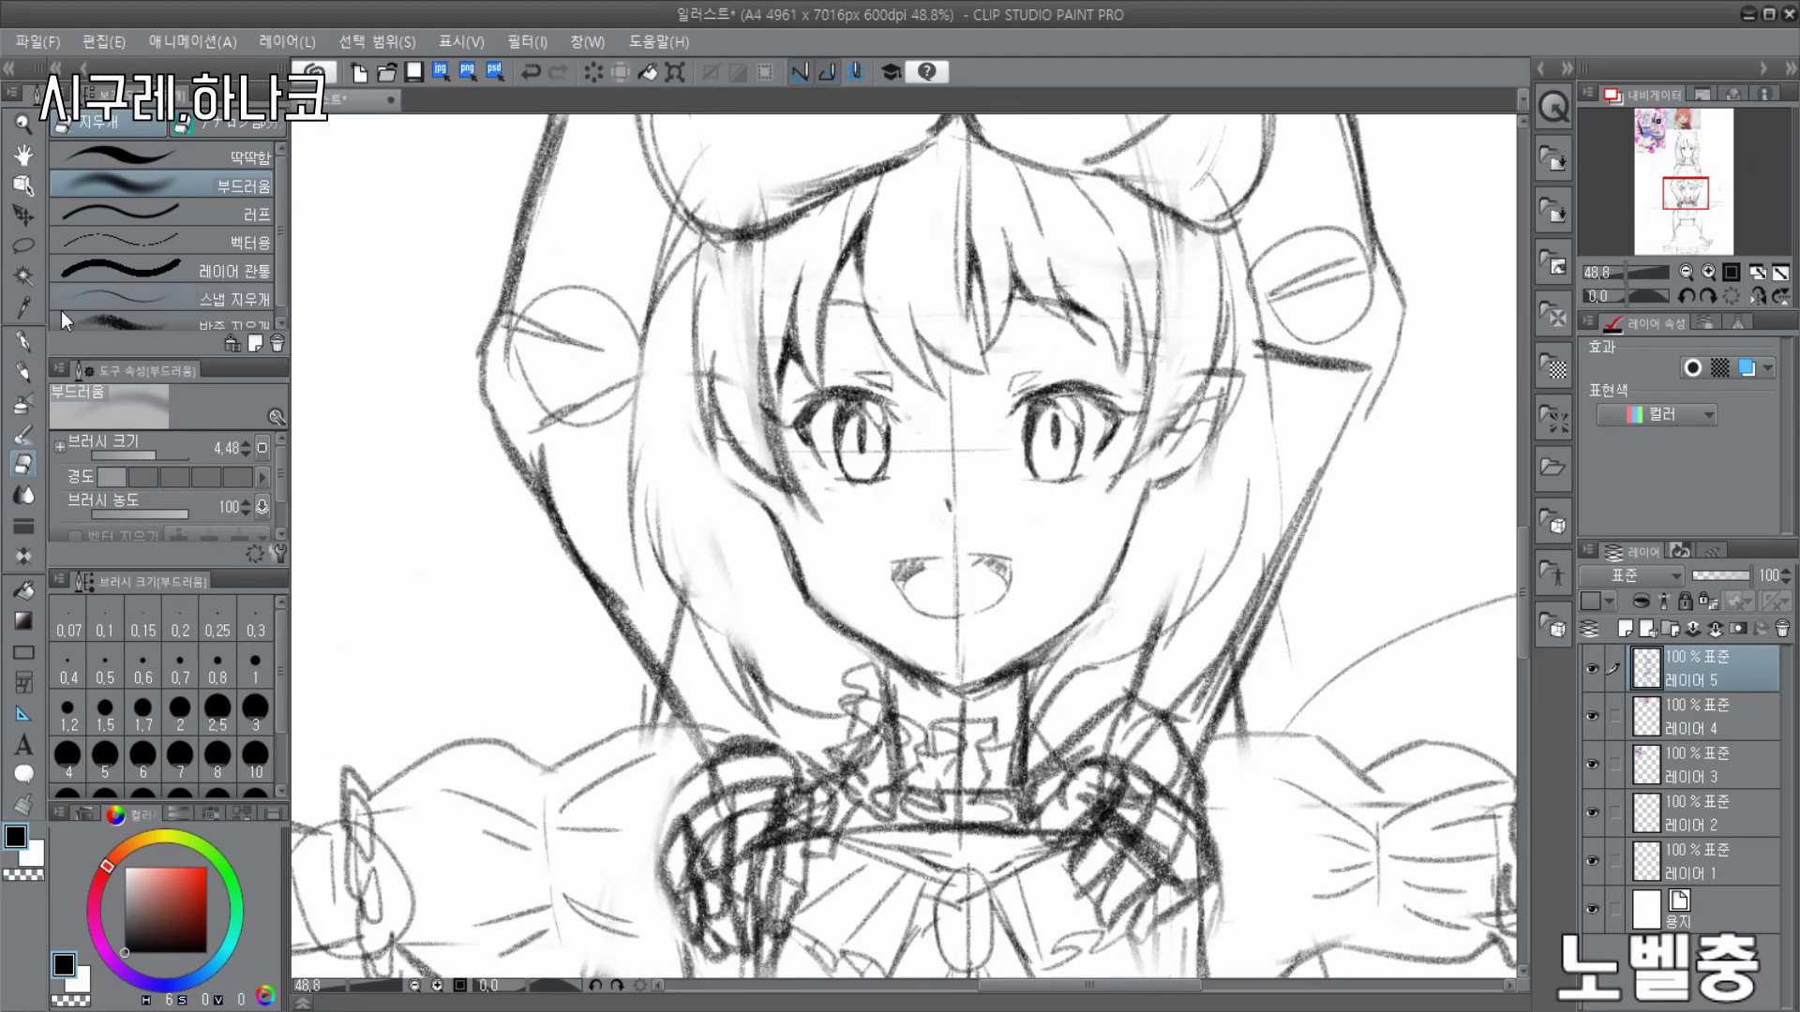
{"action": "key", "text": "p"}
{"action": "scroll", "coordinate": [1010, 529], "scroll_direction": "down", "scroll_amount": 2}
{"action": "scroll", "coordinate": [1078, 526], "scroll_direction": "up", "scroll_amount": 3}
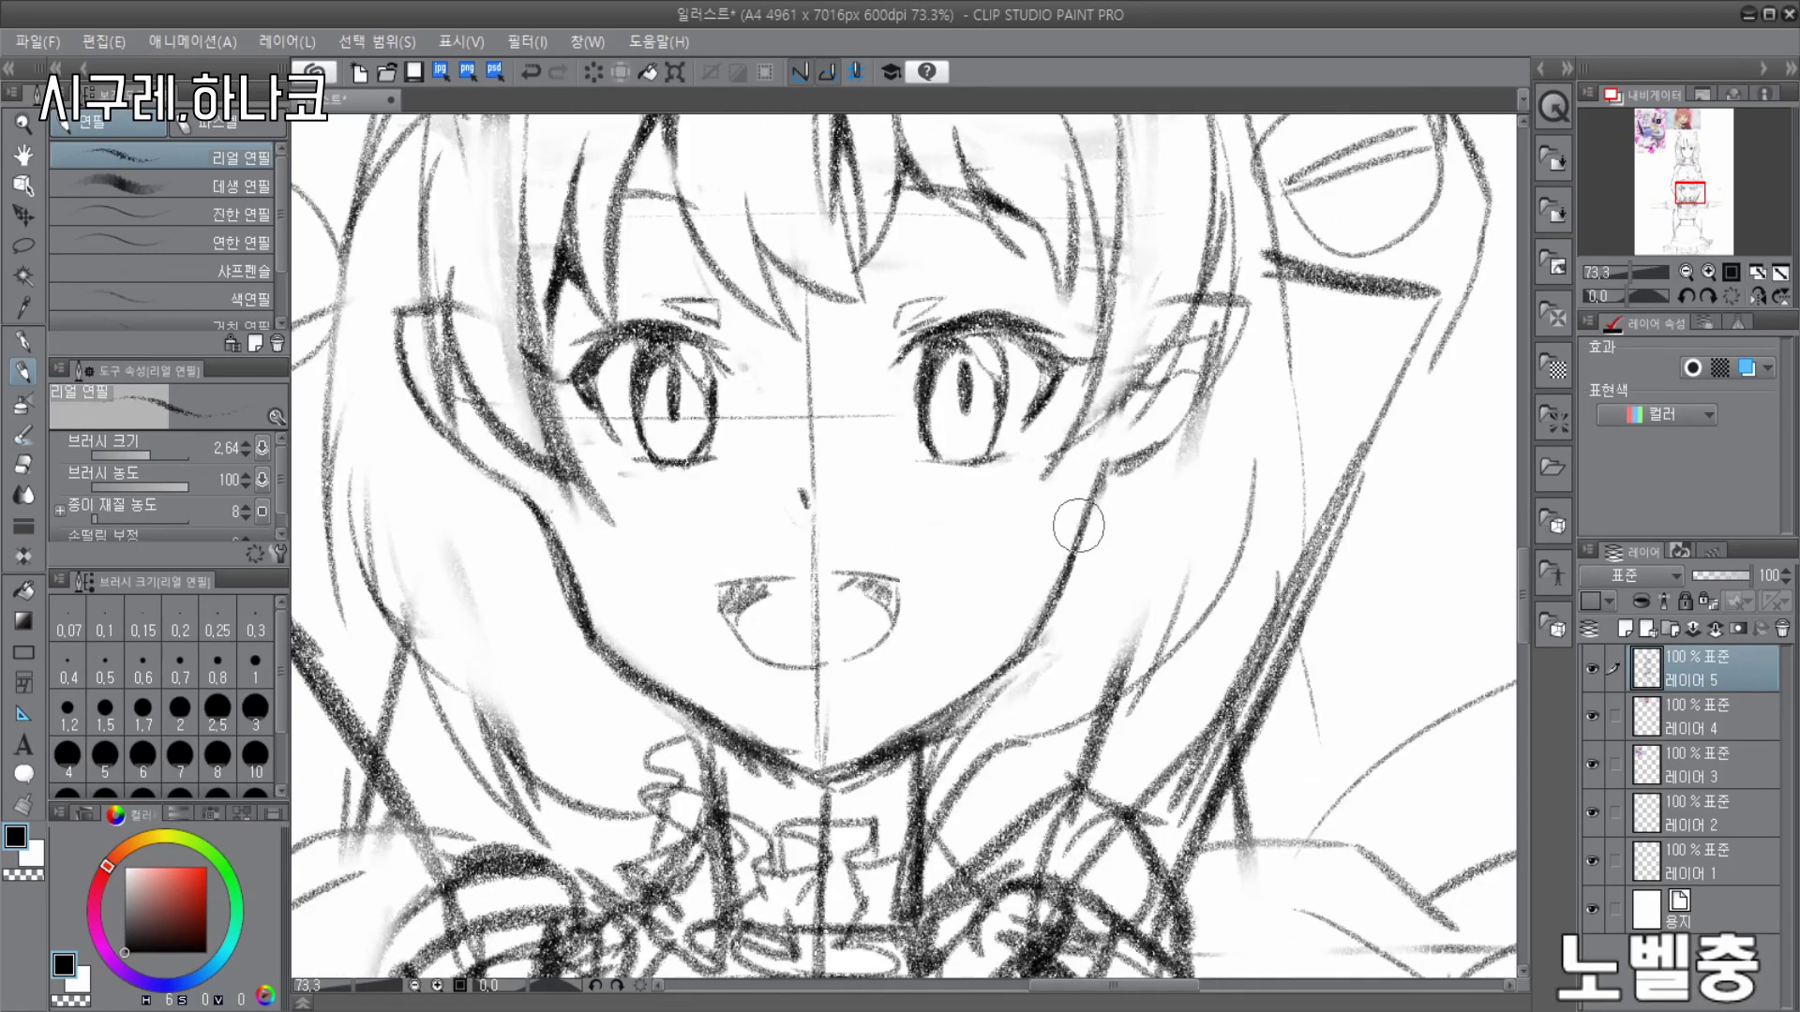
- Trim the second girl's thick jaw outline to a thinner line with the hard eraser
{"action": "key", "text": "e"}
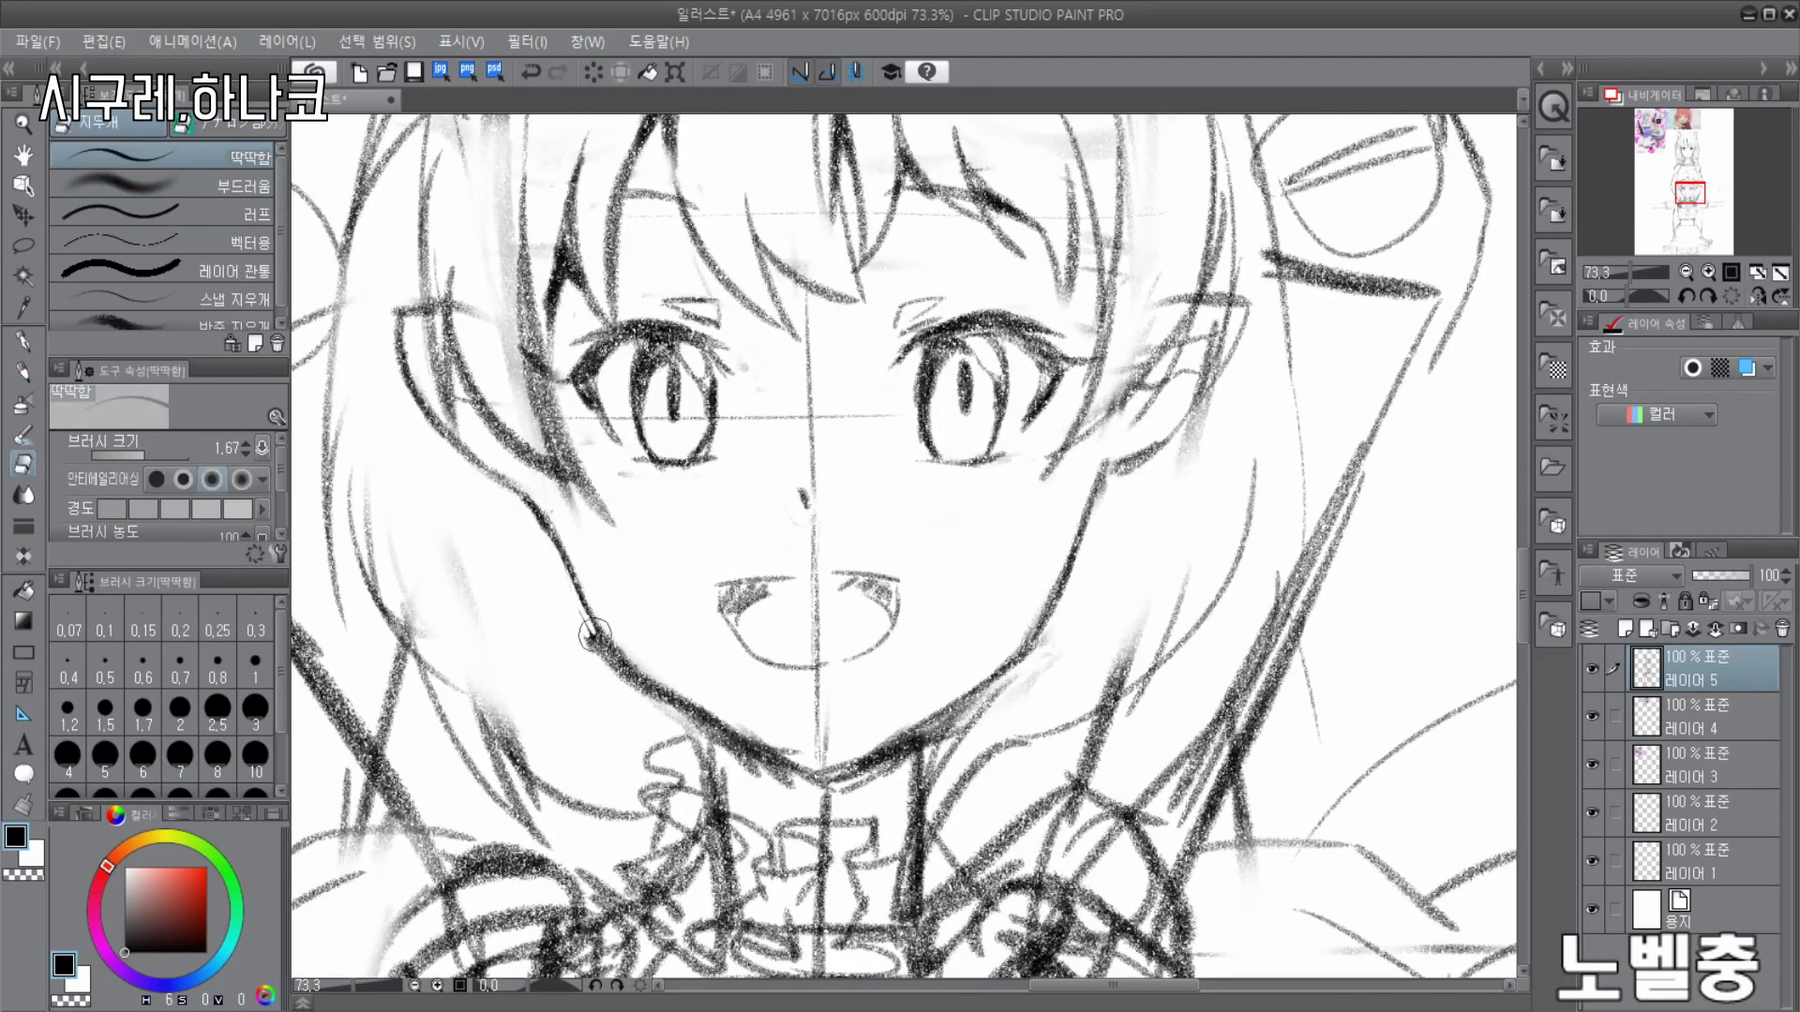
{"action": "scroll", "coordinate": [664, 711], "scroll_direction": "down", "scroll_amount": 1}
{"action": "scroll", "coordinate": [862, 480], "scroll_direction": "up", "scroll_amount": 2}
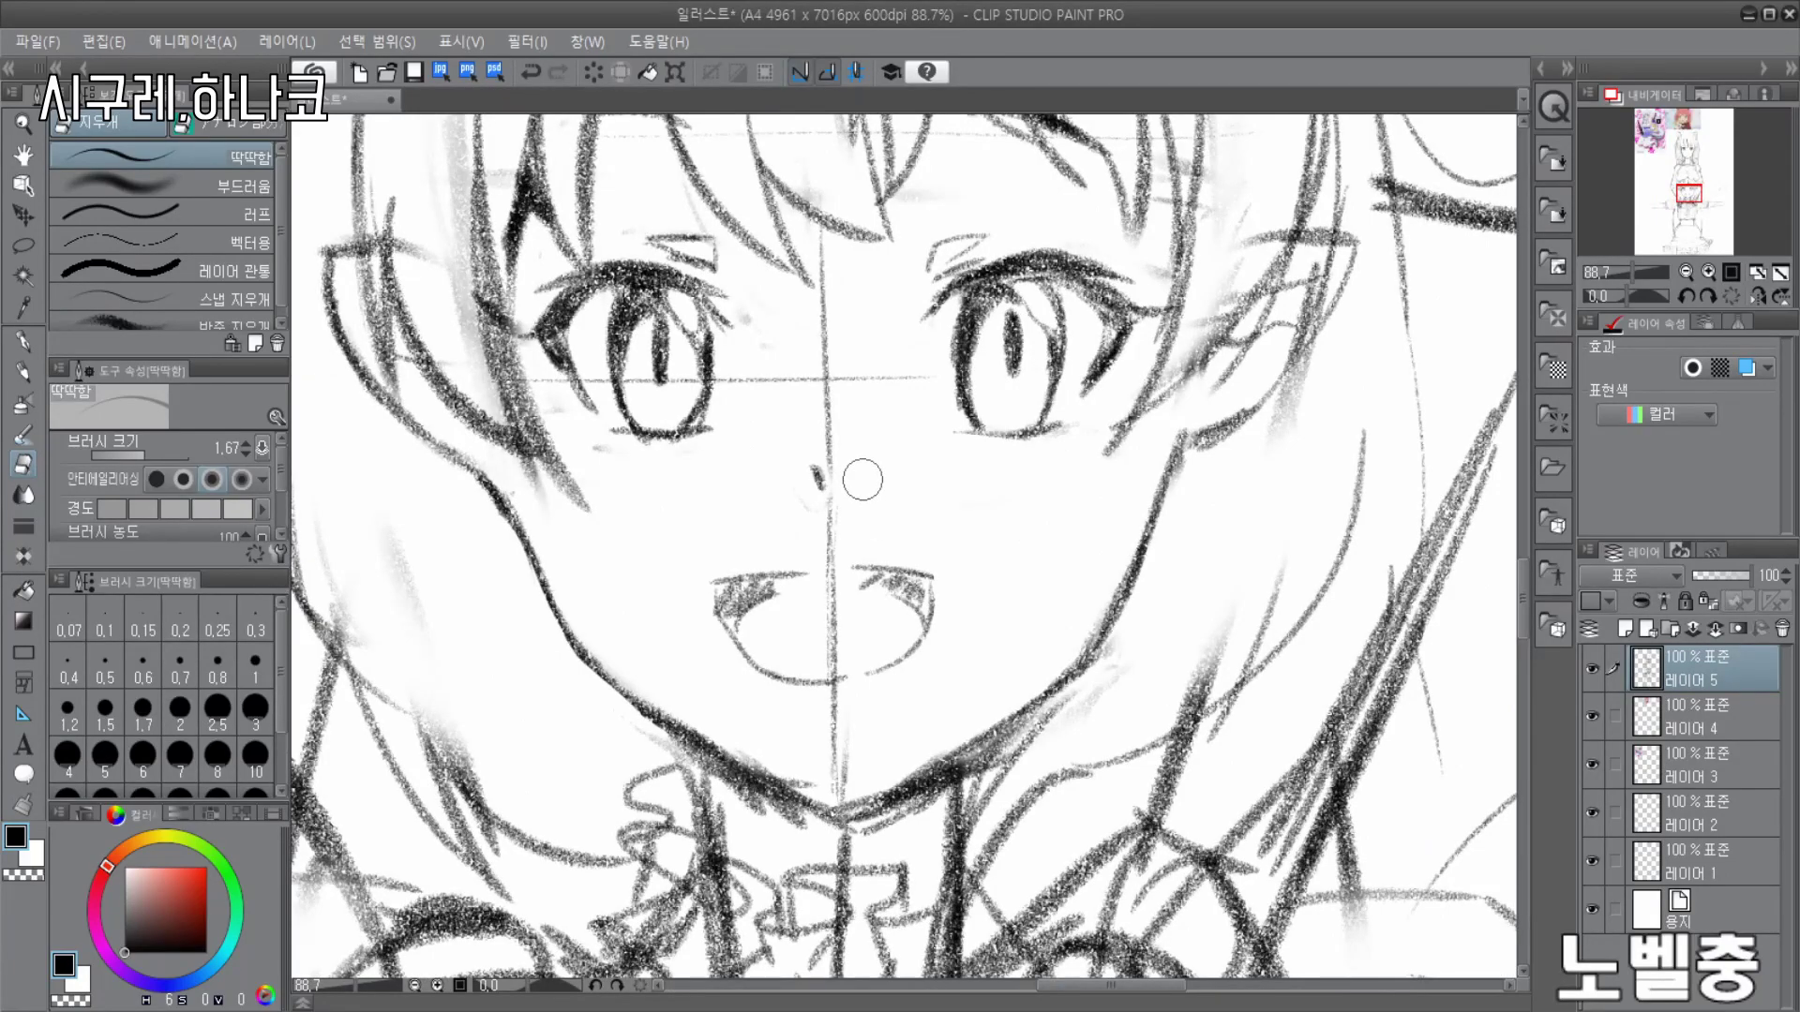
{"action": "scroll", "coordinate": [862, 480], "scroll_direction": "down", "scroll_amount": 1}
- Draw hair strands falling beside the second girl's jaw and neck on both sides
{"action": "key", "text": "p"}
{"action": "scroll", "coordinate": [865, 718], "scroll_direction": "down", "scroll_amount": 1}
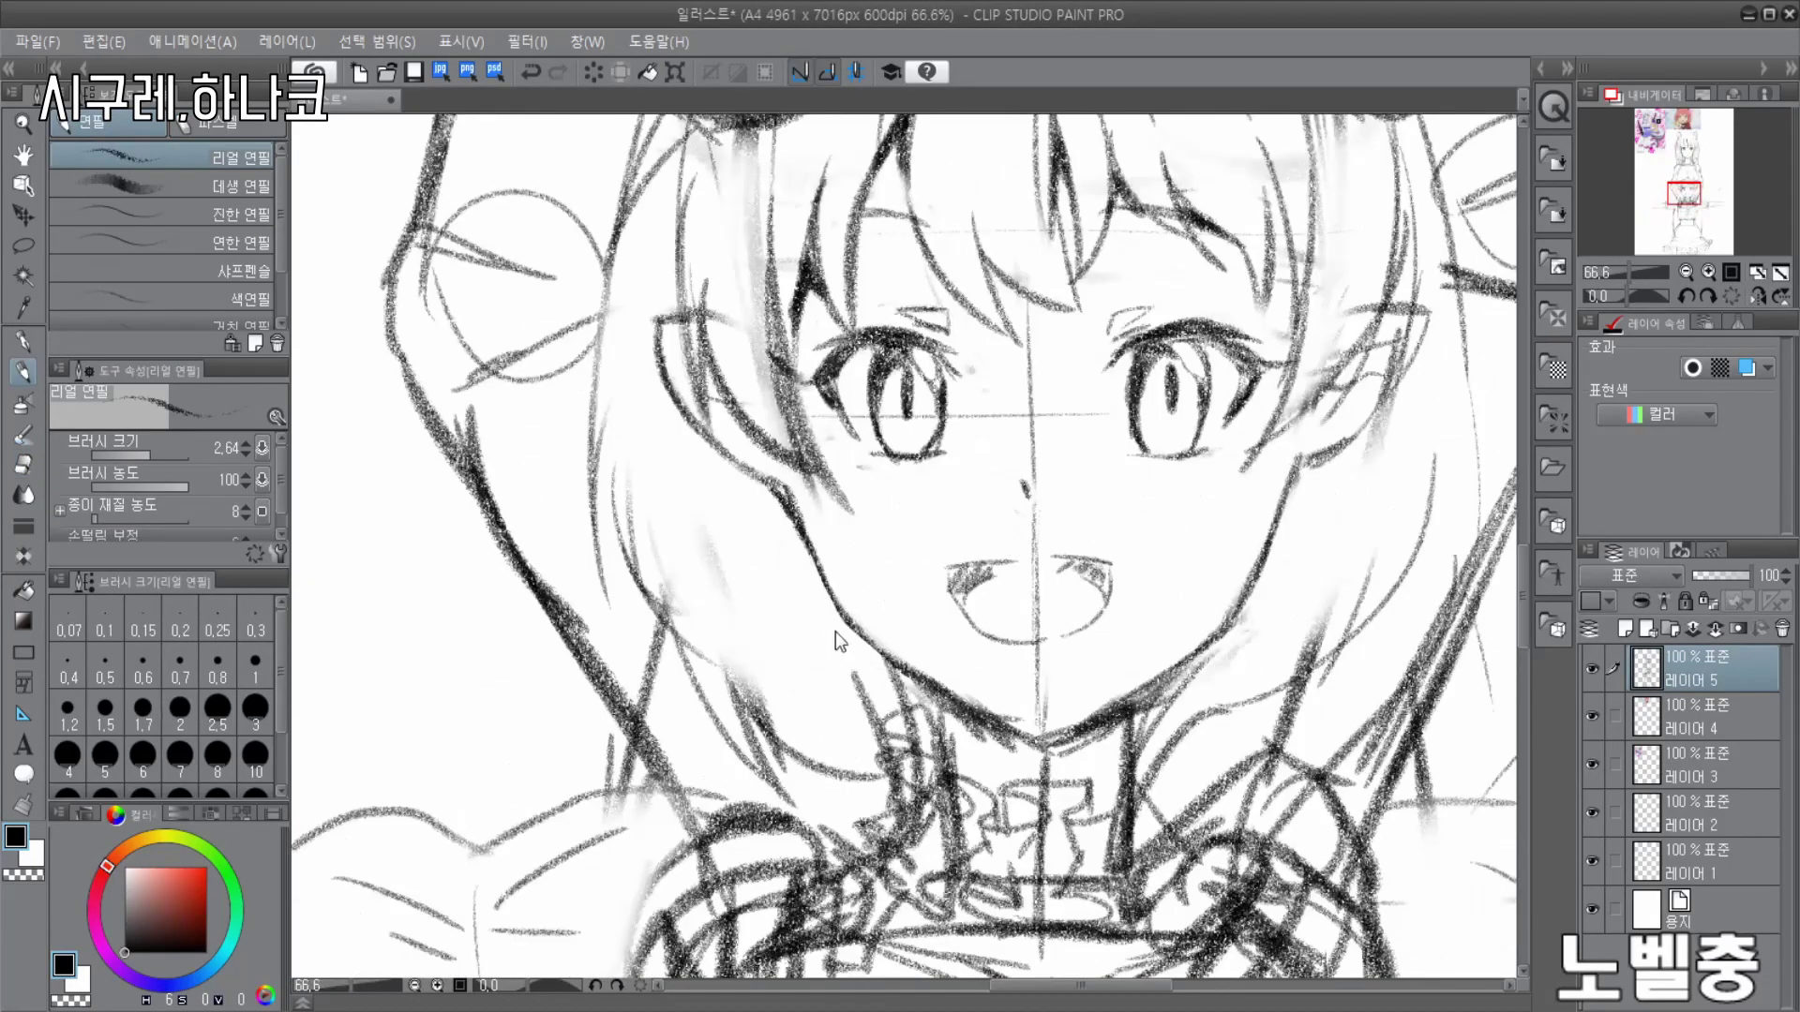
{"action": "left_click_drag", "start_coordinate": [729, 469], "coordinate": [826, 701]}
{"action": "left_click_drag", "start_coordinate": [795, 583], "coordinate": [881, 778]}
{"action": "left_click_drag", "start_coordinate": [1329, 495], "coordinate": [1262, 569]}
{"action": "left_click_drag", "start_coordinate": [1385, 412], "coordinate": [1311, 575]}
{"action": "left_click_drag", "start_coordinate": [1031, 422], "coordinate": [809, 580]}
- Erase the excess hair lines beside the second girl's temple and redraw the outer hair outline on both sides
{"action": "key", "text": "e"}
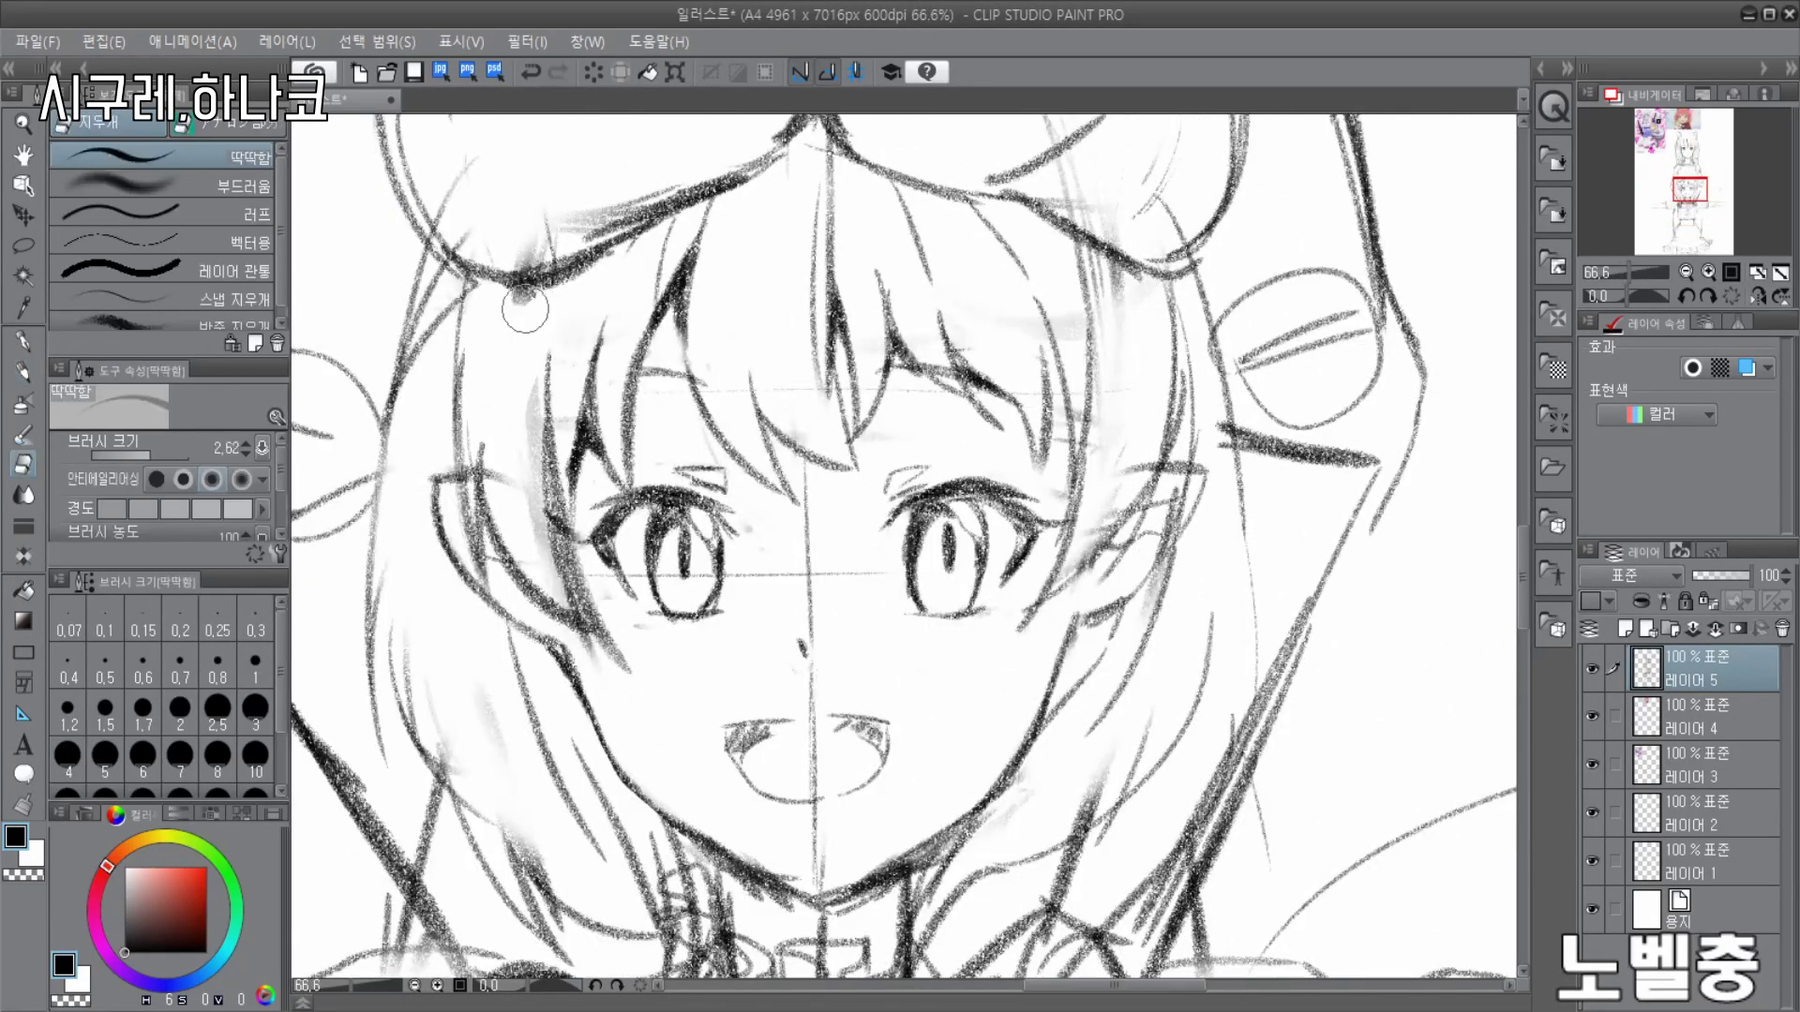
{"action": "left_click_drag", "start_coordinate": [495, 380], "coordinate": [558, 575]}
{"action": "scroll", "coordinate": [1084, 385], "scroll_direction": "down", "scroll_amount": 1}
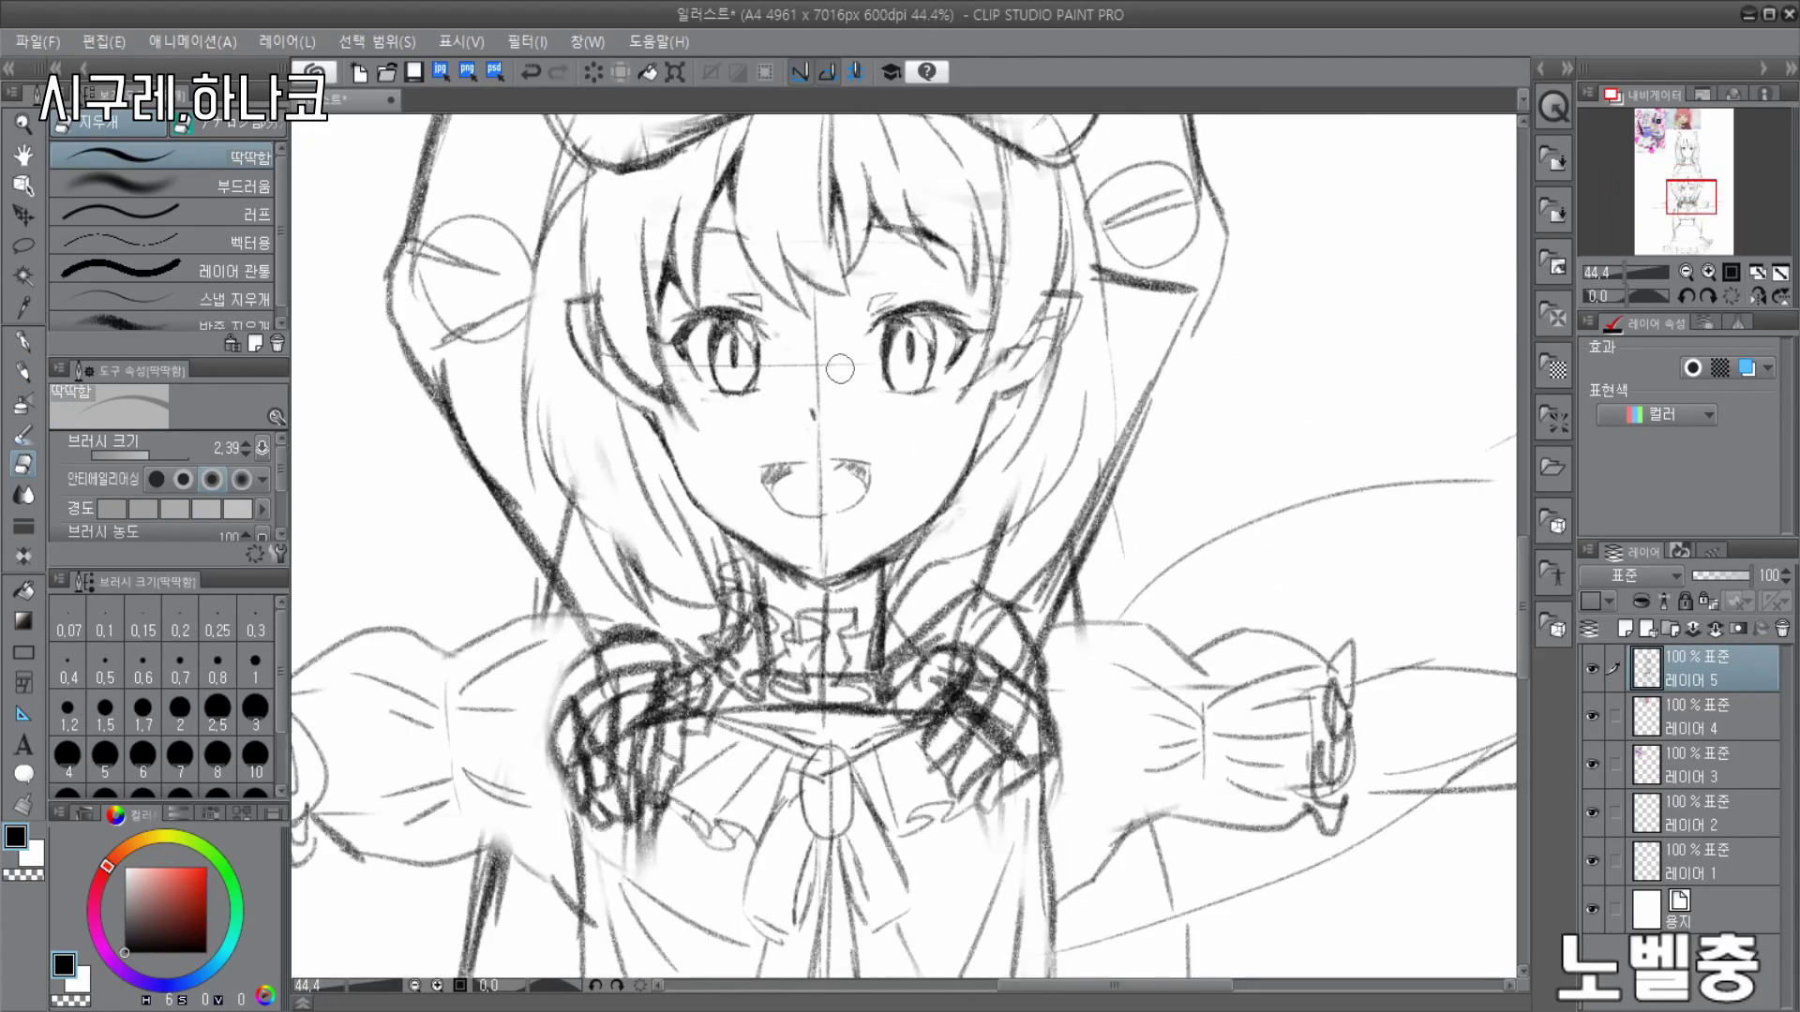
{"action": "key", "text": "p"}
{"action": "left_click_drag", "start_coordinate": [554, 223], "coordinate": [527, 450]}
{"action": "left_click_drag", "start_coordinate": [529, 338], "coordinate": [554, 489]}
{"action": "left_click_drag", "start_coordinate": [1092, 324], "coordinate": [1110, 491]}
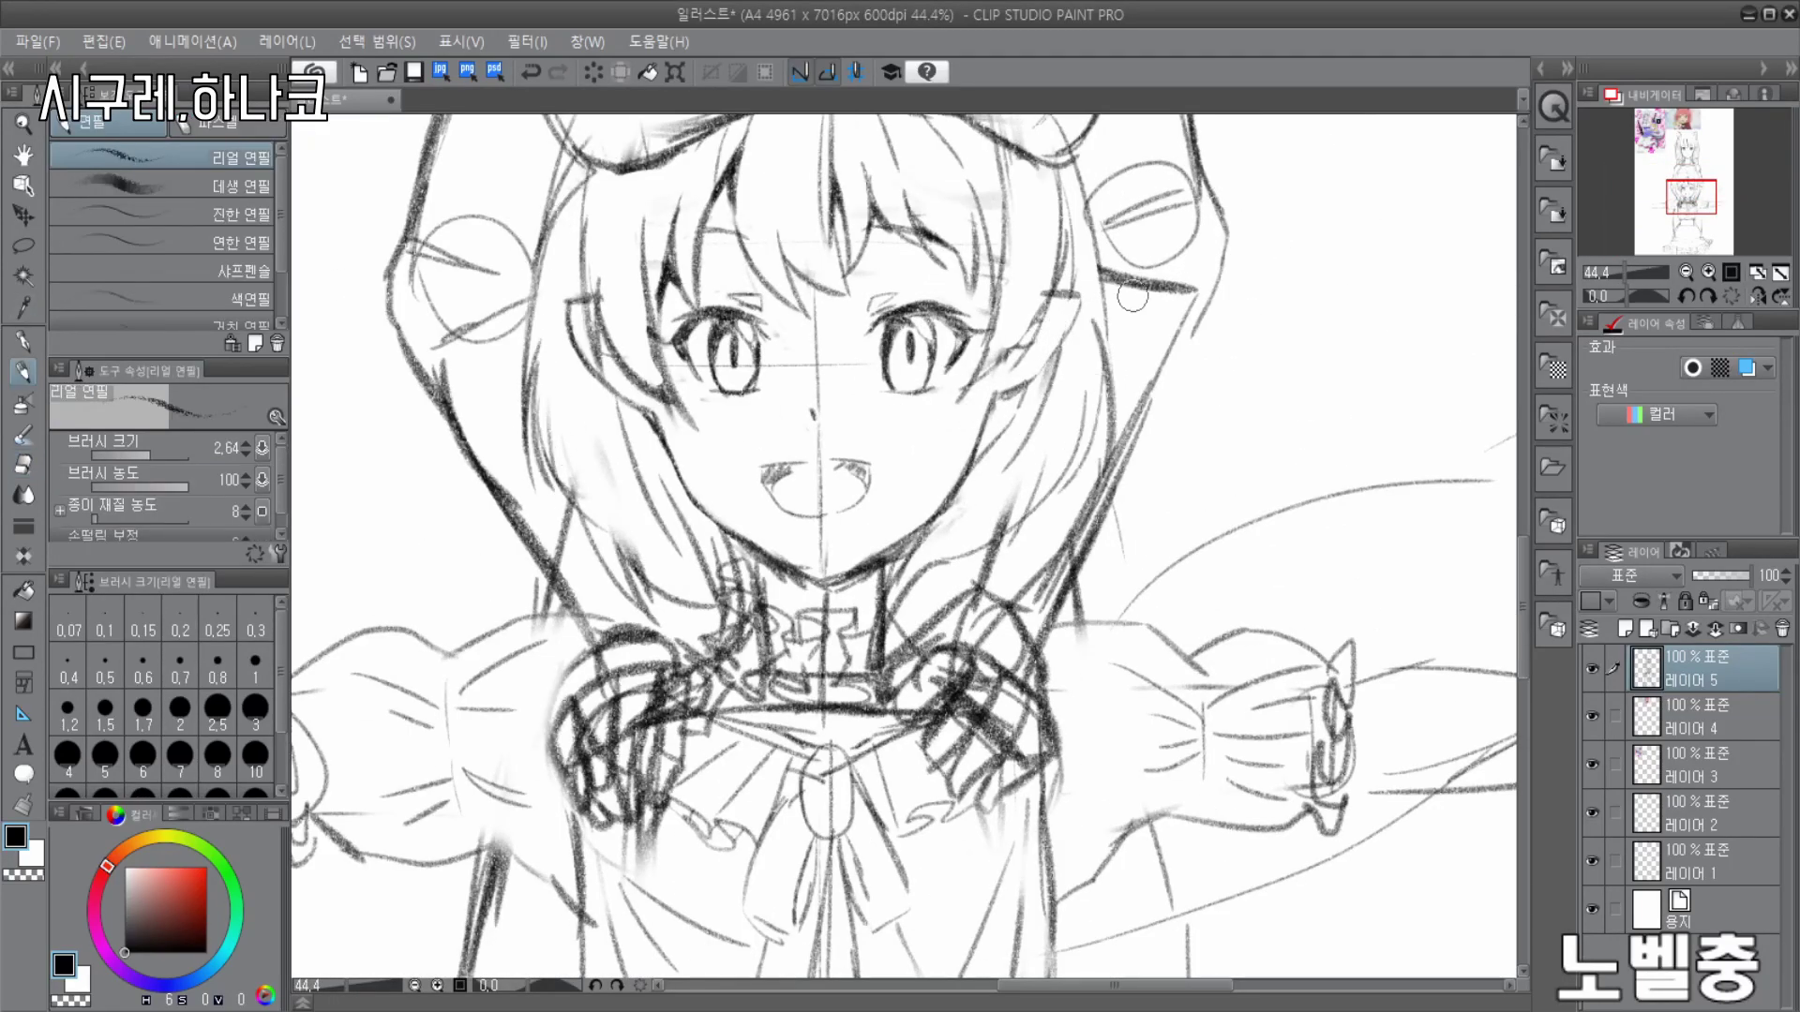
- Add loose outer strands along both sides of the second girl's hair
{"action": "scroll", "coordinate": [1097, 296], "scroll_direction": "down", "scroll_amount": 1}
{"action": "left_click_drag", "start_coordinate": [1078, 296], "coordinate": [1153, 412]}
{"action": "scroll", "coordinate": [905, 469], "scroll_direction": "up", "scroll_amount": 1}
{"action": "key", "text": "e"}
{"action": "key", "text": "p"}
{"action": "left_click_drag", "start_coordinate": [732, 253], "coordinate": [633, 515]}
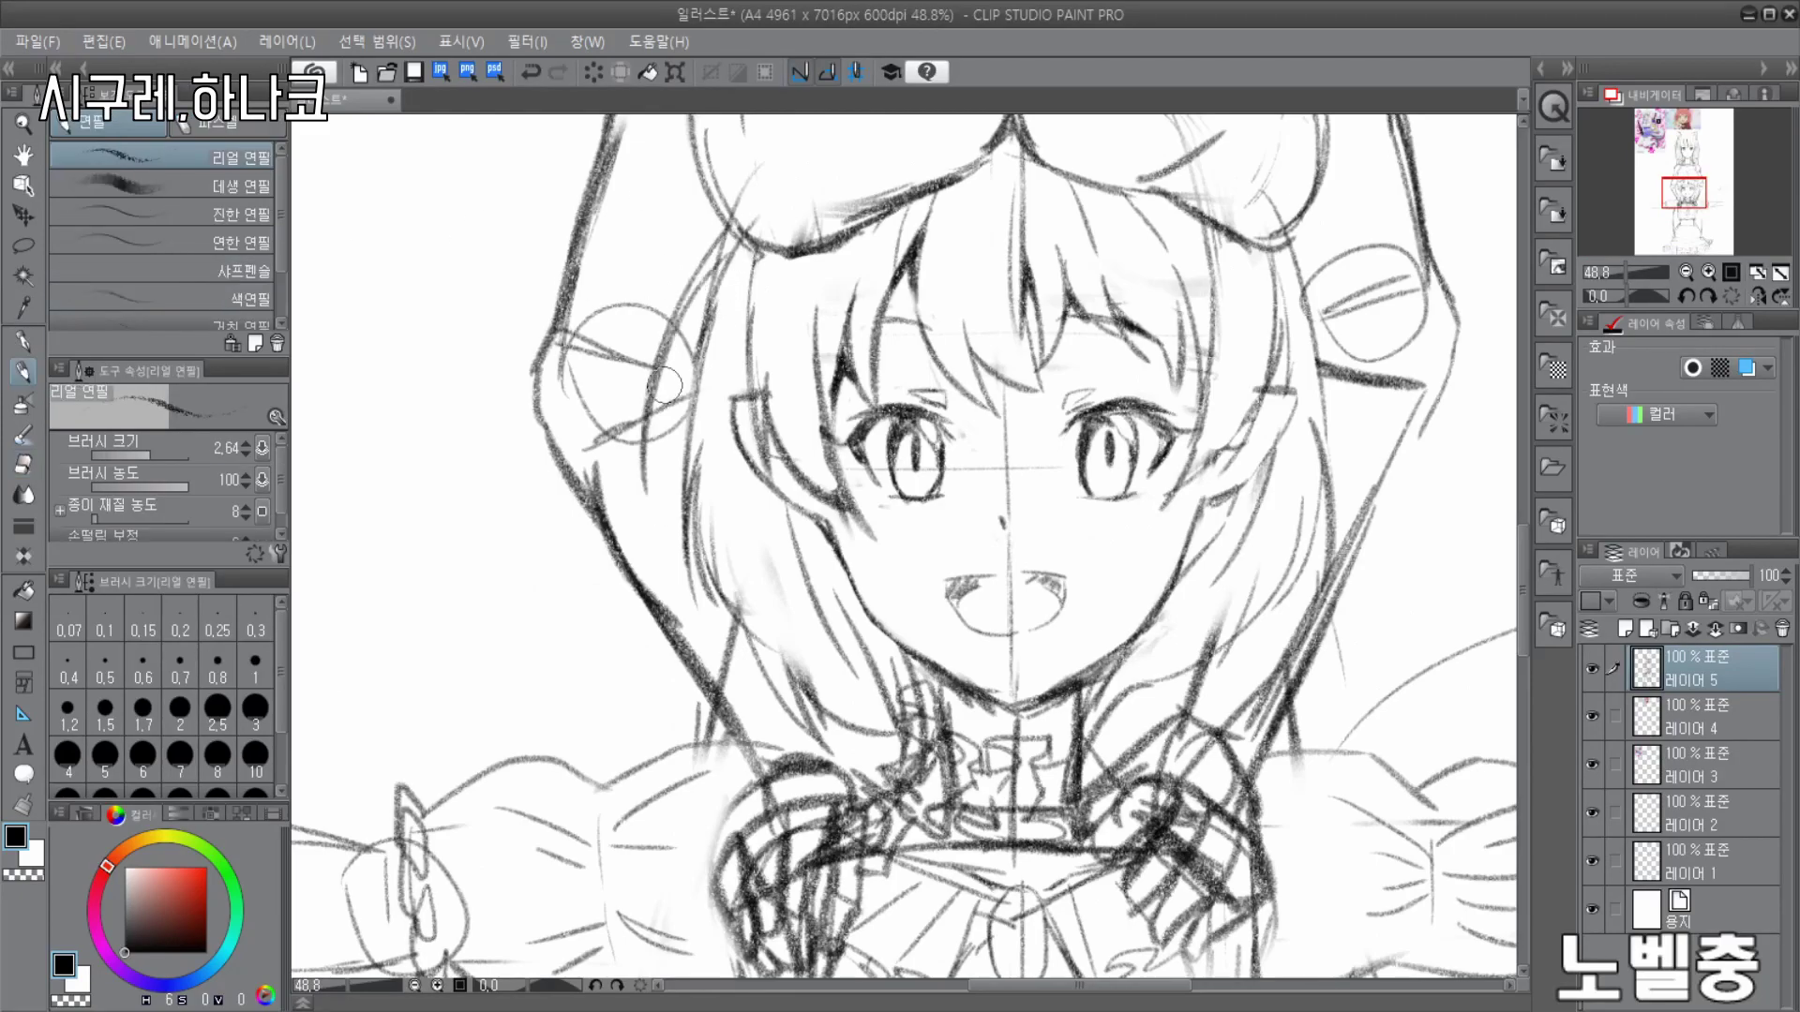
{"action": "left_click_drag", "start_coordinate": [685, 365], "coordinate": [646, 511]}
{"action": "left_click_drag", "start_coordinate": [687, 446], "coordinate": [643, 546]}
- Draw long fold lines running down the skirt from the waistband toward the frilled hem
{"action": "scroll", "coordinate": [951, 364], "scroll_direction": "down", "scroll_amount": 3}
{"action": "left_click_drag", "start_coordinate": [975, 713], "coordinate": [986, 515]}
{"action": "scroll", "coordinate": [992, 518], "scroll_direction": "up", "scroll_amount": 2}
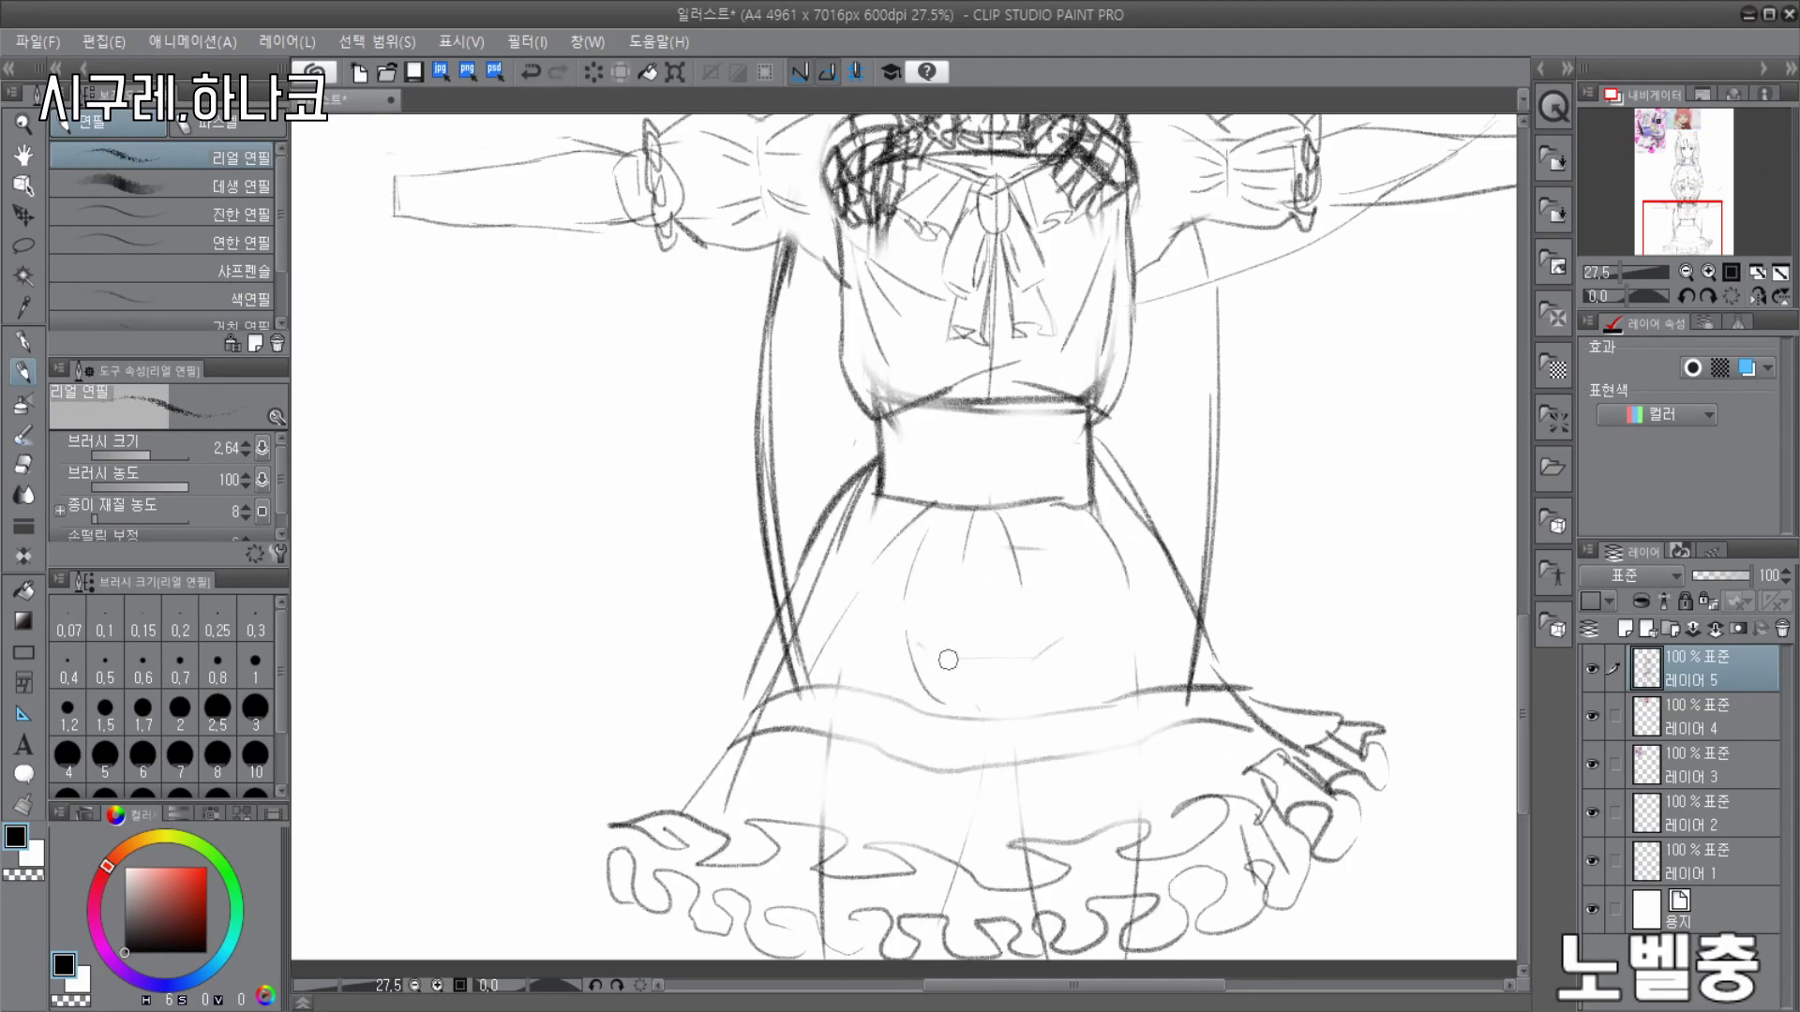
{"action": "scroll", "coordinate": [1064, 546], "scroll_direction": "down", "scroll_amount": 1}
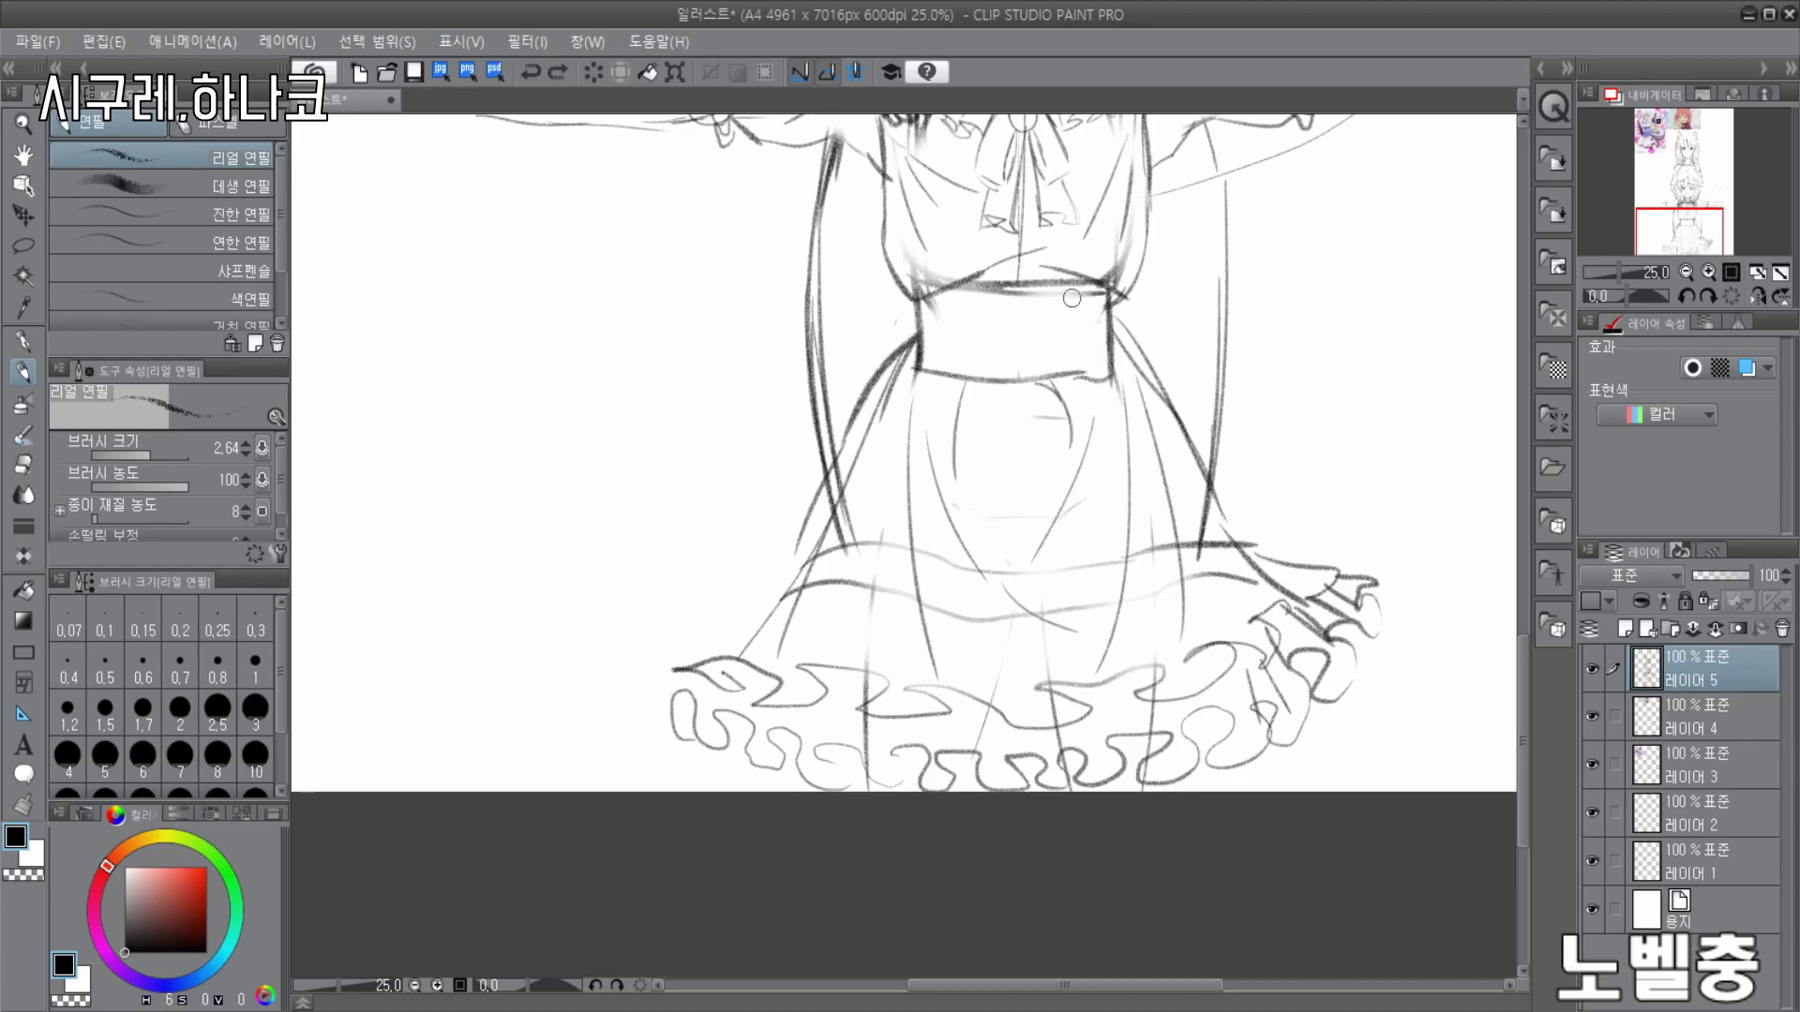
- Darken the skirt's side edges where they meet the band above the frill
{"action": "scroll", "coordinate": [1031, 364], "scroll_direction": "down", "scroll_amount": 1}
{"action": "scroll", "coordinate": [1005, 477], "scroll_direction": "up", "scroll_amount": 4}
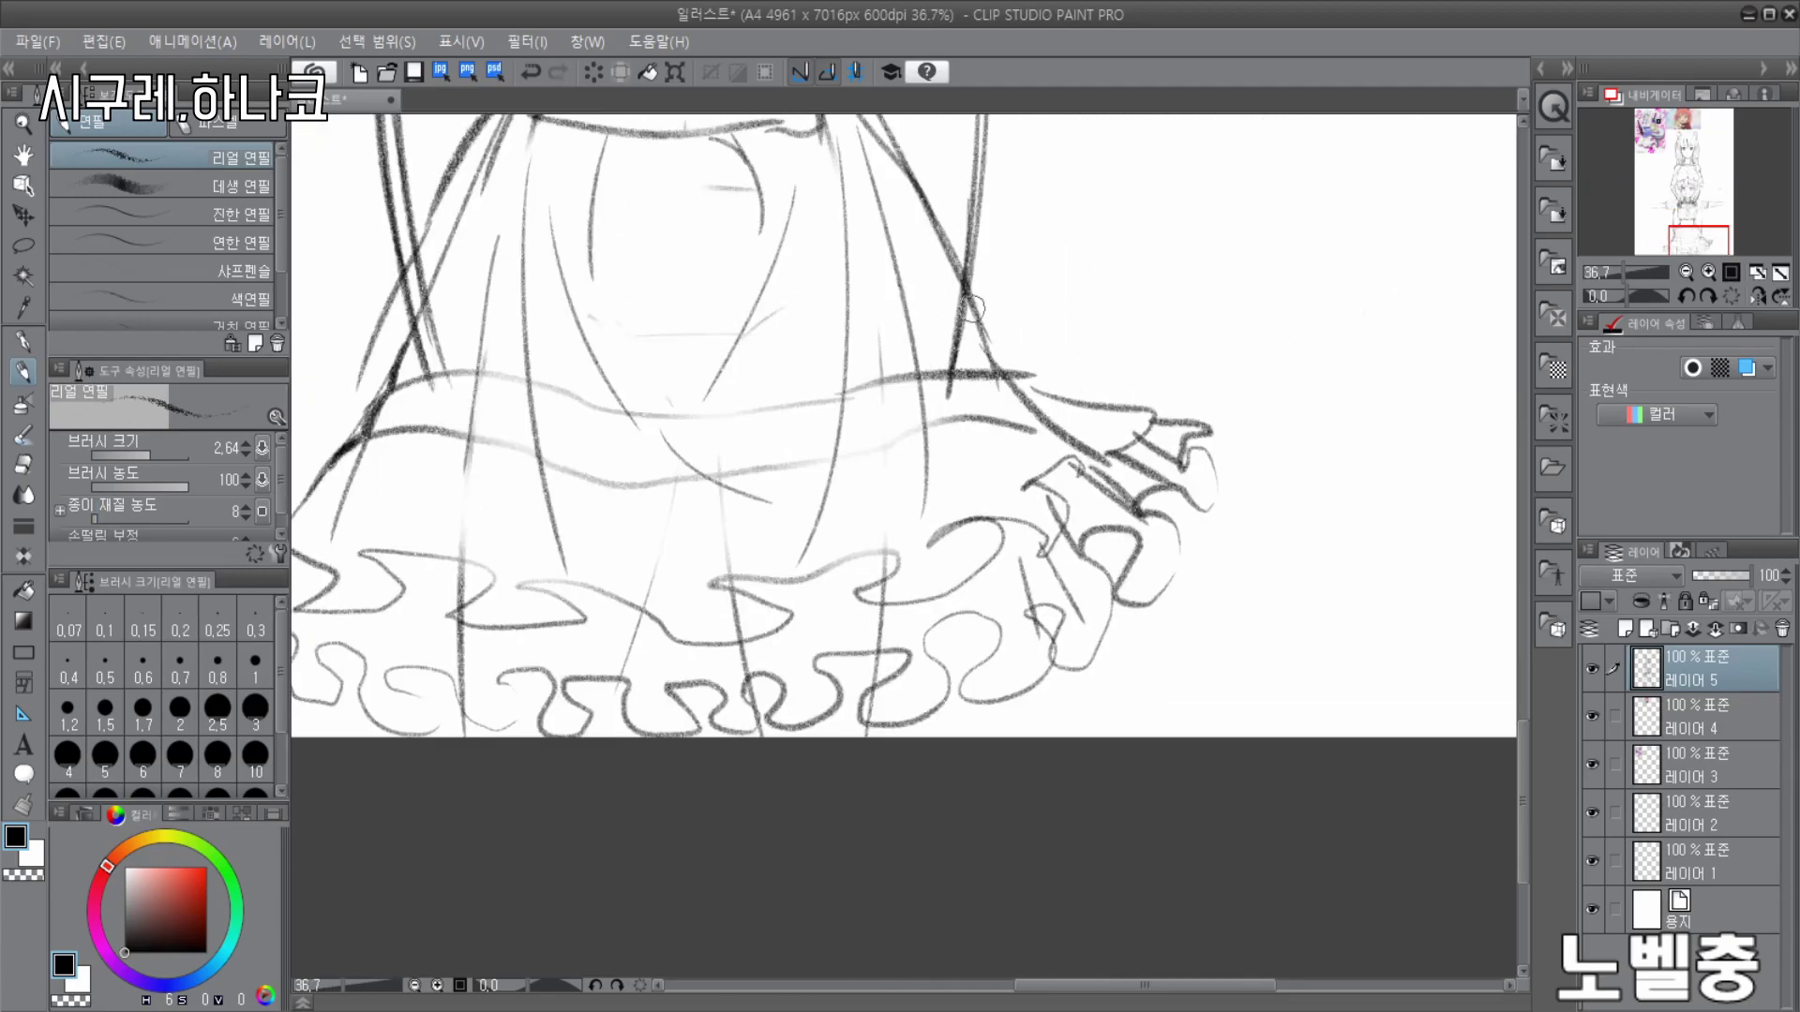
{"action": "left_click_drag", "start_coordinate": [1029, 426], "coordinate": [1056, 398]}
{"action": "scroll", "coordinate": [1149, 377], "scroll_direction": "down", "scroll_amount": 10}
{"action": "scroll", "coordinate": [1043, 251], "scroll_direction": "up", "scroll_amount": 10}
- Erase stray lines on the second girl's blouse below the shoulders and hands
{"action": "key", "text": "e"}
{"action": "left_click_drag", "start_coordinate": [893, 249], "coordinate": [893, 314]}
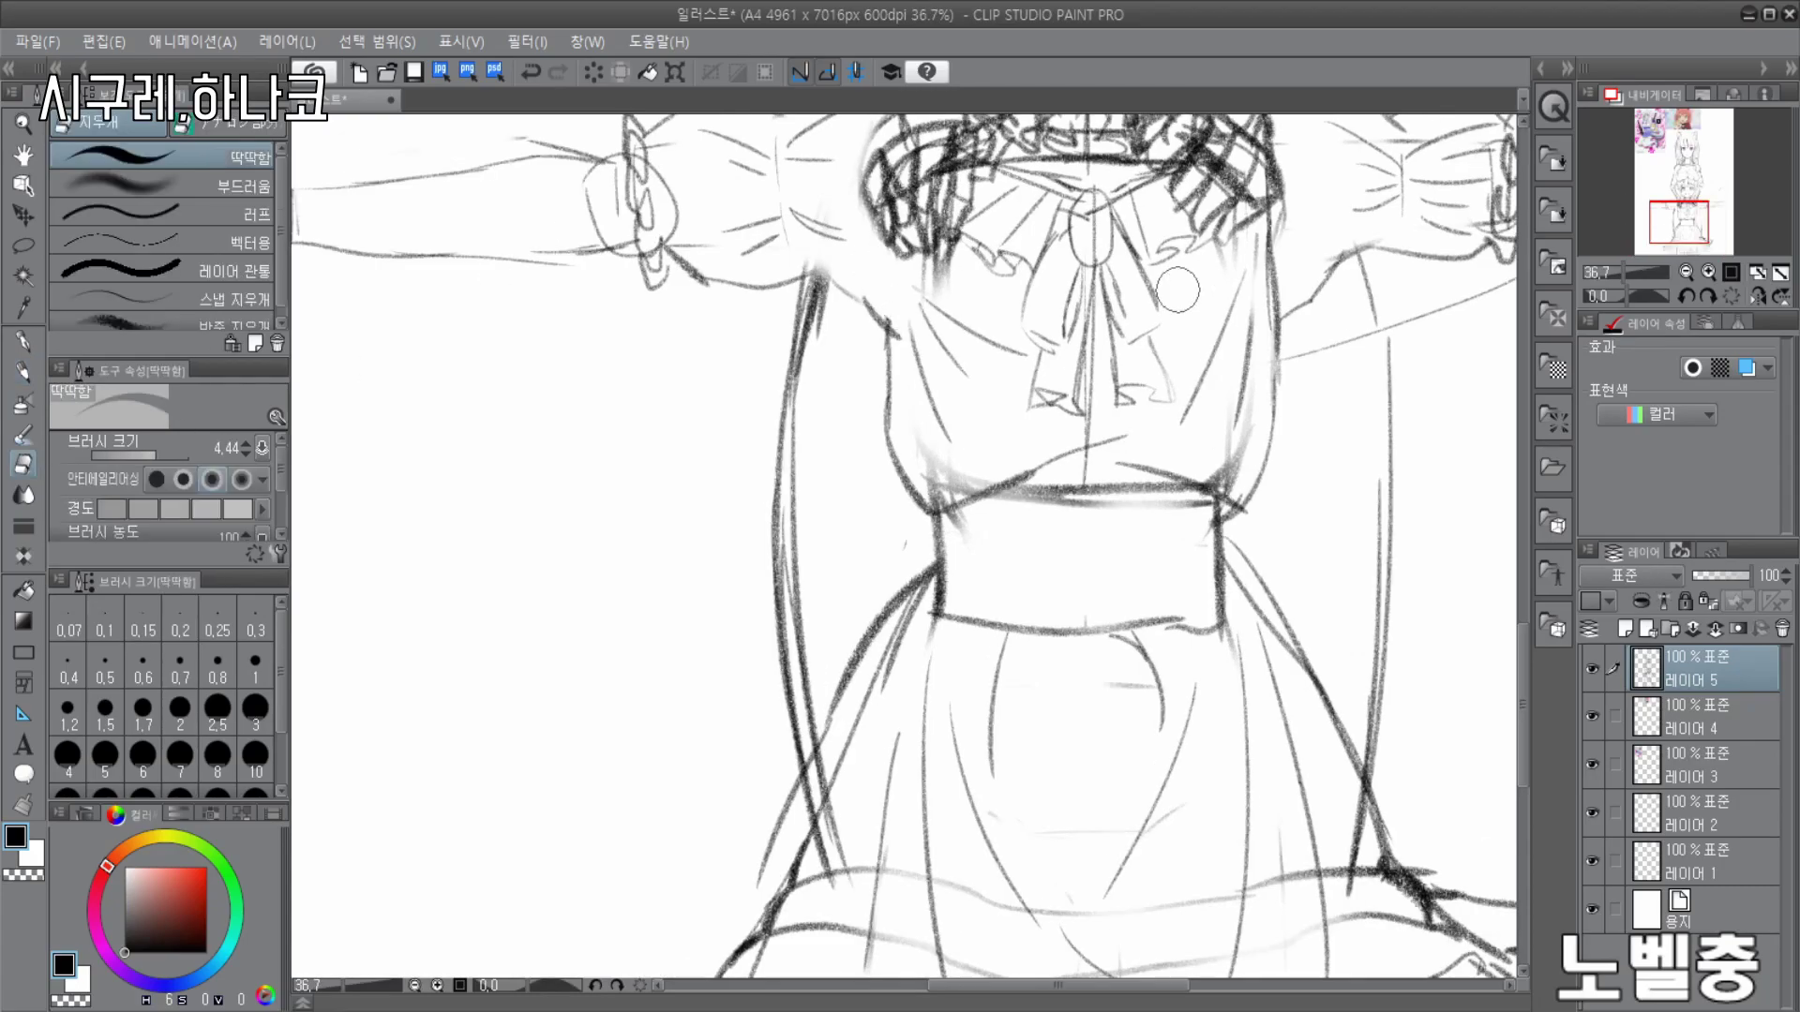
{"action": "left_click_drag", "start_coordinate": [1219, 265], "coordinate": [1263, 255]}
{"action": "scroll", "coordinate": [1113, 443], "scroll_direction": "down", "scroll_amount": 5}
{"action": "scroll", "coordinate": [1104, 373], "scroll_direction": "up", "scroll_amount": 5}
{"action": "scroll", "coordinate": [1104, 375], "scroll_direction": "up", "scroll_amount": 2}
- Start the outlines of the second girl's two open hands beyond the wrists of her outstretched arms
{"action": "key", "text": "p"}
{"action": "scroll", "coordinate": [939, 498], "scroll_direction": "up", "scroll_amount": 2}
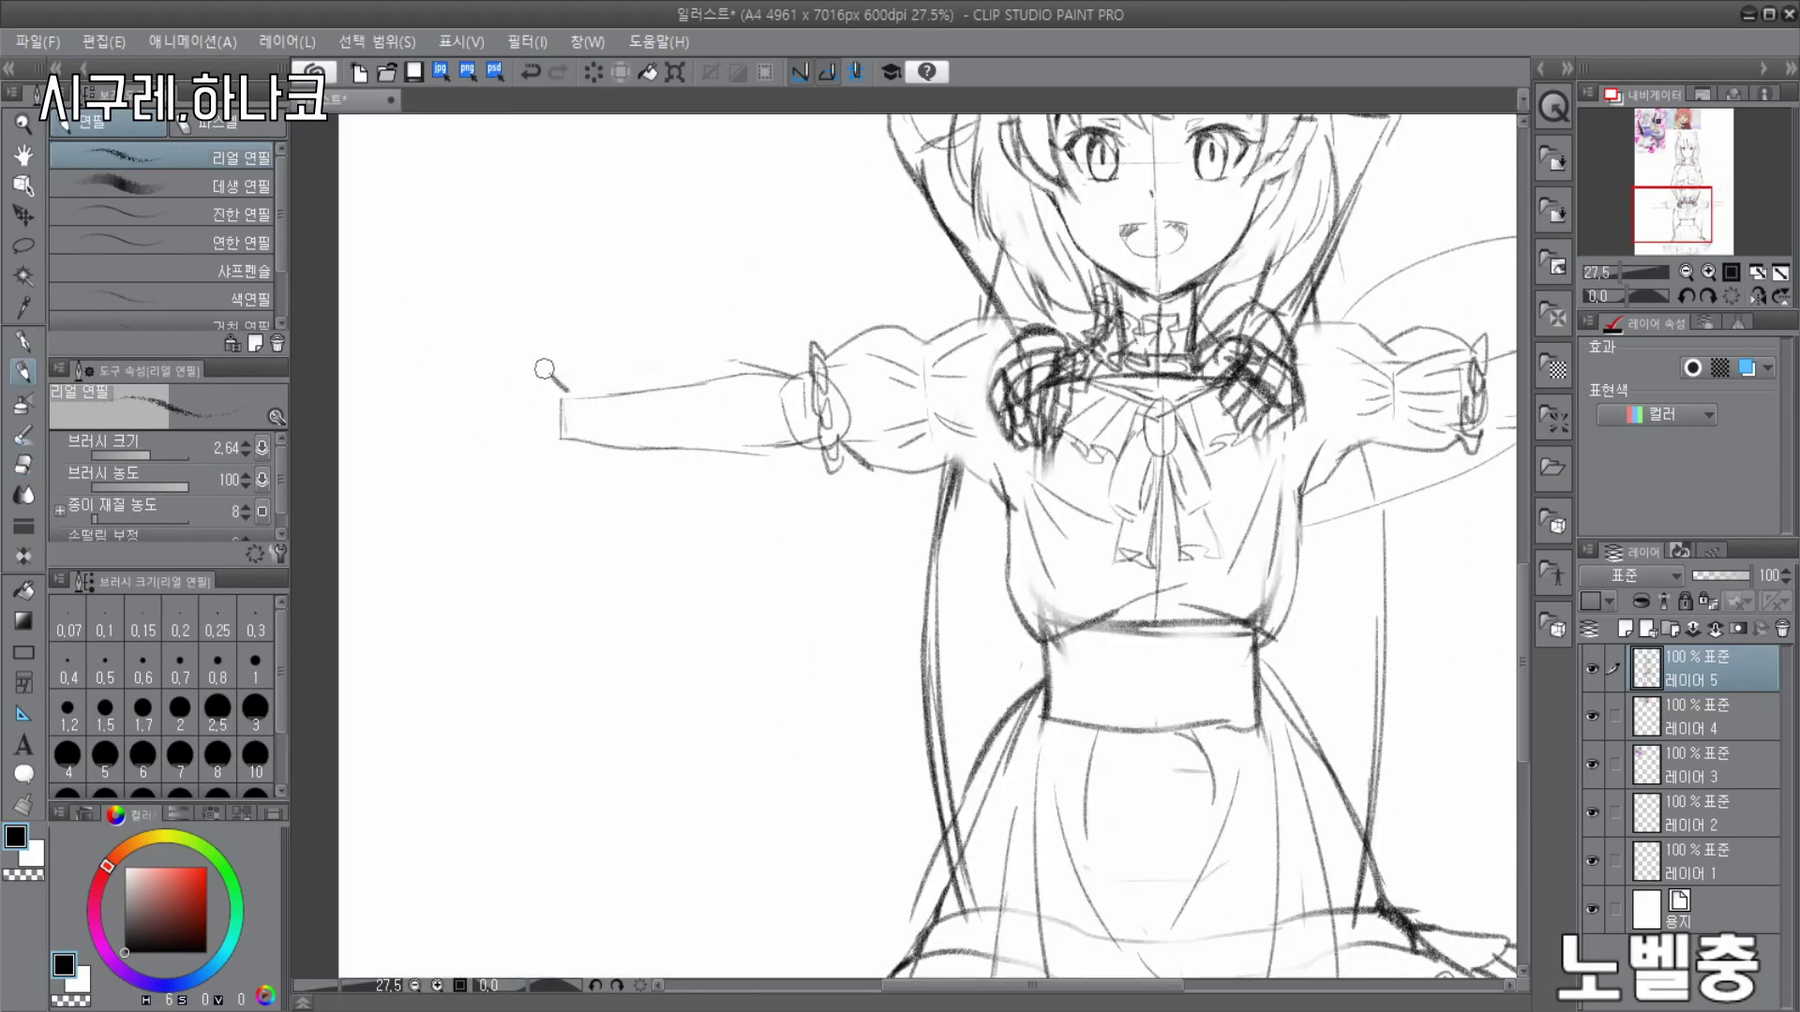
{"action": "left_click_drag", "start_coordinate": [484, 384], "coordinate": [558, 453]}
{"action": "scroll", "coordinate": [543, 441], "scroll_direction": "down", "scroll_amount": 2}
{"action": "scroll", "coordinate": [1359, 375], "scroll_direction": "up", "scroll_amount": 2}
{"action": "left_click_drag", "start_coordinate": [1315, 360], "coordinate": [1342, 337]}
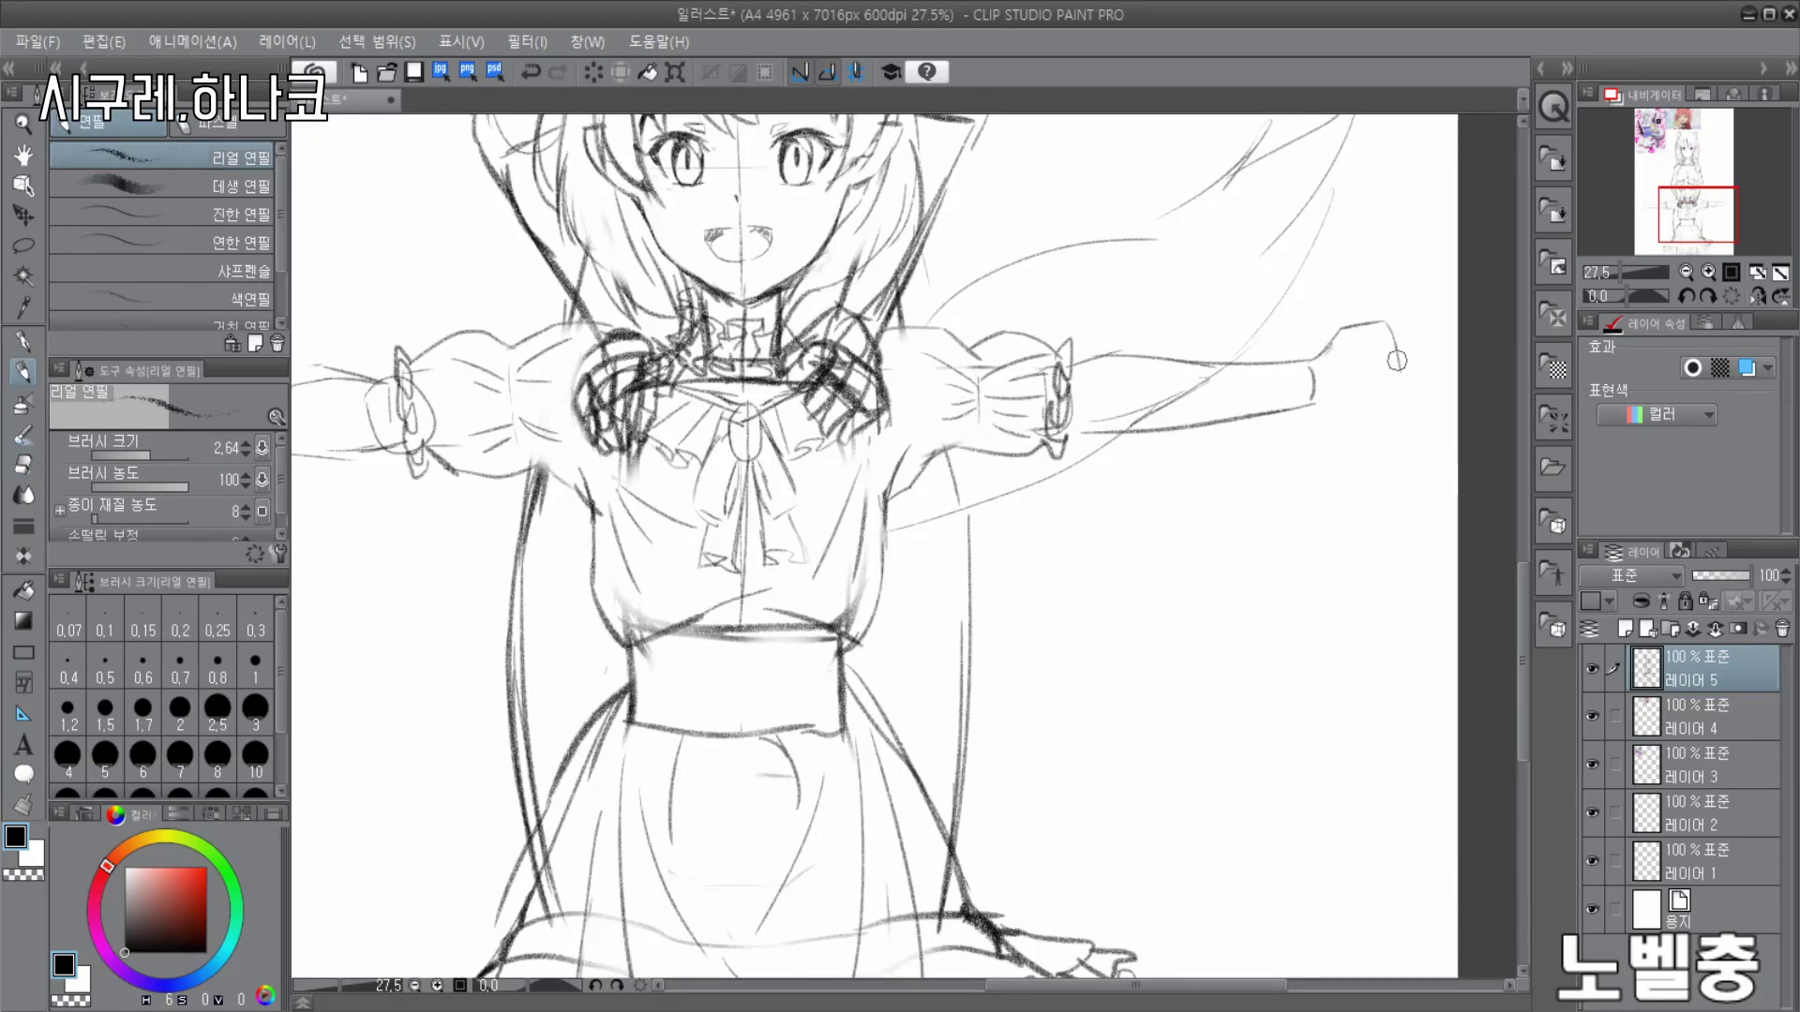
{"action": "left_click_drag", "start_coordinate": [1325, 405], "coordinate": [1395, 415]}
- Block in the palms and raised thumbs of the second girl's outstretched hands
{"action": "scroll", "coordinate": [1360, 431], "scroll_direction": "down", "scroll_amount": 1}
{"action": "scroll", "coordinate": [1213, 474], "scroll_direction": "up", "scroll_amount": 3}
{"action": "left_click_drag", "start_coordinate": [948, 394], "coordinate": [1003, 403]}
{"action": "scroll", "coordinate": [984, 361], "scroll_direction": "down", "scroll_amount": 3}
{"action": "scroll", "coordinate": [563, 323], "scroll_direction": "up", "scroll_amount": 3}
{"action": "left_click_drag", "start_coordinate": [516, 301], "coordinate": [614, 343]}
{"action": "scroll", "coordinate": [951, 330], "scroll_direction": "down", "scroll_amount": 3}
{"action": "scroll", "coordinate": [678, 304], "scroll_direction": "up", "scroll_amount": 4}
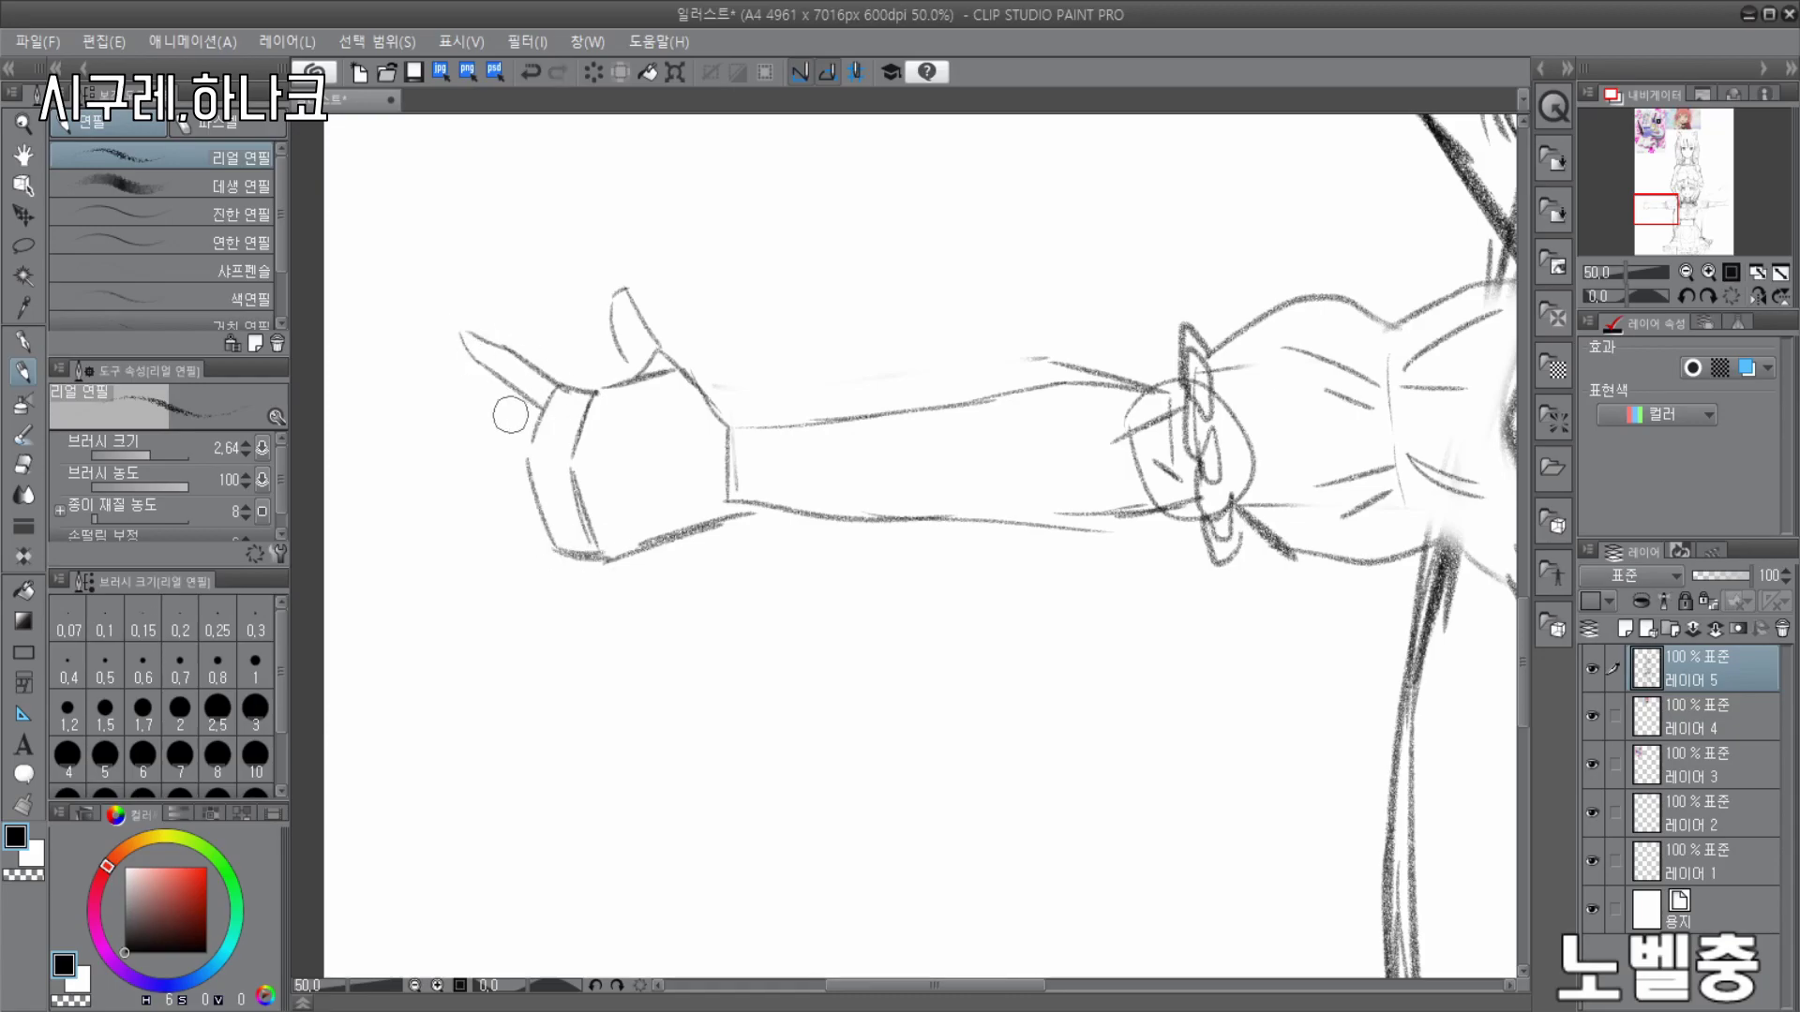
- Undo the stray finger stroke and sketch four straight fingers on the second girl's hand at the picture's left
{"action": "key", "text": "ctrl+z"}
{"action": "scroll", "coordinate": [631, 373], "scroll_direction": "up", "scroll_amount": 1}
{"action": "mouse_move", "coordinate": [383, 401]}
{"action": "left_mouse_down"}
{"action": "mouse_move", "coordinate": [505, 648]}
{"action": "mouse_move", "coordinate": [326, 463]}
{"action": "mouse_move", "coordinate": [535, 401]}
{"action": "left_mouse_up"}
{"action": "key", "text": "ctrl+z"}
{"action": "left_click_drag", "start_coordinate": [312, 546], "coordinate": [472, 535]}
{"action": "left_click_drag", "start_coordinate": [484, 497], "coordinate": [318, 523]}
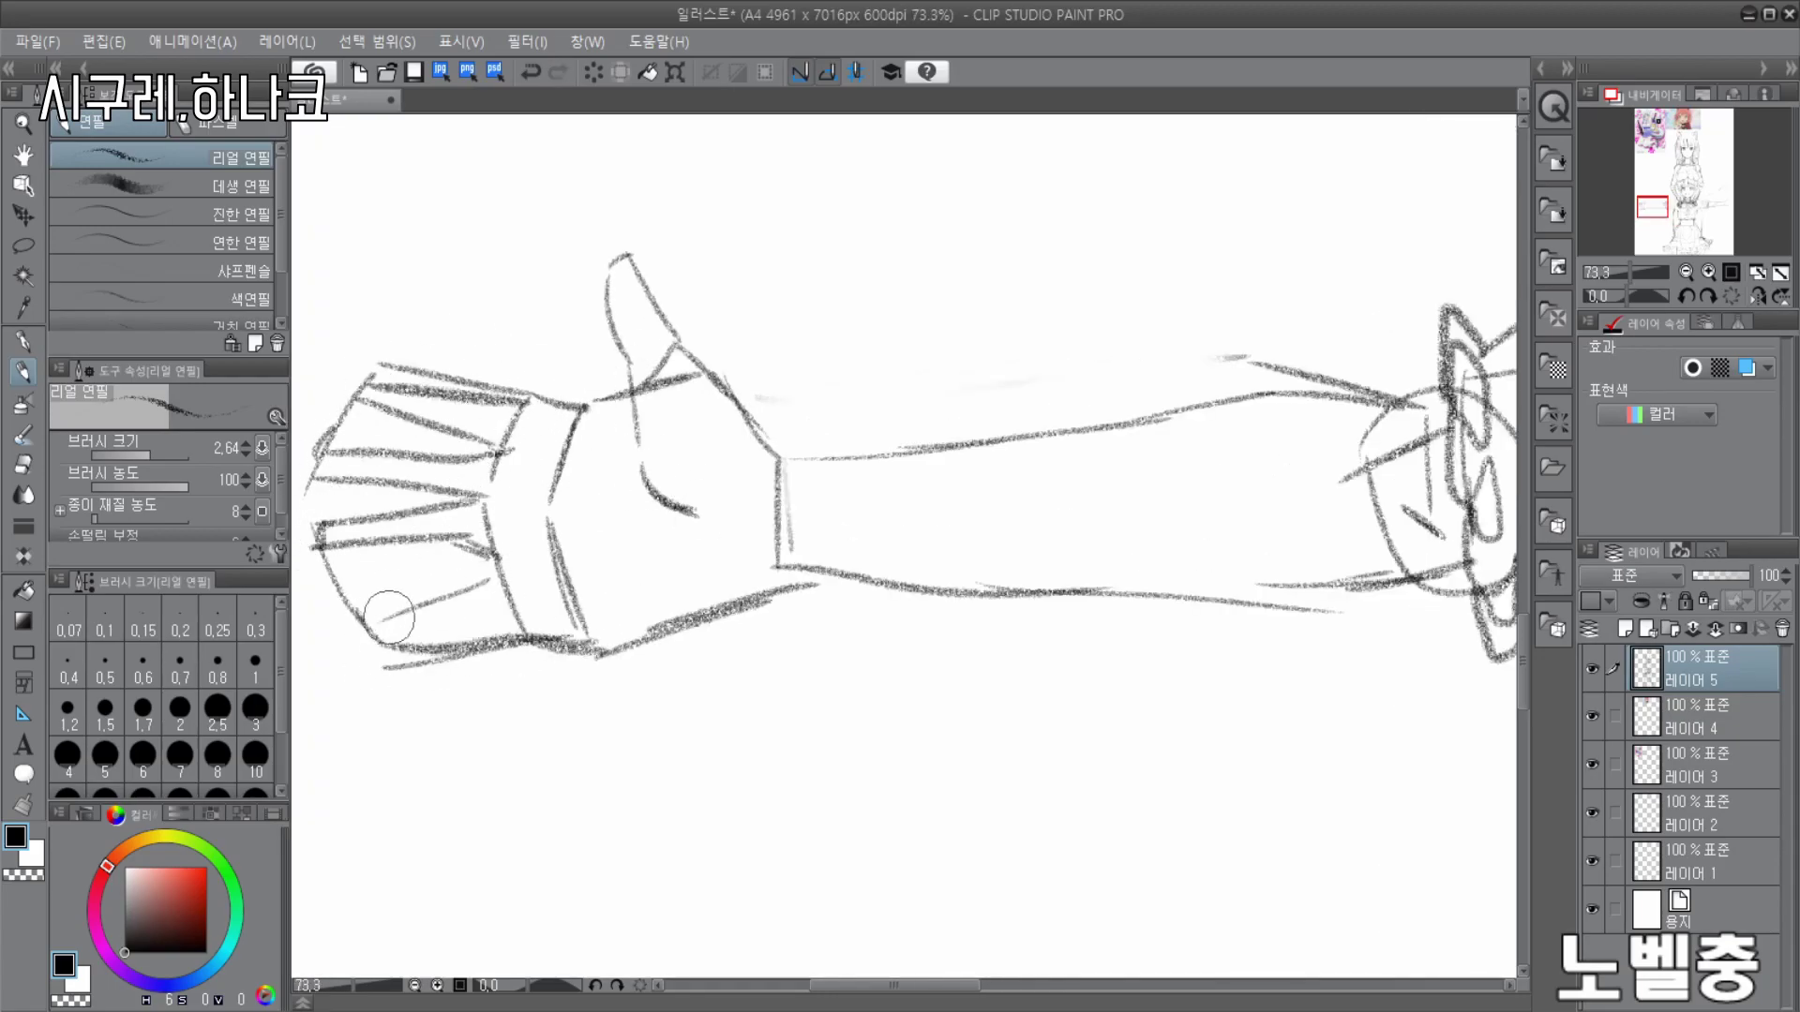
{"action": "left_click_drag", "start_coordinate": [372, 625], "coordinate": [525, 625]}
- Erase the misplaced lines between the fingers of the left-side hand and redraw the finger divisions
{"action": "scroll", "coordinate": [741, 366], "scroll_direction": "down", "scroll_amount": 4}
{"action": "scroll", "coordinate": [336, 515], "scroll_direction": "up", "scroll_amount": 7}
{"action": "key", "text": "e"}
{"action": "left_click_drag", "start_coordinate": [748, 452], "coordinate": [580, 460]}
{"action": "mouse_move", "coordinate": [627, 430]}
{"action": "left_mouse_down"}
{"action": "mouse_move", "coordinate": [773, 407]}
{"action": "mouse_move", "coordinate": [570, 484]}
{"action": "left_mouse_up"}
{"action": "key", "text": "p"}
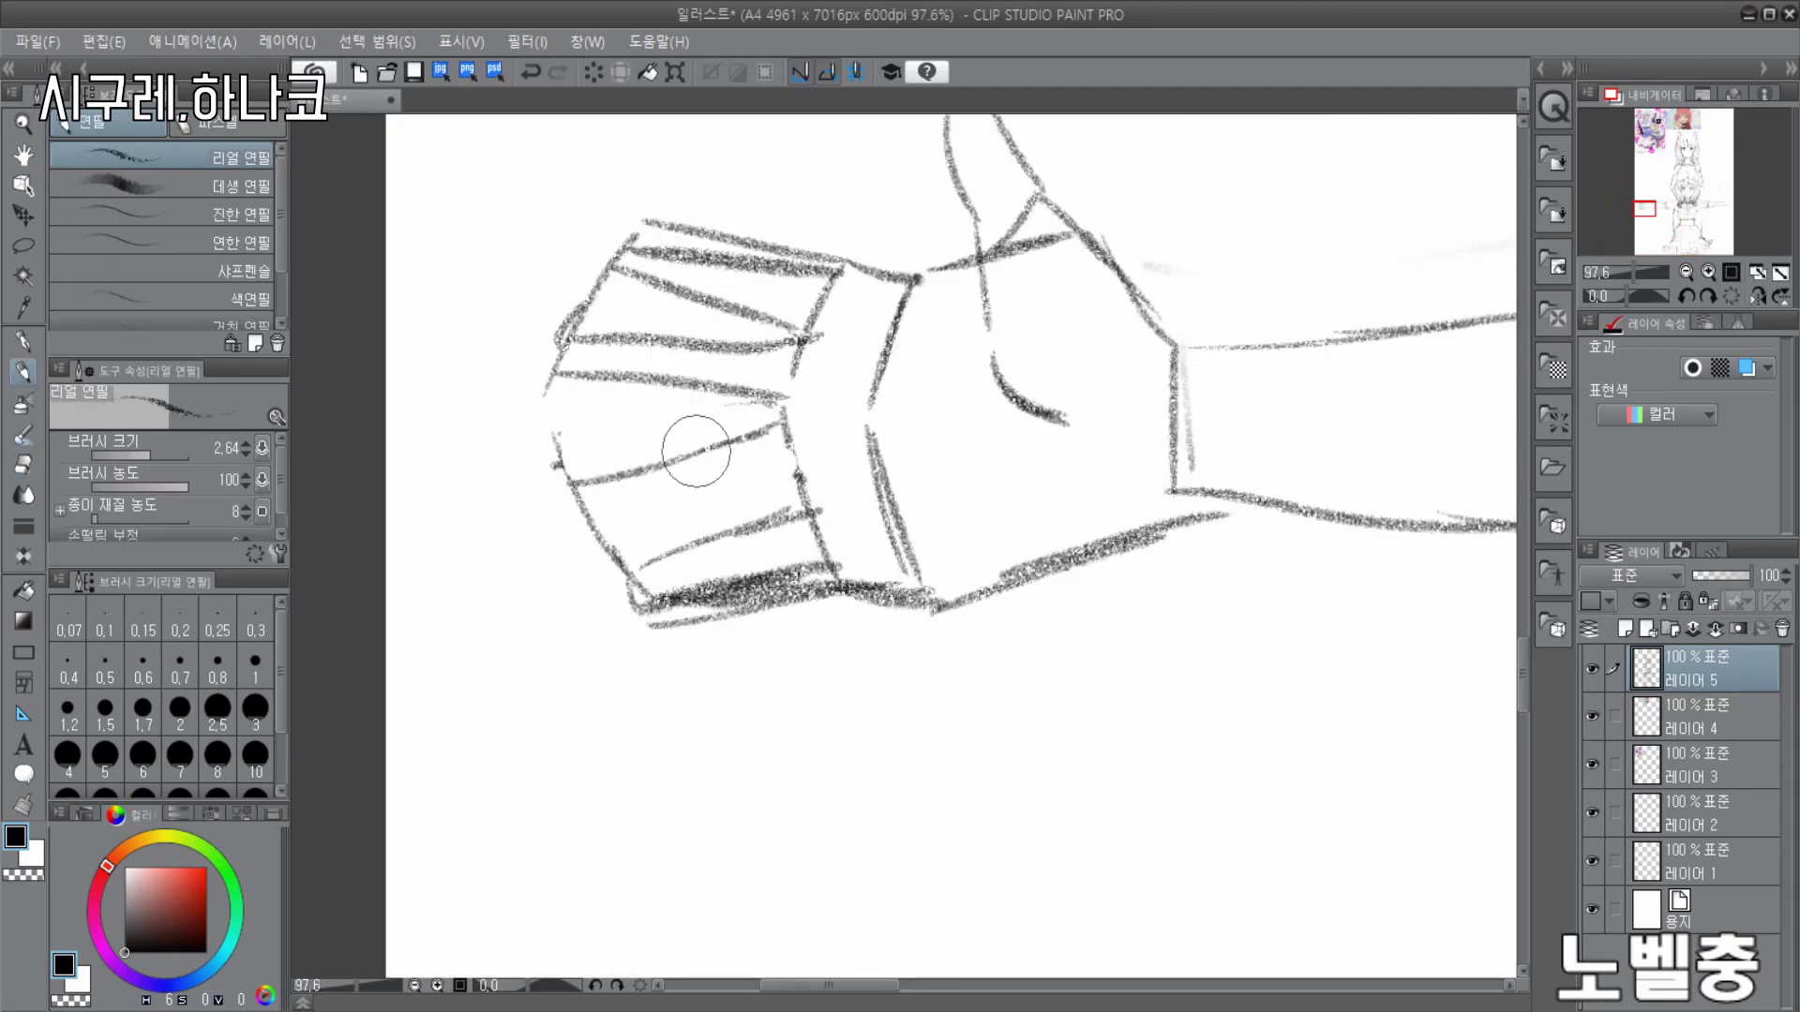
- Sketch the fingers of the second girl's other hand, extending to the canvas edge
{"action": "scroll", "coordinate": [688, 456], "scroll_direction": "down", "scroll_amount": 3}
{"action": "scroll", "coordinate": [1350, 367], "scroll_direction": "up", "scroll_amount": 2}
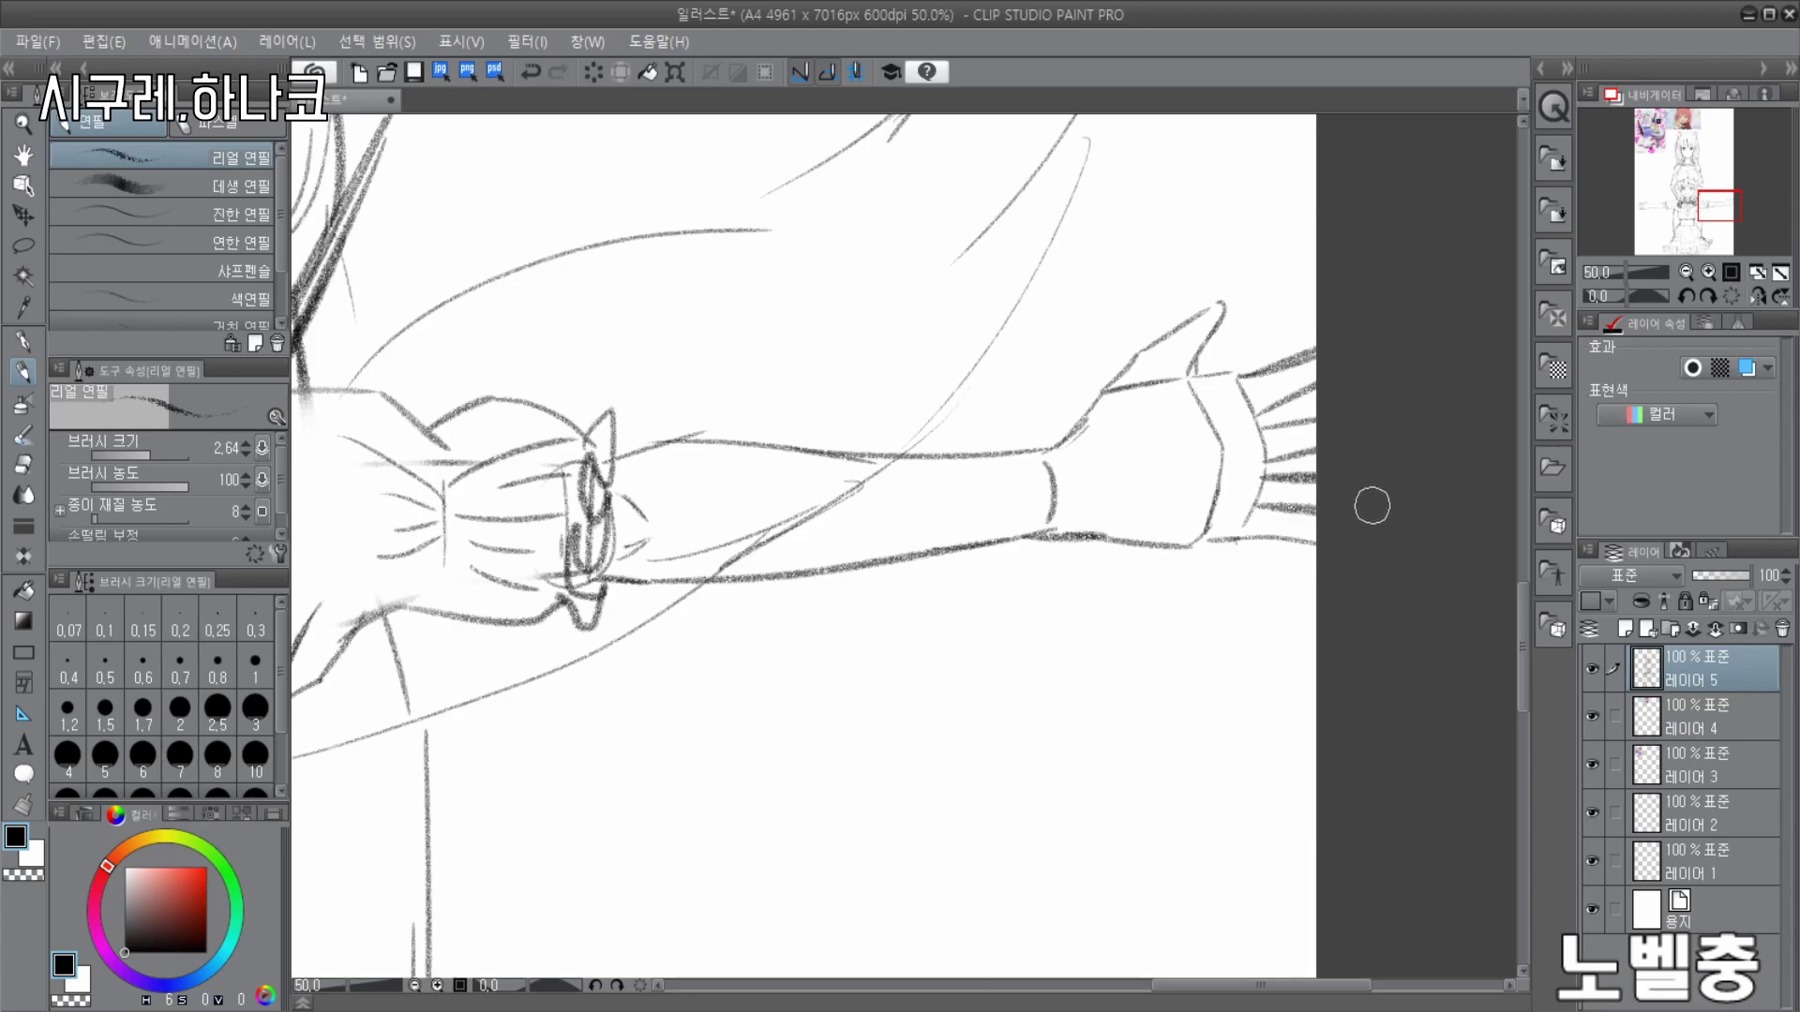
{"action": "scroll", "coordinate": [1245, 530], "scroll_direction": "down", "scroll_amount": 3}
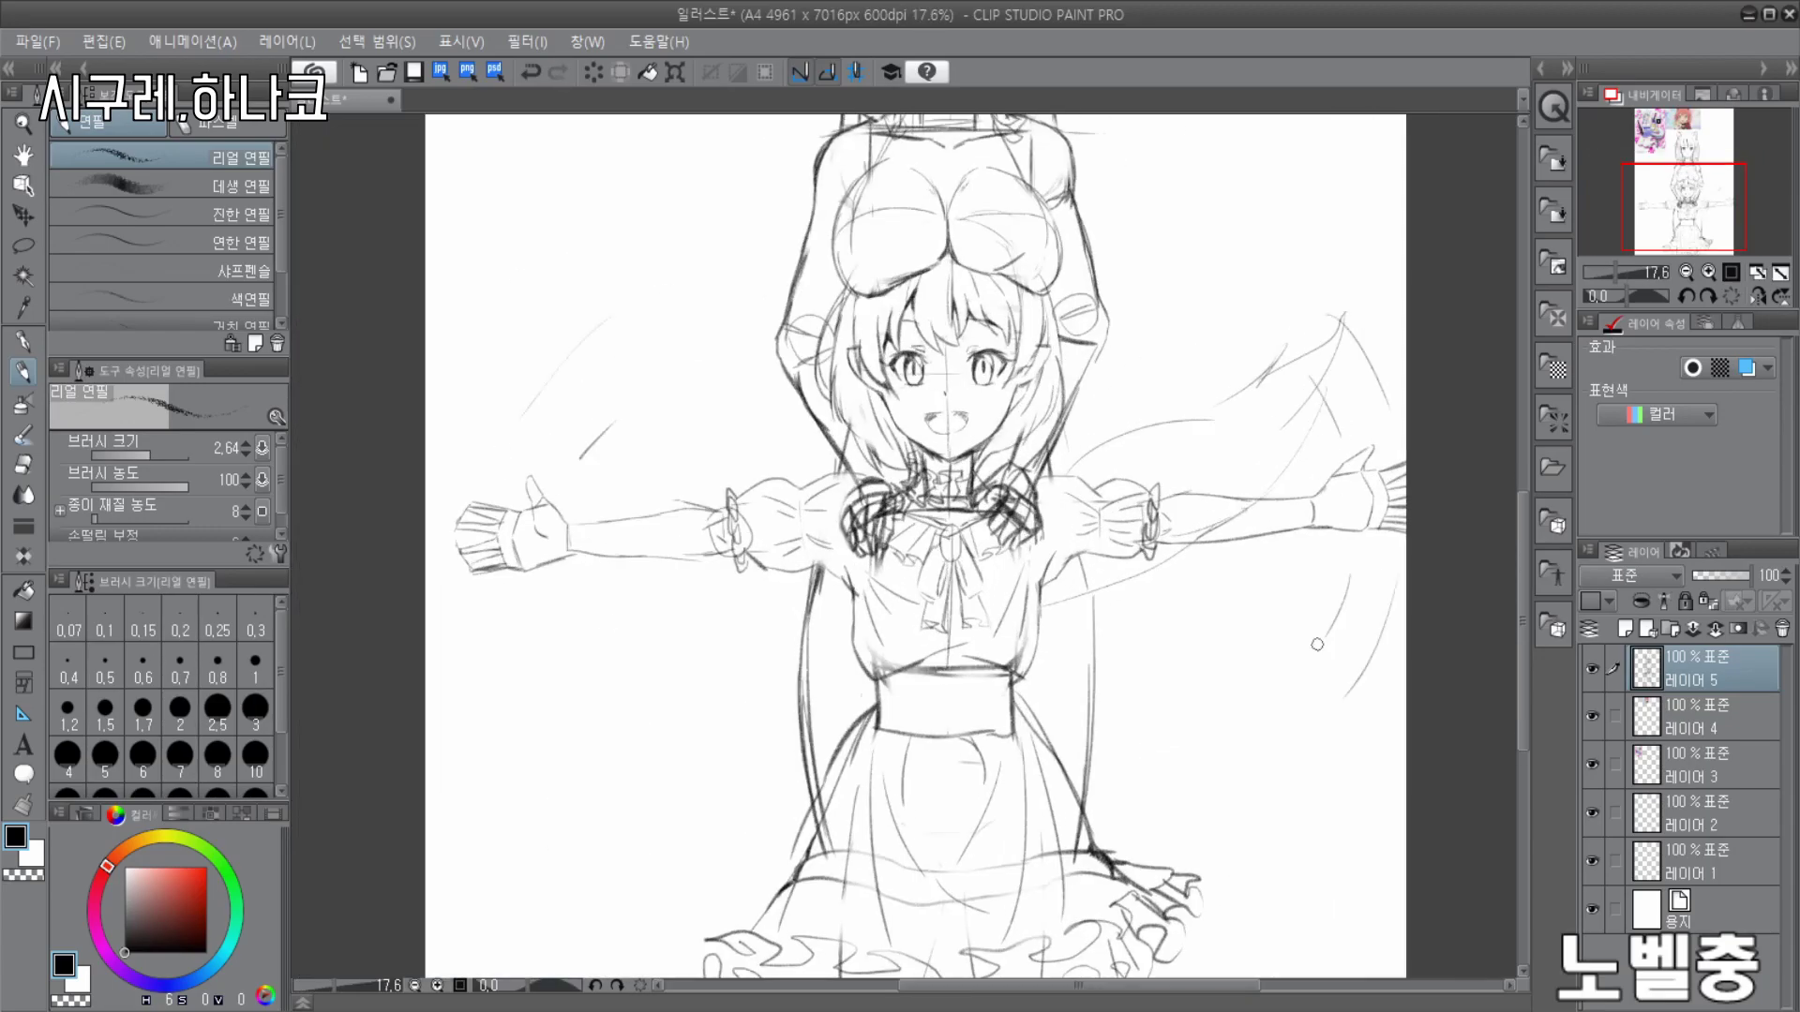
- Sketch curved motion arcs above and below the second girl's outstretched arms
{"action": "scroll", "coordinate": [1350, 574], "scroll_direction": "down", "scroll_amount": 3}
{"action": "scroll", "coordinate": [873, 227], "scroll_direction": "up", "scroll_amount": 4}
{"action": "scroll", "coordinate": [1019, 730], "scroll_direction": "down", "scroll_amount": 4}
{"action": "scroll", "coordinate": [1001, 325], "scroll_direction": "up", "scroll_amount": 6}
- Redraw the cat-eared girl's frowning mouth as a small open mouth
{"action": "scroll", "coordinate": [1115, 385], "scroll_direction": "down", "scroll_amount": 3}
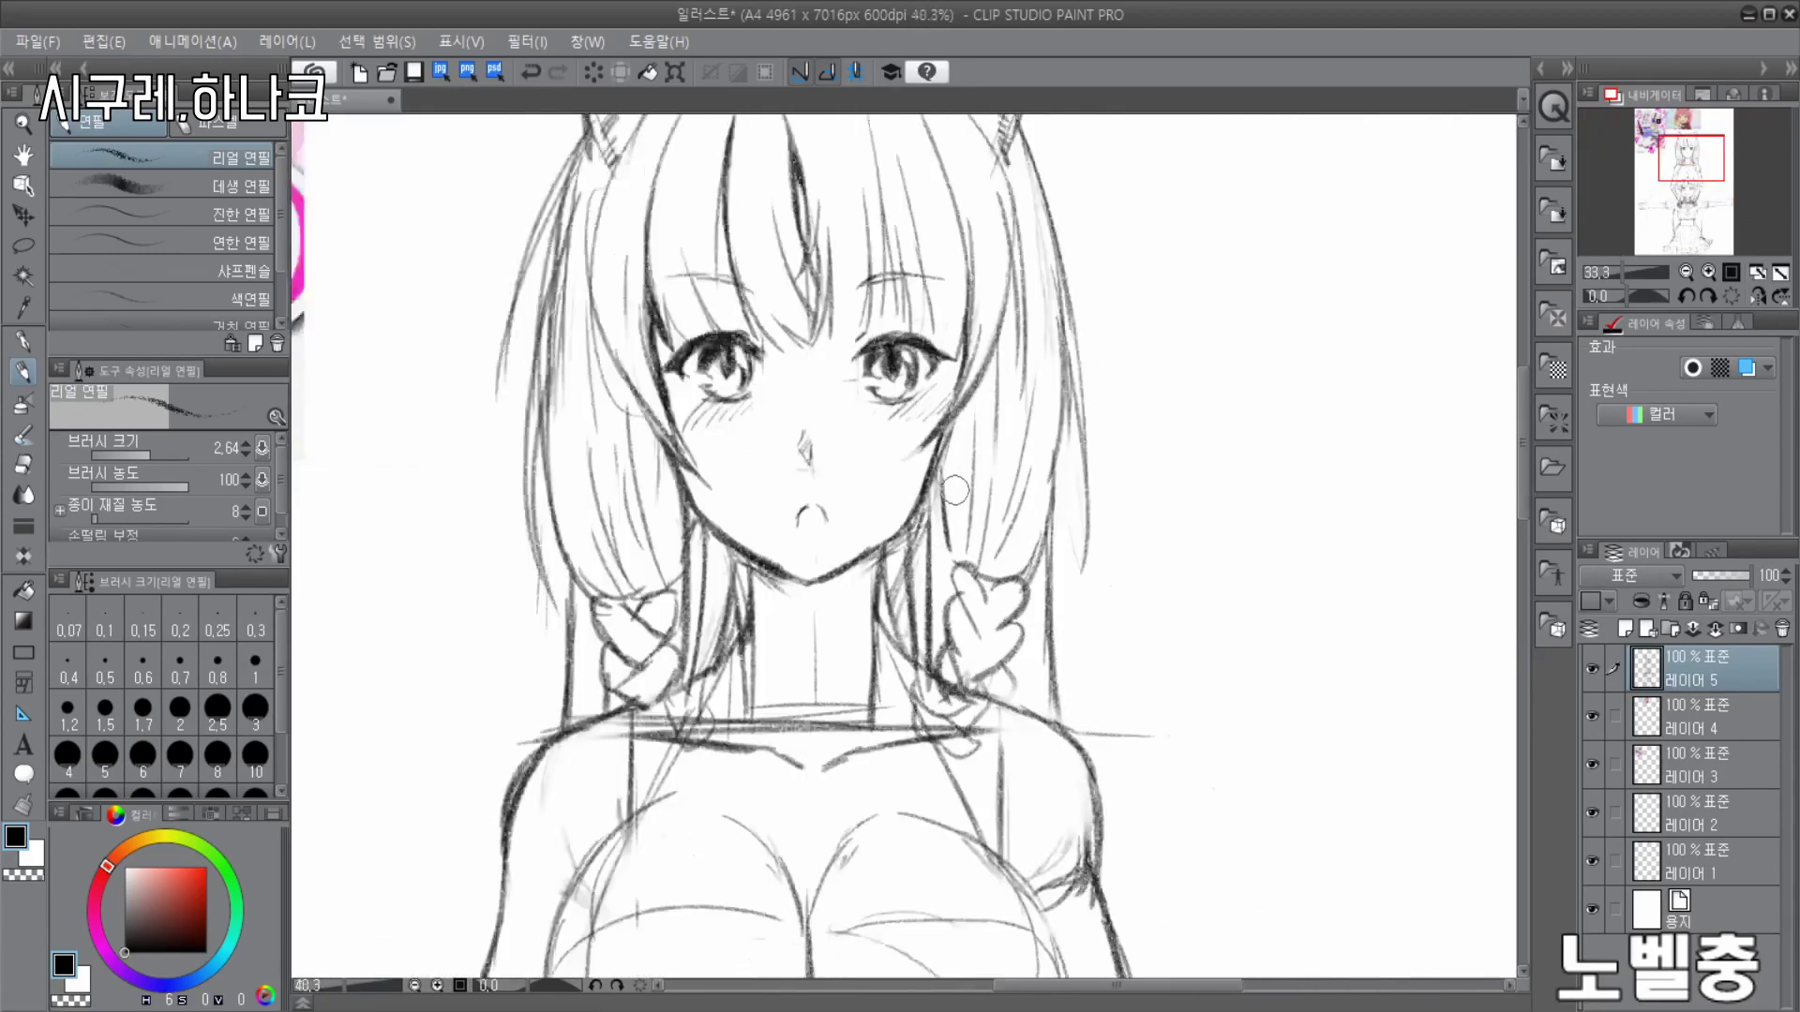
{"action": "scroll", "coordinate": [732, 555], "scroll_direction": "up", "scroll_amount": 4}
{"action": "scroll", "coordinate": [760, 522], "scroll_direction": "down", "scroll_amount": 4}
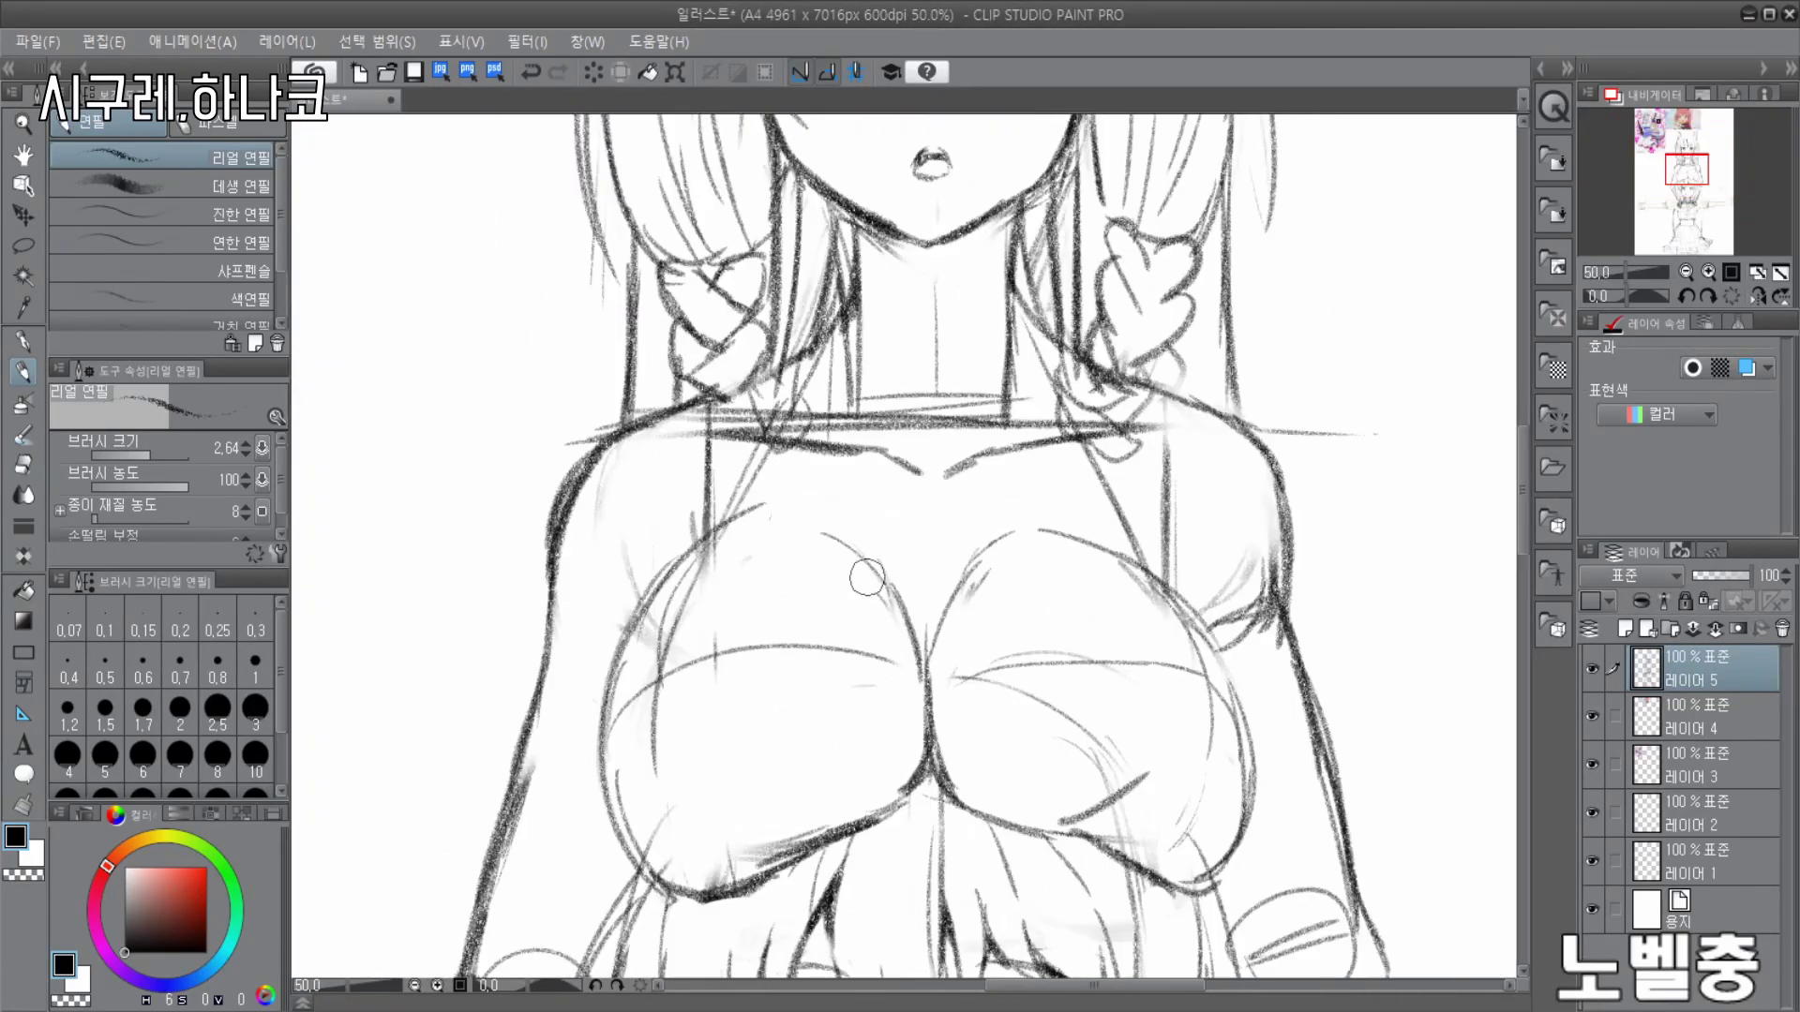
{"action": "left_click_drag", "start_coordinate": [831, 324], "coordinate": [879, 506]}
{"action": "left_click_drag", "start_coordinate": [1030, 300], "coordinate": [980, 511]}
{"action": "left_click_drag", "start_coordinate": [864, 464], "coordinate": [942, 525]}
{"action": "key", "text": "ctrl+z"}
{"action": "key", "text": "ctrl+z"}
{"action": "key", "text": "ctrl+z"}
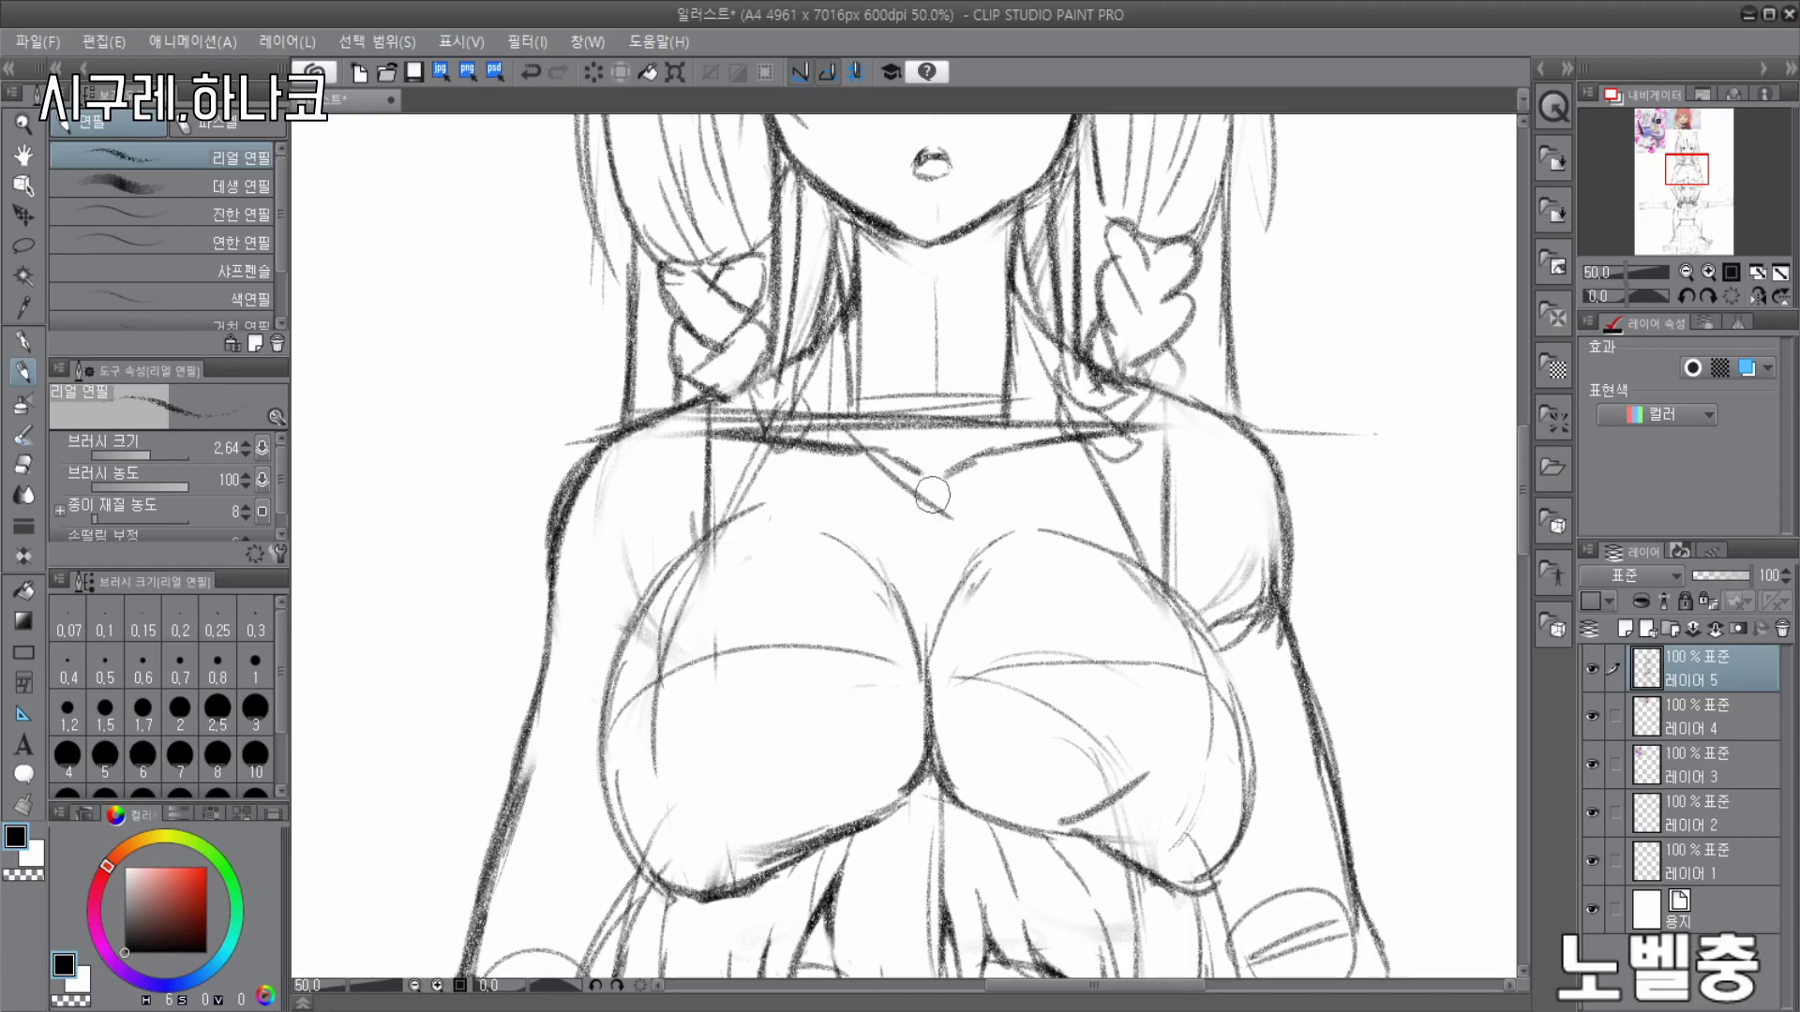
- Draw a V-shaped neckline on the cat-eared girl from both sides of the neck to the upper chest
{"action": "left_click_drag", "start_coordinate": [839, 394], "coordinate": [937, 511]}
{"action": "left_click_drag", "start_coordinate": [950, 511], "coordinate": [1031, 332]}
{"action": "left_click_drag", "start_coordinate": [832, 323], "coordinate": [860, 466]}
{"action": "left_click_drag", "start_coordinate": [951, 511], "coordinate": [720, 537]}
{"action": "key", "text": "ctrl+z"}
{"action": "key", "text": "ctrl+z"}
- Draw the cape's lower edge from the upper chest over both arms and add the left half of the collar
{"action": "mouse_move", "coordinate": [937, 512]}
{"action": "left_mouse_down"}
{"action": "mouse_move", "coordinate": [1202, 565]}
{"action": "mouse_move", "coordinate": [1178, 591]}
{"action": "mouse_move", "coordinate": [1320, 703]}
{"action": "left_mouse_up"}
{"action": "mouse_move", "coordinate": [736, 539]}
{"action": "left_mouse_down"}
{"action": "mouse_move", "coordinate": [575, 704]}
{"action": "mouse_move", "coordinate": [432, 928]}
{"action": "left_mouse_up"}
{"action": "left_click_drag", "start_coordinate": [1317, 694], "coordinate": [1383, 834]}
{"action": "left_click_drag", "start_coordinate": [855, 280], "coordinate": [630, 414]}
{"action": "left_click_drag", "start_coordinate": [664, 424], "coordinate": [848, 515]}
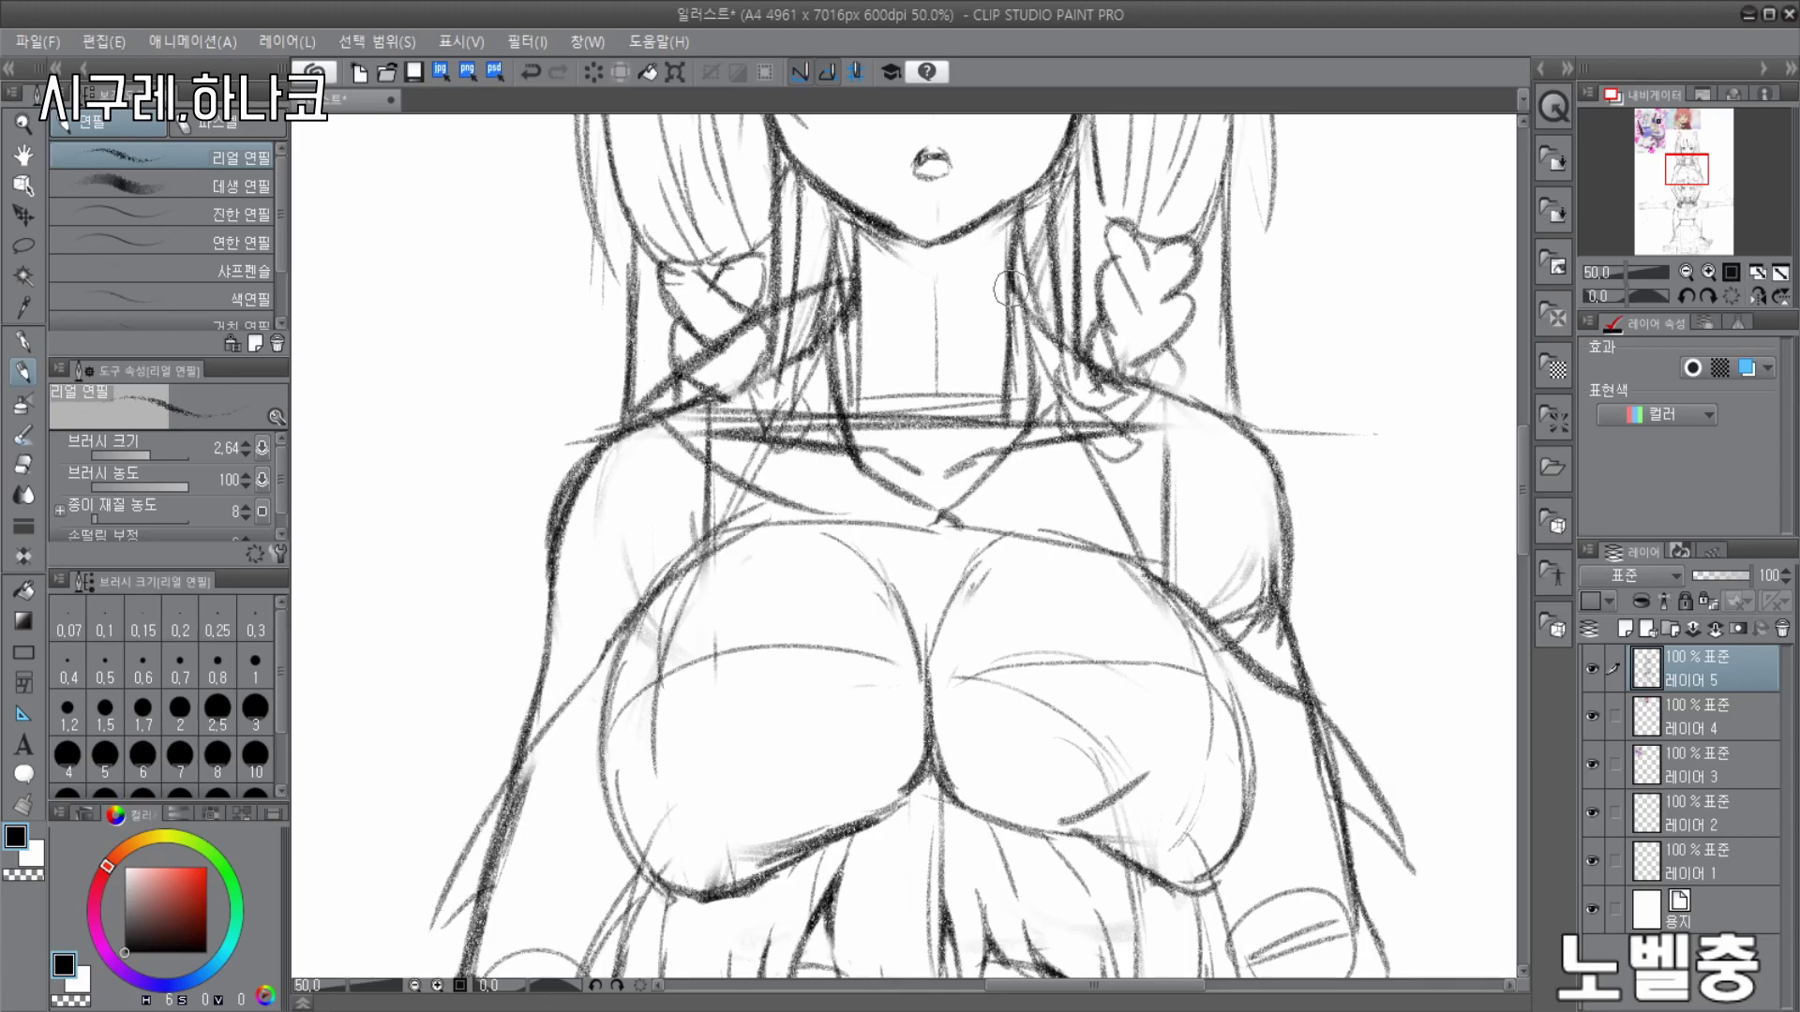
- Draw the right half of the cat-eared girl's collar and the cape's outer edges along both upper arms
{"action": "left_click_drag", "start_coordinate": [1022, 285], "coordinate": [1242, 424]}
{"action": "left_click_drag", "start_coordinate": [1235, 426], "coordinate": [971, 522]}
{"action": "left_click_drag", "start_coordinate": [689, 368], "coordinate": [574, 432]}
{"action": "left_click_drag", "start_coordinate": [575, 424], "coordinate": [446, 902]}
{"action": "left_click_drag", "start_coordinate": [1161, 360], "coordinate": [1324, 546]}
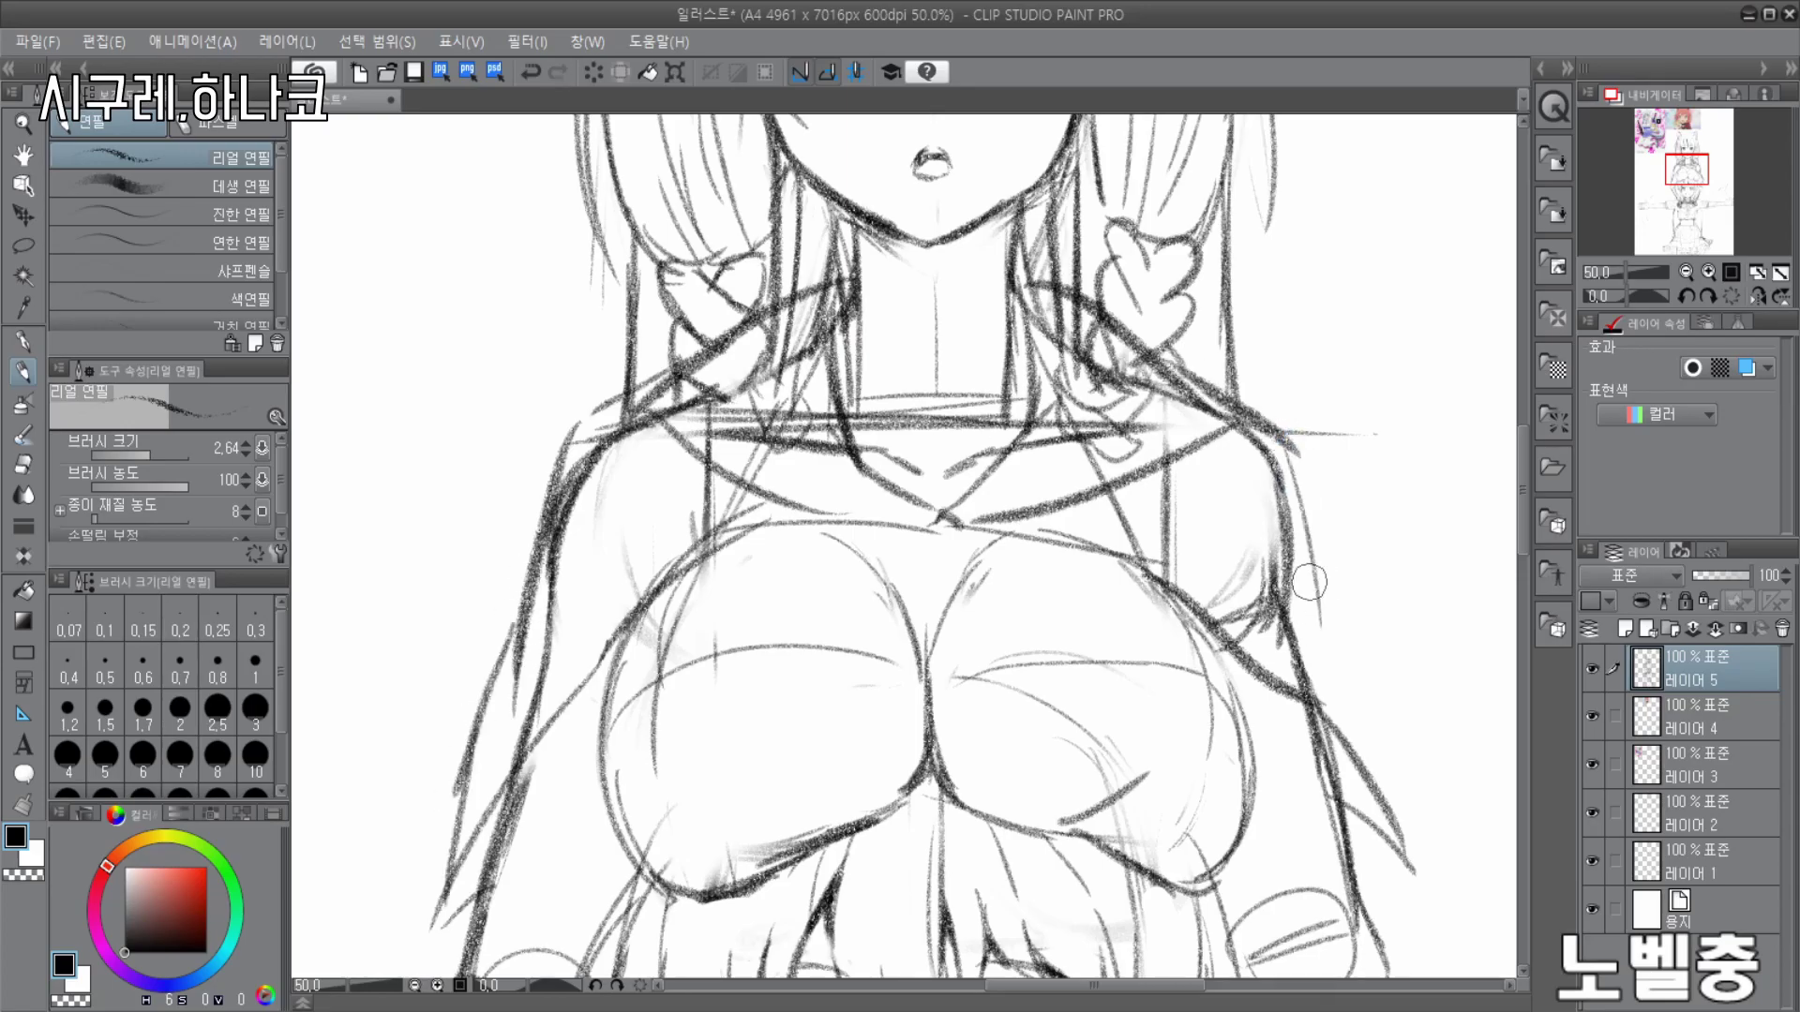
{"action": "left_click_drag", "start_coordinate": [1315, 624], "coordinate": [1402, 839]}
- Draw a small ribbon bow with hanging tails at the point of the cat-eared girl's collar
{"action": "scroll", "coordinate": [996, 265], "scroll_direction": "down", "scroll_amount": 6}
{"action": "scroll", "coordinate": [997, 266], "scroll_direction": "up", "scroll_amount": 6}
{"action": "scroll", "coordinate": [851, 608], "scroll_direction": "up", "scroll_amount": 1}
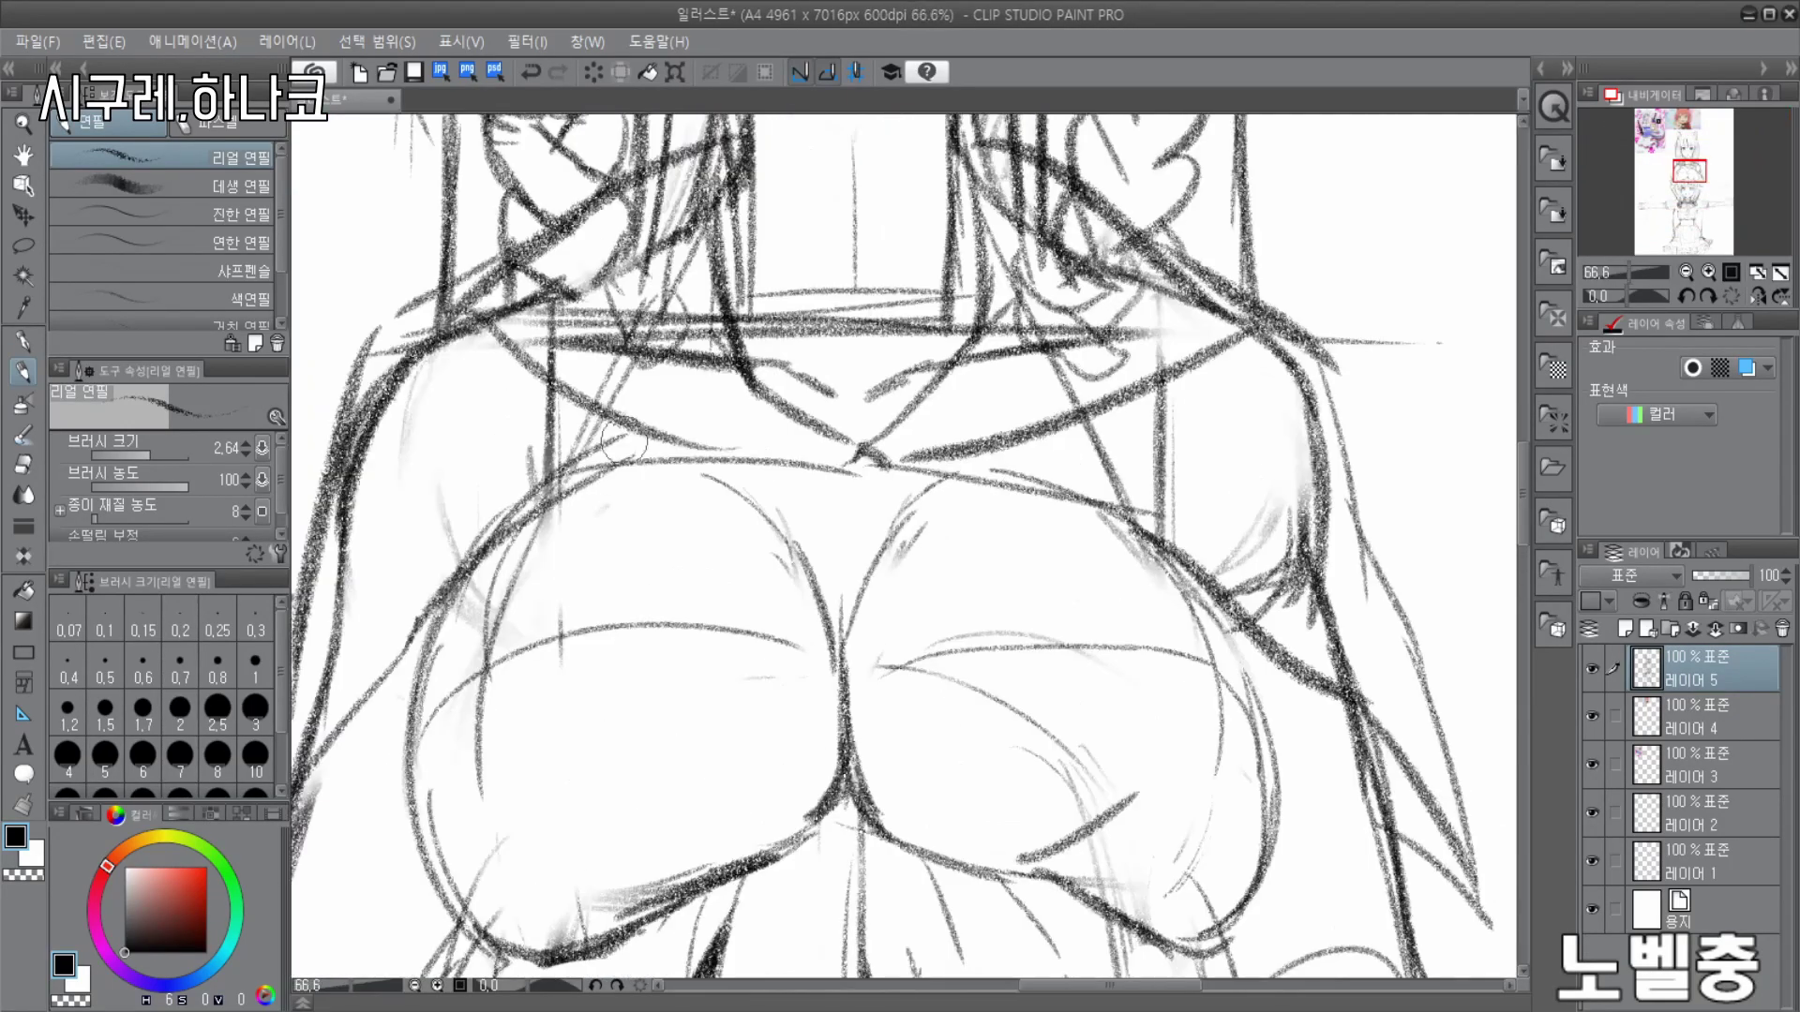
{"action": "left_click_drag", "start_coordinate": [829, 488], "coordinate": [757, 486]}
{"action": "left_click_drag", "start_coordinate": [746, 496], "coordinate": [830, 518]}
{"action": "left_click_drag", "start_coordinate": [868, 486], "coordinate": [954, 478]}
{"action": "left_click_drag", "start_coordinate": [955, 481], "coordinate": [861, 519]}
{"action": "key", "text": "ctrl+z"}
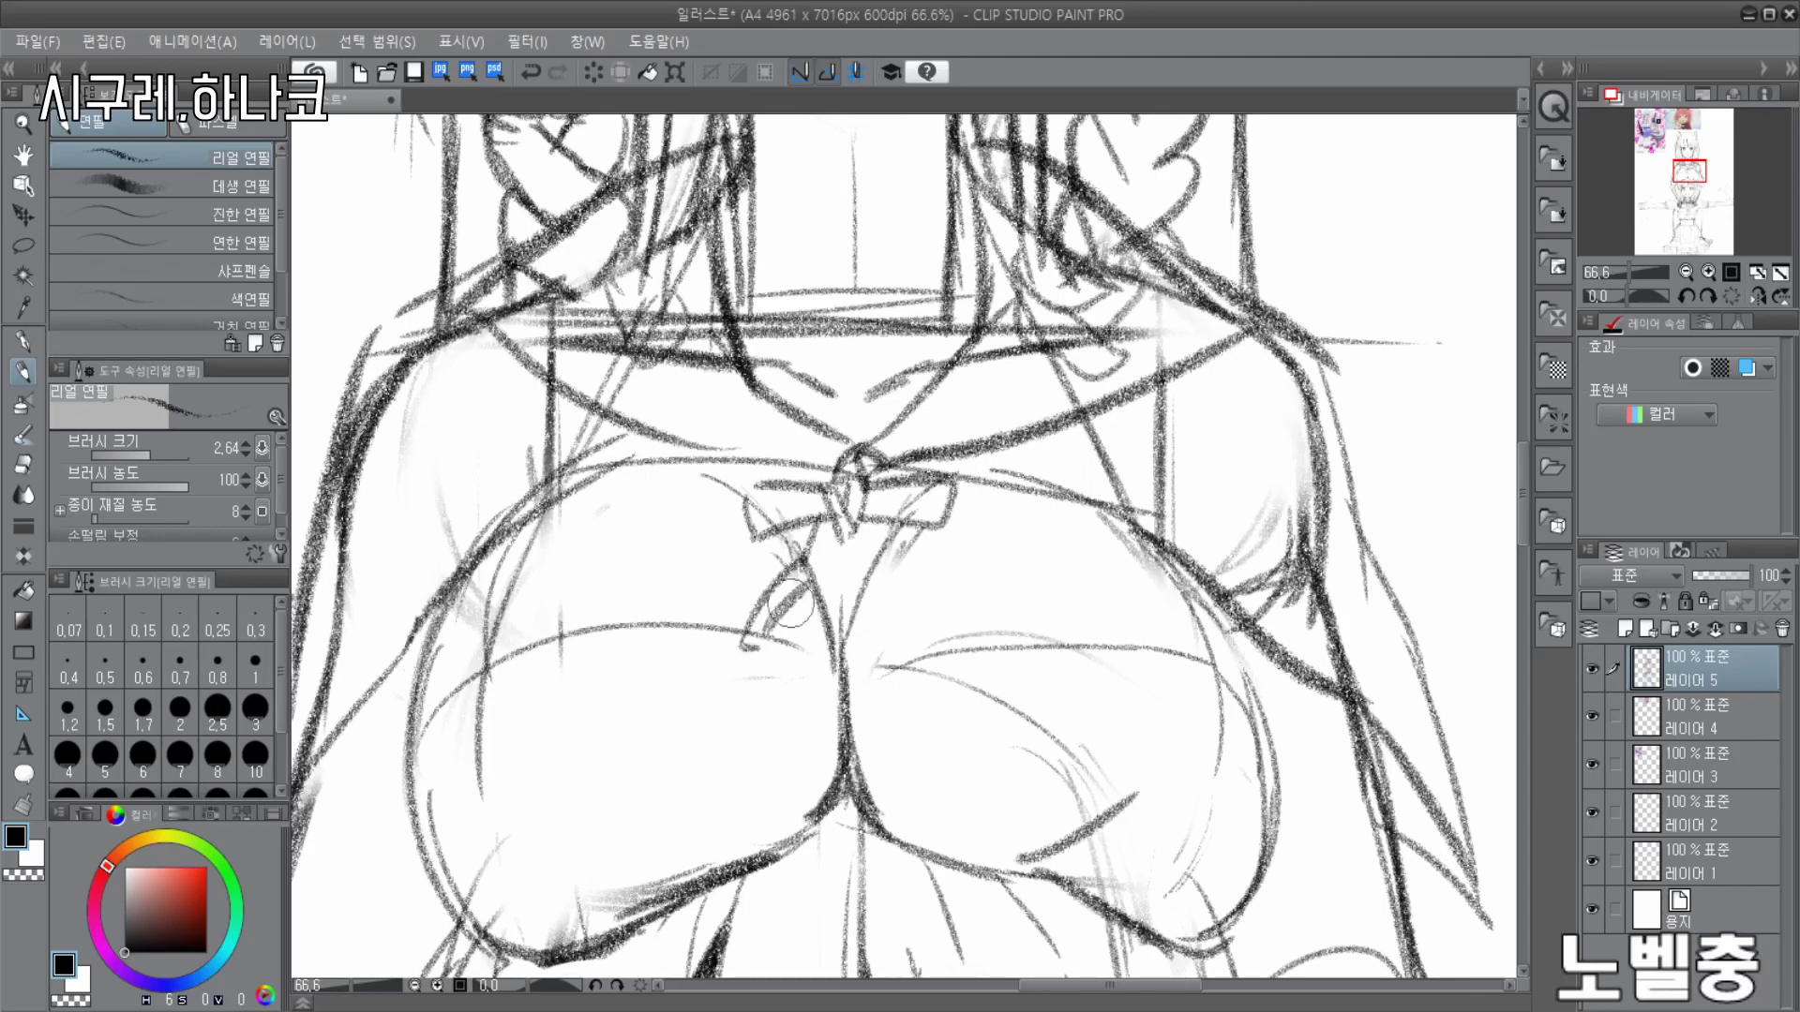
- Erase the inner contour and guide lines across the cat-eared girl's chest with the soft eraser
{"action": "left_click", "coordinate": [26, 467]}
{"action": "left_click_drag", "start_coordinate": [477, 769], "coordinate": [643, 623]}
{"action": "left_click_drag", "start_coordinate": [905, 656], "coordinate": [1167, 652]}
{"action": "mouse_move", "coordinate": [835, 754]}
{"action": "left_mouse_down"}
{"action": "mouse_move", "coordinate": [826, 647]}
{"action": "mouse_move", "coordinate": [825, 792]}
{"action": "left_mouse_up"}
{"action": "left_click_drag", "start_coordinate": [1129, 801], "coordinate": [1027, 855]}
{"action": "left_click_drag", "start_coordinate": [1031, 825], "coordinate": [1111, 591]}
- Redraw the lower edge of the cat-eared girl's chest as one continuous curve with a centre line above
{"action": "key", "text": "p"}
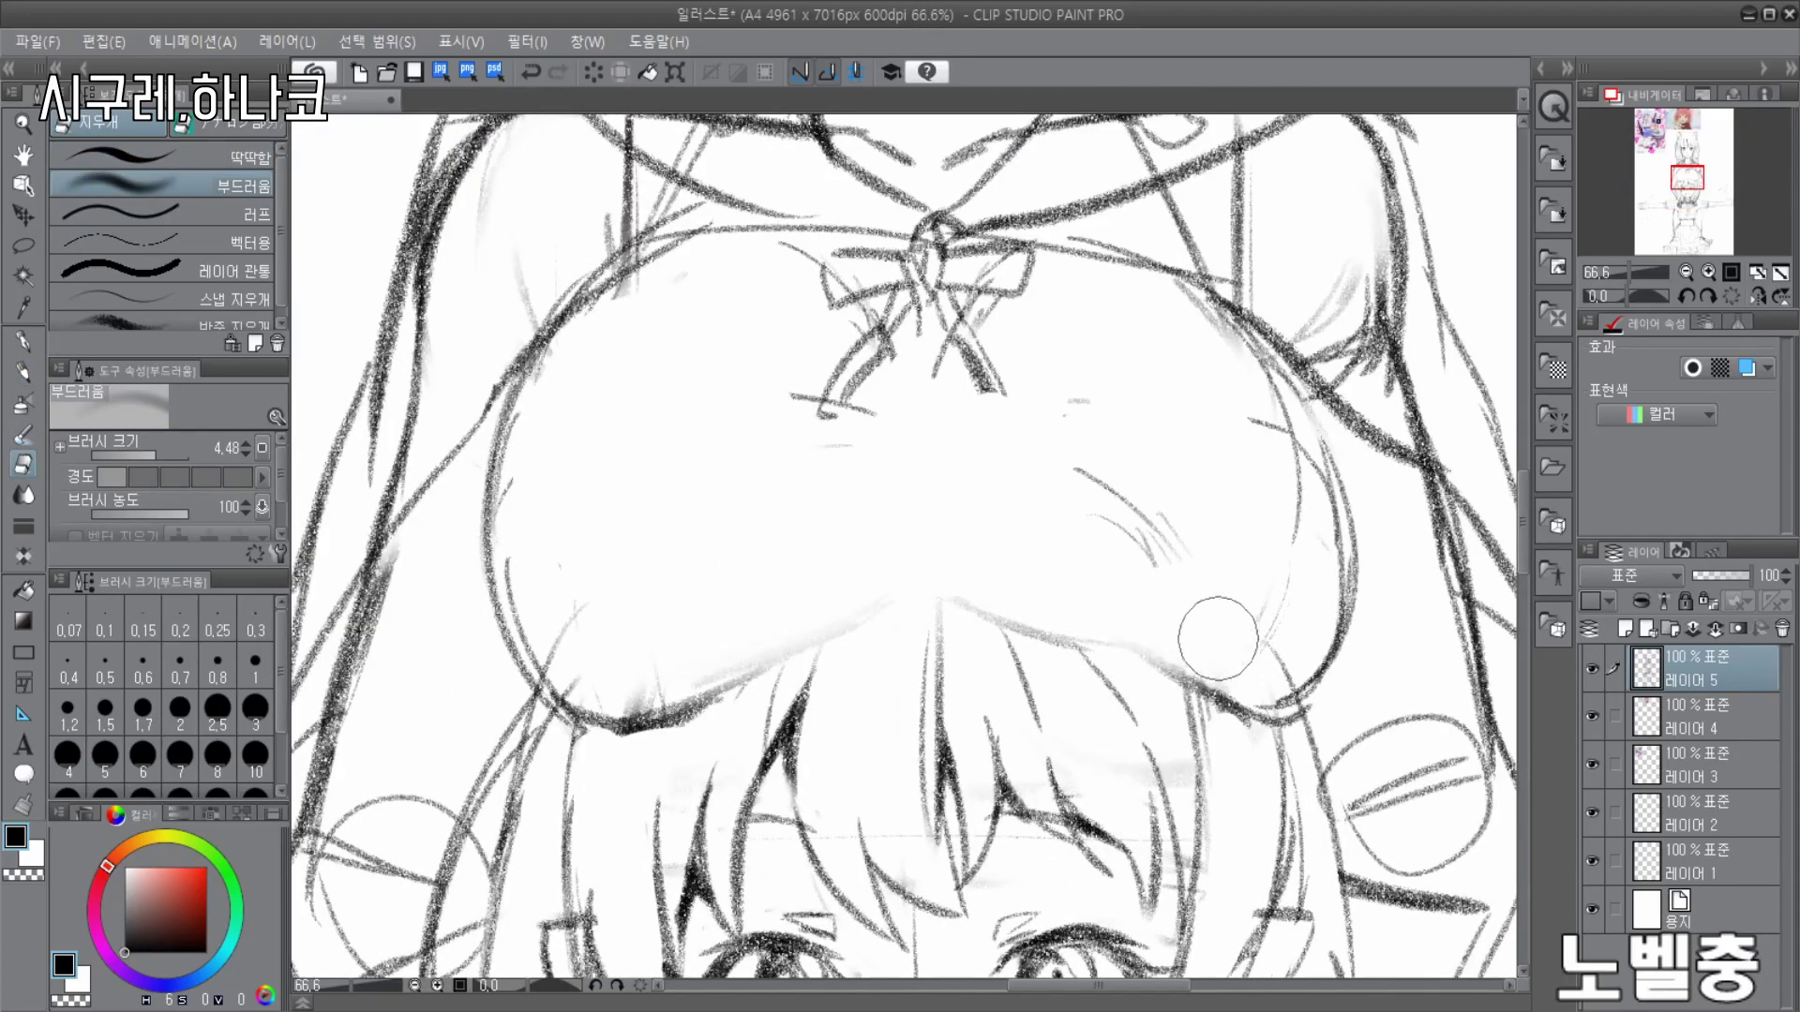
{"action": "left_click_drag", "start_coordinate": [661, 647], "coordinate": [1190, 572]}
{"action": "mouse_move", "coordinate": [928, 646]}
{"action": "left_mouse_down"}
{"action": "mouse_move", "coordinate": [1089, 650]}
{"action": "mouse_move", "coordinate": [1261, 694]}
{"action": "left_mouse_up"}
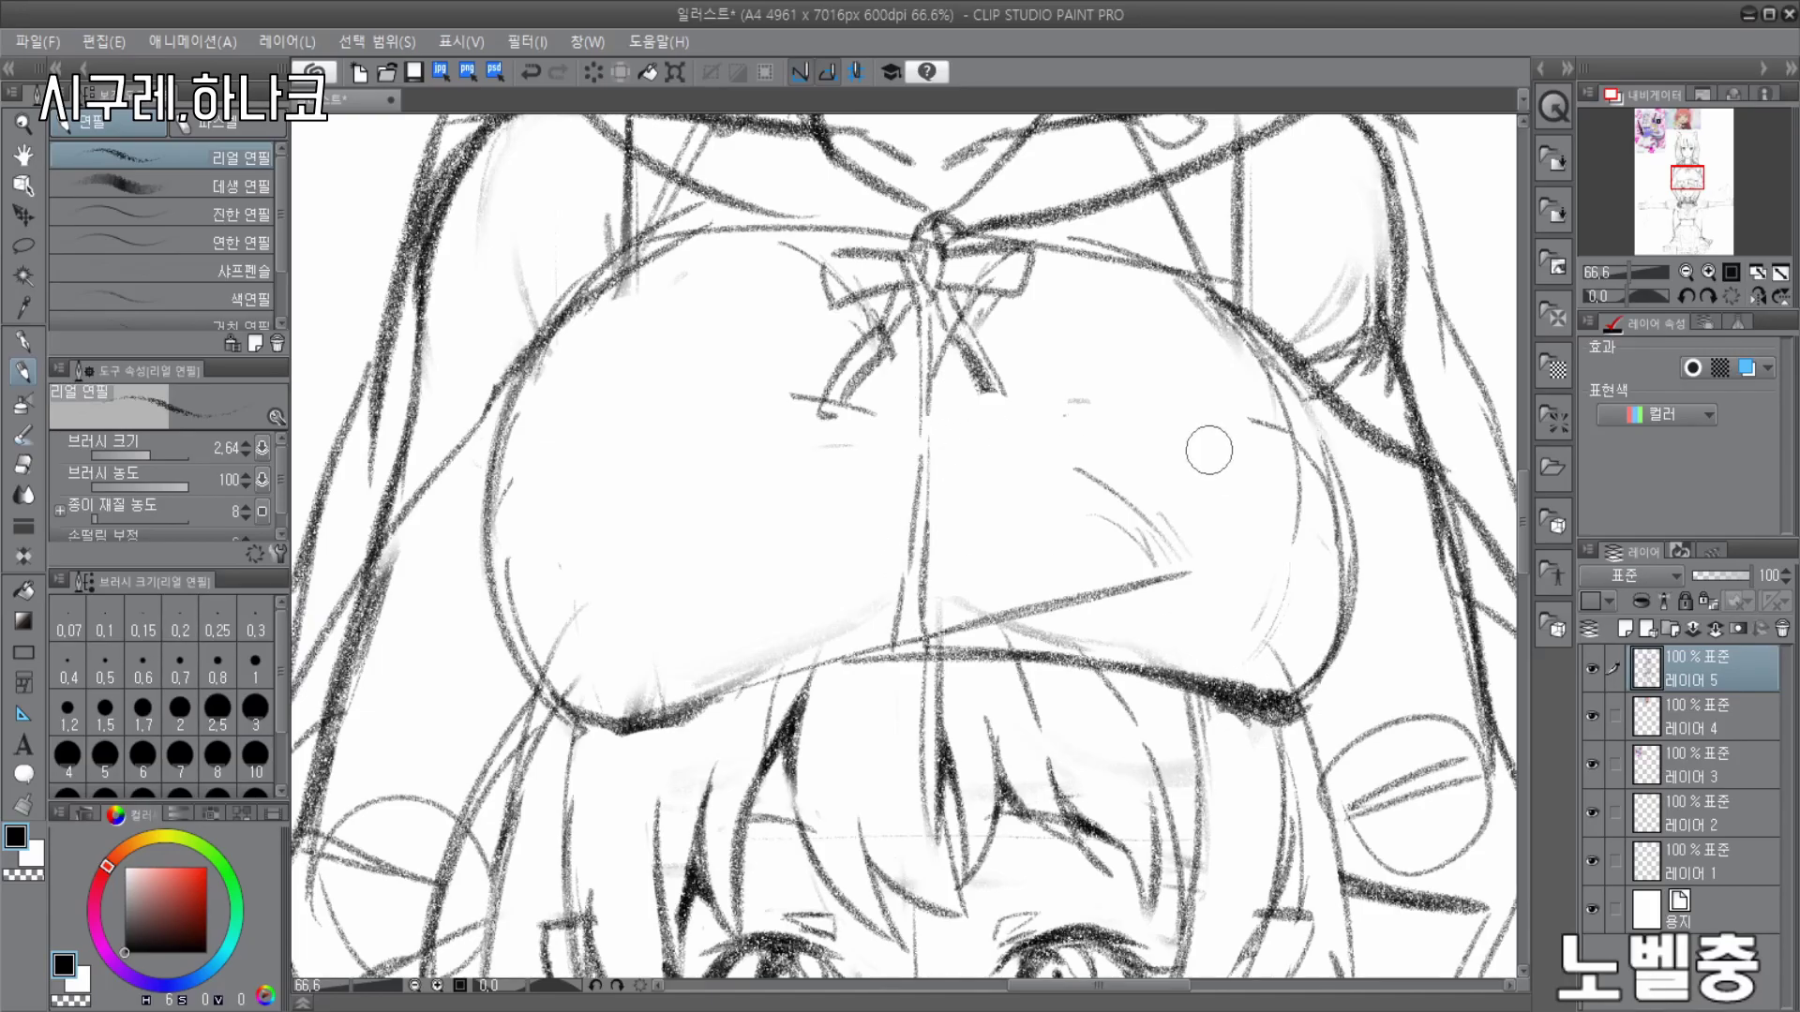
- Erase the remaining contour lines inside the right side of the cat-eared girl's chest
{"action": "left_click", "coordinate": [25, 465]}
{"action": "left_click_drag", "start_coordinate": [1089, 543], "coordinate": [1167, 553]}
{"action": "left_click_drag", "start_coordinate": [1284, 412], "coordinate": [1301, 525]}
{"action": "scroll", "coordinate": [1027, 417], "scroll_direction": "down", "scroll_amount": 5}
{"action": "scroll", "coordinate": [975, 403], "scroll_direction": "up", "scroll_amount": 4}
- Sketch a hanging drape on each side behind the second girl's blouse, from below the sleeves to waist height
{"action": "left_click", "coordinate": [25, 369]}
{"action": "scroll", "coordinate": [689, 433], "scroll_direction": "down", "scroll_amount": 6}
{"action": "scroll", "coordinate": [725, 621], "scroll_direction": "up", "scroll_amount": 5}
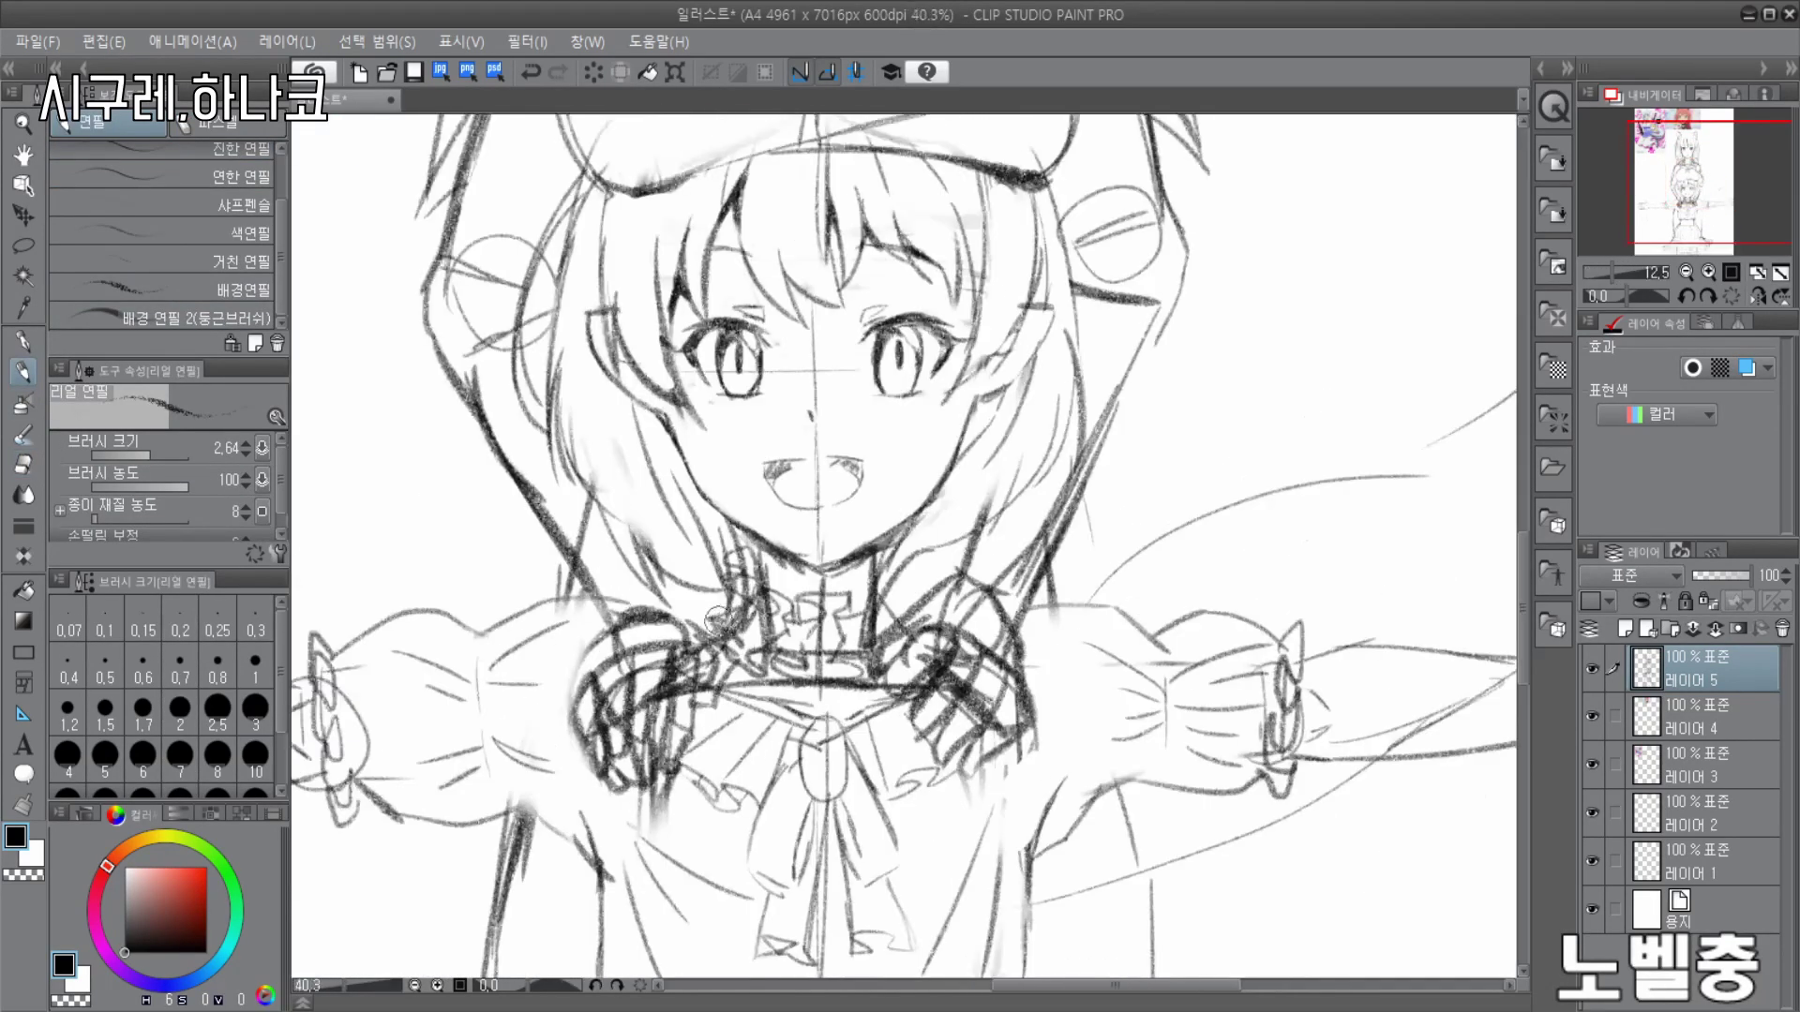
{"action": "scroll", "coordinate": [1094, 364], "scroll_direction": "down", "scroll_amount": 2}
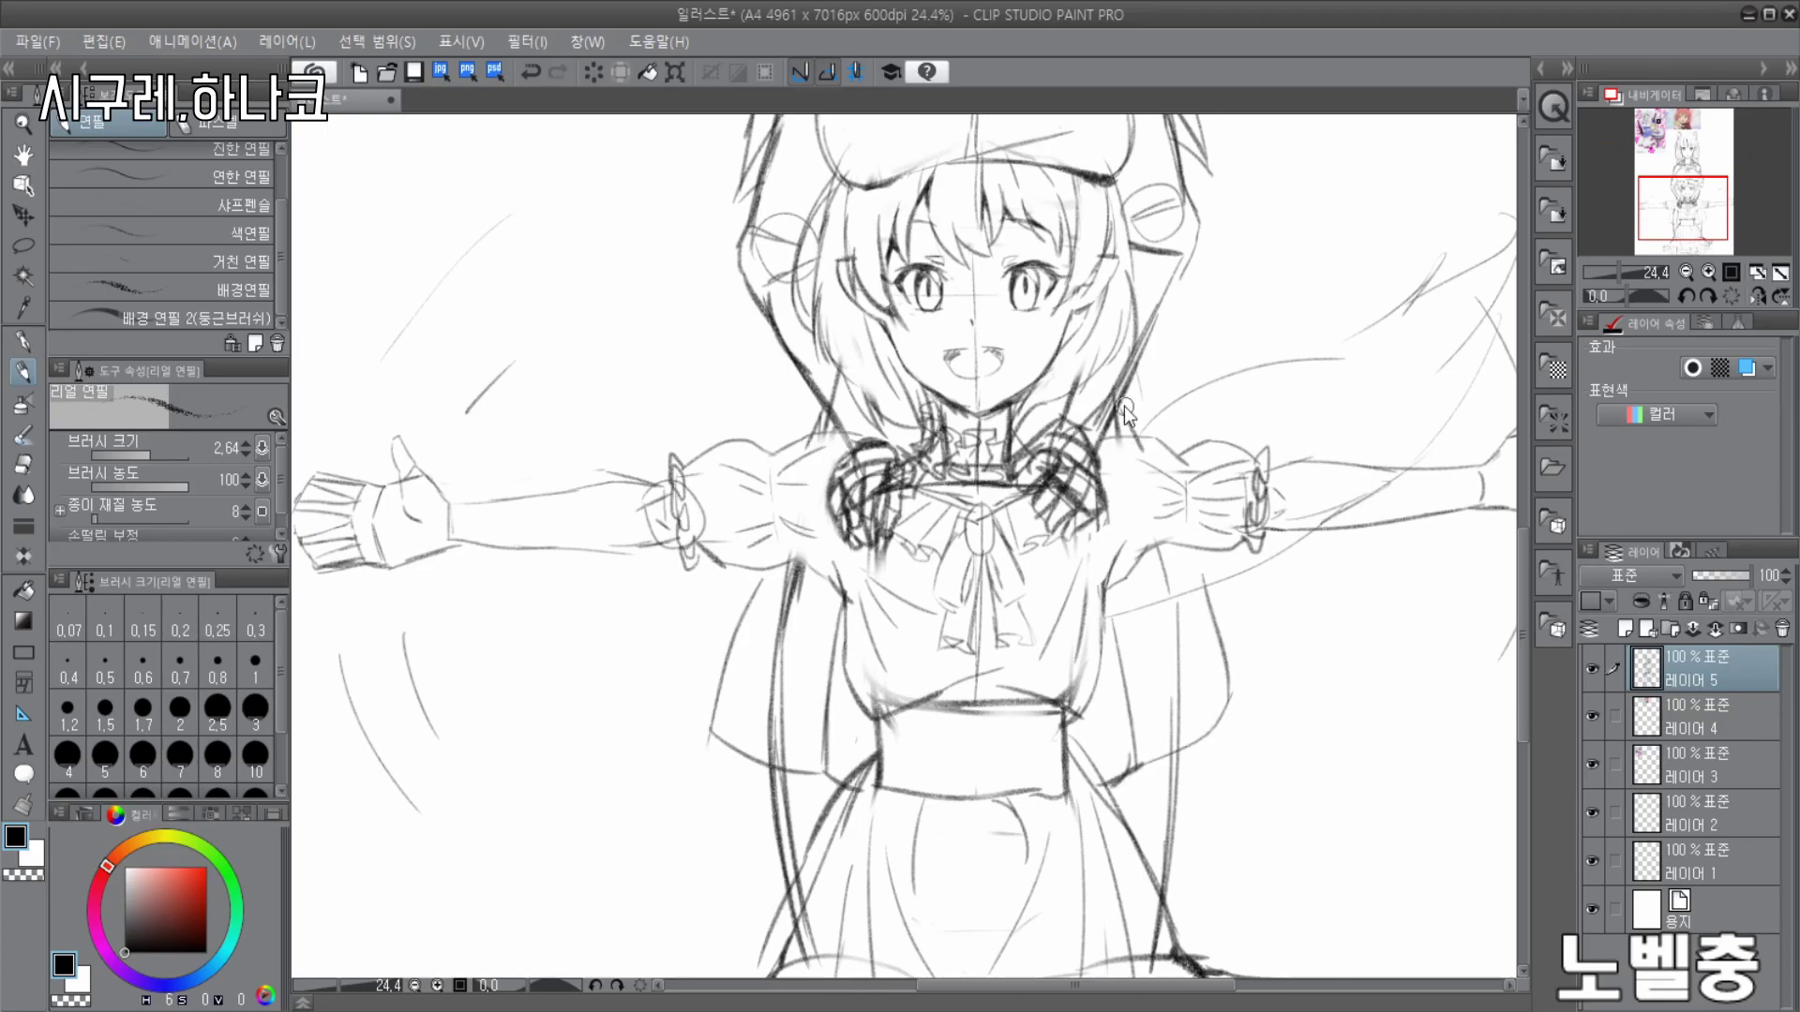
- Add fold lines to both drapes hanging behind the second girl's blouse
{"action": "scroll", "coordinate": [1133, 425], "scroll_direction": "down", "scroll_amount": 1}
{"action": "scroll", "coordinate": [610, 707], "scroll_direction": "up", "scroll_amount": 2}
{"action": "left_click_drag", "start_coordinate": [589, 677], "coordinate": [554, 769]}
{"action": "left_click_drag", "start_coordinate": [1003, 668], "coordinate": [1056, 769]}
{"action": "scroll", "coordinate": [1153, 450], "scroll_direction": "down", "scroll_amount": 5}
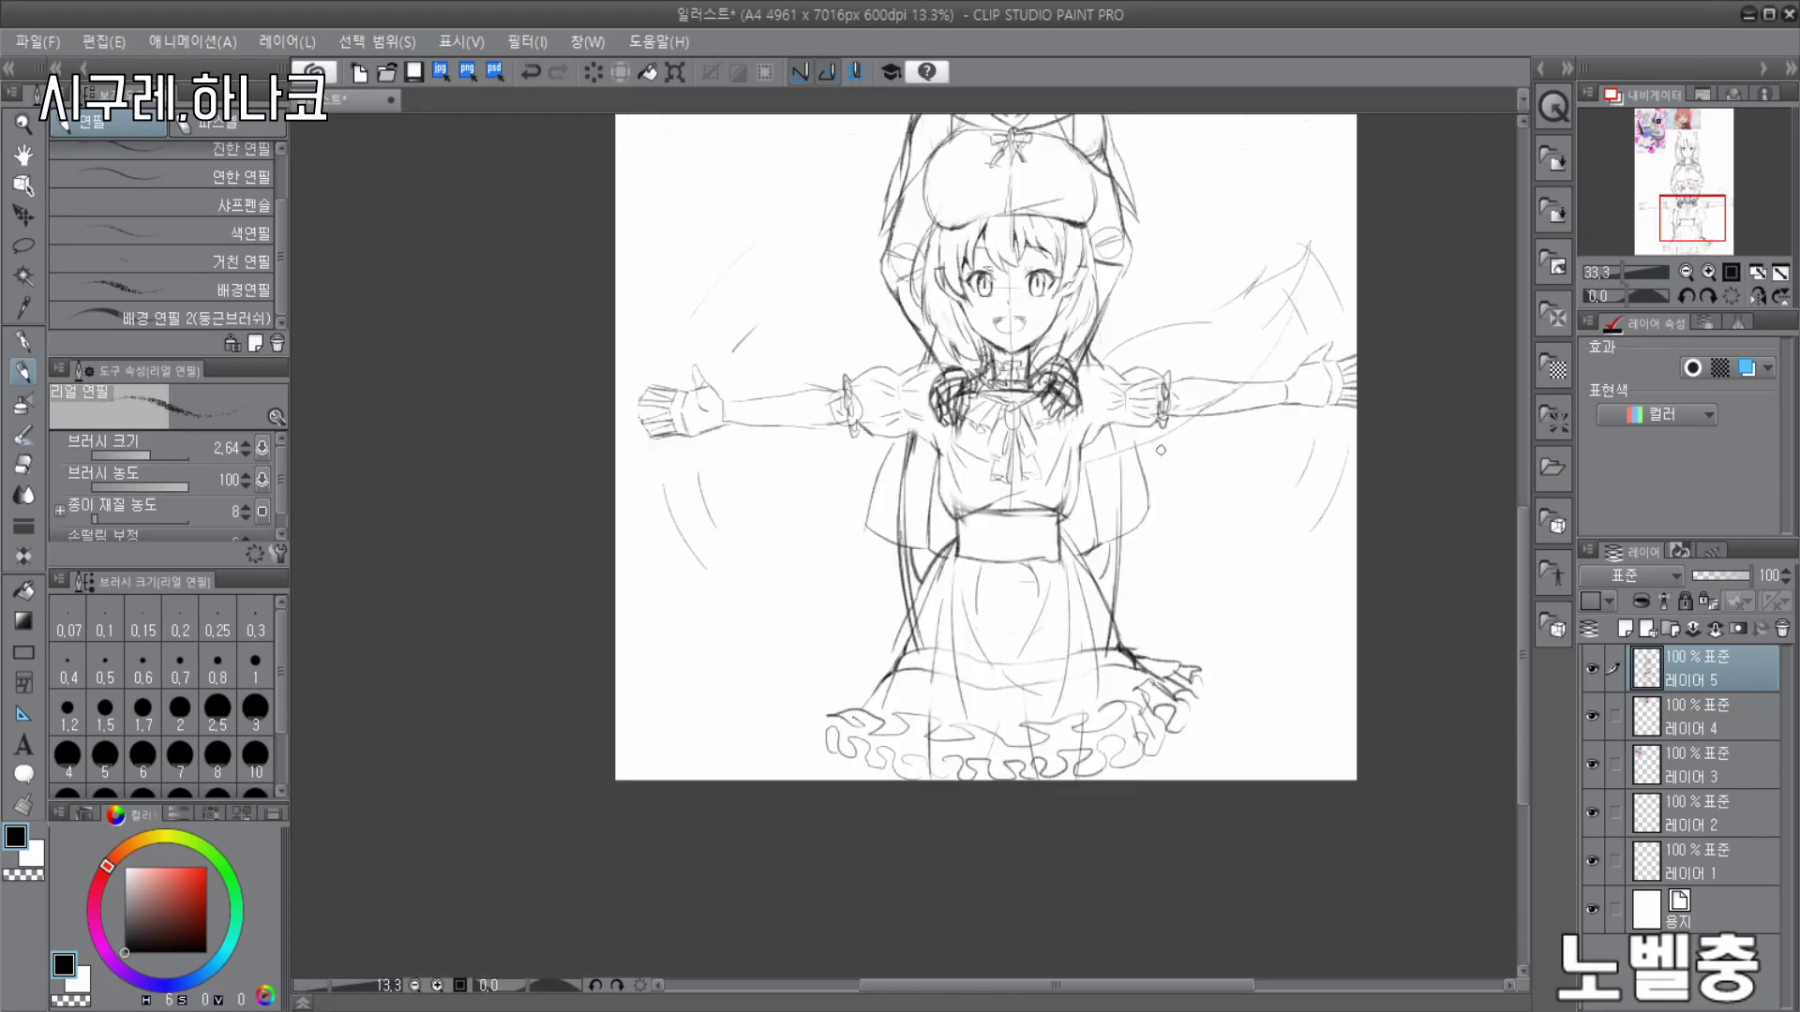
{"action": "scroll", "coordinate": [1073, 577], "scroll_direction": "up", "scroll_amount": 10}
{"action": "left_click_drag", "start_coordinate": [773, 596], "coordinate": [1003, 511]}
{"action": "left_click_drag", "start_coordinate": [713, 384], "coordinate": [1192, 346]}
{"action": "scroll", "coordinate": [828, 377], "scroll_direction": "down", "scroll_amount": 3}
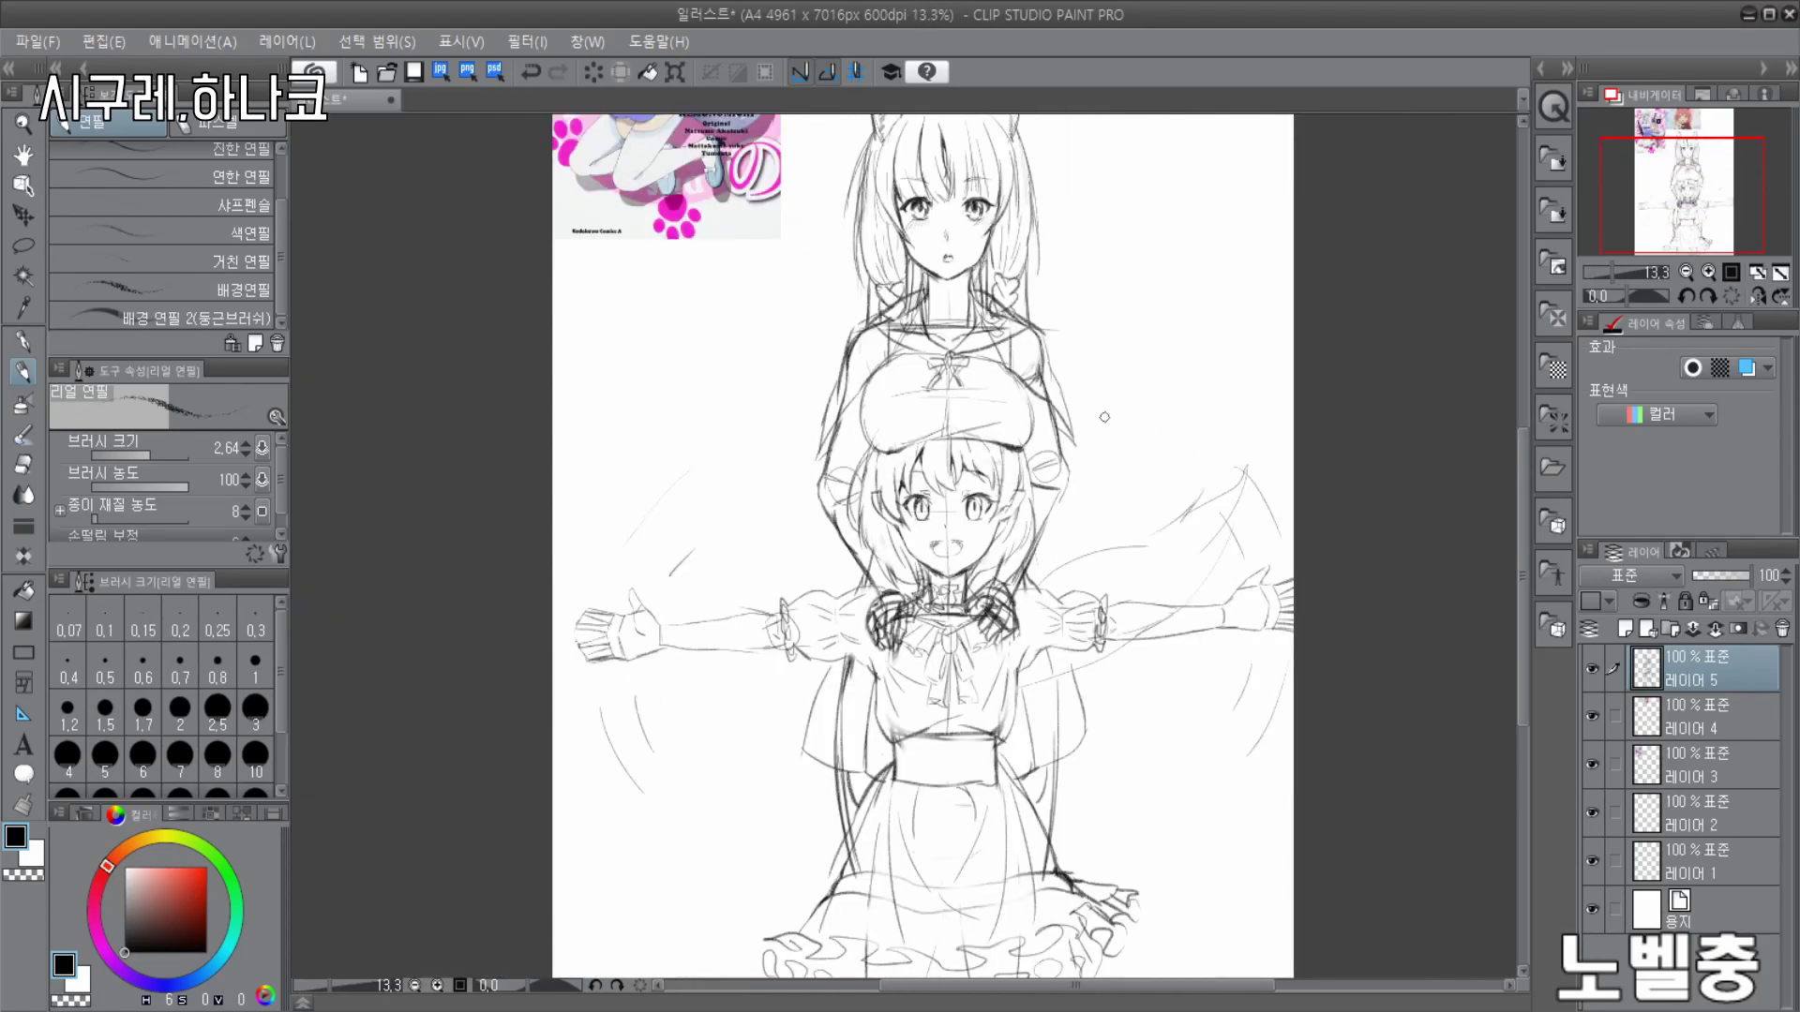
- Erase the old cape and collar lines across the cat-eared girl's shoulders and upper chest
{"action": "scroll", "coordinate": [712, 395], "scroll_direction": "up", "scroll_amount": 2}
{"action": "scroll", "coordinate": [1198, 412], "scroll_direction": "down", "scroll_amount": 8}
{"action": "scroll", "coordinate": [1163, 345], "scroll_direction": "up", "scroll_amount": 2}
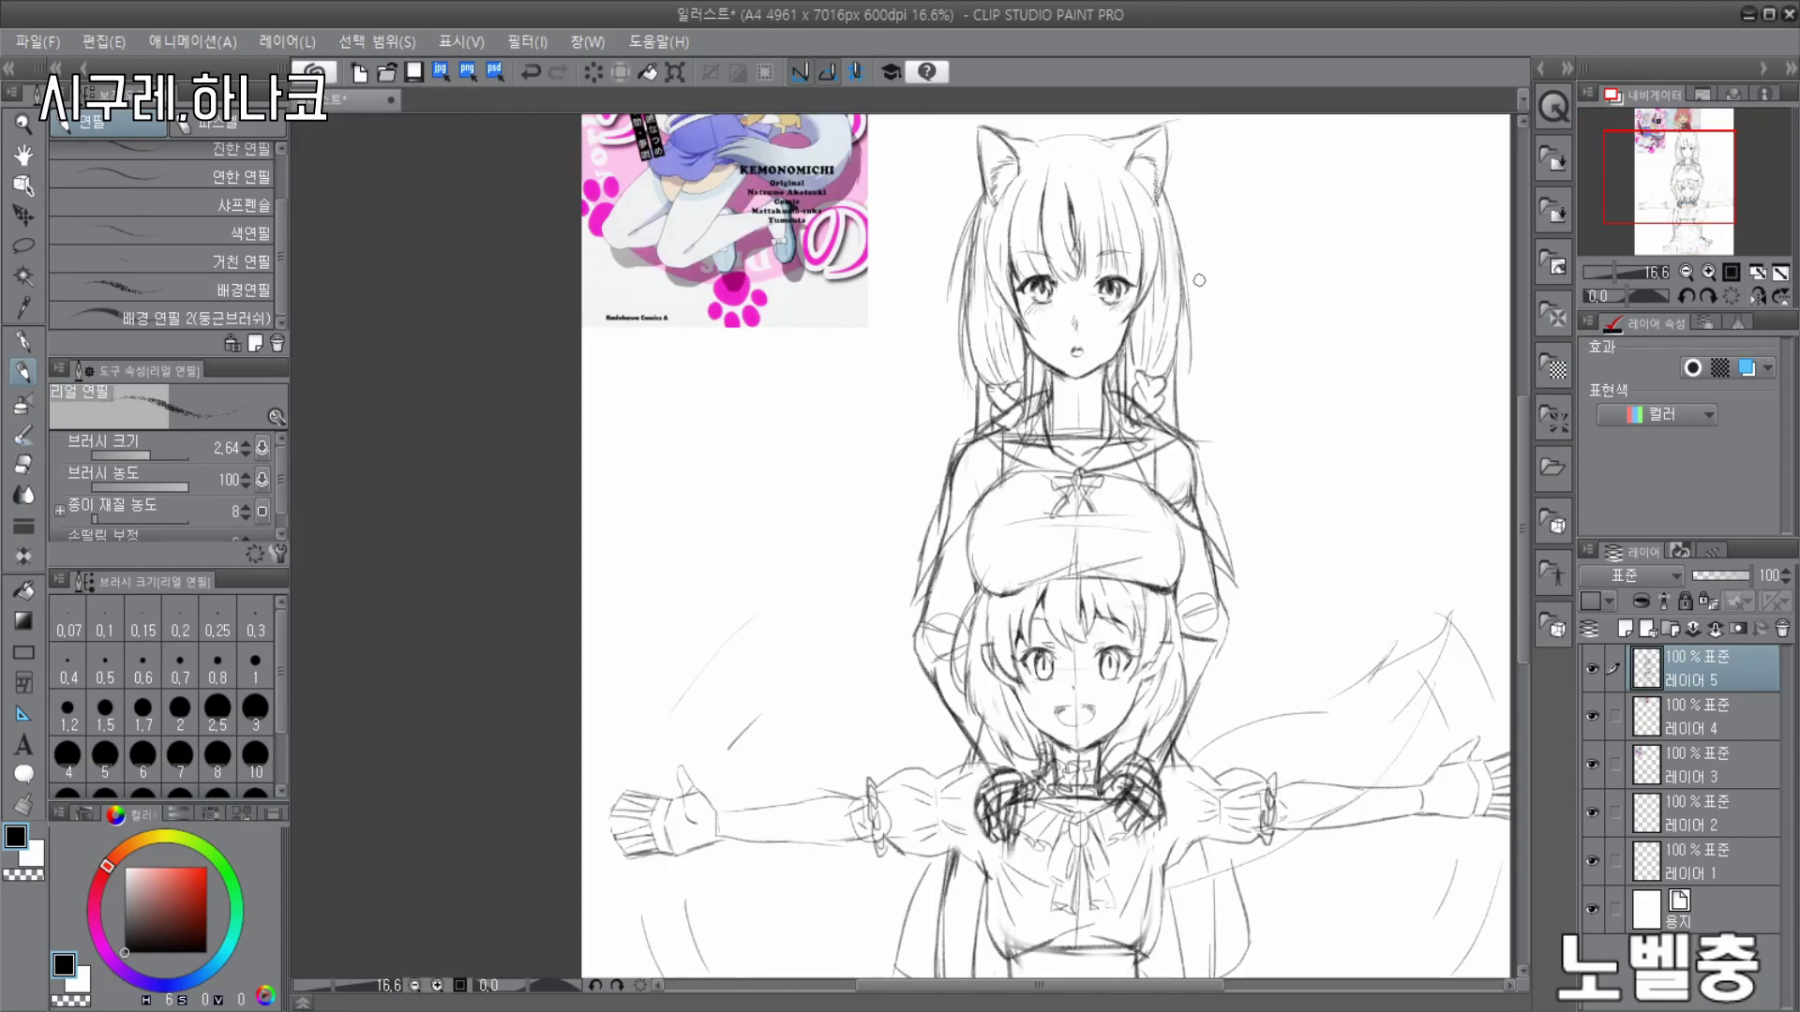
{"action": "scroll", "coordinate": [1164, 345], "scroll_direction": "up", "scroll_amount": 8}
{"action": "key", "text": "e"}
{"action": "mouse_move", "coordinate": [808, 535]}
{"action": "left_mouse_down"}
{"action": "mouse_move", "coordinate": [735, 568]}
{"action": "mouse_move", "coordinate": [1059, 544]}
{"action": "mouse_move", "coordinate": [707, 684]}
{"action": "mouse_move", "coordinate": [1166, 634]}
{"action": "mouse_move", "coordinate": [1249, 806]}
{"action": "left_mouse_up"}
{"action": "scroll", "coordinate": [857, 743], "scroll_direction": "up", "scroll_amount": 2}
{"action": "left_click_drag", "start_coordinate": [628, 510], "coordinate": [825, 623]}
{"action": "left_click_drag", "start_coordinate": [1350, 478], "coordinate": [1262, 586]}
- Draw the outline of a wide hood-like collar around the cat-eared girl's neck, with both sides meeting at the bow
{"action": "key", "text": "p"}
{"action": "mouse_move", "coordinate": [696, 420]}
{"action": "left_mouse_down"}
{"action": "mouse_move", "coordinate": [555, 522]}
{"action": "mouse_move", "coordinate": [637, 616]}
{"action": "left_mouse_up"}
{"action": "mouse_move", "coordinate": [1252, 432]}
{"action": "left_mouse_down"}
{"action": "mouse_move", "coordinate": [1378, 535]}
{"action": "mouse_move", "coordinate": [1353, 570]}
{"action": "left_mouse_up"}
{"action": "key", "text": "ctrl+z"}
{"action": "left_click_drag", "start_coordinate": [1111, 647], "coordinate": [1326, 585]}
{"action": "left_click_drag", "start_coordinate": [628, 611], "coordinate": [854, 659]}
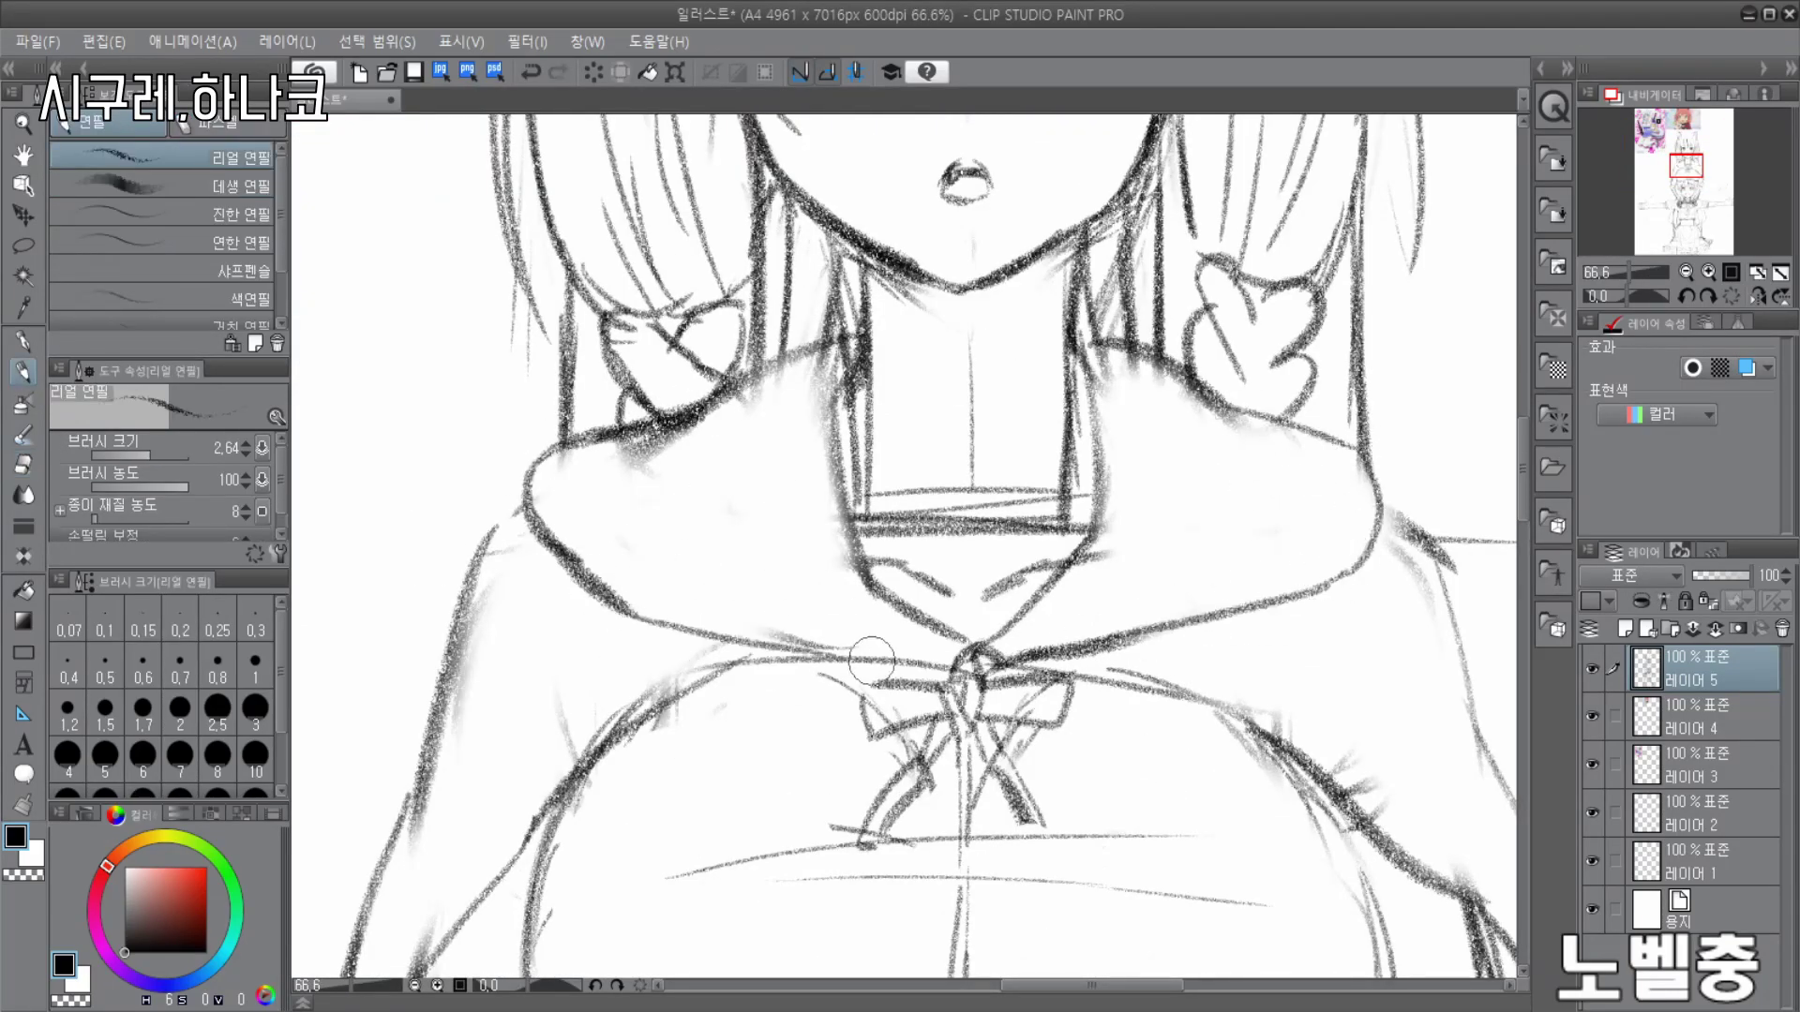
{"action": "left_click_drag", "start_coordinate": [1305, 438], "coordinate": [1209, 488]}
{"action": "left_click_drag", "start_coordinate": [1256, 569], "coordinate": [1107, 621]}
{"action": "left_click_drag", "start_coordinate": [1259, 547], "coordinate": [1281, 553]}
- Draw a band of scalloped fluffy trim down both sides of the cat-eared girl's collar
{"action": "scroll", "coordinate": [795, 876], "scroll_direction": "up", "scroll_amount": 1}
{"action": "mouse_move", "coordinate": [552, 347]}
{"action": "left_mouse_down"}
{"action": "mouse_move", "coordinate": [571, 399]}
{"action": "mouse_move", "coordinate": [783, 596]}
{"action": "left_mouse_up"}
{"action": "mouse_move", "coordinate": [669, 333]}
{"action": "left_mouse_down"}
{"action": "mouse_move", "coordinate": [781, 510]}
{"action": "mouse_move", "coordinate": [992, 591]}
{"action": "left_mouse_up"}
- Erase the overlapping hair and neck lines along the upper edges of the cat-eared girl's collar
{"action": "key", "text": "e"}
{"action": "left_click_drag", "start_coordinate": [849, 248], "coordinate": [808, 304]}
{"action": "left_click_drag", "start_coordinate": [1177, 298], "coordinate": [1169, 245]}
{"action": "left_click_drag", "start_coordinate": [714, 252], "coordinate": [771, 234]}
{"action": "key", "text": "p"}
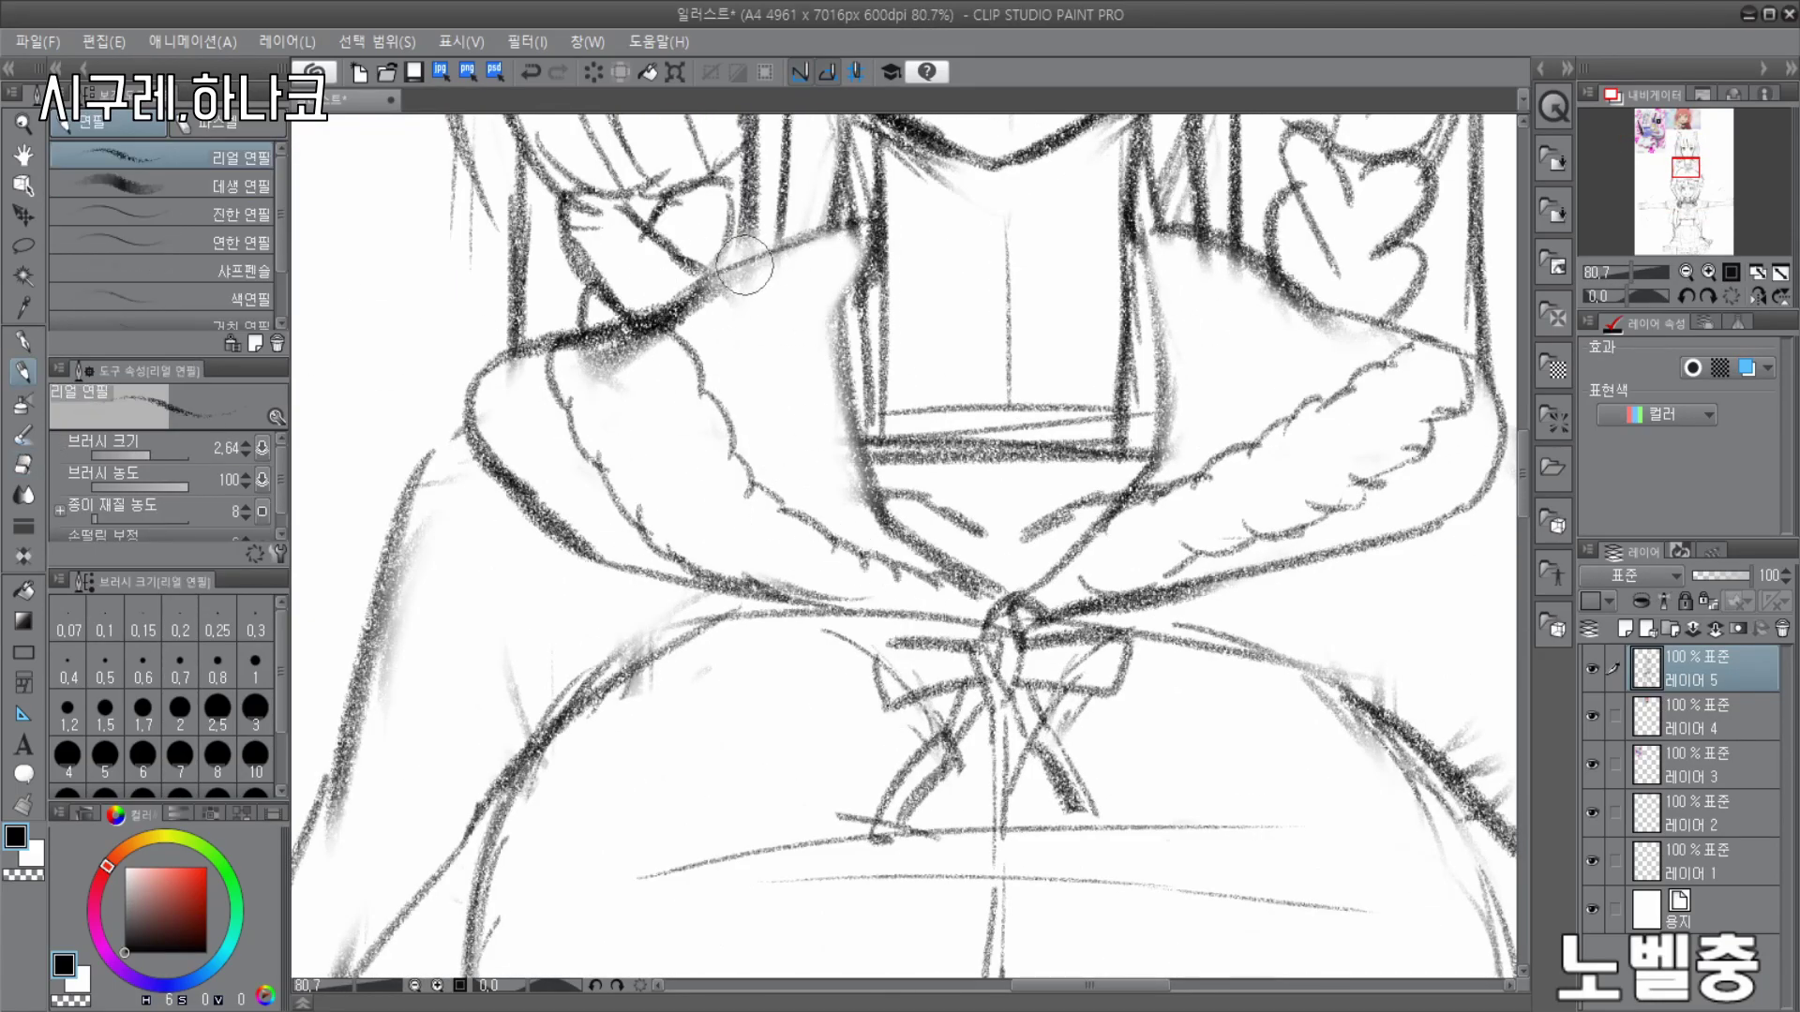
- Draw a scalloped trim along the left front edge of the cape, from the collar down to its lower corner
{"action": "scroll", "coordinate": [1168, 394], "scroll_direction": "down", "scroll_amount": 5}
{"action": "scroll", "coordinate": [1172, 497], "scroll_direction": "up", "scroll_amount": 3}
{"action": "left_click_drag", "start_coordinate": [496, 857], "coordinate": [588, 673]}
{"action": "scroll", "coordinate": [563, 731], "scroll_direction": "up", "scroll_amount": 1}
{"action": "scroll", "coordinate": [582, 694], "scroll_direction": "down", "scroll_amount": 1}
{"action": "key", "text": "ctrl+z"}
{"action": "left_click_drag", "start_coordinate": [585, 662], "coordinate": [635, 586]}
{"action": "scroll", "coordinate": [944, 438], "scroll_direction": "down", "scroll_amount": 2}
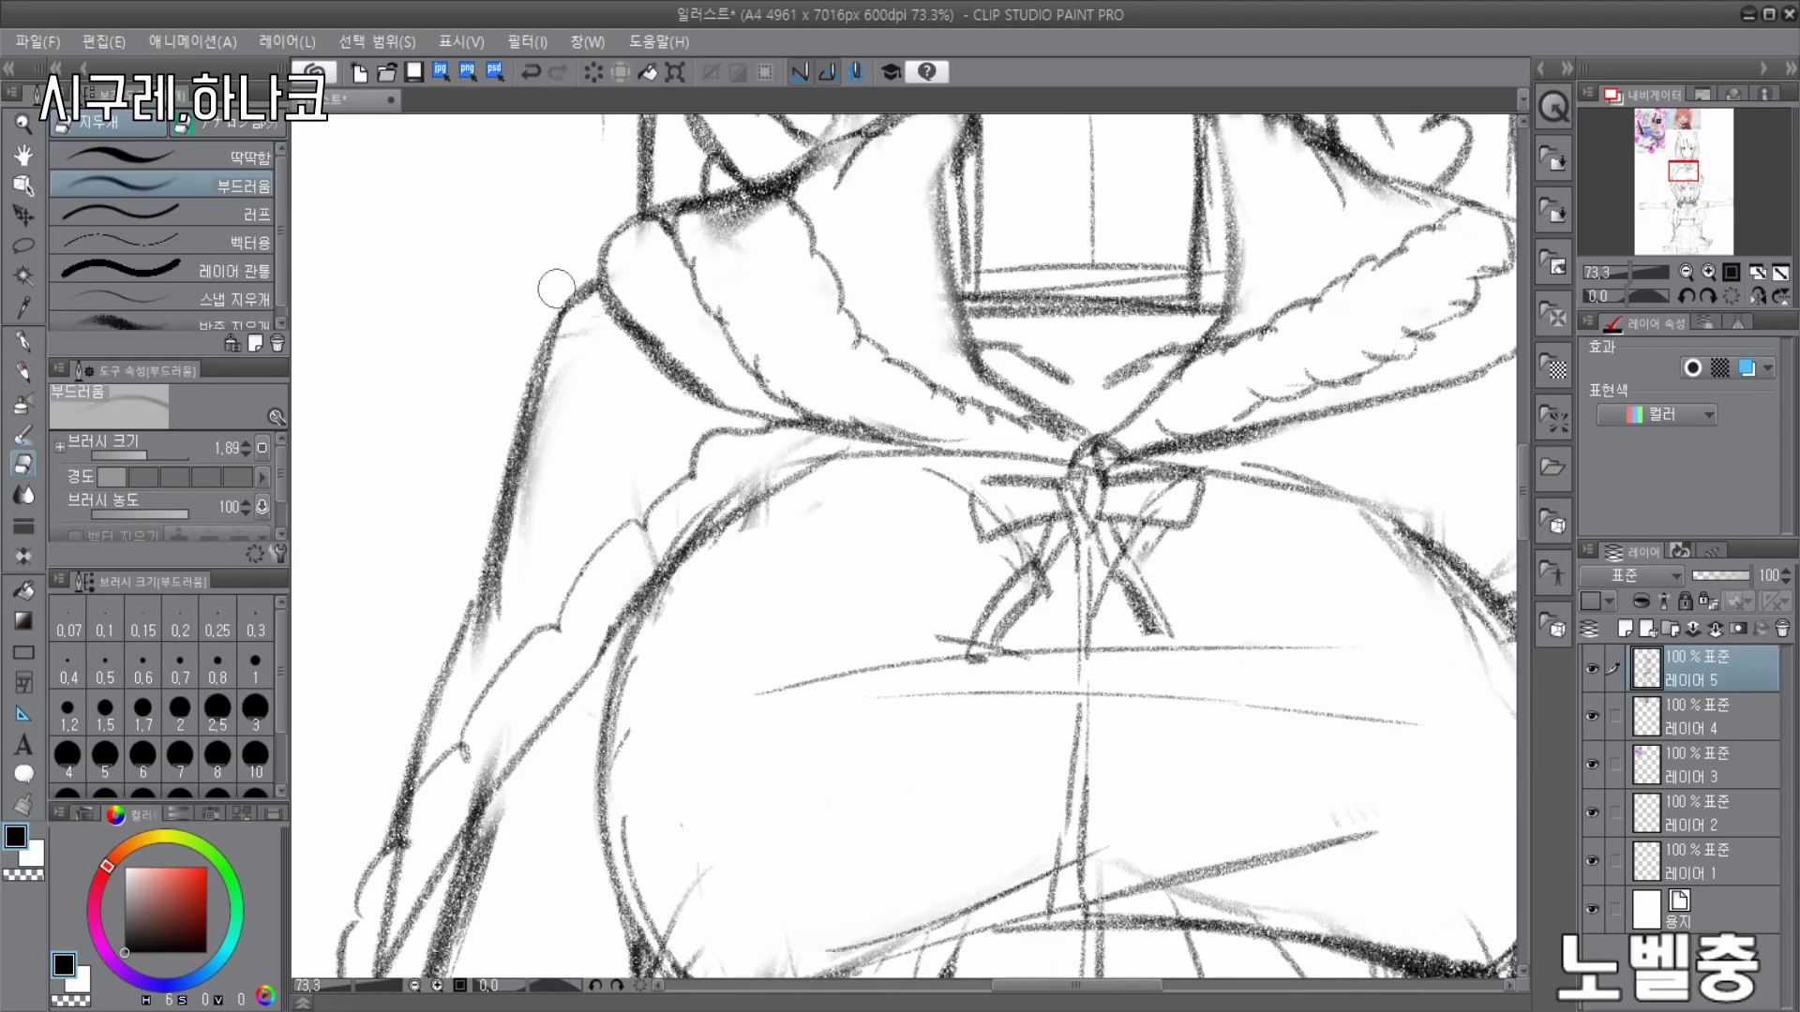
{"action": "scroll", "coordinate": [992, 387], "scroll_direction": "down", "scroll_amount": 3}
{"action": "scroll", "coordinate": [788, 262], "scroll_direction": "up", "scroll_amount": 4}
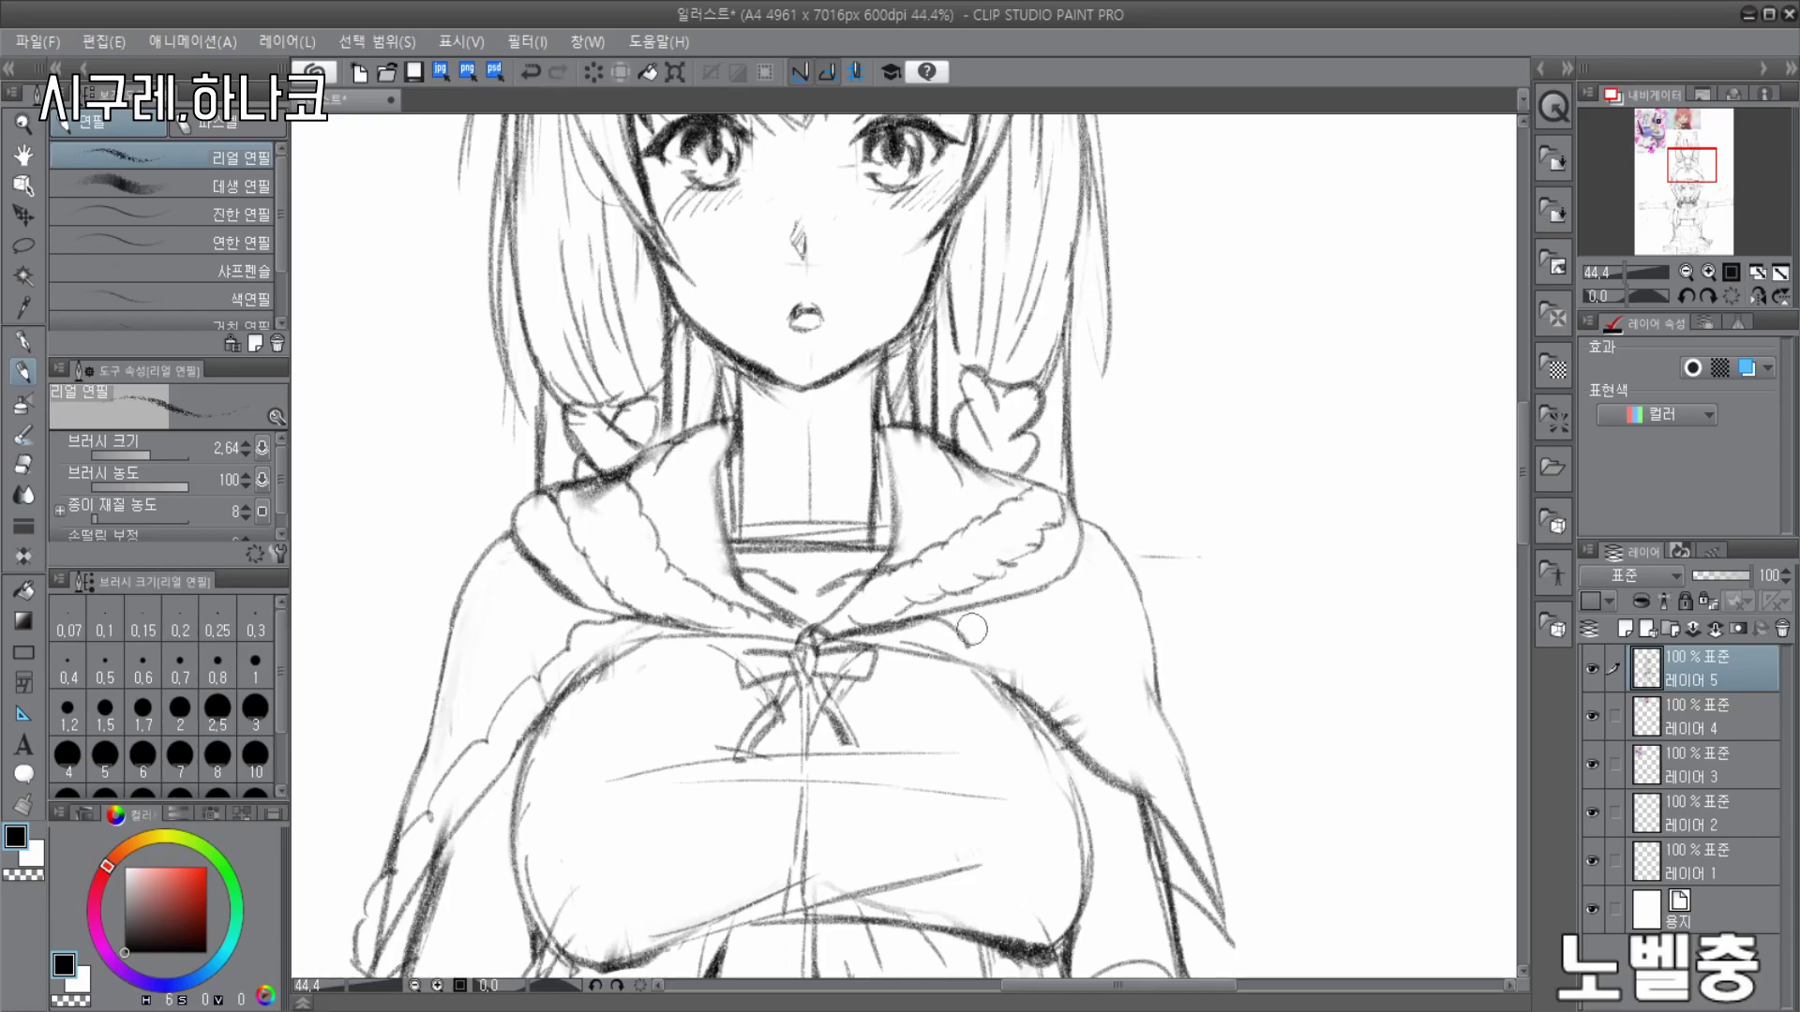
- Draw the matching scalloped trim along the cape's right front edge and erase overlapping lines at the cape corners
{"action": "scroll", "coordinate": [1106, 703], "scroll_direction": "up", "scroll_amount": 2}
{"action": "left_click_drag", "start_coordinate": [1138, 764], "coordinate": [1224, 956]}
{"action": "scroll", "coordinate": [1204, 844], "scroll_direction": "down", "scroll_amount": 2}
{"action": "left_click_drag", "start_coordinate": [1146, 439], "coordinate": [1143, 503]}
{"action": "scroll", "coordinate": [1129, 300], "scroll_direction": "down", "scroll_amount": 4}
{"action": "scroll", "coordinate": [797, 291], "scroll_direction": "up", "scroll_amount": 4}
{"action": "key", "text": "e"}
{"action": "left_click_drag", "start_coordinate": [750, 398], "coordinate": [726, 480]}
- Erase the circular elbow guides on the cat-eared girl's arms and sketch short fold lines in their place
{"action": "scroll", "coordinate": [787, 295], "scroll_direction": "down", "scroll_amount": 4}
{"action": "scroll", "coordinate": [820, 344], "scroll_direction": "up", "scroll_amount": 4}
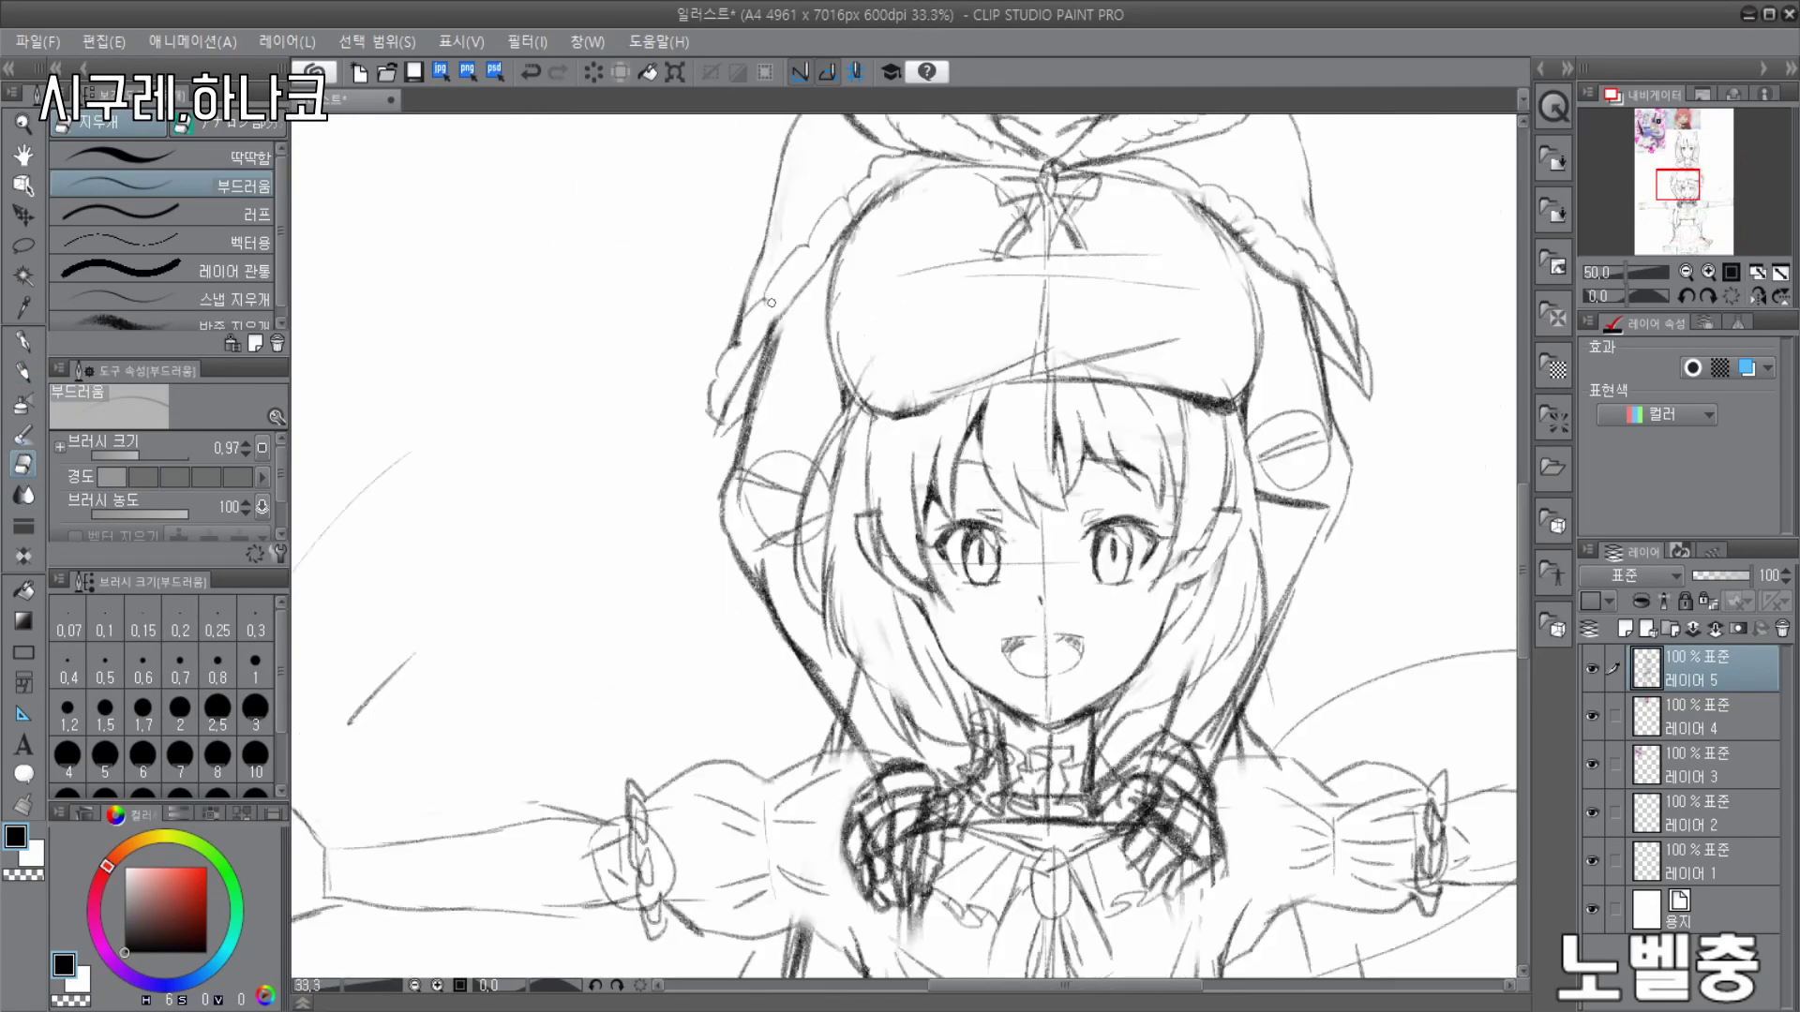
{"action": "scroll", "coordinate": [1205, 426], "scroll_direction": "down", "scroll_amount": 6}
{"action": "scroll", "coordinate": [1206, 426], "scroll_direction": "up", "scroll_amount": 4}
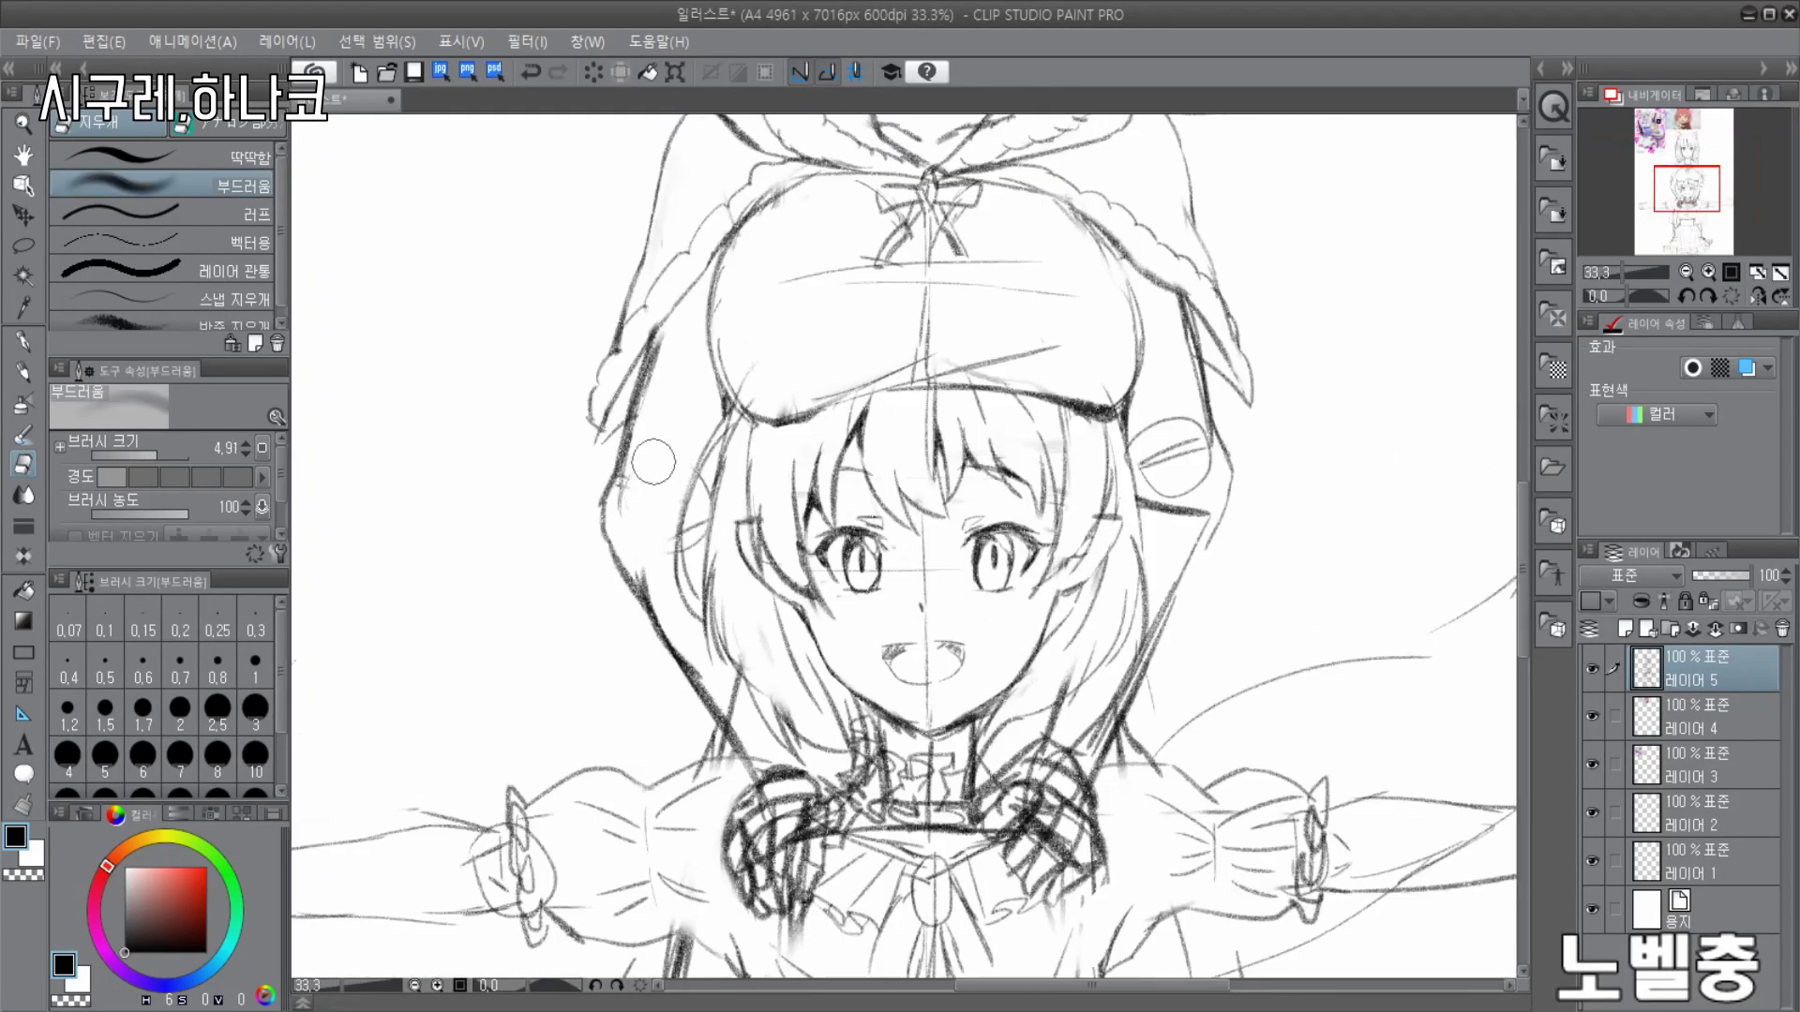
{"action": "key", "text": "p"}
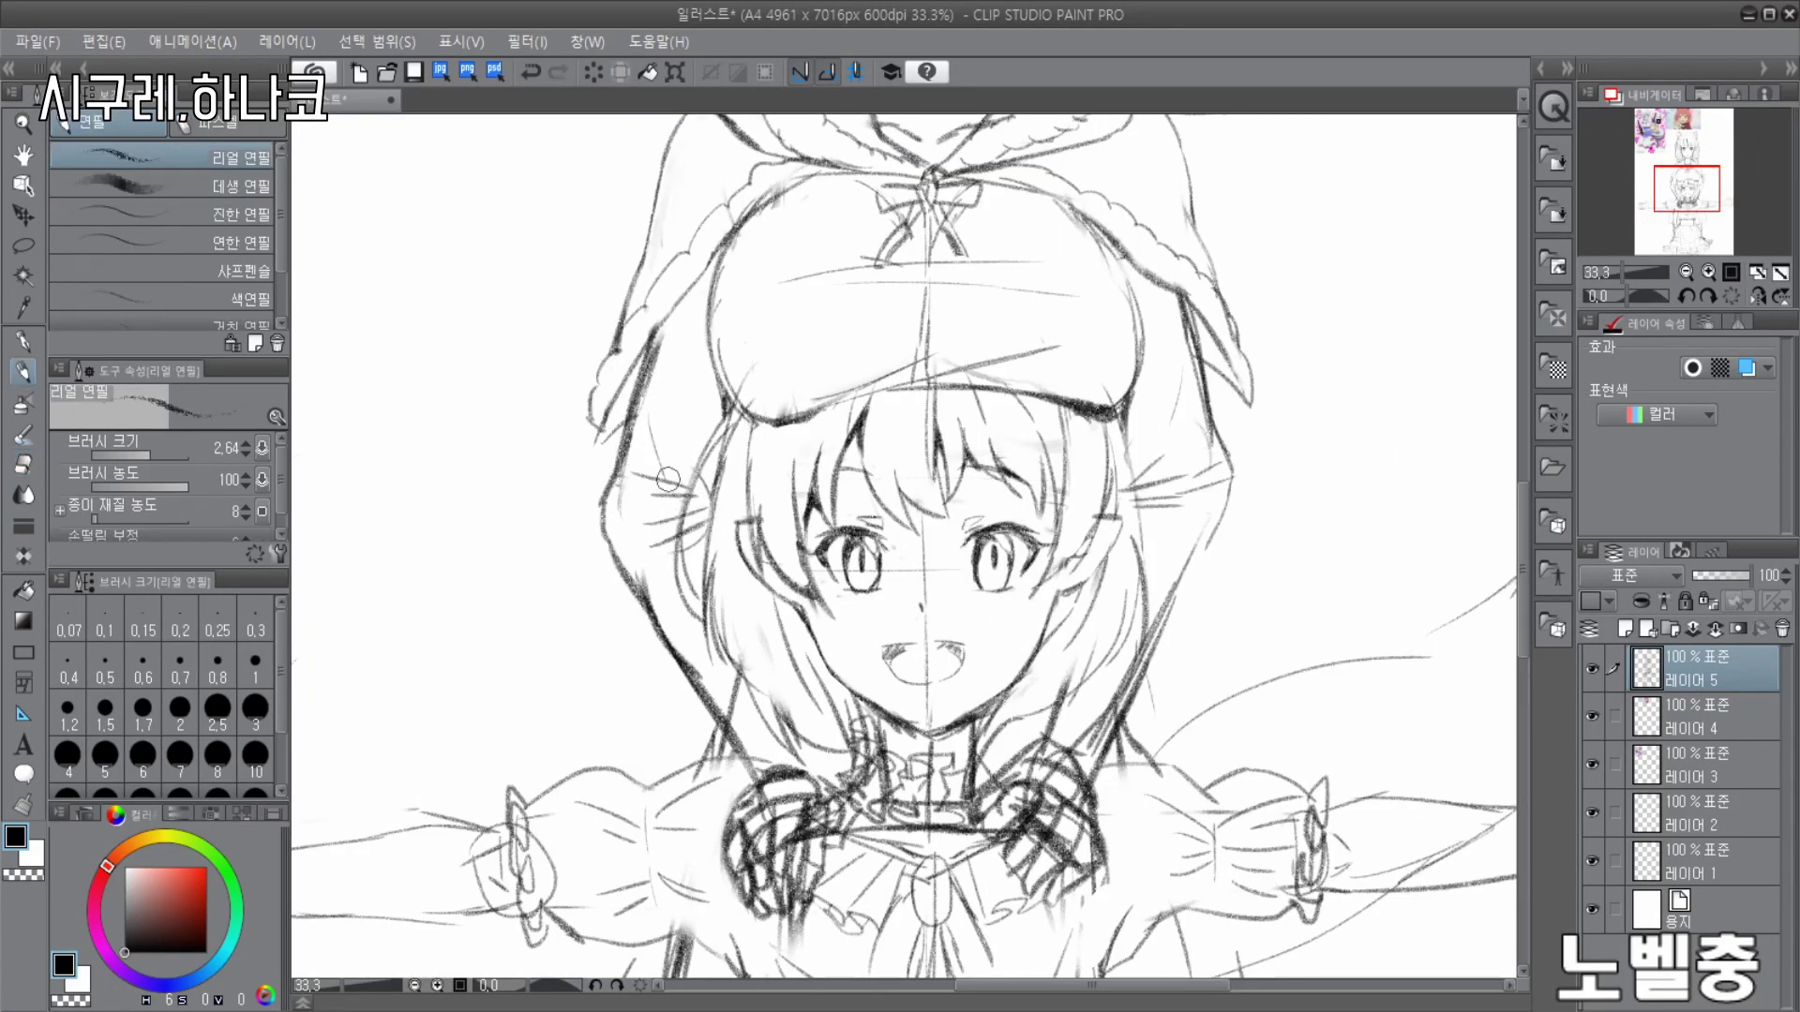
- Erase the dark scribbled lines from the cat-eared girl's hands, wrists and the area around them
{"action": "scroll", "coordinate": [648, 409], "scroll_direction": "up", "scroll_amount": 1}
{"action": "key", "text": "e"}
{"action": "left_click_drag", "start_coordinate": [1053, 516], "coordinate": [1078, 788]}
{"action": "mouse_move", "coordinate": [661, 666]}
{"action": "left_mouse_down"}
{"action": "mouse_move", "coordinate": [666, 750]}
{"action": "mouse_move", "coordinate": [738, 713]}
{"action": "mouse_move", "coordinate": [711, 644]}
{"action": "left_mouse_up"}
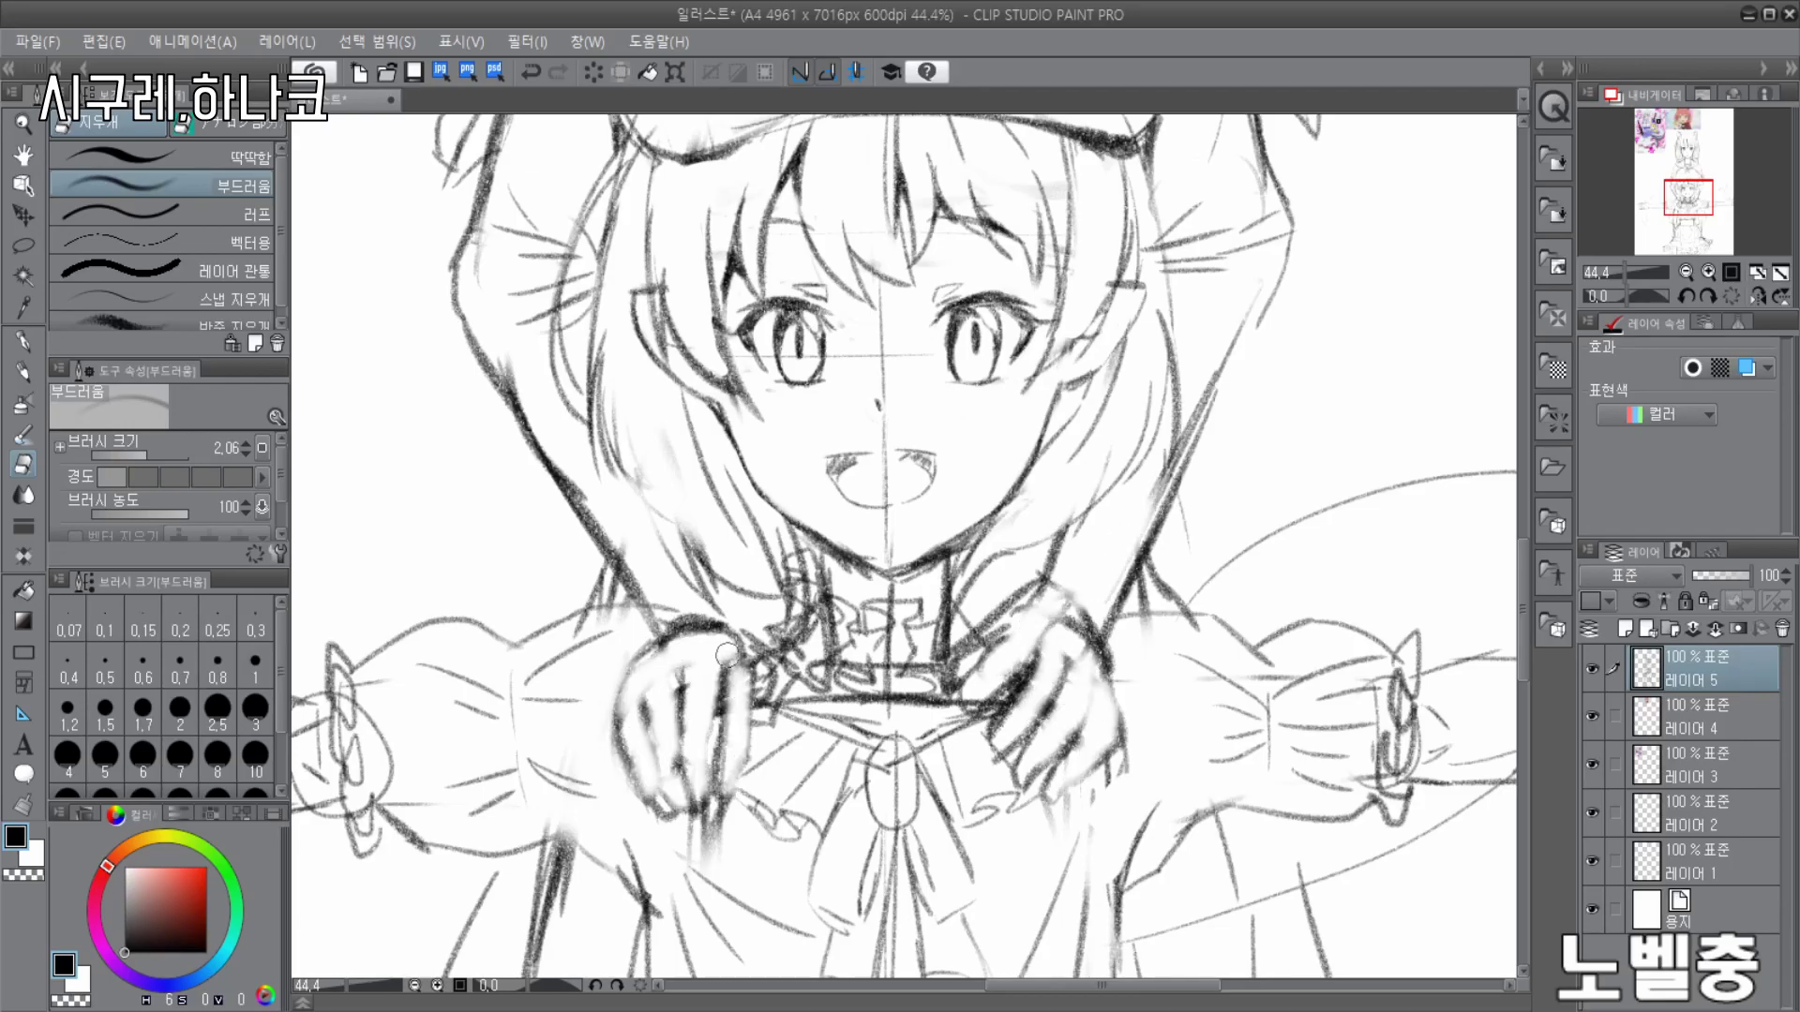
{"action": "scroll", "coordinate": [1098, 665], "scroll_direction": "down", "scroll_amount": 4}
{"action": "scroll", "coordinate": [1099, 657], "scroll_direction": "up", "scroll_amount": 5}
{"action": "left_click_drag", "start_coordinate": [1109, 593], "coordinate": [1045, 511]}
{"action": "left_click_drag", "start_coordinate": [455, 576], "coordinate": [689, 659]}
- Redraw the outlines of both of the cat-eared girl's hands, with knuckles and separate fingers resting on the shoulders
{"action": "key", "text": "p"}
{"action": "left_click_drag", "start_coordinate": [576, 605], "coordinate": [579, 632]}
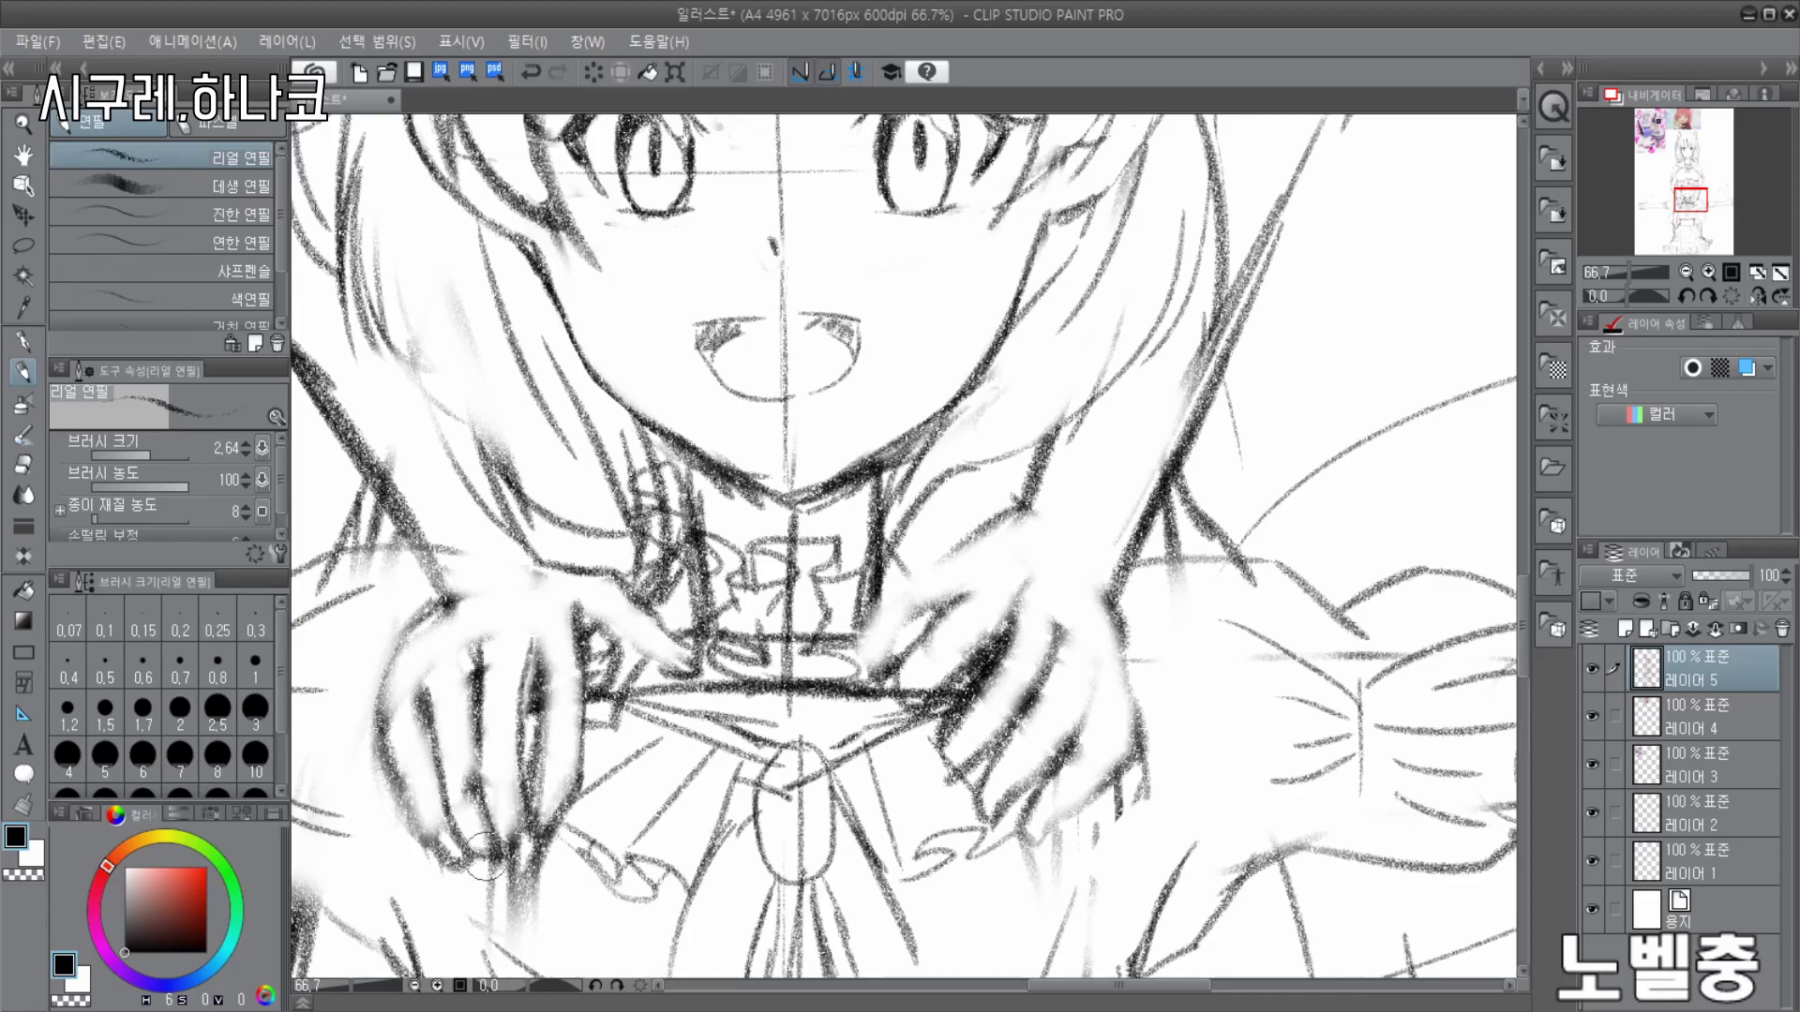
{"action": "left_click_drag", "start_coordinate": [467, 850], "coordinate": [577, 581]}
{"action": "left_click_drag", "start_coordinate": [966, 535], "coordinate": [923, 610]}
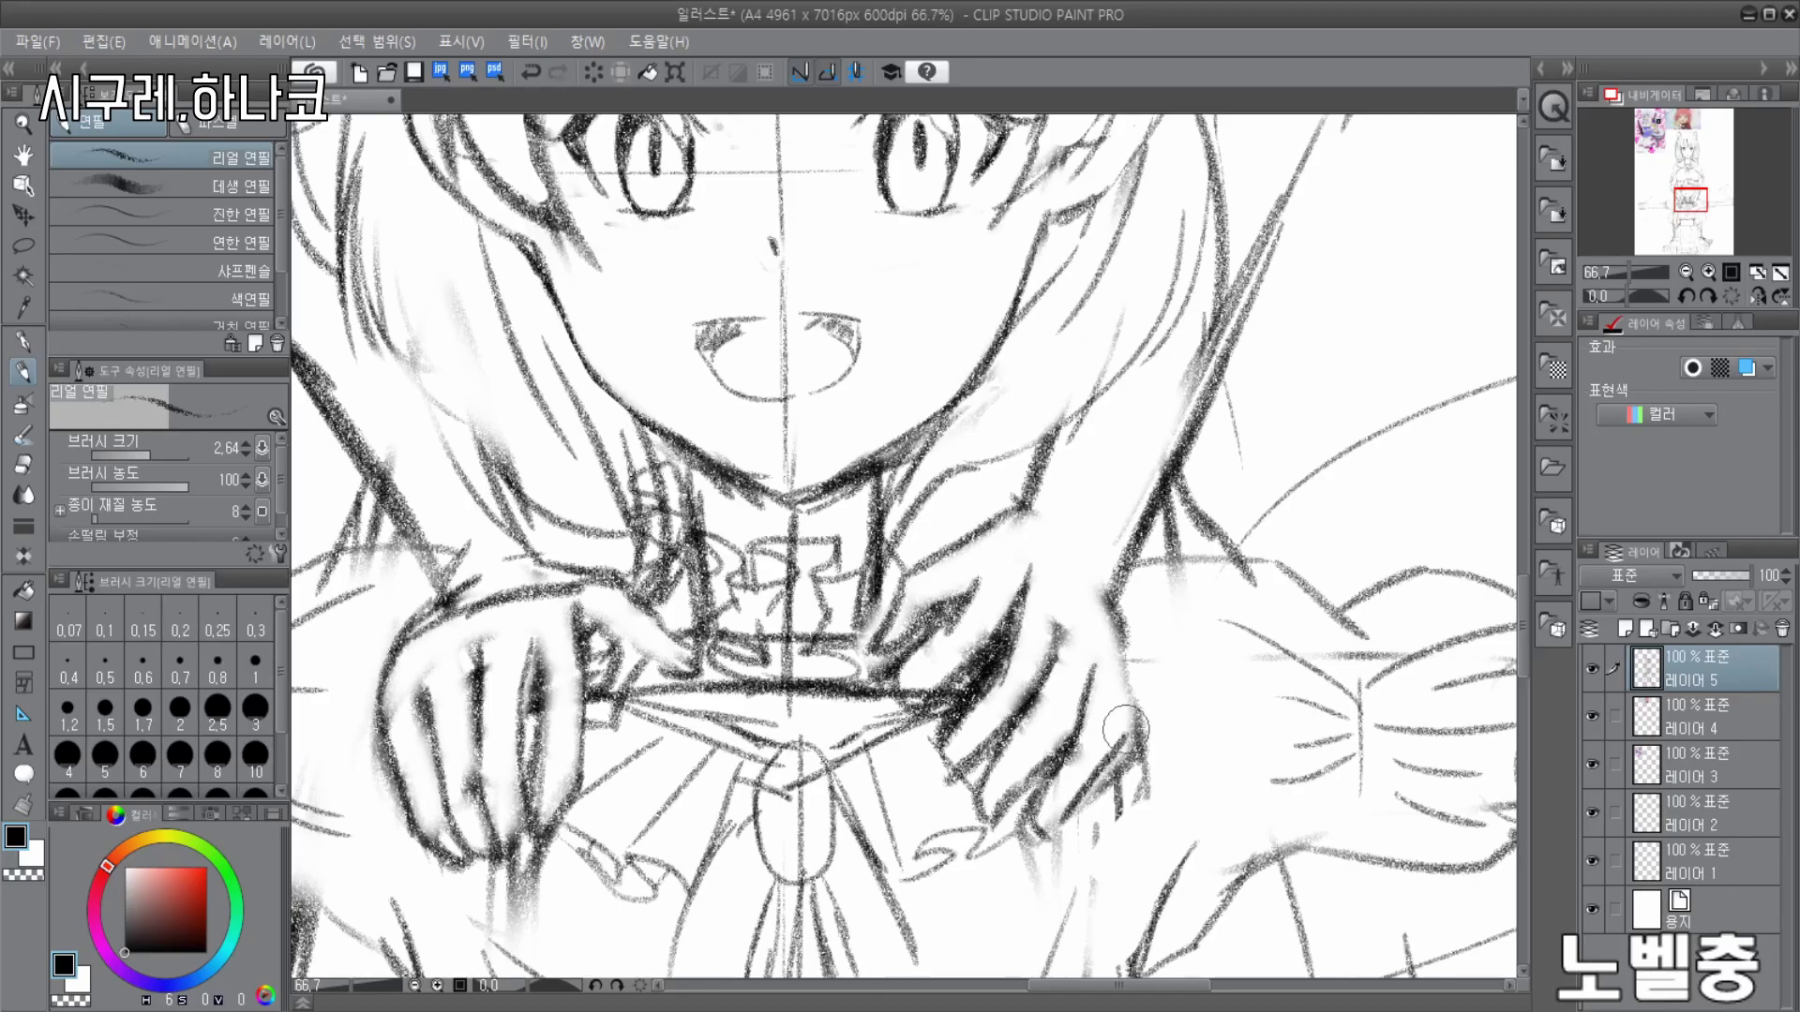
{"action": "left_click_drag", "start_coordinate": [975, 574], "coordinate": [1122, 686]}
{"action": "scroll", "coordinate": [1128, 497], "scroll_direction": "down", "scroll_amount": 4}
{"action": "scroll", "coordinate": [1128, 572], "scroll_direction": "up", "scroll_amount": 3}
{"action": "scroll", "coordinate": [1115, 497], "scroll_direction": "down", "scroll_amount": 3}
{"action": "scroll", "coordinate": [1115, 488], "scroll_direction": "up", "scroll_amount": 3}
{"action": "scroll", "coordinate": [1109, 459], "scroll_direction": "down", "scroll_amount": 5}
{"action": "scroll", "coordinate": [1060, 307], "scroll_direction": "up", "scroll_amount": 3}
{"action": "scroll", "coordinate": [1060, 308], "scroll_direction": "up", "scroll_amount": 1}
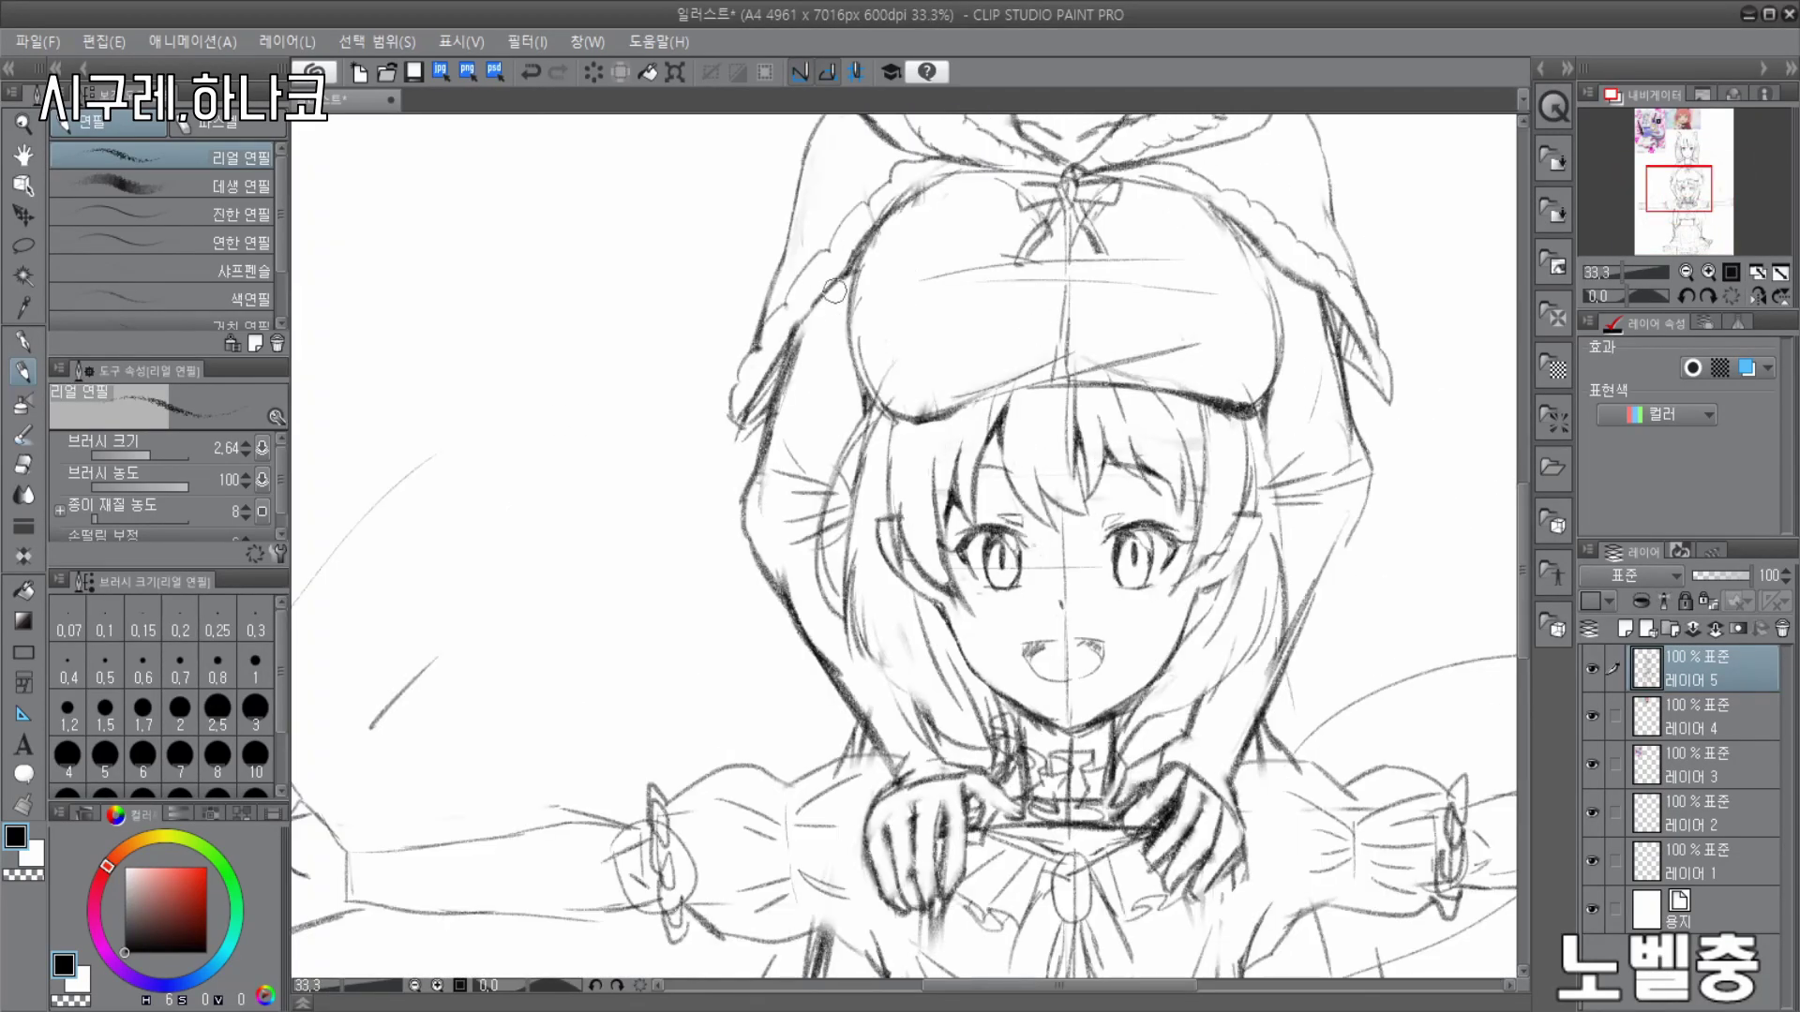
- Erase the centre line and the horizontal lines across the cat-eared girl's neck inside the collar
{"action": "scroll", "coordinate": [813, 309], "scroll_direction": "down", "scroll_amount": 1}
{"action": "scroll", "coordinate": [830, 401], "scroll_direction": "up", "scroll_amount": 2}
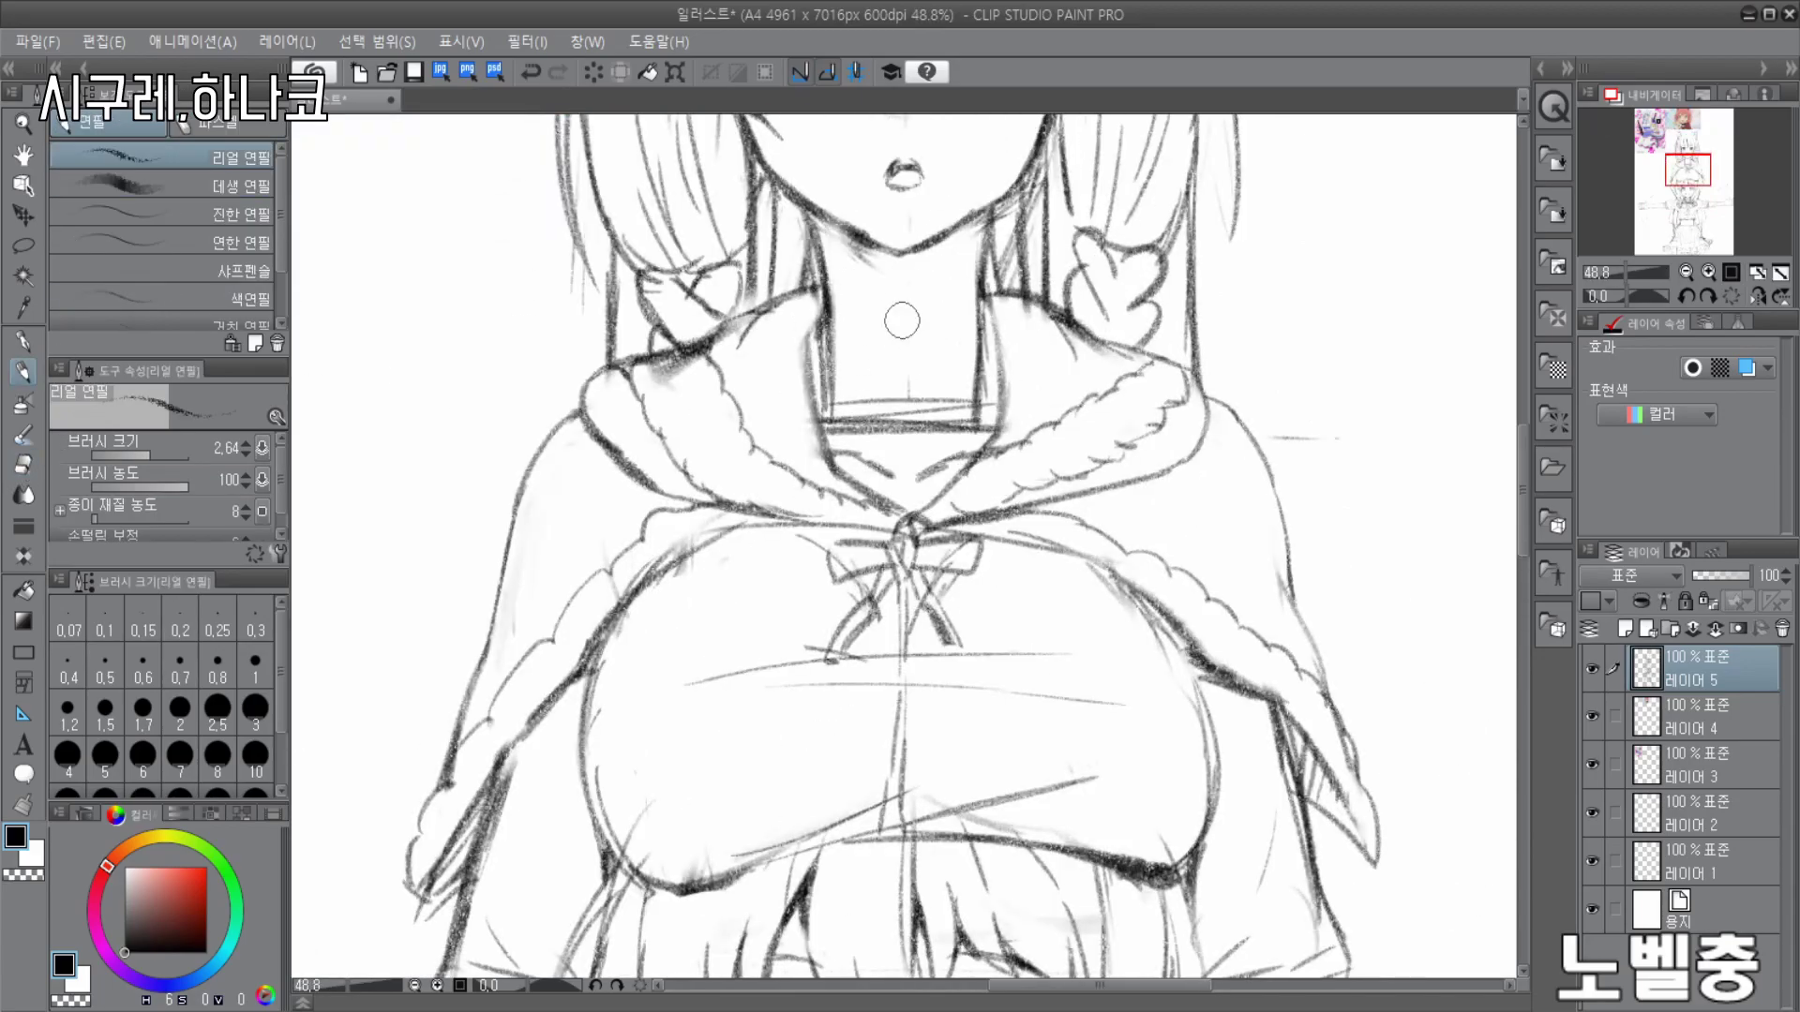
{"action": "scroll", "coordinate": [791, 385], "scroll_direction": "down", "scroll_amount": 1}
{"action": "key", "text": "e"}
{"action": "left_click_drag", "start_coordinate": [928, 399], "coordinate": [843, 412]}
{"action": "mouse_move", "coordinate": [958, 328]}
{"action": "left_mouse_down"}
{"action": "mouse_move", "coordinate": [965, 408]}
{"action": "mouse_move", "coordinate": [853, 403]}
{"action": "left_mouse_up"}
{"action": "scroll", "coordinate": [983, 347], "scroll_direction": "down", "scroll_amount": 8}
{"action": "scroll", "coordinate": [986, 344], "scroll_direction": "up", "scroll_amount": 9}
- Erase the centre guide line from the second girl's face and a stray line in her side hair
{"action": "scroll", "coordinate": [1095, 304], "scroll_direction": "down", "scroll_amount": 9}
{"action": "scroll", "coordinate": [1006, 589], "scroll_direction": "up", "scroll_amount": 5}
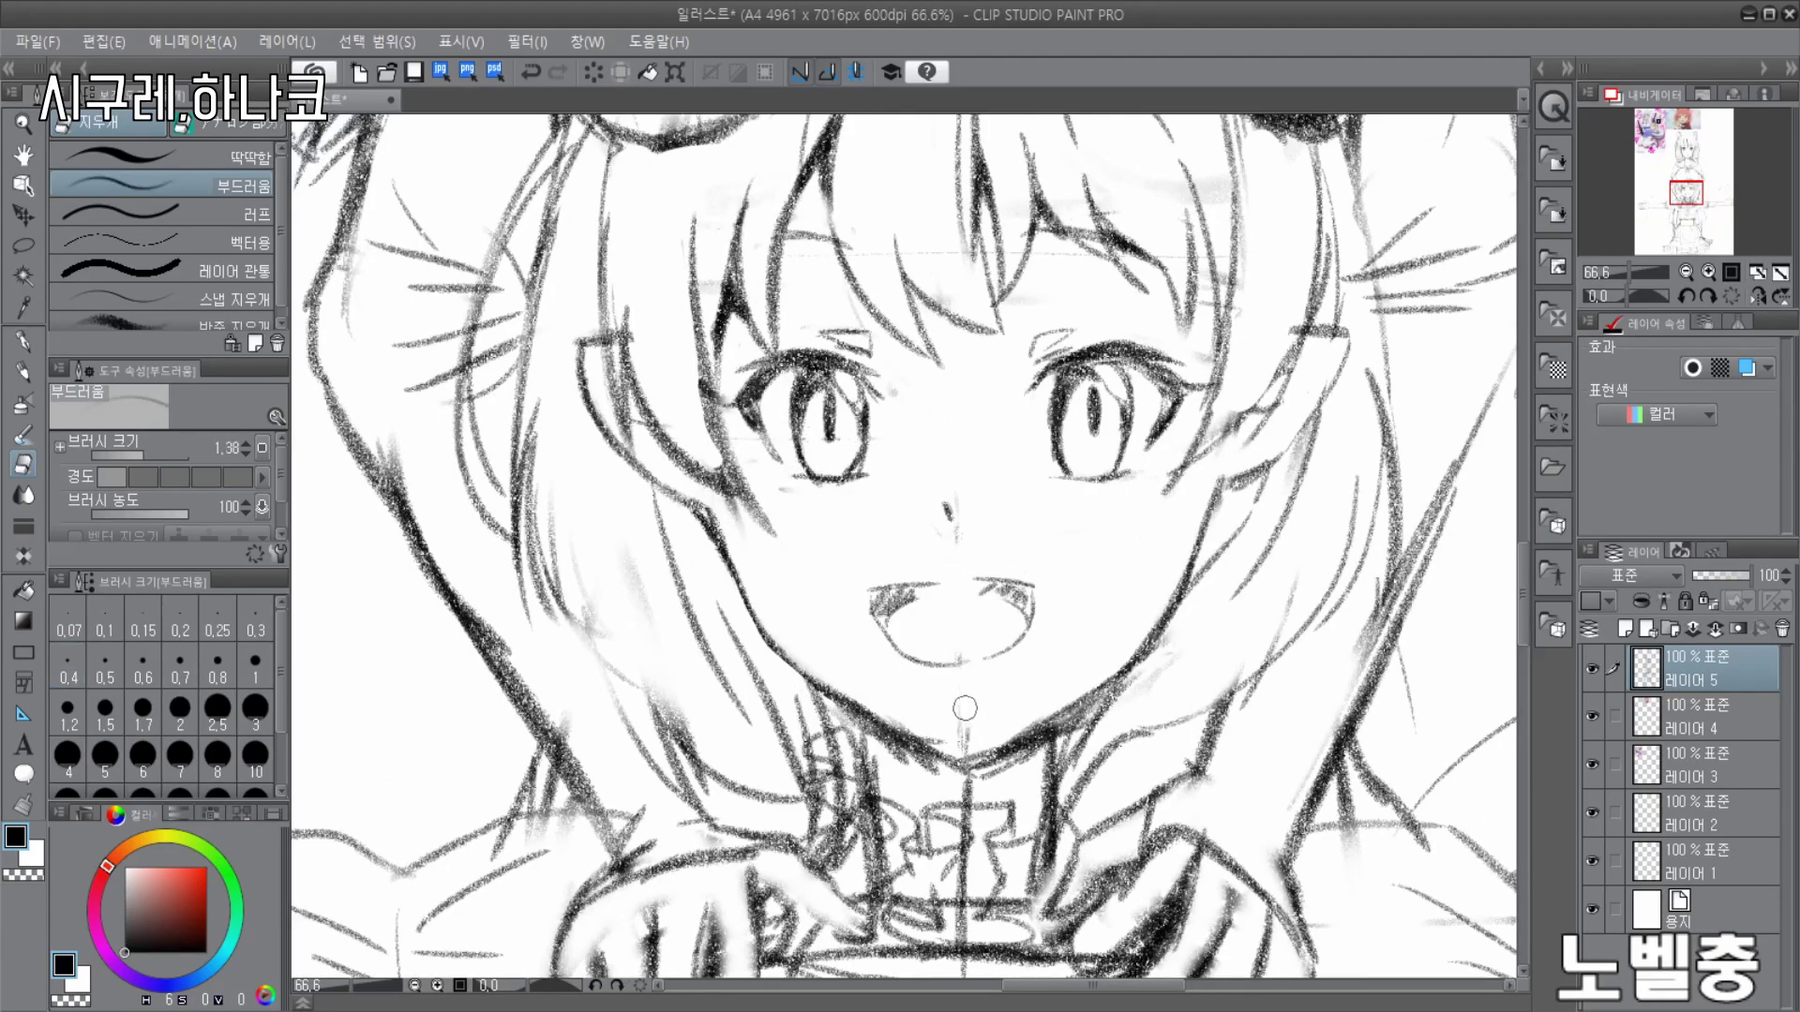
{"action": "scroll", "coordinate": [962, 489], "scroll_direction": "up", "scroll_amount": 2}
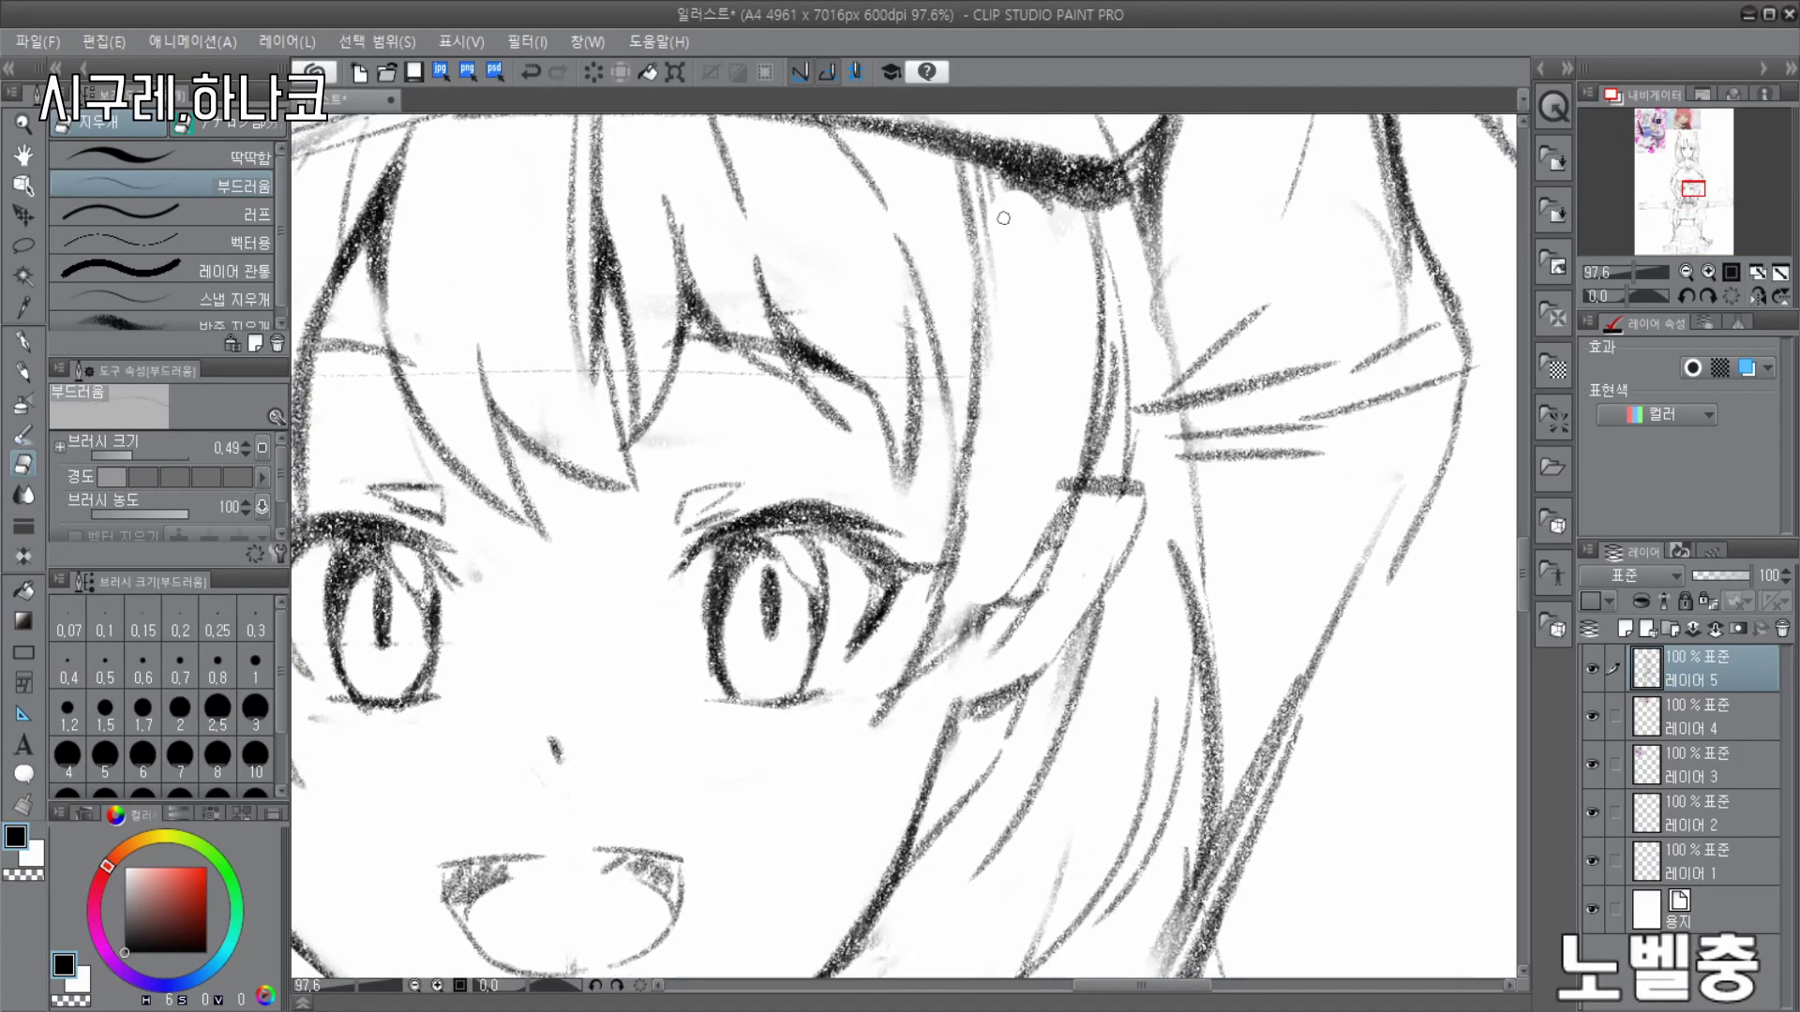
{"action": "left_click_drag", "start_coordinate": [995, 182], "coordinate": [983, 324]}
{"action": "scroll", "coordinate": [1078, 258], "scroll_direction": "down", "scroll_amount": 15}
{"action": "scroll", "coordinate": [942, 353], "scroll_direction": "up", "scroll_amount": 12}
- Add pencil strokes to the strands of the second girl's hair
{"action": "key", "text": "p"}
{"action": "left_click_drag", "start_coordinate": [689, 469], "coordinate": [761, 558]}
{"action": "left_click_drag", "start_coordinate": [714, 323], "coordinate": [775, 553]}
{"action": "left_click_drag", "start_coordinate": [763, 417], "coordinate": [808, 558]}
{"action": "scroll", "coordinate": [970, 364], "scroll_direction": "up", "scroll_amount": 3}
{"action": "scroll", "coordinate": [971, 363], "scroll_direction": "up", "scroll_amount": 3}
- Shade in both of the second girl's eyebrows with short pencil strokes
{"action": "left_click_drag", "start_coordinate": [867, 375], "coordinate": [904, 390]}
{"action": "scroll", "coordinate": [1104, 366], "scroll_direction": "down", "scroll_amount": 18}
{"action": "scroll", "coordinate": [1105, 366], "scroll_direction": "up", "scroll_amount": 20}
{"action": "left_click_drag", "start_coordinate": [1052, 485], "coordinate": [1106, 461]}
{"action": "left_click_drag", "start_coordinate": [645, 462], "coordinate": [717, 485]}
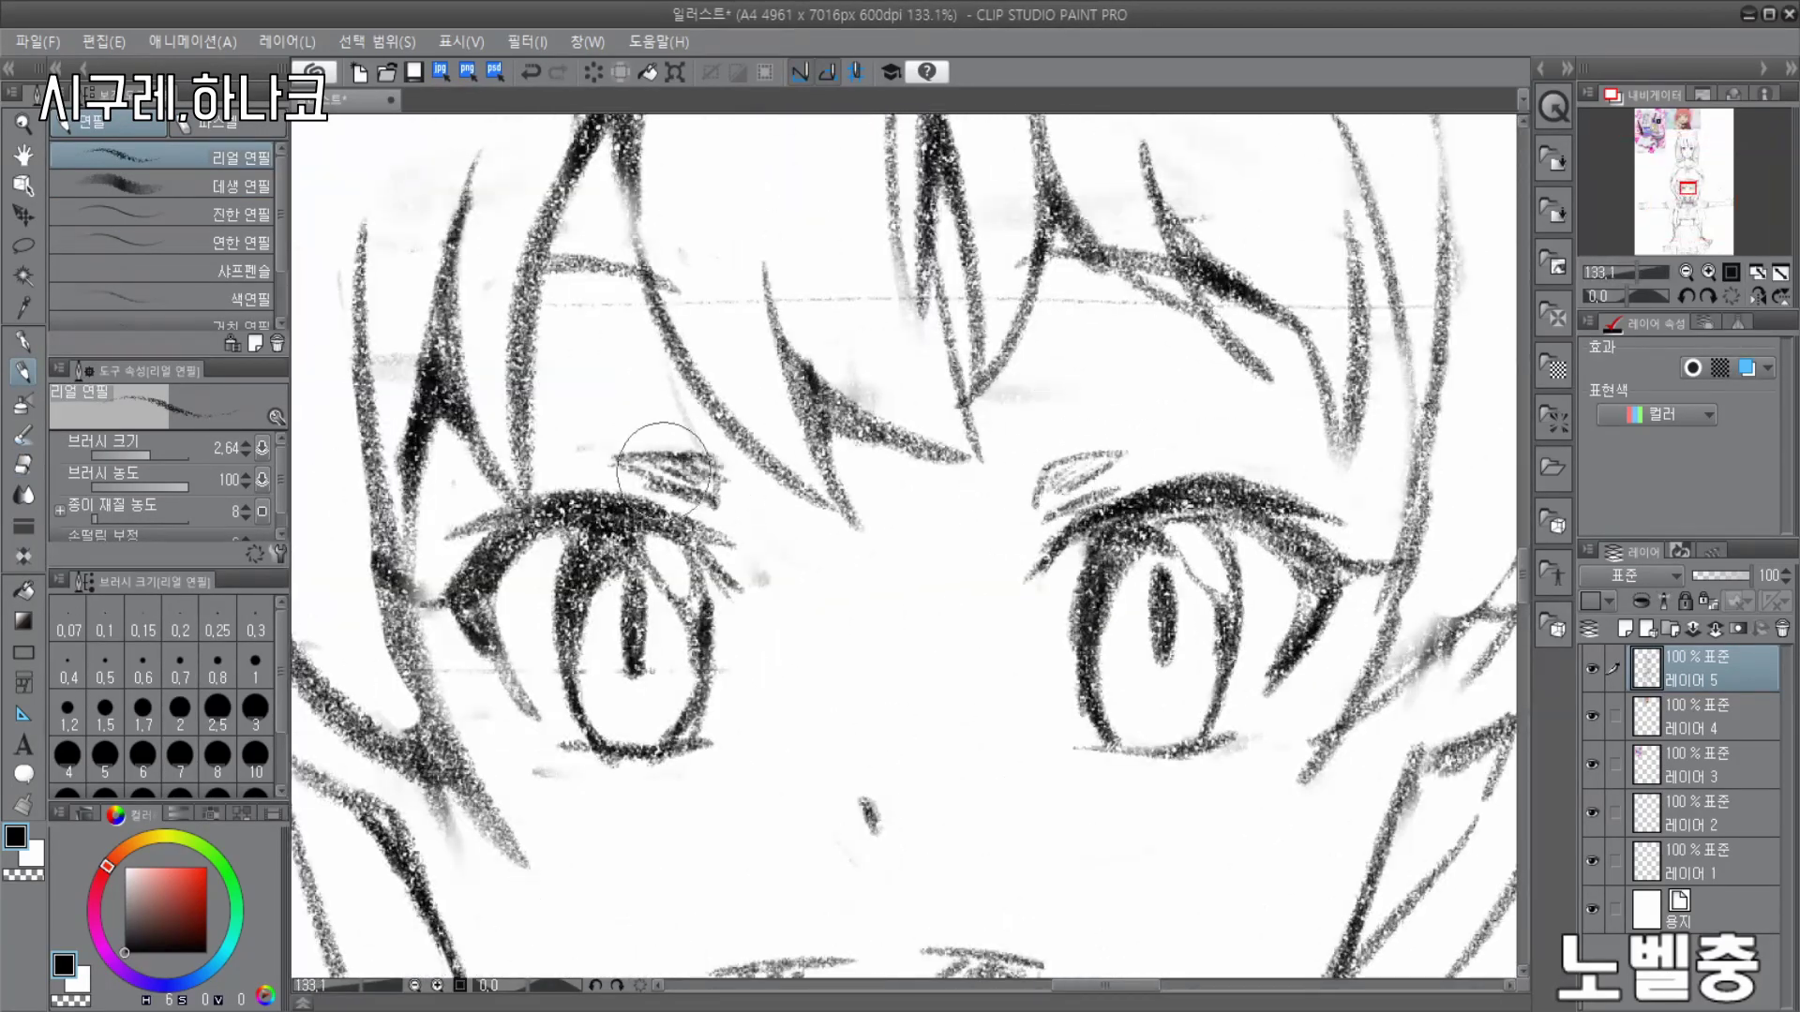
{"action": "scroll", "coordinate": [717, 486], "scroll_direction": "down", "scroll_amount": 5}
{"action": "scroll", "coordinate": [956, 226], "scroll_direction": "up", "scroll_amount": 1}
{"action": "scroll", "coordinate": [900, 543], "scroll_direction": "down", "scroll_amount": 3}
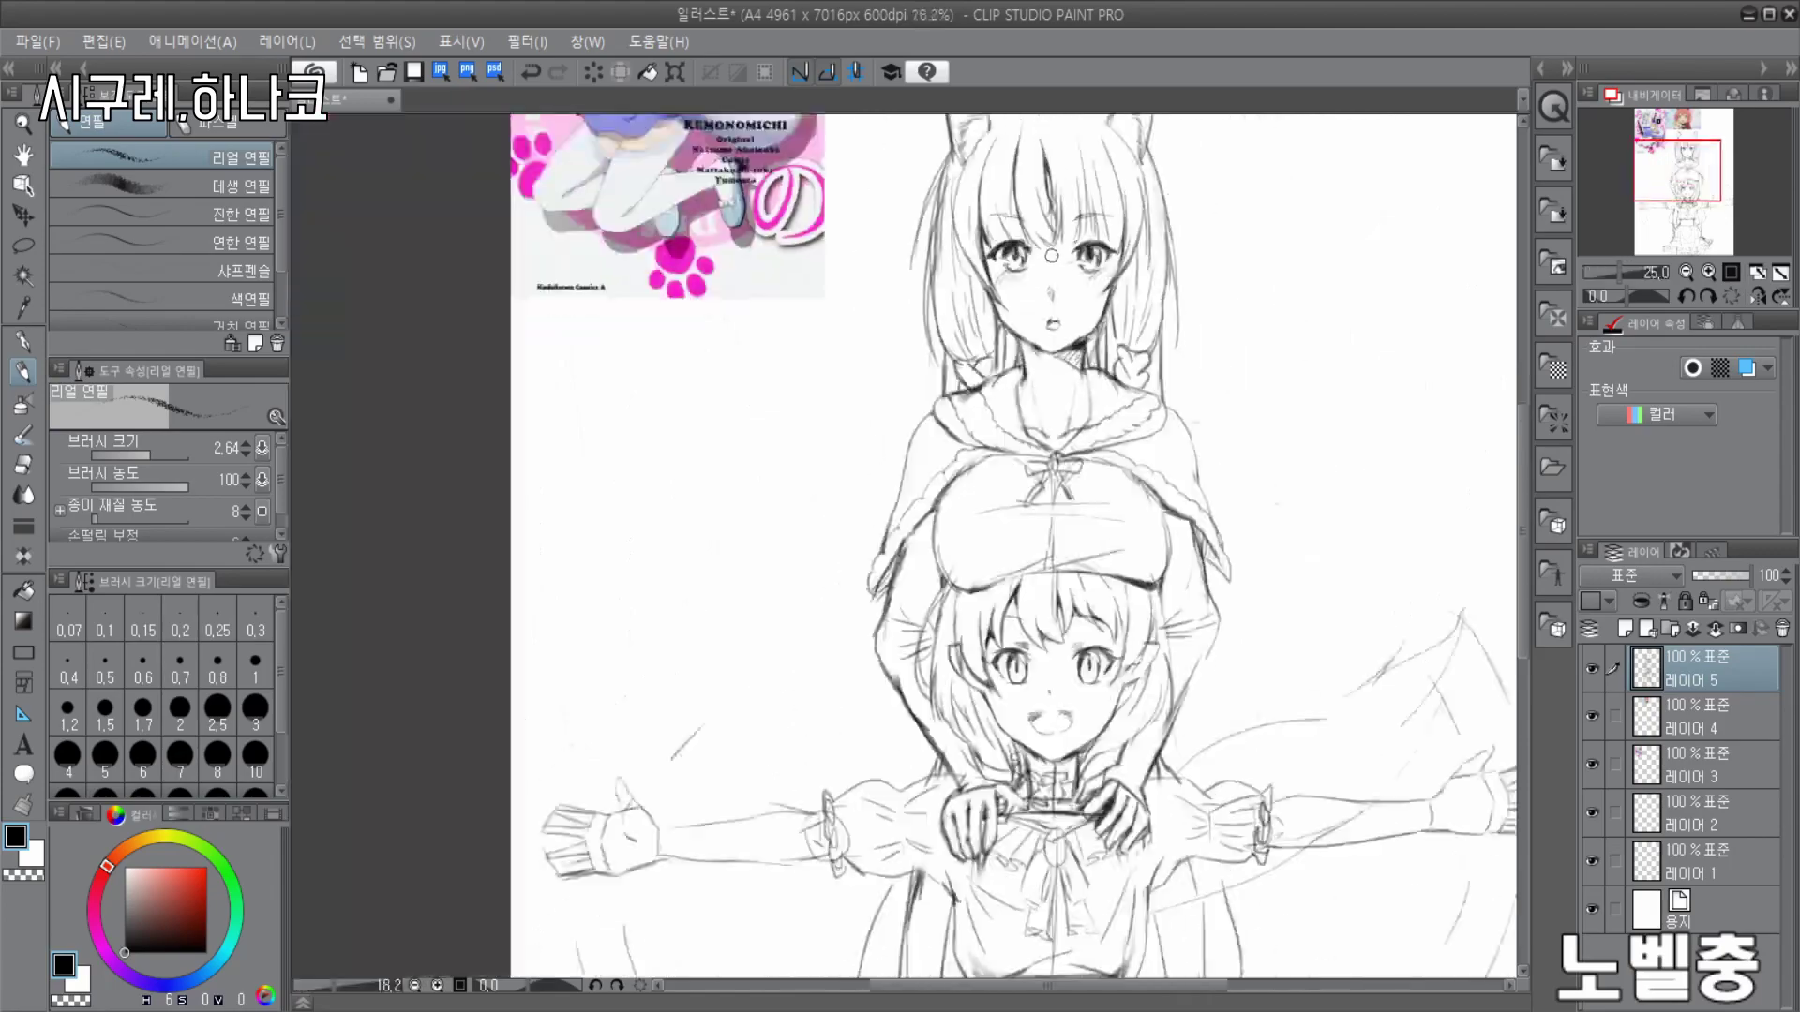
- Clean up the overlapping contour lines around the second girl's waistband and the side of her skirt
{"action": "scroll", "coordinate": [984, 812], "scroll_direction": "up", "scroll_amount": 4}
{"action": "key", "text": "e"}
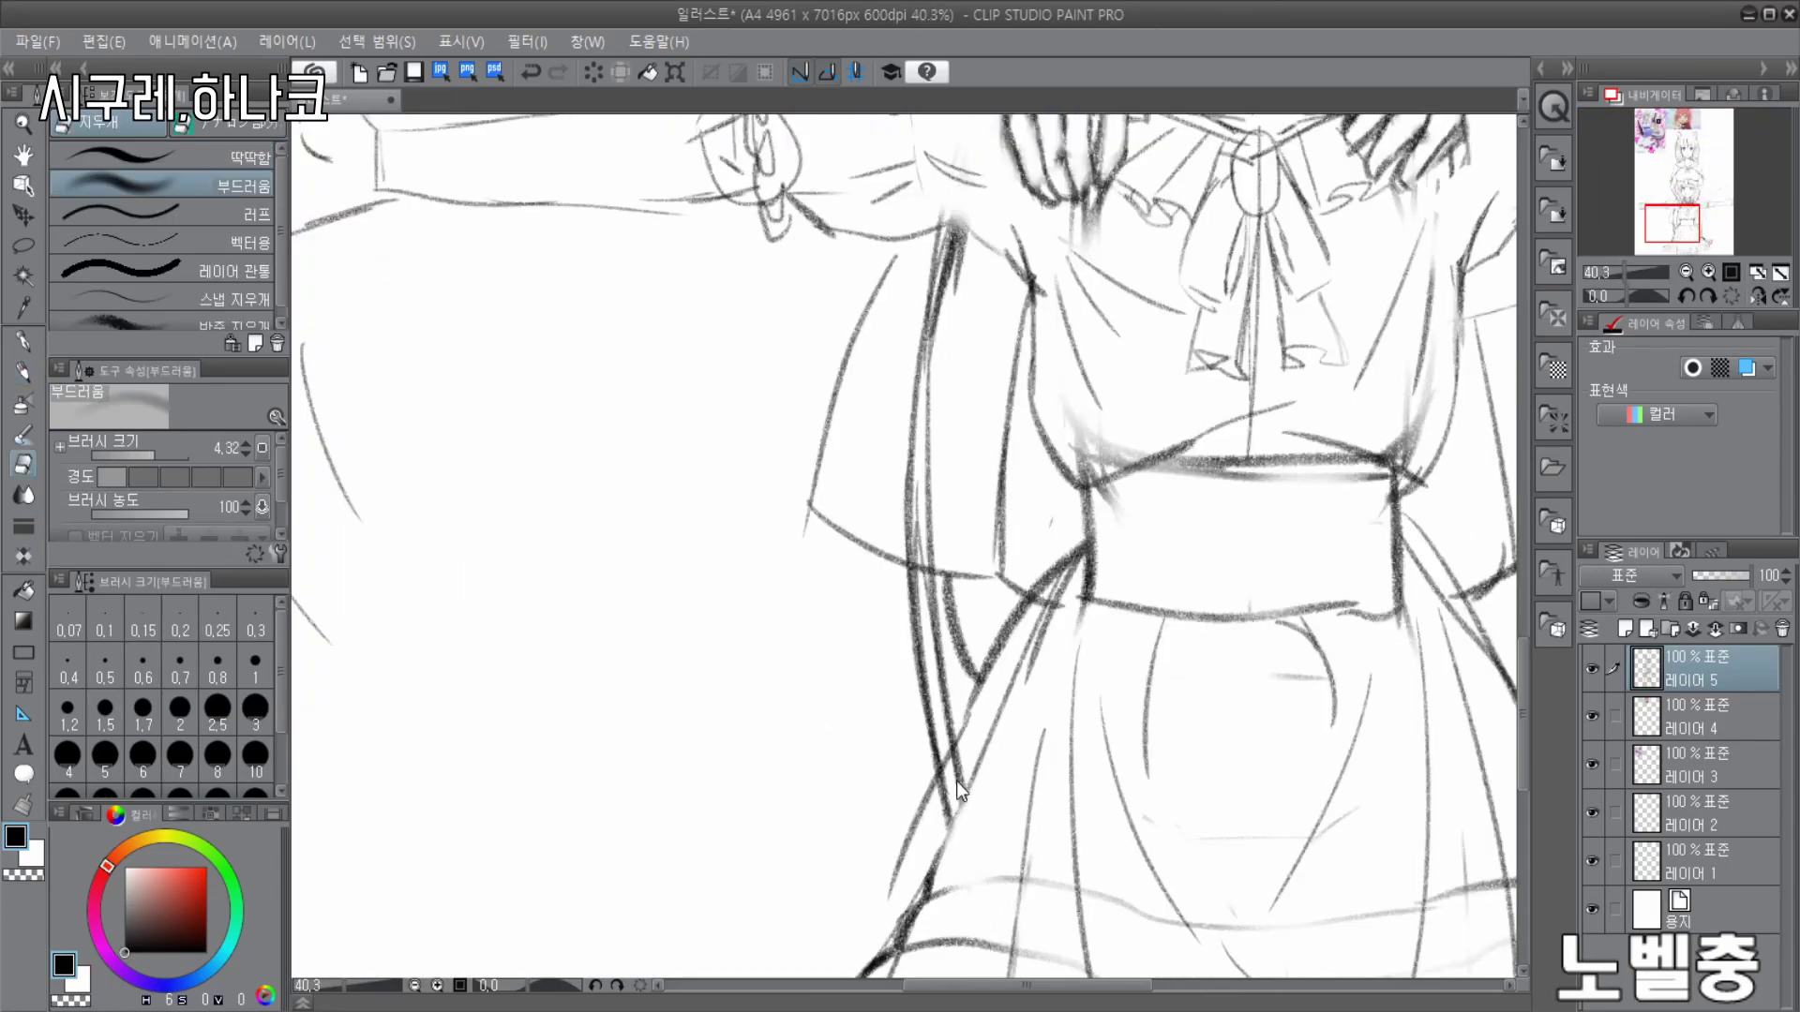
{"action": "scroll", "coordinate": [950, 786], "scroll_direction": "down", "scroll_amount": 4}
{"action": "scroll", "coordinate": [915, 649], "scroll_direction": "up", "scroll_amount": 4}
{"action": "key", "text": "p"}
{"action": "scroll", "coordinate": [851, 698], "scroll_direction": "down", "scroll_amount": 4}
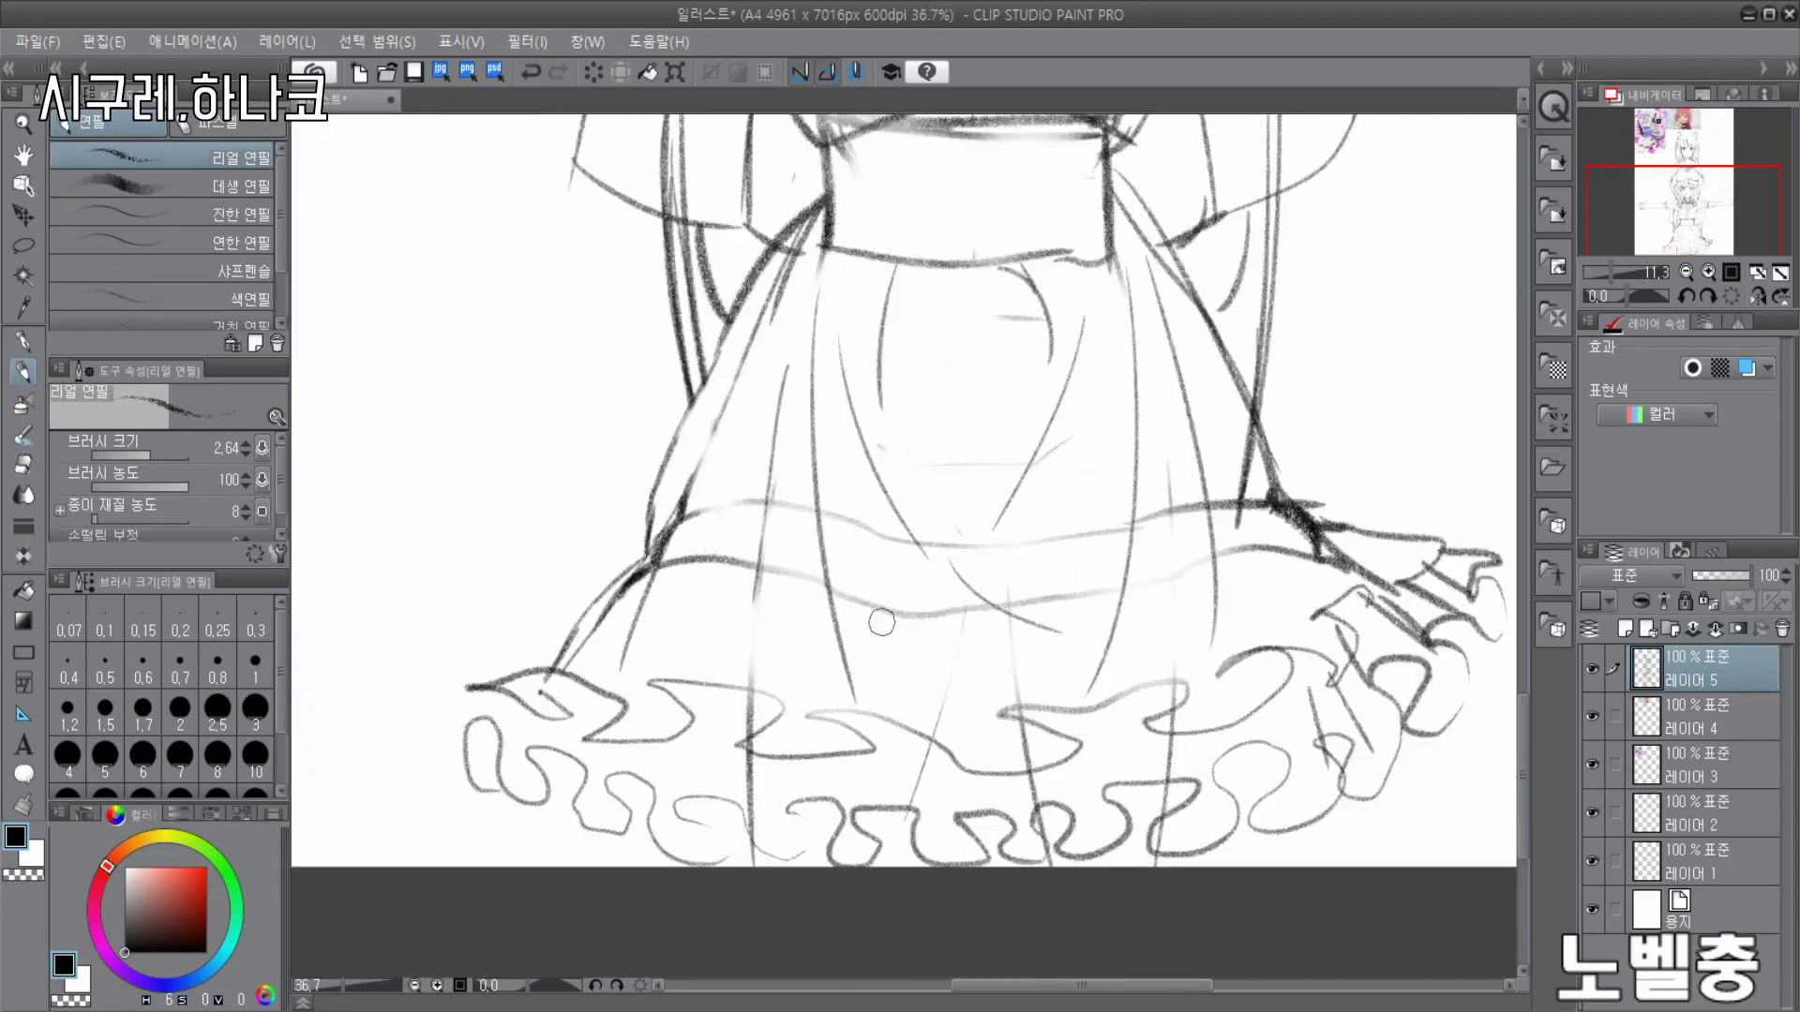
- Erase the vertical leg guide lines running through the skirt and its ruffled hem
{"action": "scroll", "coordinate": [712, 675], "scroll_direction": "up", "scroll_amount": 5}
{"action": "key", "text": "e"}
{"action": "left_click_drag", "start_coordinate": [709, 914], "coordinate": [706, 668]}
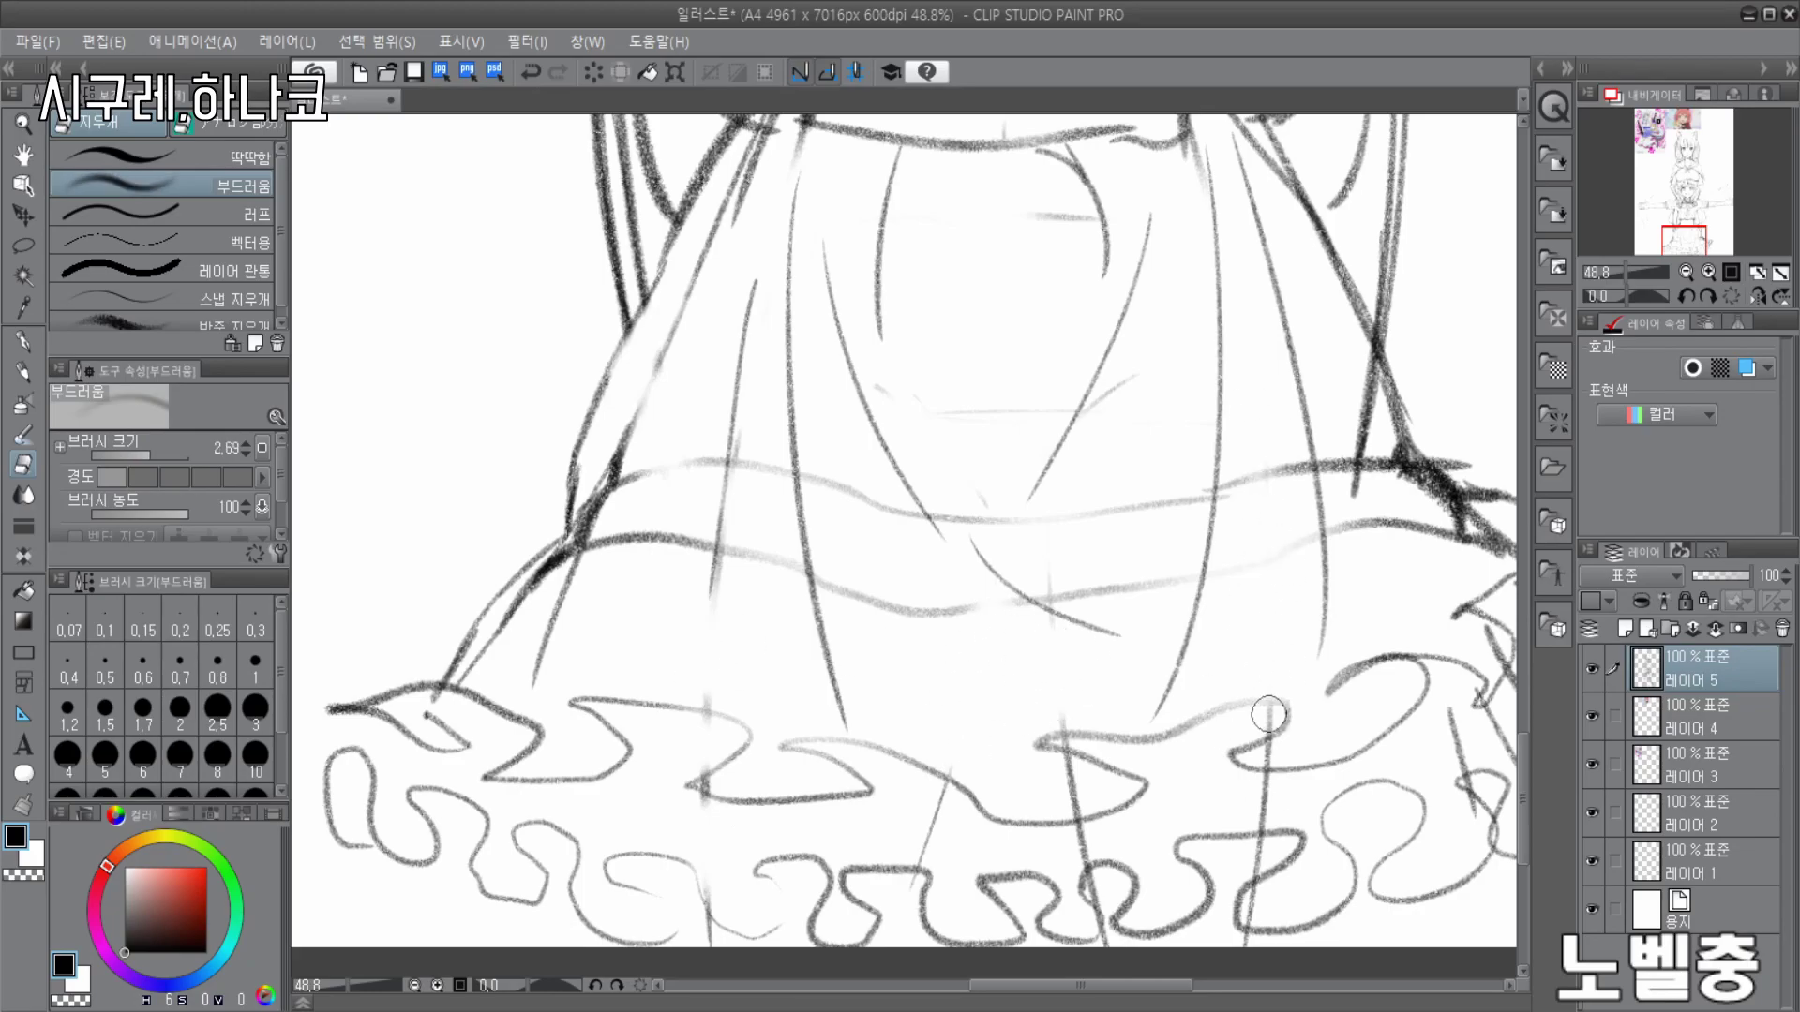
{"action": "scroll", "coordinate": [1076, 720], "scroll_direction": "down", "scroll_amount": 4}
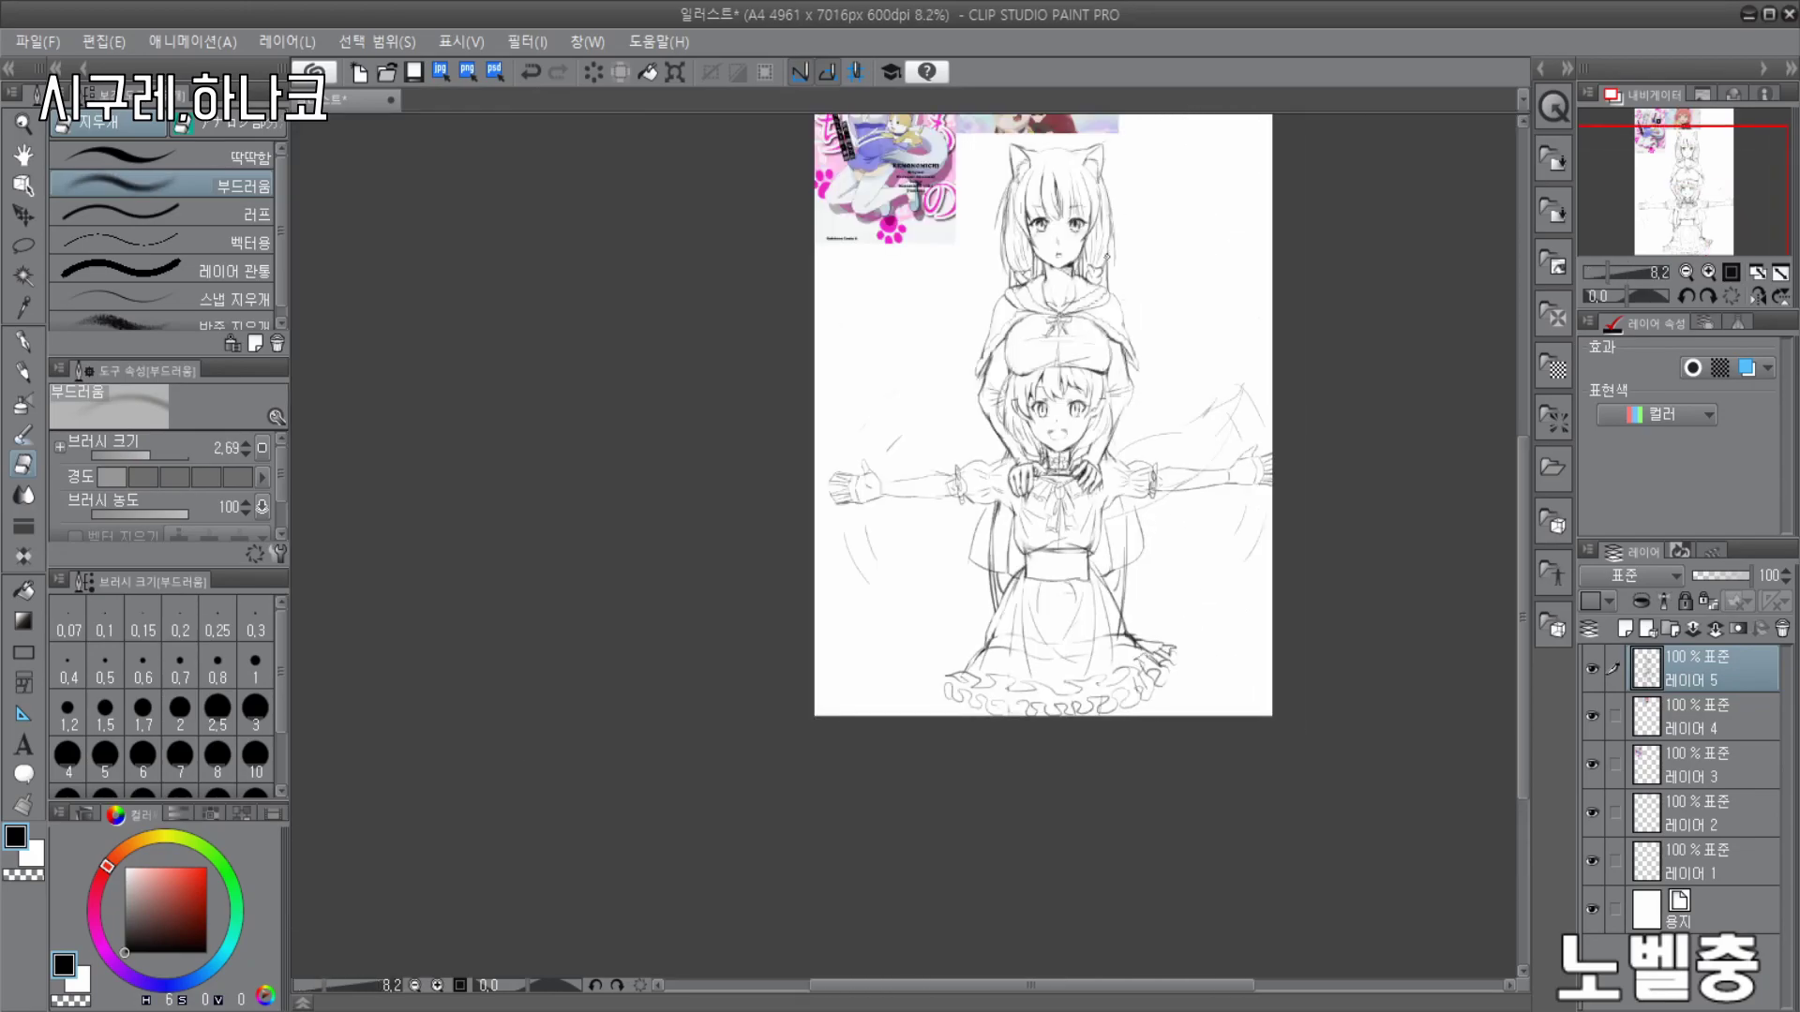
- Shade the second girl's neck under her chin and erase the centre line through her collar frill
{"action": "scroll", "coordinate": [1149, 740], "scroll_direction": "up", "scroll_amount": 2}
{"action": "scroll", "coordinate": [1078, 657], "scroll_direction": "up", "scroll_amount": 3}
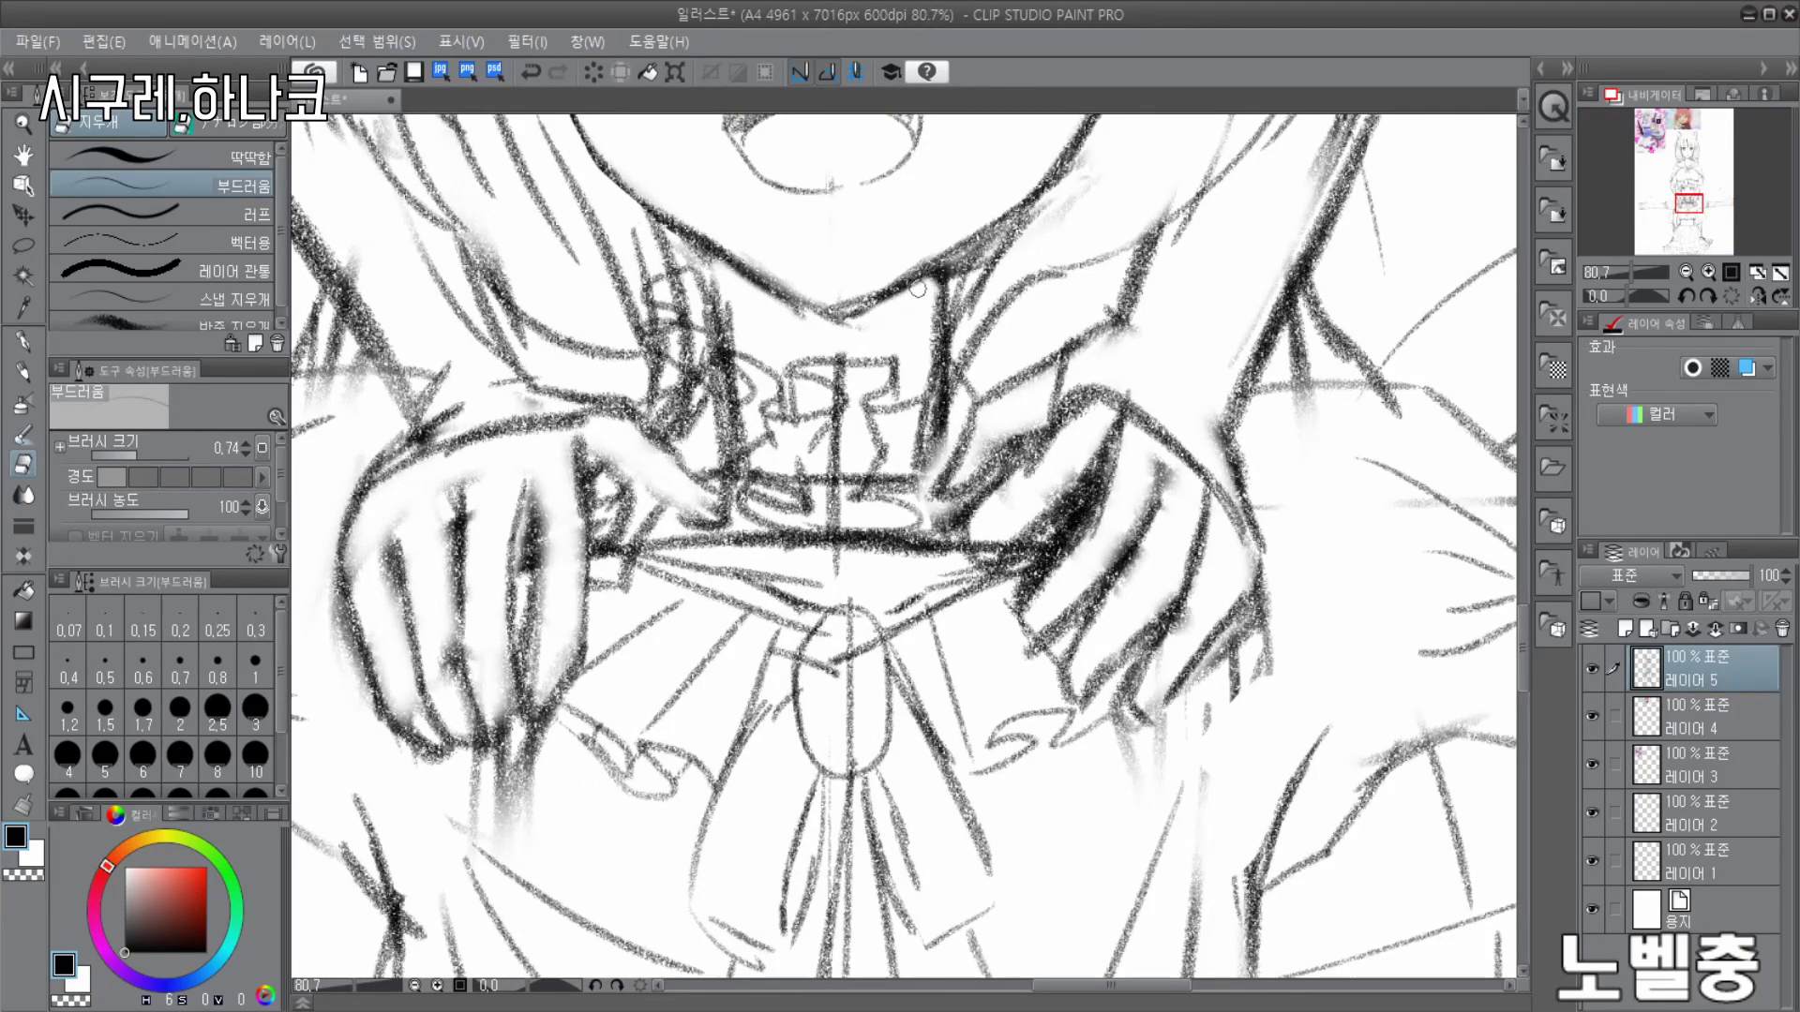
{"action": "key", "text": "p"}
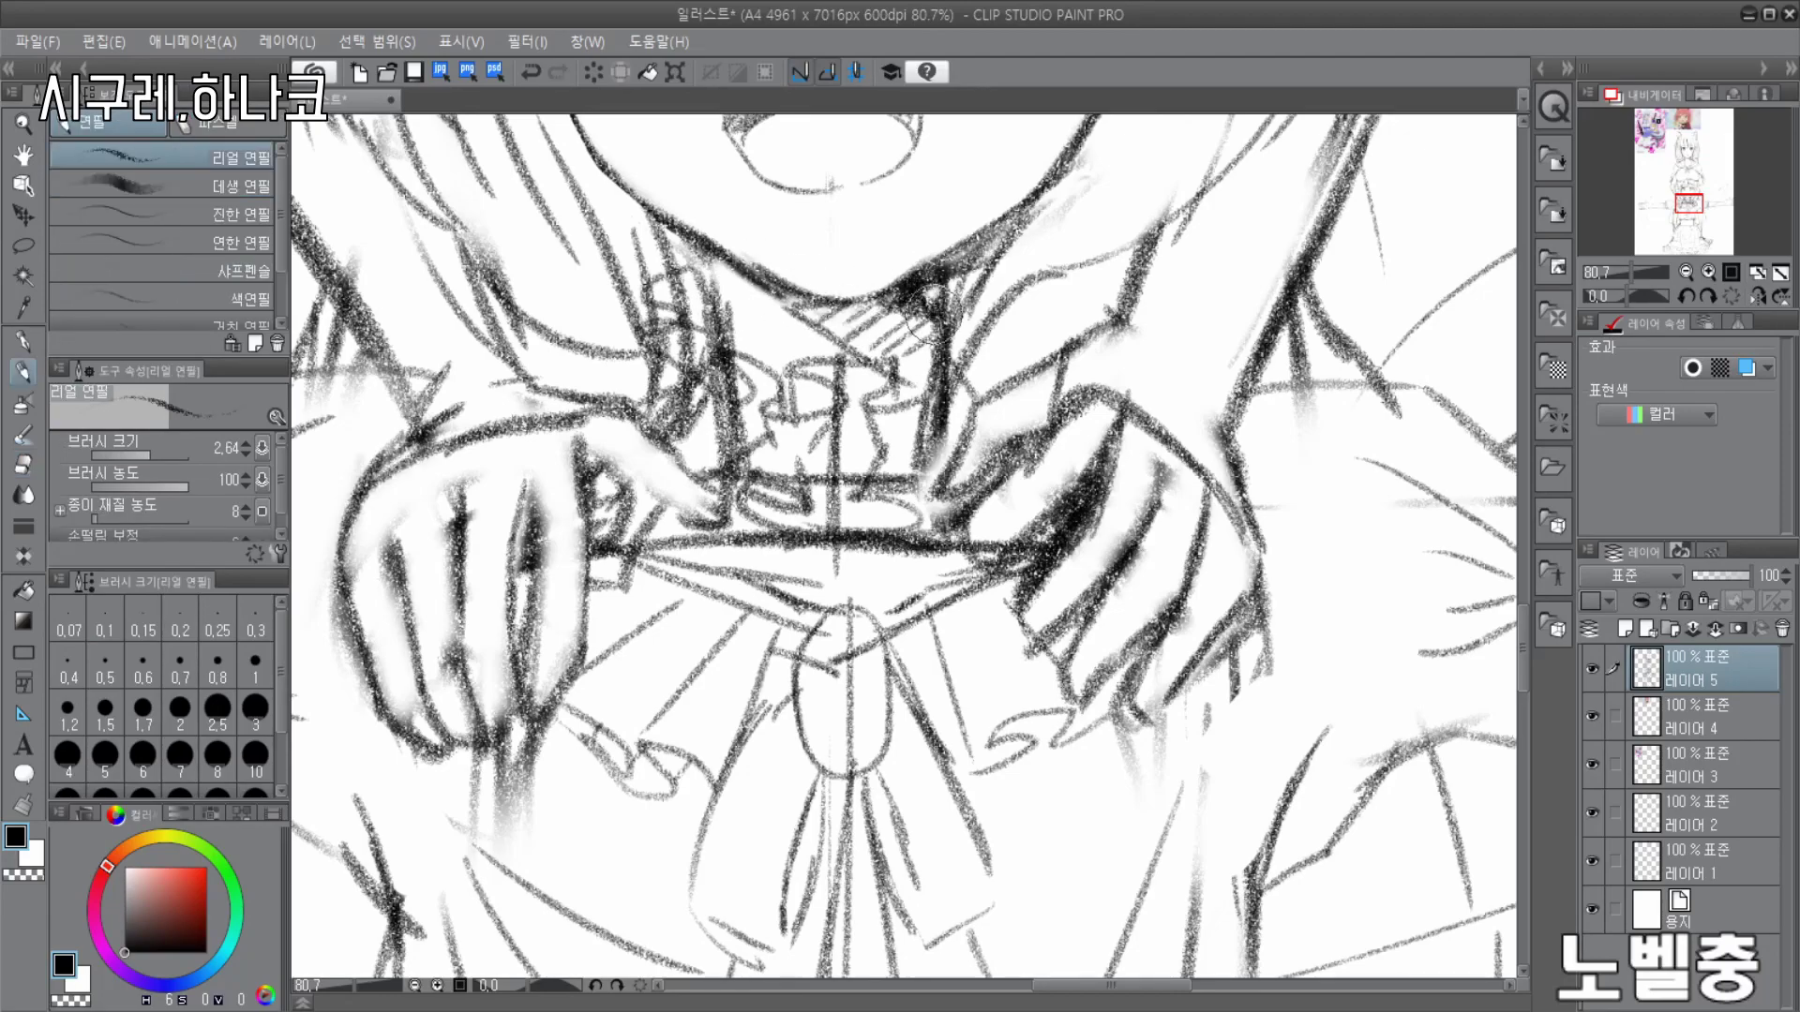
{"action": "key", "text": "e"}
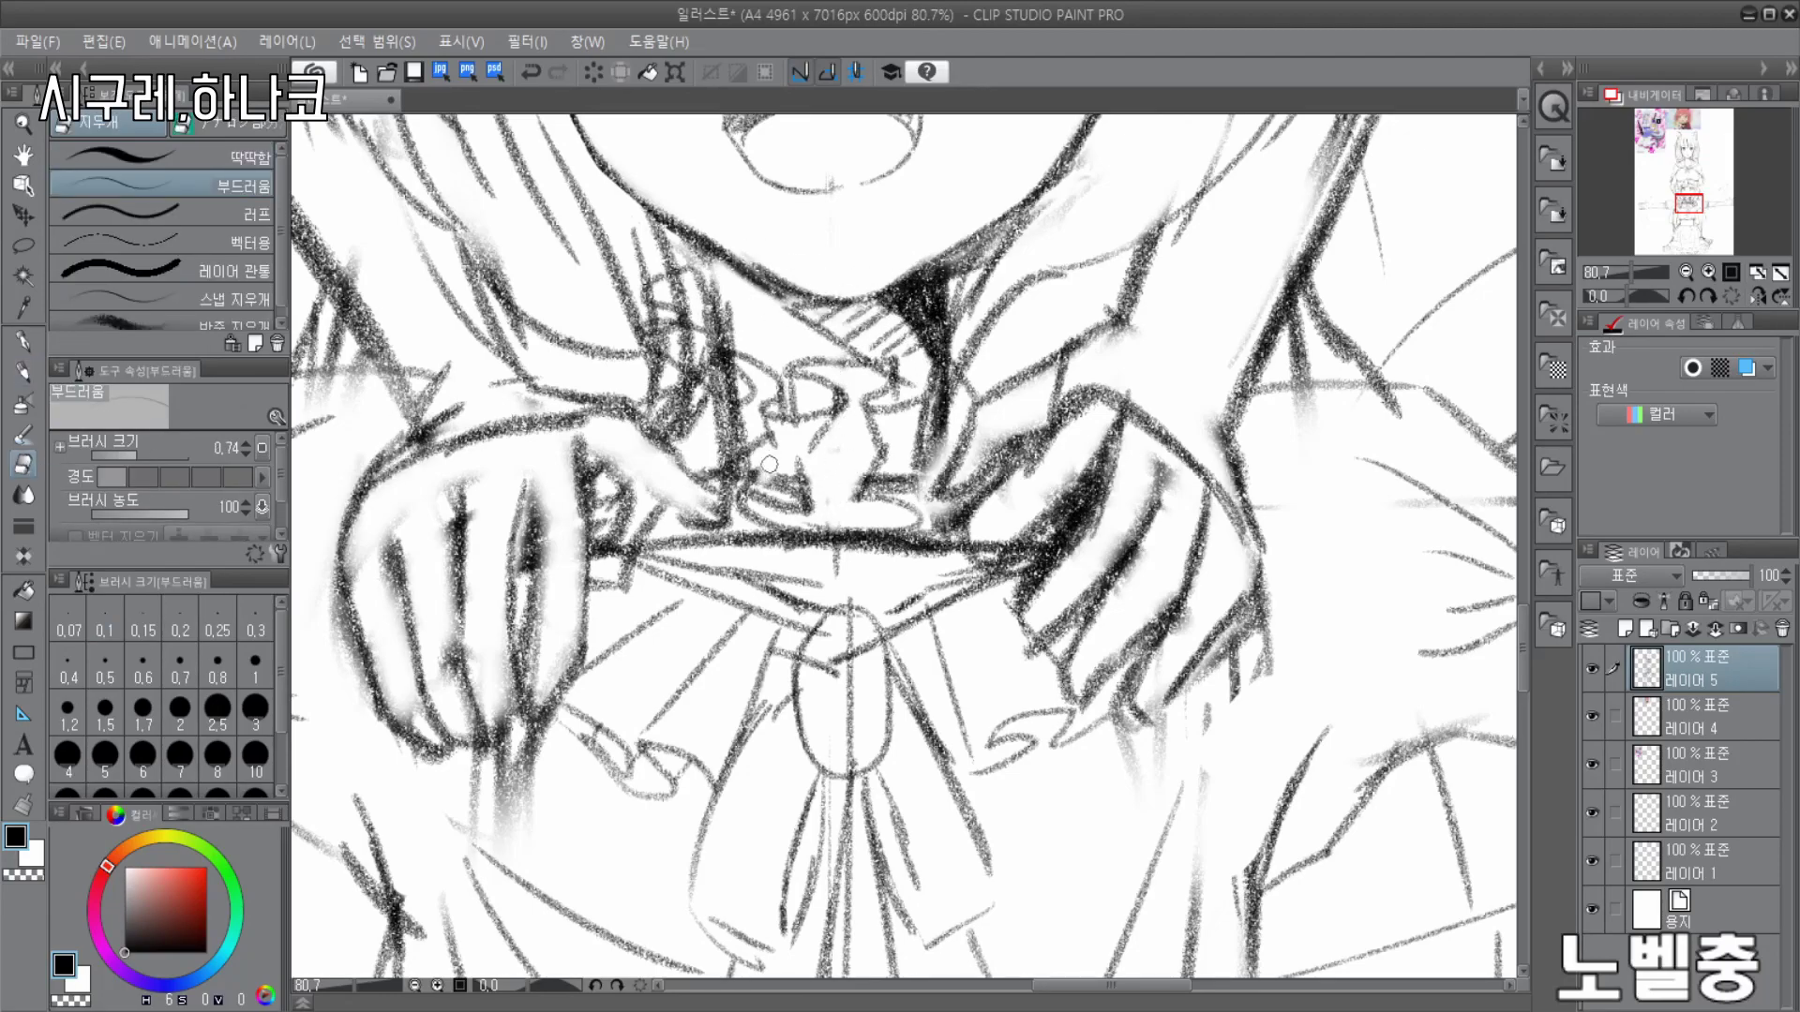
{"action": "left_click_drag", "start_coordinate": [731, 574], "coordinate": [1040, 544]}
{"action": "scroll", "coordinate": [1041, 544], "scroll_direction": "down", "scroll_amount": 6}
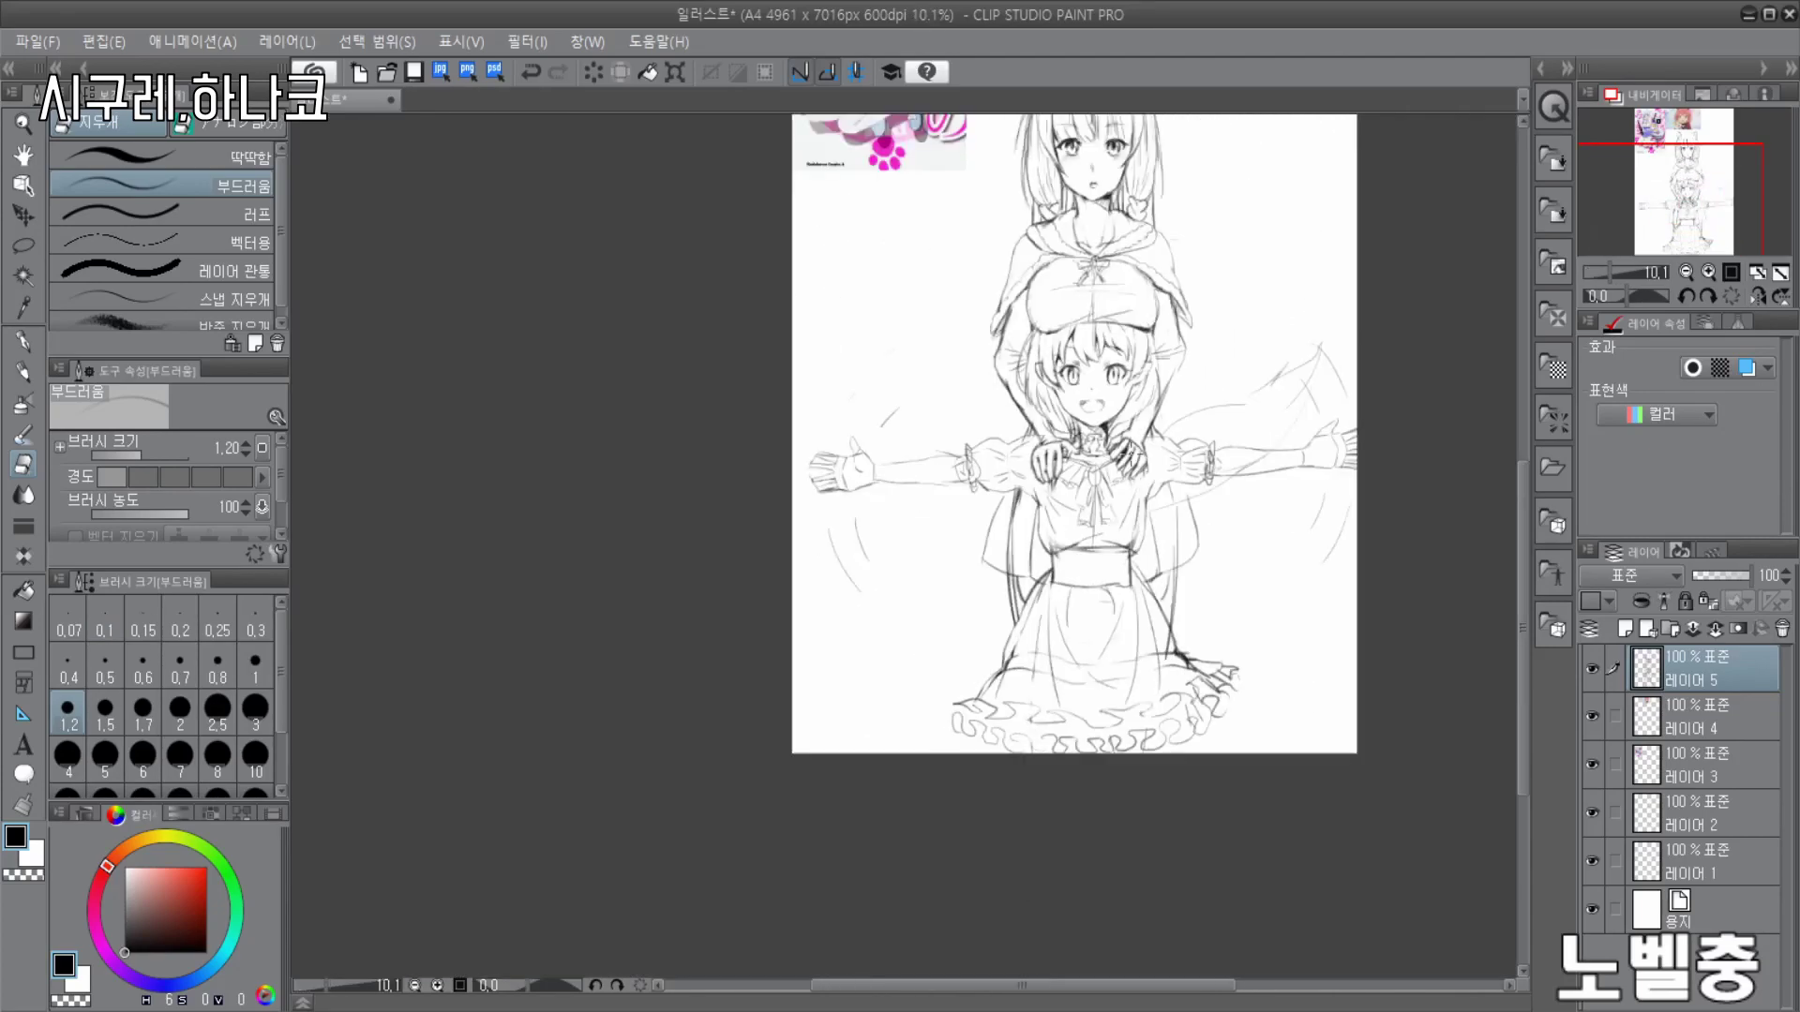
- Erase the dark vertical lines and the stray curve running through the two drapes behind the second girl's blouse
{"action": "scroll", "coordinate": [1120, 576], "scroll_direction": "up", "scroll_amount": 5}
{"action": "key", "text": "p"}
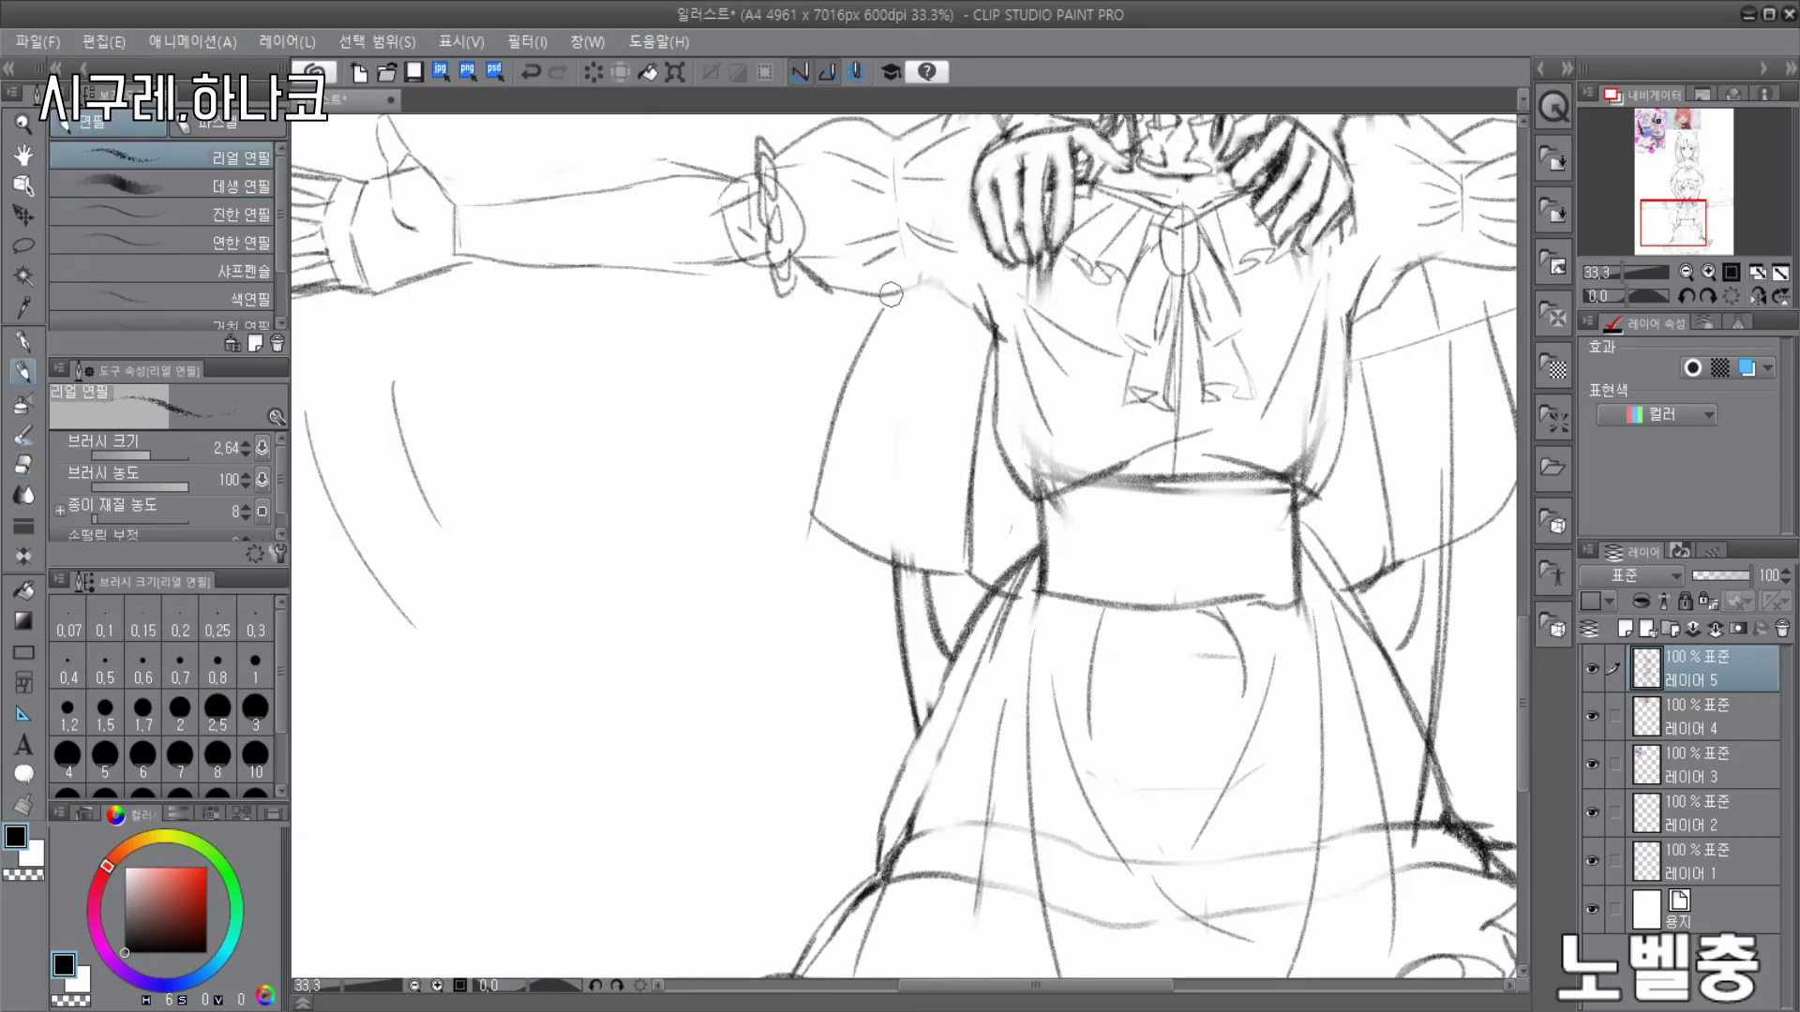
{"action": "scroll", "coordinate": [1002, 549], "scroll_direction": "down", "scroll_amount": 2}
{"action": "scroll", "coordinate": [1002, 548], "scroll_direction": "up", "scroll_amount": 1}
{"action": "key", "text": "e"}
{"action": "left_click_drag", "start_coordinate": [1130, 347], "coordinate": [1031, 369]}
{"action": "key", "text": "p"}
{"action": "key", "text": "e"}
{"action": "mouse_move", "coordinate": [1139, 277]}
{"action": "left_mouse_down"}
{"action": "mouse_move", "coordinate": [1157, 339]}
{"action": "mouse_move", "coordinate": [1092, 283]}
{"action": "left_mouse_up"}
{"action": "scroll", "coordinate": [1007, 523], "scroll_direction": "down", "scroll_amount": 4}
{"action": "scroll", "coordinate": [1046, 282], "scroll_direction": "up", "scroll_amount": 2}
{"action": "key", "text": "p"}
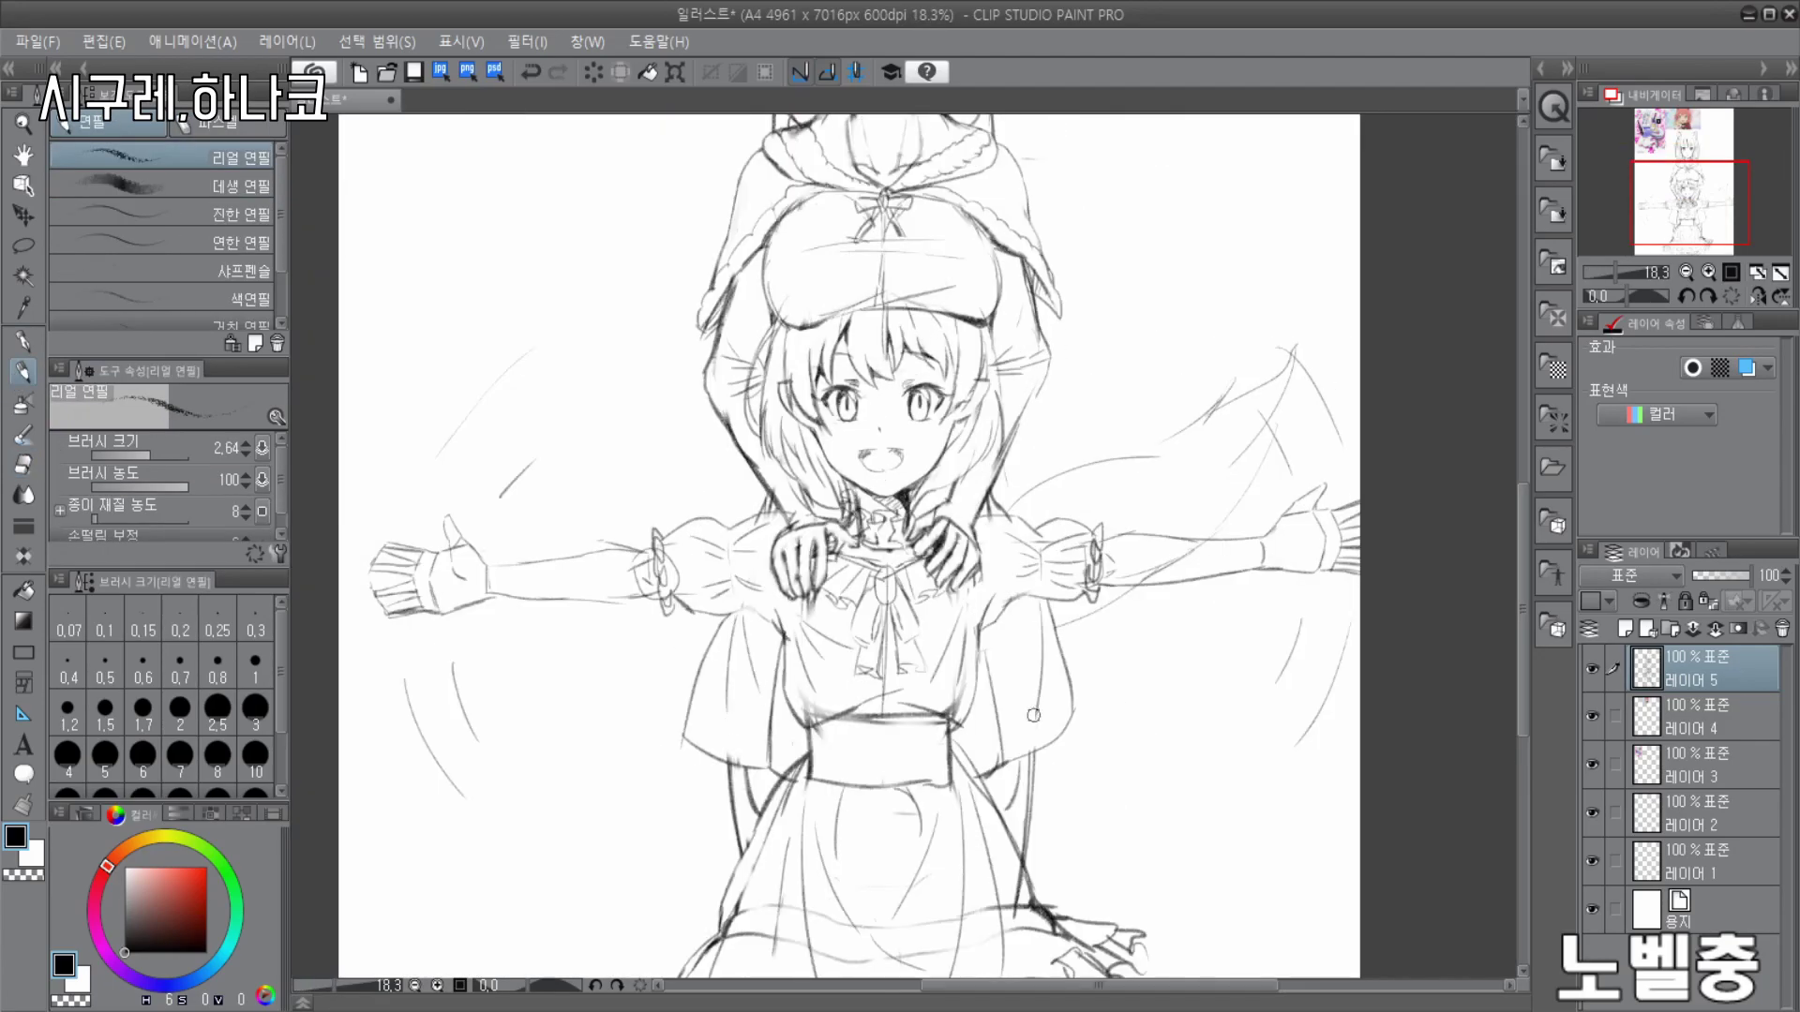
- Redraw the outer edge and rounded hem of the right drape behind the second girl's blouse
{"action": "scroll", "coordinate": [1036, 705], "scroll_direction": "down", "scroll_amount": 2}
{"action": "scroll", "coordinate": [993, 525], "scroll_direction": "up", "scroll_amount": 4}
{"action": "key", "text": "e"}
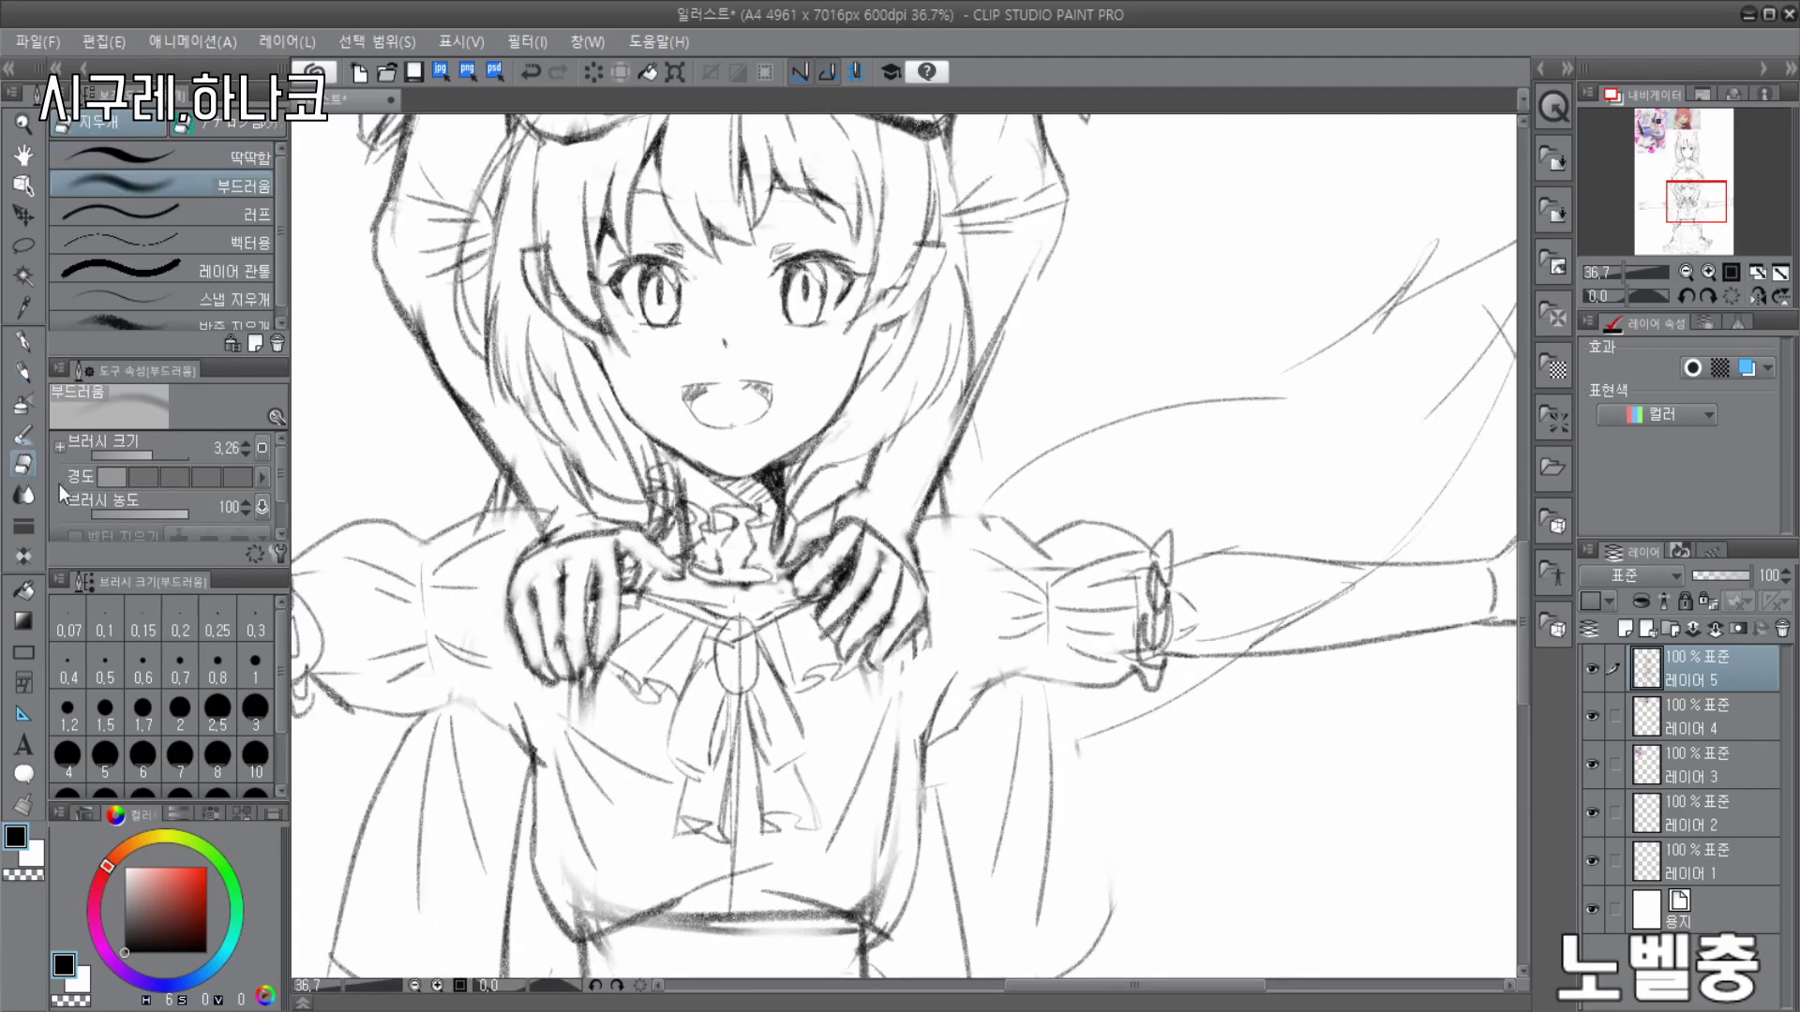
{"action": "key", "text": "p"}
{"action": "key", "text": "ctrl+z"}
{"action": "scroll", "coordinate": [1092, 925], "scroll_direction": "down", "scroll_amount": 3}
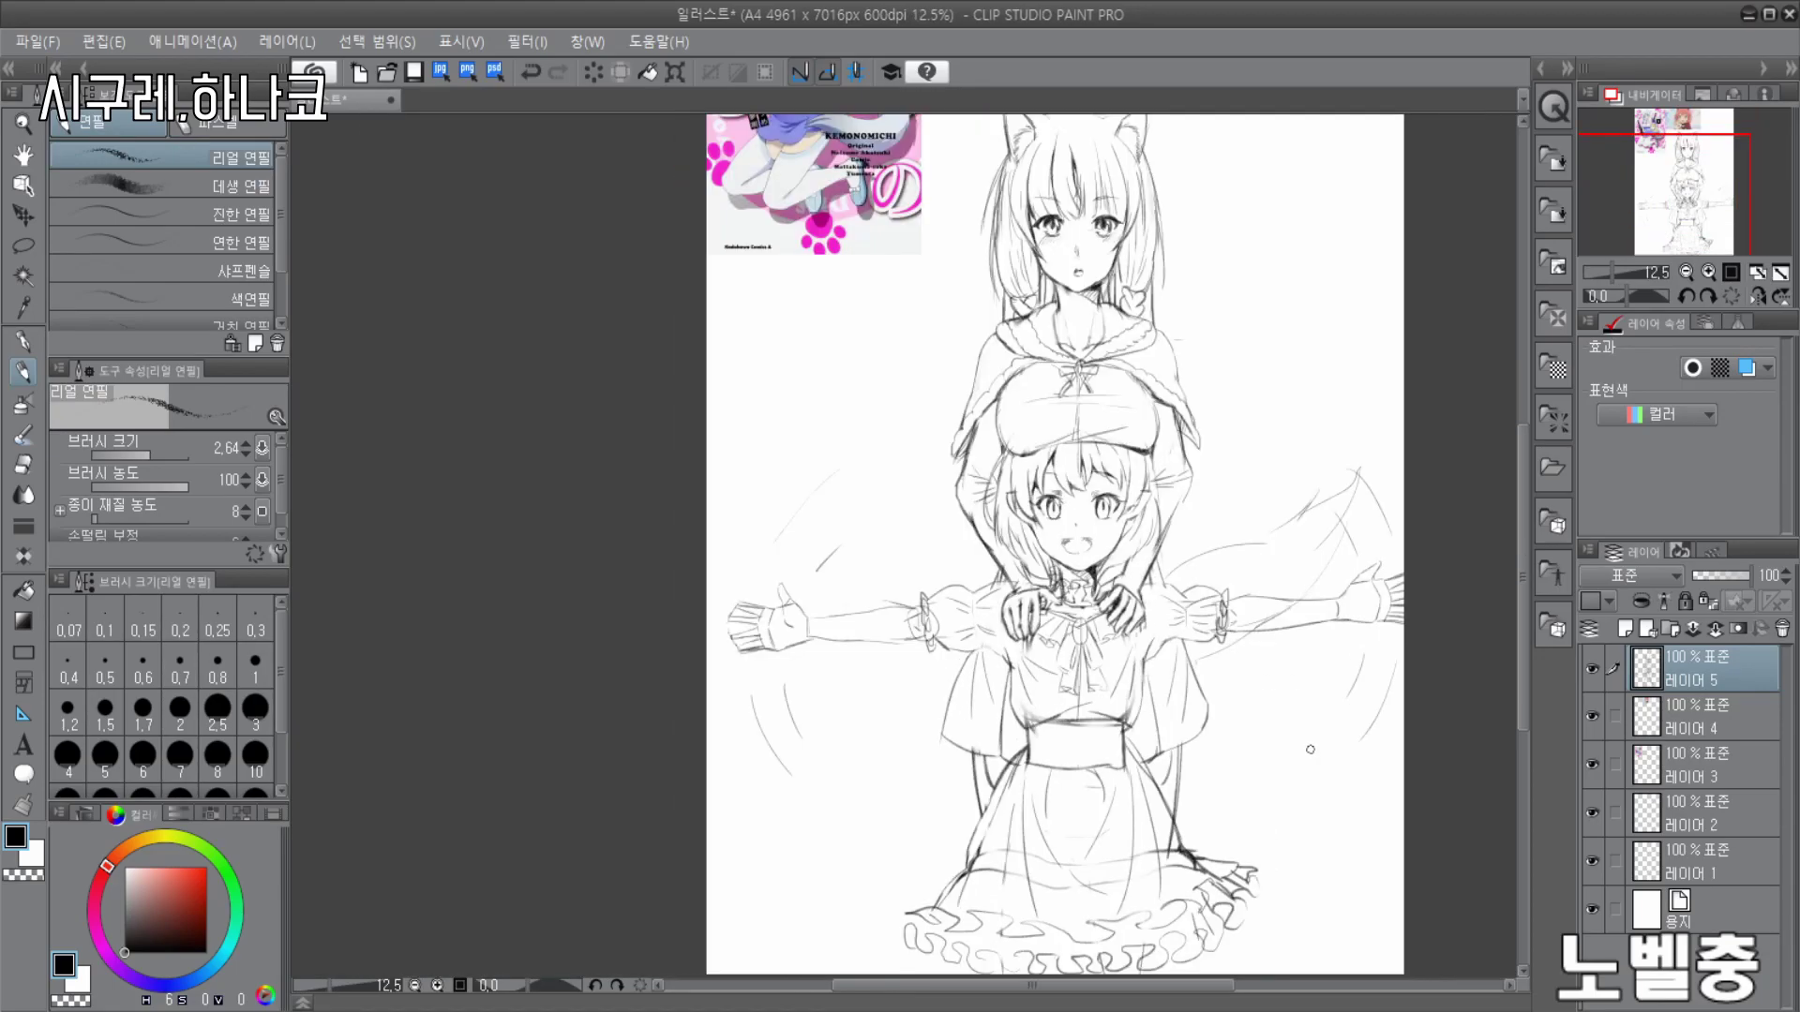
{"action": "scroll", "coordinate": [1191, 713], "scroll_direction": "up", "scroll_amount": 2}
{"action": "key", "text": "e"}
{"action": "key", "text": "p"}
{"action": "scroll", "coordinate": [979, 382], "scroll_direction": "down", "scroll_amount": 3}
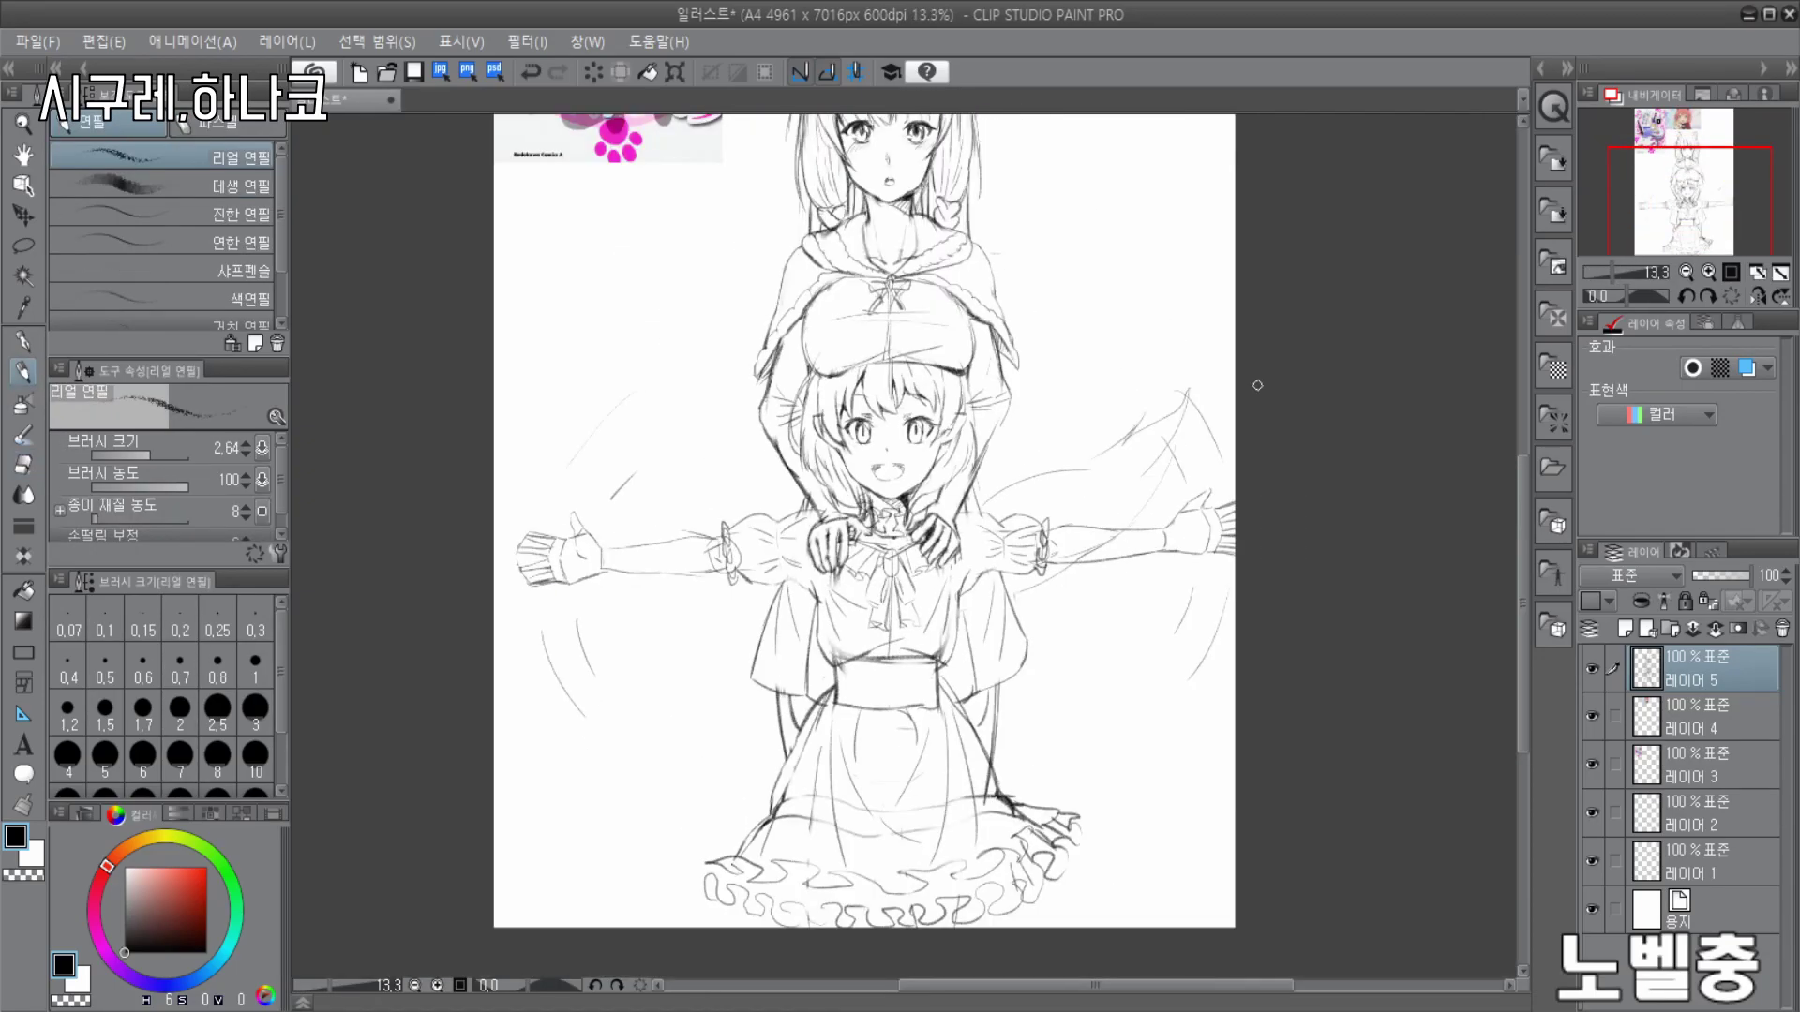
- Erase the part of the sweeping background curve that crosses the second girl's right-hand sleeve and forearm
{"action": "scroll", "coordinate": [979, 382], "scroll_direction": "up", "scroll_amount": 2}
{"action": "scroll", "coordinate": [979, 382], "scroll_direction": "down", "scroll_amount": 2}
{"action": "scroll", "coordinate": [556, 332], "scroll_direction": "up", "scroll_amount": 4}
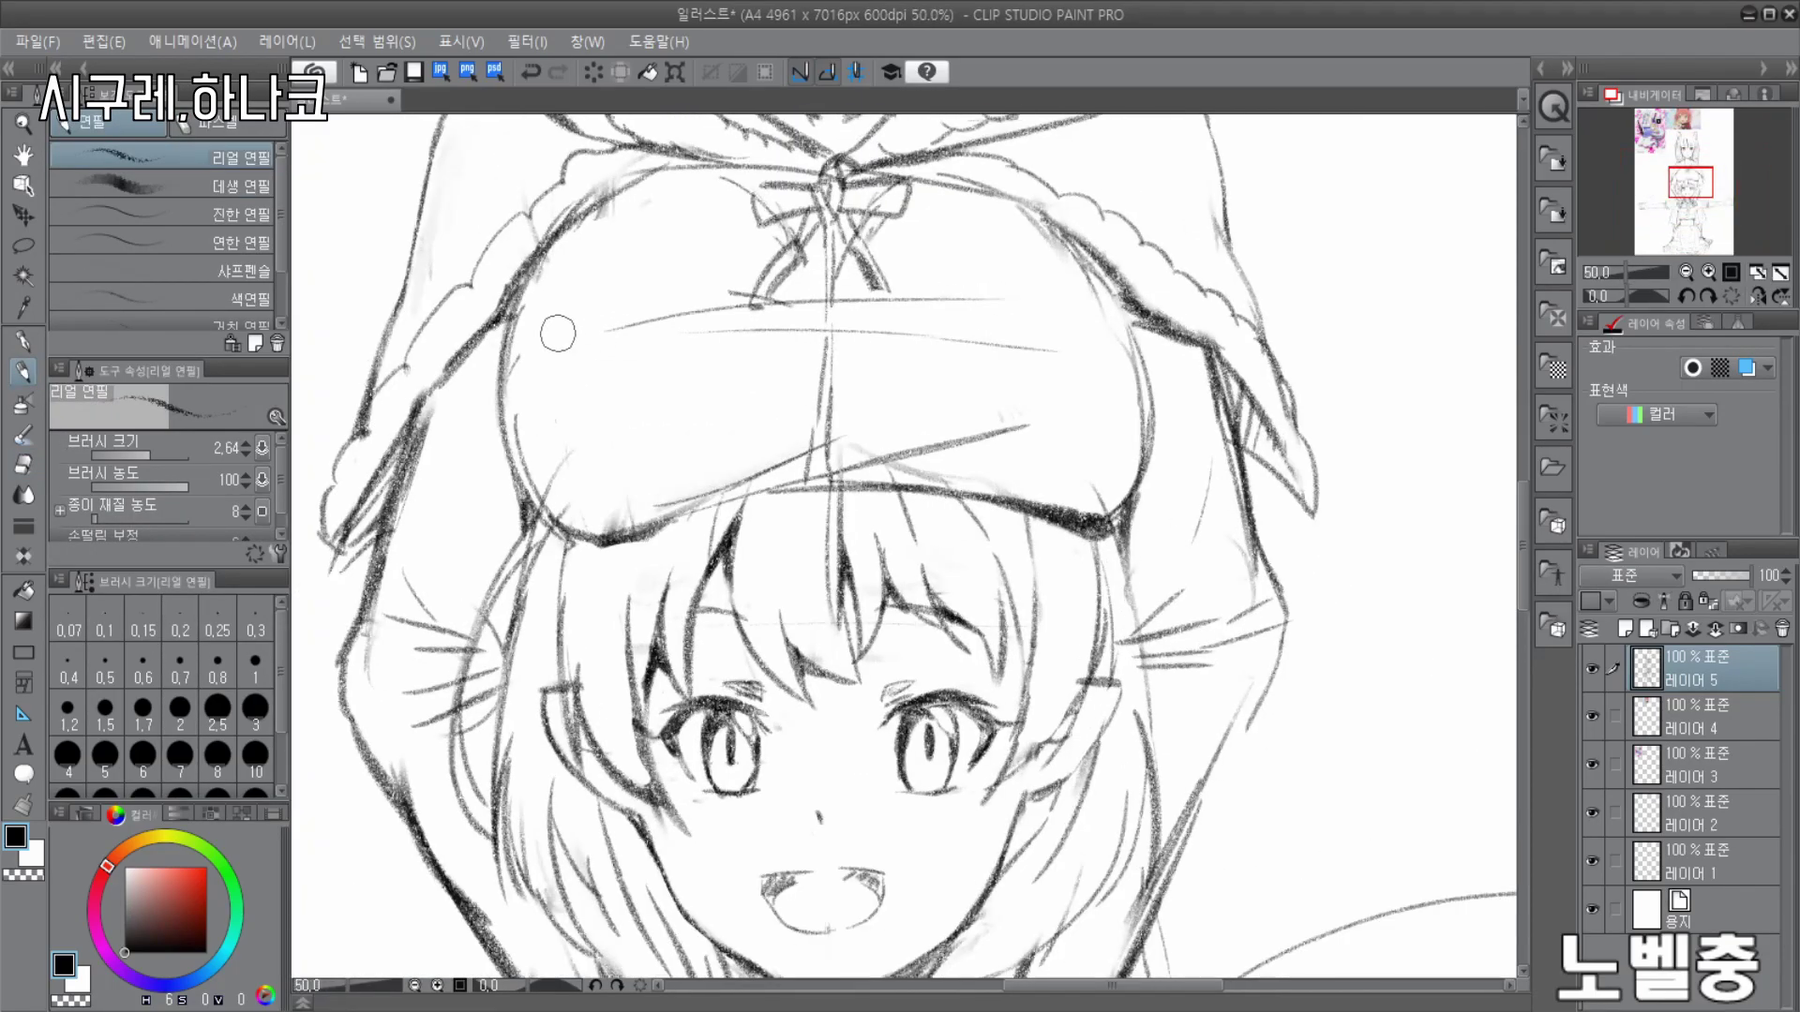
{"action": "scroll", "coordinate": [1197, 342], "scroll_direction": "down", "scroll_amount": 4}
{"action": "scroll", "coordinate": [1133, 731], "scroll_direction": "up", "scroll_amount": 3}
{"action": "key", "text": "e"}
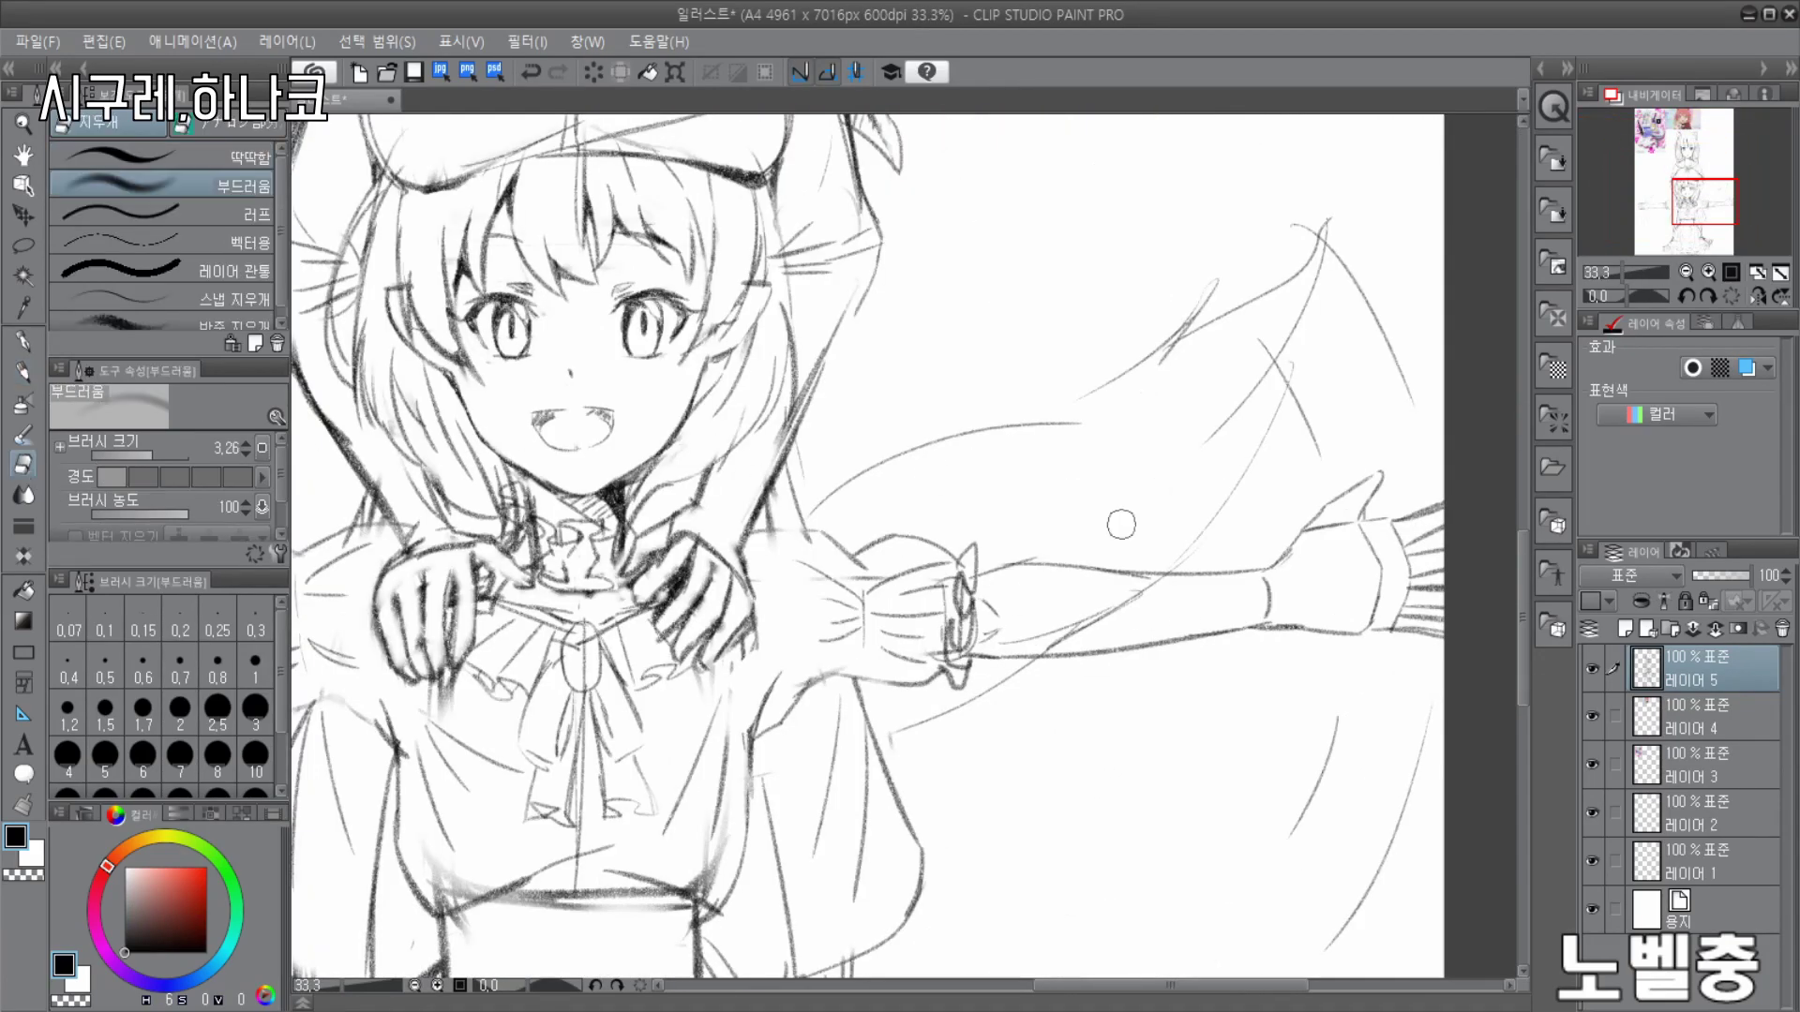
{"action": "scroll", "coordinate": [825, 375], "scroll_direction": "down", "scroll_amount": 4}
{"action": "scroll", "coordinate": [814, 160], "scroll_direction": "up", "scroll_amount": 4}
- Draw long hair strands falling over the cat-eared girl's shoulders on both sides, and add strands beside her neck
{"action": "key", "text": "p"}
{"action": "left_click_drag", "start_coordinate": [919, 383], "coordinate": [1002, 698]}
{"action": "scroll", "coordinate": [1190, 510], "scroll_direction": "down", "scroll_amount": 1}
{"action": "left_click_drag", "start_coordinate": [715, 385], "coordinate": [623, 656]}
{"action": "scroll", "coordinate": [712, 525], "scroll_direction": "down", "scroll_amount": 1}
{"action": "scroll", "coordinate": [762, 439], "scroll_direction": "up", "scroll_amount": 3}
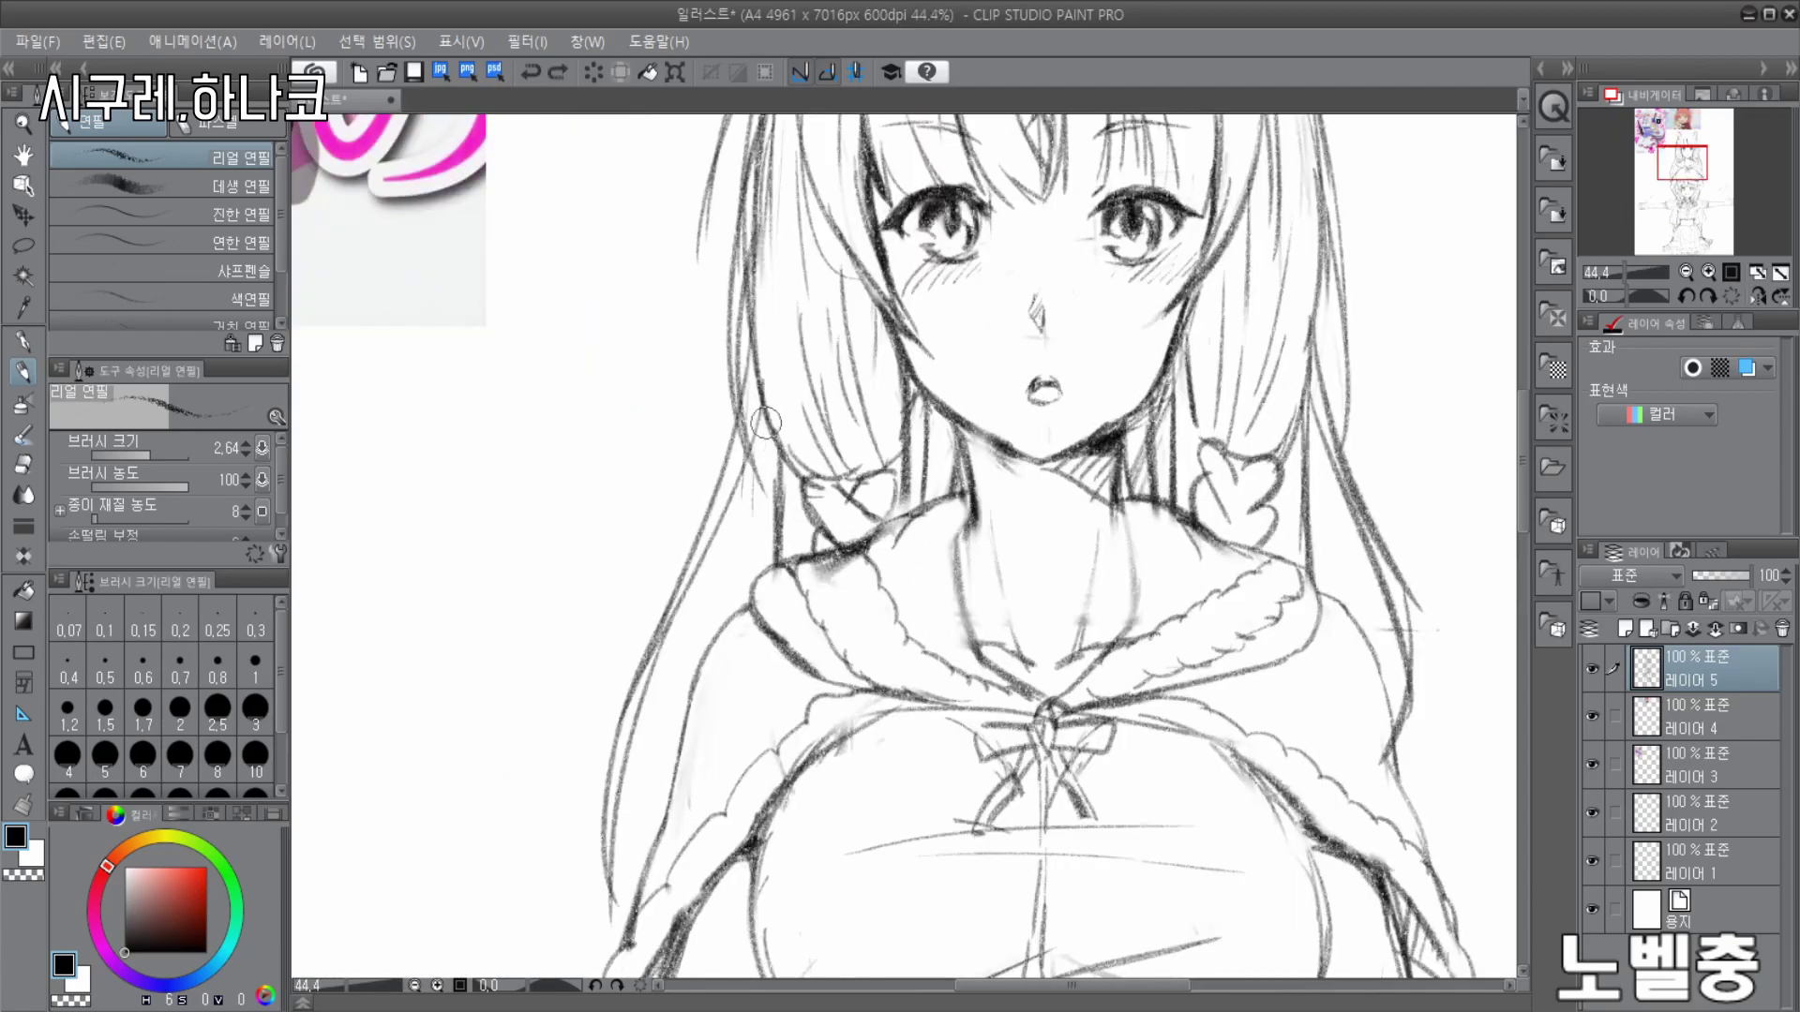
{"action": "left_click_drag", "start_coordinate": [921, 370], "coordinate": [942, 515]}
{"action": "left_click_drag", "start_coordinate": [1186, 352], "coordinate": [1135, 511]}
{"action": "scroll", "coordinate": [1291, 557], "scroll_direction": "down", "scroll_amount": 5}
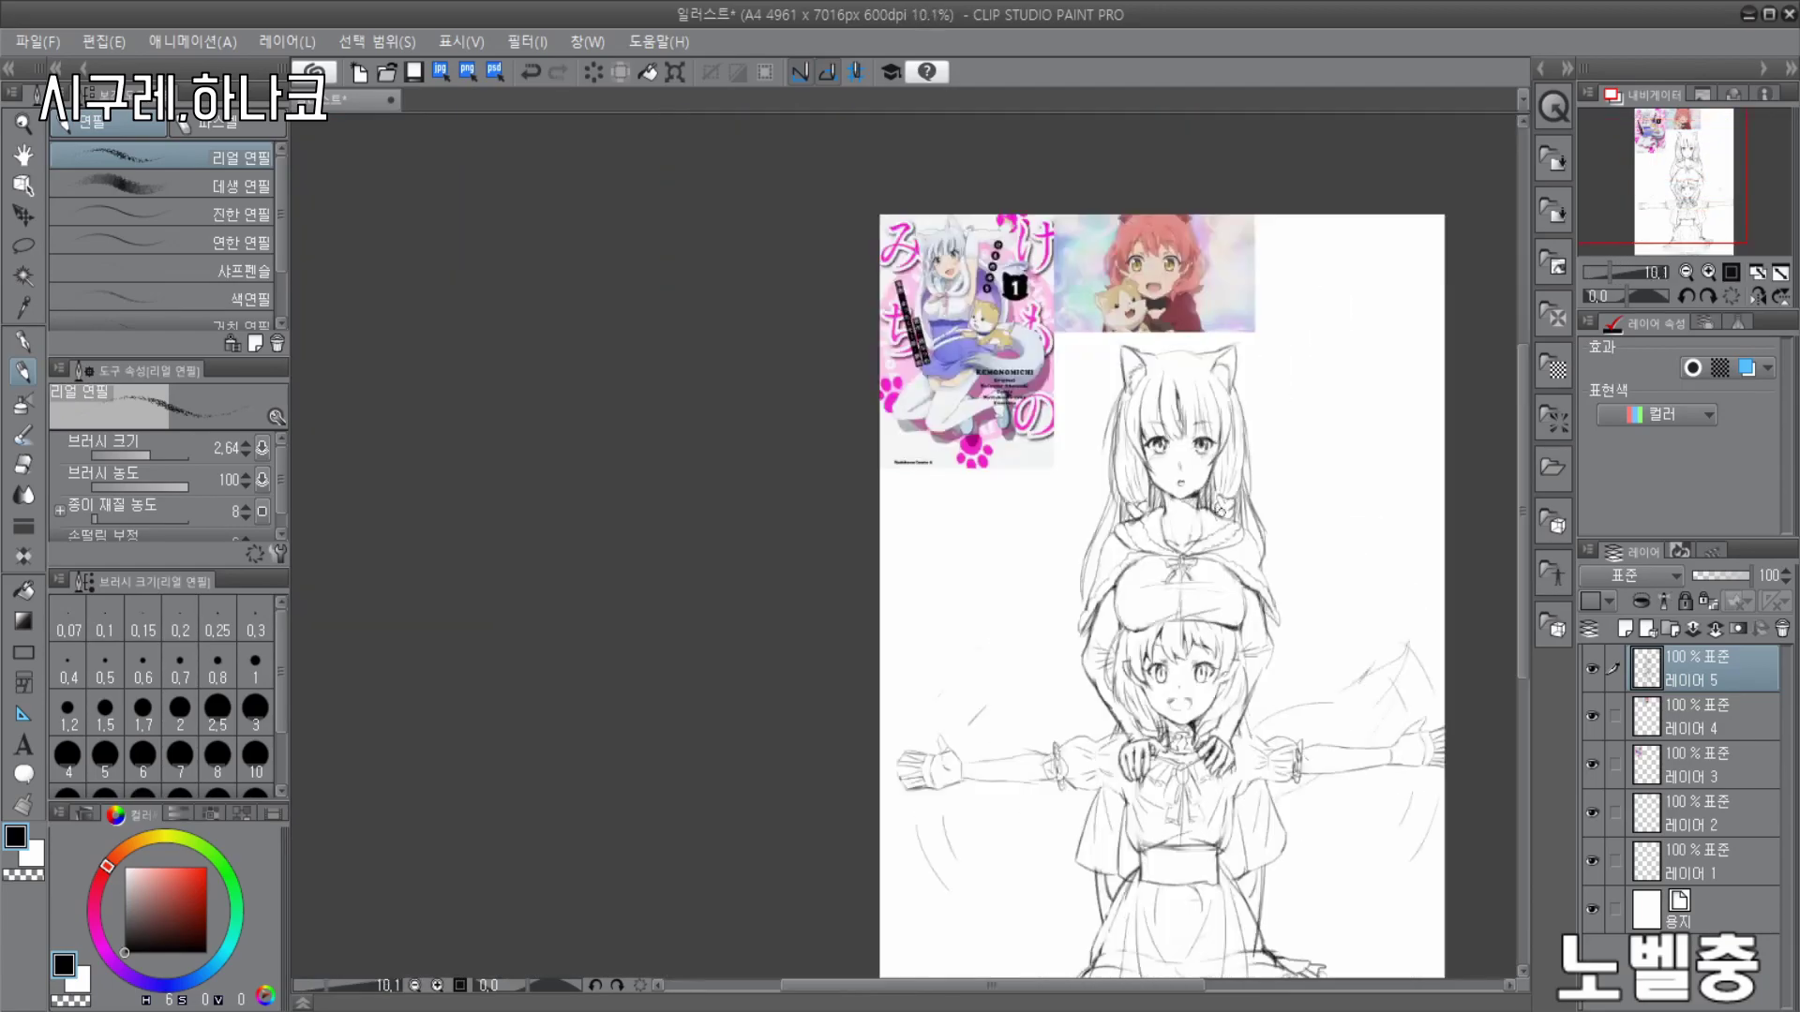
- Hide Layer 3 and Layer 4 with the reference pictures and shift the sketch slightly to the left on the canvas
{"action": "scroll", "coordinate": [1435, 581], "scroll_direction": "up", "scroll_amount": 2}
{"action": "scroll", "coordinate": [1369, 521], "scroll_direction": "down", "scroll_amount": 3}
{"action": "left_click_drag", "start_coordinate": [1592, 717], "coordinate": [1592, 765]}
{"action": "key", "text": "k"}
{"action": "scroll", "coordinate": [1227, 653], "scroll_direction": "up", "scroll_amount": 3}
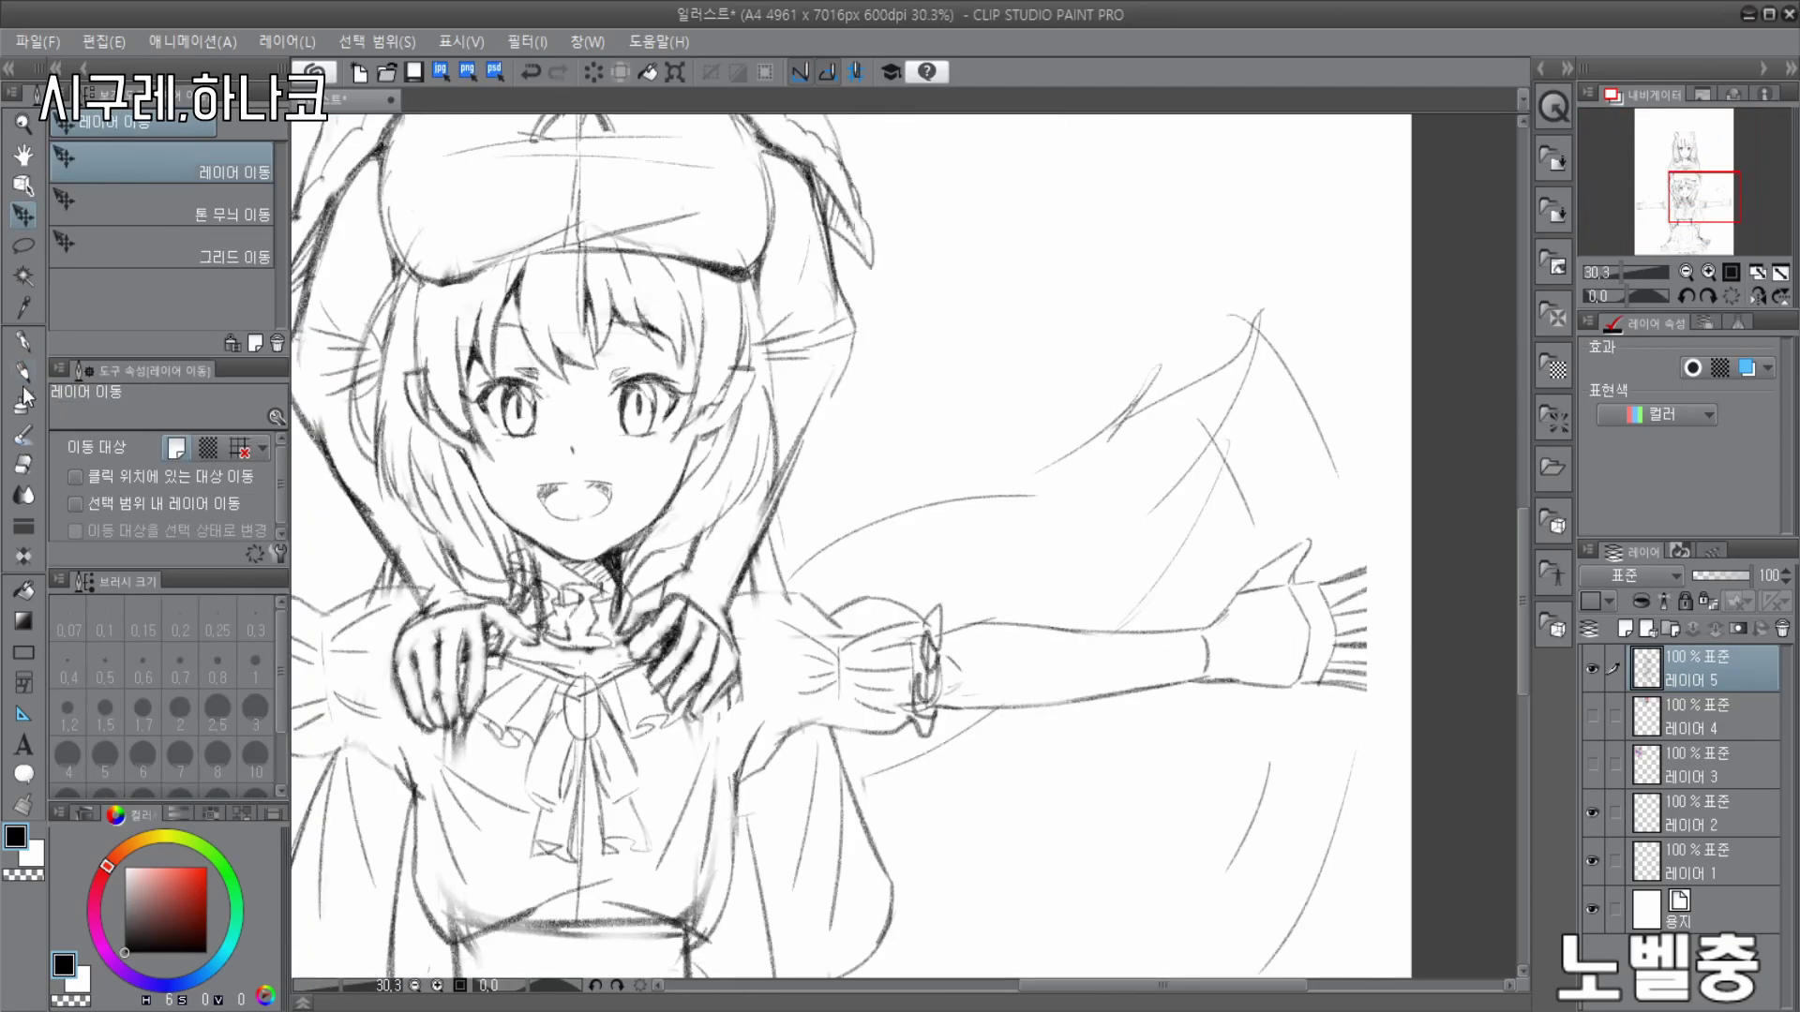
- Extend and close the fingertips of the second girl's outstretched right-hand arm in pencil, and check the whole sketch mirrored
{"action": "key", "text": "p"}
{"action": "scroll", "coordinate": [1459, 533], "scroll_direction": "up", "scroll_amount": 3}
{"action": "scroll", "coordinate": [1386, 586], "scroll_direction": "down", "scroll_amount": 1}
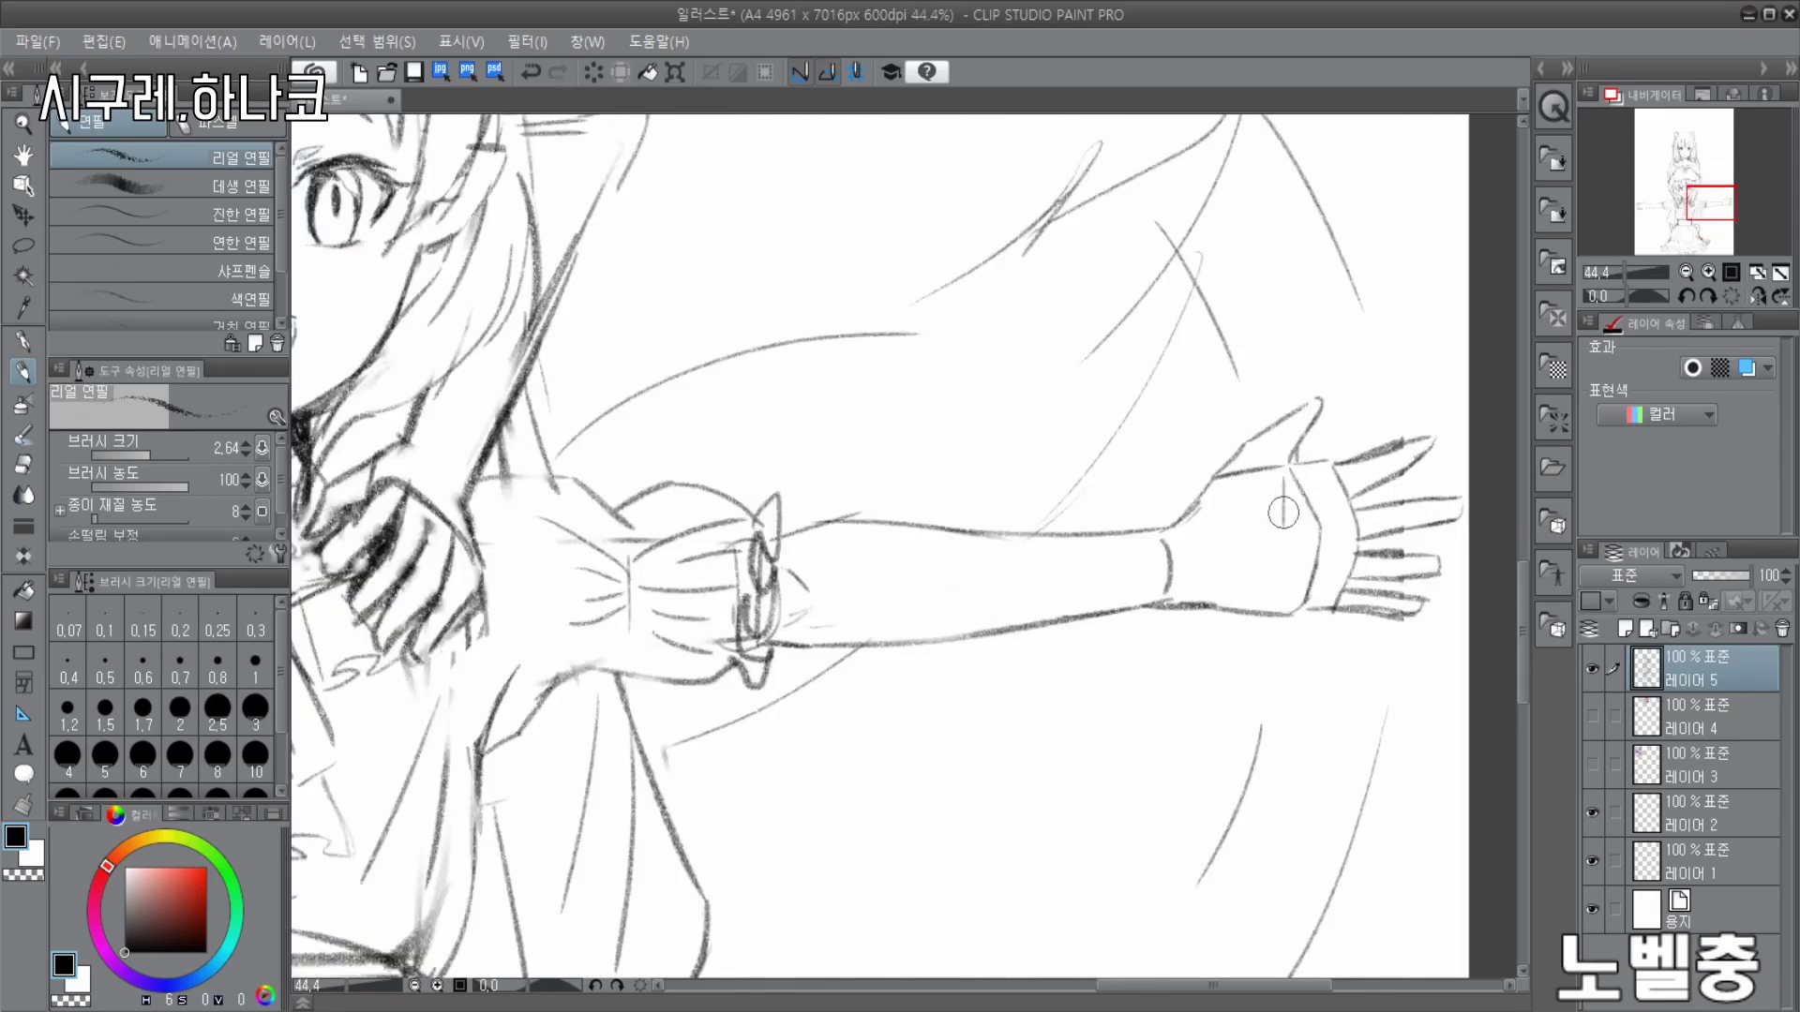
{"action": "scroll", "coordinate": [1299, 496], "scroll_direction": "down", "scroll_amount": 4}
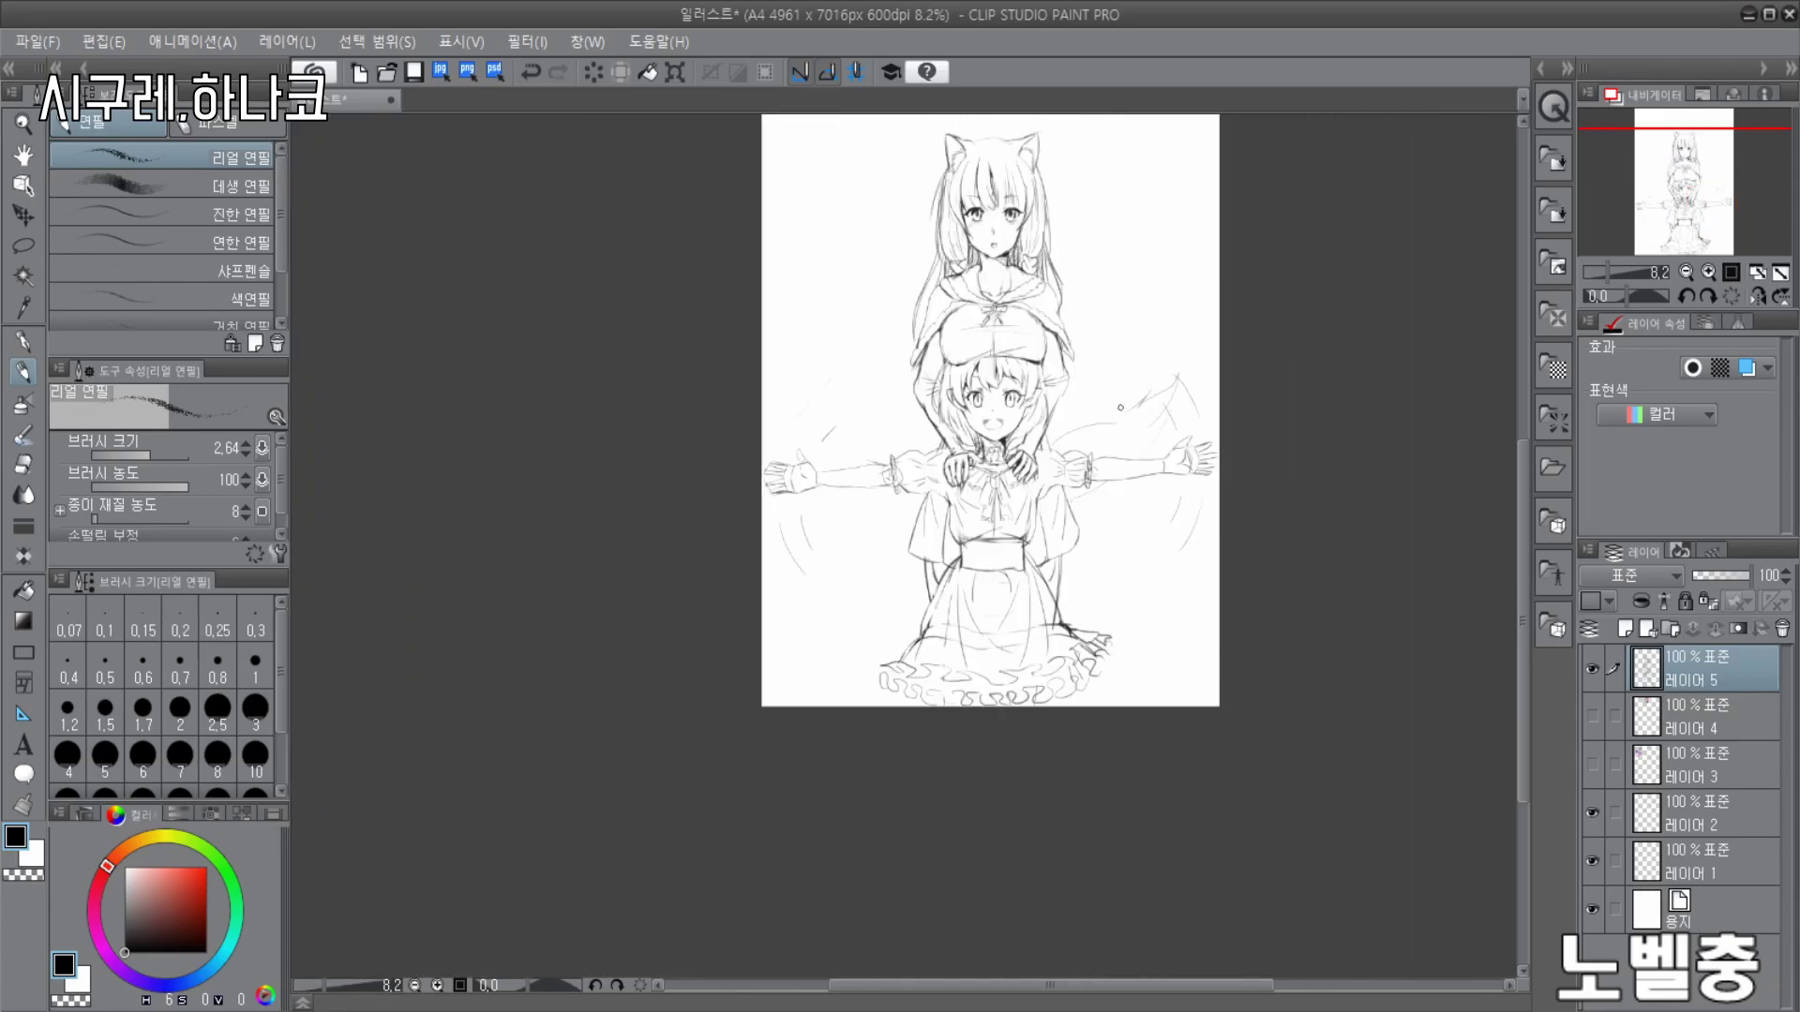
{"action": "scroll", "coordinate": [932, 419], "scroll_direction": "up", "scroll_amount": 4}
{"action": "scroll", "coordinate": [933, 419], "scroll_direction": "down", "scroll_amount": 4}
{"action": "scroll", "coordinate": [736, 619], "scroll_direction": "up", "scroll_amount": 5}
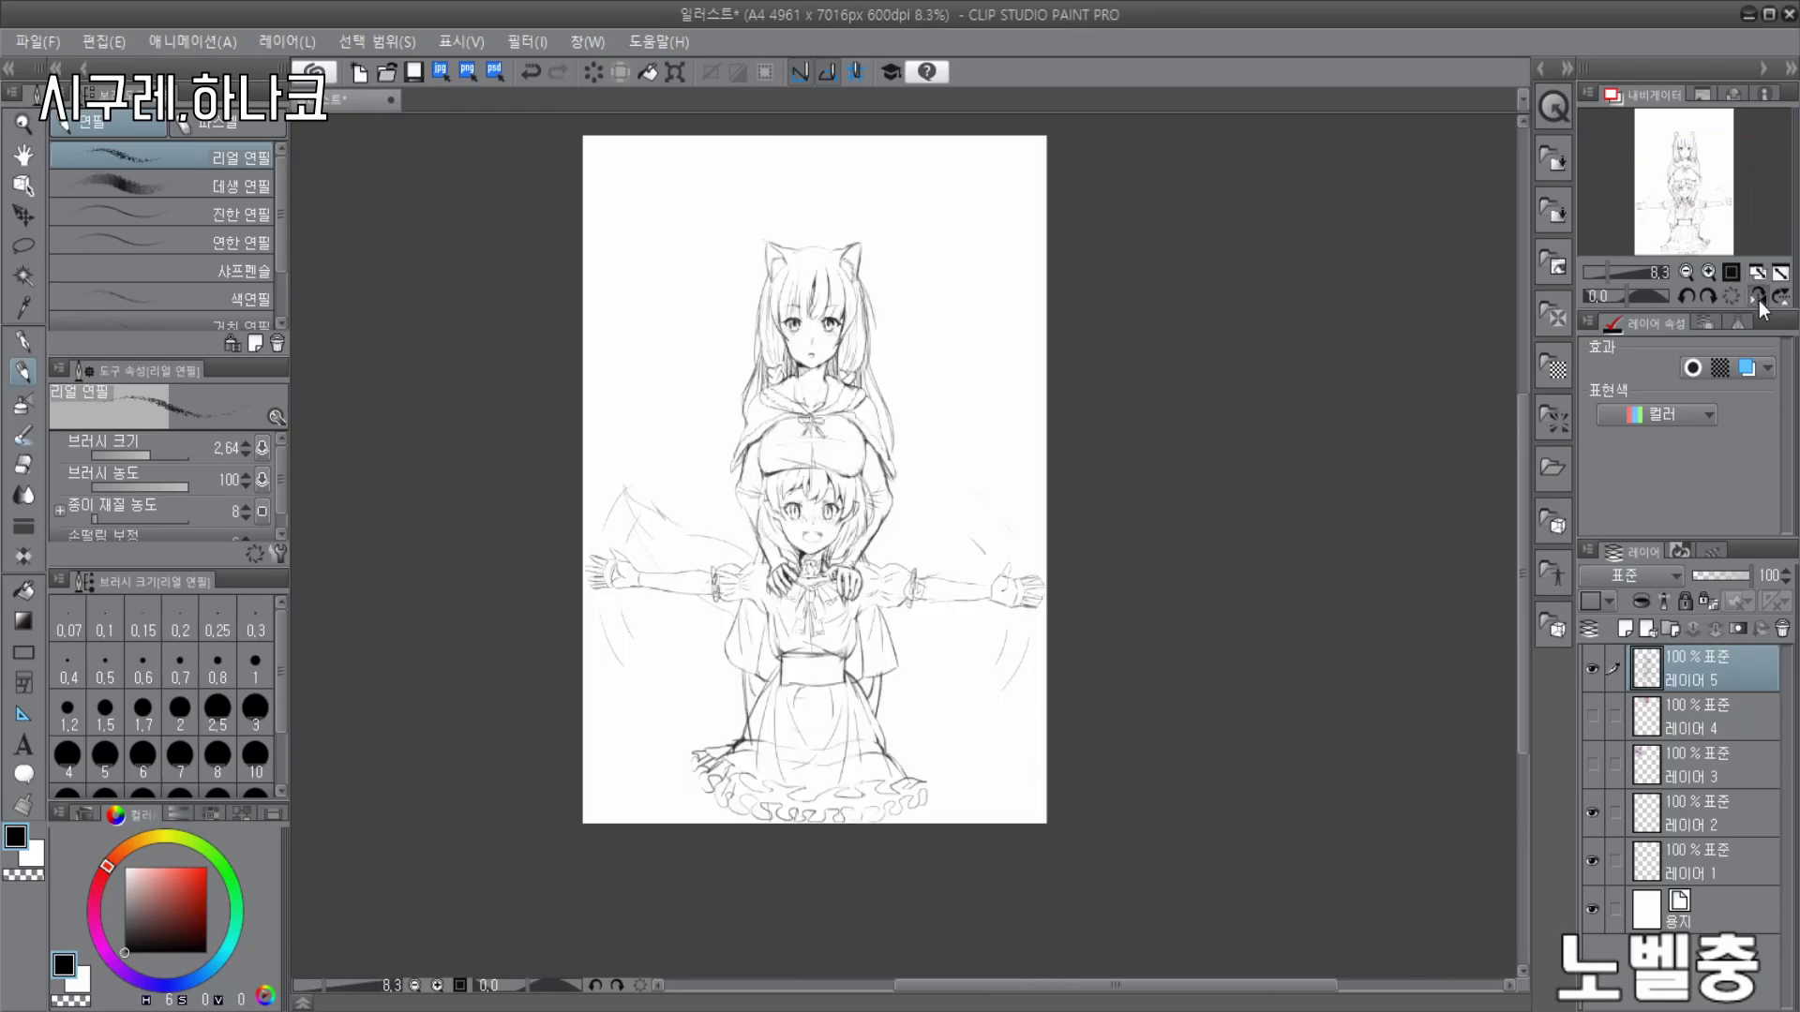
- Try selecting the area around the second girl's eyes and mouth, and clear the selection
{"action": "key", "text": "m"}
{"action": "mouse_move", "coordinate": [740, 740]}
{"action": "left_mouse_down"}
{"action": "mouse_move", "coordinate": [750, 778]}
{"action": "mouse_move", "coordinate": [937, 525]}
{"action": "mouse_move", "coordinate": [1191, 553]}
{"action": "left_mouse_up"}
{"action": "scroll", "coordinate": [1129, 600], "scroll_direction": "down", "scroll_amount": 5}
{"action": "key", "text": "m"}
{"action": "key", "text": "m"}
{"action": "left_click", "coordinate": [589, 345]}
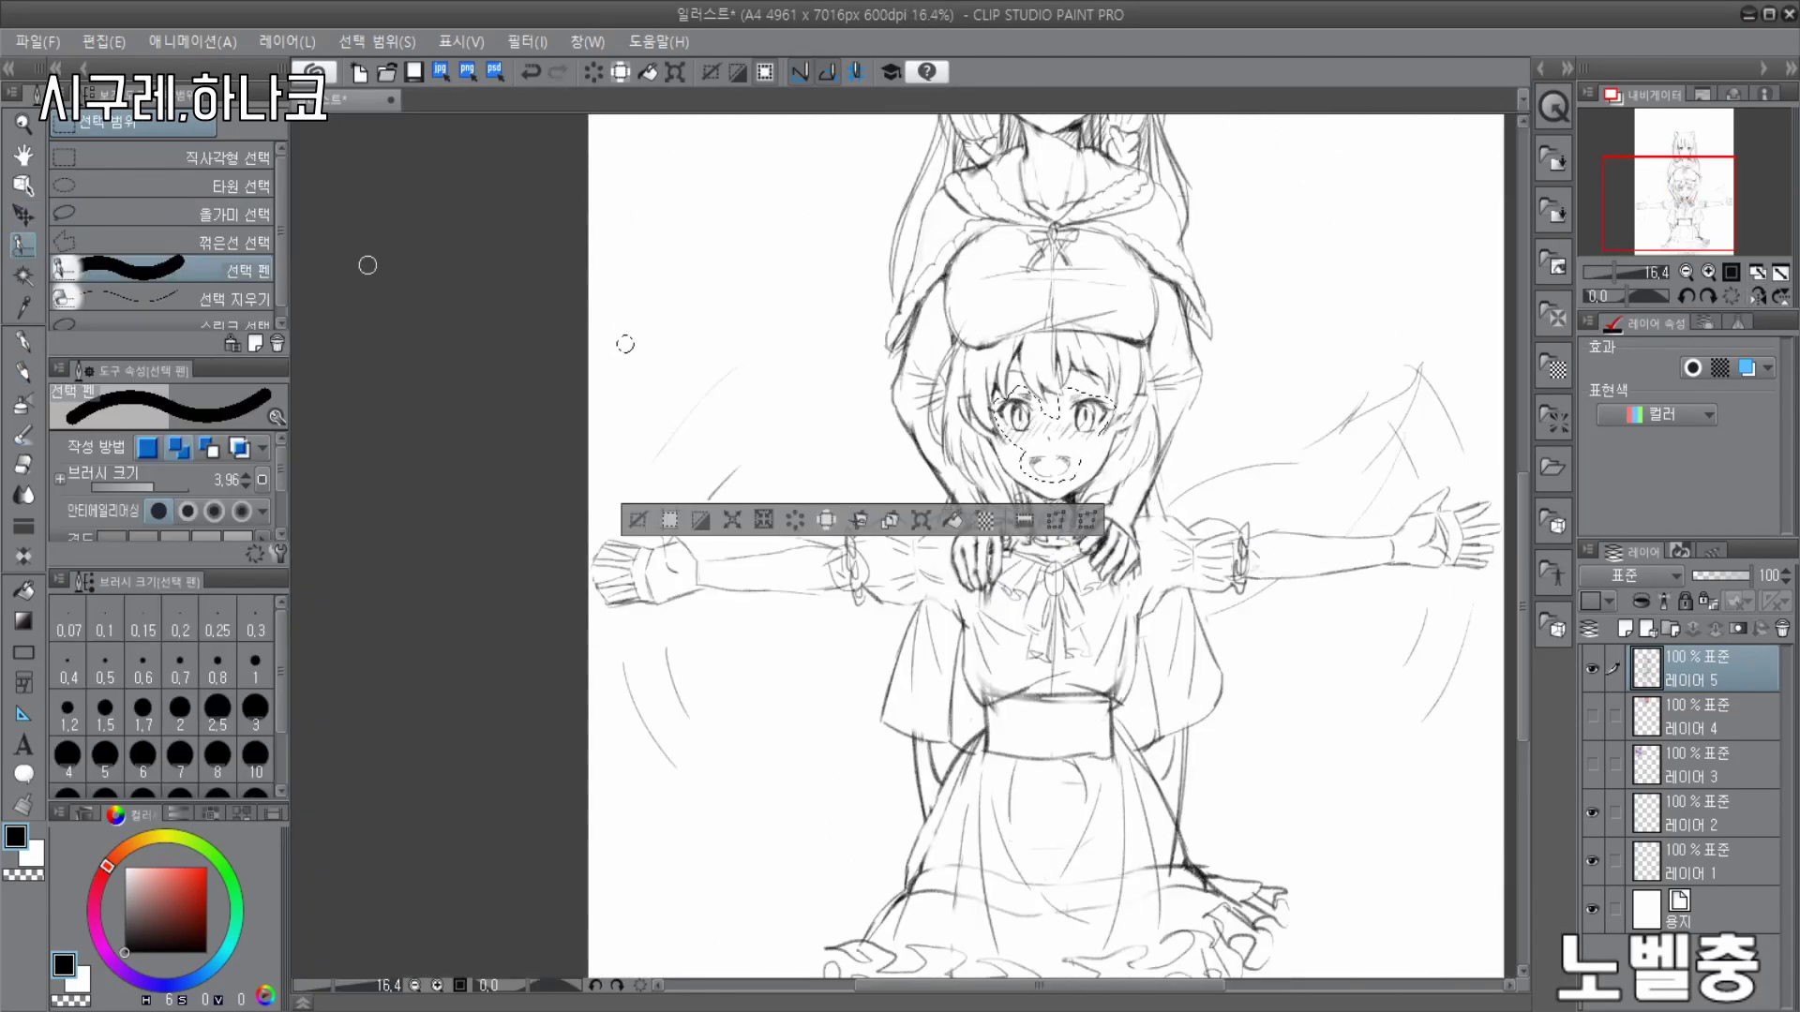
{"action": "key", "text": "m"}
{"action": "left_click", "coordinate": [544, 251]}
{"action": "scroll", "coordinate": [544, 251], "scroll_direction": "down", "scroll_amount": 1}
{"action": "scroll", "coordinate": [1064, 332], "scroll_direction": "down", "scroll_amount": 1}
{"action": "scroll", "coordinate": [1000, 225], "scroll_direction": "up", "scroll_amount": 2}
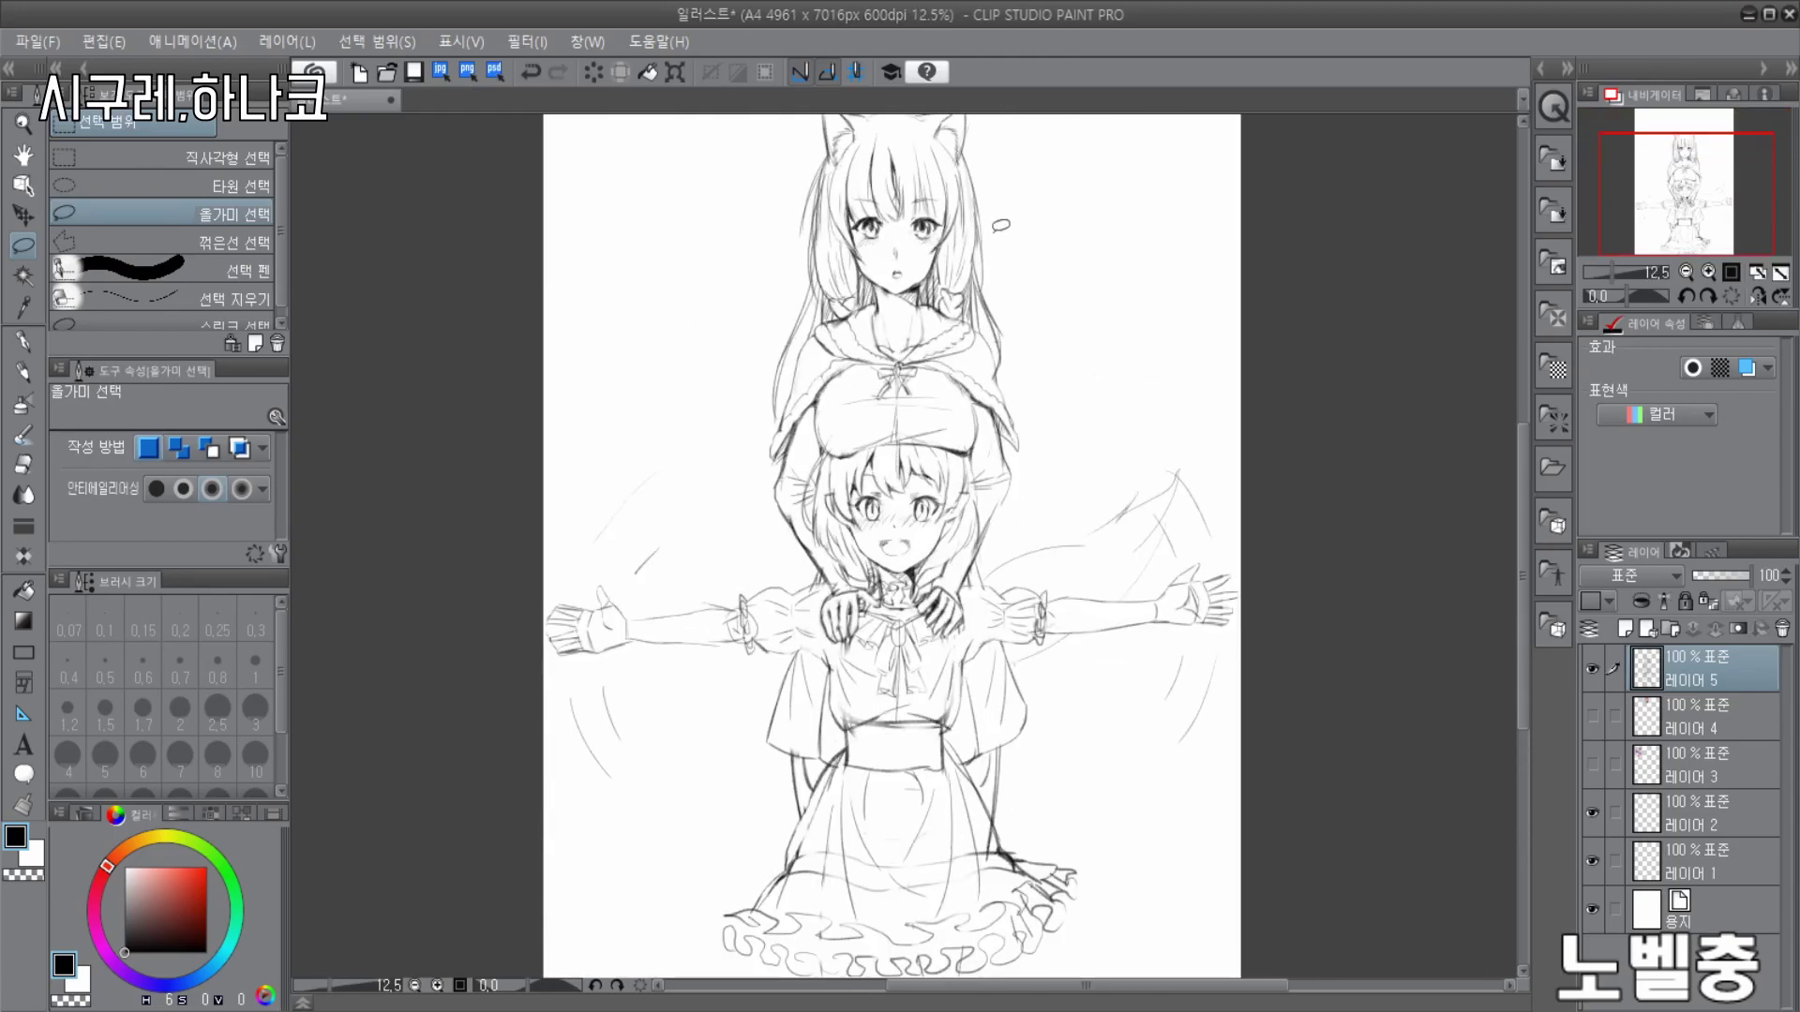
- Erase stray lines in the hair beside the cat-eared girl's face with the soft eraser
{"action": "scroll", "coordinate": [807, 155], "scroll_direction": "up", "scroll_amount": 5}
{"action": "key", "text": "e"}
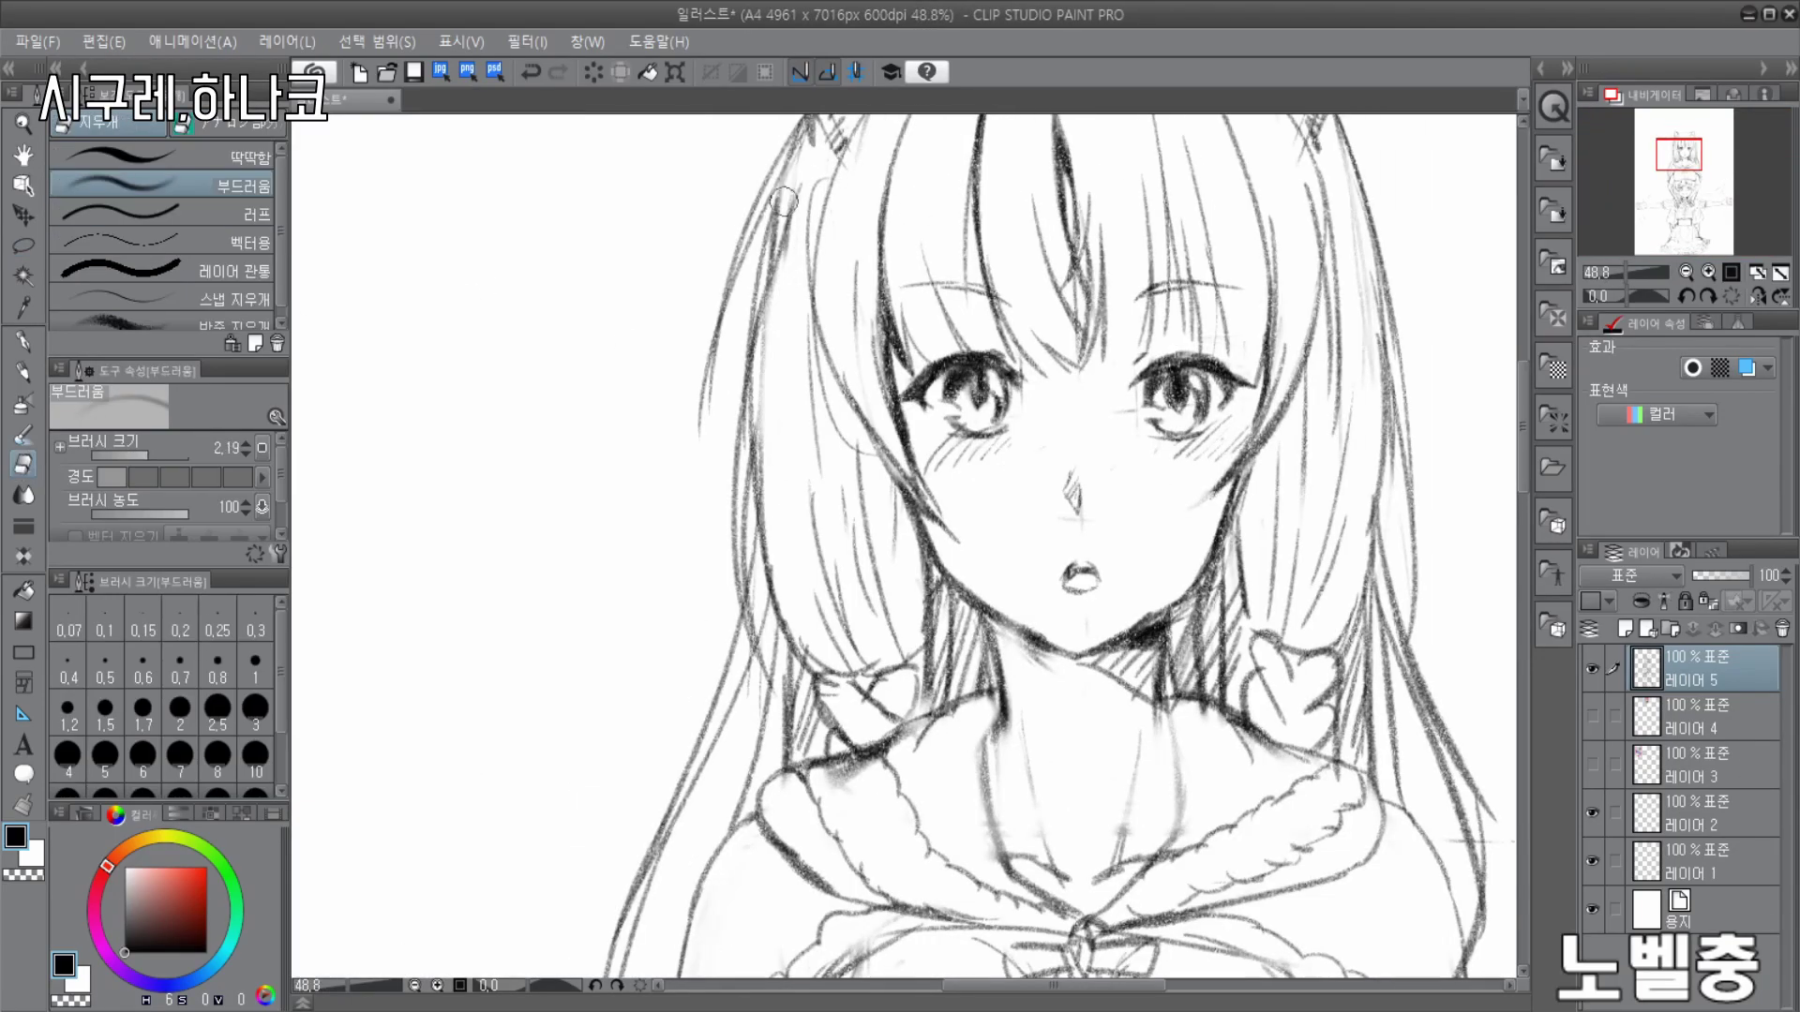
{"action": "scroll", "coordinate": [769, 350], "scroll_direction": "down", "scroll_amount": 1}
{"action": "scroll", "coordinate": [954, 321], "scroll_direction": "up", "scroll_amount": 1}
{"action": "left_click_drag", "start_coordinate": [1298, 418], "coordinate": [1284, 294]}
{"action": "scroll", "coordinate": [950, 322], "scroll_direction": "down", "scroll_amount": 1}
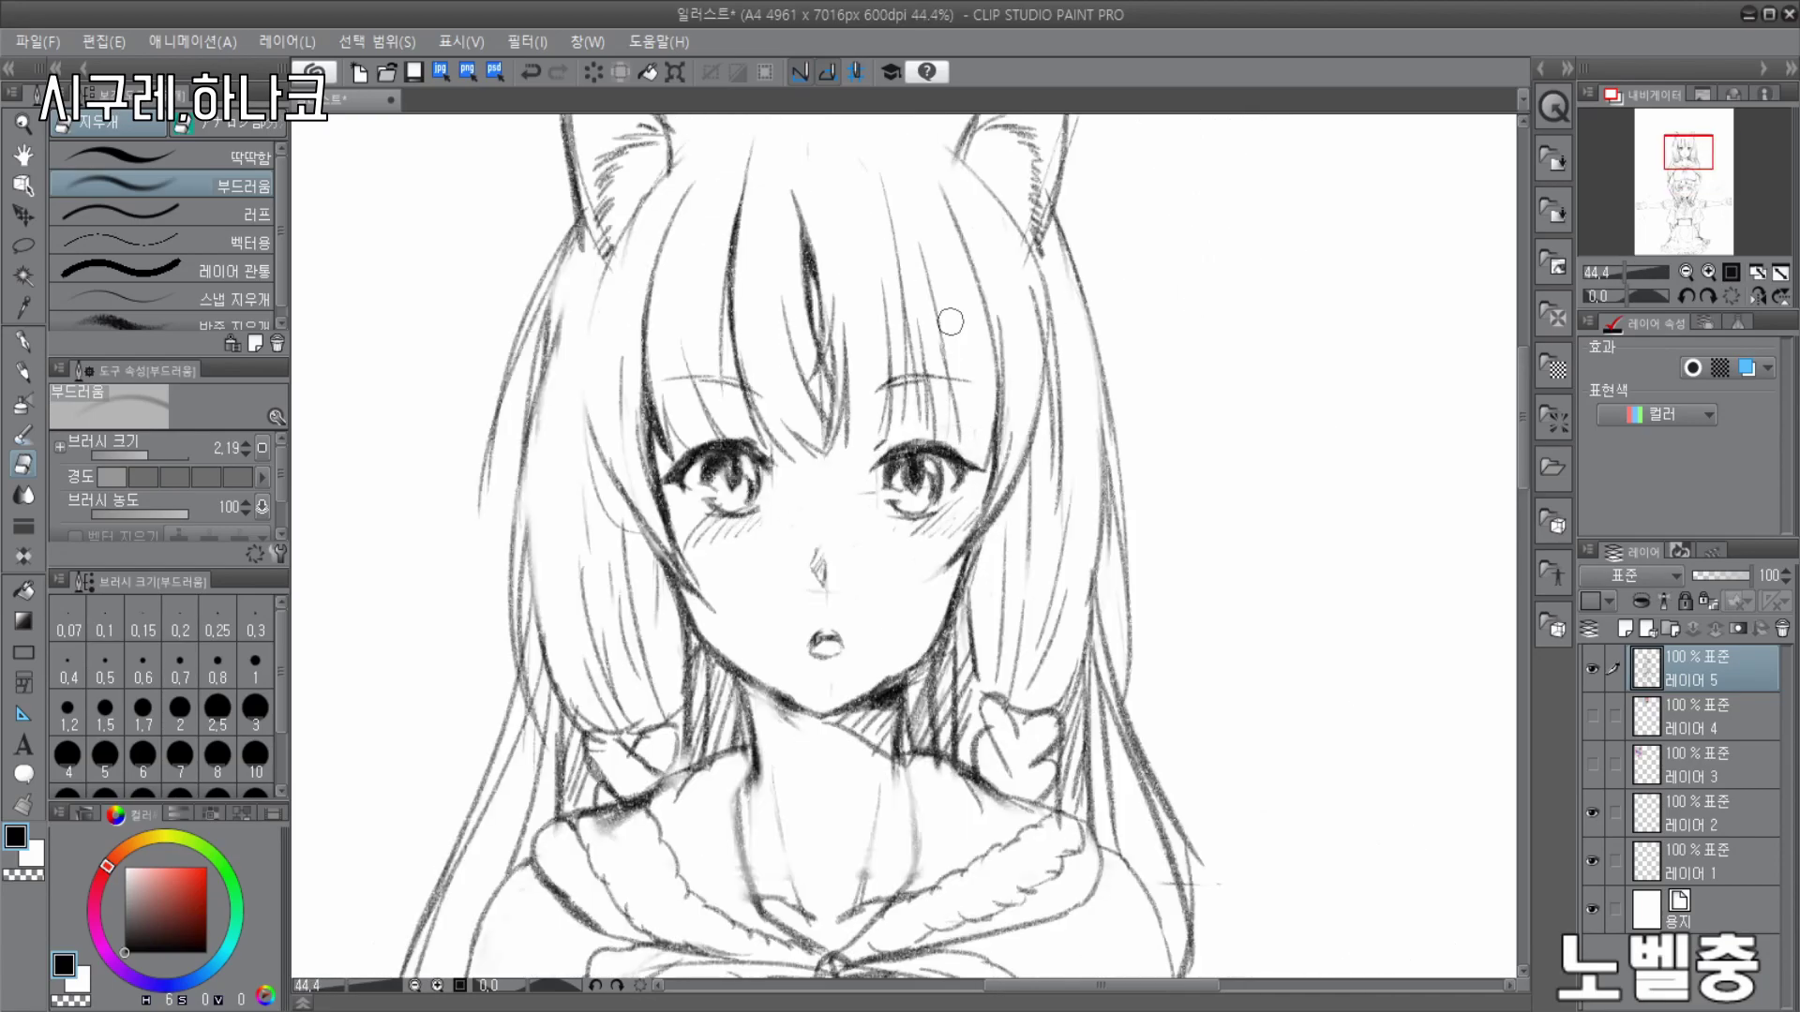
- Write large black Hangul lettering across the upper part of the canvas with a thick ink brush
{"action": "scroll", "coordinate": [1103, 392], "scroll_direction": "down", "scroll_amount": 5}
{"action": "left_click", "coordinate": [23, 371]}
{"action": "left_click", "coordinate": [23, 433]}
{"action": "left_click_drag", "start_coordinate": [729, 188], "coordinate": [687, 320]}
{"action": "left_click_drag", "start_coordinate": [752, 236], "coordinate": [825, 228]}
{"action": "left_click_drag", "start_coordinate": [902, 120], "coordinate": [809, 302]}
{"action": "left_click_drag", "start_coordinate": [771, 317], "coordinate": [731, 443]}
{"action": "left_click_drag", "start_coordinate": [1226, 179], "coordinate": [1129, 325]}
{"action": "left_click_drag", "start_coordinate": [1299, 203], "coordinate": [1112, 406]}
- Write thick black brush lettering beside the lower right part of the second girl's skirt
{"action": "scroll", "coordinate": [1219, 581], "scroll_direction": "down", "scroll_amount": 1}
{"action": "left_click_drag", "start_coordinate": [1187, 764], "coordinate": [1155, 843]}
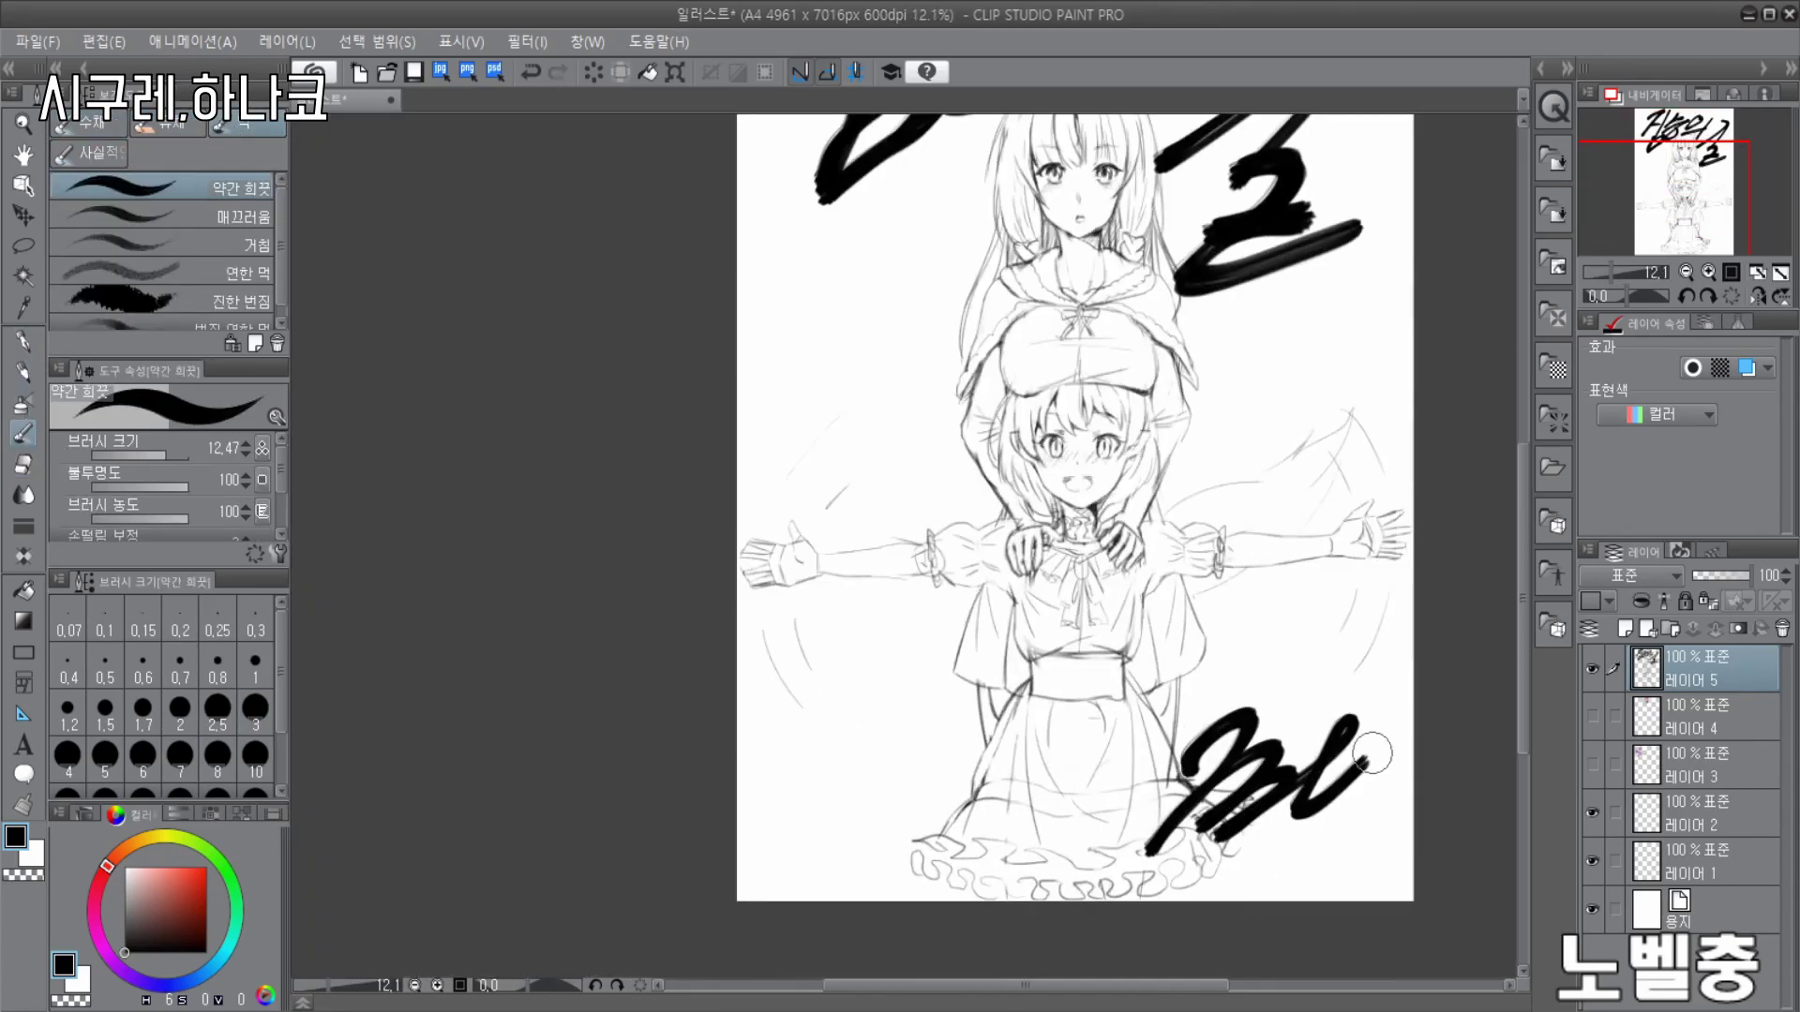
{"action": "left_click_drag", "start_coordinate": [1407, 814], "coordinate": [1387, 835]}
{"action": "scroll", "coordinate": [1012, 577], "scroll_direction": "down", "scroll_amount": 3}
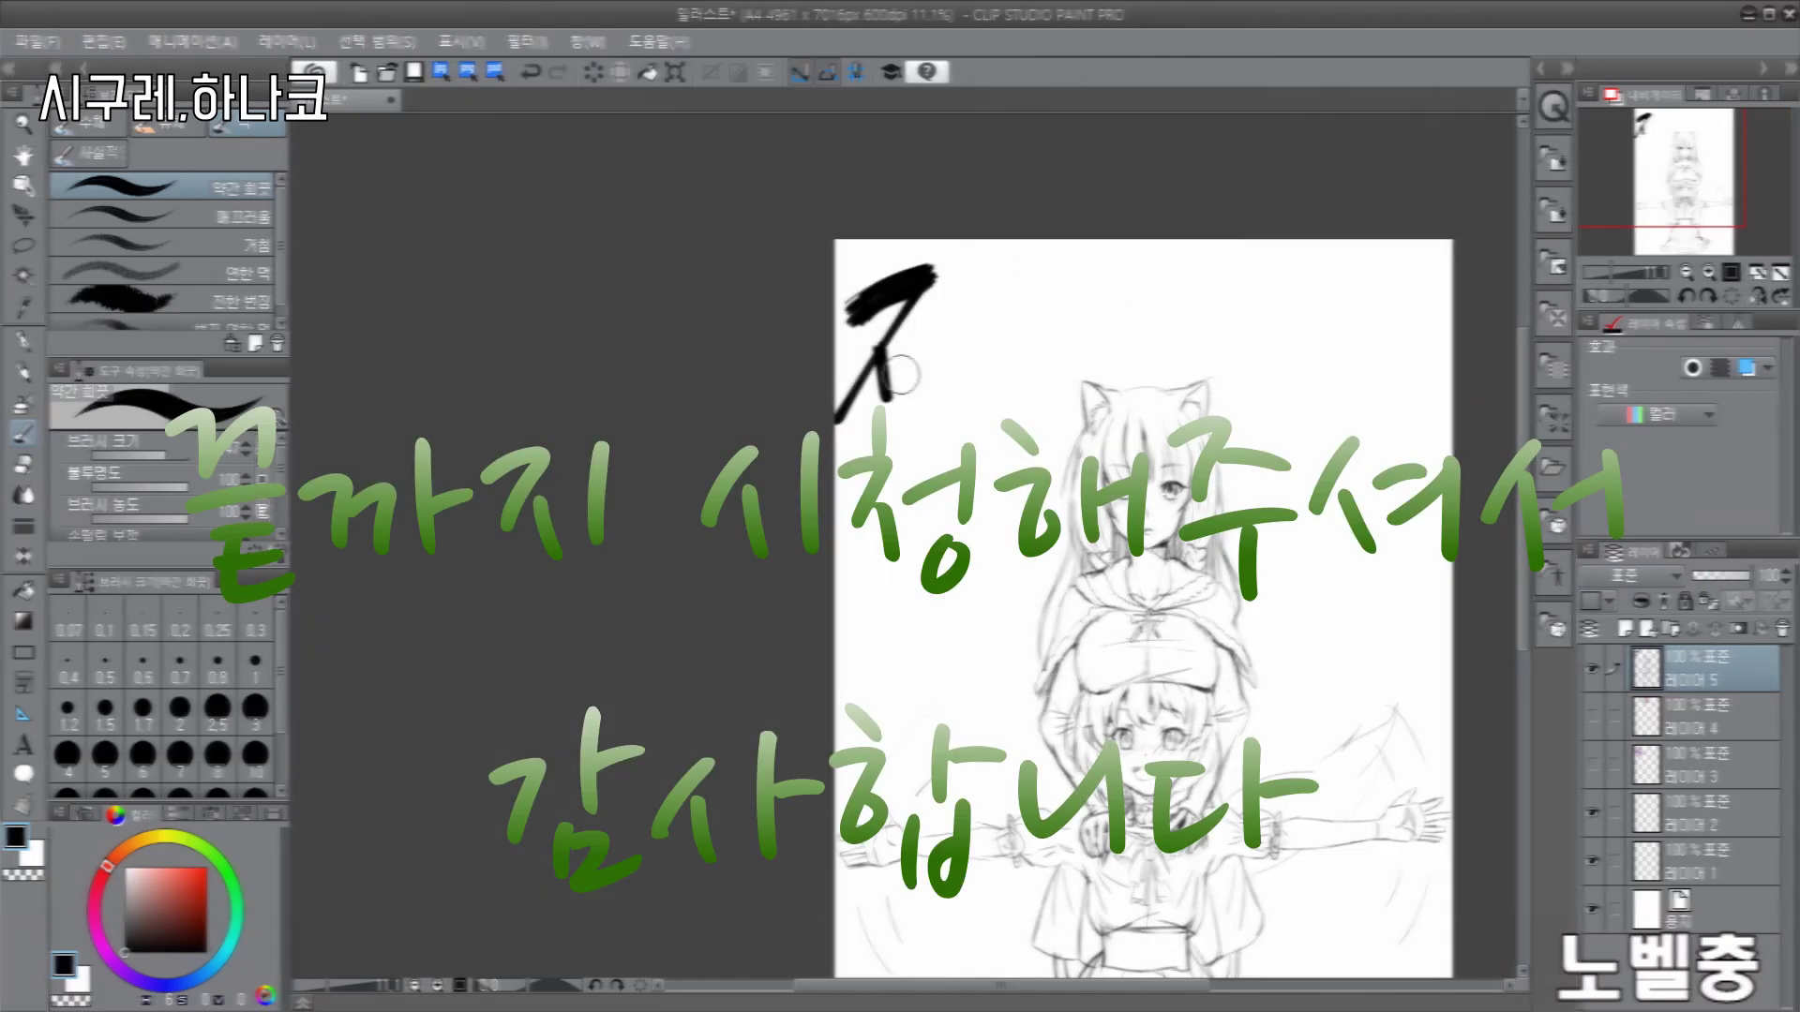